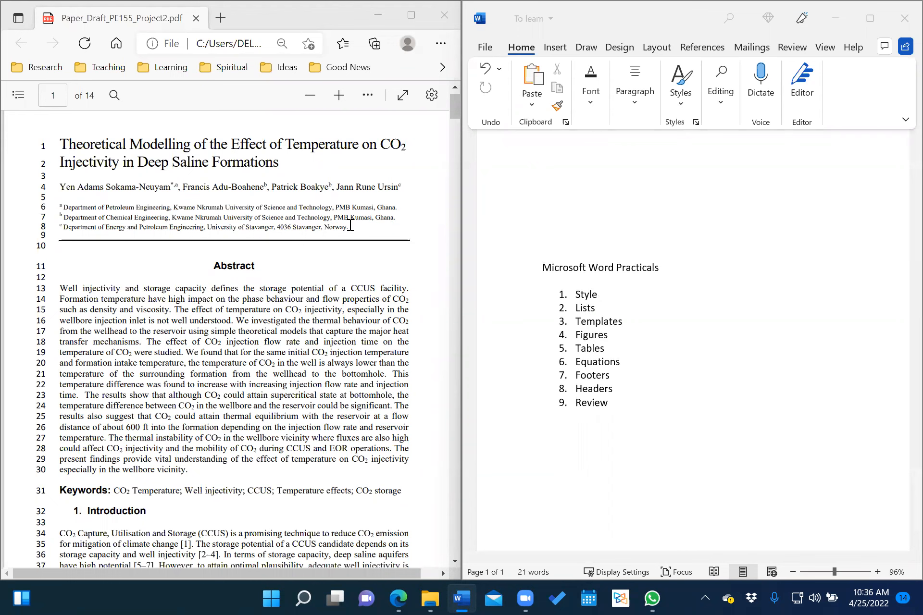
# Look through the paper PDF and copy its two-line title.
pyautogui.scroll(-3, 324, 284)
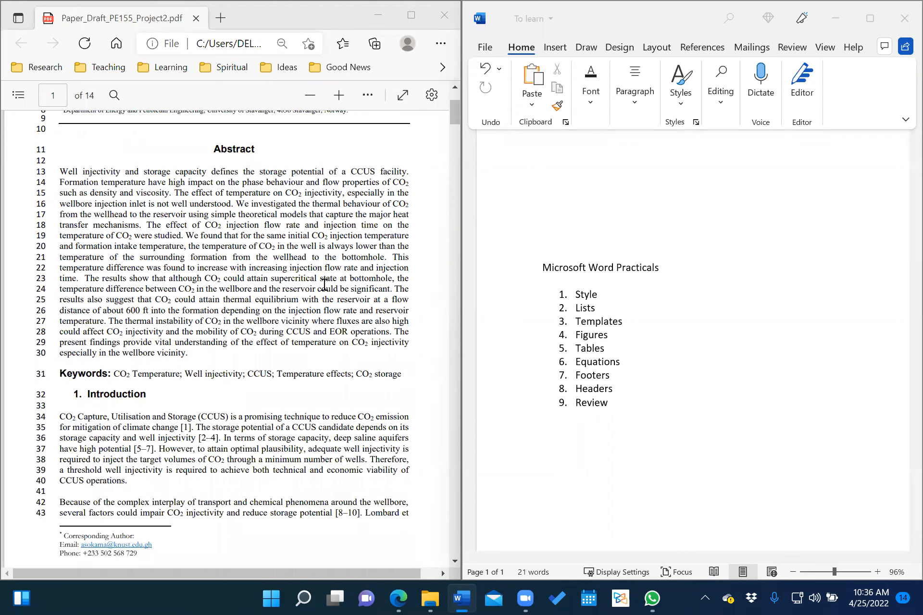
pyautogui.scroll(4, 325, 284)
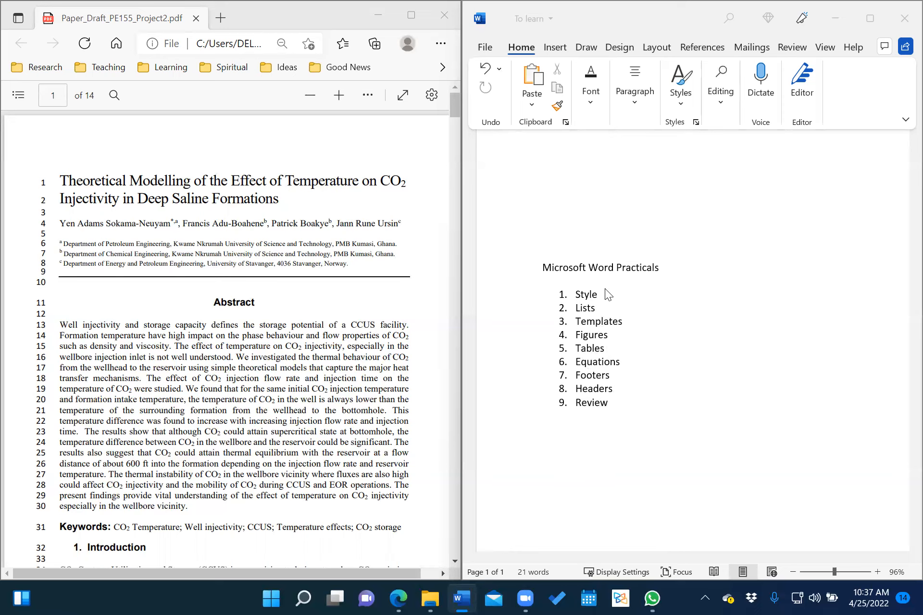
pyautogui.scroll(2, 605, 289)
pyautogui.scroll(-10, 605, 288)
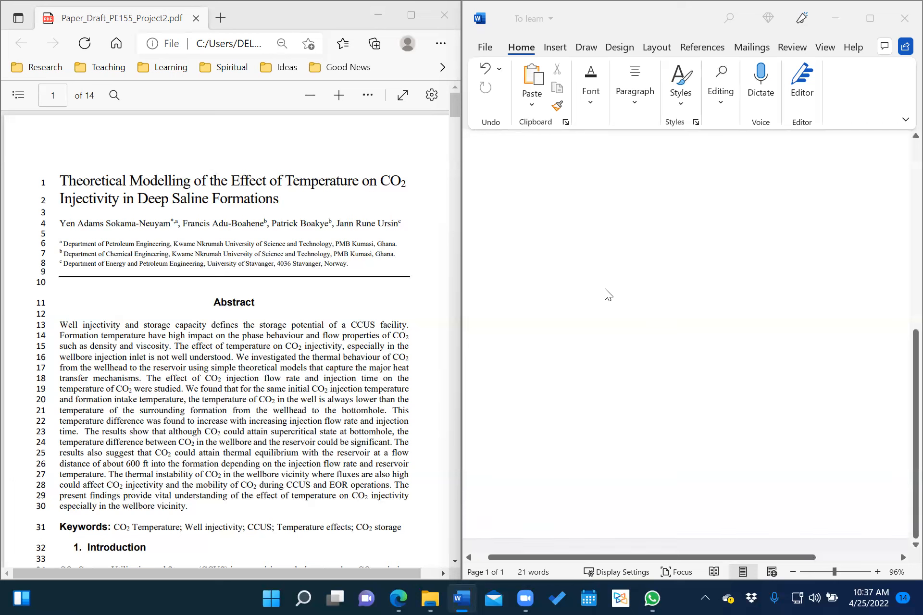
pyautogui.scroll(10, 605, 289)
pyautogui.click(524, 214)
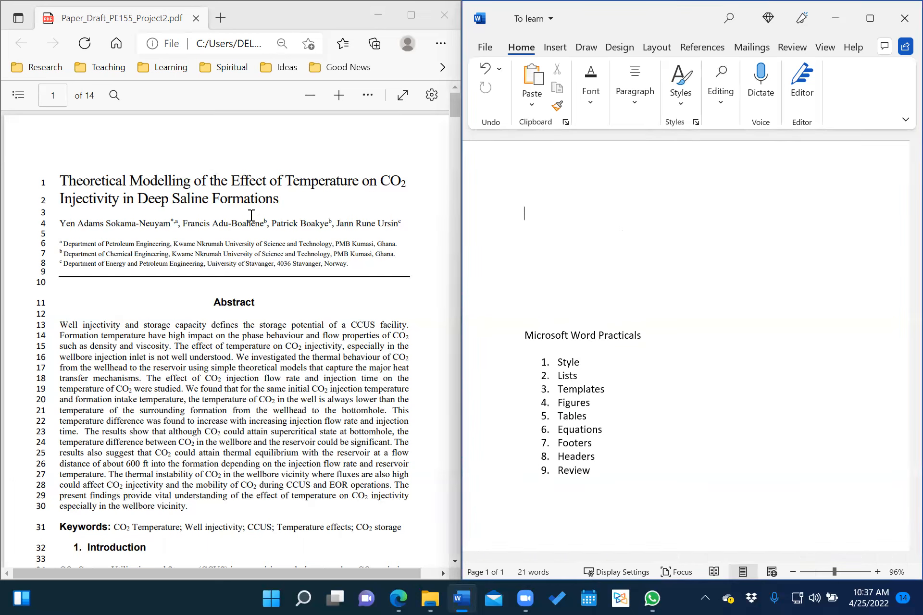
pyautogui.click(132, 190)
pyautogui.scroll(-1, 132, 190)
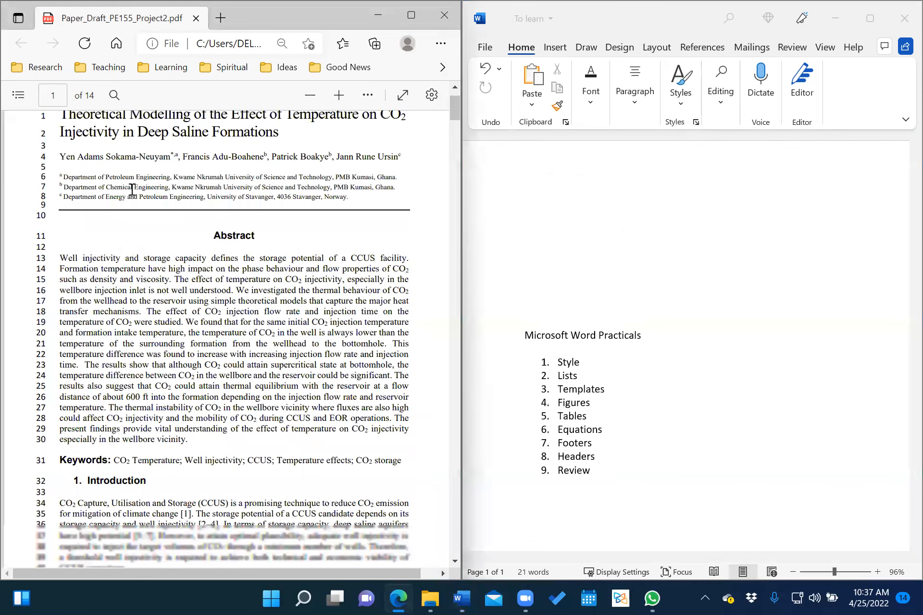
pyautogui.scroll(1, 132, 190)
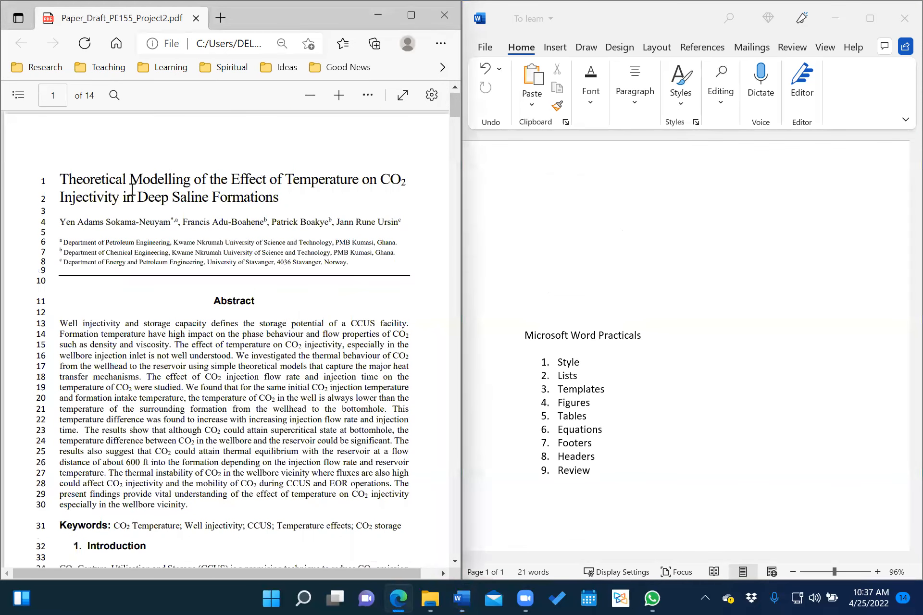
pyautogui.scroll(-4, 132, 190)
pyautogui.scroll(-8, 132, 190)
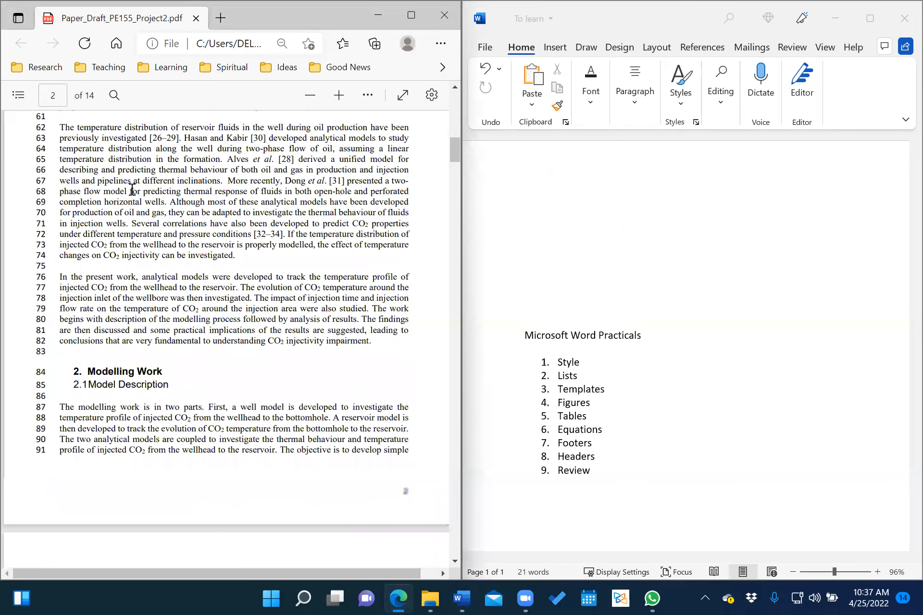
pyautogui.scroll(-13, 133, 189)
pyautogui.scroll(-10, 132, 190)
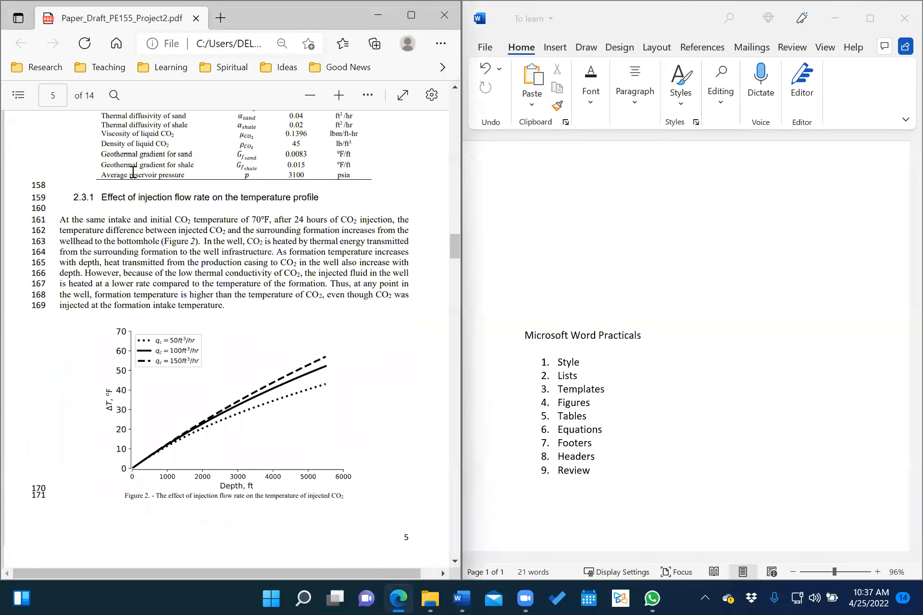
pyautogui.scroll(-20, 133, 172)
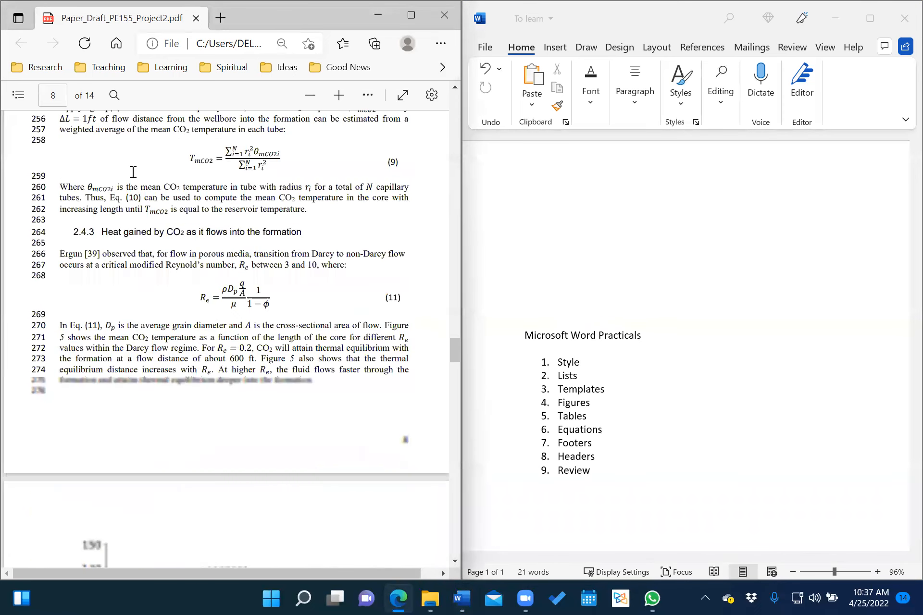
pyautogui.scroll(-15, 133, 171)
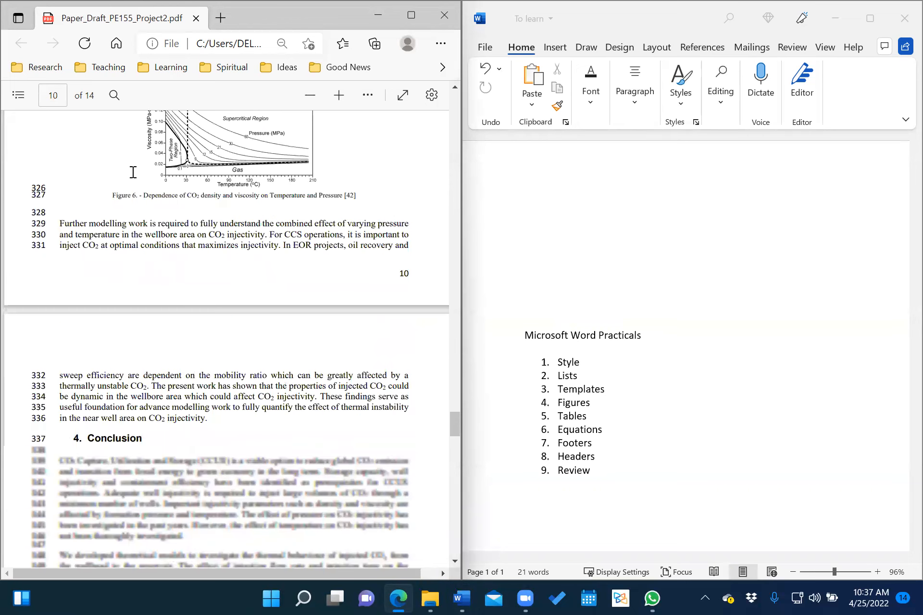
pyautogui.scroll(-4, 133, 172)
pyautogui.scroll(20, 133, 172)
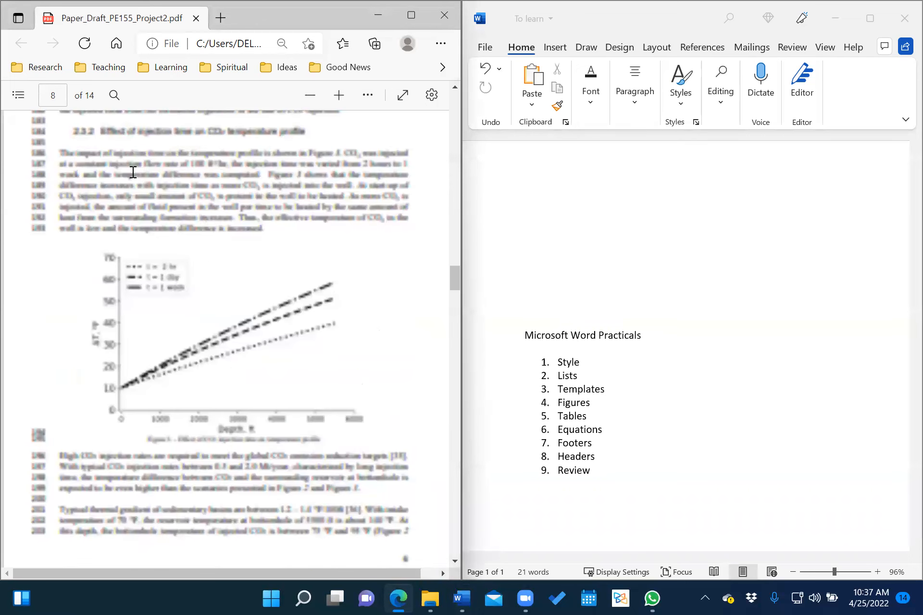
pyautogui.scroll(20, 133, 172)
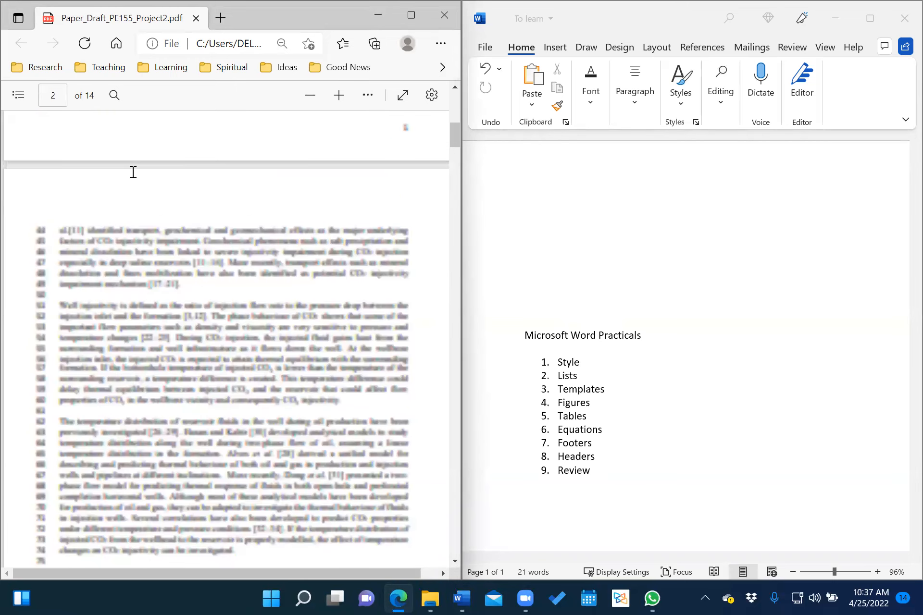
pyautogui.scroll(7, 133, 172)
pyautogui.scroll(1, 133, 172)
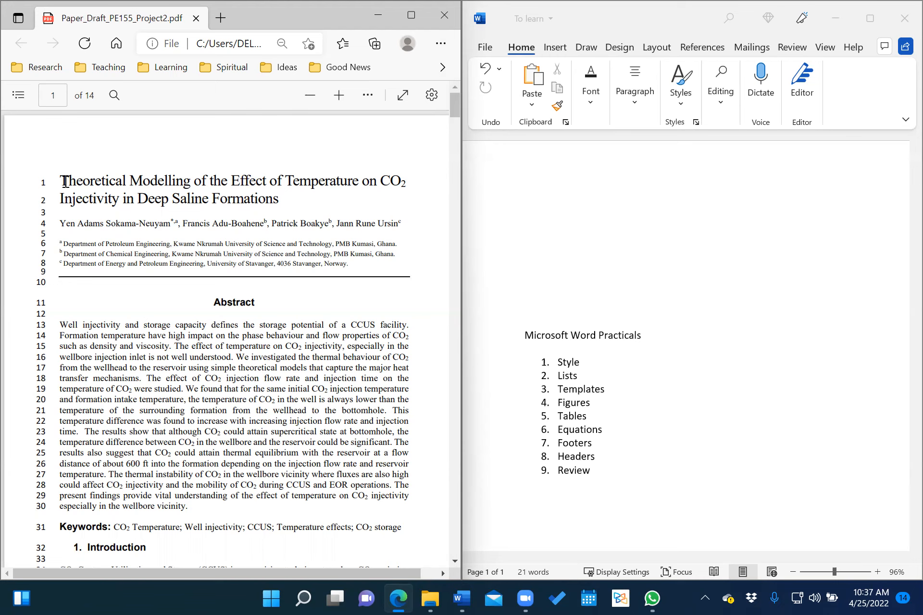
pyautogui.moveTo(61, 180); pyautogui.dragTo(282, 201)
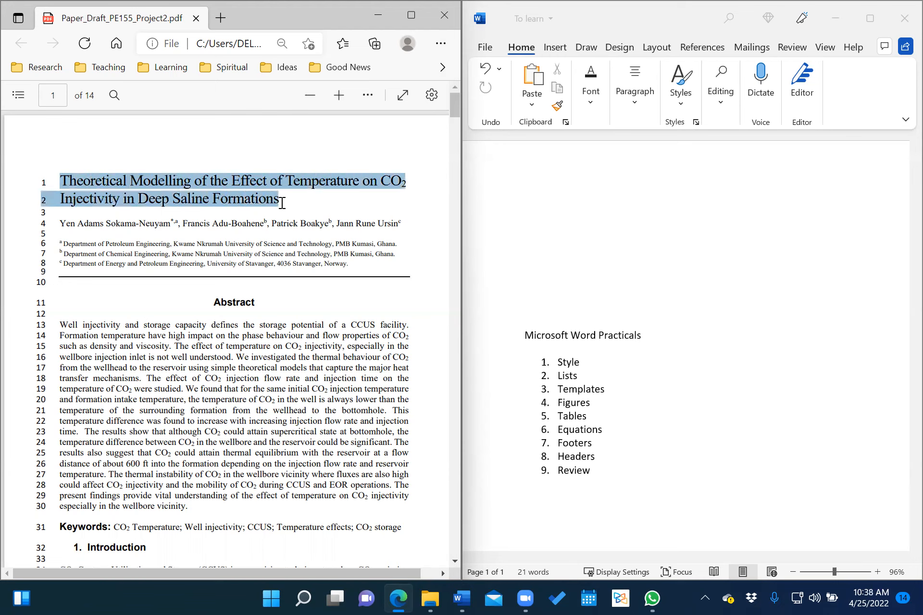
pyautogui.rightClick(241, 201)
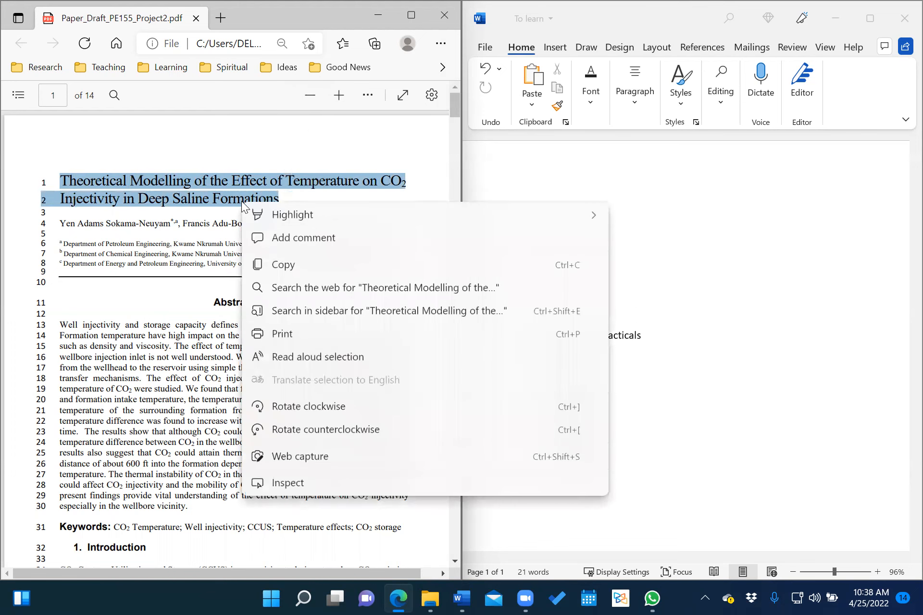
pyautogui.click(300, 267)
# Paste the title as plain text at the top of Word, remove the stray 2, and join its lines.
pyautogui.click(630, 215)
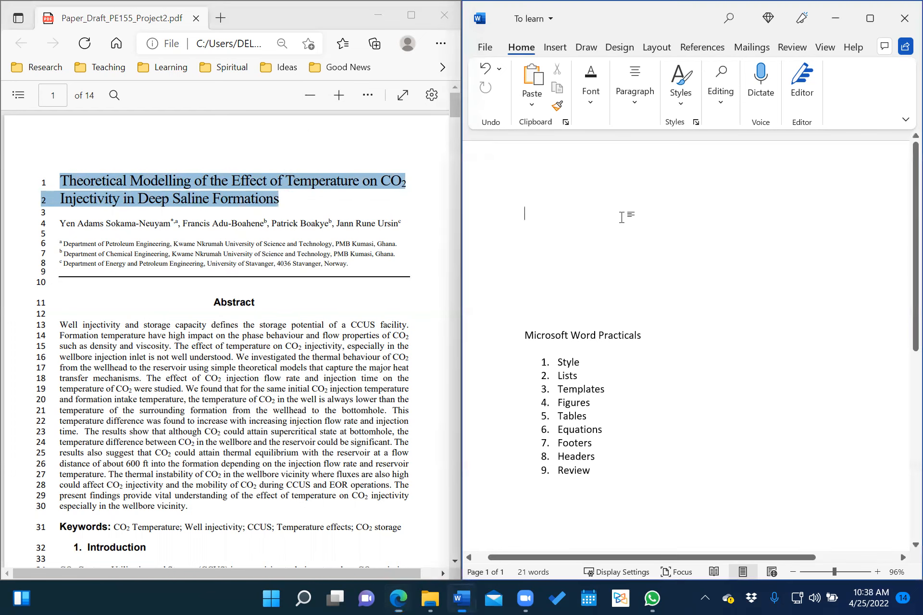
pyautogui.rightClick(533, 214)
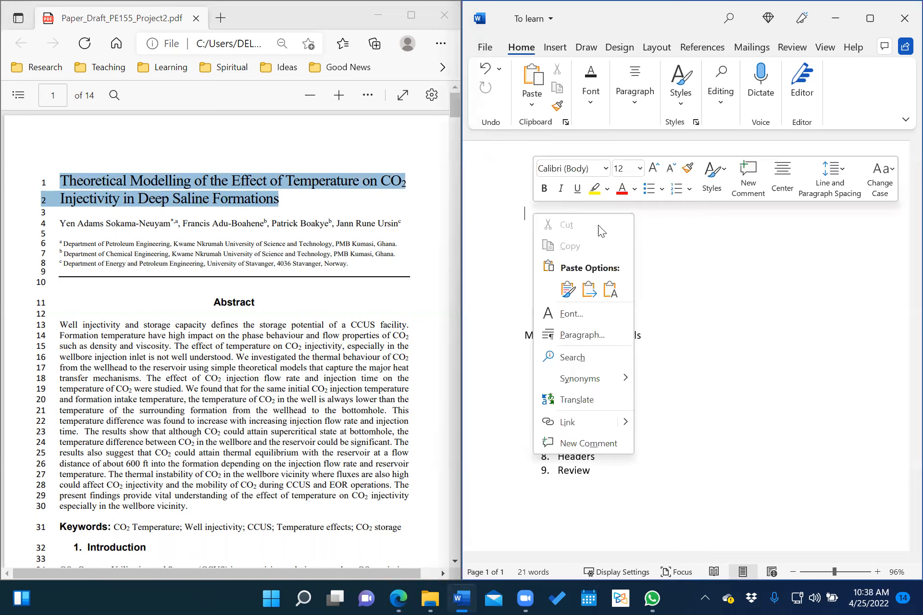
pyautogui.click(610, 290)
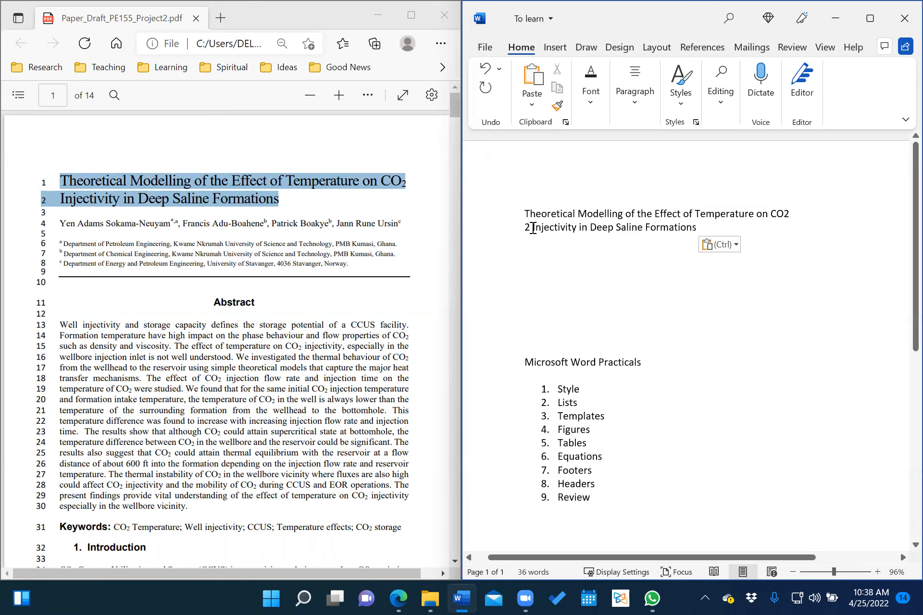
pyautogui.click(532, 228)
pyautogui.press('BackSpace')
pyautogui.press('BackSpace')
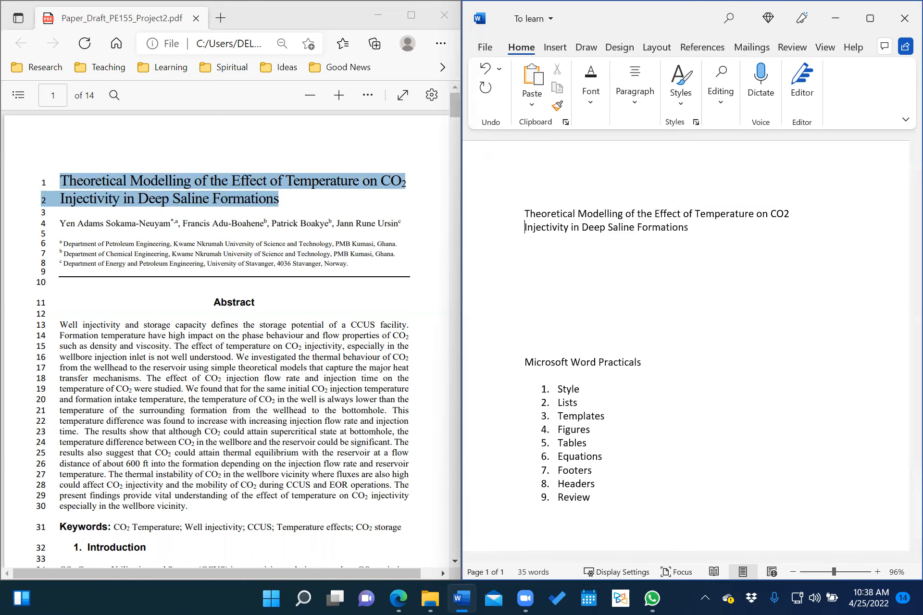
pyautogui.press('BackSpace')
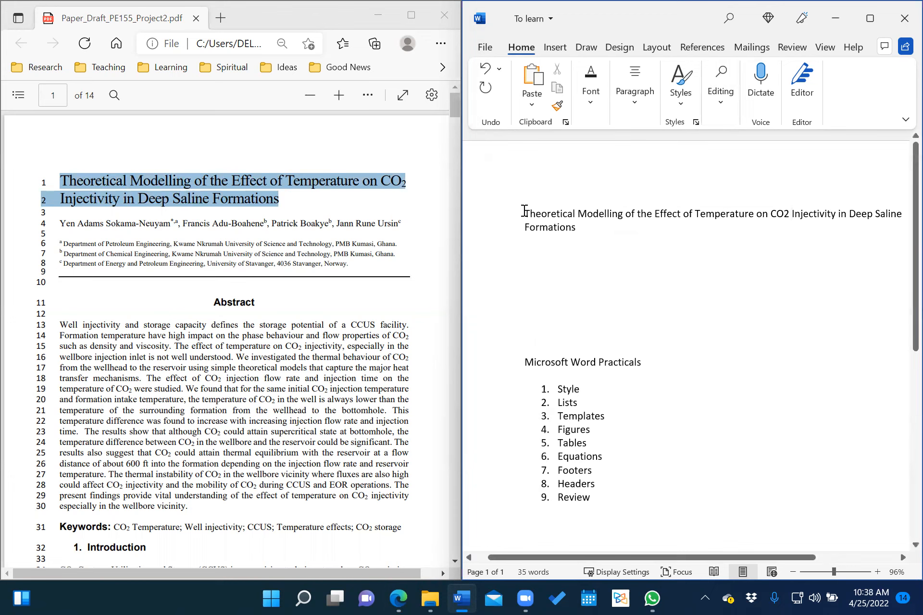
pyautogui.moveTo(524, 211); pyautogui.dragTo(582, 238)
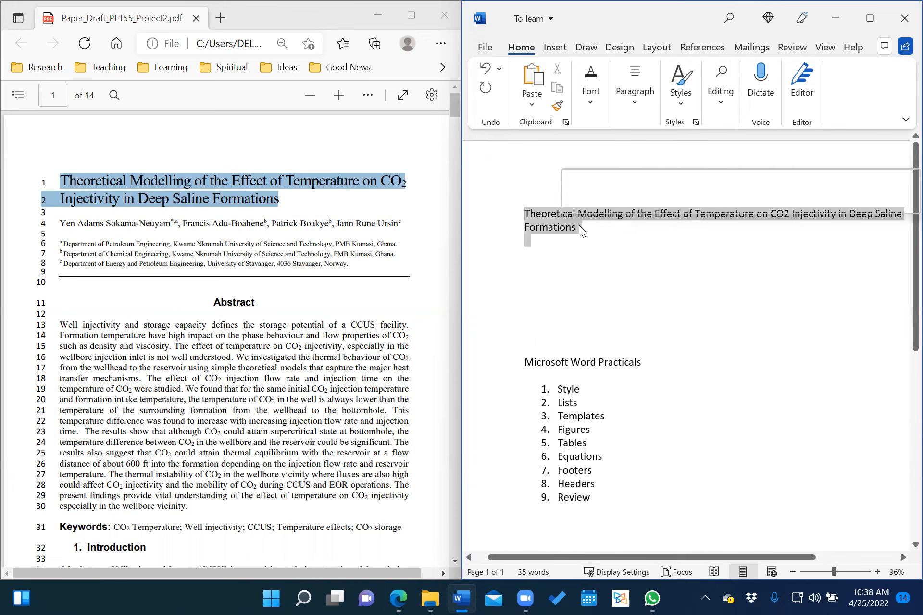
# Apply the Title style from the styles gallery to the 'Theoretical Modelling…' title.
pyautogui.click(681, 101)
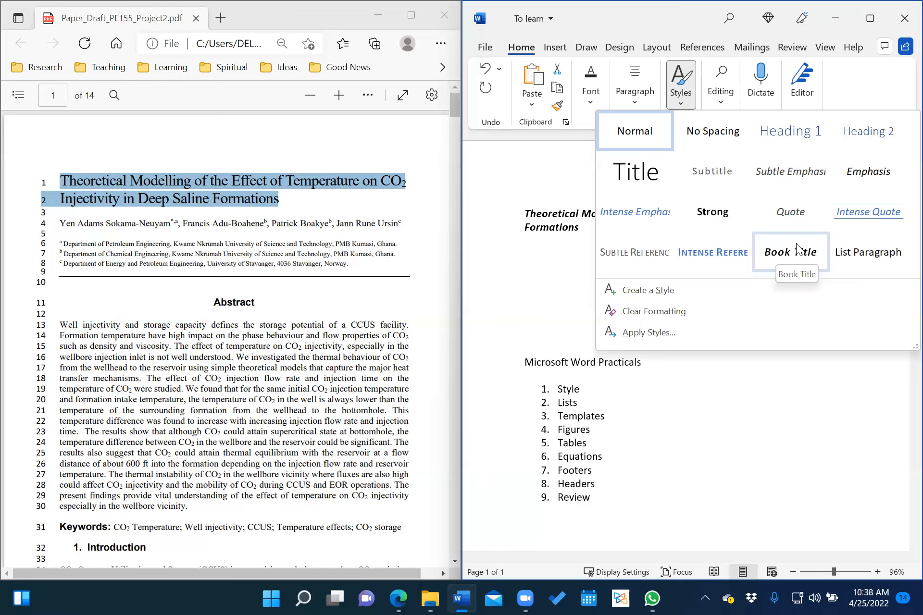
pyautogui.click(627, 176)
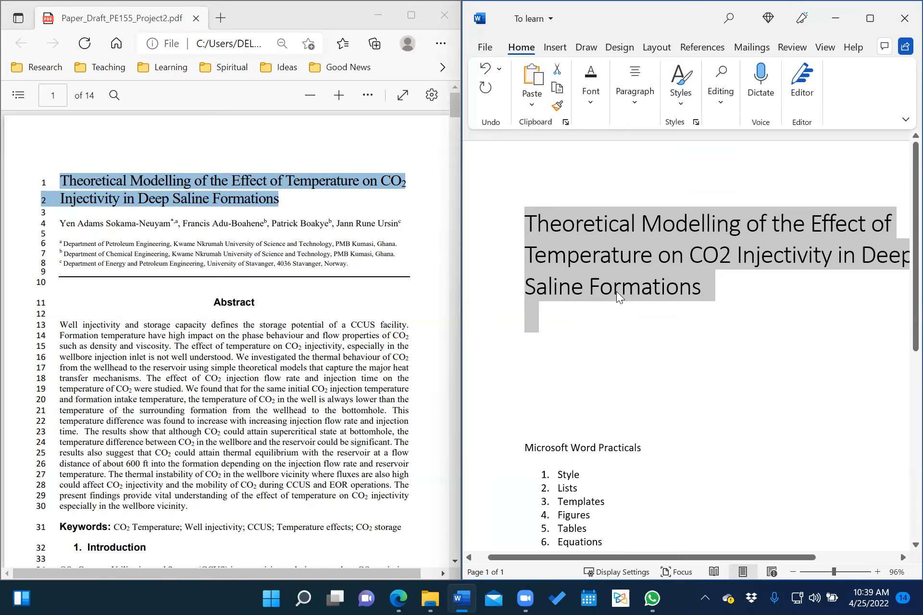
# Set the title's font to Arial at 18 pt.
pyautogui.click(583, 107)
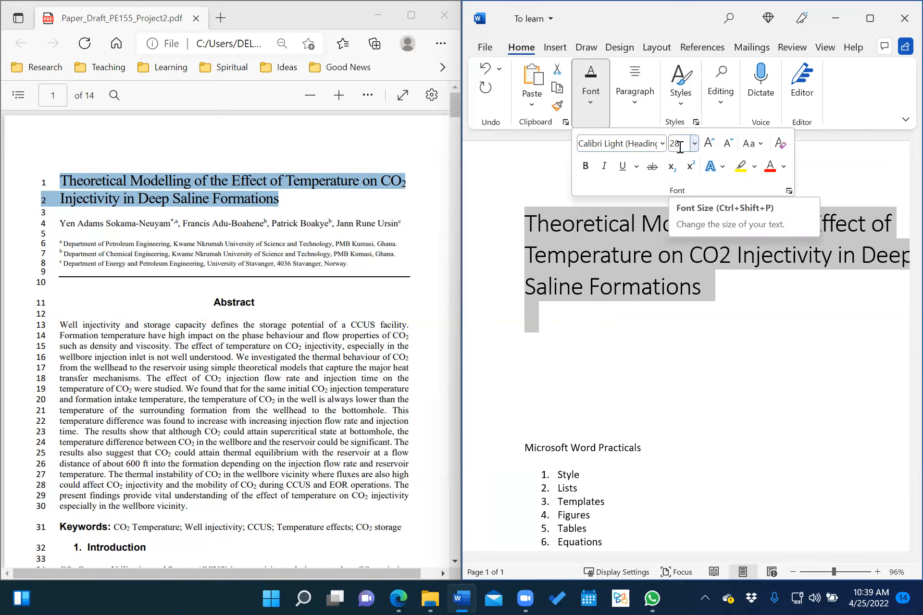
pyautogui.click(662, 143)
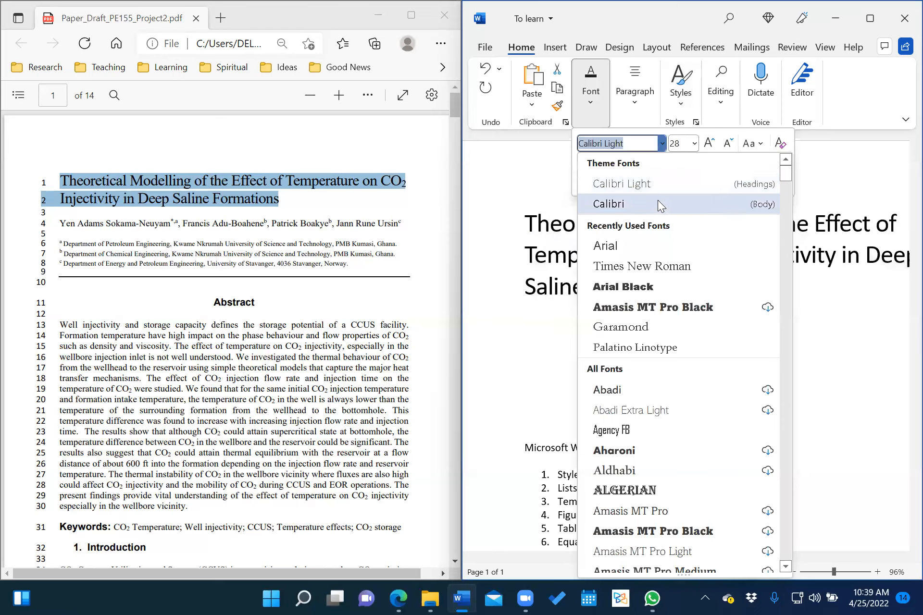
pyautogui.click(632, 267)
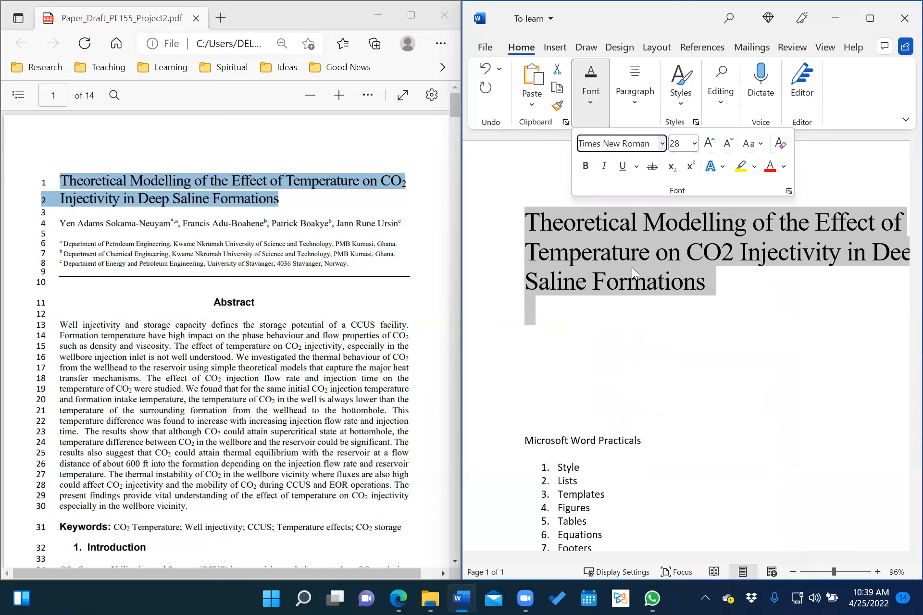
pyautogui.click(596, 100)
pyautogui.click(595, 100)
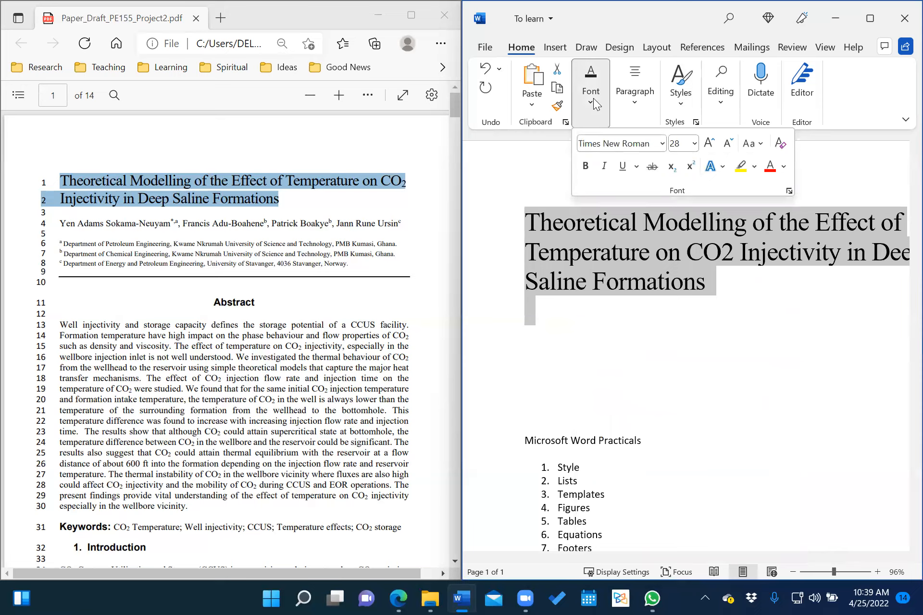
pyautogui.click(662, 143)
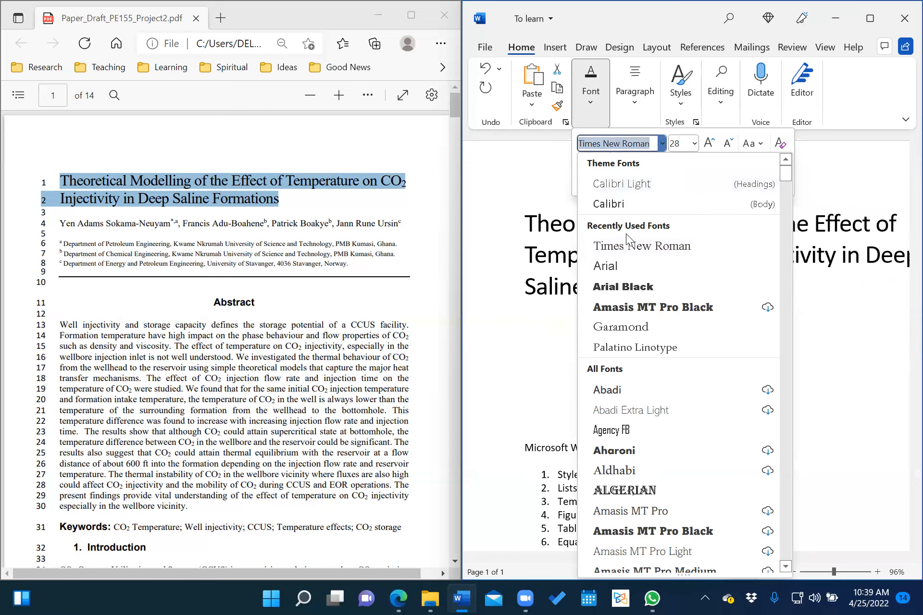
pyautogui.click(616, 267)
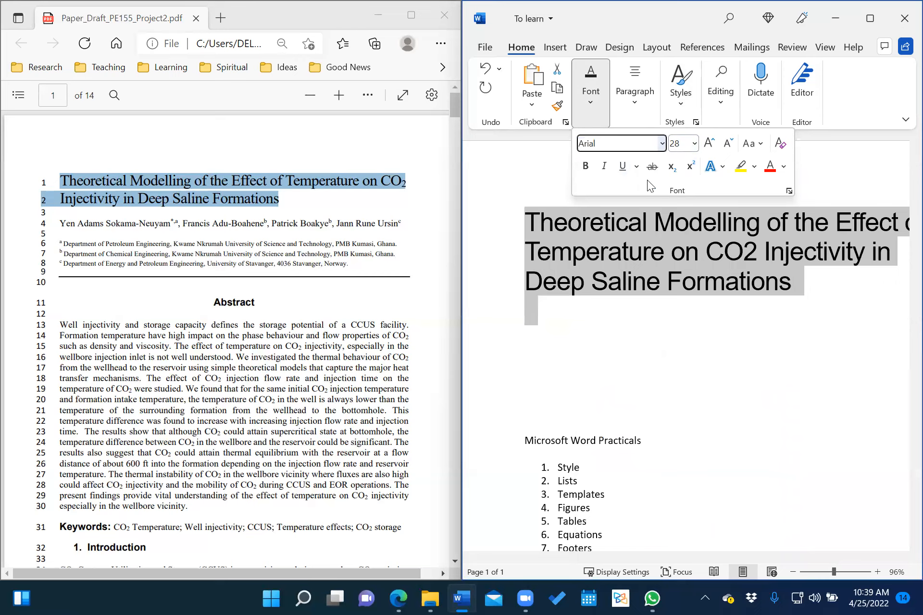
pyautogui.click(694, 144)
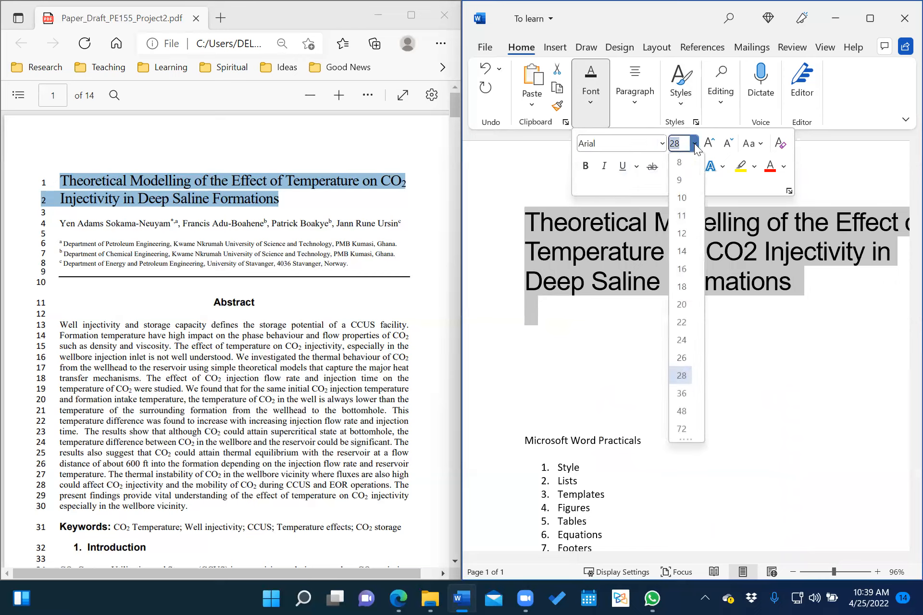
pyautogui.click(682, 288)
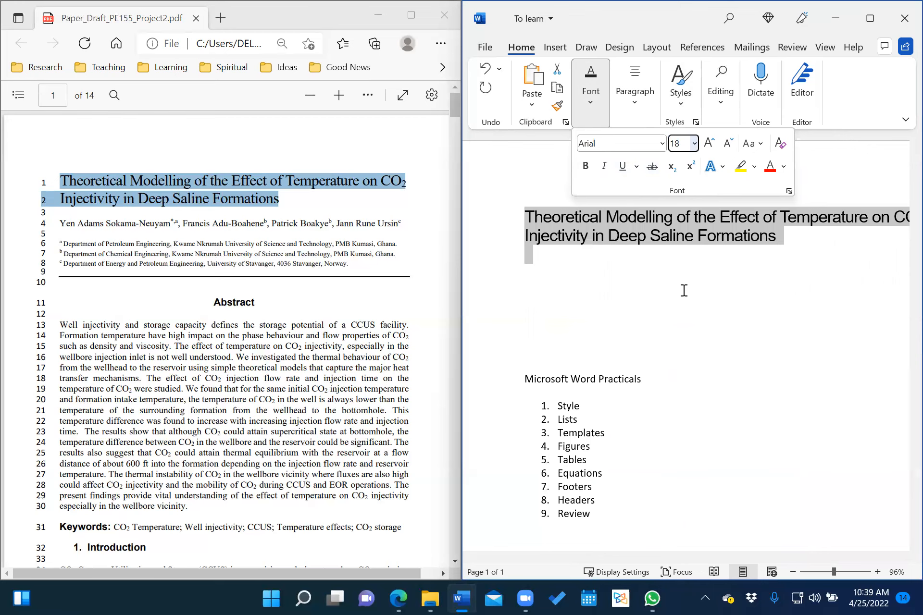
pyautogui.hscroll(3, 582, 326)
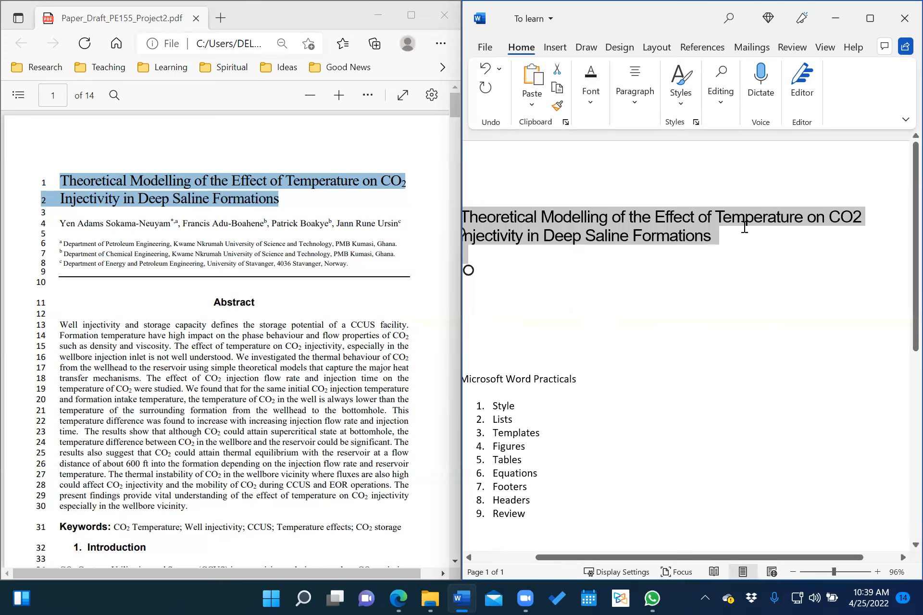
# Make the 2 in the title's CO2 a subscript.
pyautogui.click(853, 217)
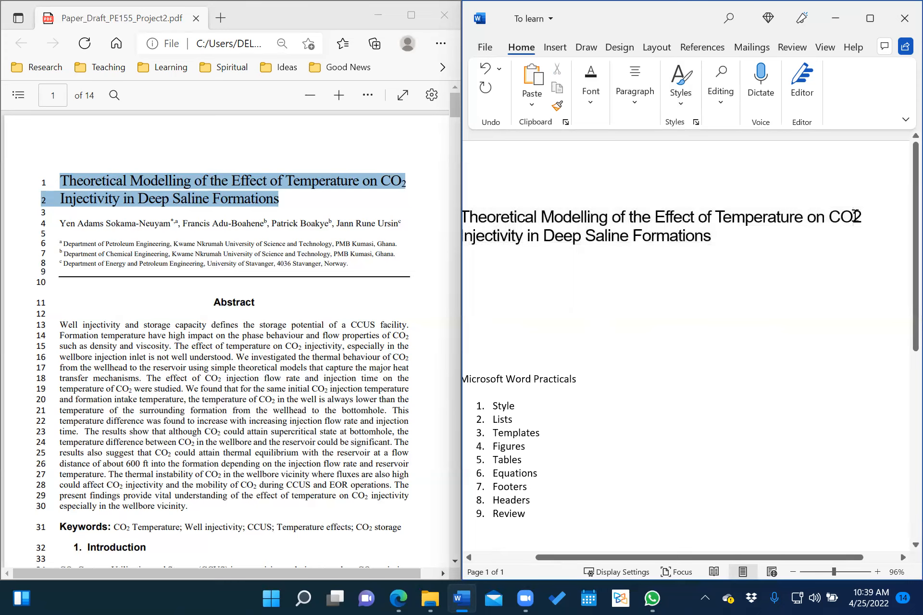
pyautogui.moveTo(853, 217); pyautogui.dragTo(862, 215)
pyautogui.click(592, 109)
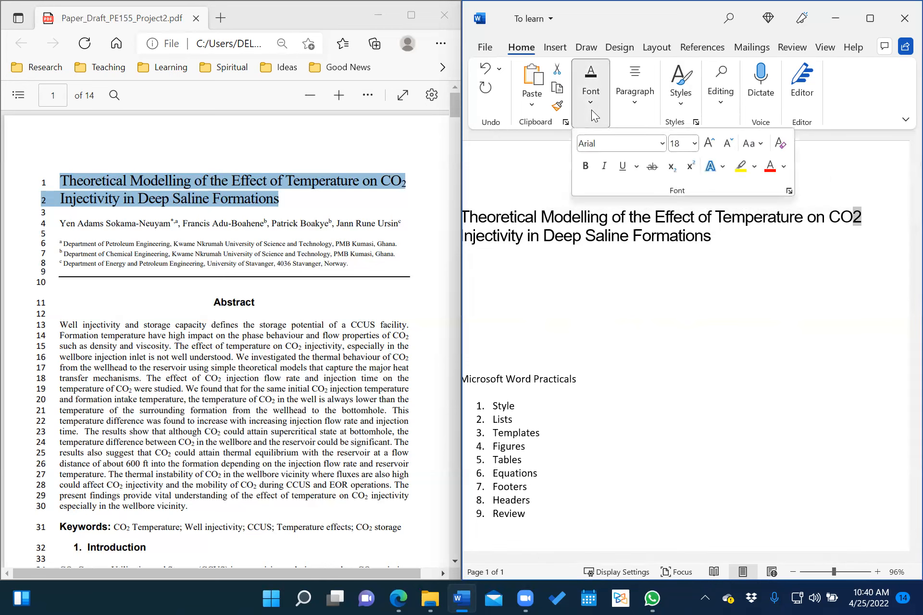
pyautogui.click(670, 168)
pyautogui.click(788, 236)
# Add a new empty line after the end of the title.
pyautogui.click(766, 237)
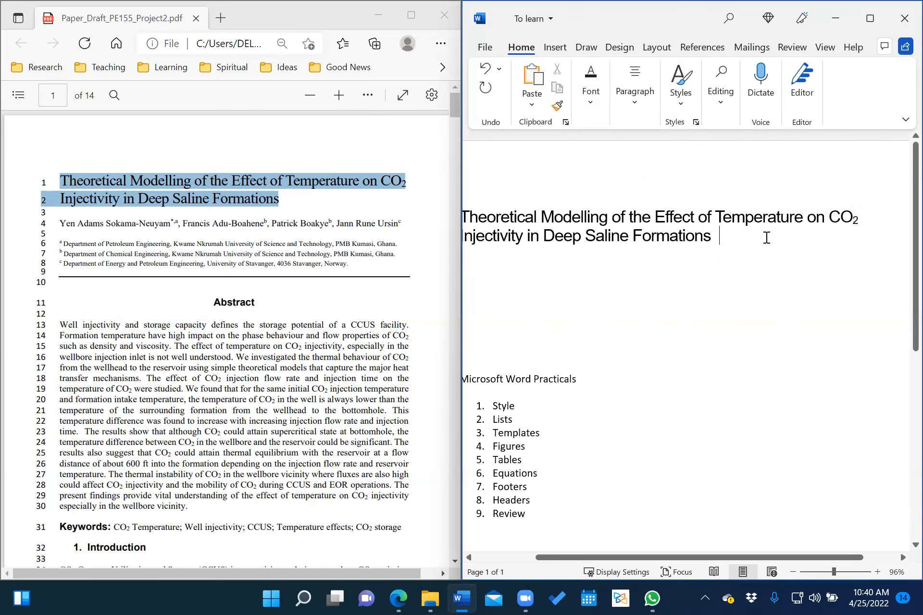
pyautogui.hscroll(-2, 767, 238)
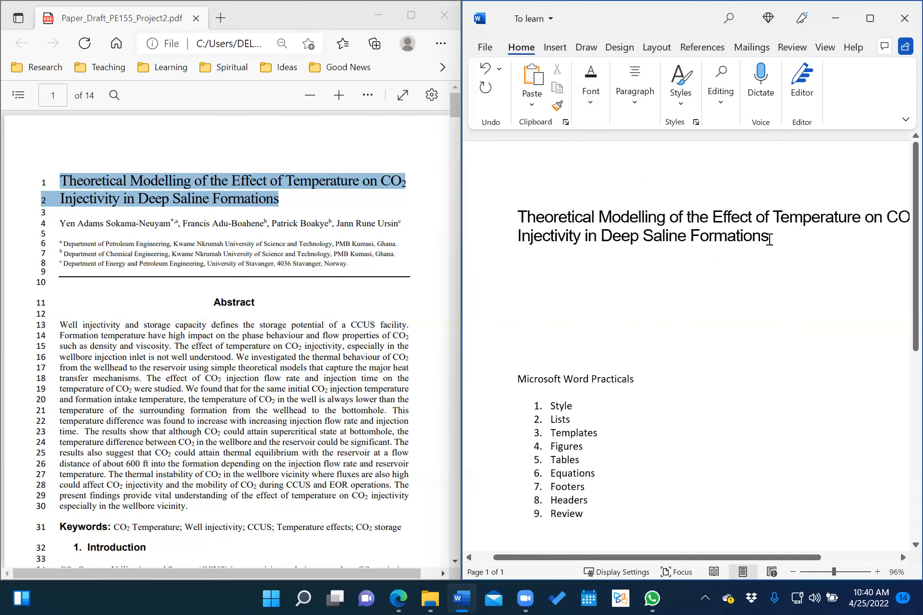
pyautogui.press('Return')
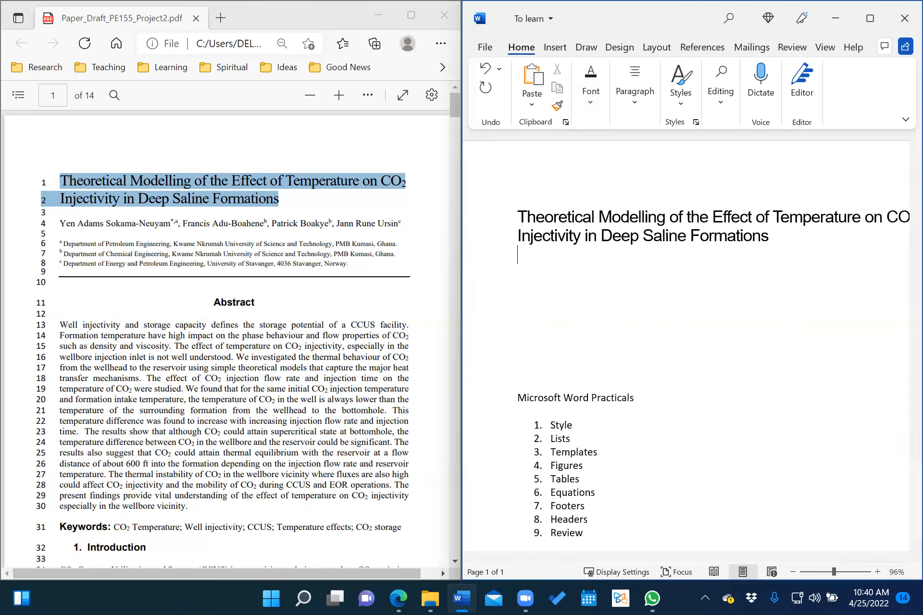
# Copy the whole author line from the paper PDF.
pyautogui.click(63, 223)
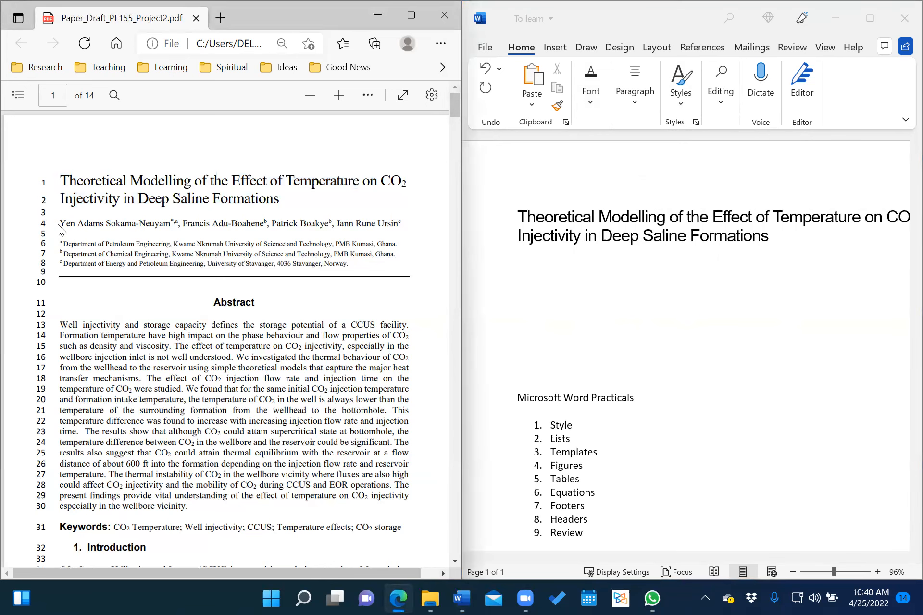
pyautogui.moveTo(63, 223); pyautogui.dragTo(410, 220)
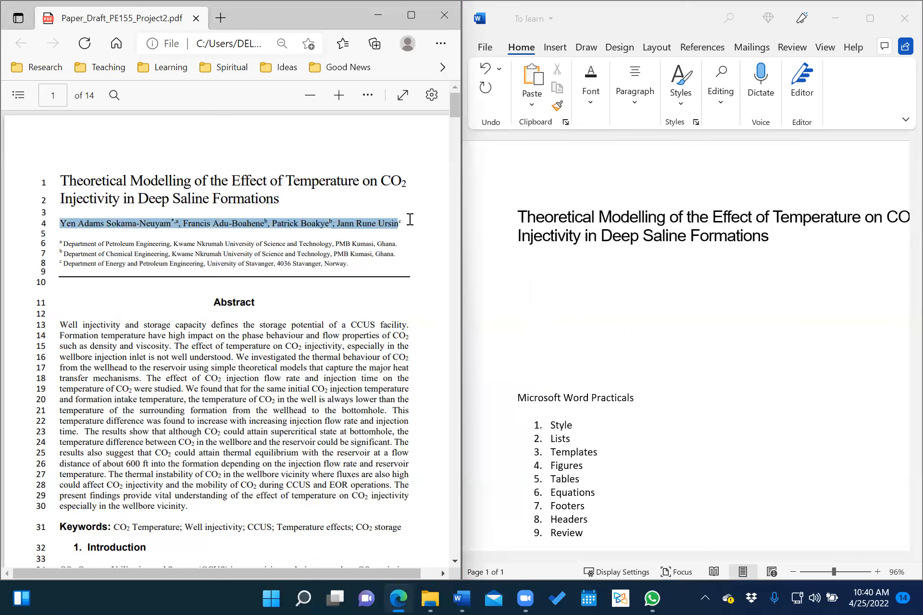
pyautogui.rightClick(303, 222)
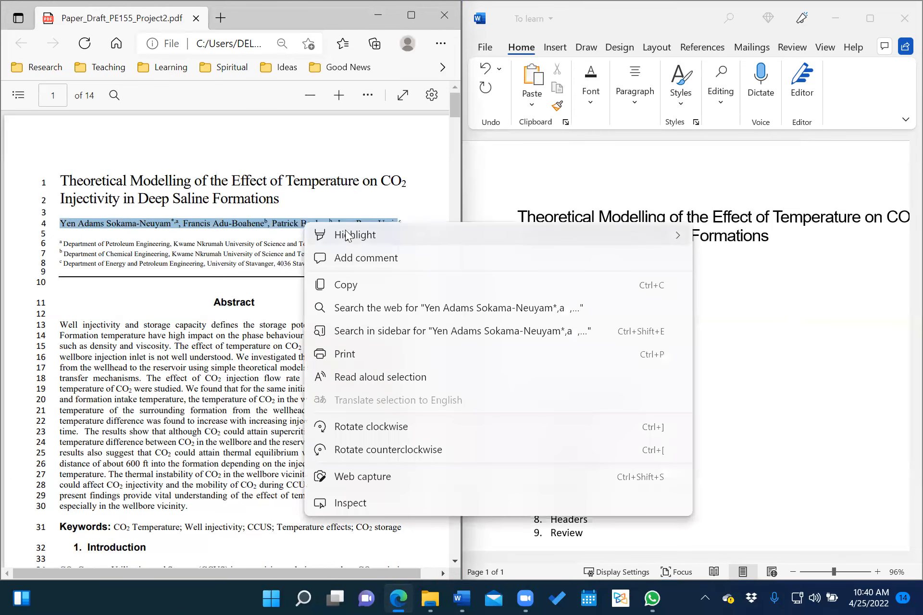
pyautogui.click(360, 291)
# Bring up the Keep Text Only paste option on the blank line under the title.
pyautogui.click(587, 257)
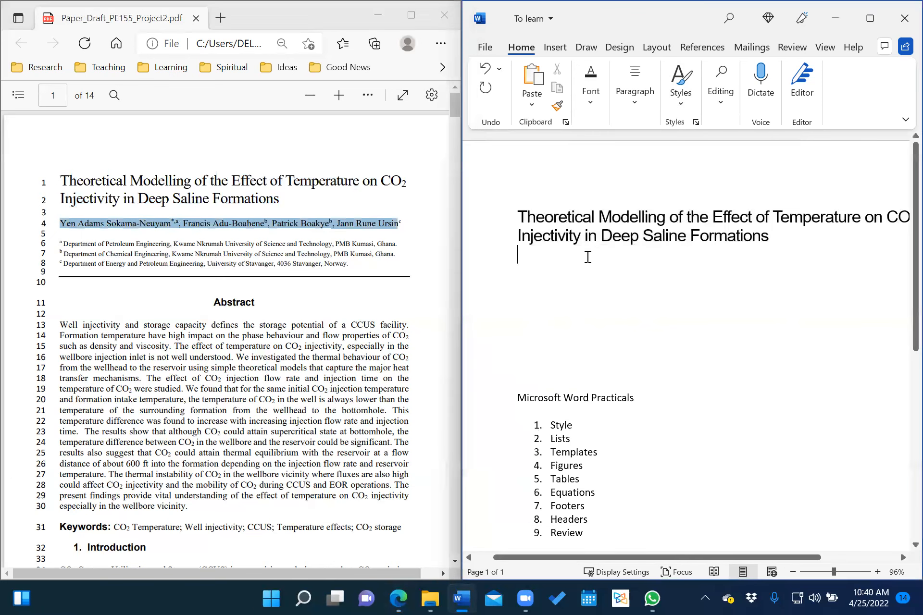
pyautogui.rightClick(526, 259)
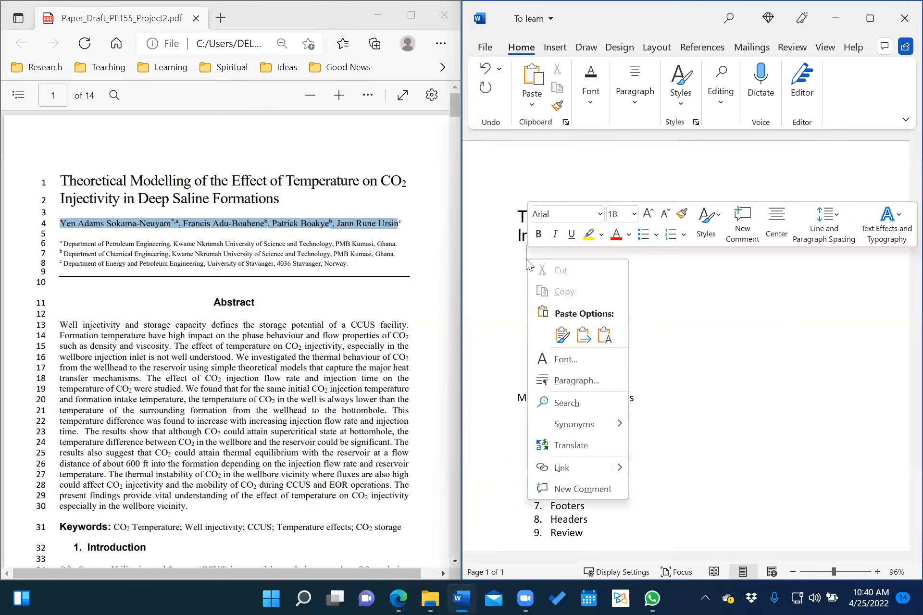
pyautogui.click(608, 339)
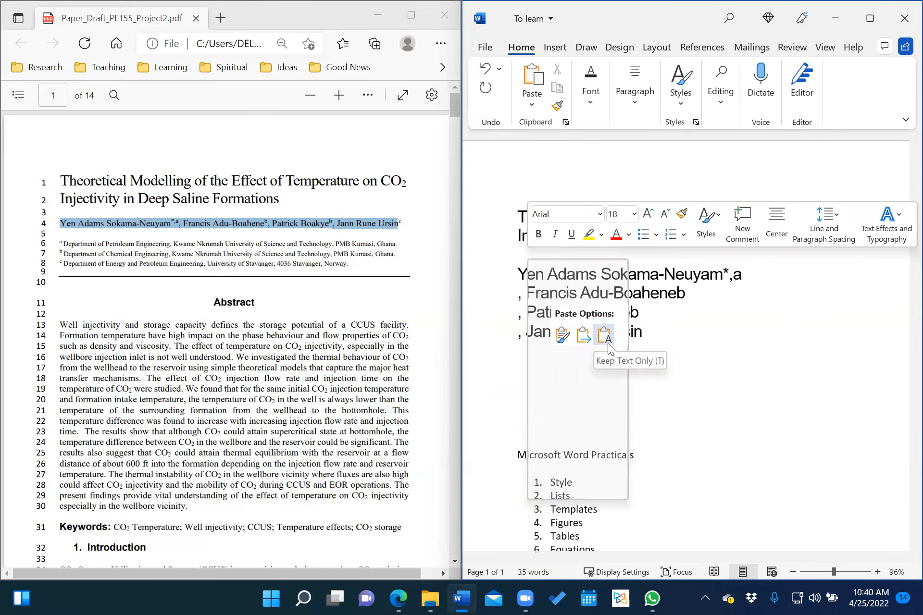
# Paste the author line as plain text and apply the Normal style to its four lines.
pyautogui.click(606, 341)
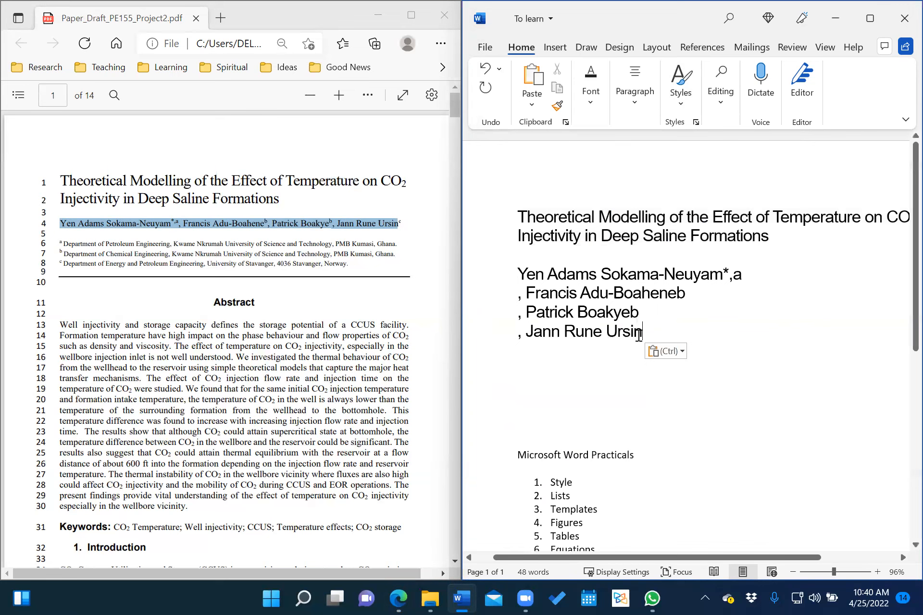
pyautogui.moveTo(513, 276); pyautogui.dragTo(642, 339)
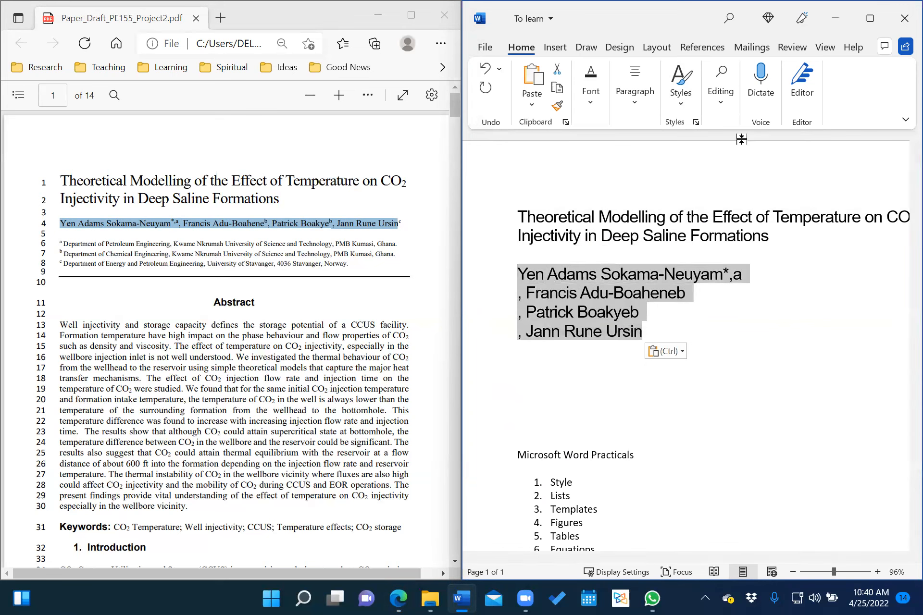
pyautogui.click(688, 100)
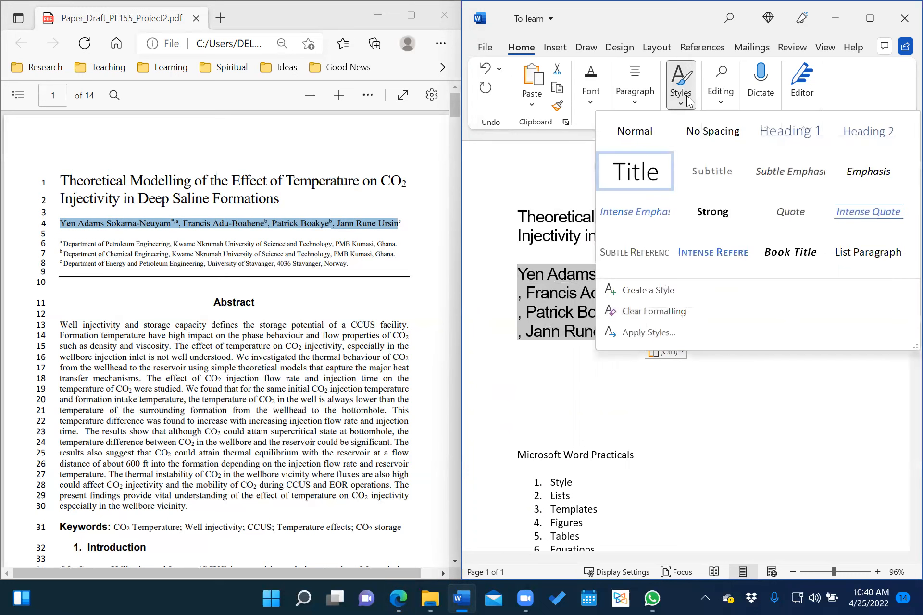
pyautogui.click(645, 137)
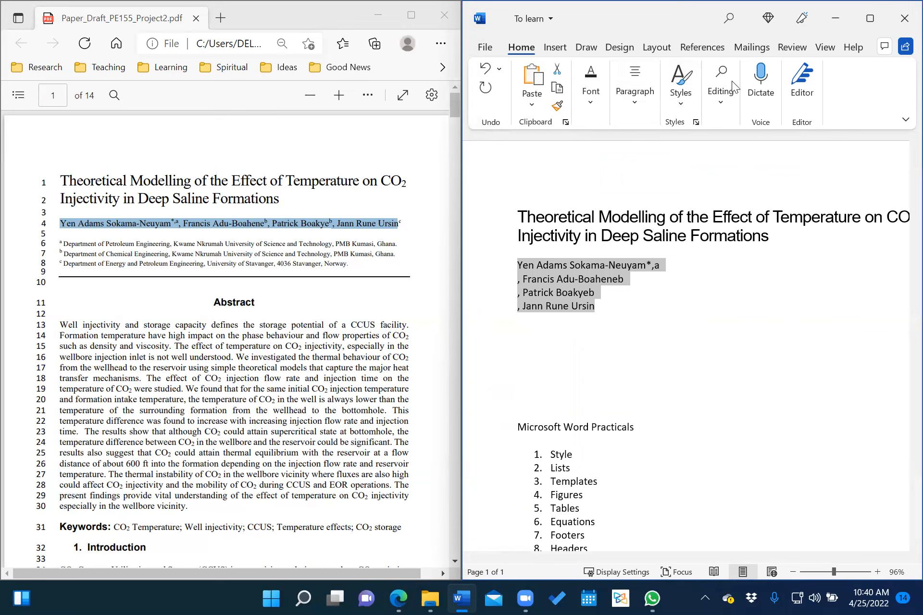
pyautogui.click(683, 101)
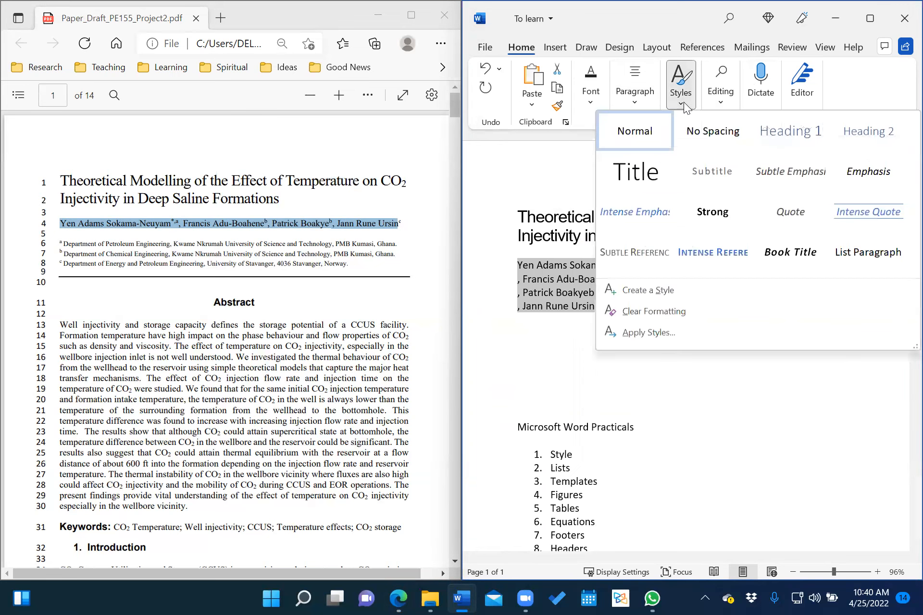
pyautogui.click(623, 138)
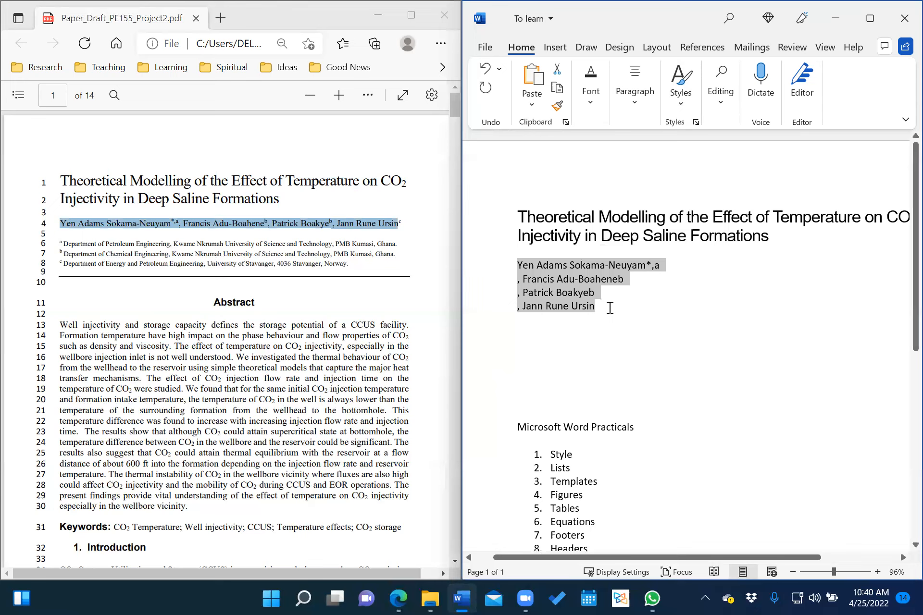
# Set the author lines in Times New Roman.
pyautogui.click(593, 102)
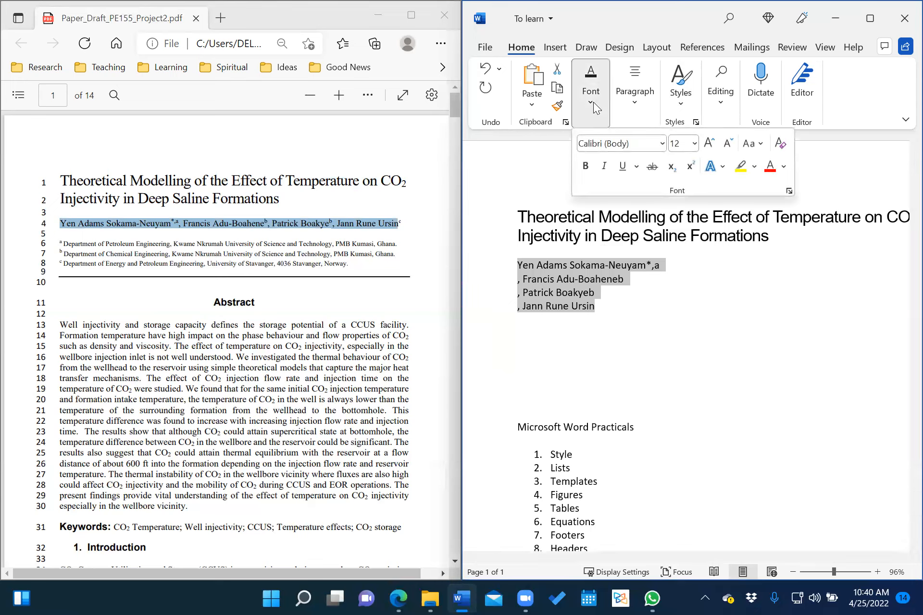
pyautogui.click(662, 145)
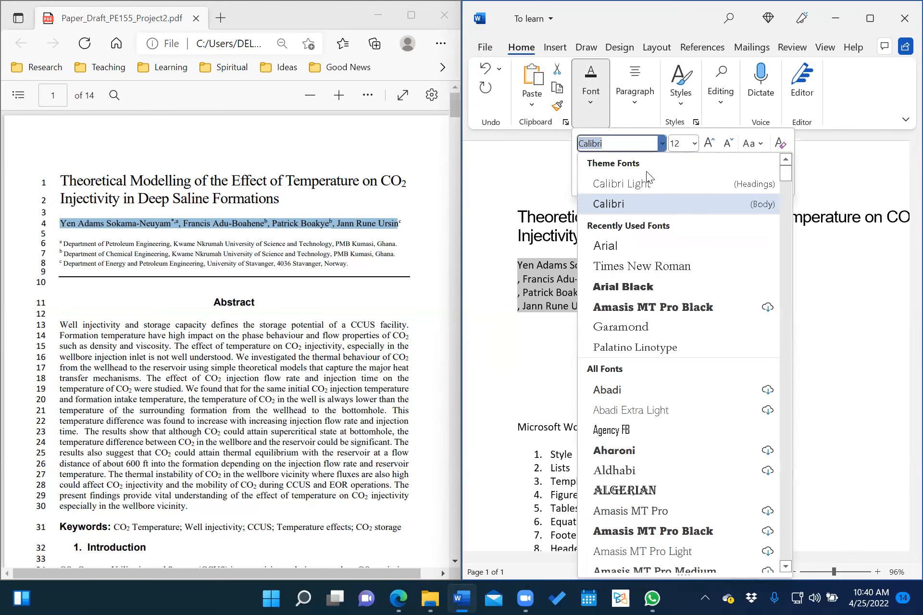
pyautogui.click(630, 266)
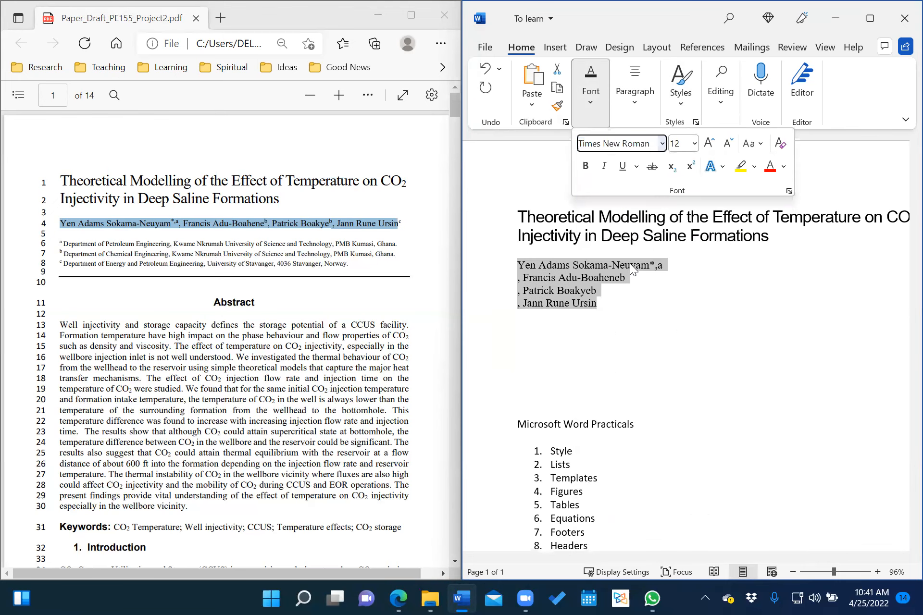
pyautogui.click(586, 309)
pyautogui.click(550, 278)
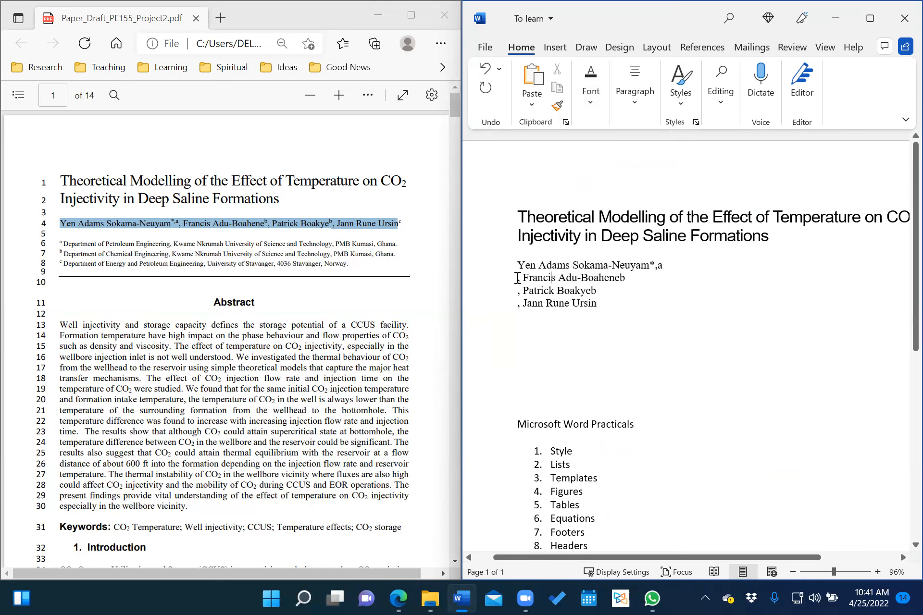
# Join the four author lines into one, deleting the *,a markers and the stray b.
pyautogui.click(515, 278)
pyautogui.press('BackSpace')
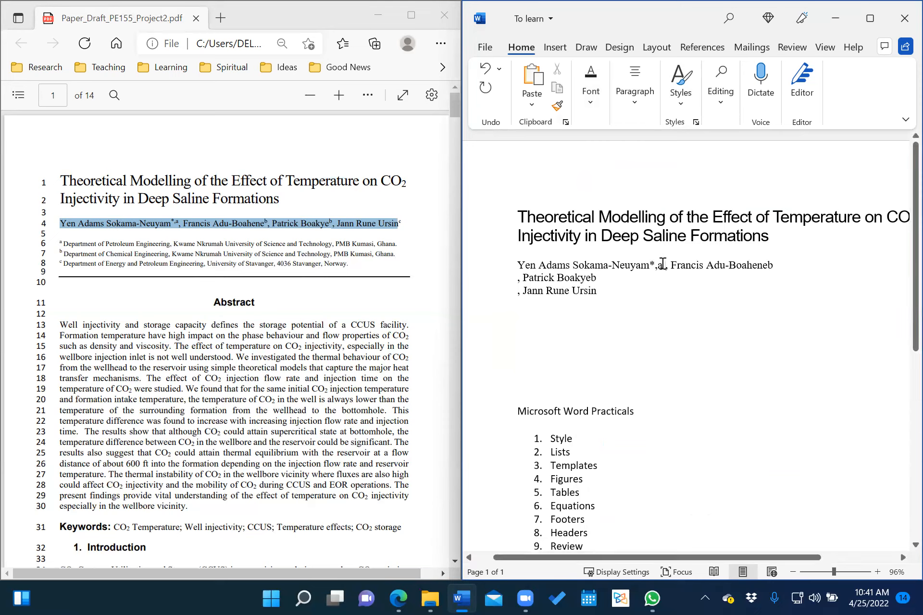
pyautogui.click(663, 265)
pyautogui.press('BackSpace')
pyautogui.press('BackSpace')
pyautogui.press('BackSpace')
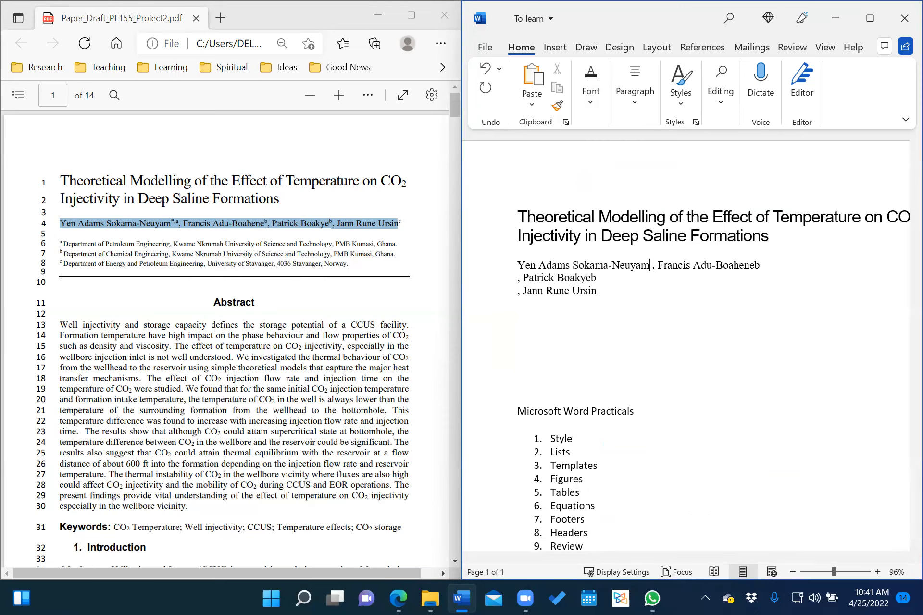
pyautogui.press('BackSpace')
pyautogui.click(521, 278)
pyautogui.press('BackSpace')
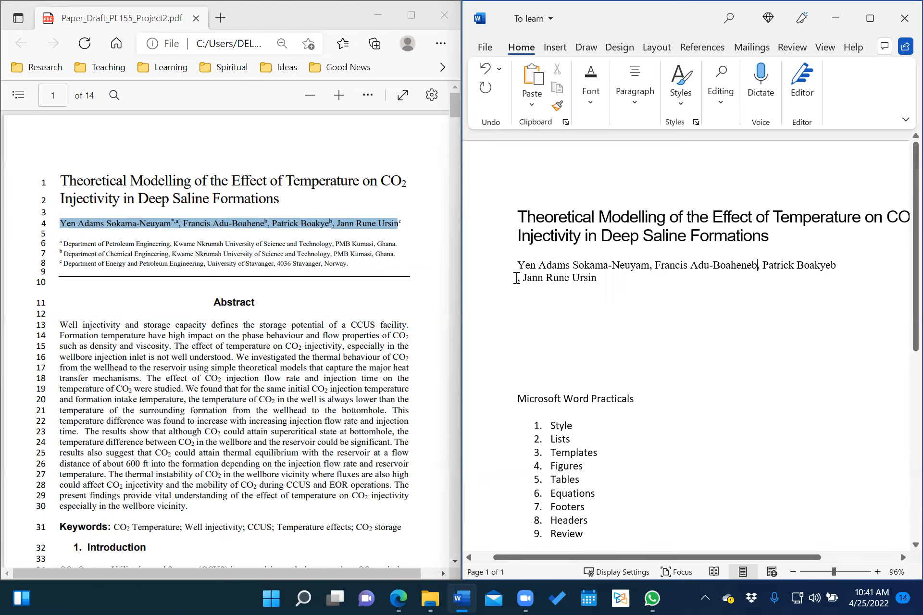
pyautogui.click(517, 279)
pyautogui.press('BackSpace')
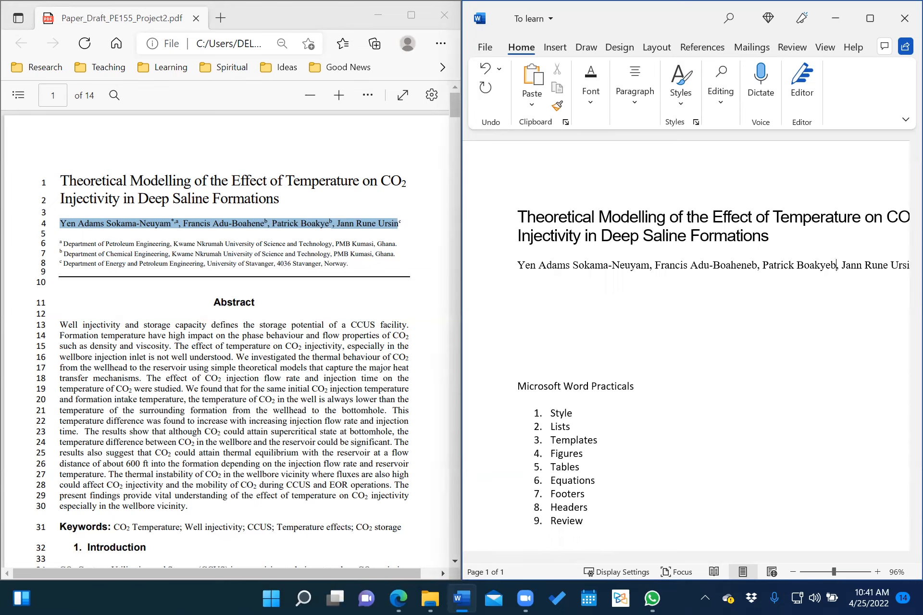
pyautogui.press('BackSpace')
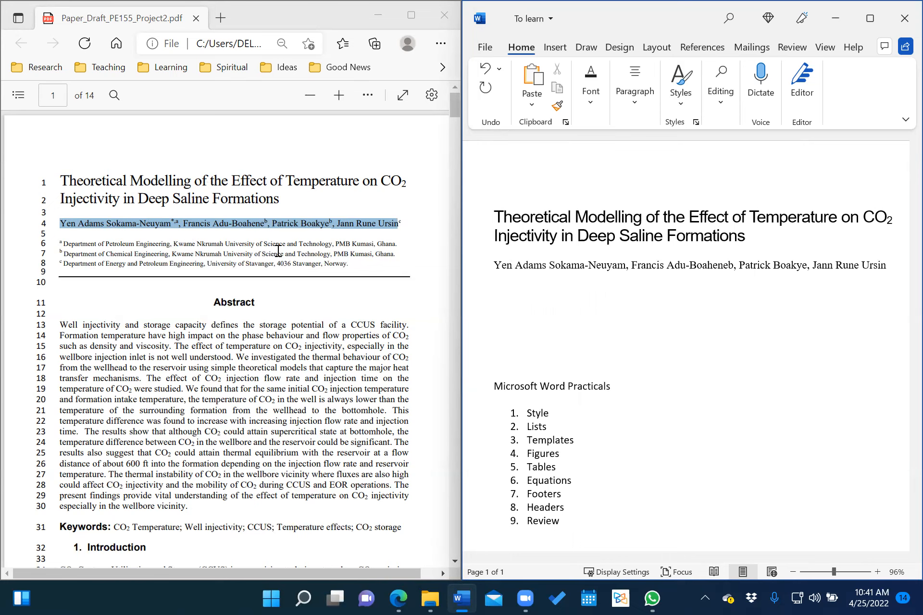
# Copy the three affiliation lines from the PDF and paste them as plain text below the authors.
pyautogui.click(64, 245)
pyautogui.moveTo(64, 245); pyautogui.dragTo(353, 266)
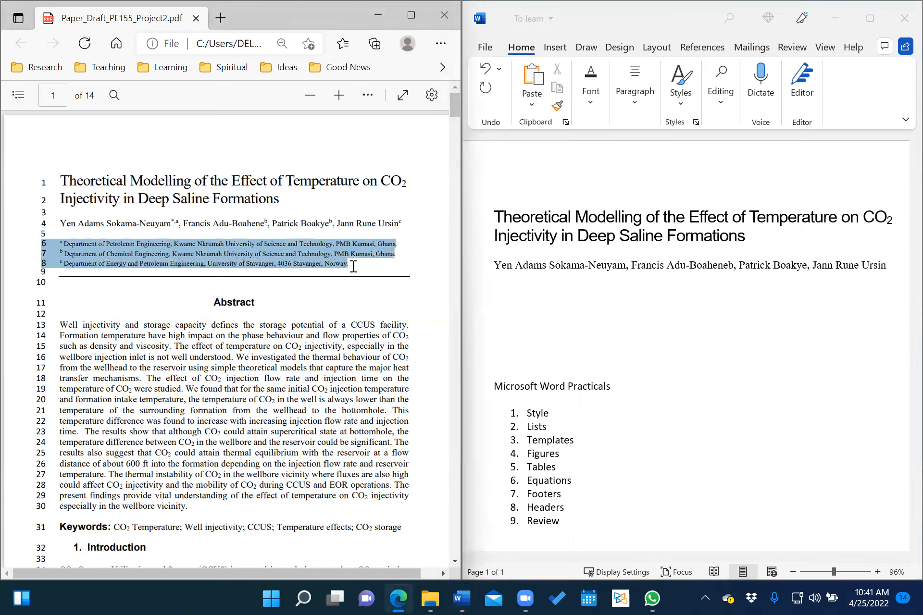
pyautogui.rightClick(292, 253)
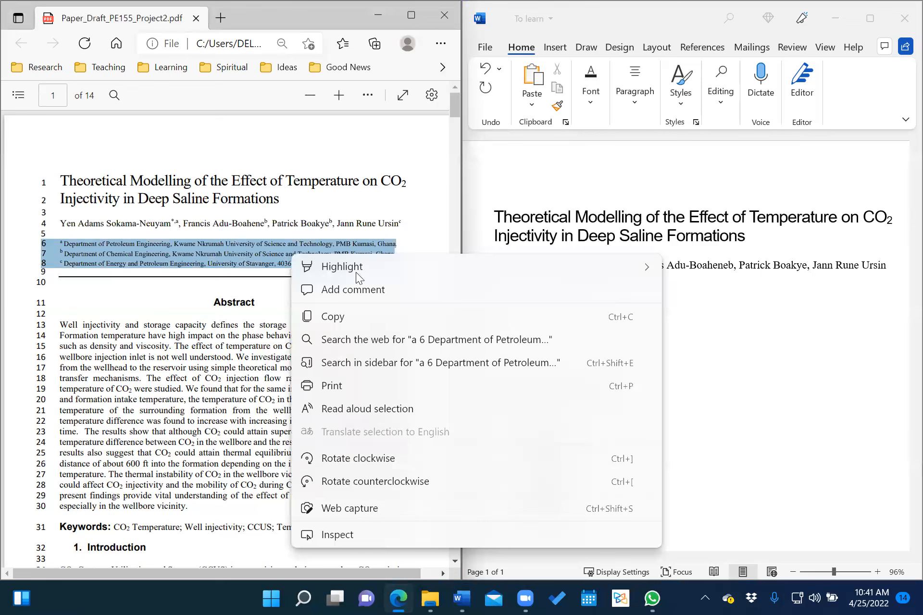
pyautogui.click(346, 313)
pyautogui.click(574, 294)
pyautogui.click(523, 286)
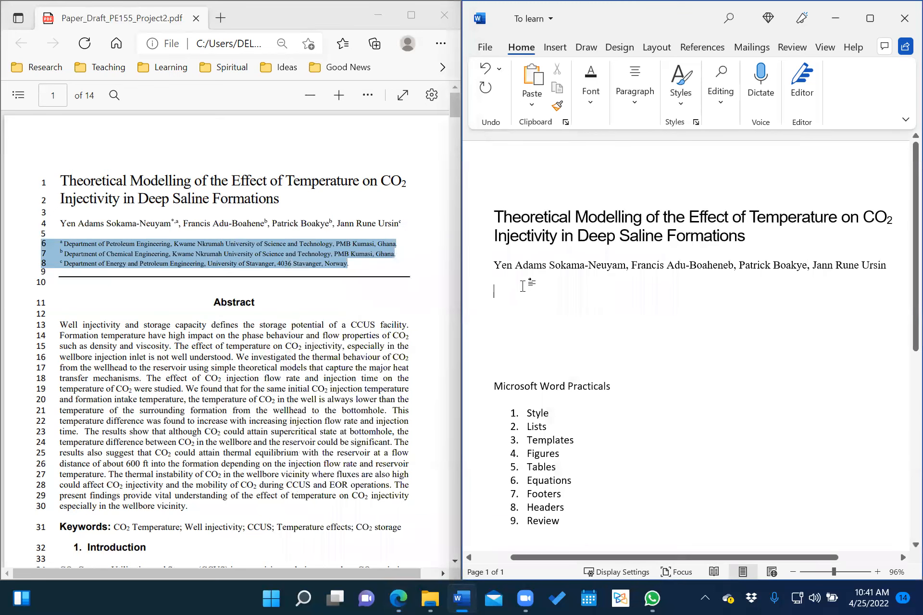
pyautogui.rightClick(523, 288)
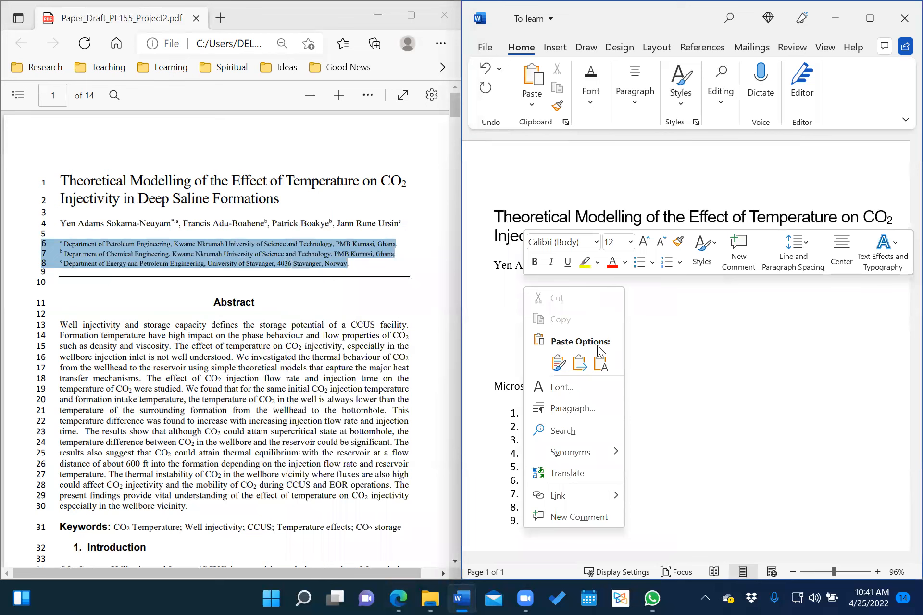
pyautogui.click(600, 368)
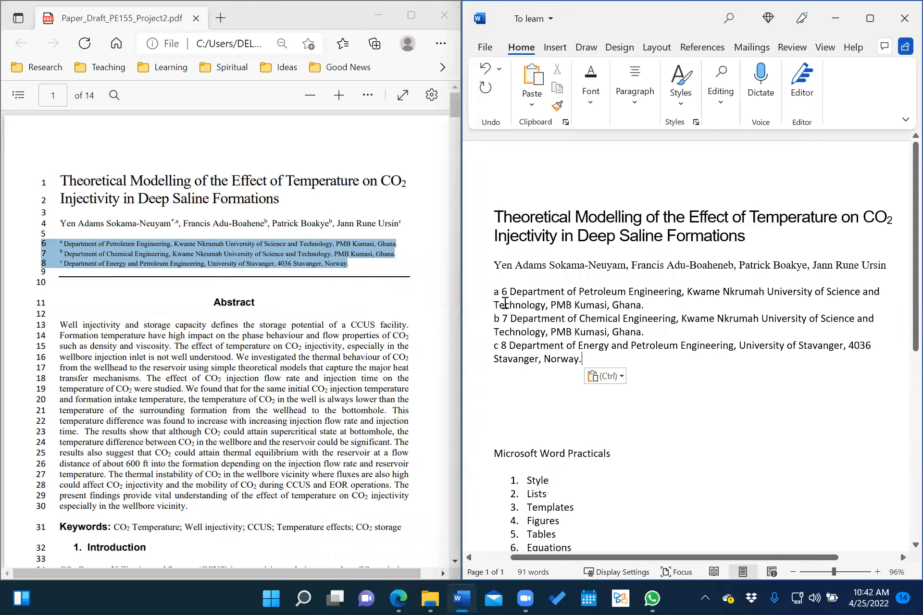
# Delete the leading markers, including 'b 7' and 'c 8', from the three affiliation lines.
pyautogui.click(511, 292)
pyautogui.press('BackSpace')
pyautogui.press('BackSpace')
pyautogui.press('BackSpace')
pyautogui.press('BackSpace')
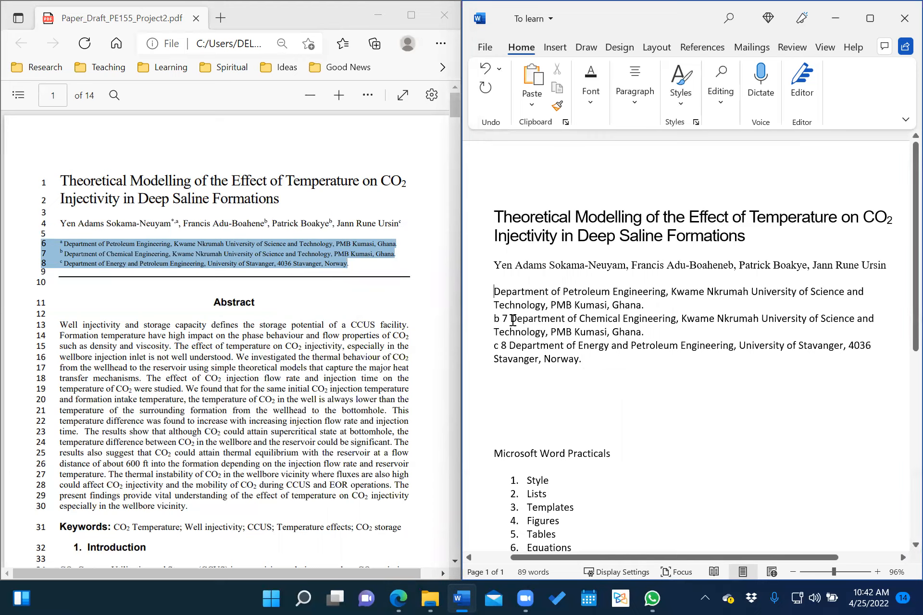
pyautogui.click(512, 319)
pyautogui.press('BackSpace')
pyautogui.press('BackSpace')
pyautogui.press('BackSpace')
pyautogui.press('BackSpace')
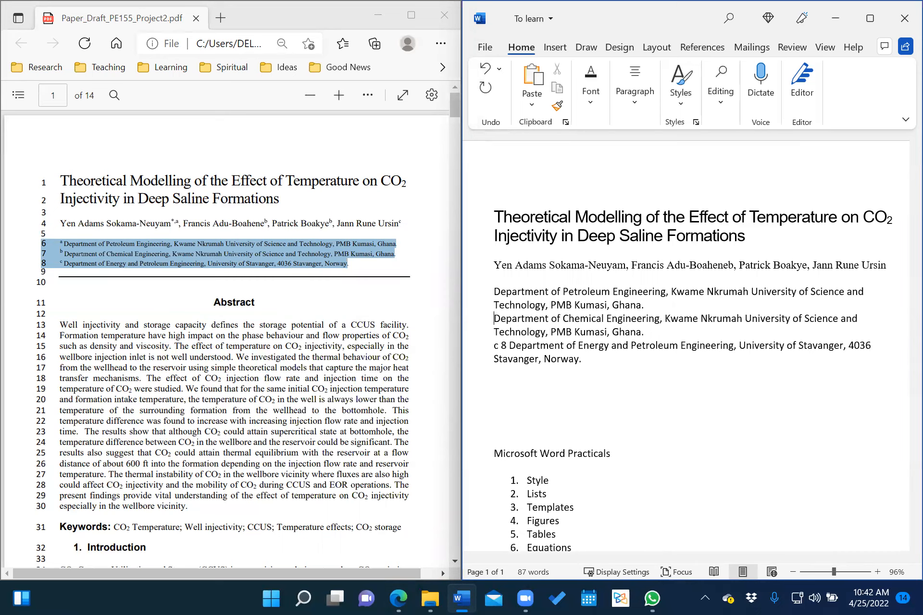
pyautogui.click(511, 347)
pyautogui.press('BackSpace')
pyautogui.press('BackSpace')
pyautogui.press('BackSpace')
pyautogui.press('BackSpace')
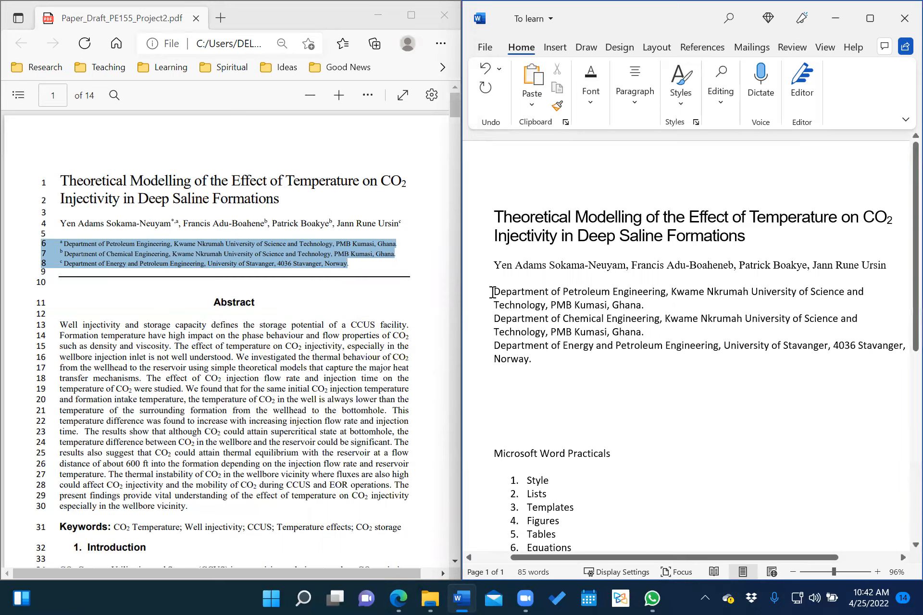
pyautogui.moveTo(493, 292); pyautogui.dragTo(538, 360)
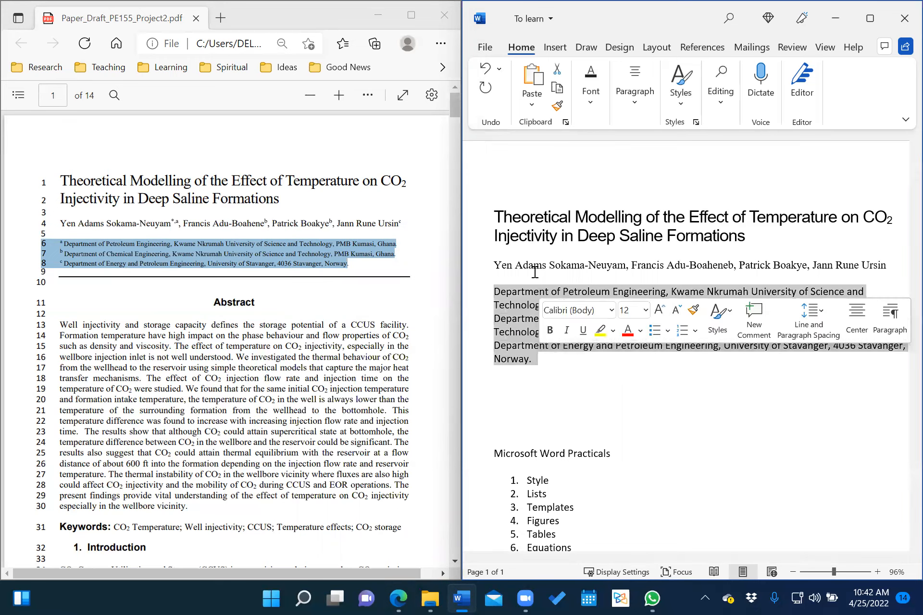
# Set the three affiliation lines to Times New Roman at 10 pt.
pyautogui.click(598, 83)
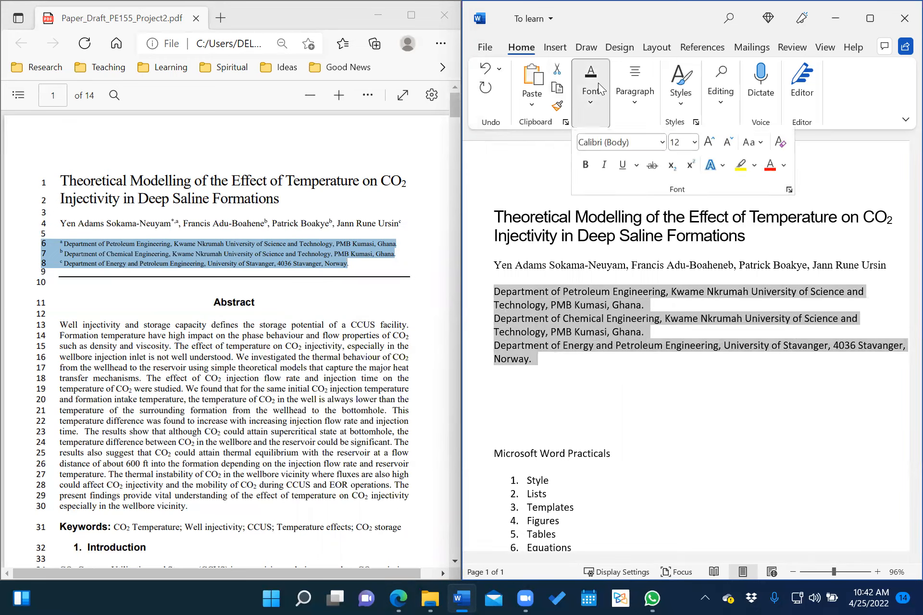
pyautogui.click(663, 144)
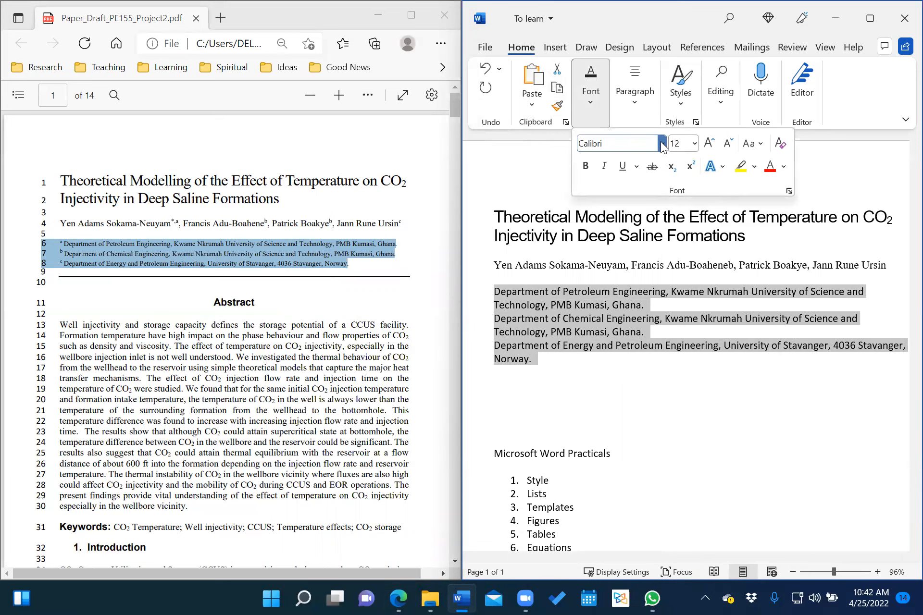
pyautogui.click(629, 246)
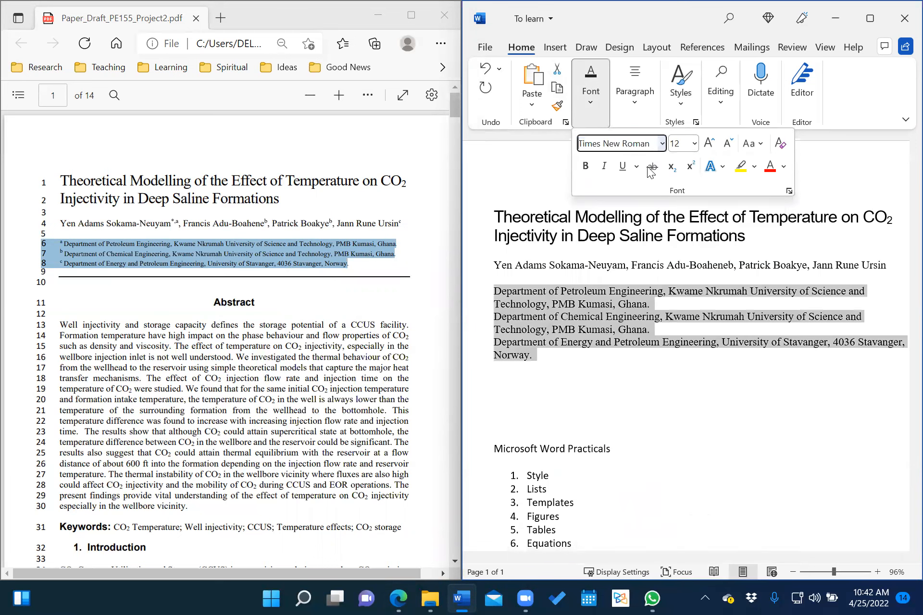
pyautogui.click(694, 144)
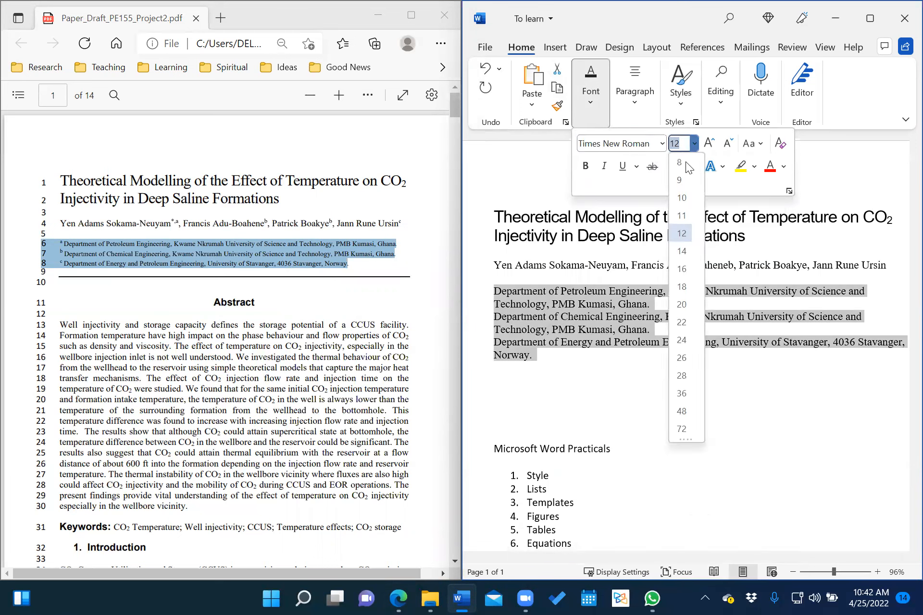
pyautogui.click(682, 198)
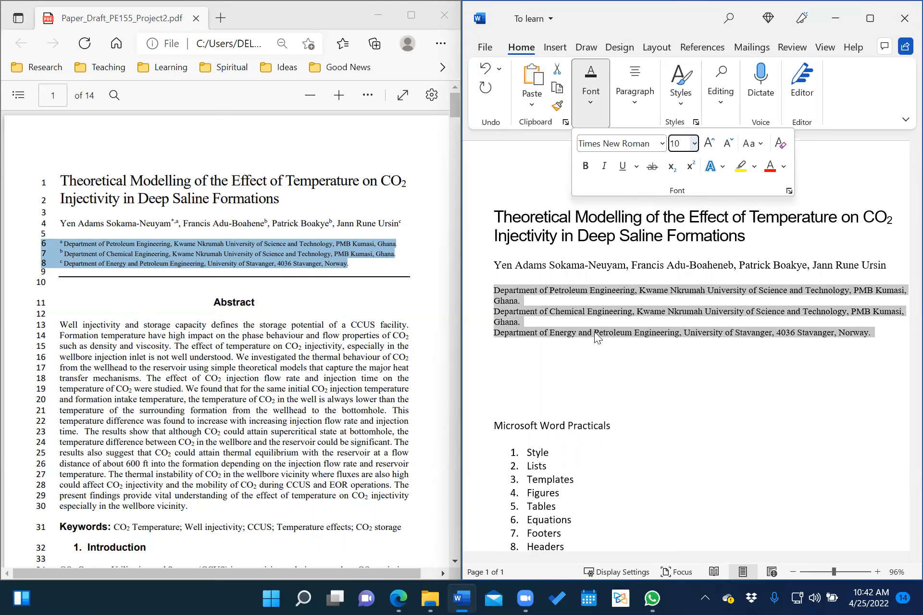
pyautogui.press('Escape')
pyautogui.click(682, 341)
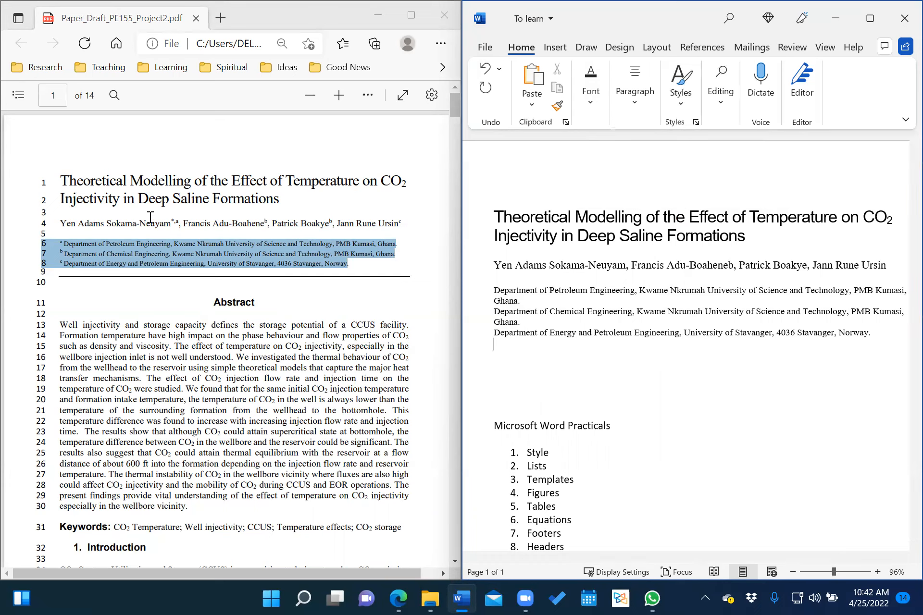
pyautogui.click(180, 221)
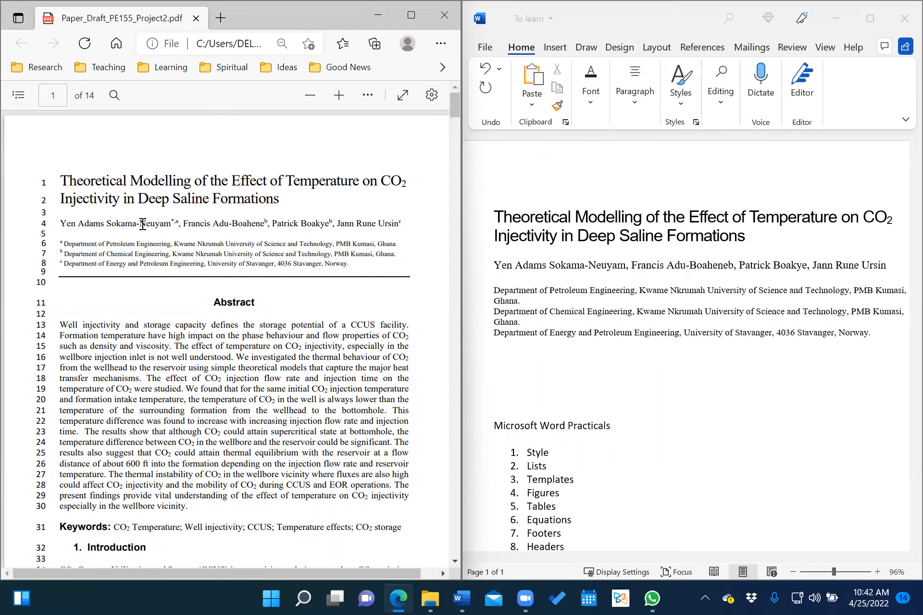
# Add a superscript a after the first author's surname.
pyautogui.click(625, 266)
pyautogui.click(625, 267)
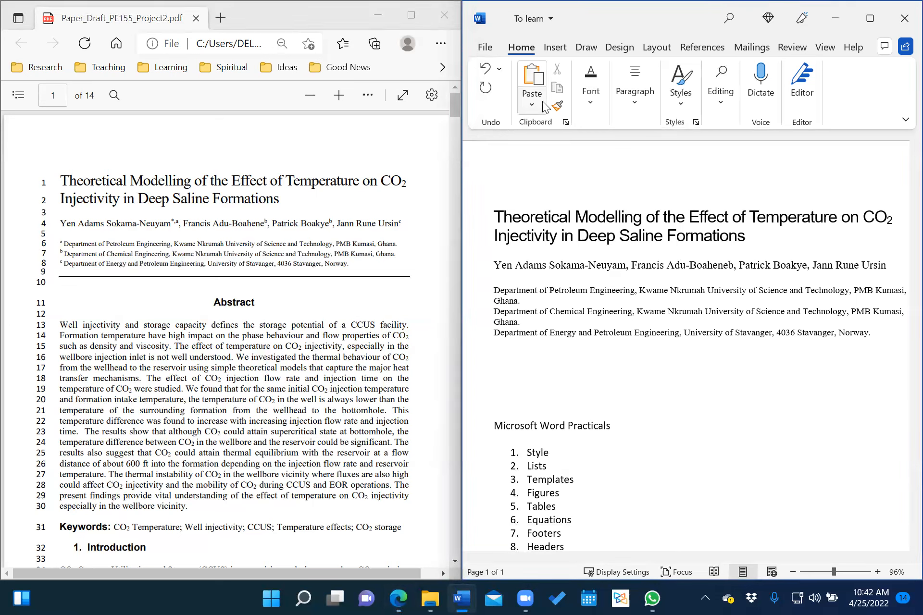
pyautogui.click(590, 94)
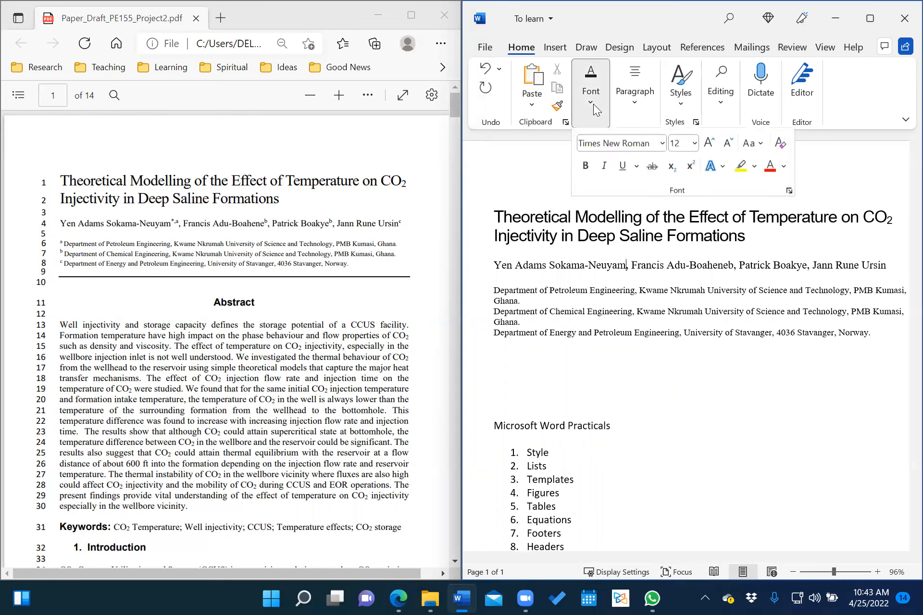
pyautogui.click(691, 167)
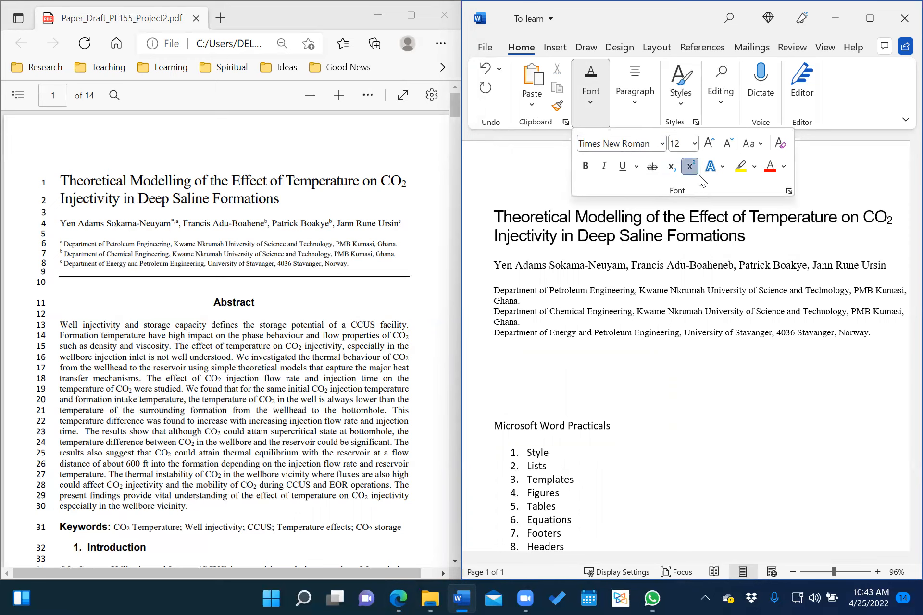
pyautogui.click(694, 174)
pyautogui.click(661, 300)
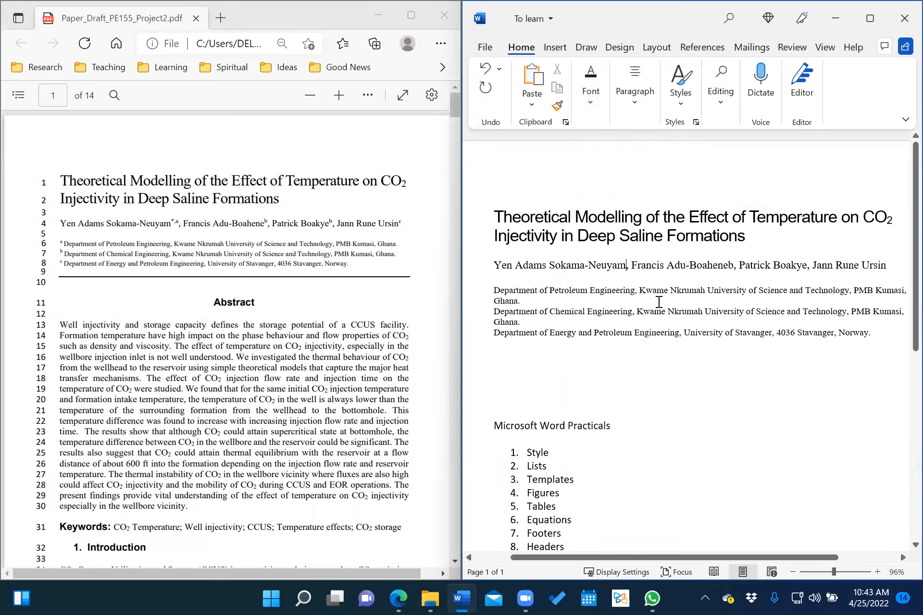
pyautogui.write('a')
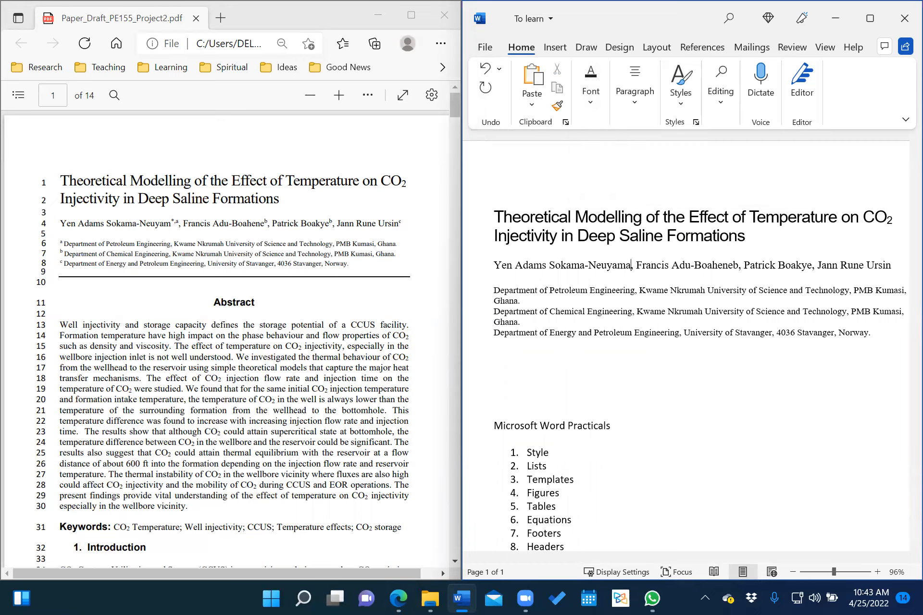
pyautogui.press('BackSpace')
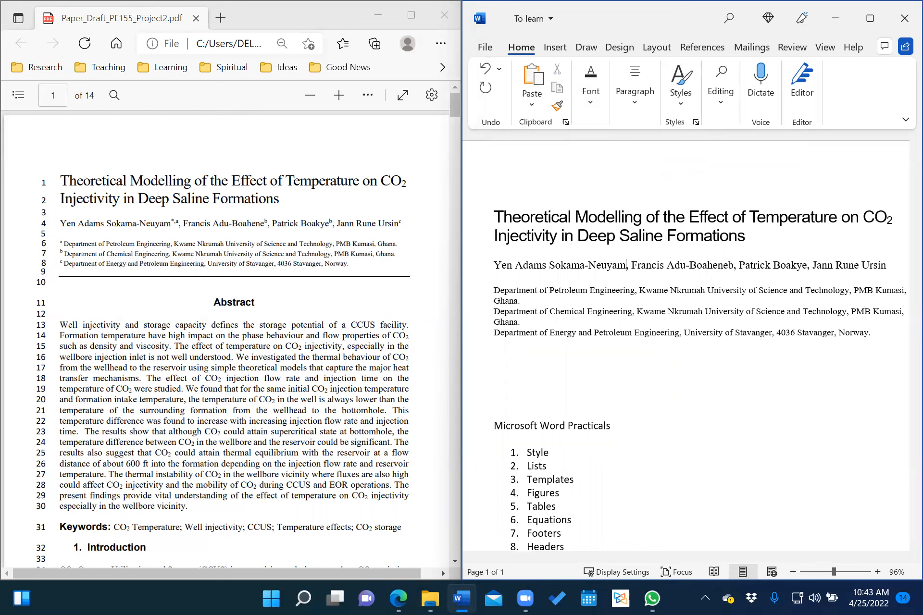
pyautogui.write('a')
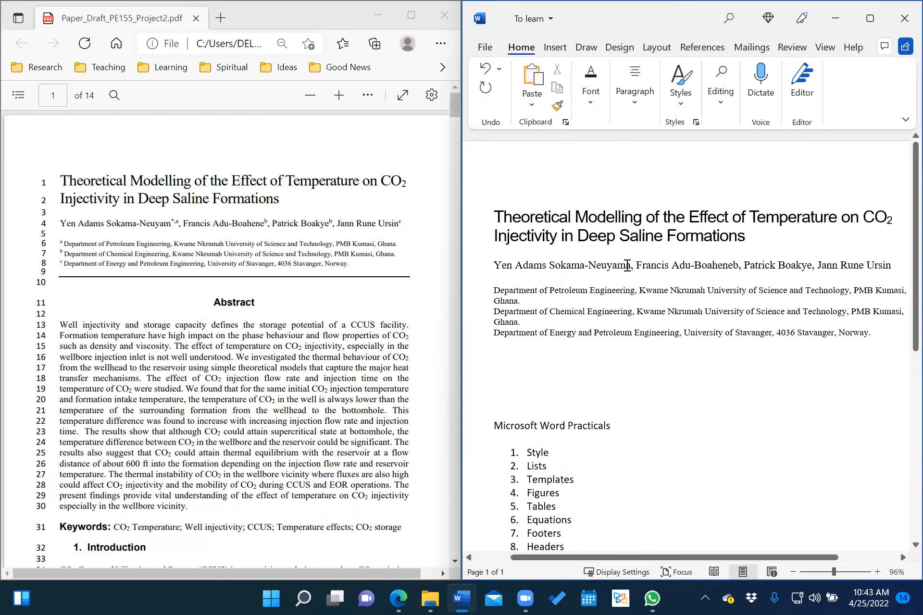
pyautogui.moveTo(627, 265); pyautogui.dragTo(631, 265)
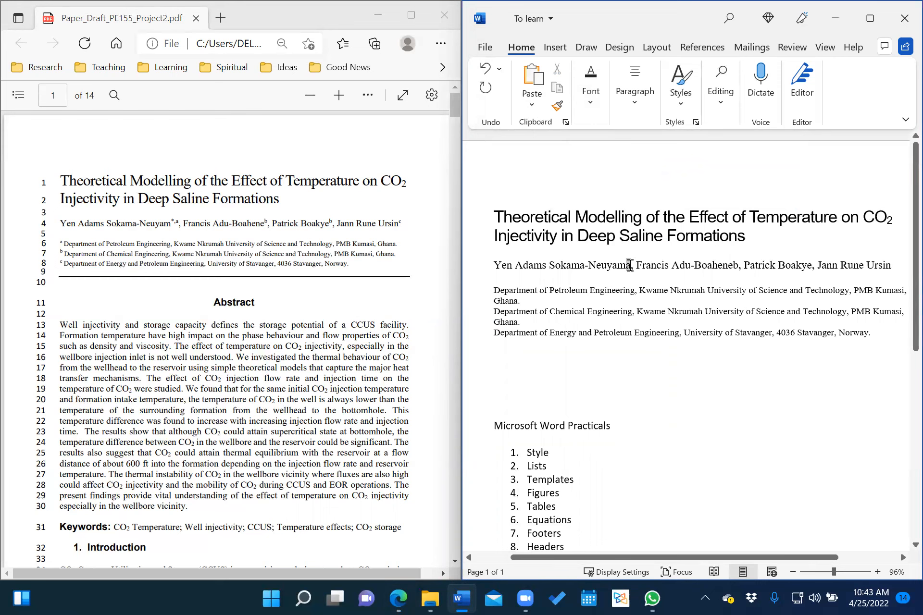
pyautogui.click(590, 96)
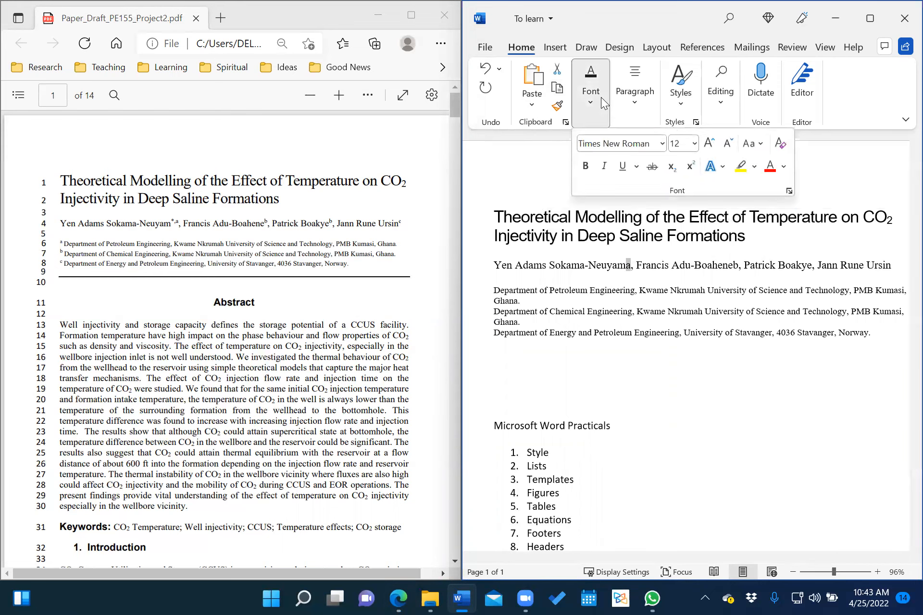
pyautogui.click(691, 166)
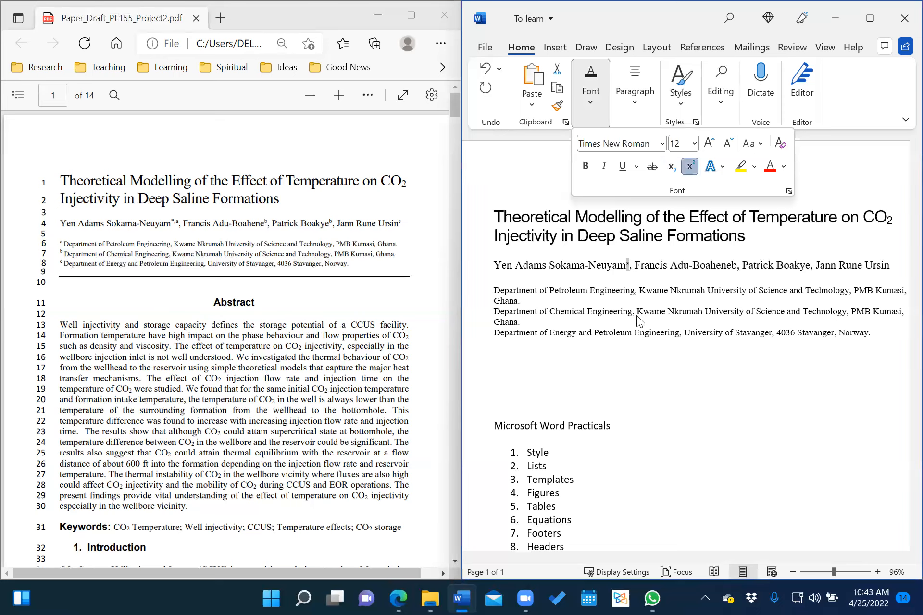
pyautogui.press('Escape')
# Insert a superscript a before the first affiliation line.
pyautogui.click(495, 288)
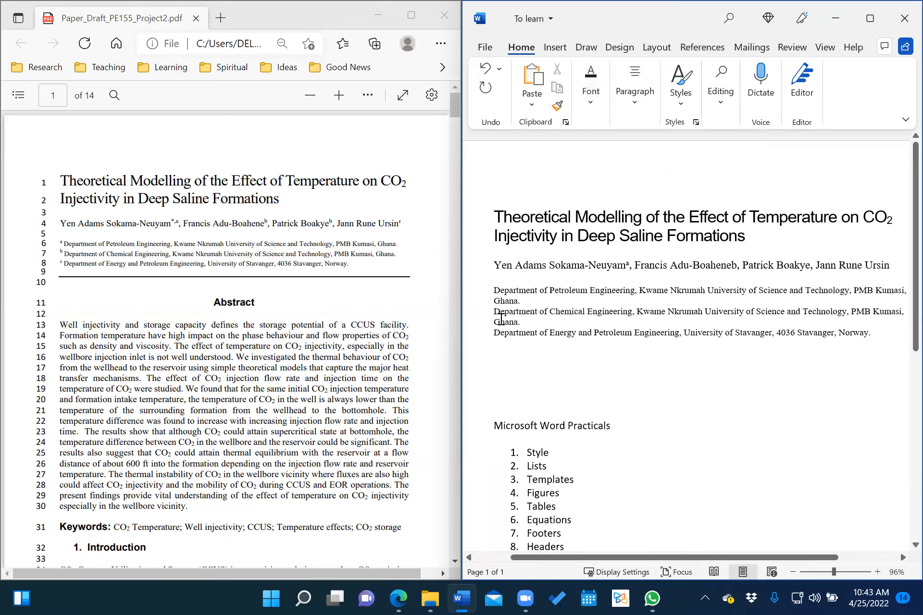
pyautogui.write('a')
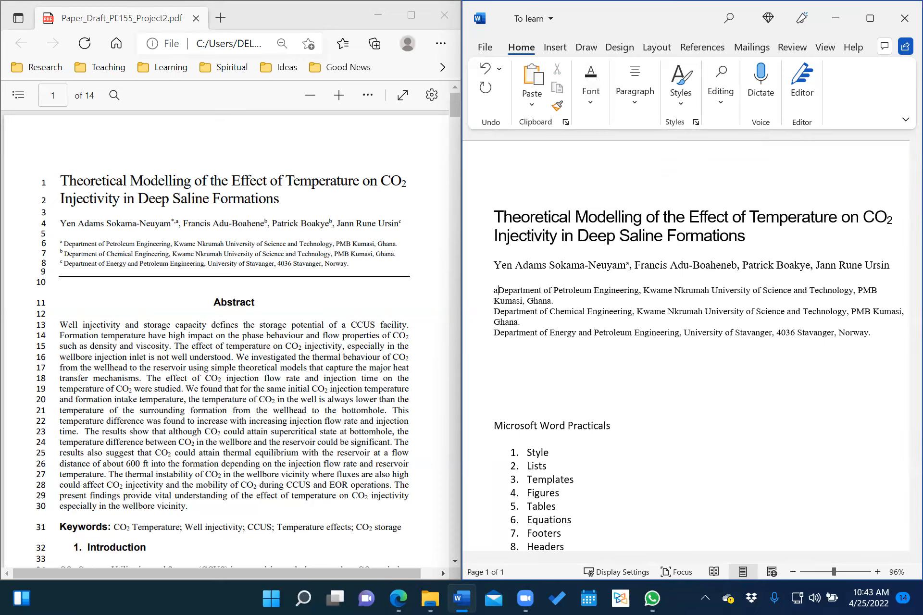
pyautogui.moveTo(494, 290); pyautogui.dragTo(498, 290)
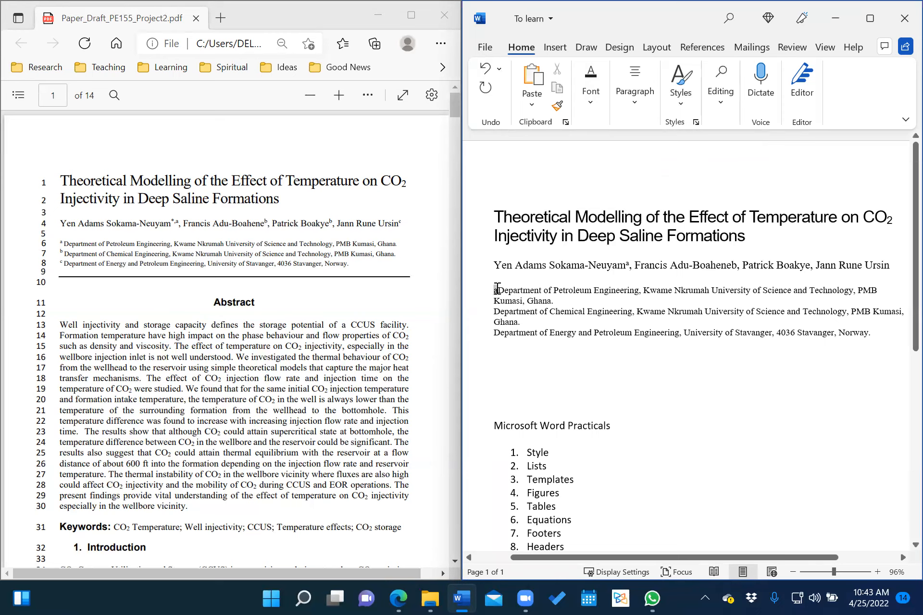
pyautogui.click(596, 96)
pyautogui.click(691, 167)
pyautogui.click(592, 307)
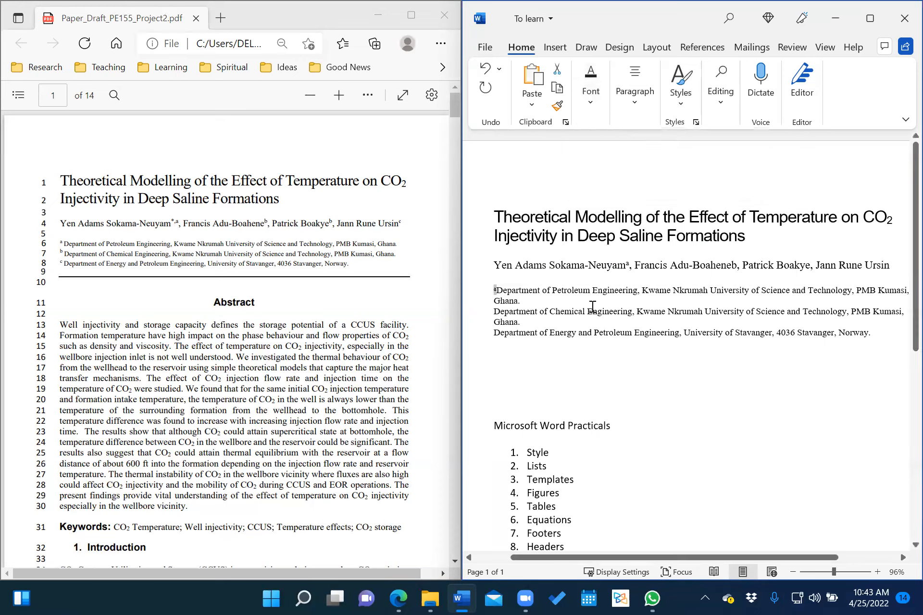
pyautogui.click(585, 369)
# Superscript the b after the second author and add a superscript b before the second affiliation.
pyautogui.moveTo(731, 265); pyautogui.dragTo(737, 265)
pyautogui.click(595, 103)
pyautogui.click(689, 166)
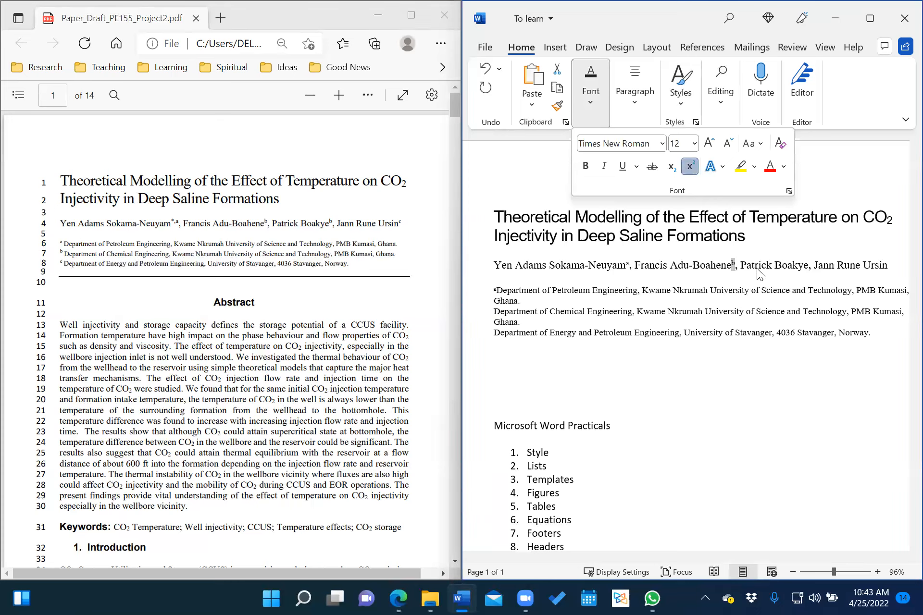
pyautogui.click(497, 318)
pyautogui.doubleClick(497, 318)
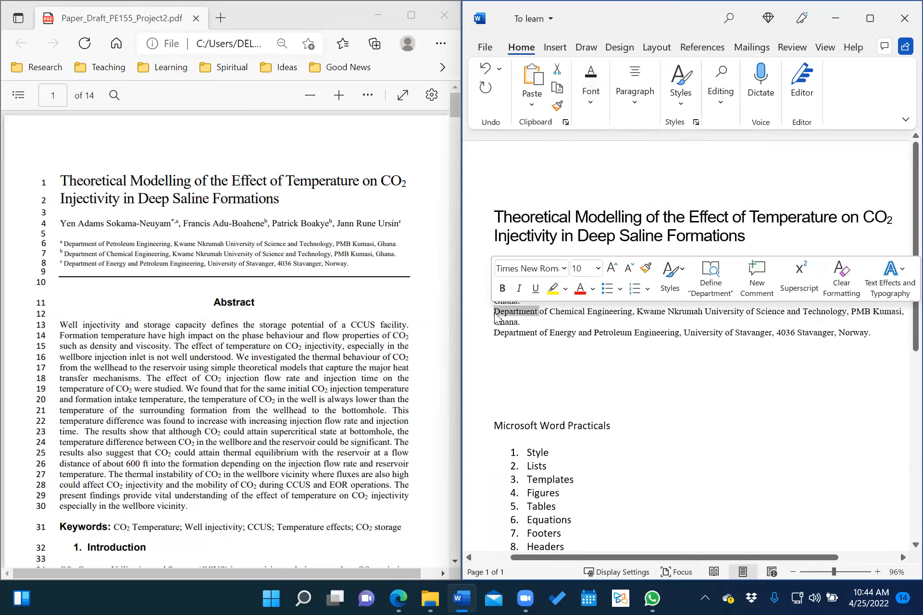
pyautogui.click(495, 313)
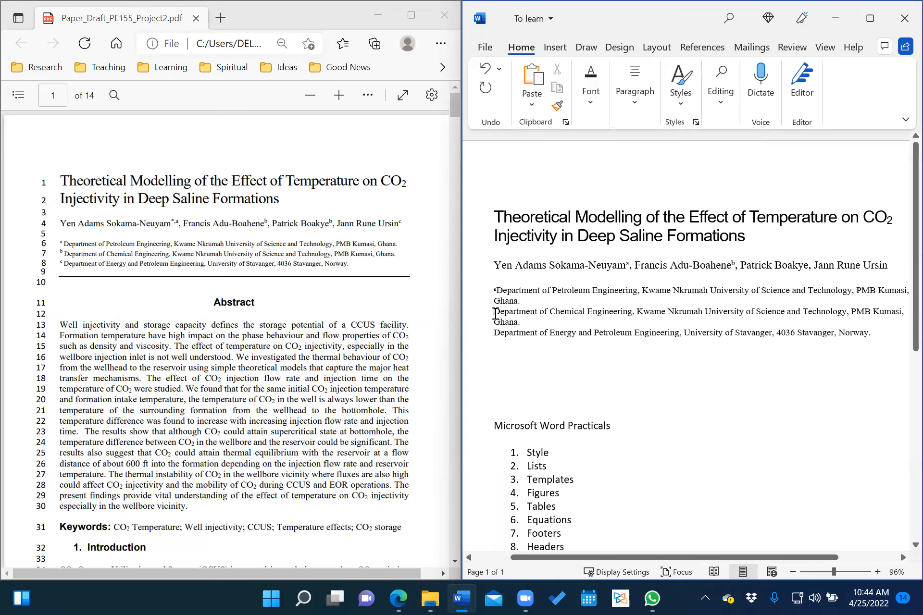
pyautogui.write('b')
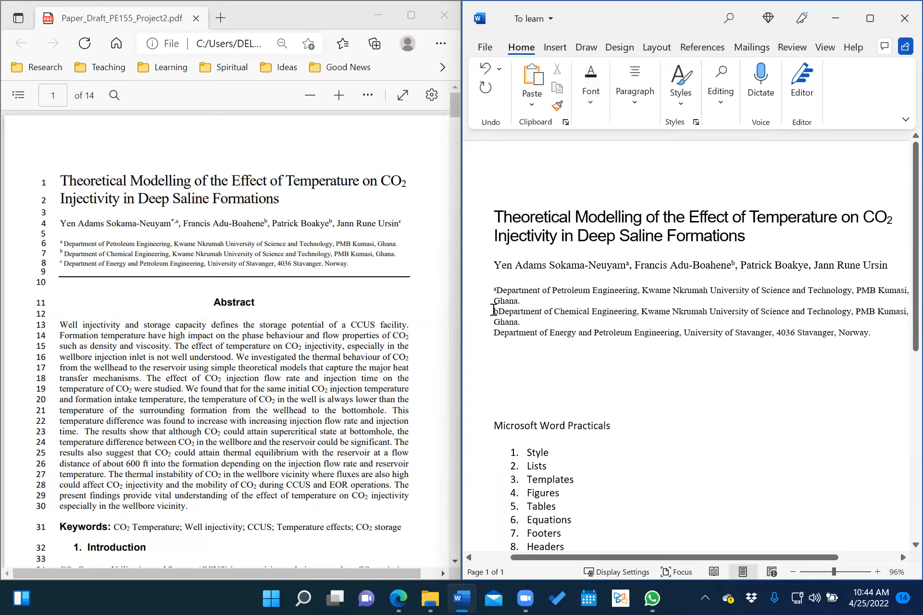
pyautogui.moveTo(493, 311); pyautogui.dragTo(499, 312)
pyautogui.hotkey('ctrl', 'c')
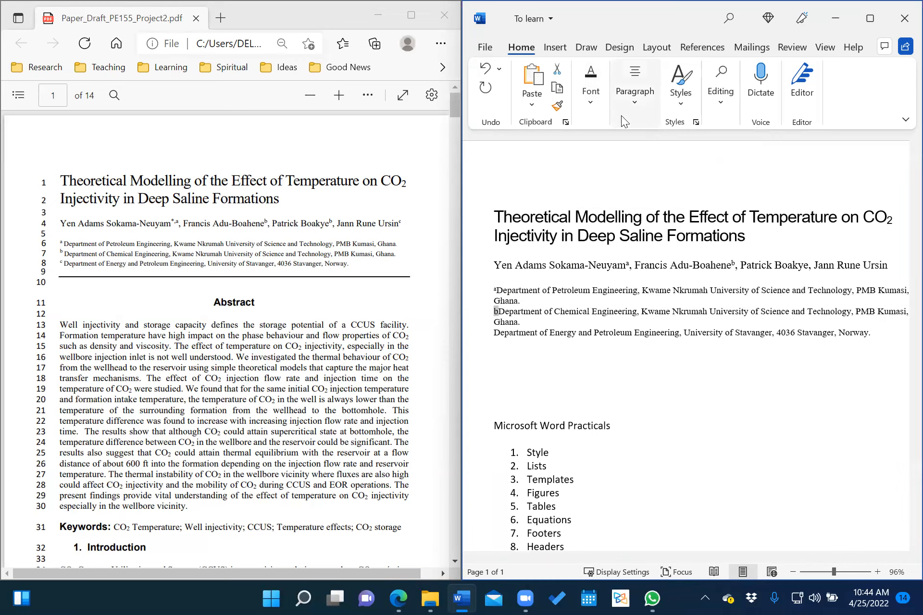
pyautogui.click(605, 99)
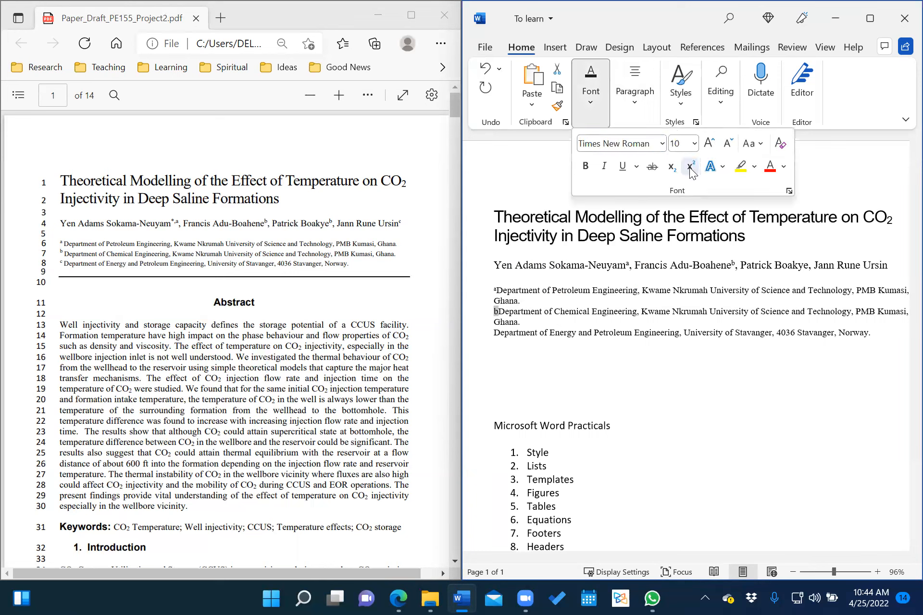
pyautogui.click(690, 169)
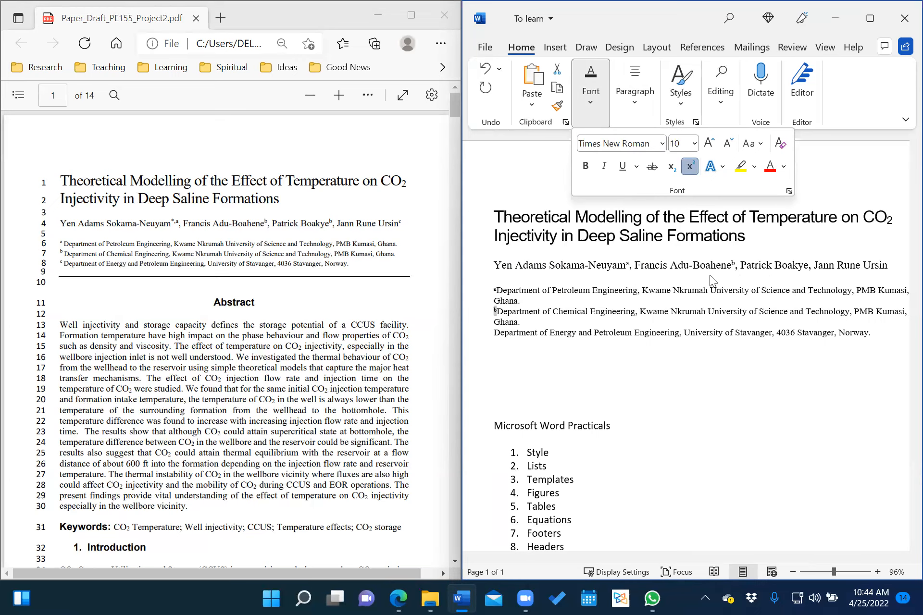
pyautogui.click(808, 268)
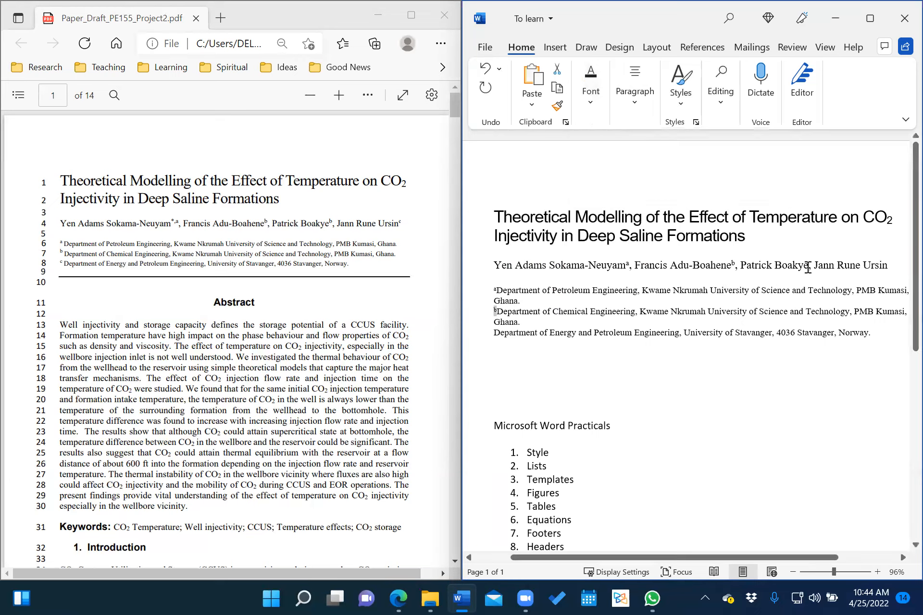
pyautogui.click(808, 267)
# Paste a b after the third author's name and make it superscript.
pyautogui.hotkey('ctrl', 'v')
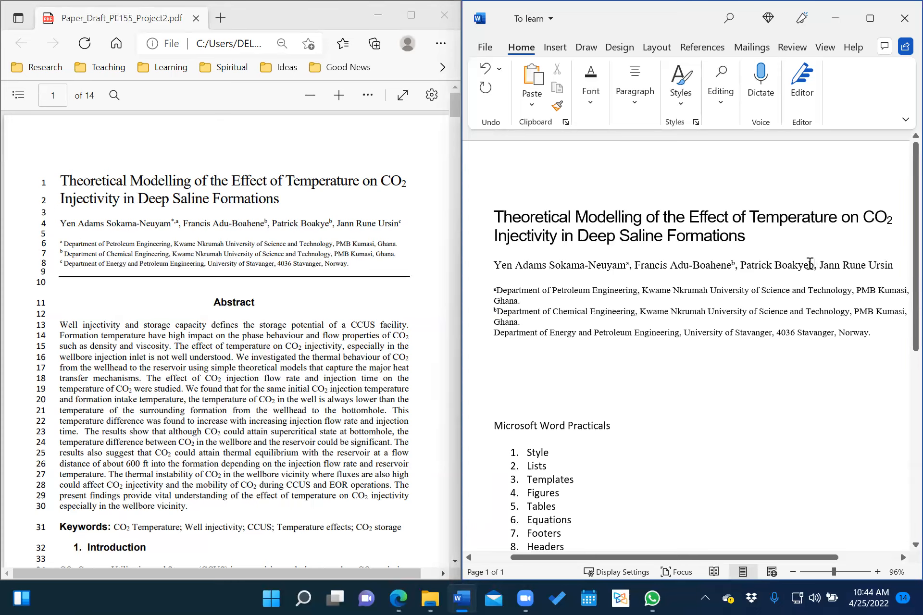
pyautogui.moveTo(809, 264)
pyautogui.mouseDown()
pyautogui.moveTo(776, 266)
pyautogui.moveTo(812, 269)
pyautogui.mouseUp()
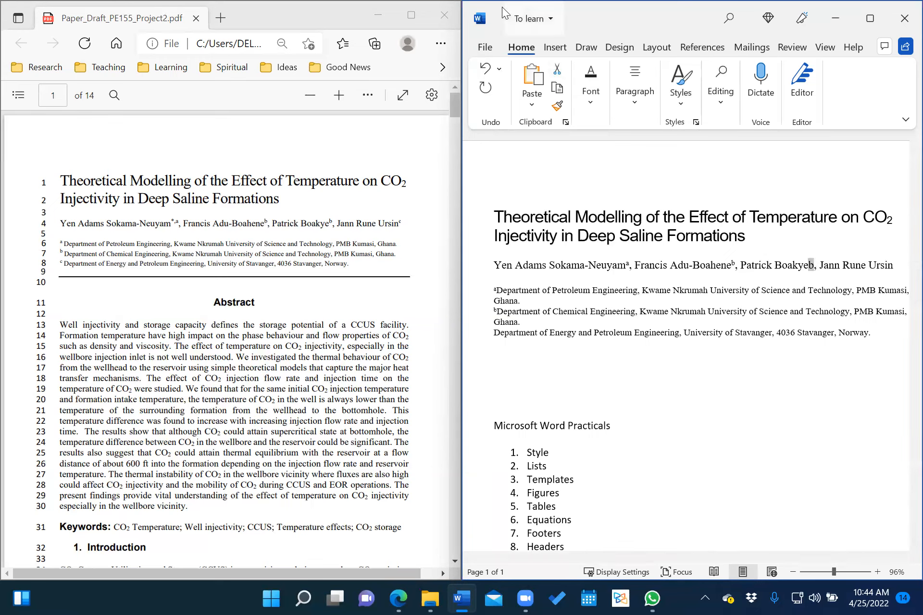
pyautogui.click(591, 89)
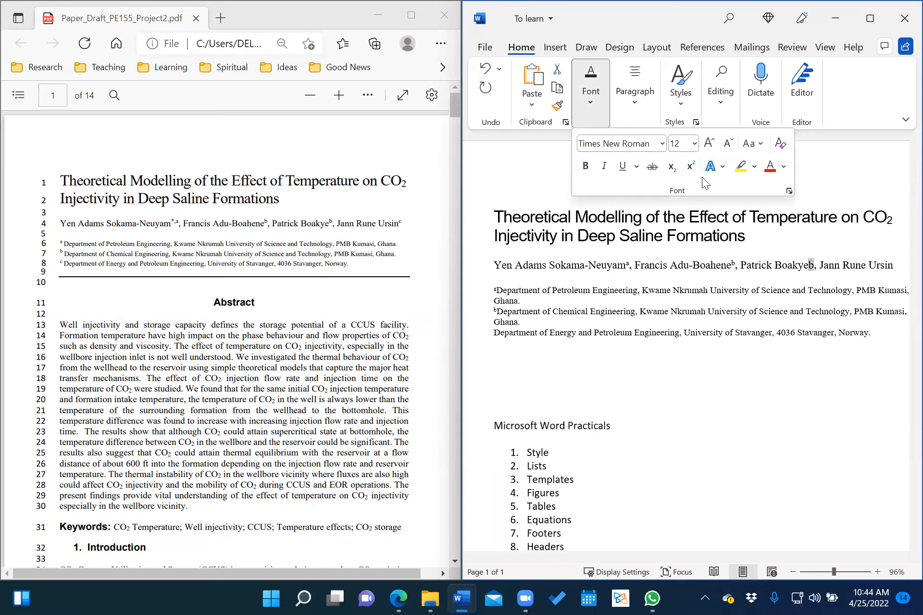
pyautogui.click(691, 167)
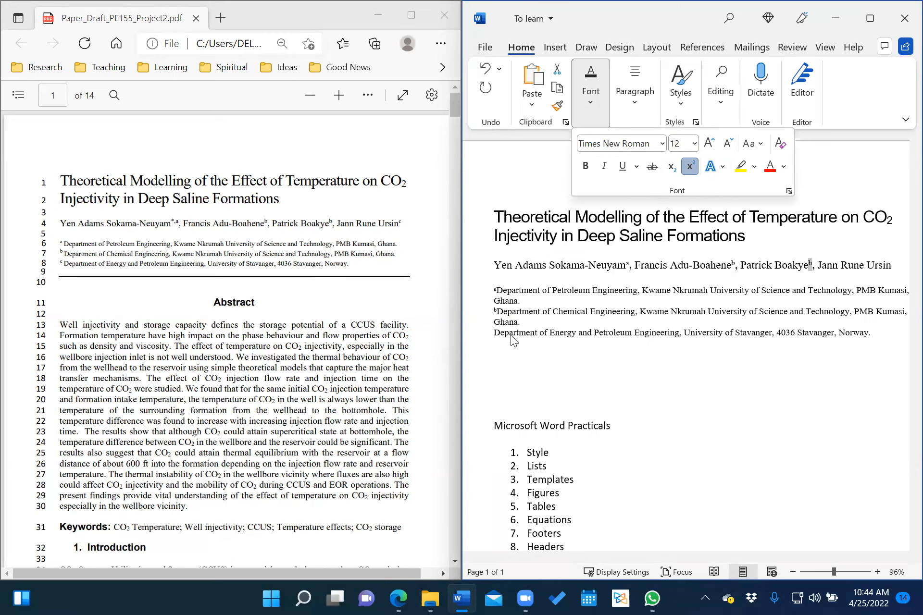
pyautogui.click(495, 330)
# Type a superscript c at the start of the third affiliation line.
pyautogui.click(495, 333)
pyautogui.write('c')
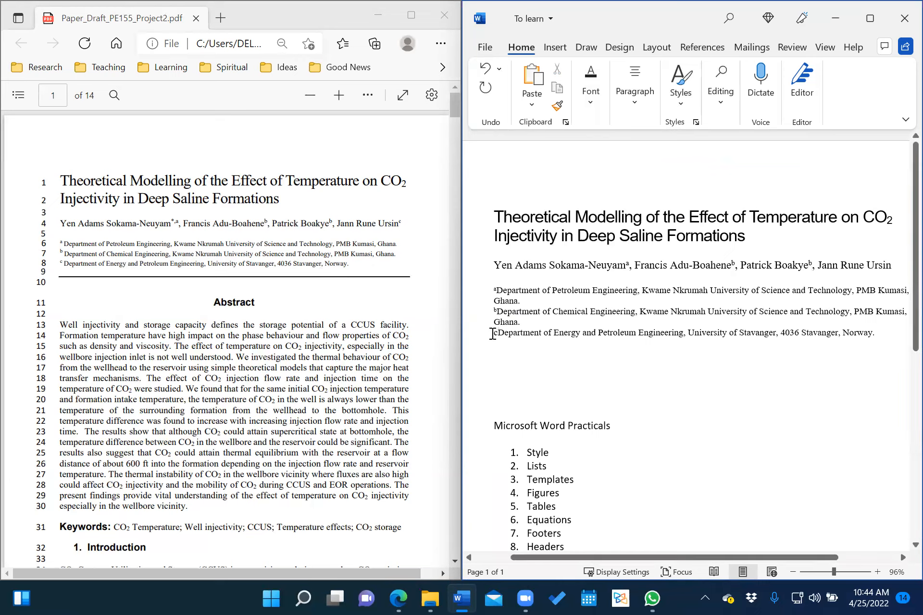
pyautogui.moveTo(494, 332); pyautogui.dragTo(499, 332)
pyautogui.click(596, 102)
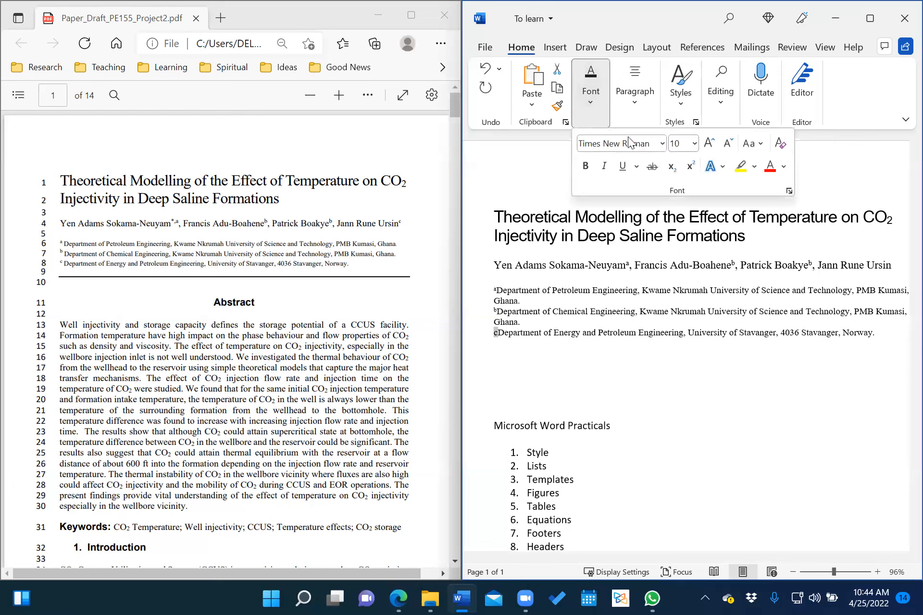
pyautogui.click(691, 166)
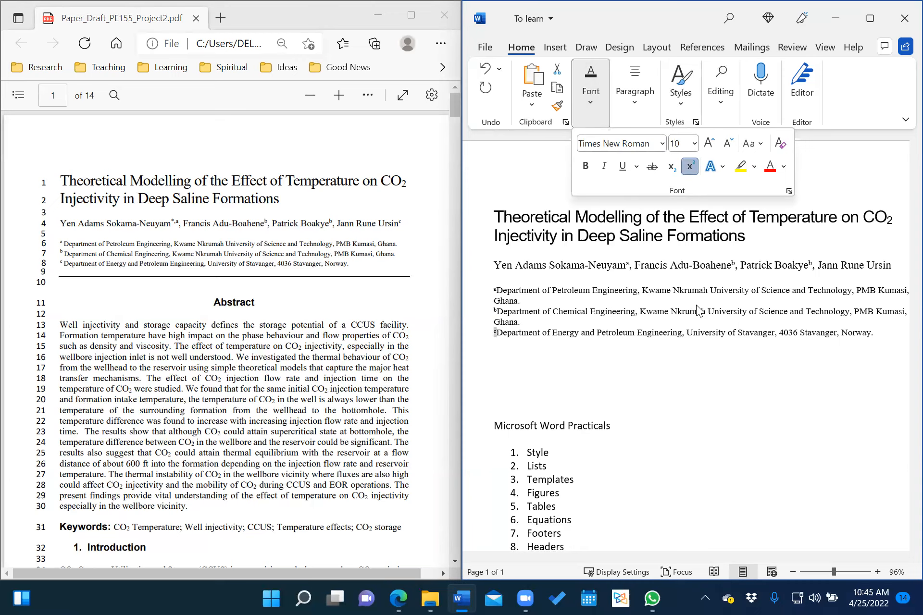
# Make the c after the last author's name superscript.
pyautogui.click(892, 266)
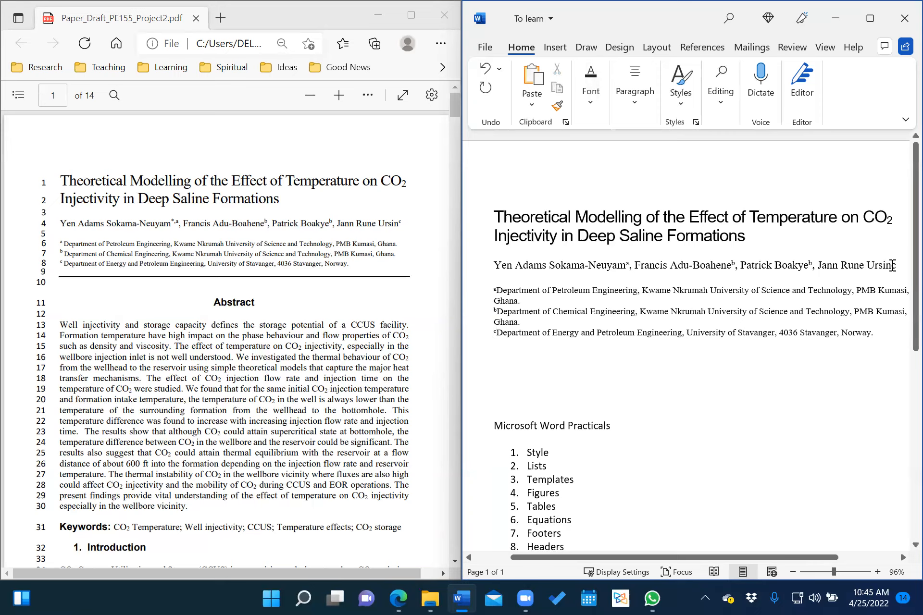
pyautogui.moveTo(892, 265); pyautogui.dragTo(896, 265)
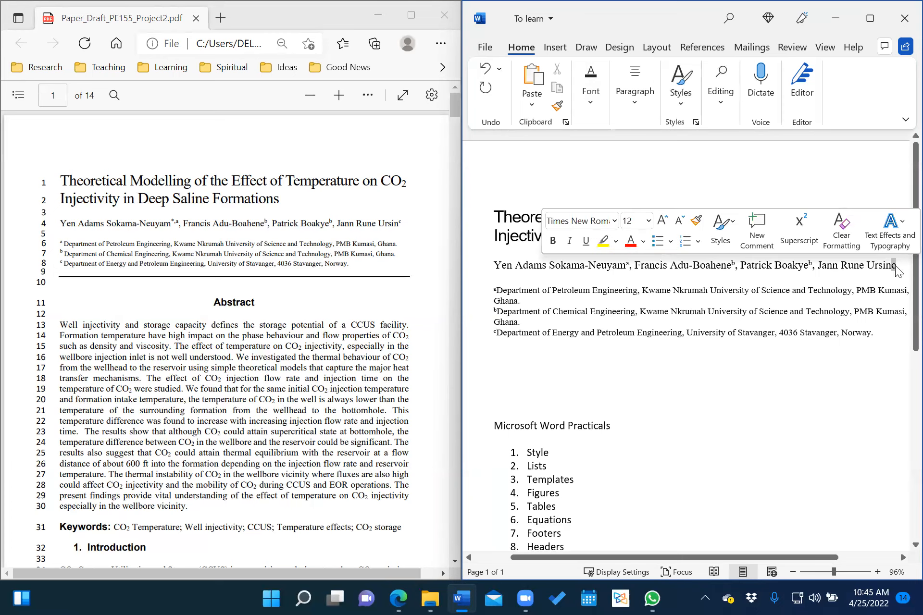
pyautogui.click(589, 111)
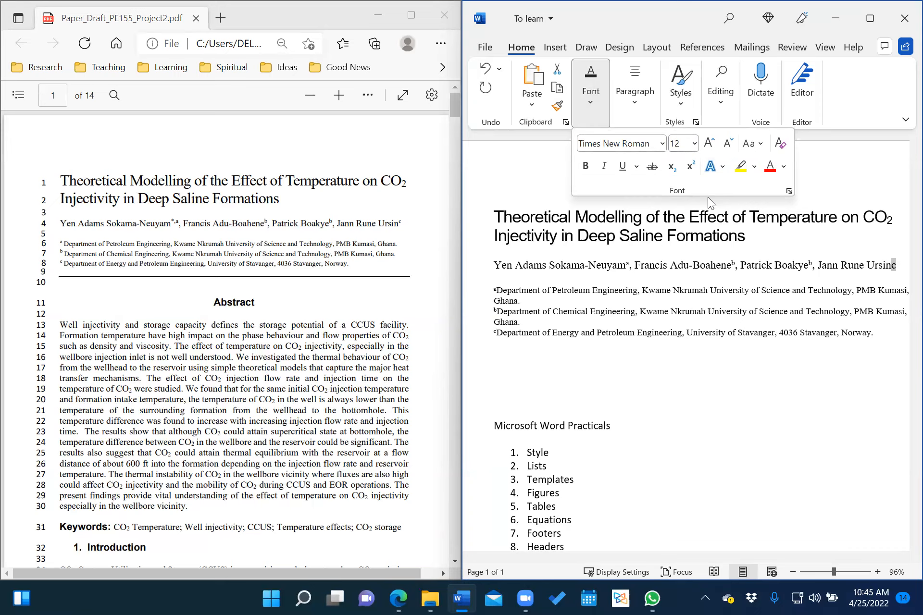
pyautogui.click(690, 167)
pyautogui.click(783, 322)
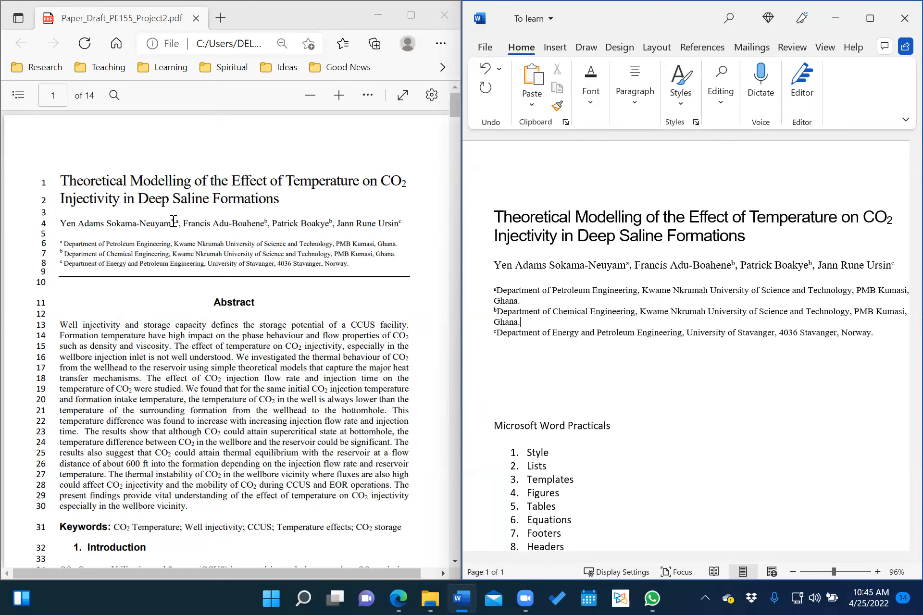
pyautogui.scroll(-3, 184, 331)
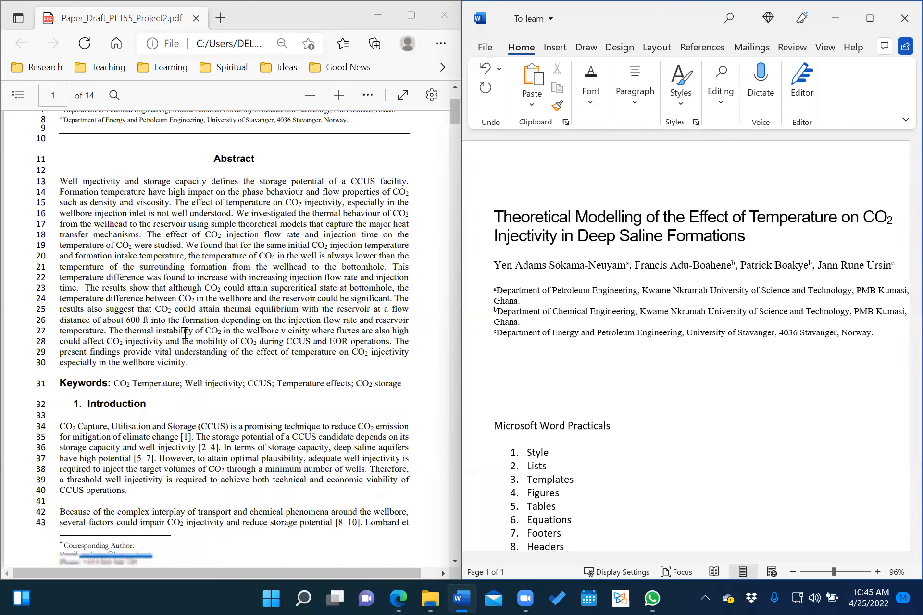
pyautogui.scroll(-3, 93, 384)
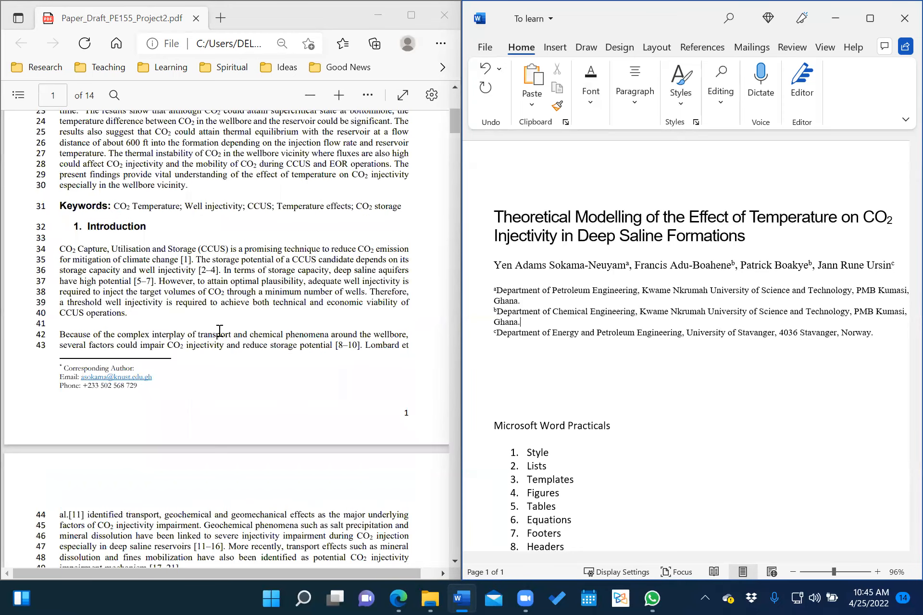
pyautogui.scroll(3, 224, 328)
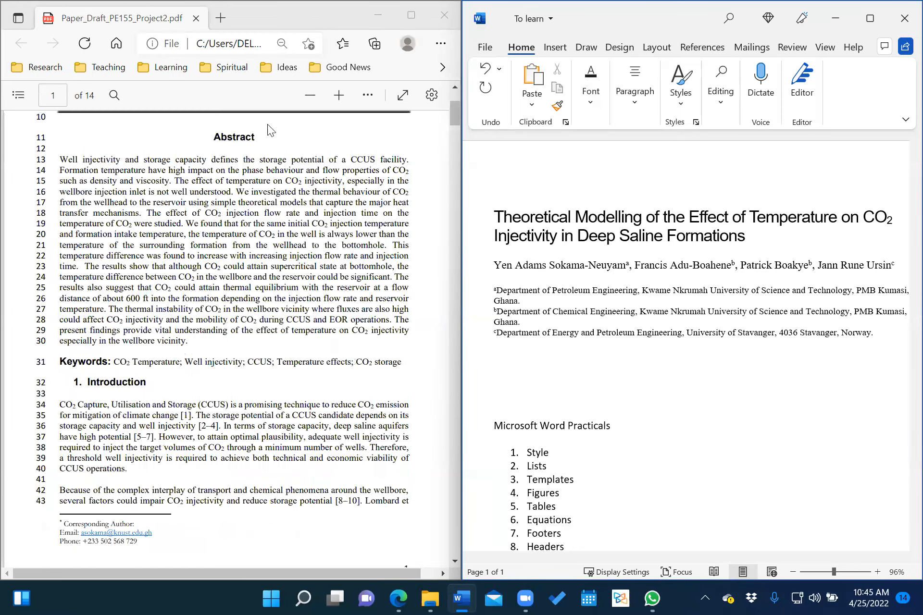
pyautogui.scroll(2, 224, 328)
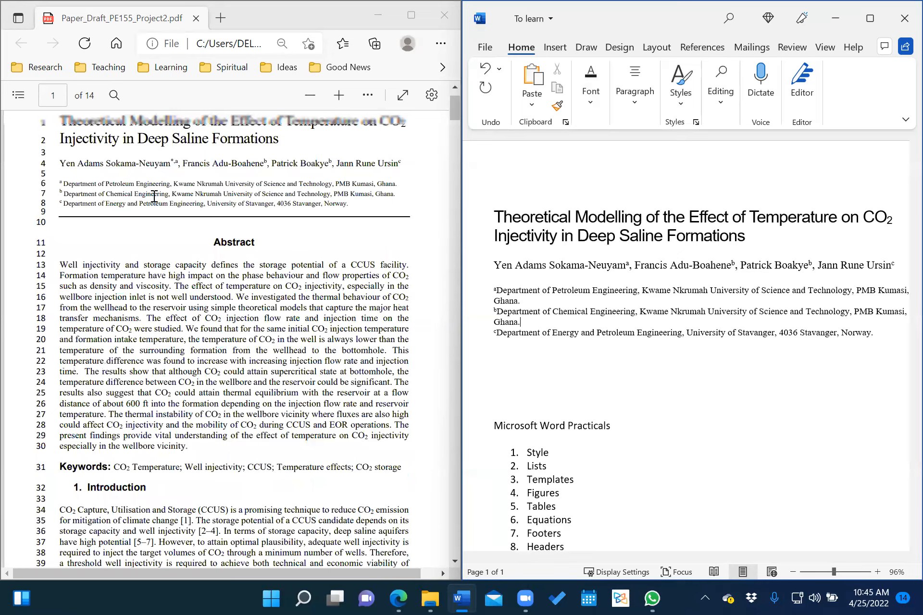
pyautogui.scroll(1, 154, 197)
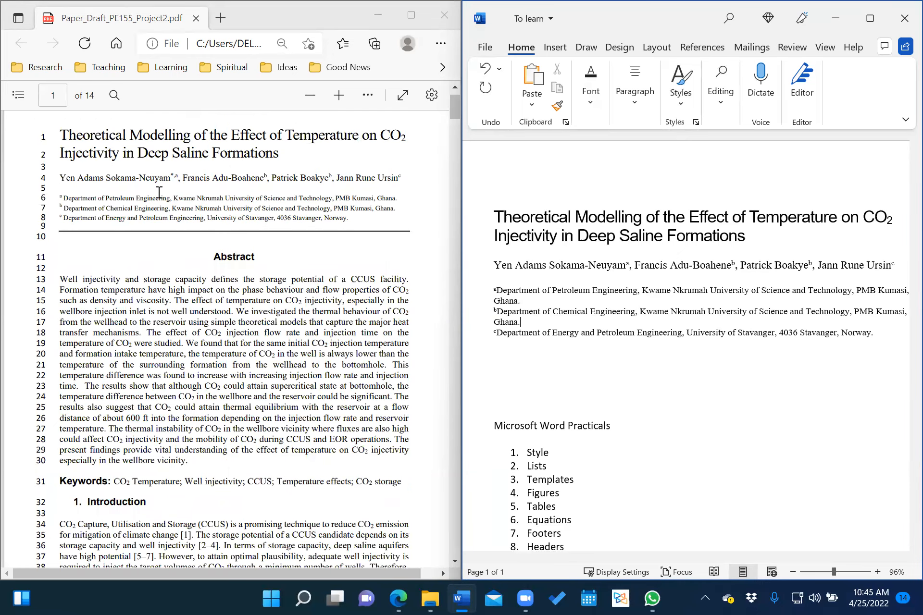
pyautogui.scroll(-2, 202, 263)
pyautogui.scroll(-2, 202, 264)
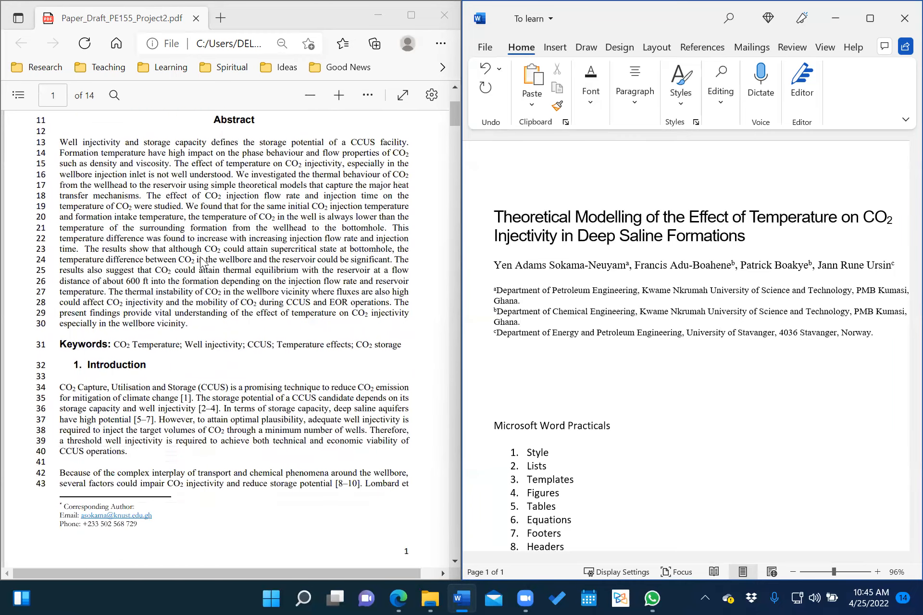
pyautogui.scroll(3, 202, 263)
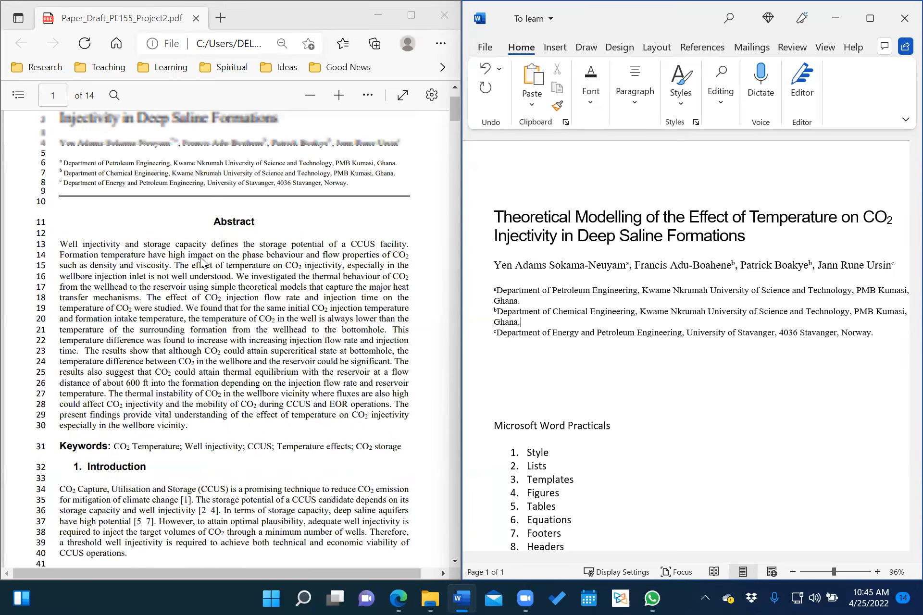
pyautogui.scroll(2, 202, 263)
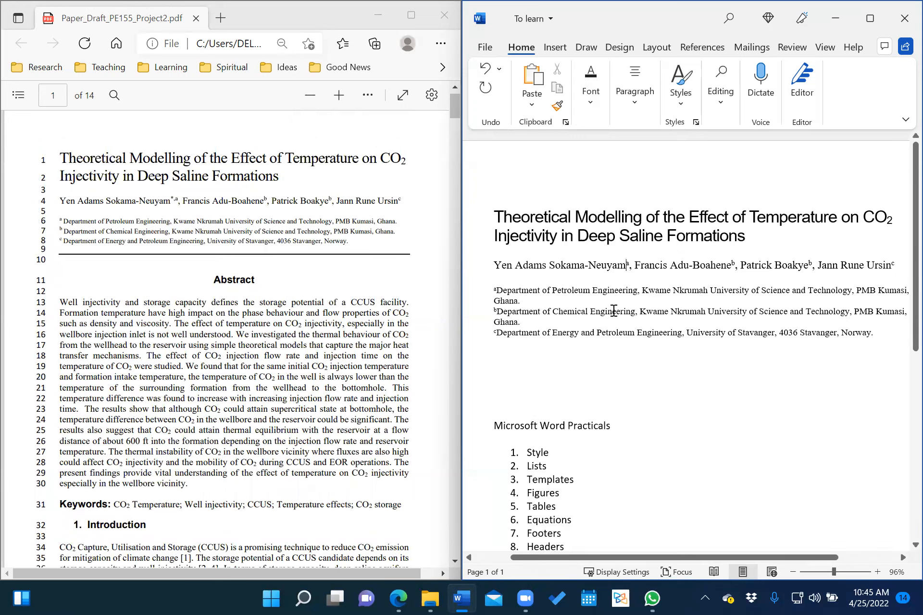
# With the caret after the first author, browse the View, Review and Insert ribbon commands.
pyautogui.click(627, 264)
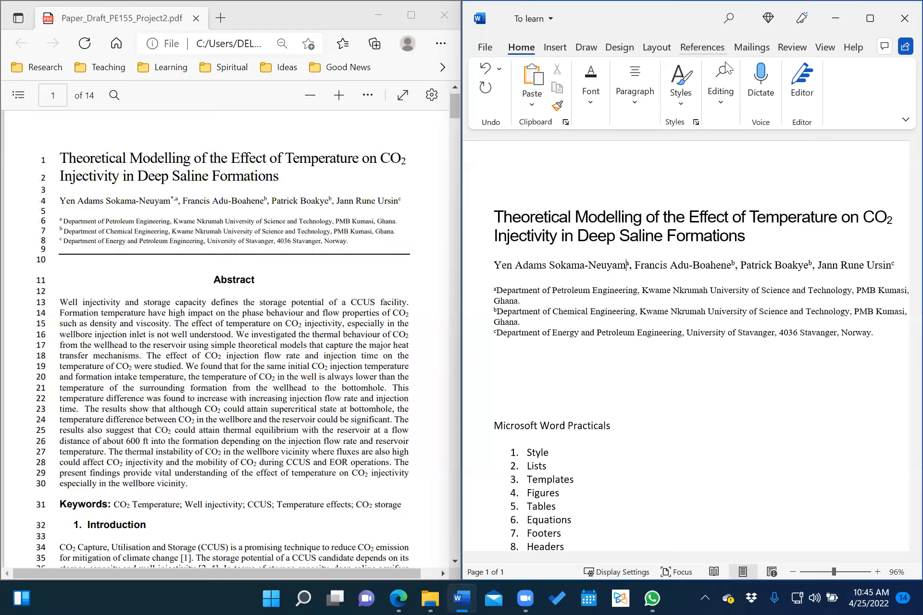
pyautogui.click(824, 47)
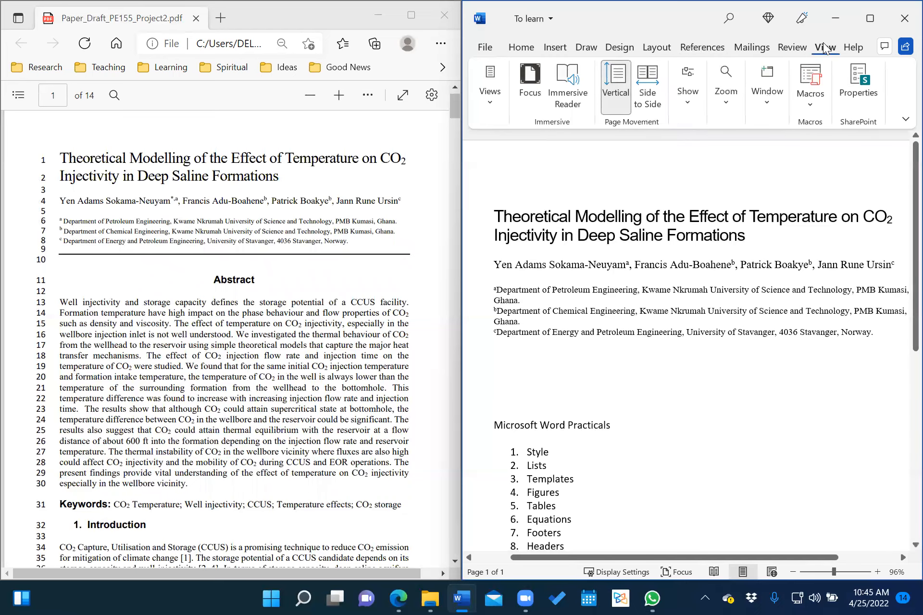
pyautogui.click(790, 47)
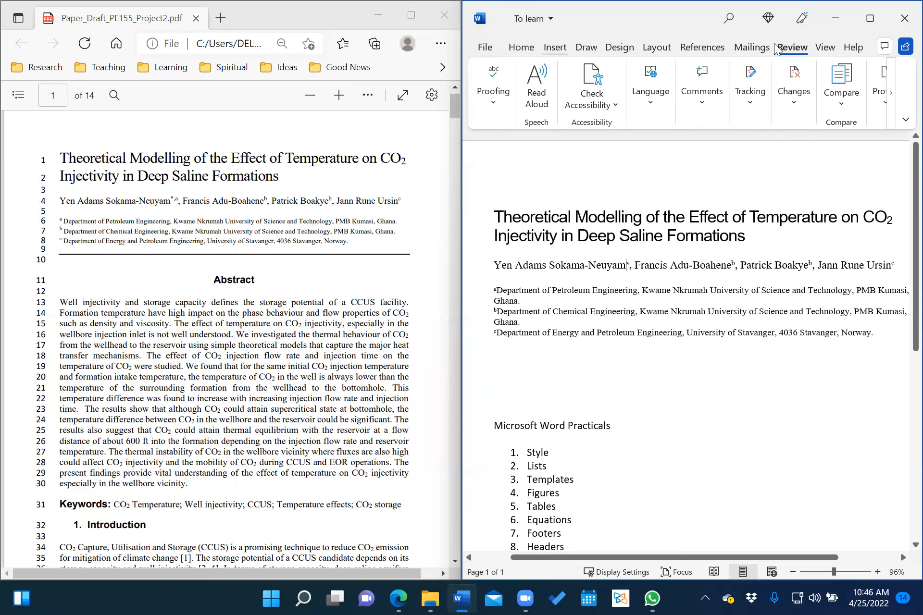
pyautogui.click(555, 46)
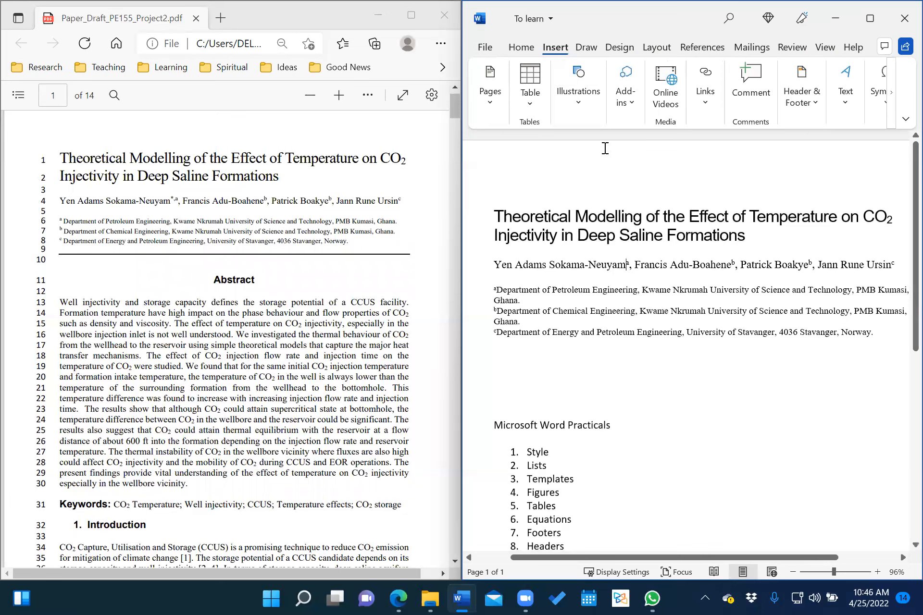
pyautogui.click(572, 113)
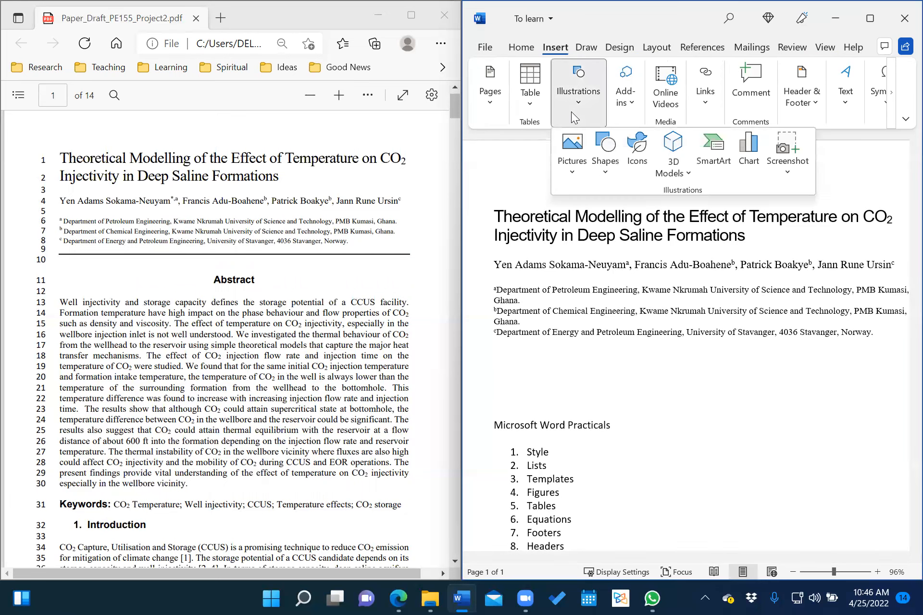
pyautogui.click(529, 106)
pyautogui.click(495, 101)
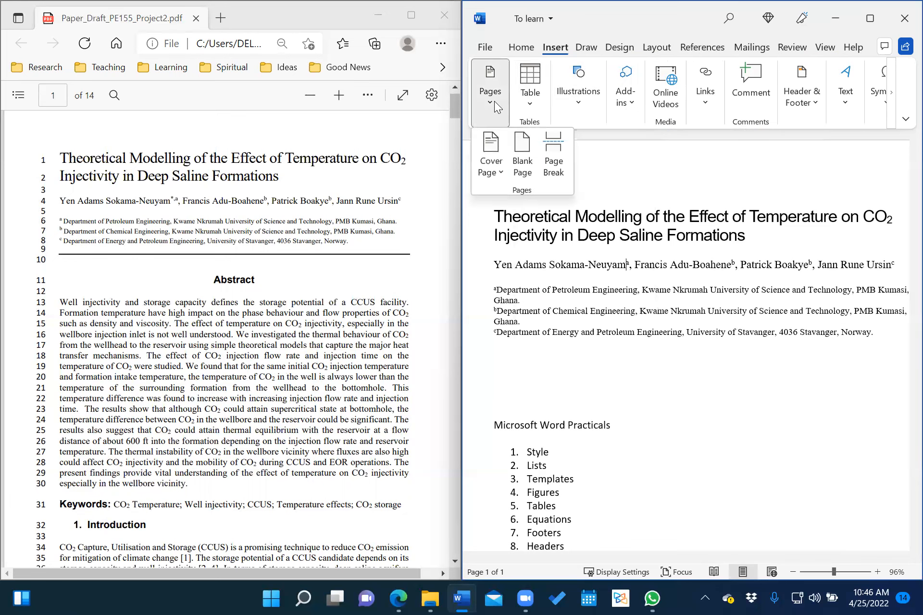
pyautogui.click(494, 101)
# Browse the Insert tab's add-ins, header/footer, text and symbol options, then close them.
pyautogui.click(629, 84)
pyautogui.click(629, 83)
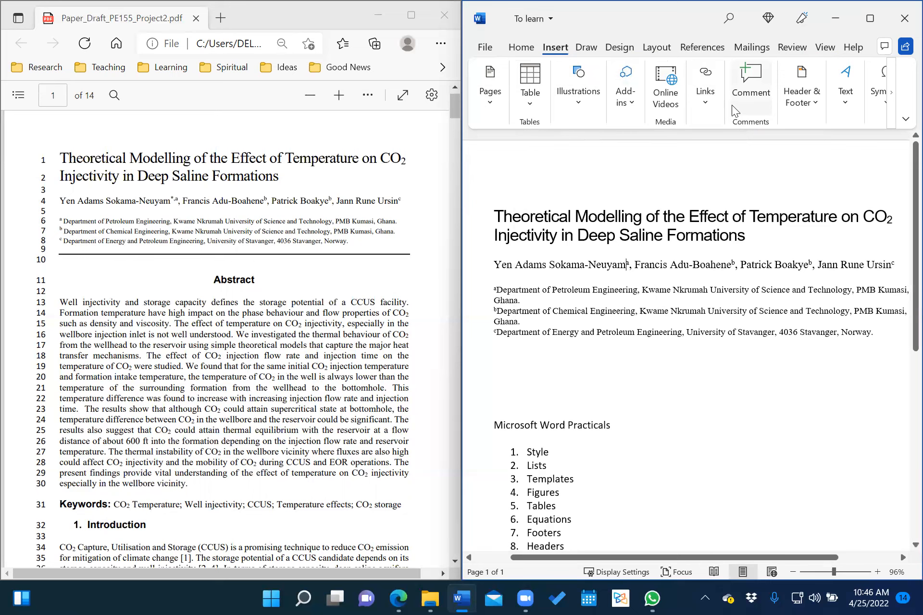
pyautogui.click(815, 98)
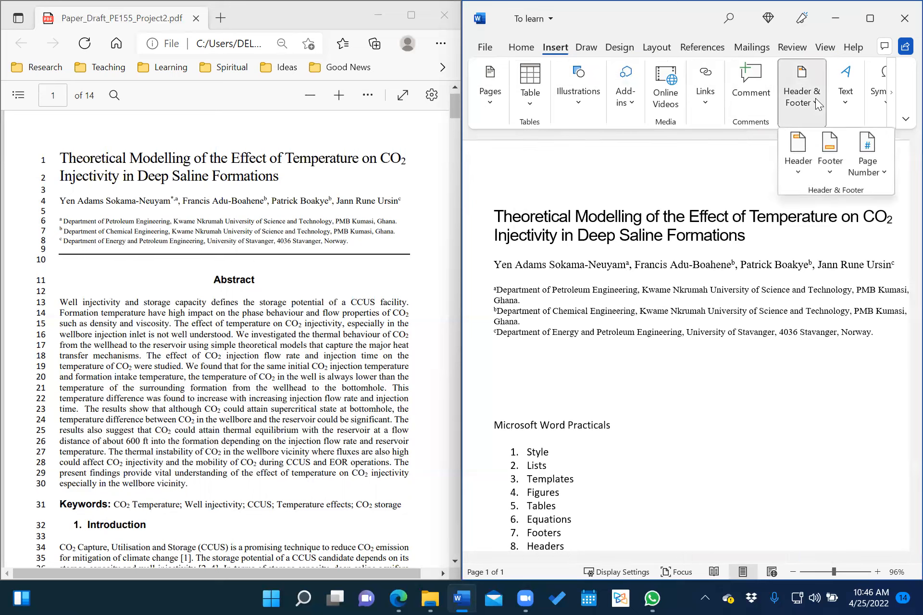
pyautogui.click(816, 98)
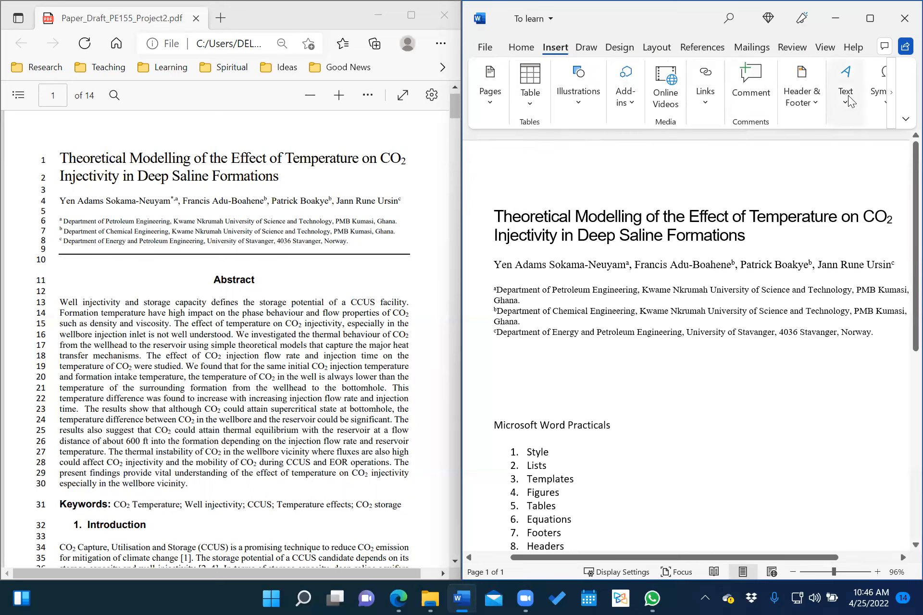
pyautogui.click(849, 100)
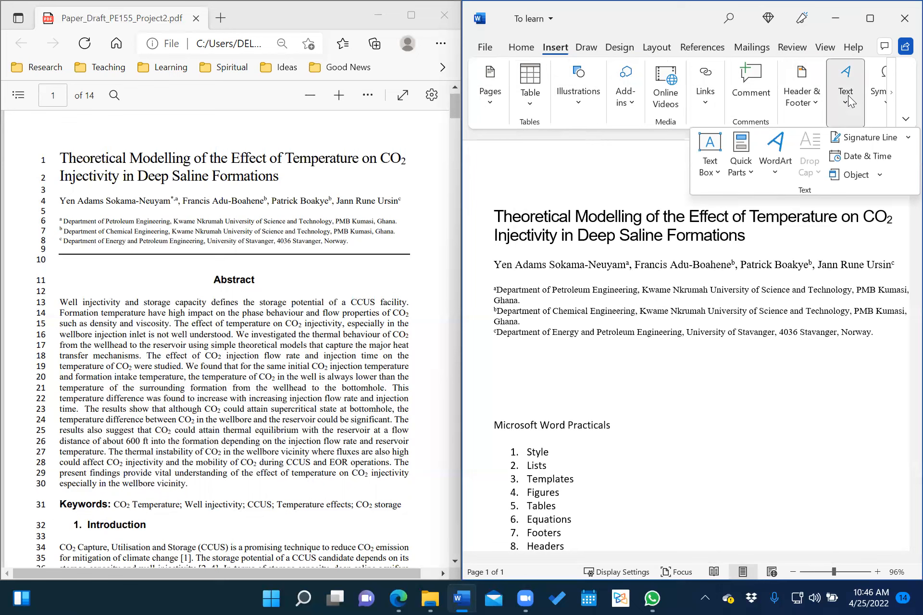
pyautogui.click(848, 95)
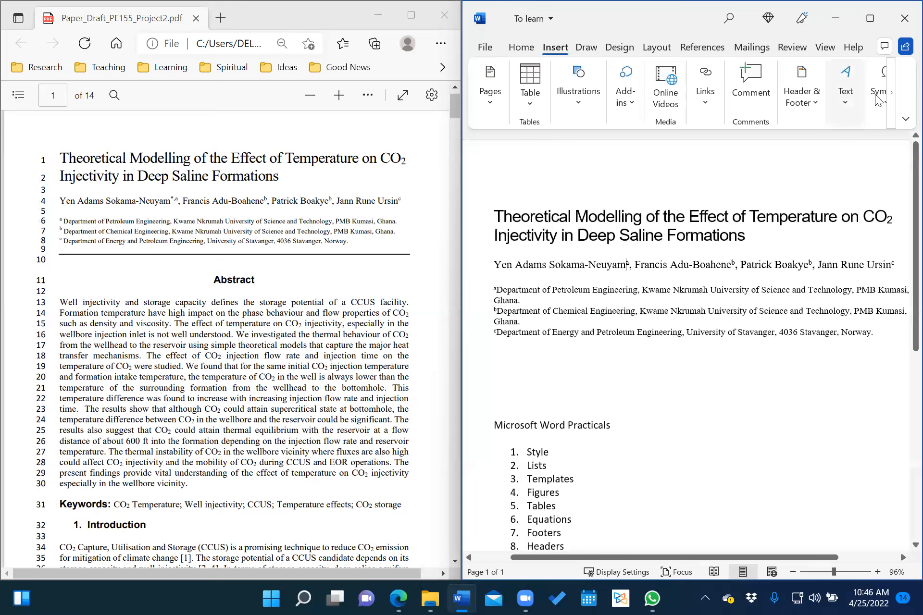
pyautogui.click(883, 99)
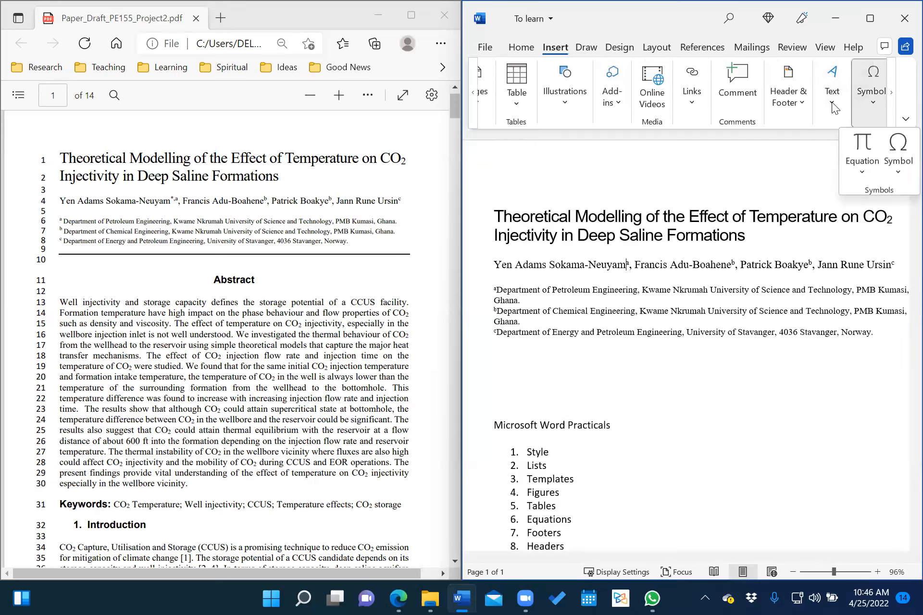
pyautogui.click(894, 93)
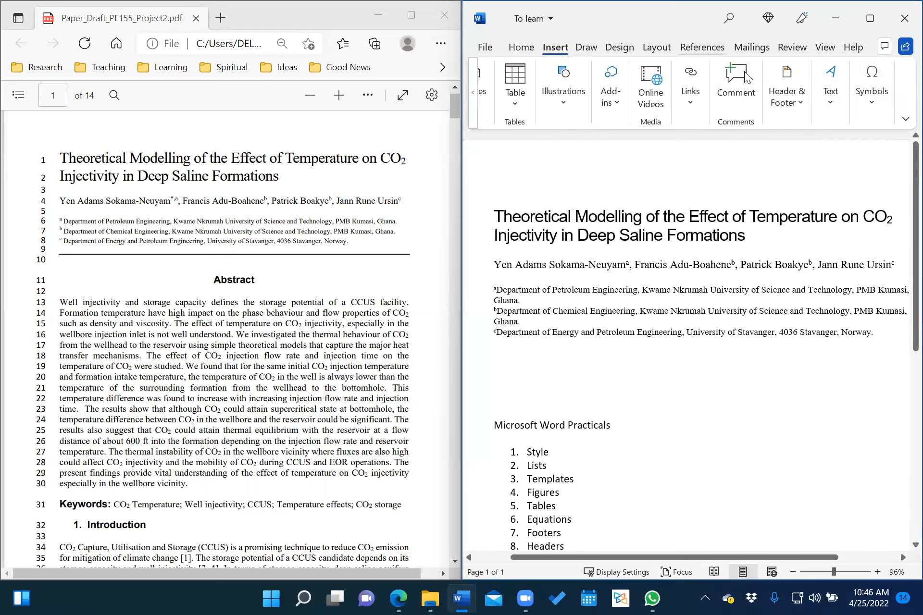
pyautogui.scroll(1, 746, 77)
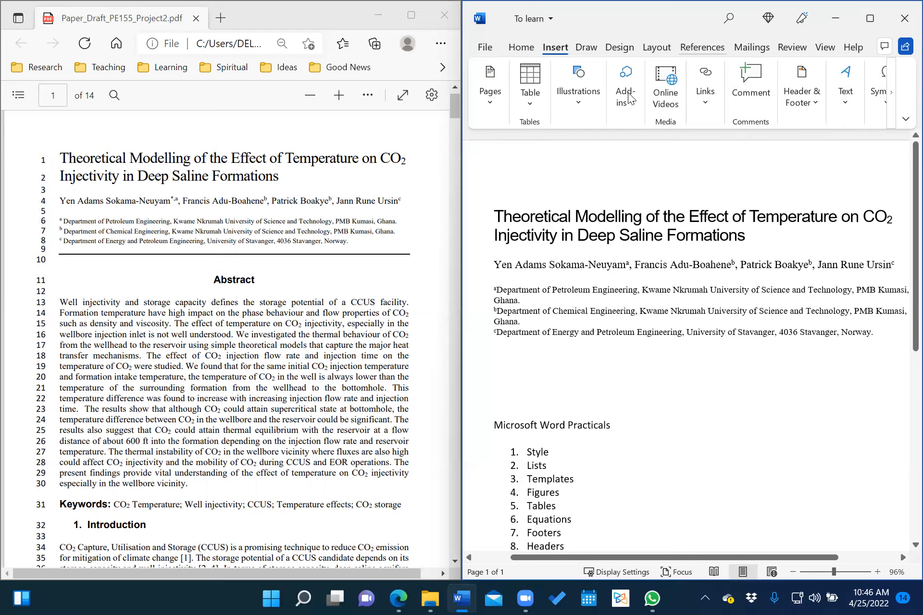
# Insert a footnote after the first author's name from the References tab.
pyautogui.hotkey('alt', 's')
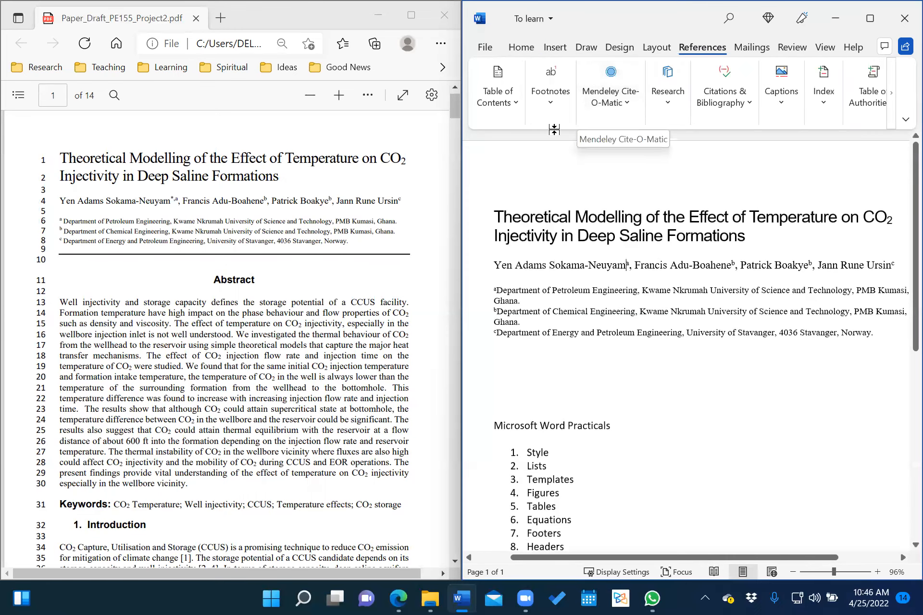
pyautogui.click(514, 110)
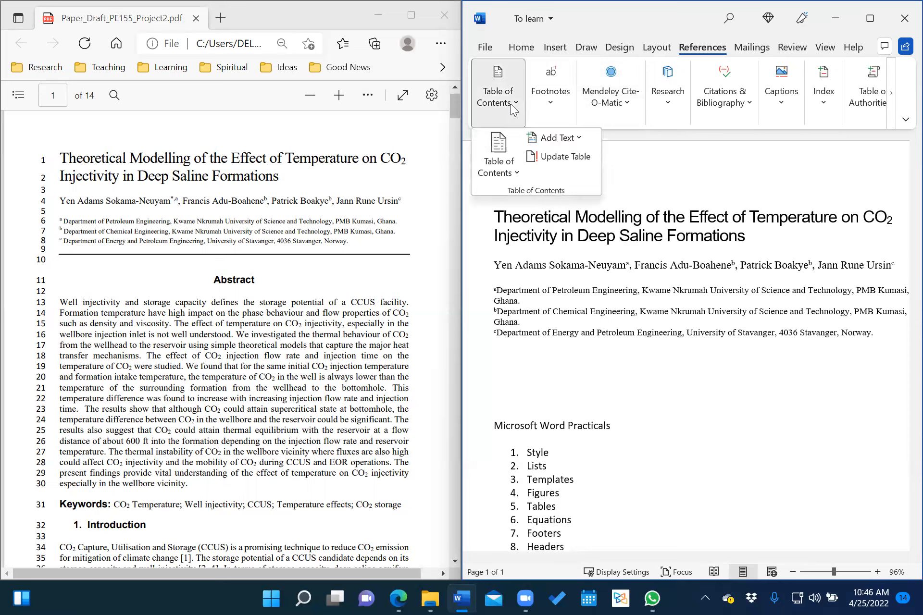
pyautogui.click(558, 102)
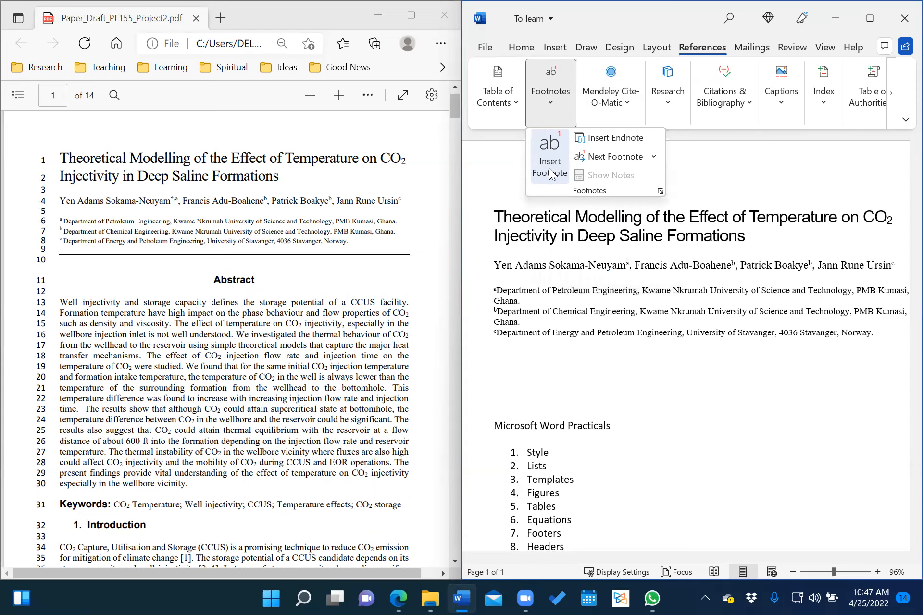
pyautogui.click(489, 191)
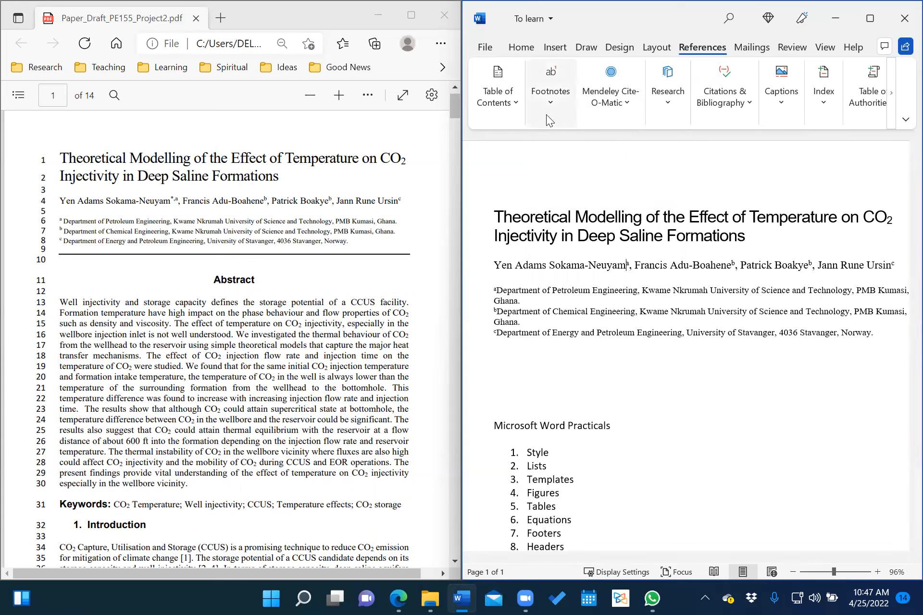
pyautogui.click(552, 103)
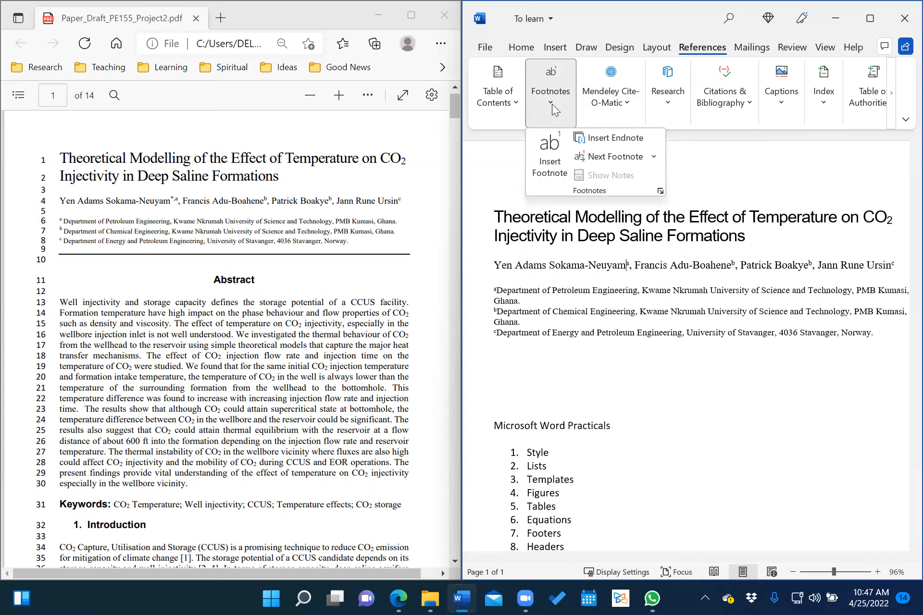
pyautogui.click(547, 166)
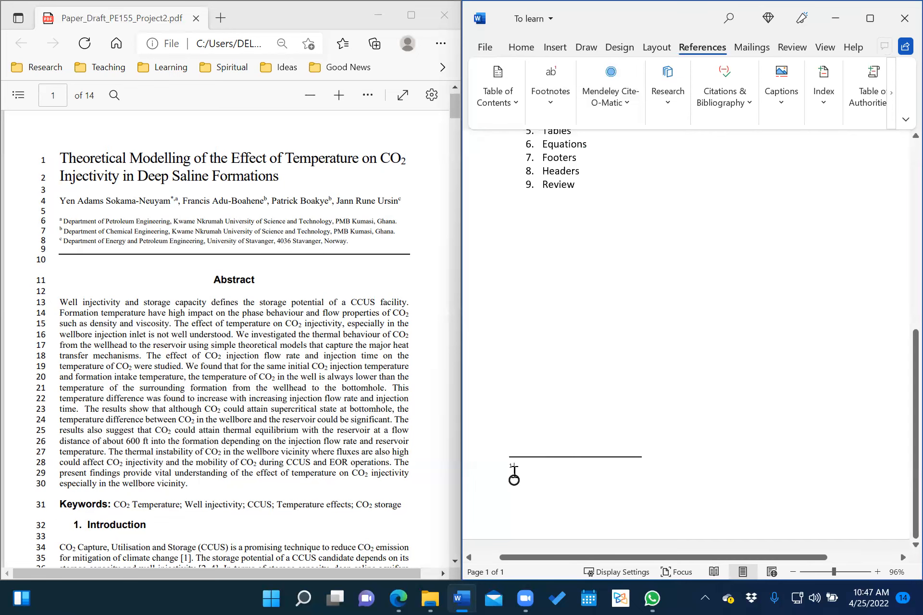
# Replace the new footnote number after Neuyam with *, triggering the deletion warning.
pyautogui.scroll(8, 581, 410)
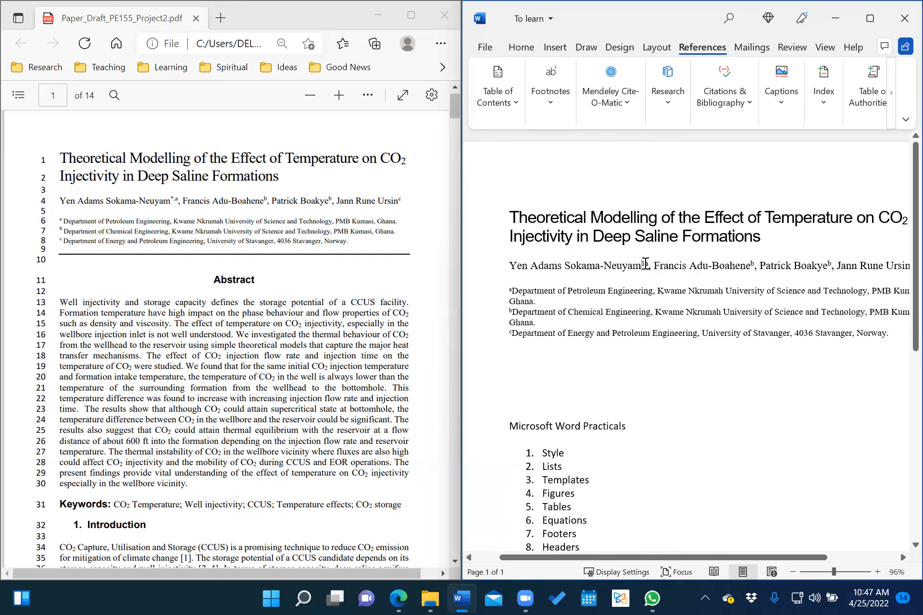
pyautogui.moveTo(643, 264); pyautogui.dragTo(646, 263)
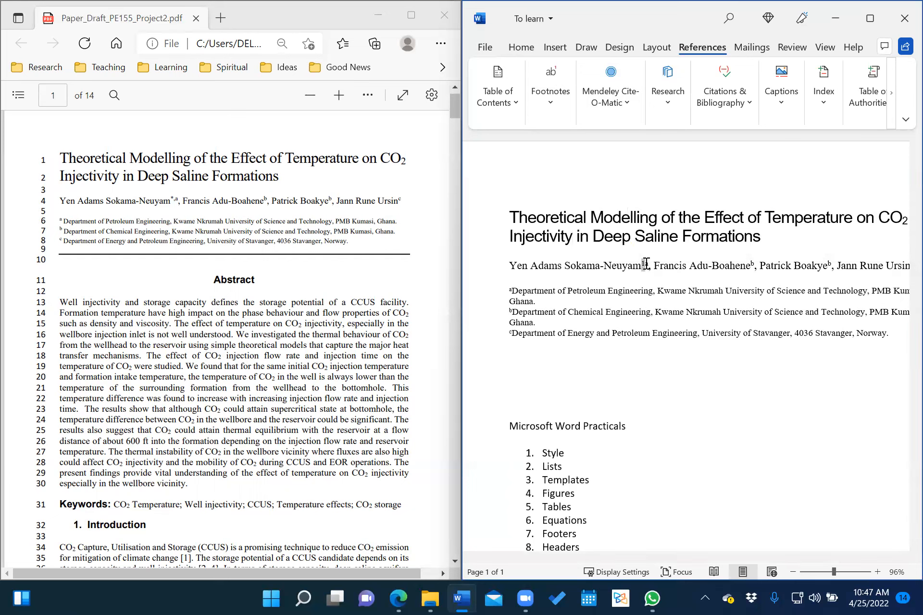
pyautogui.write('*')
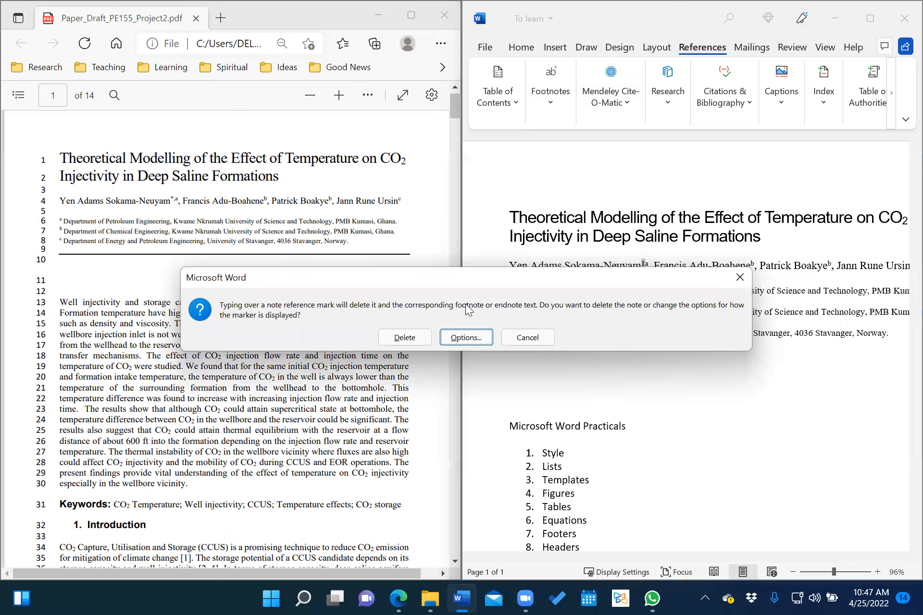
# Insert the footnote with a custom * mark through the Footnote options.
pyautogui.click(461, 338)
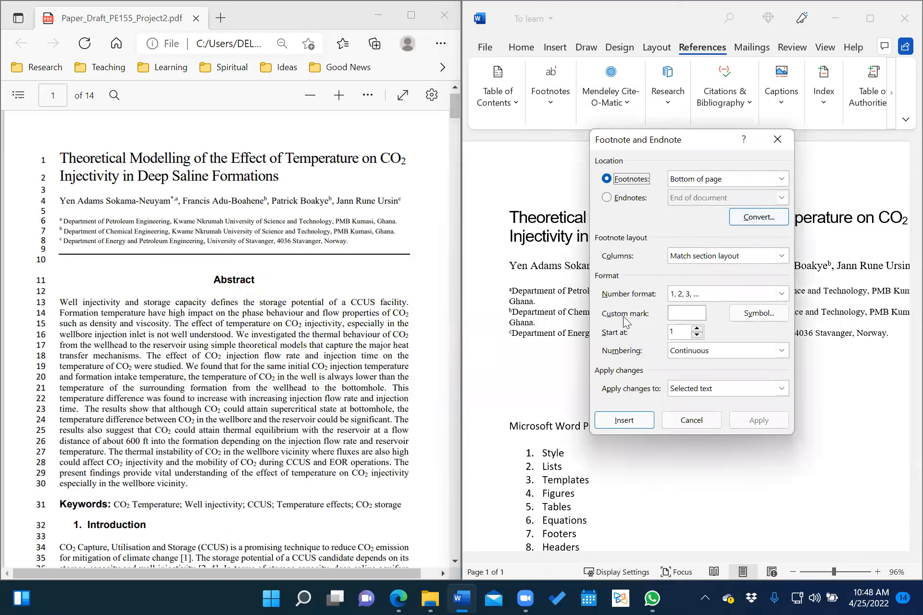
pyautogui.click(683, 312)
pyautogui.write('*')
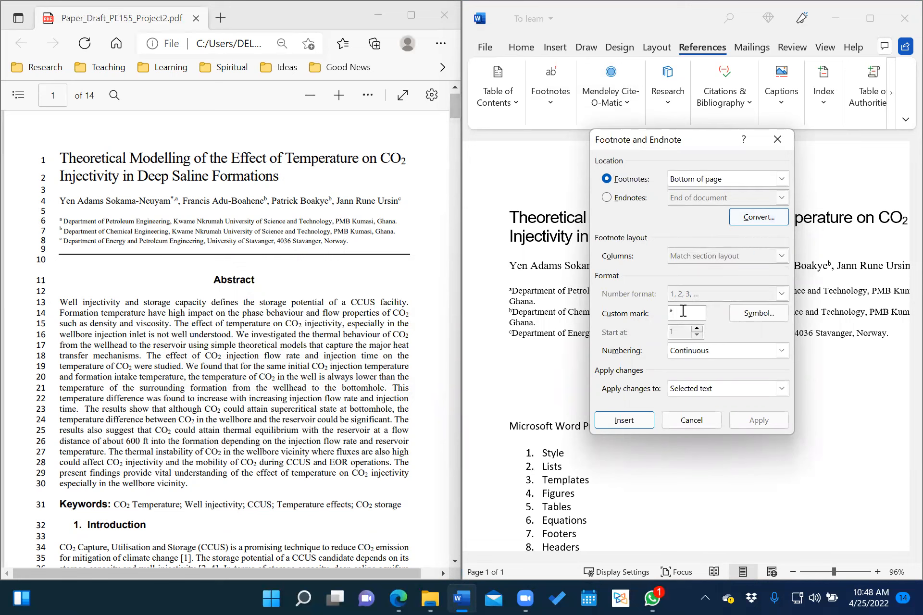
pyautogui.click(623, 421)
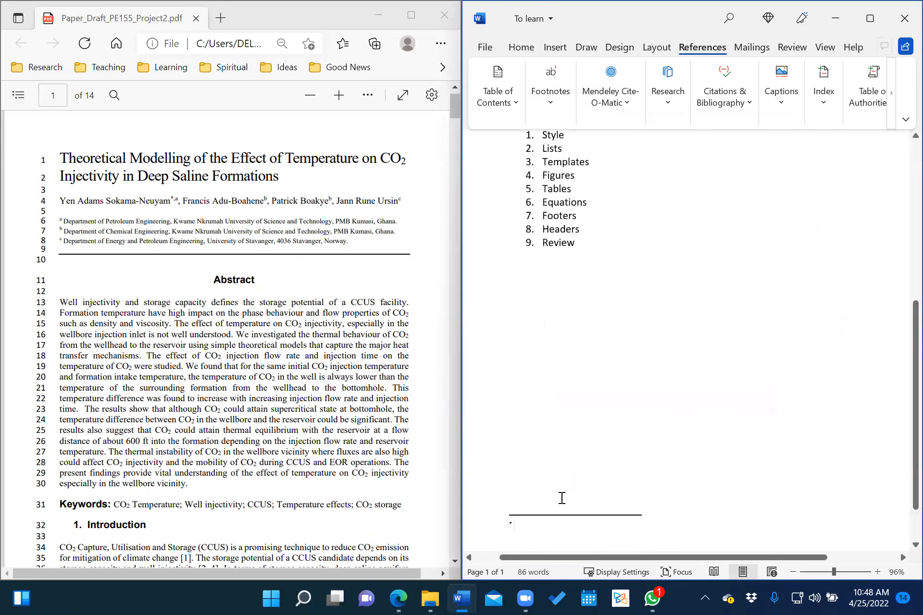
# Delete the comma between the asterisk and the letter a.
pyautogui.scroll(5, 626, 436)
pyautogui.scroll(2, 627, 436)
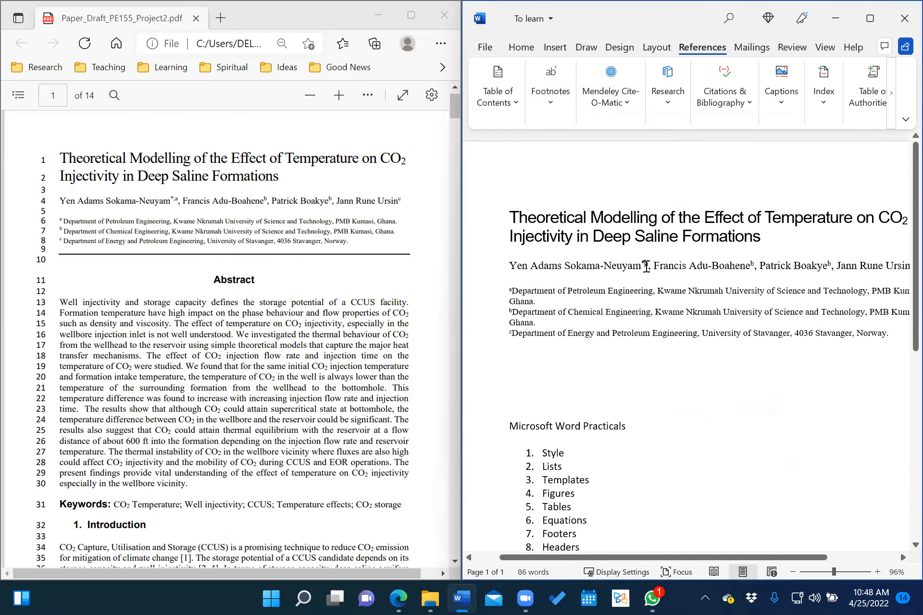
pyautogui.moveTo(645, 266)
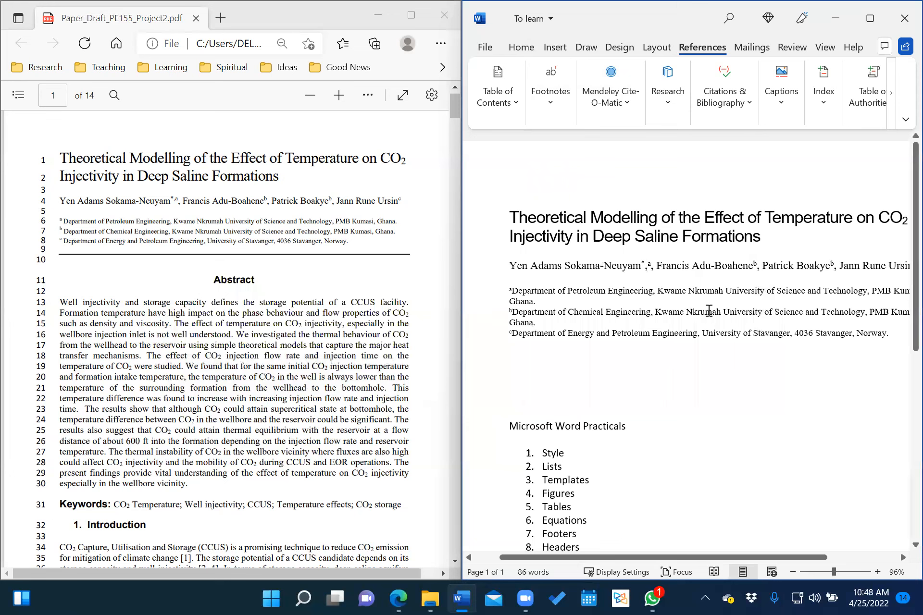
pyautogui.press('BackSpace')
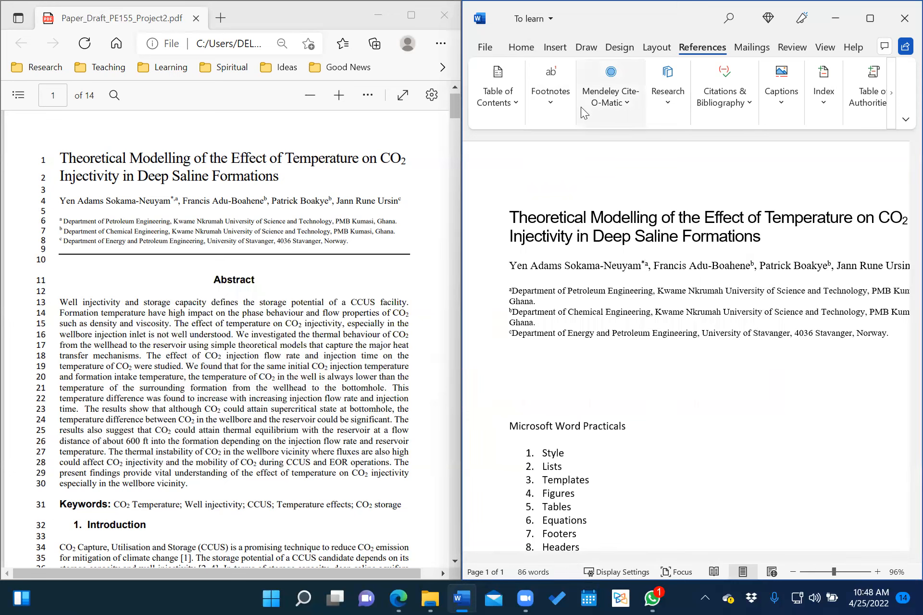
# Toggle Superscript on, off and on again in the Font options.
pyautogui.scroll(5, 524, 98)
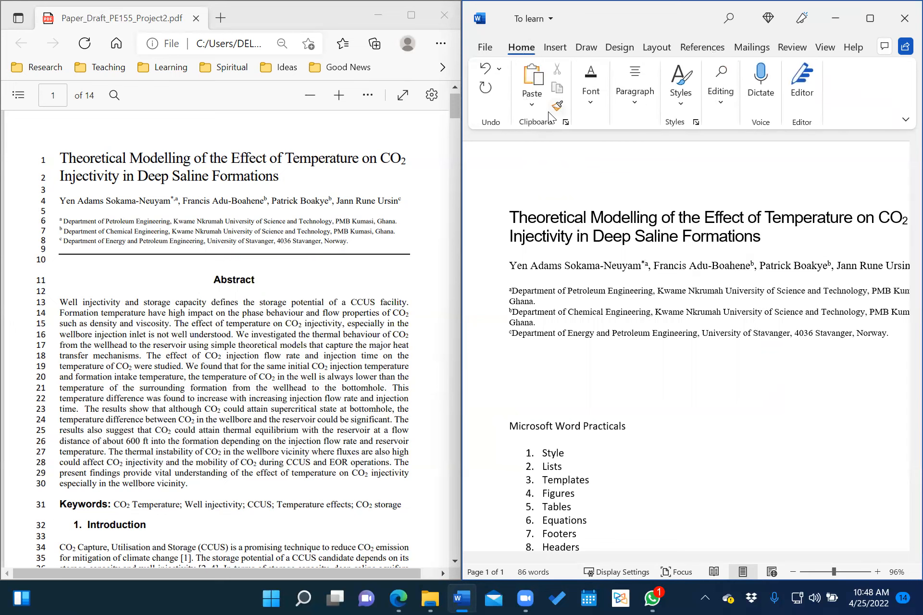
pyautogui.click(592, 103)
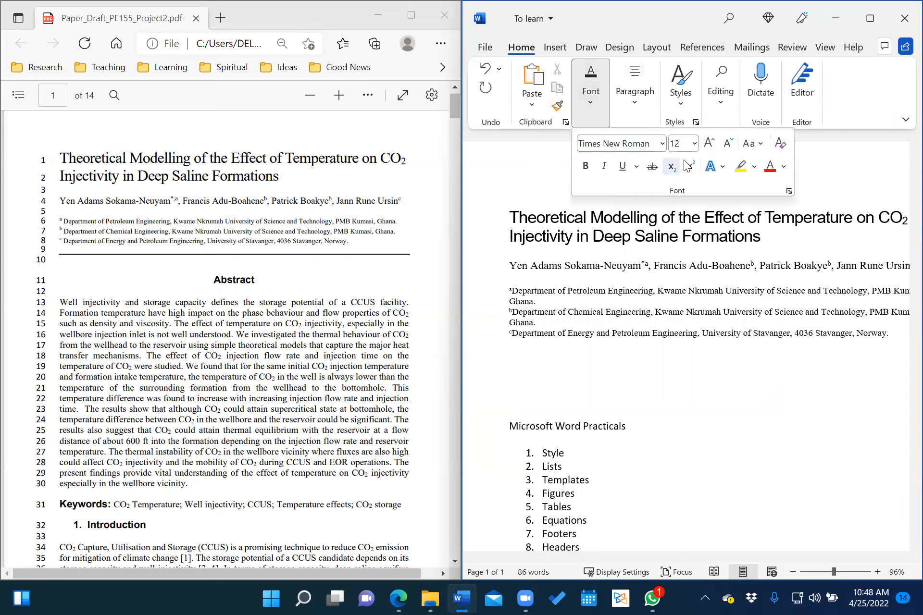
pyautogui.click(690, 166)
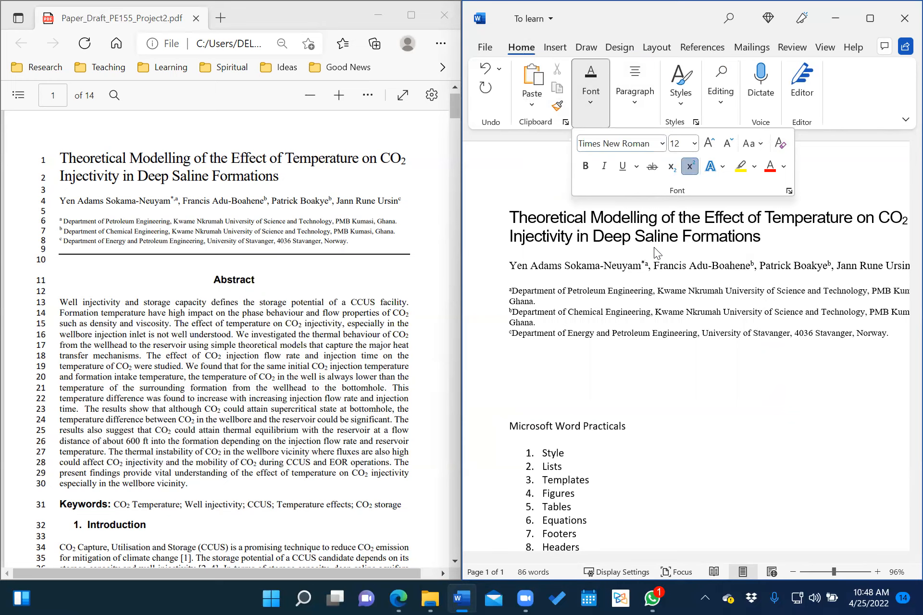
pyautogui.click(691, 166)
pyautogui.click(691, 166)
pyautogui.click(808, 165)
# Add a superscript comma between the asterisk and a after Neuyam.
pyautogui.moveTo(644, 264)
pyautogui.mouseDown()
pyautogui.moveTo(654, 268)
pyautogui.moveTo(646, 264)
pyautogui.mouseUp()
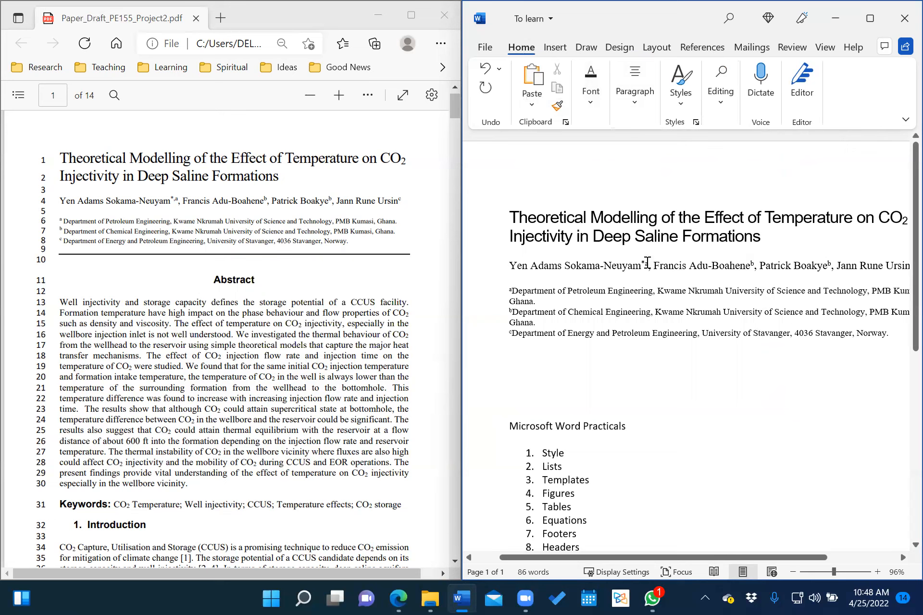
pyautogui.write(',')
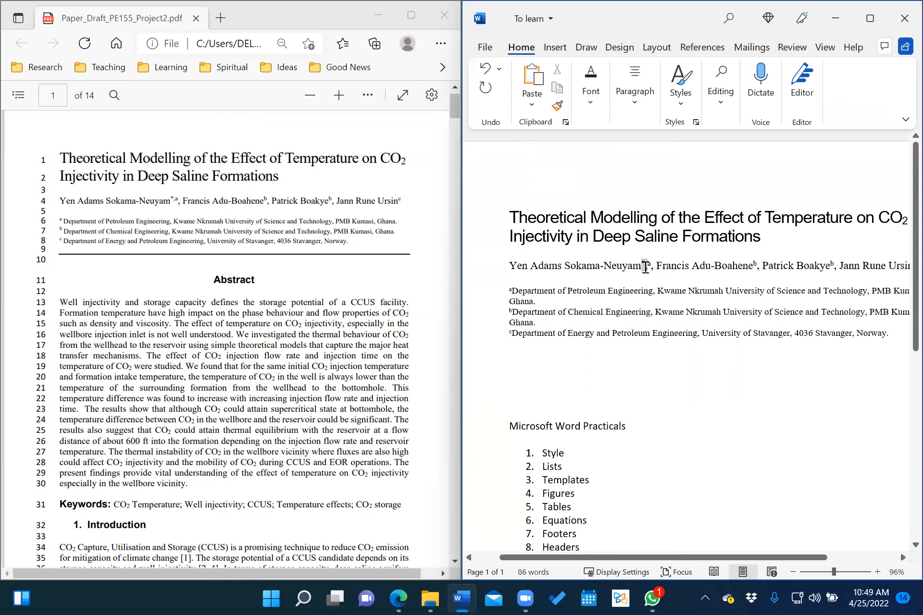
pyautogui.doubleClick(647, 267)
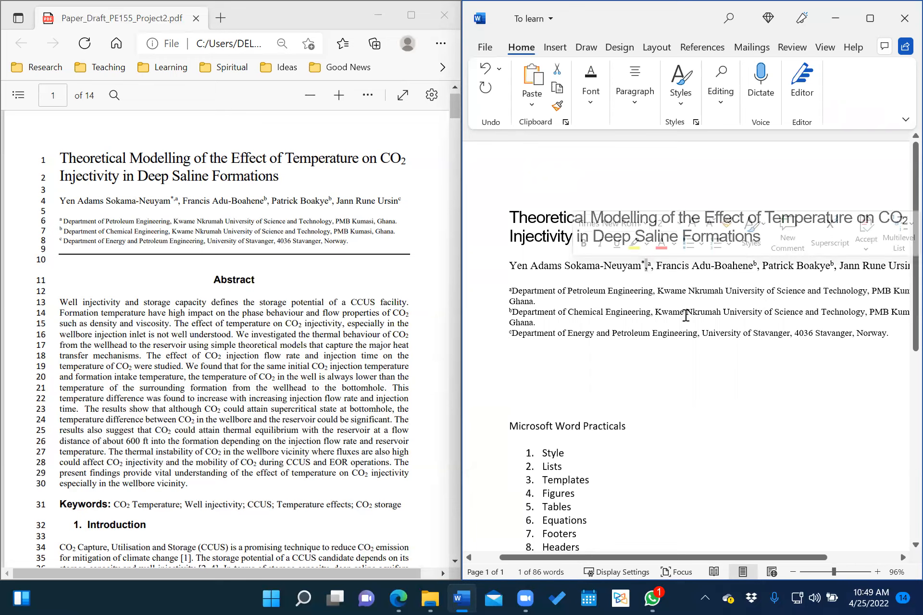
pyautogui.click(591, 94)
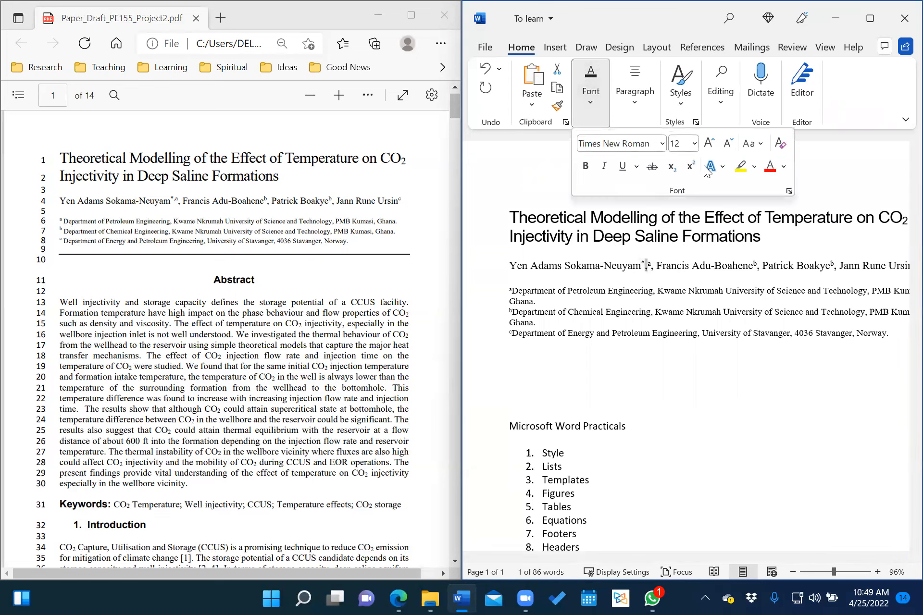
pyautogui.click(695, 167)
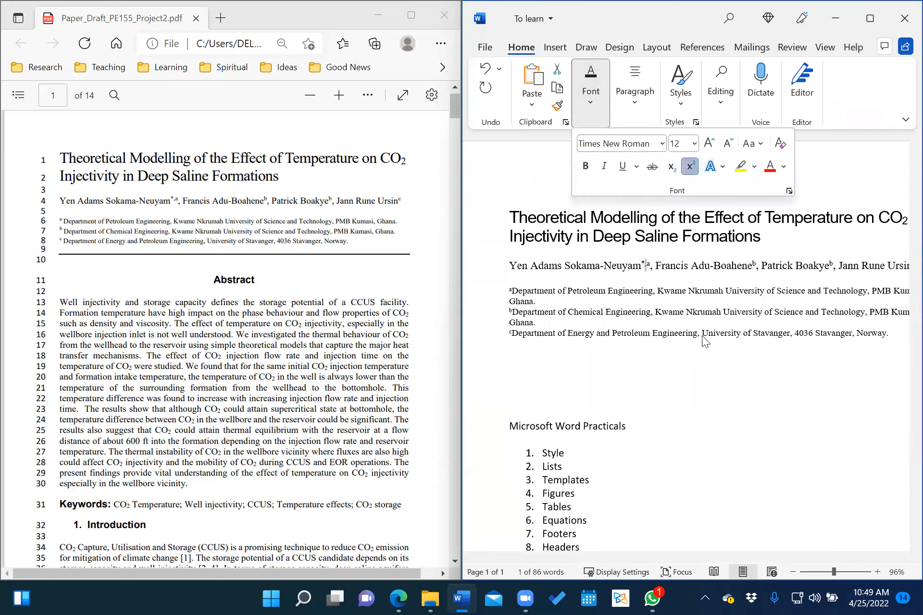
pyautogui.click(651, 273)
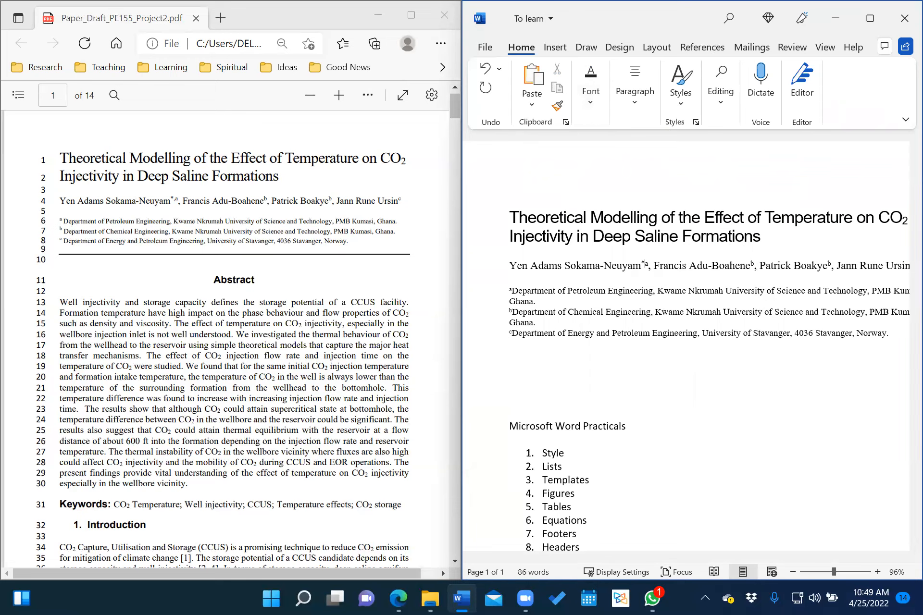
pyautogui.write(',')
pyautogui.click(672, 377)
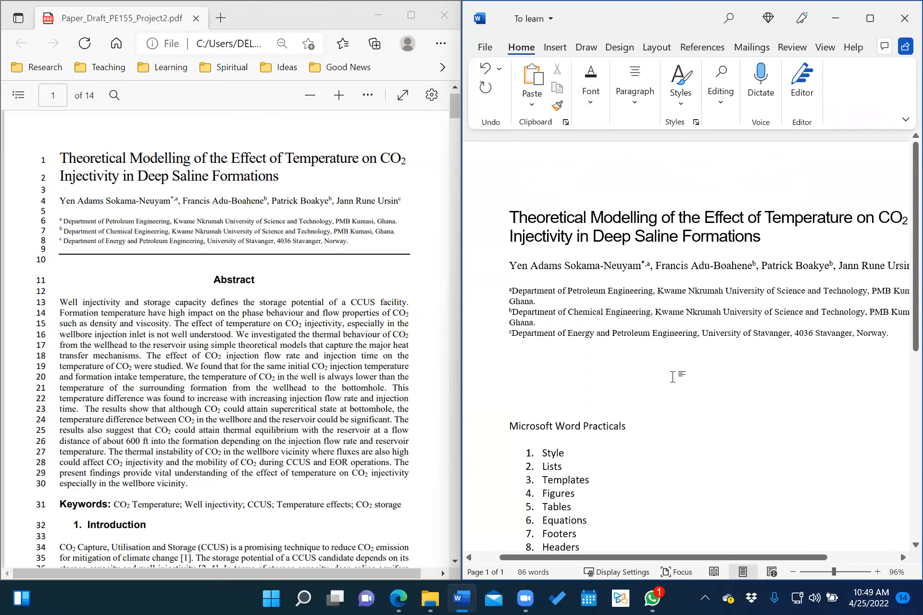
pyautogui.scroll(-7, 662, 306)
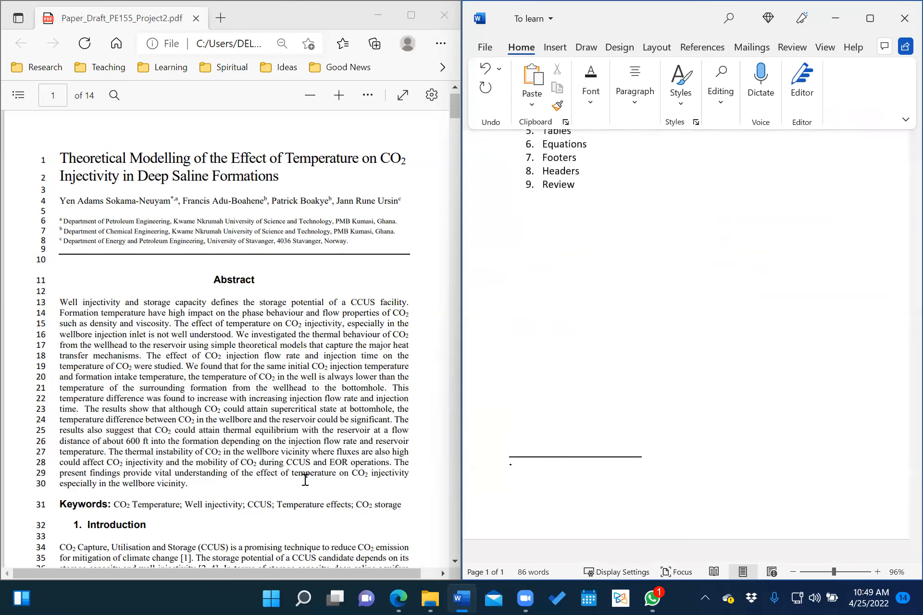
# Type 'Corresponding Author:' in the footnote, then Email and Phone lines with the author's contact details.
pyautogui.scroll(-2, 305, 480)
pyautogui.scroll(-6, 306, 480)
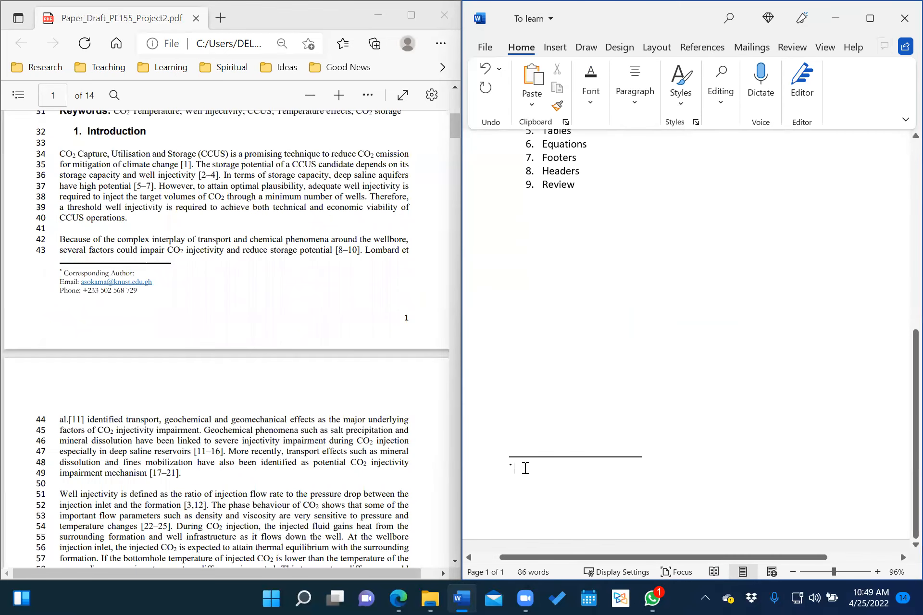
pyautogui.write('Correspo')
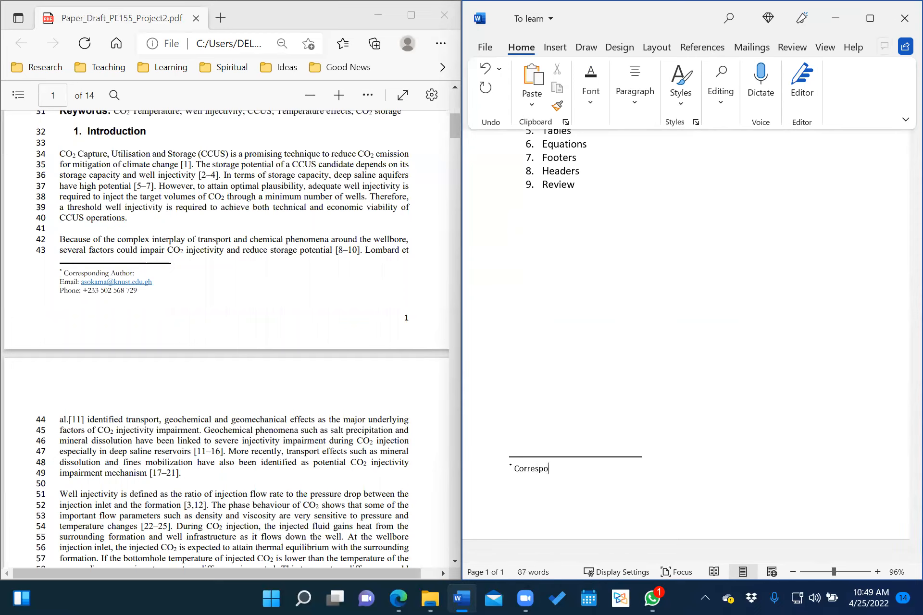
pyautogui.write('nding Author:')
pyautogui.press('Return')
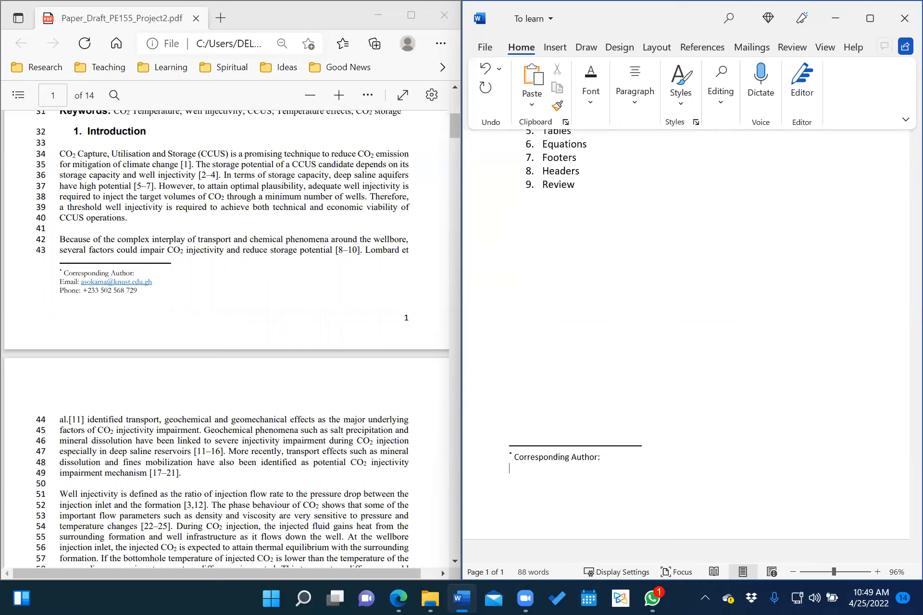
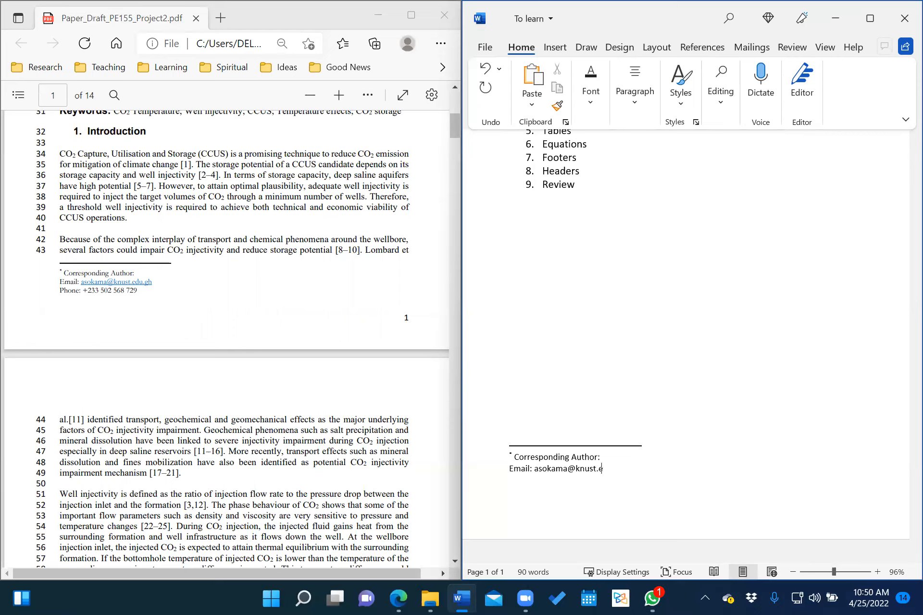
pyautogui.press('Return')
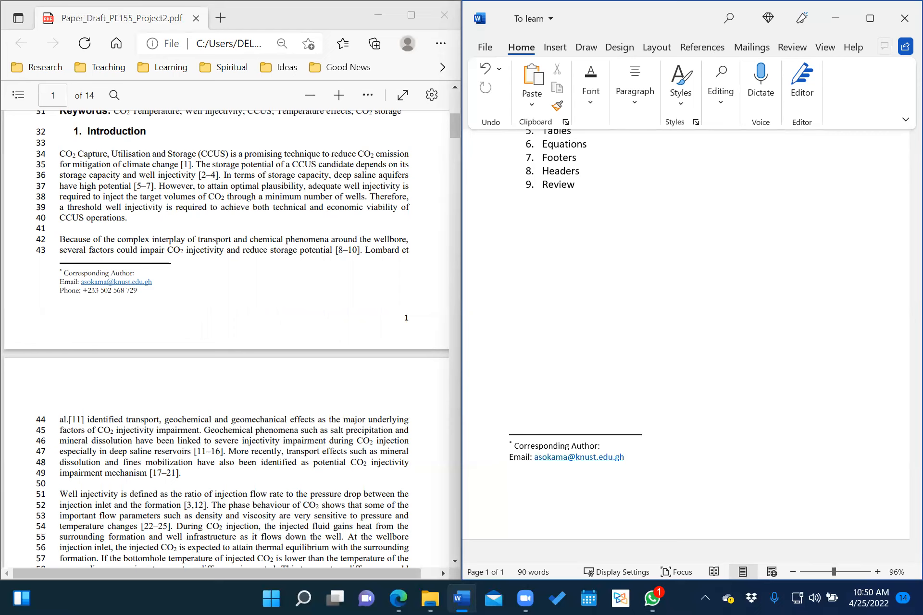
pyautogui.write('Phone:')
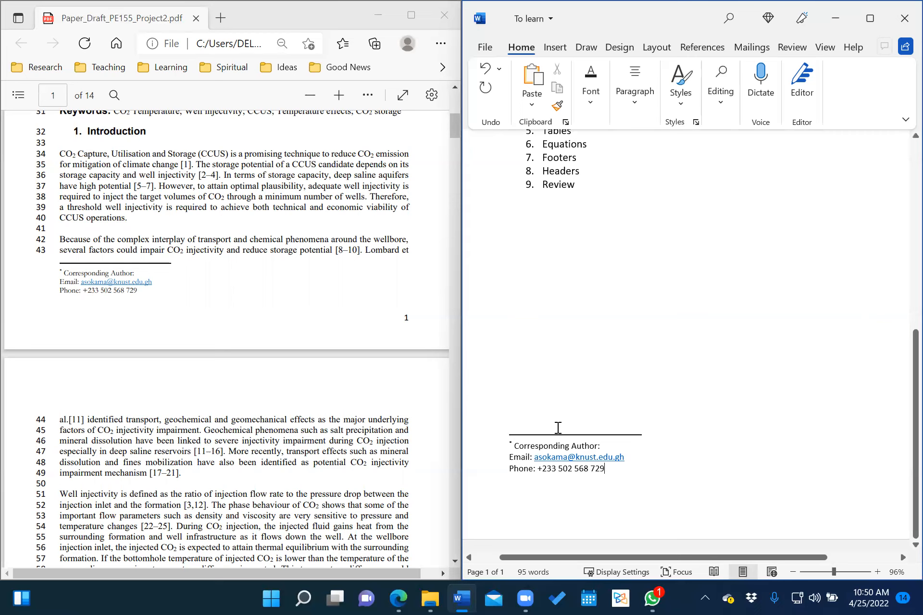
# Change the corresponding-author footnote's font to Times New Roman.
pyautogui.moveTo(512, 445)
pyautogui.mouseDown()
pyautogui.moveTo(563, 448)
pyautogui.moveTo(609, 459)
pyautogui.moveTo(609, 468)
pyautogui.mouseUp()
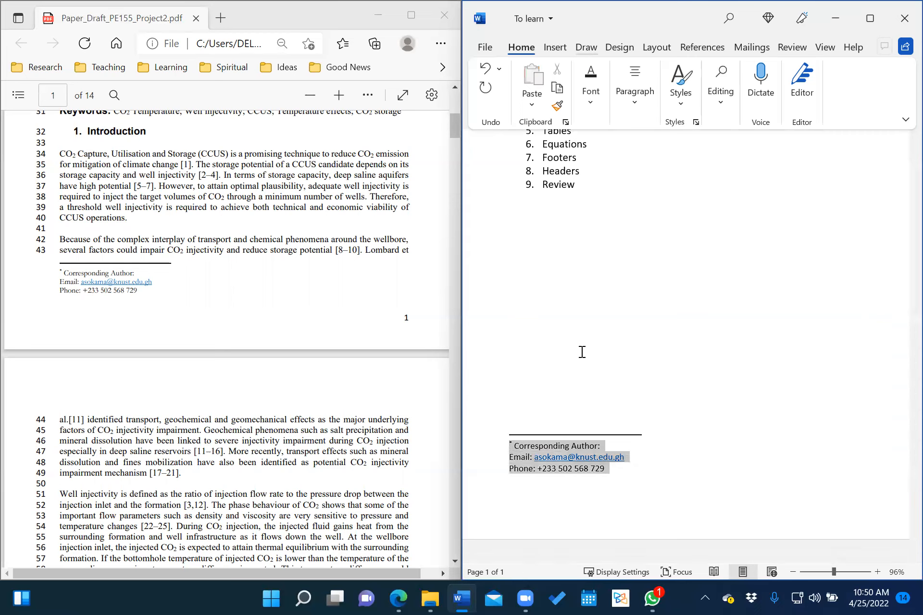
pyautogui.click(583, 104)
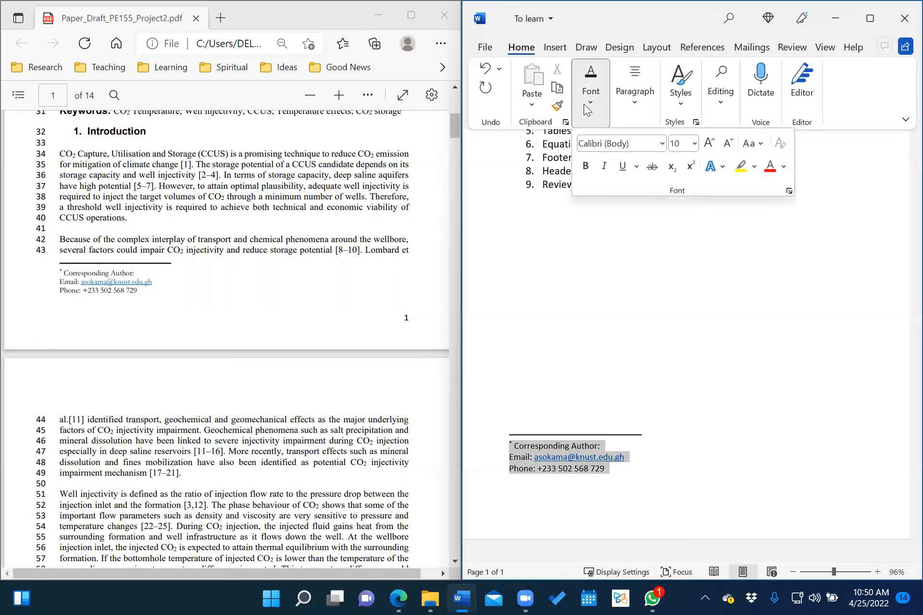
pyautogui.click(664, 148)
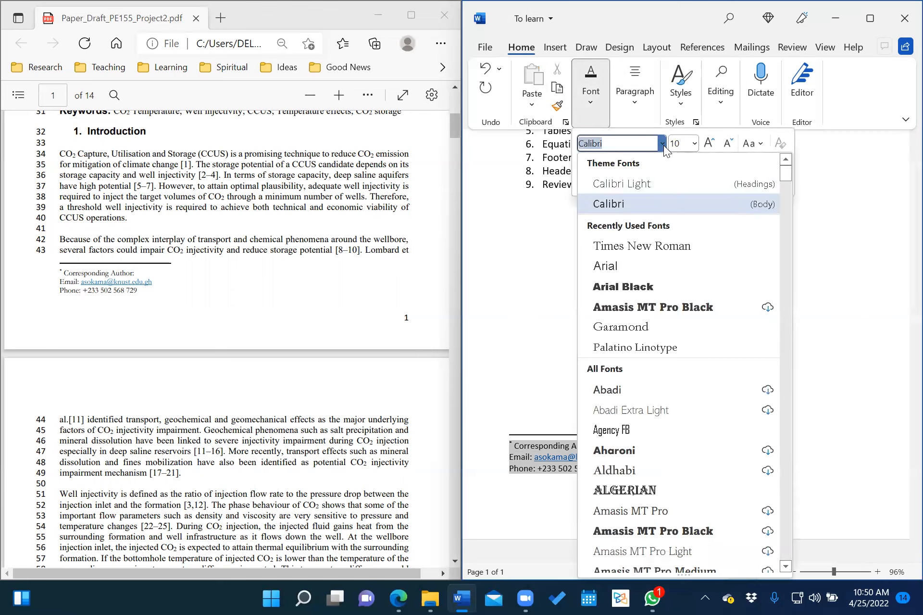
pyautogui.click(649, 244)
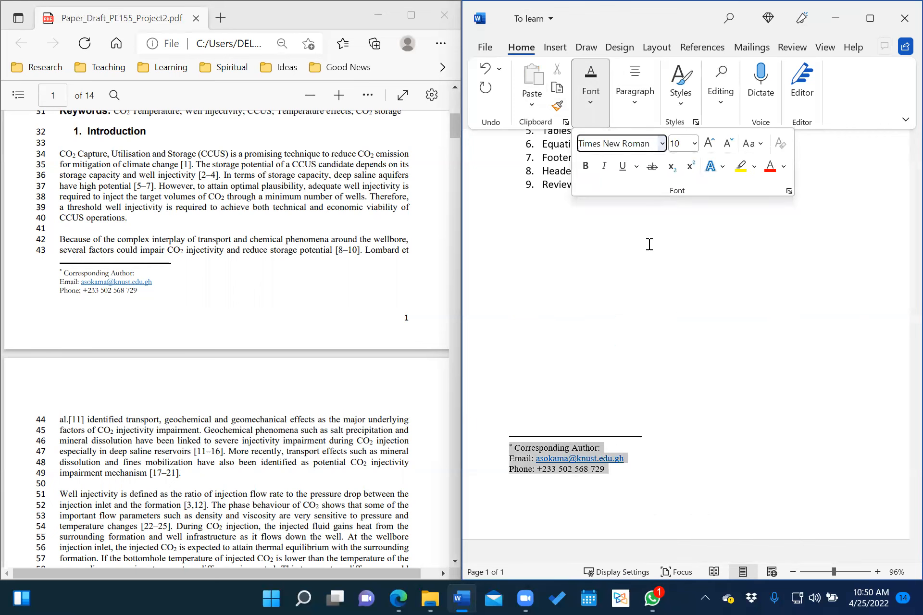
pyautogui.click(658, 414)
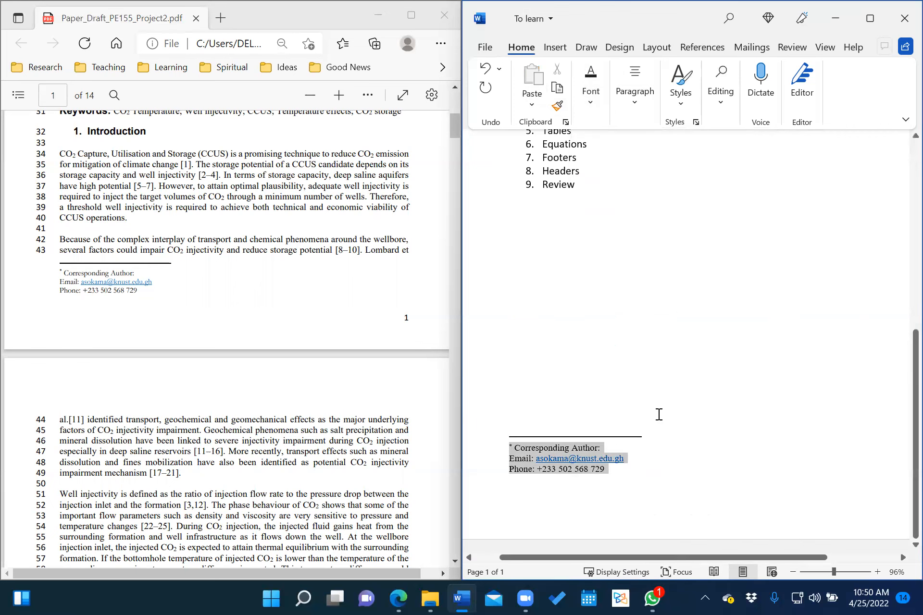
pyautogui.click(634, 377)
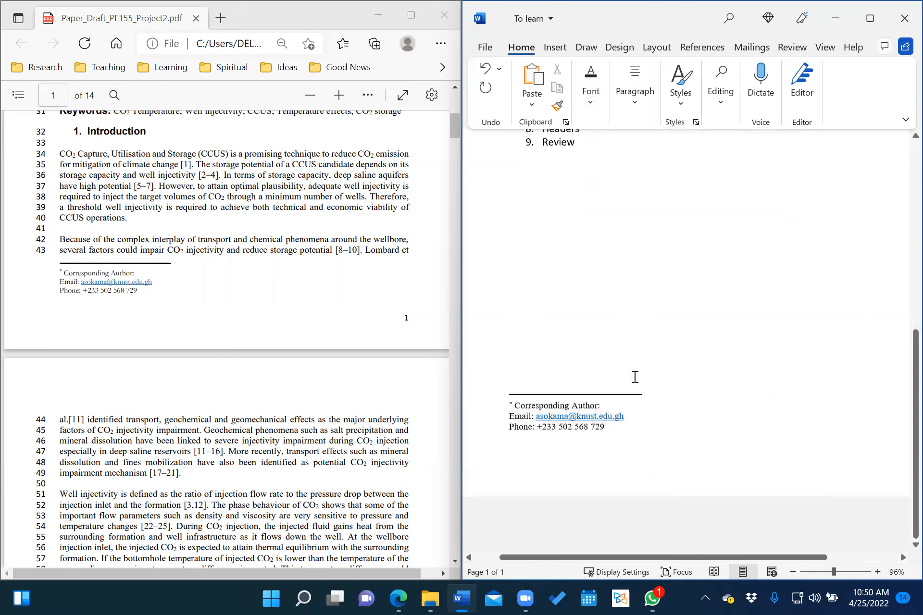
pyautogui.scroll(8, 635, 377)
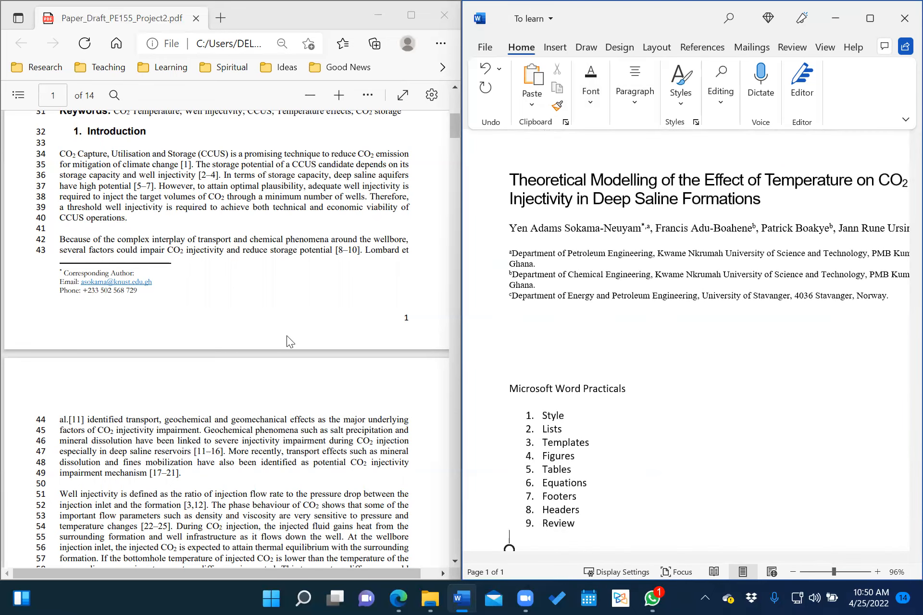
# Type underscores under the affiliations and press Enter to create an AutoCorrect horizontal rule.
pyautogui.scroll(8, 251, 239)
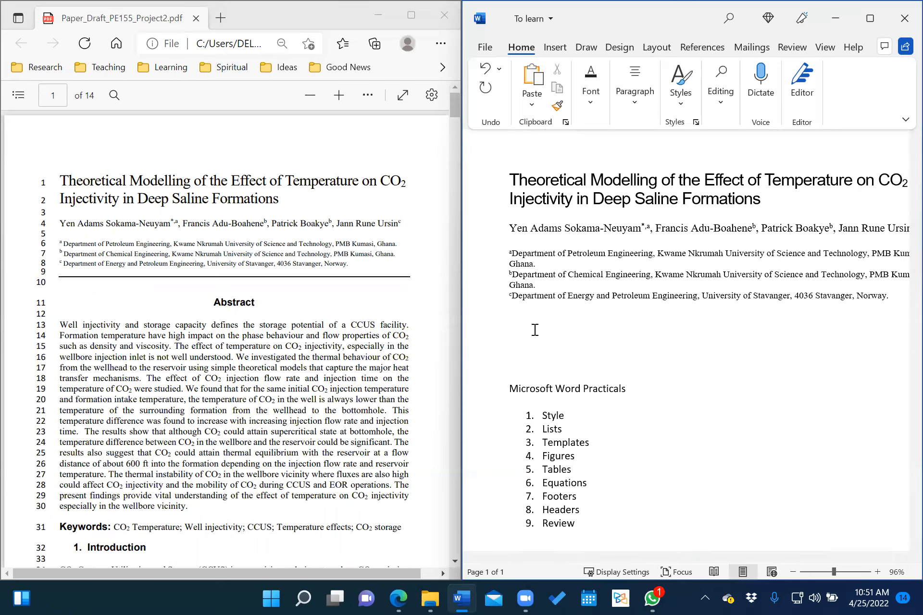
pyautogui.write('___')
pyautogui.press('Return')
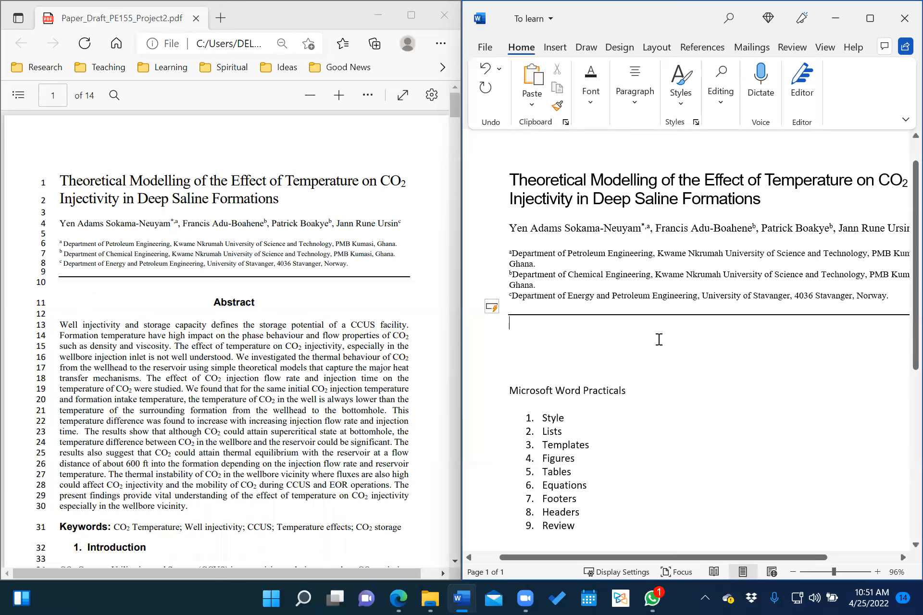
pyautogui.hscroll(2, 658, 340)
pyautogui.hscroll(-2, 658, 341)
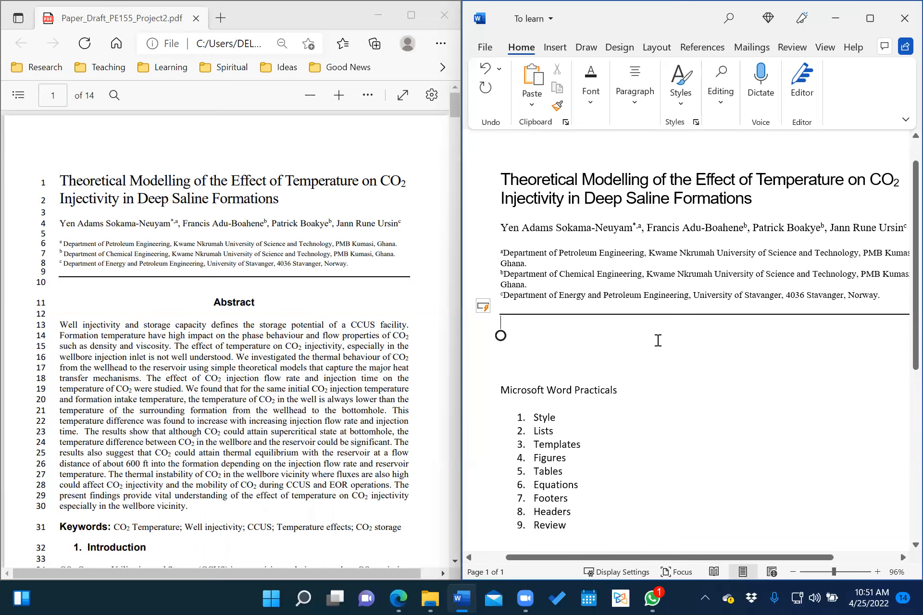
pyautogui.hscroll(3, 740, 343)
pyautogui.hscroll(-2, 739, 343)
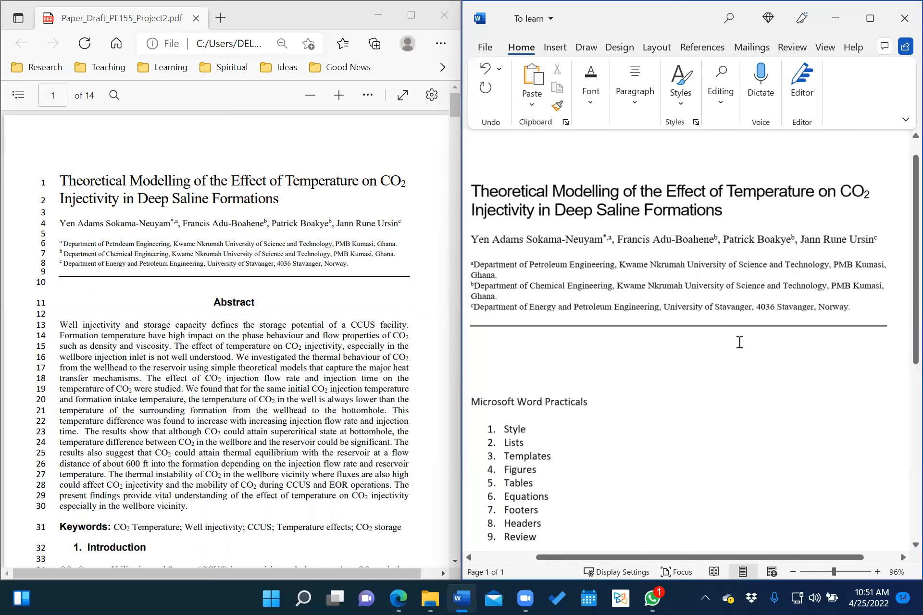
pyautogui.hscroll(-2, 740, 342)
# Add an empty line below the new rule.
pyautogui.click(542, 335)
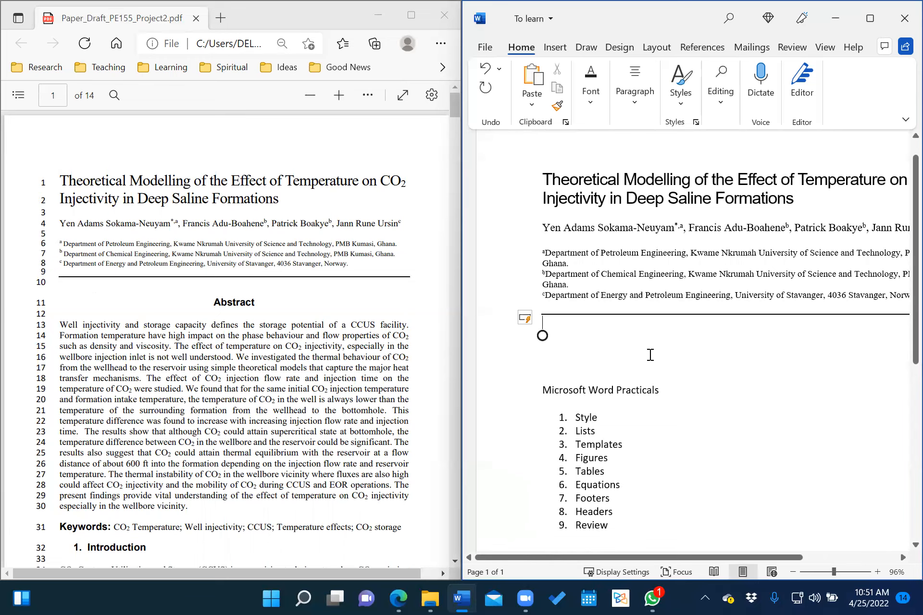
pyautogui.scroll(-1, 650, 355)
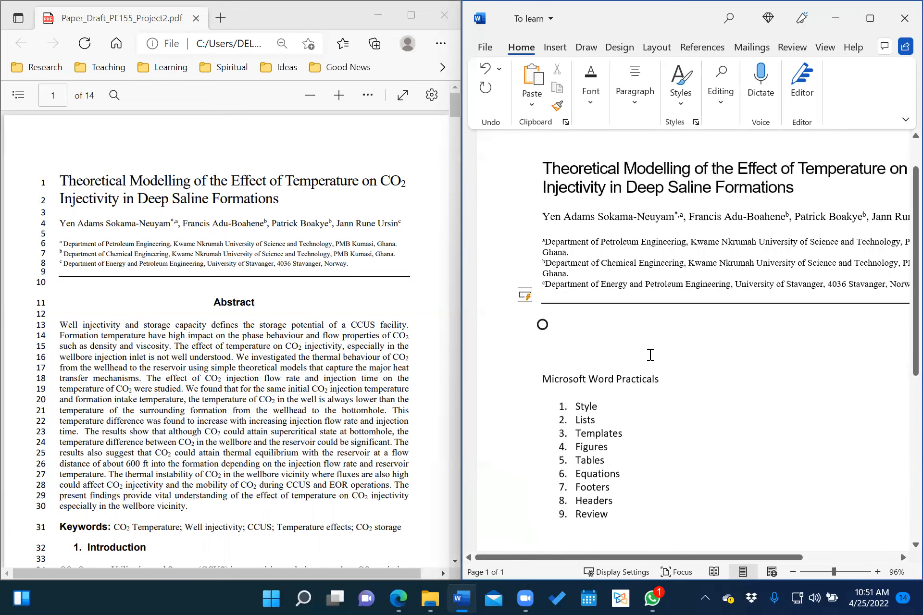
pyautogui.press('Return')
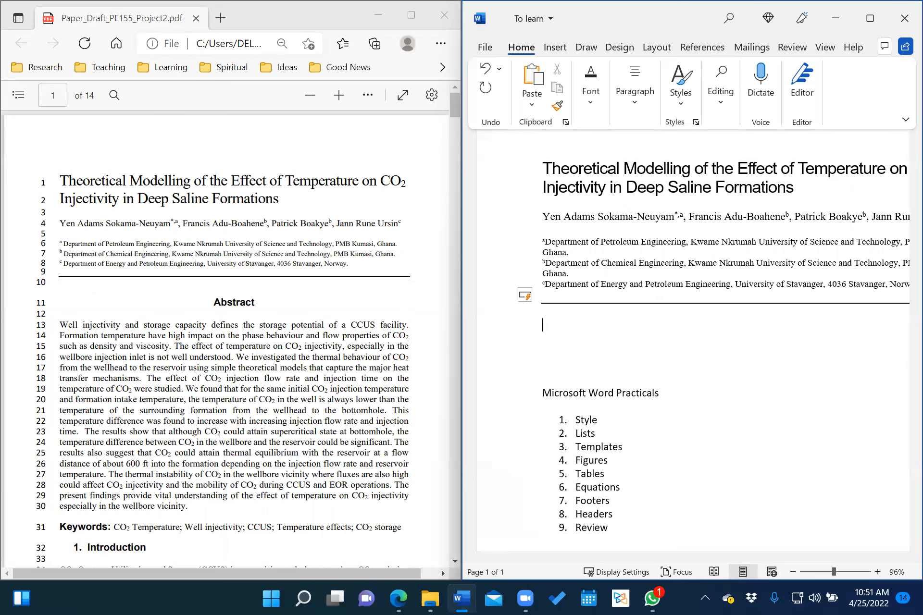
pyautogui.scroll(-3, 263, 365)
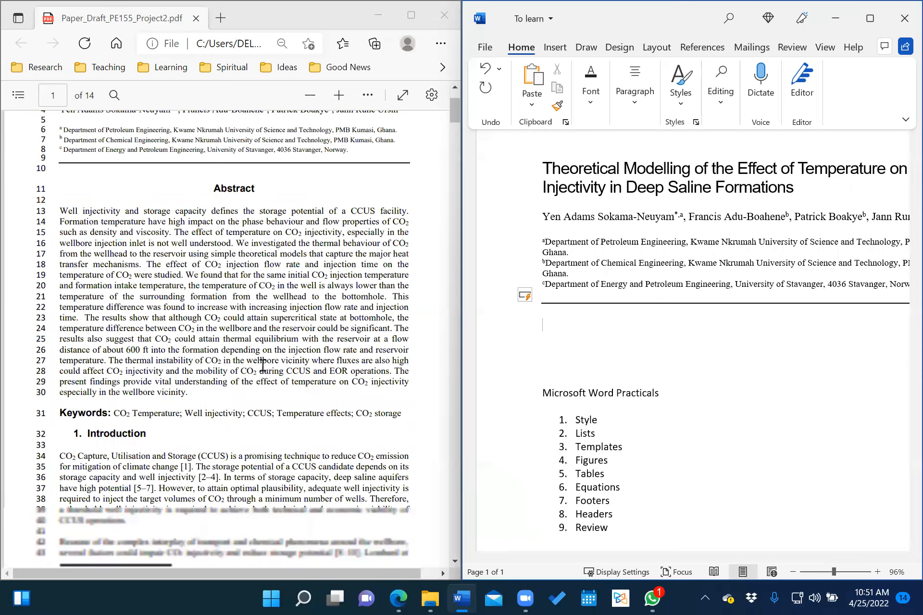
pyautogui.scroll(-6, 263, 366)
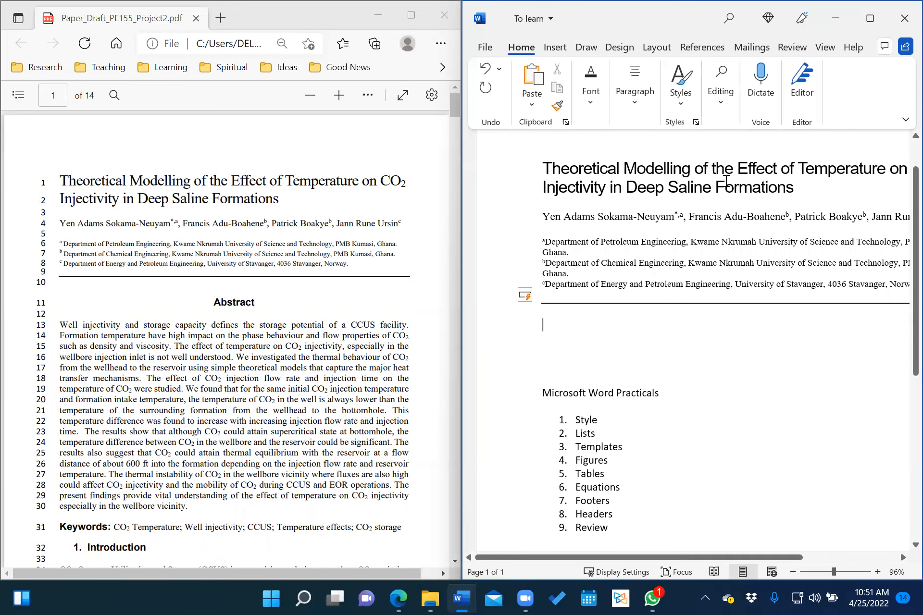
# Add 'Abstract' and 'Introduction' as Heading 1 paragraphs below the rule.
pyautogui.click(679, 107)
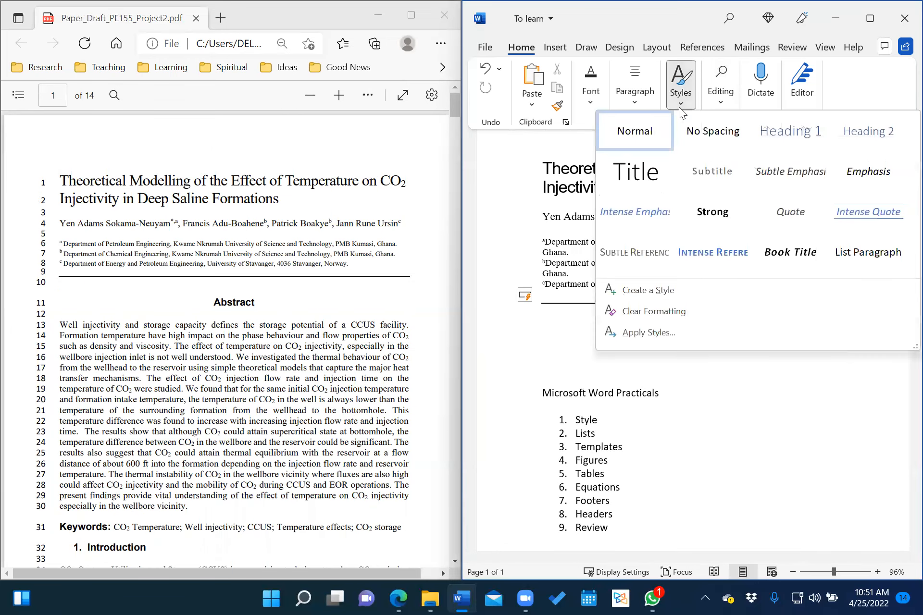
pyautogui.click(799, 133)
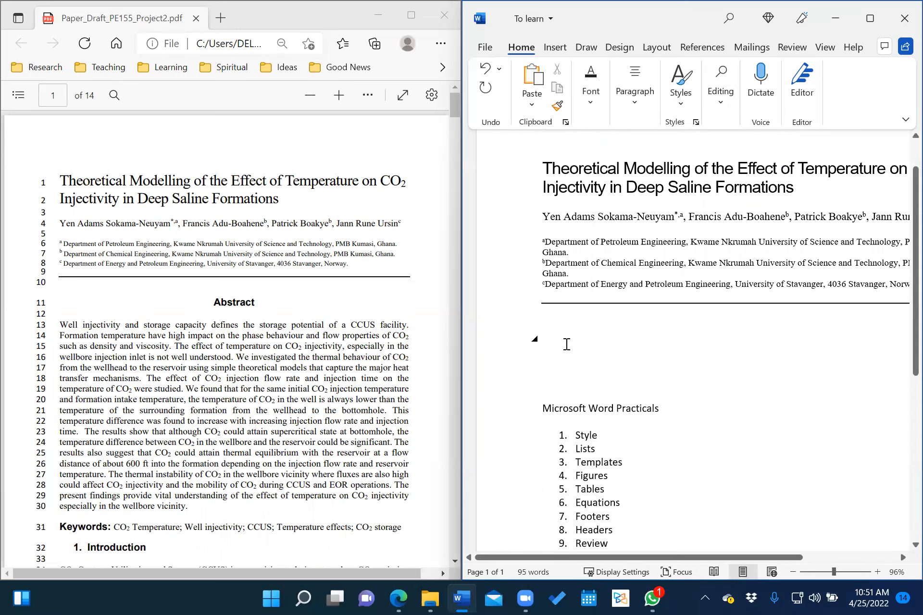
pyautogui.write('Abstract')
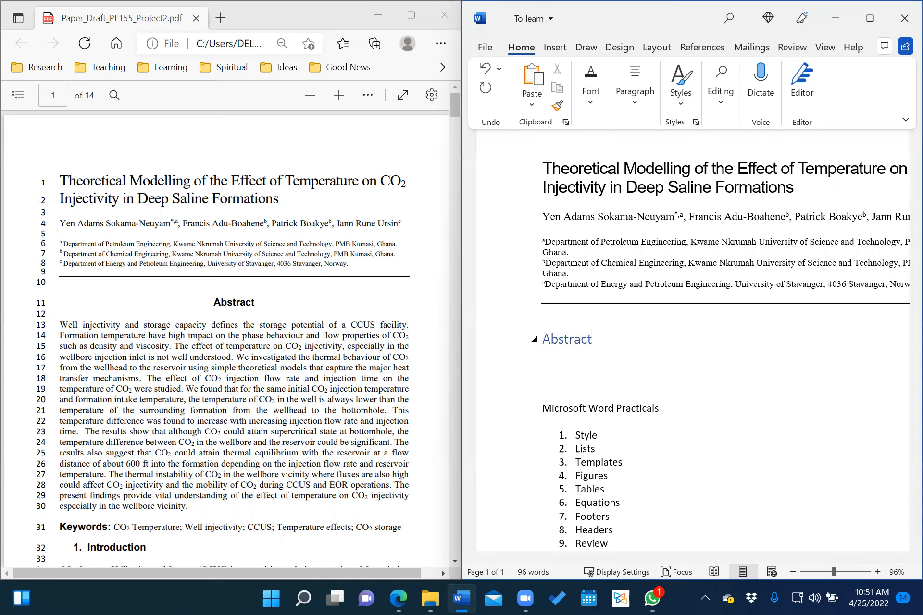
pyautogui.press('Return')
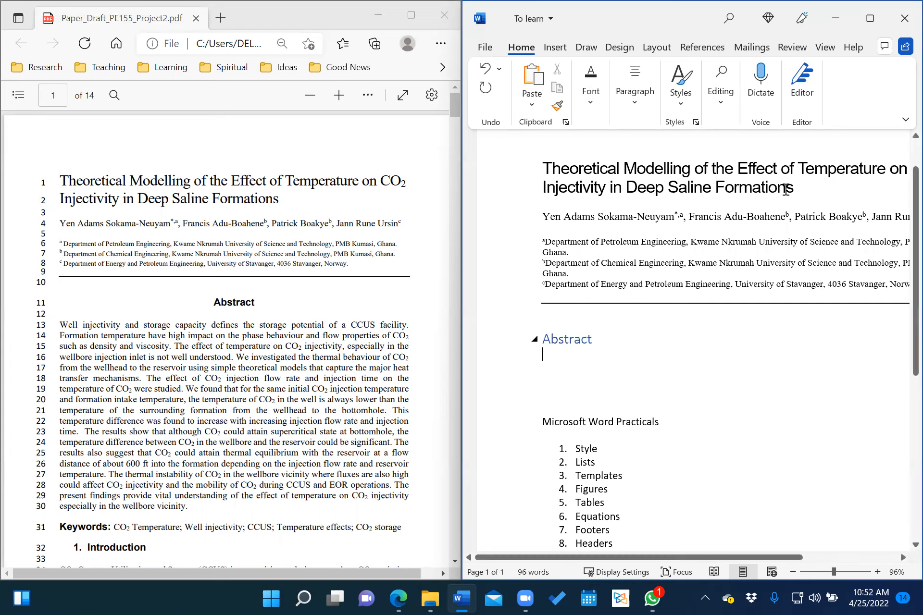
pyautogui.click(681, 94)
pyautogui.click(813, 120)
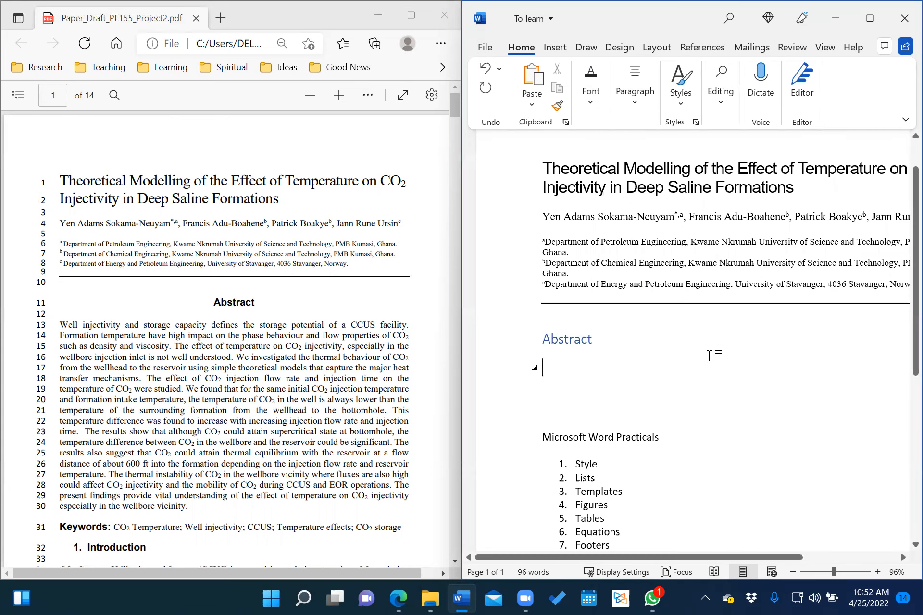
pyautogui.write('Intro')
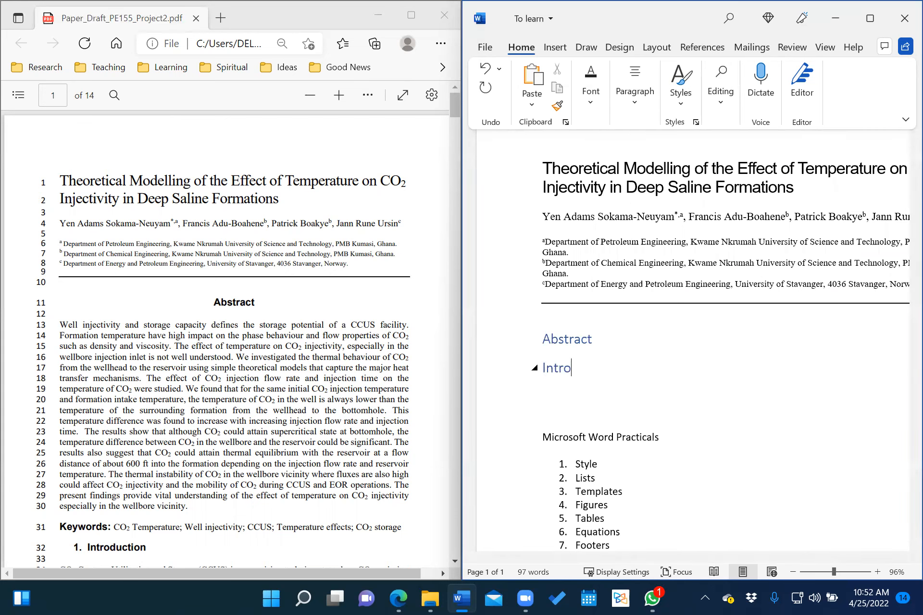
pyautogui.write('duction')
pyautogui.press('Return')
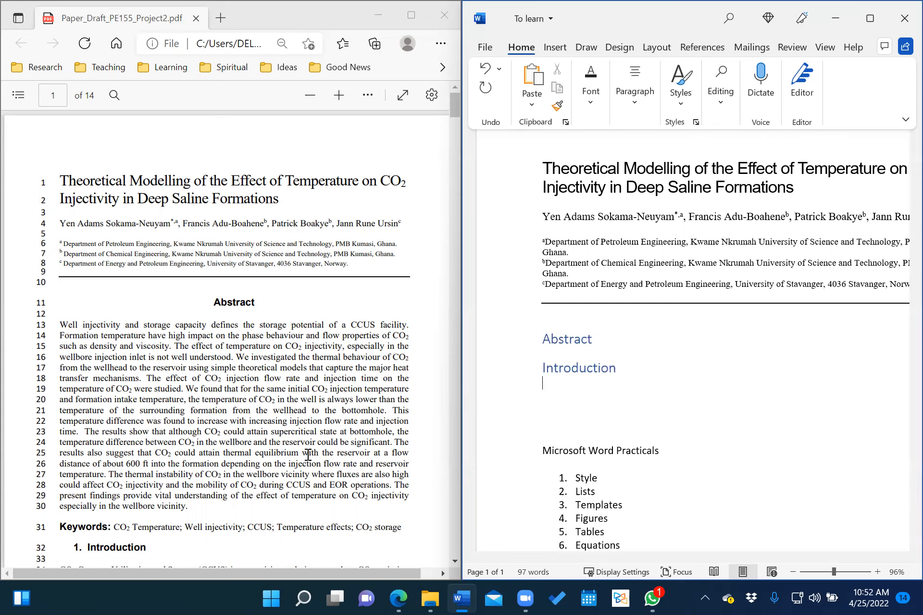
# Add 'Modelling Work' as a Heading 1 paragraph under Introduction.
pyautogui.scroll(-5, 308, 455)
pyautogui.scroll(-10, 308, 455)
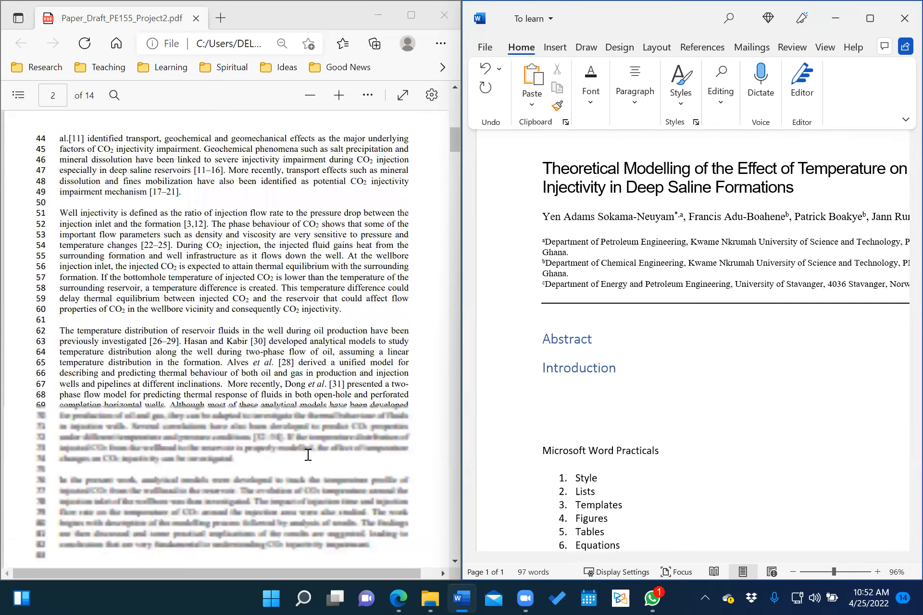
pyautogui.scroll(-12, 308, 455)
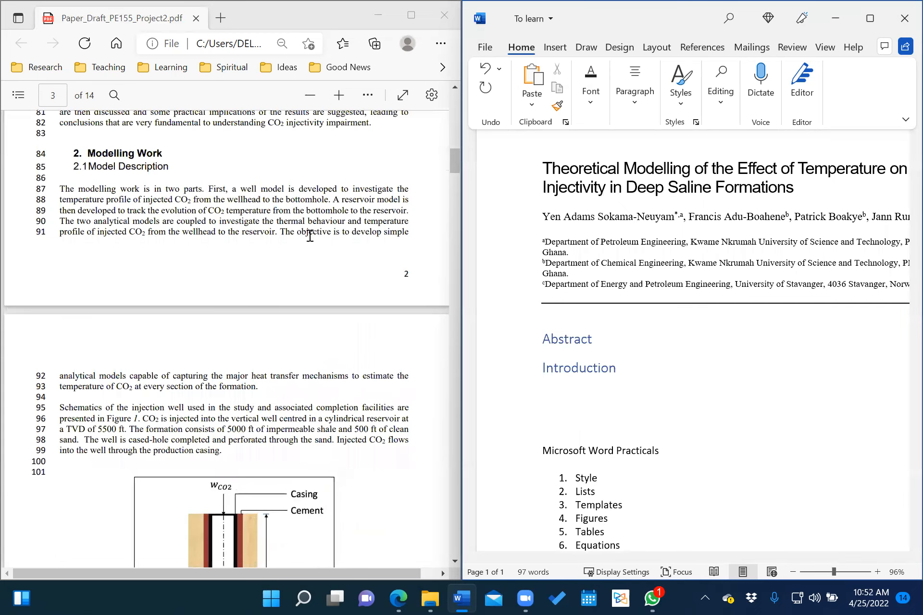
pyautogui.click(680, 91)
pyautogui.click(802, 138)
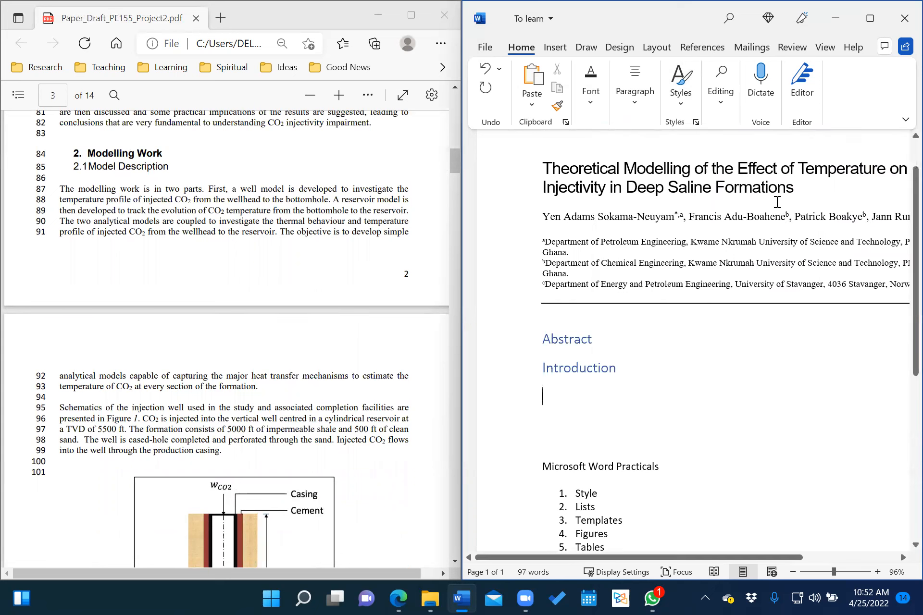
pyautogui.write('Modell')
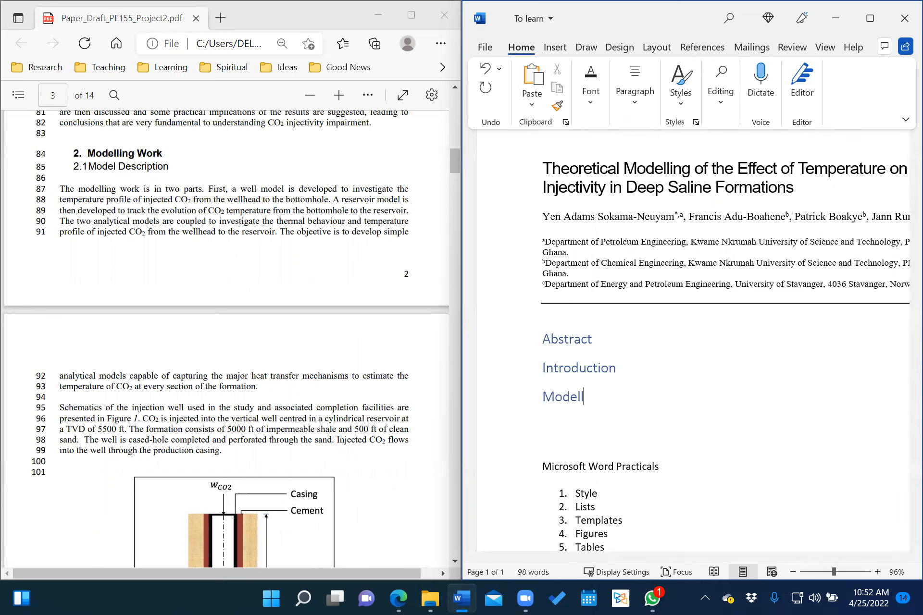
pyautogui.write('ing Work')
pyautogui.press('Return')
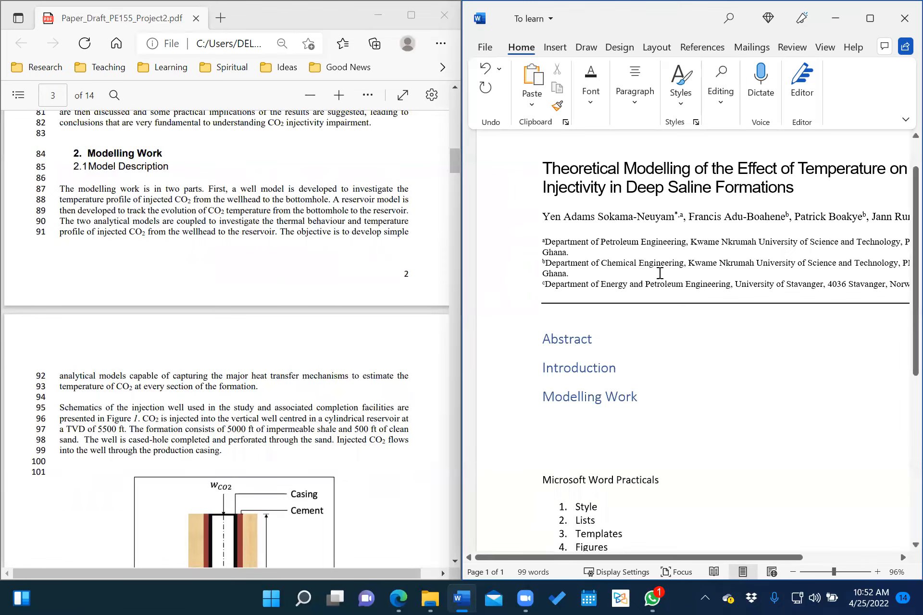
# Type 'Discussion and Practical Implications' as a Heading 1 paragraph under Modelling Work.
pyautogui.scroll(-5, 178, 402)
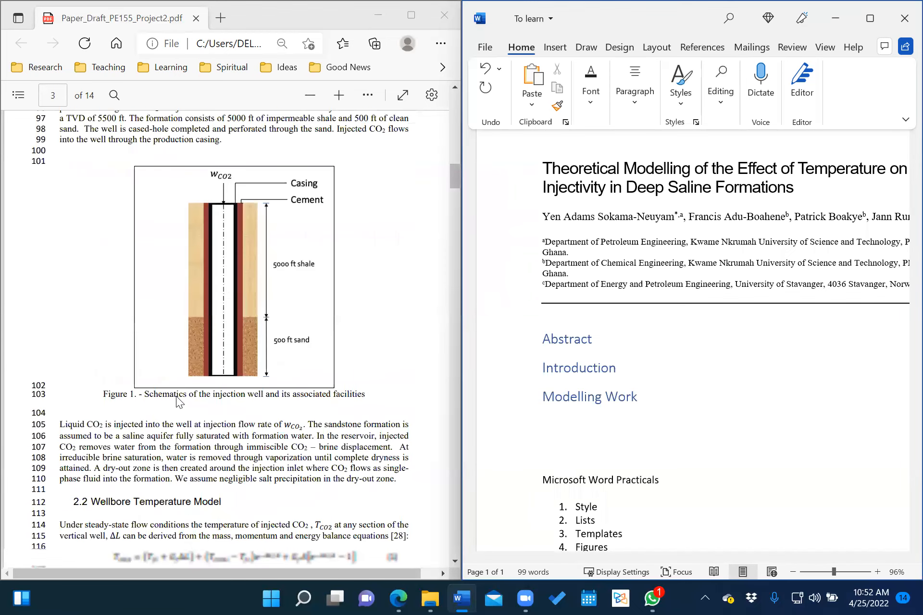
pyautogui.scroll(-15, 177, 398)
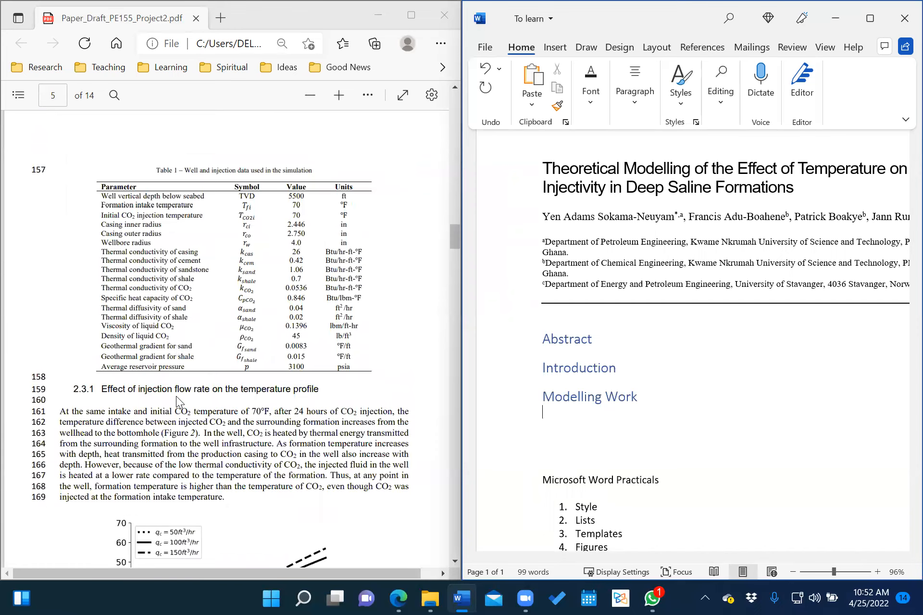
pyautogui.scroll(-3, 176, 396)
pyautogui.scroll(-12, 176, 396)
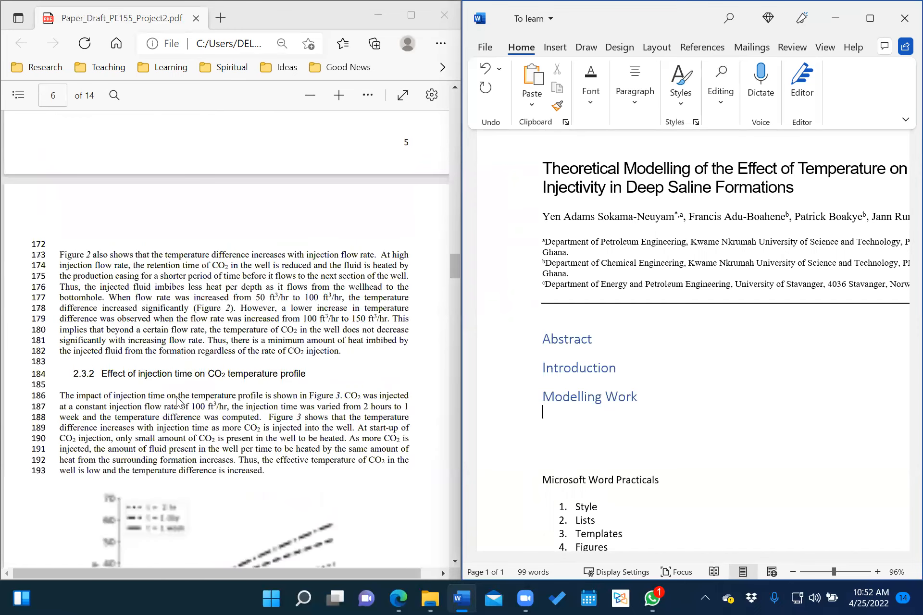
pyautogui.scroll(-3, 176, 396)
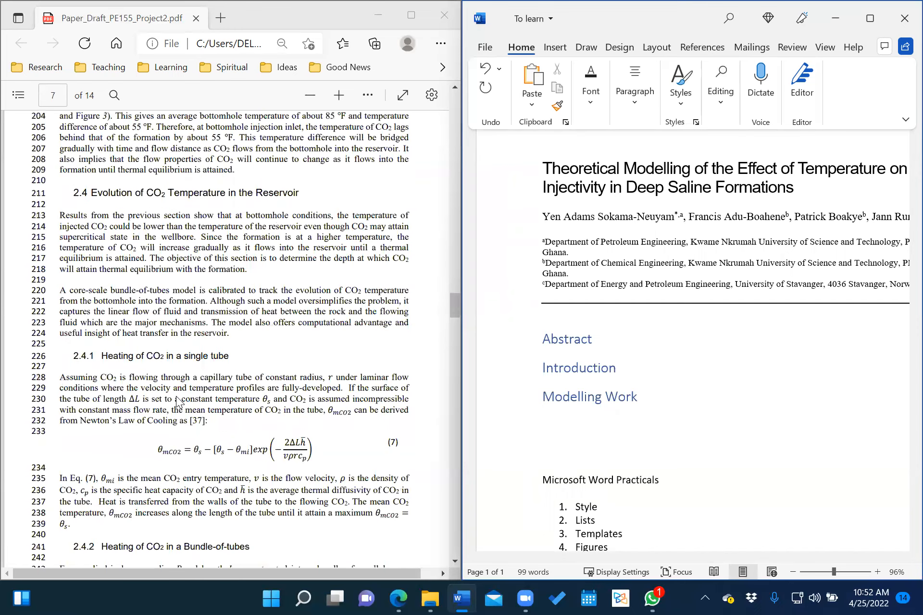
pyautogui.scroll(-10, 176, 397)
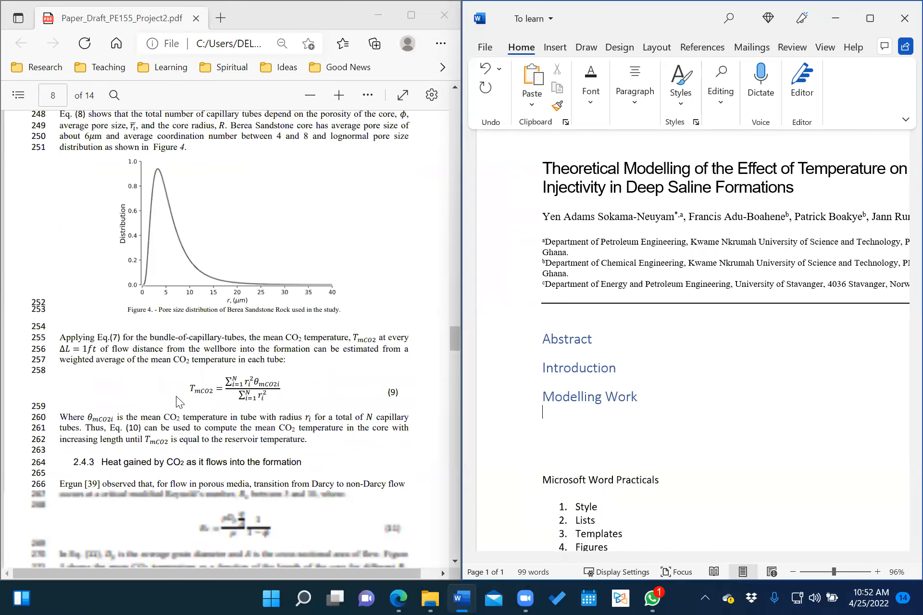
pyautogui.scroll(8, 176, 397)
pyautogui.scroll(-10, 176, 396)
pyautogui.scroll(-6, 177, 399)
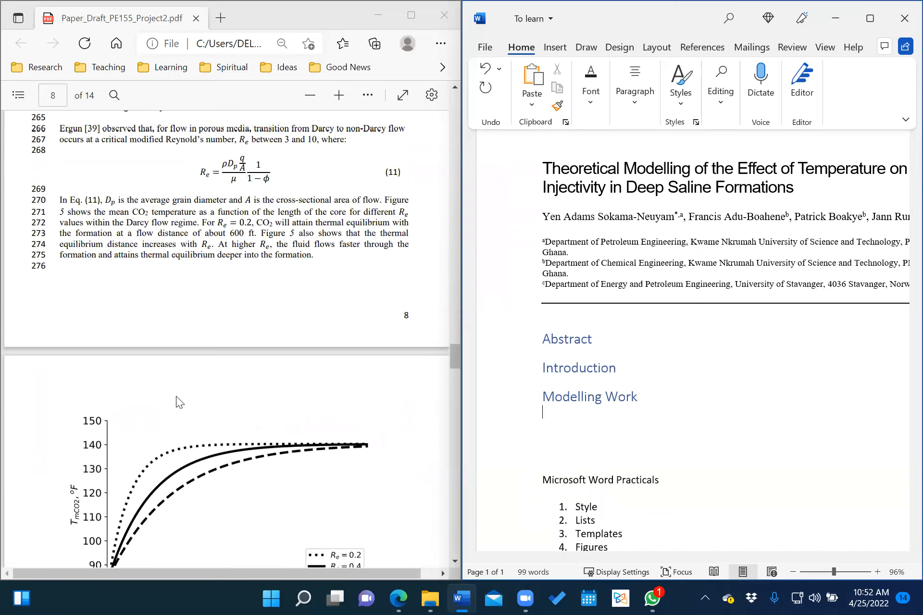
pyautogui.scroll(-3, 178, 401)
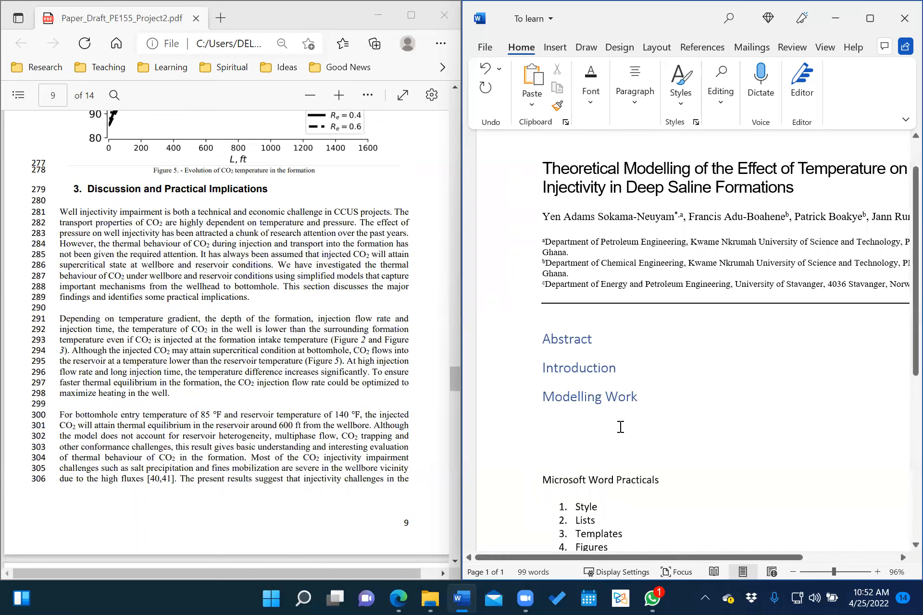
pyautogui.click(680, 92)
pyautogui.click(807, 130)
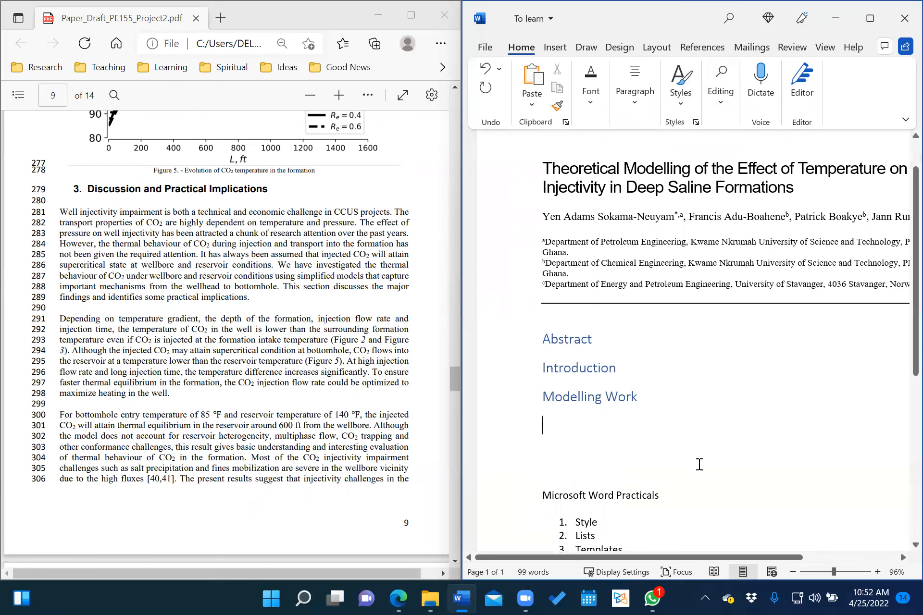
pyautogui.write('Discus')
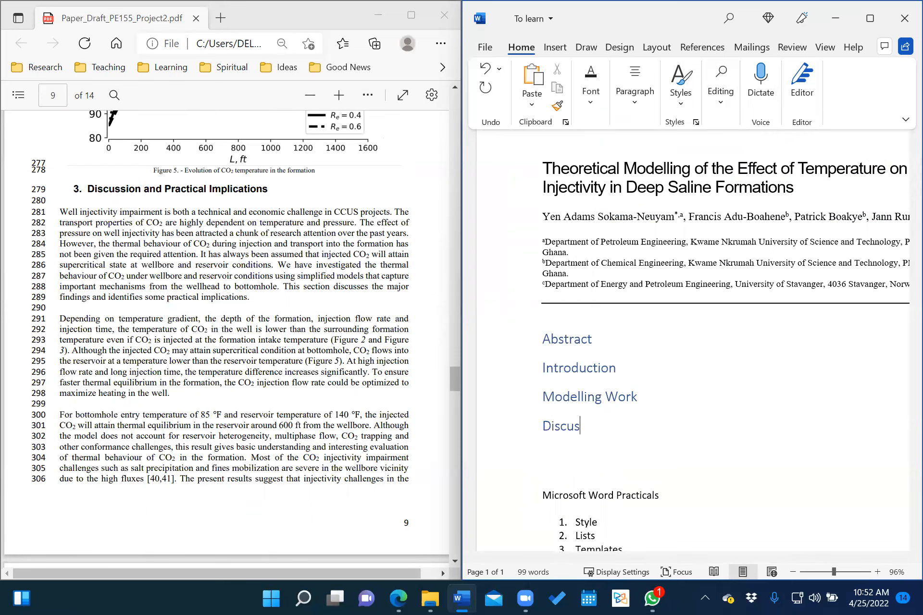
pyautogui.write('sion and Prac')
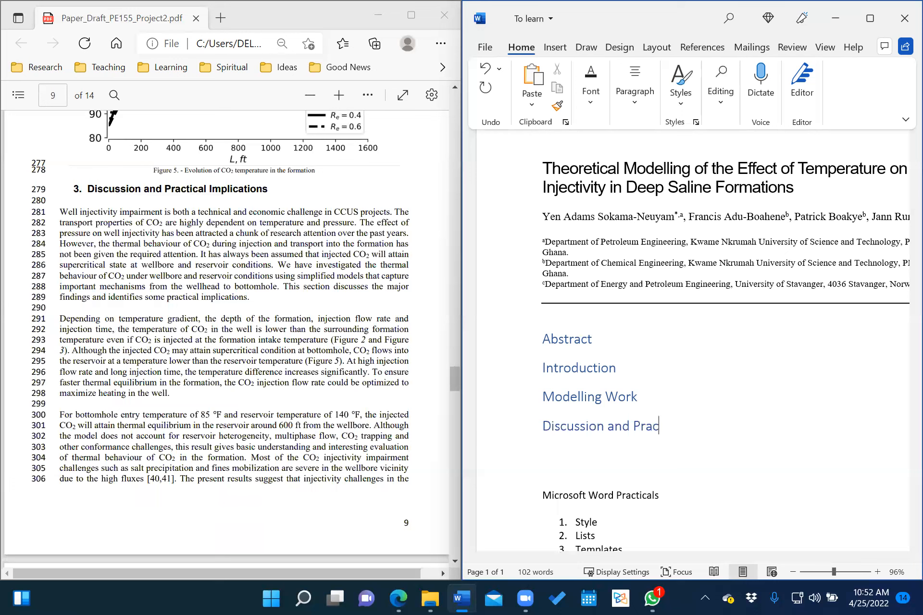
pyautogui.write('tical Implications')
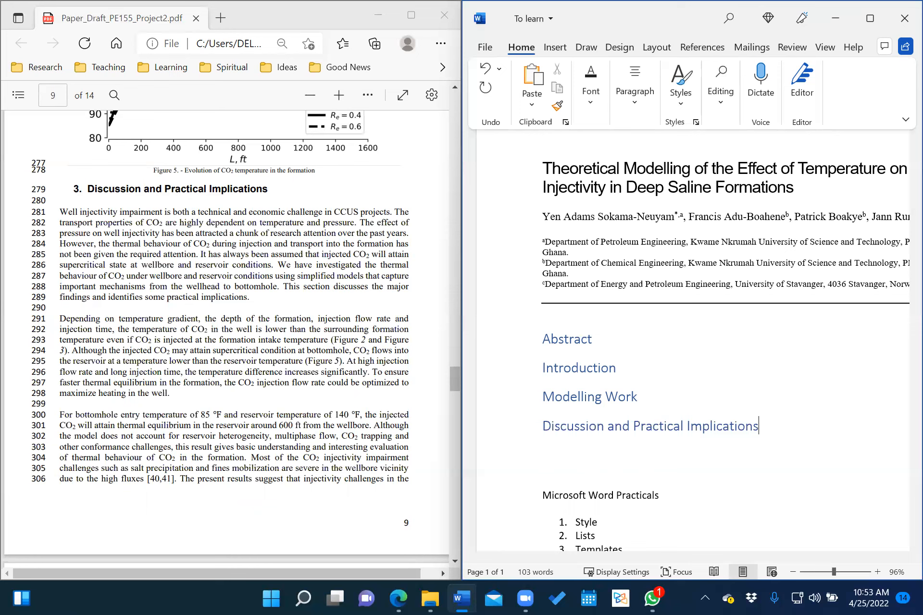
pyautogui.press('Return')
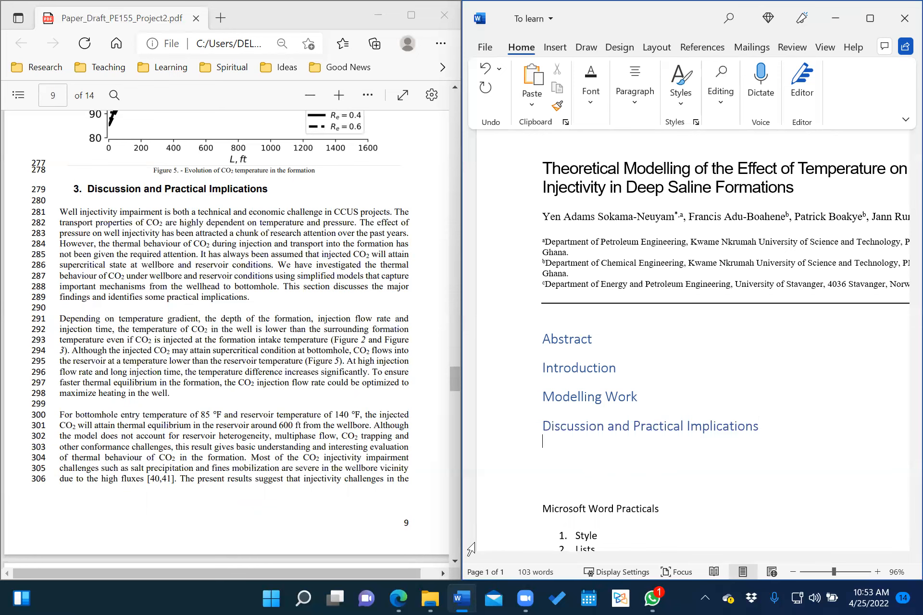
pyautogui.scroll(-10, 286, 410)
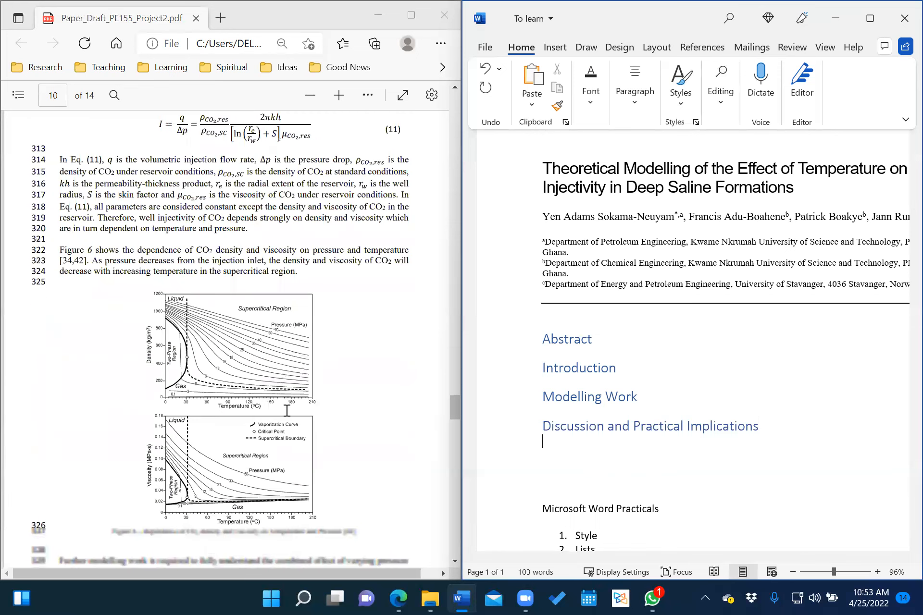
pyautogui.scroll(-10, 286, 410)
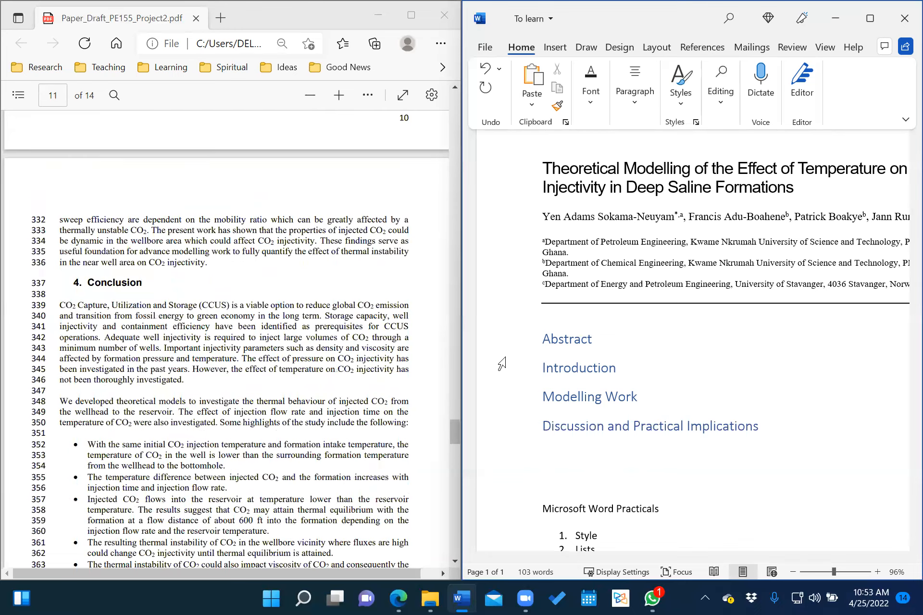
# Add a 'Conclusion' heading in Heading 1 style after Practical Implications.
pyautogui.click(681, 84)
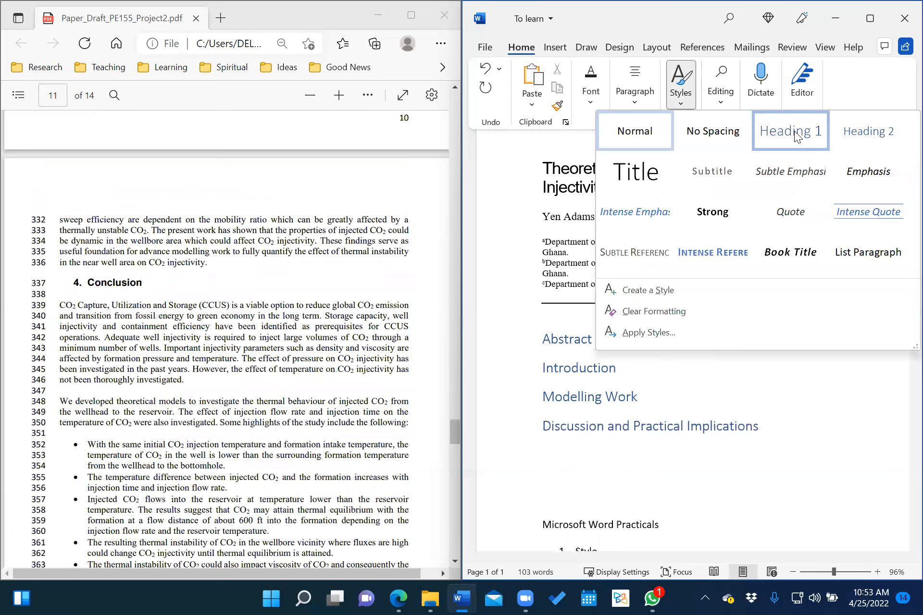
pyautogui.click(790, 132)
pyautogui.write('Con')
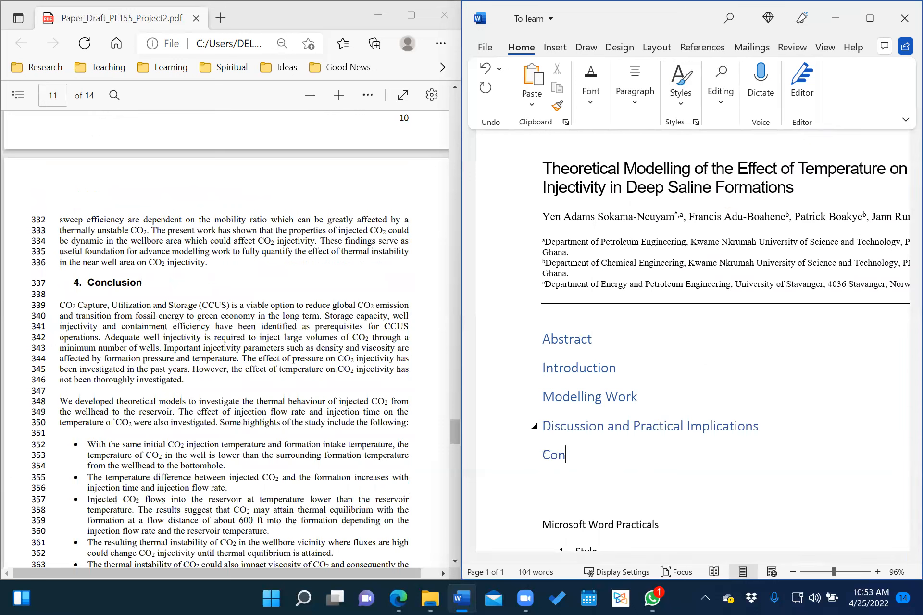
pyautogui.write('clusion')
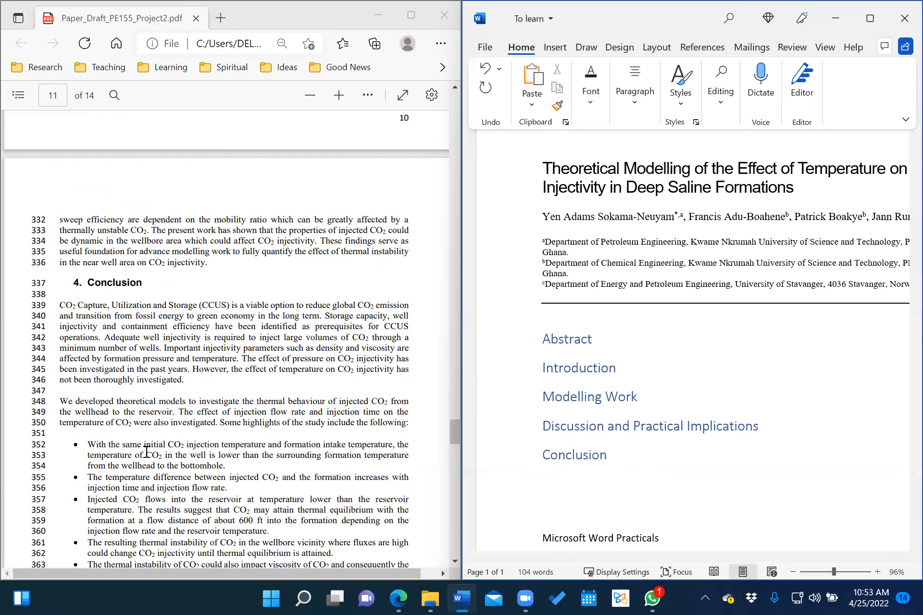
pyautogui.scroll(-3, 147, 452)
pyautogui.scroll(-6, 147, 452)
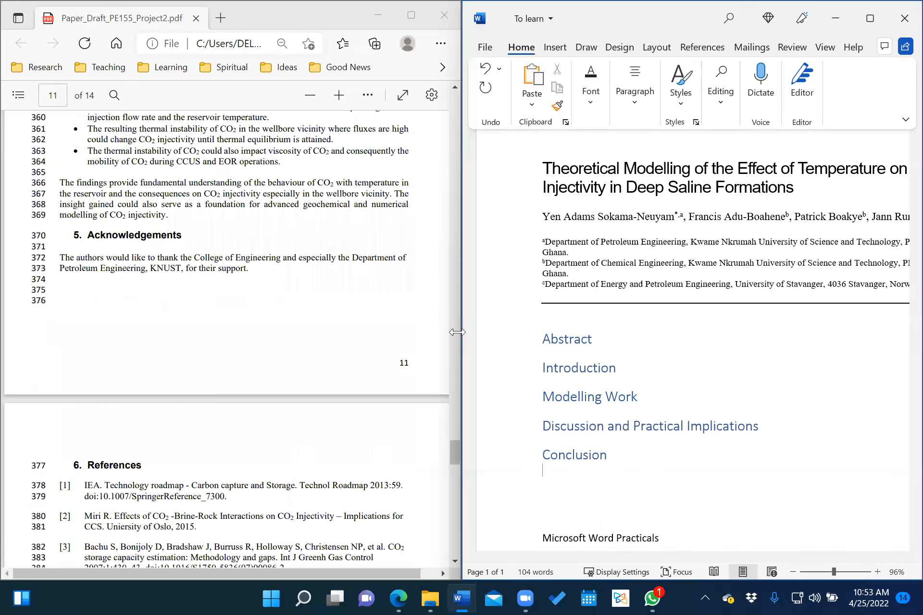
pyautogui.click(720, 104)
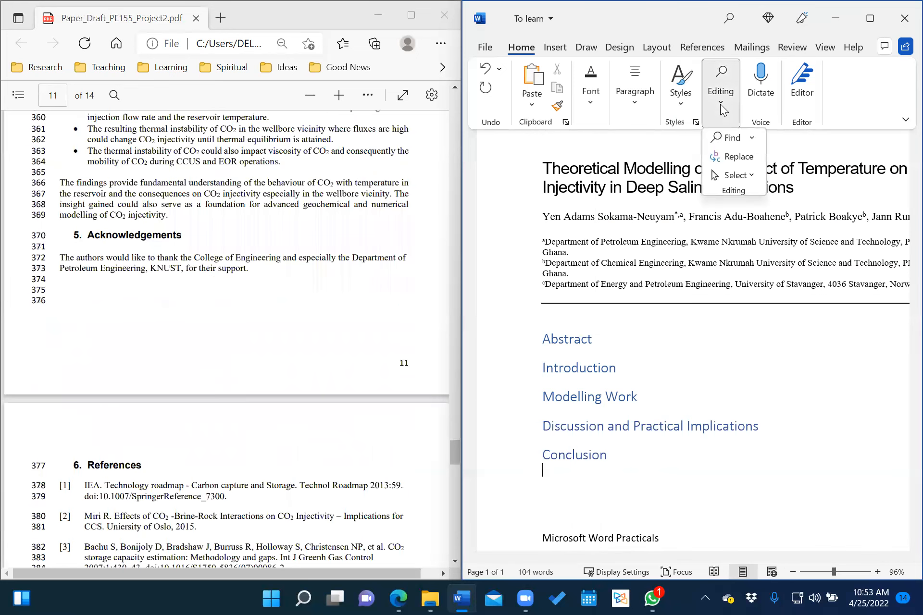
# Add 'Acknowledgements' and 'References' as Heading 1 headings below Conclusion.
pyautogui.click(685, 97)
pyautogui.click(810, 139)
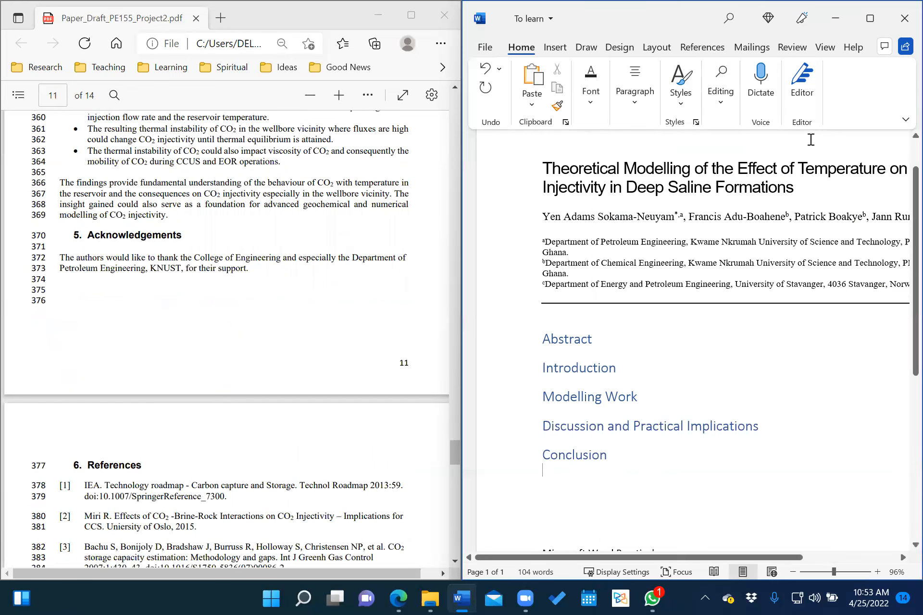
pyautogui.write('Ackno')
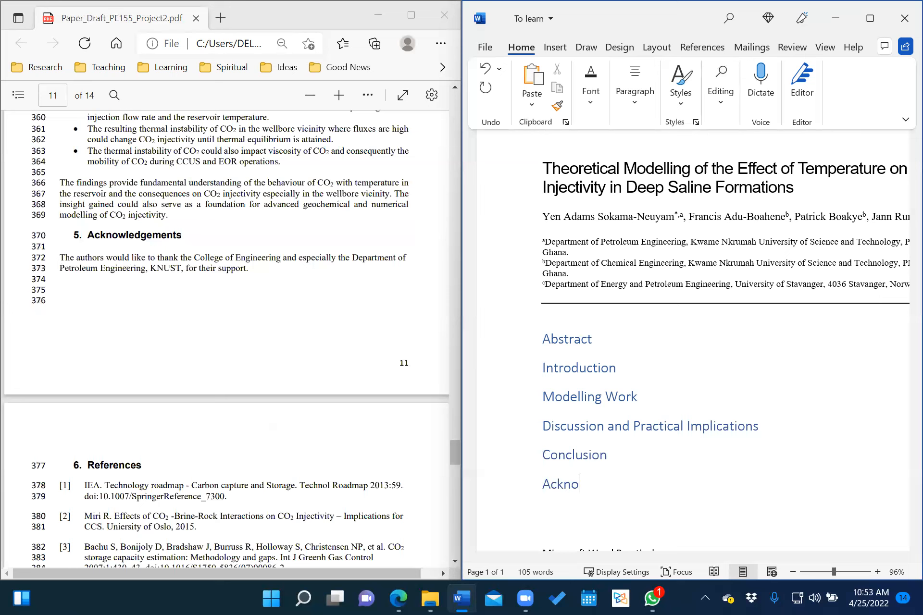
pyautogui.write('wledgements')
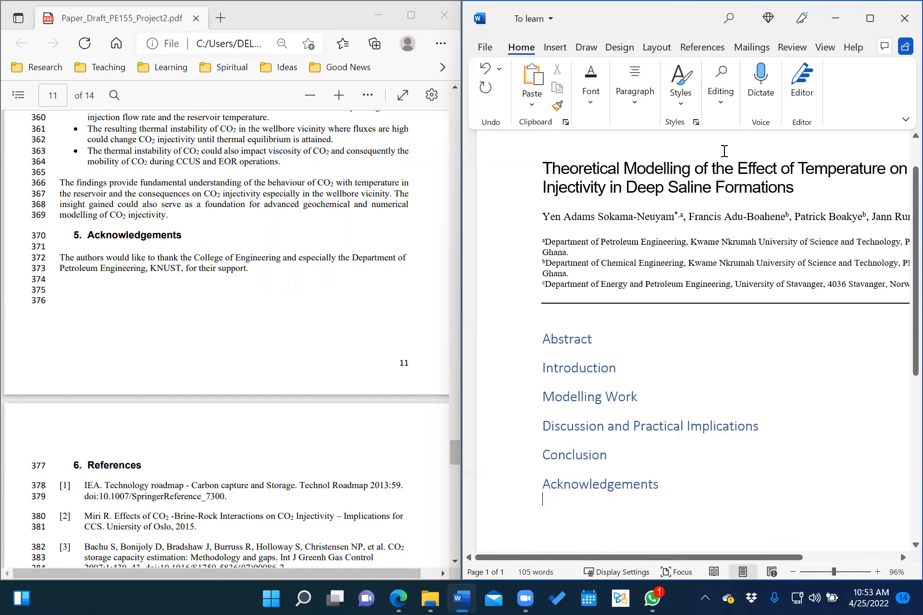
pyautogui.click(684, 95)
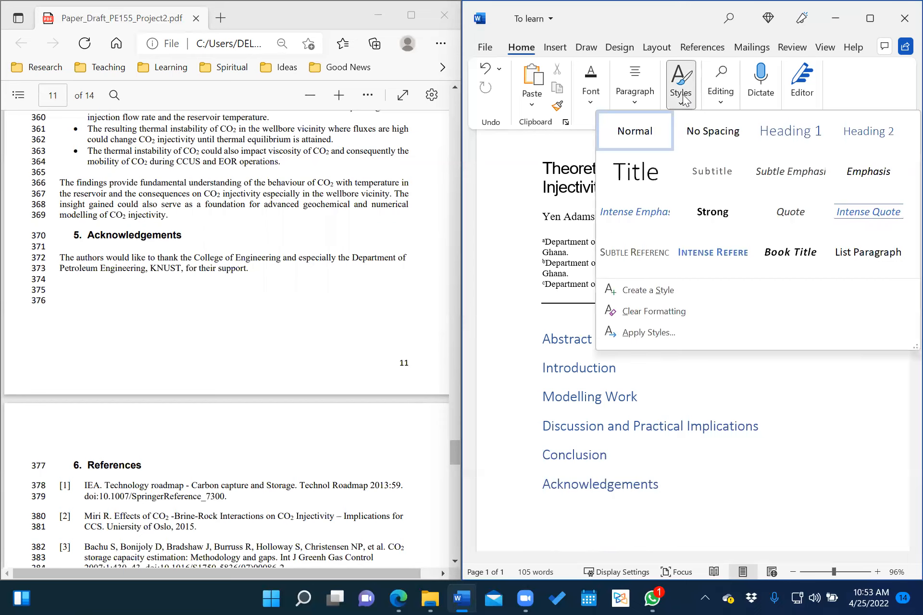
pyautogui.click(815, 134)
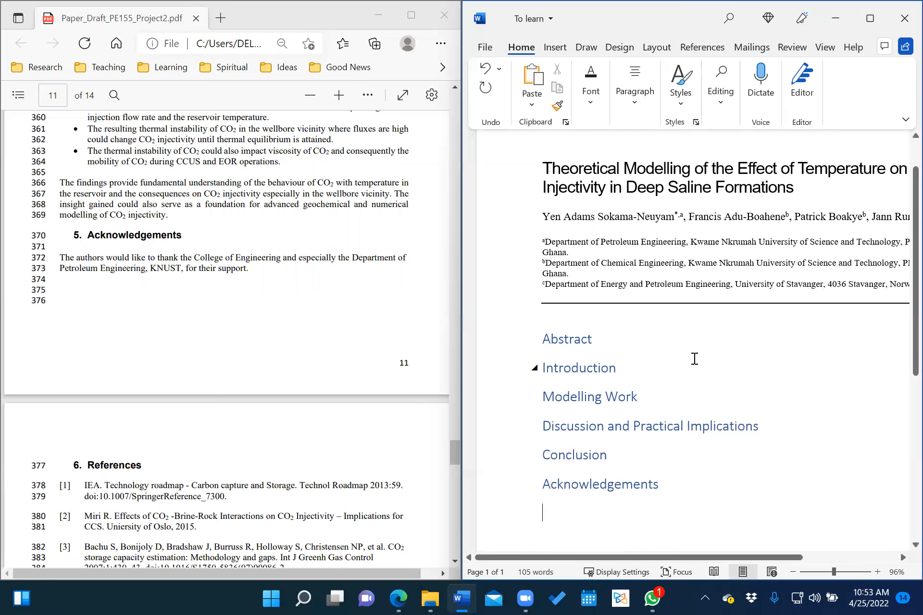
pyautogui.write('References')
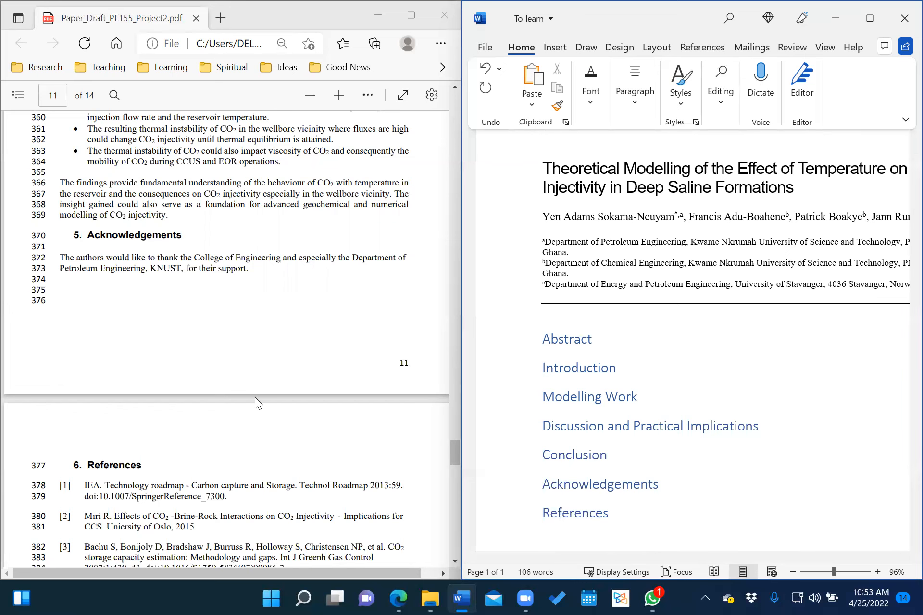
pyautogui.scroll(-2, 255, 397)
pyautogui.scroll(-20, 255, 397)
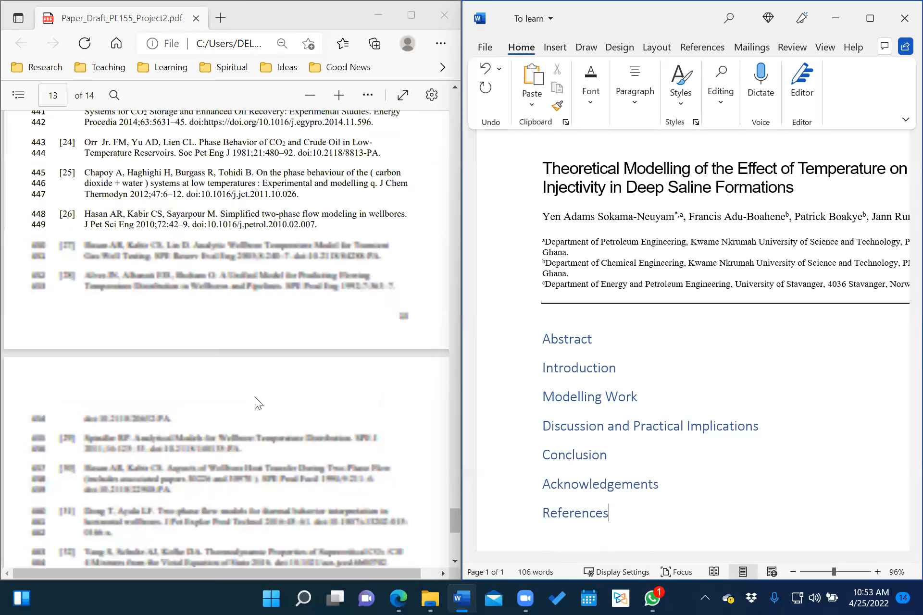
pyautogui.scroll(14, 255, 400)
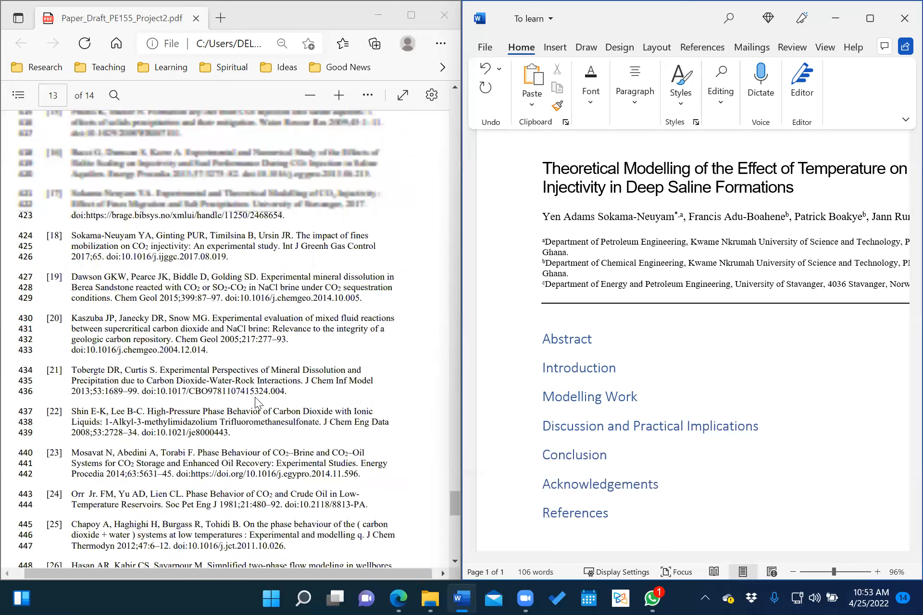
pyautogui.scroll(20, 255, 397)
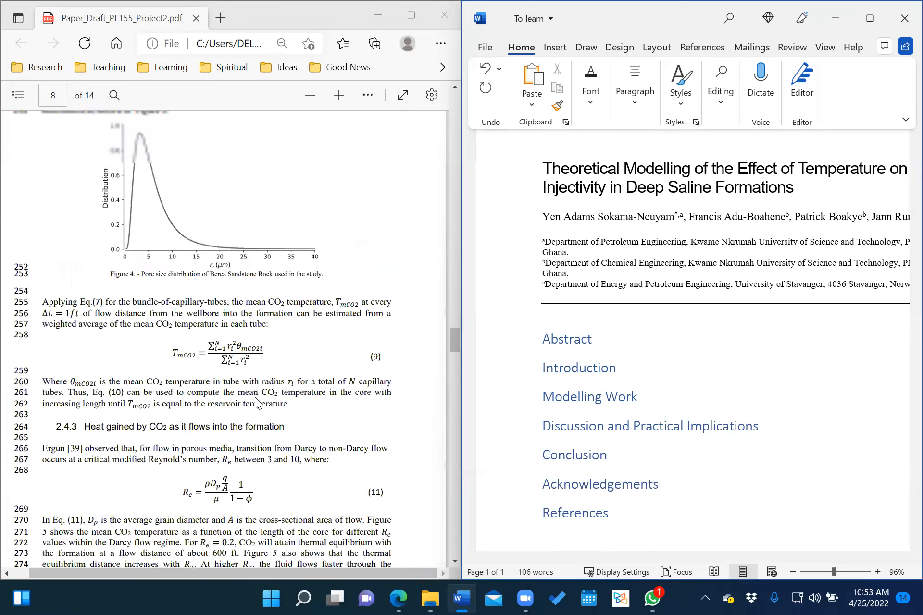
pyautogui.scroll(20, 259, 403)
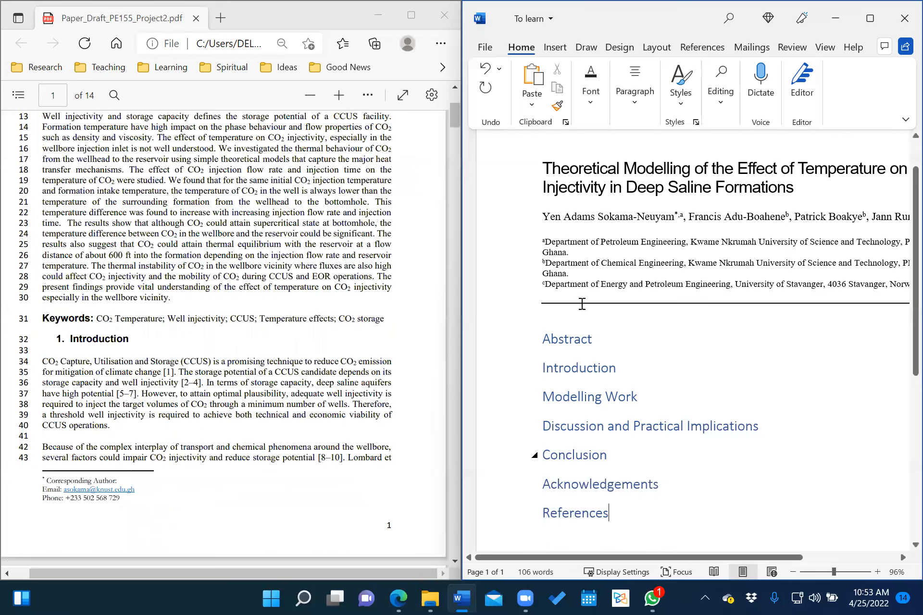
pyautogui.scroll(-3, 560, 218)
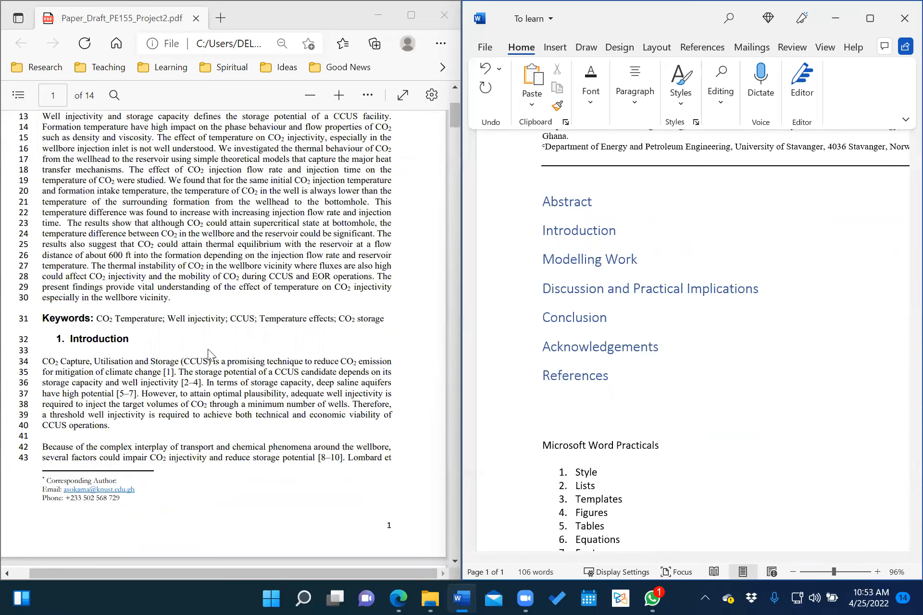
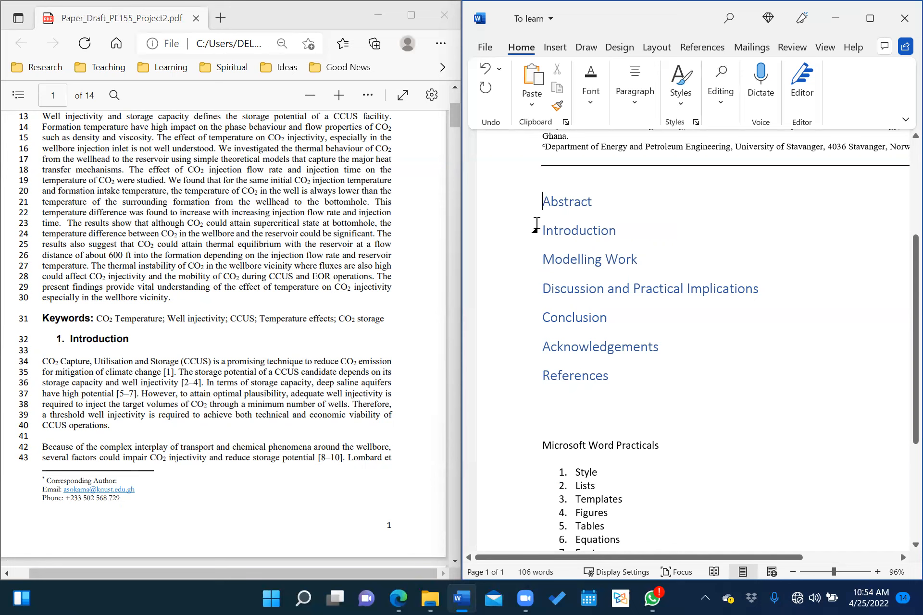
# Set the Abstract-to-References section headings in the Arial font, then reselect them.
pyautogui.moveTo(542, 201); pyautogui.dragTo(614, 379)
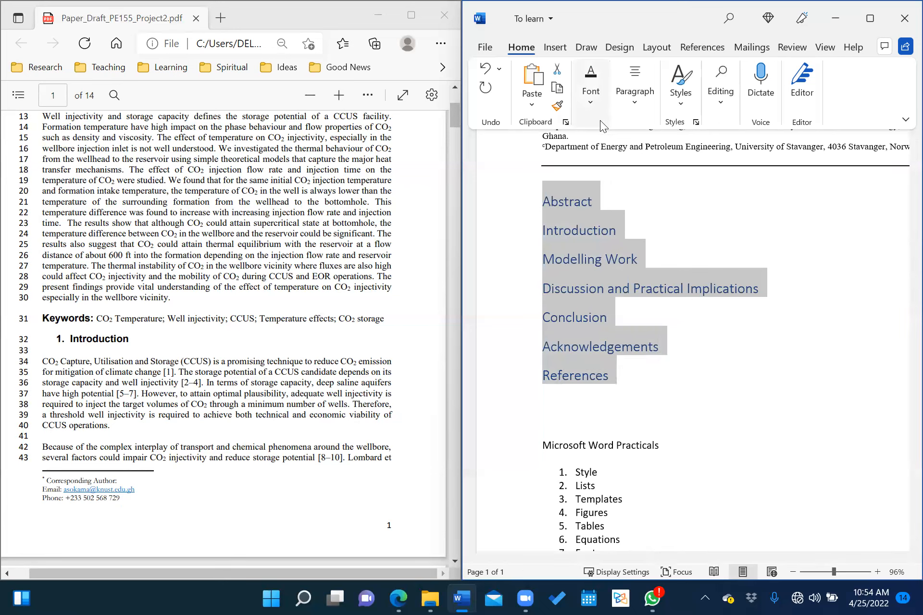
pyautogui.click(592, 101)
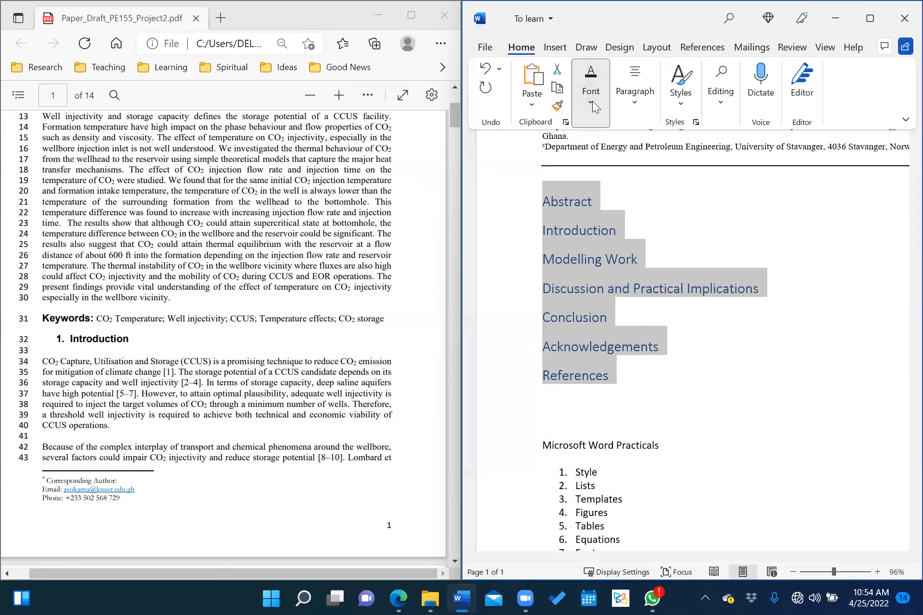
pyautogui.click(661, 147)
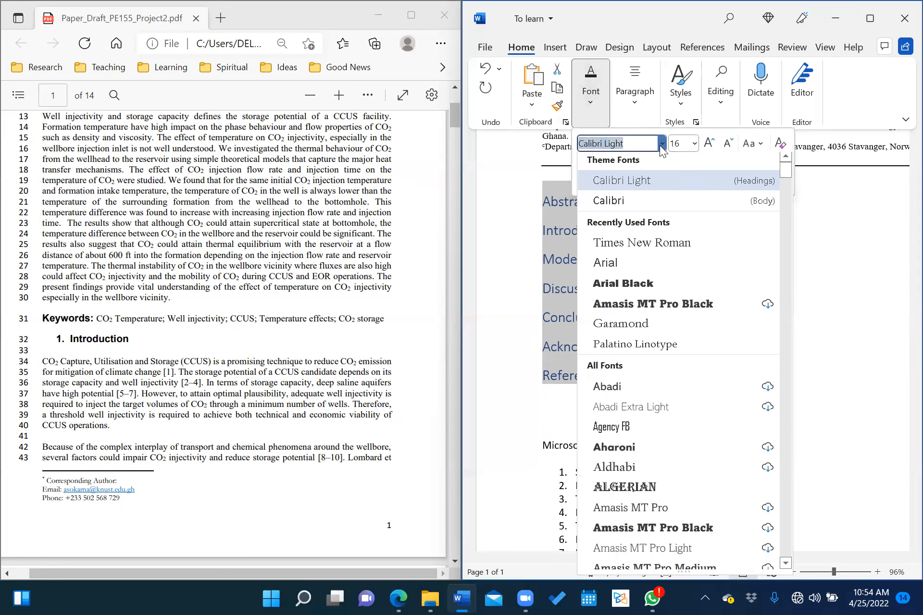
pyautogui.click(617, 263)
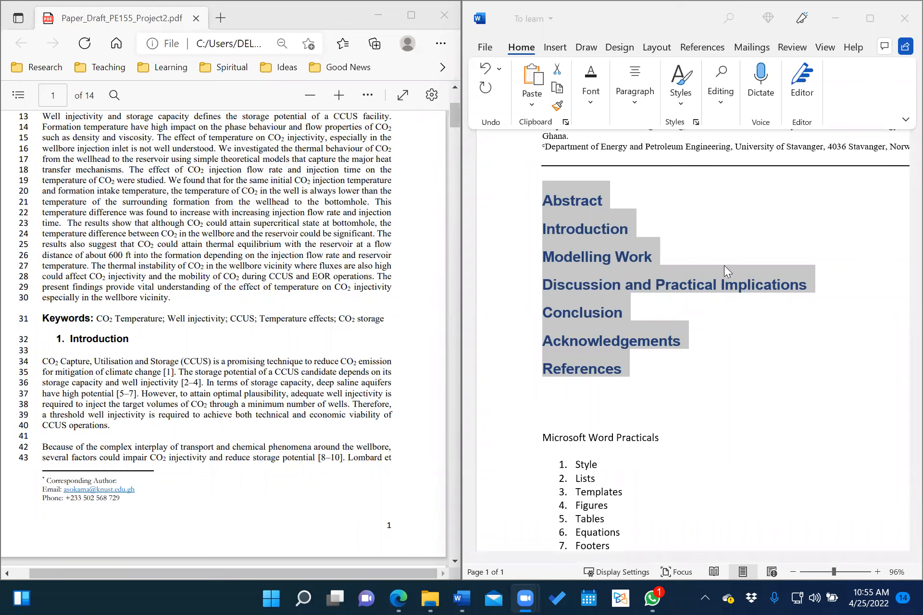
pyautogui.click(585, 254)
pyautogui.moveTo(544, 201); pyautogui.dragTo(621, 368)
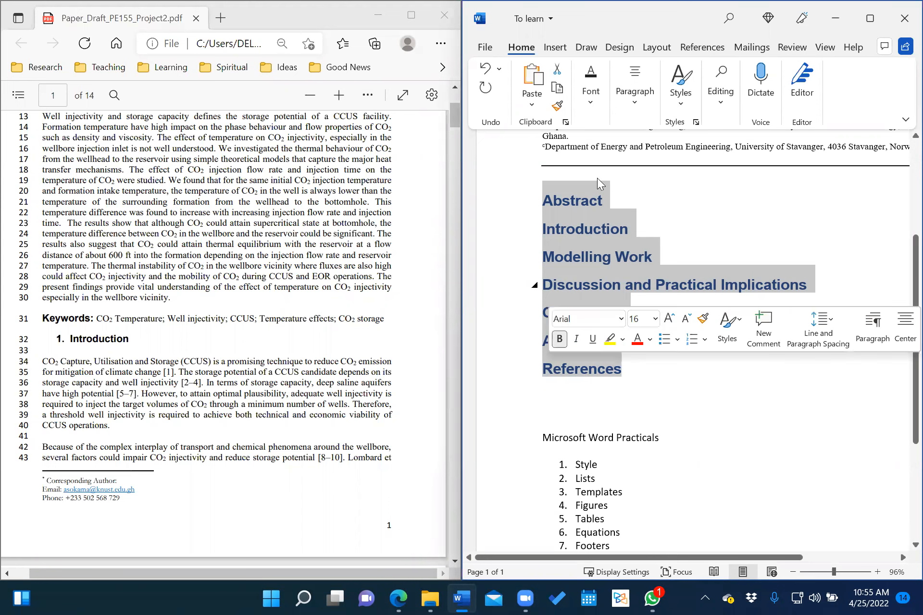
# Change the selected headings' font size from 16 to 13 pt.
pyautogui.click(592, 98)
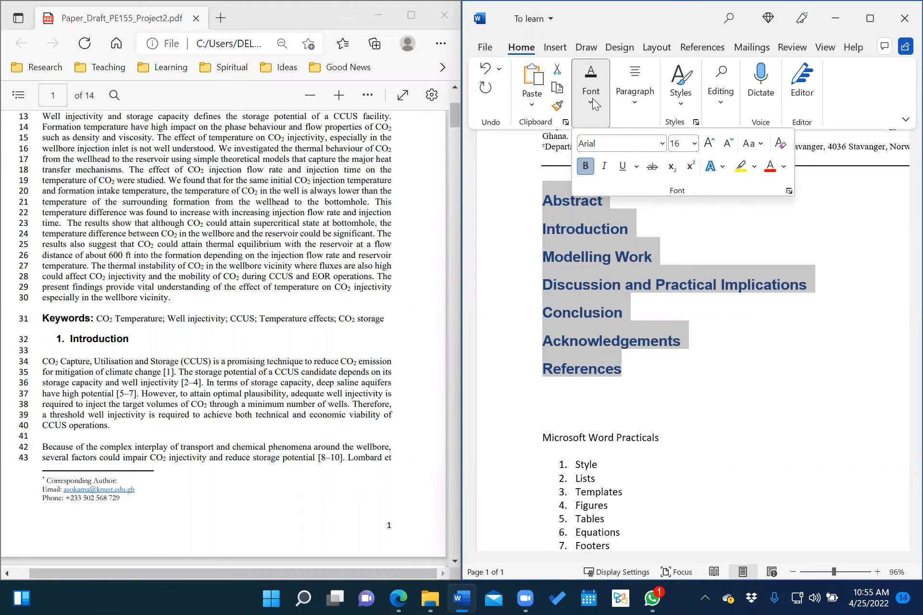
pyautogui.click(694, 145)
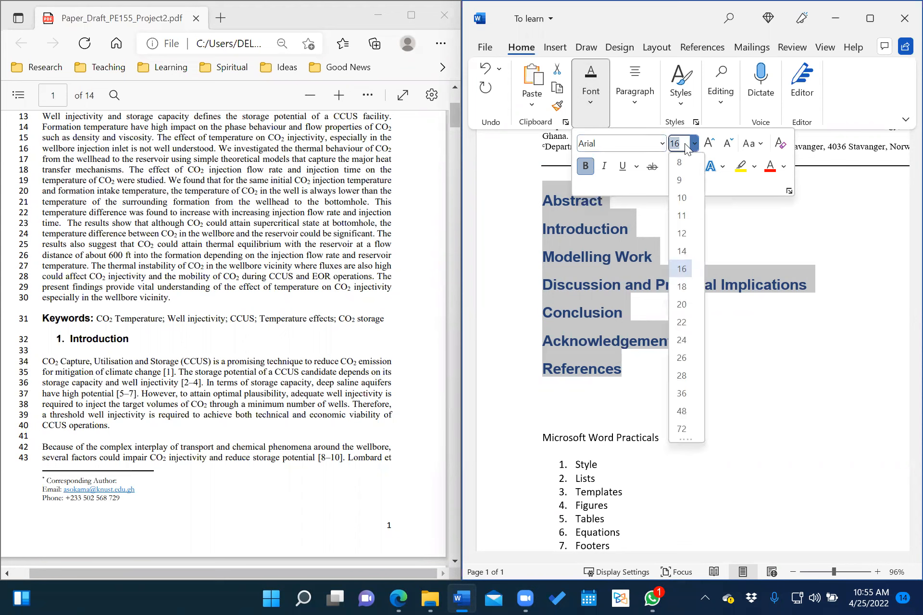
pyautogui.press('BackSpace')
pyautogui.press('BackSpace')
pyautogui.write('13')
pyautogui.press('Return')
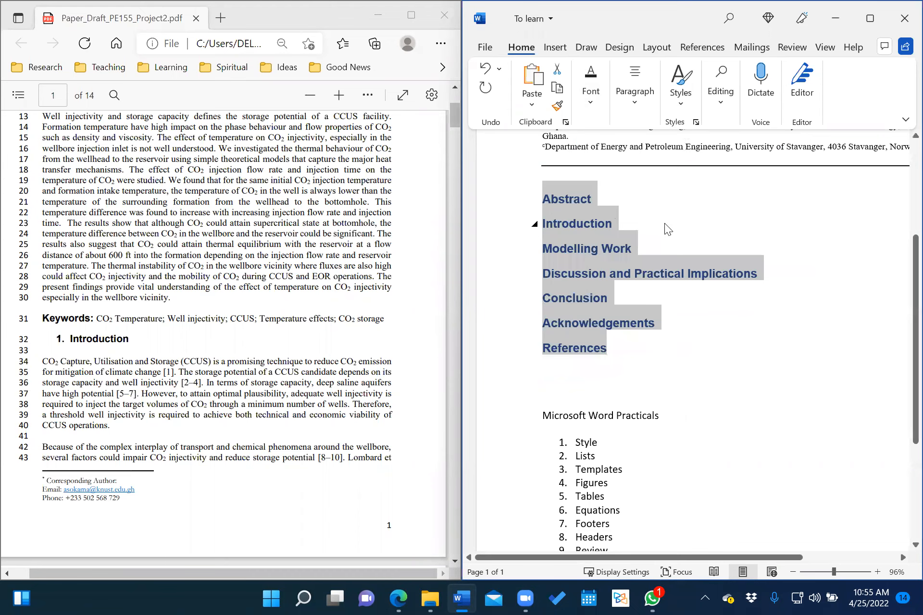
# Set the headings' font colour to Automatic black instead of blue.
pyautogui.click(591, 102)
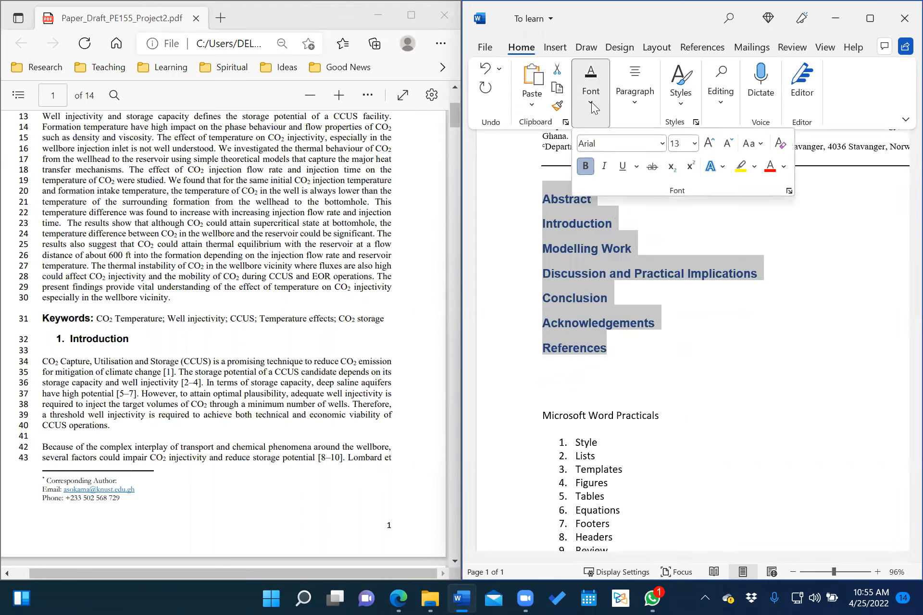
pyautogui.click(783, 168)
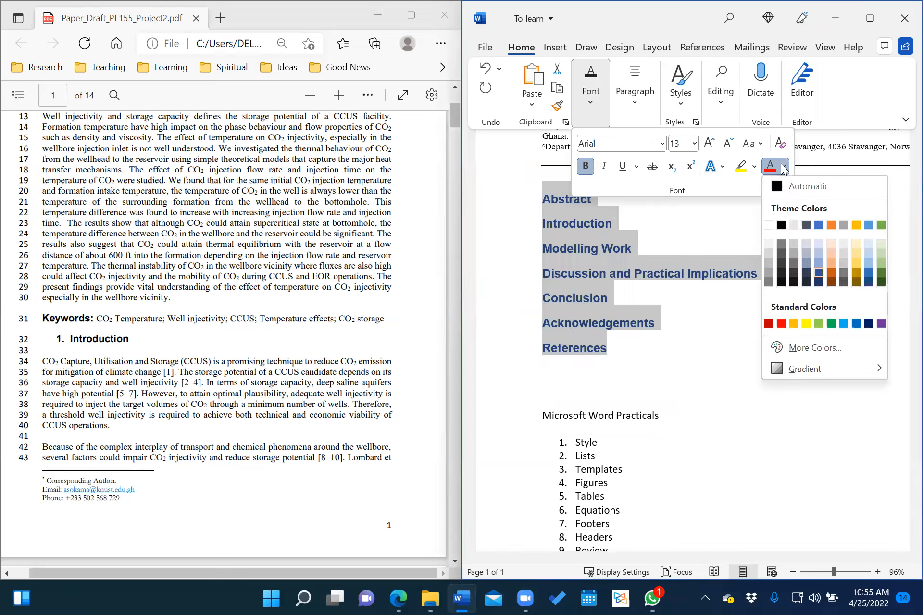
pyautogui.click(793, 189)
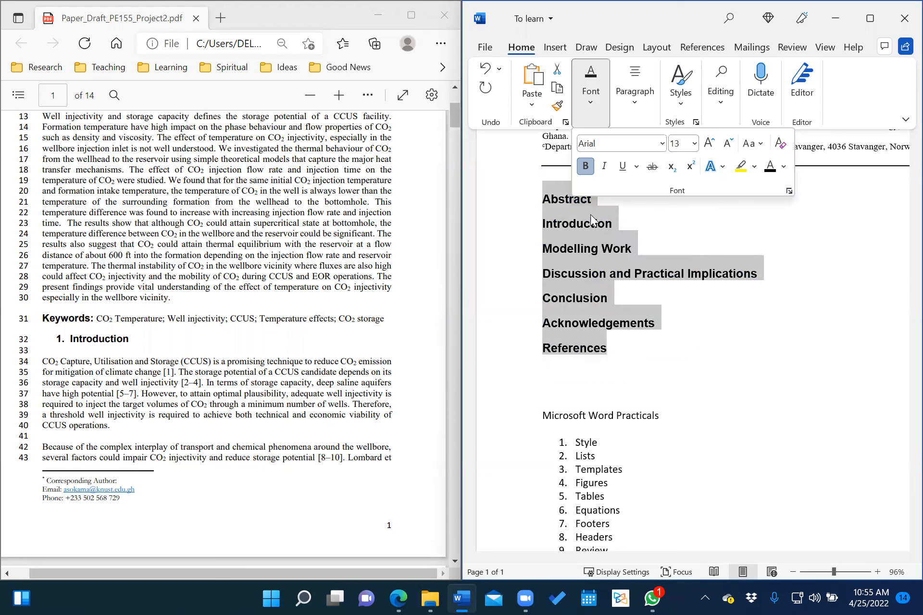
pyautogui.click(614, 262)
pyautogui.click(583, 238)
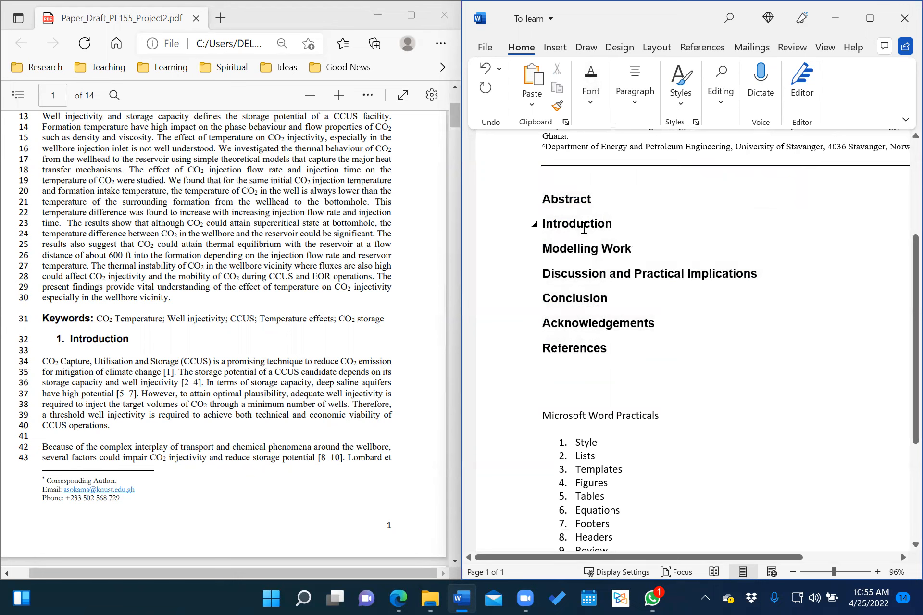
# Number the headings Introduction through References by typing '1.' to '6.' before each.
pyautogui.scroll(2, 138, 350)
pyautogui.scroll(-2, 139, 350)
pyautogui.scroll(-2, 138, 350)
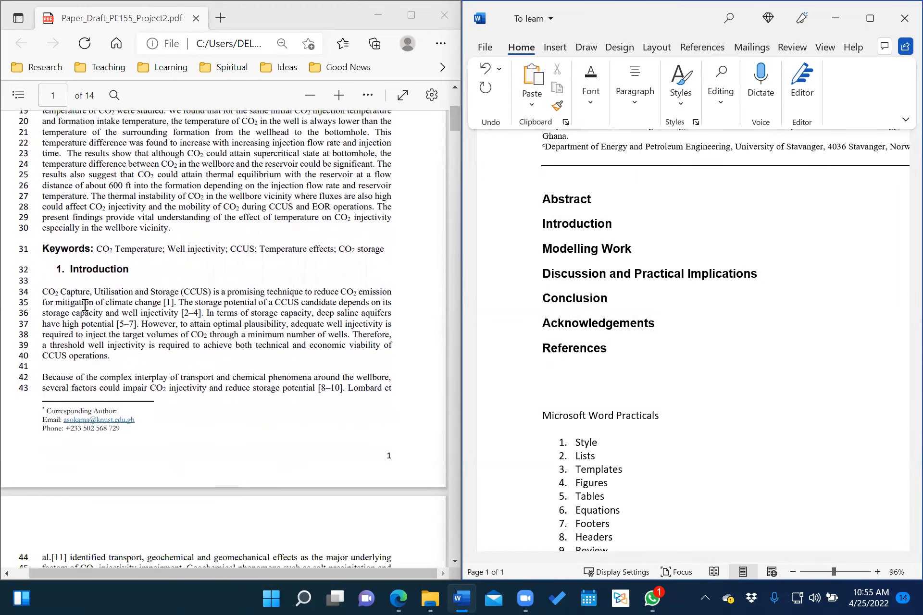
pyautogui.scroll(3, 198, 307)
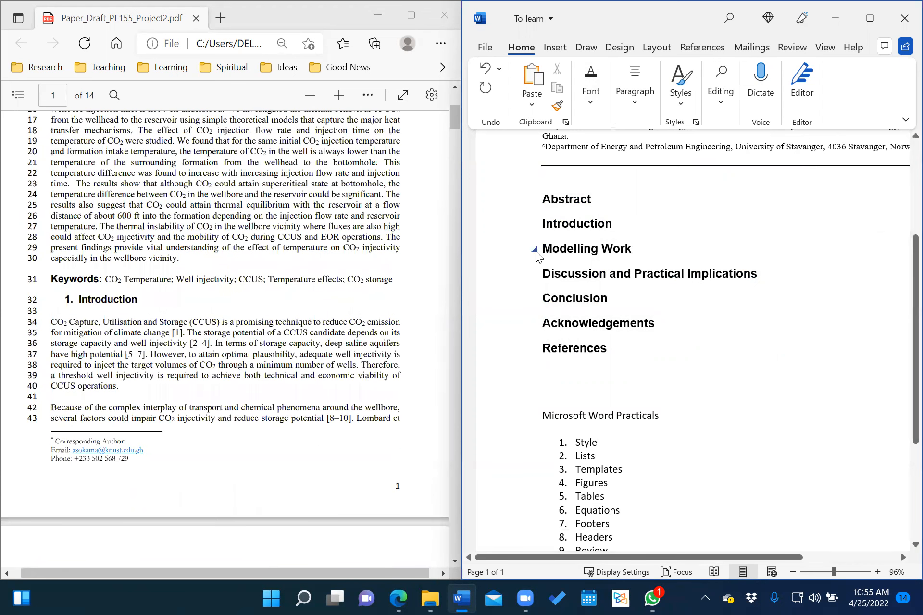
pyautogui.write('1.')
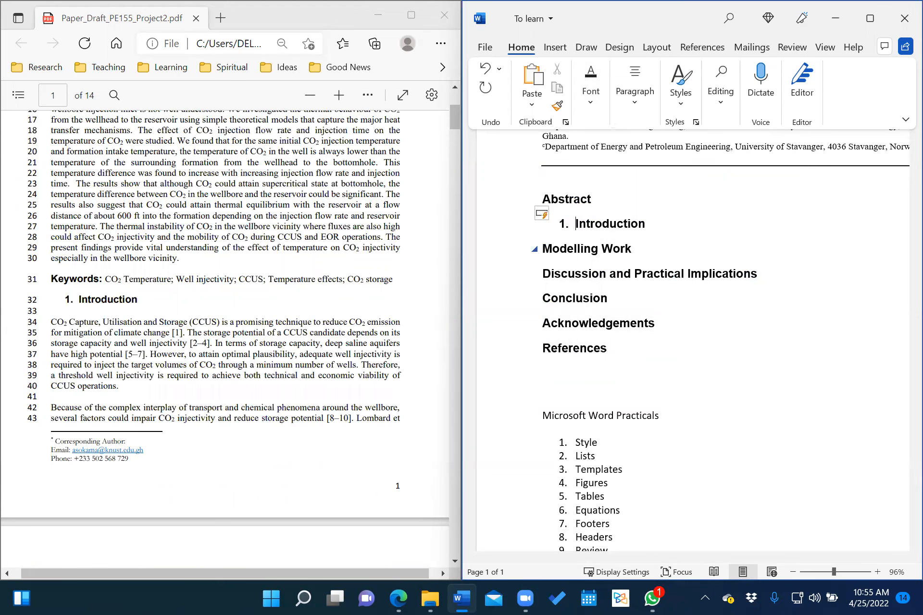
pyautogui.click(542, 249)
pyautogui.write('2')
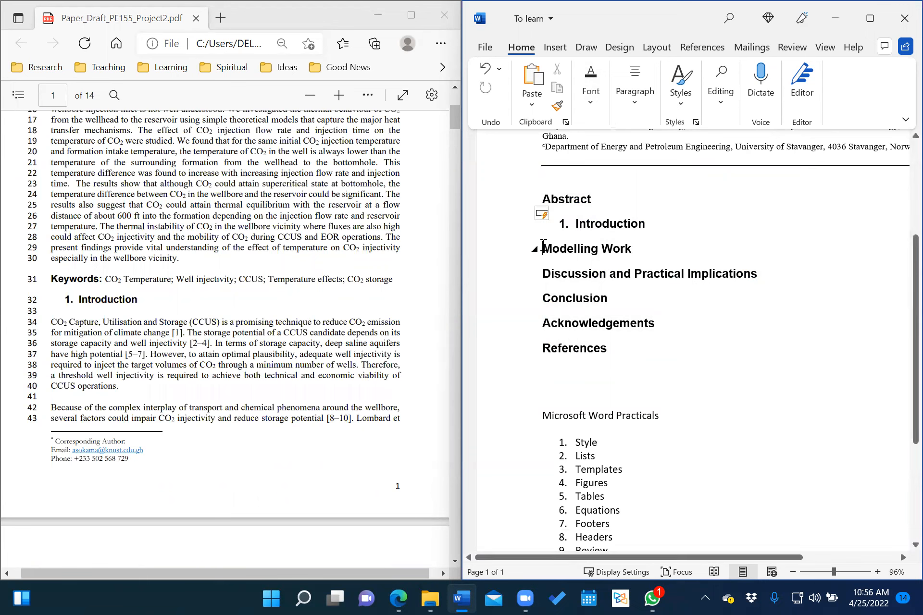
pyautogui.write('.')
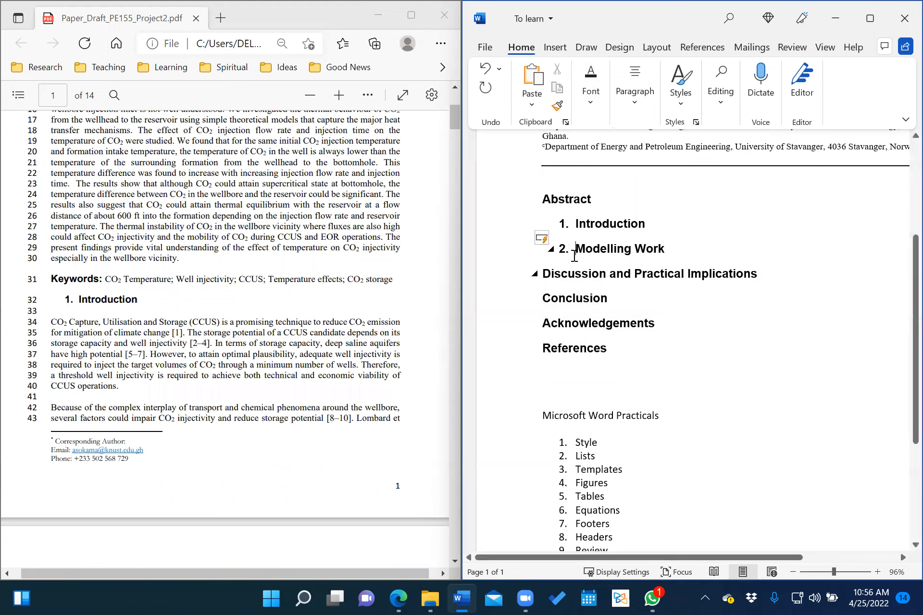
pyautogui.click(544, 272)
pyautogui.write('3.')
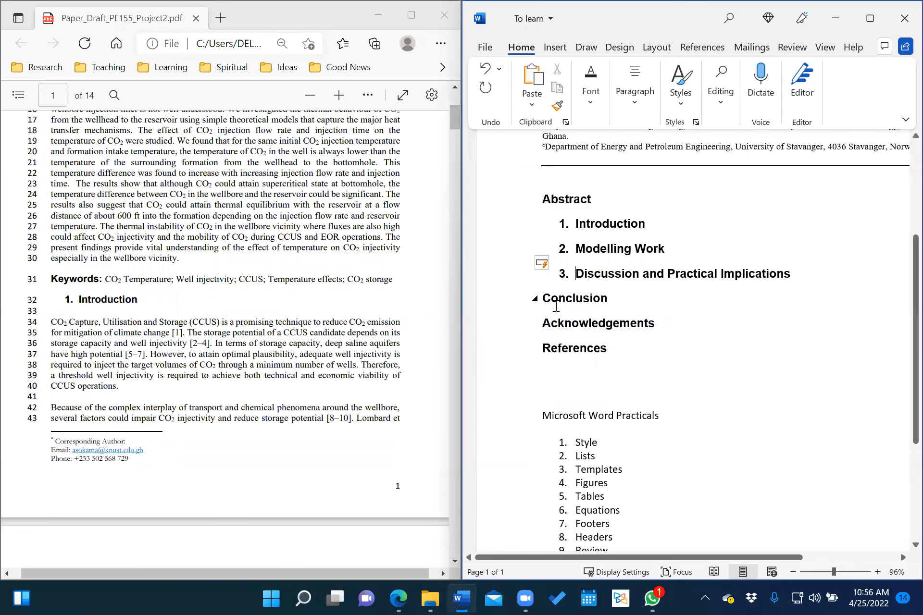
pyautogui.click(545, 298)
pyautogui.write('4.')
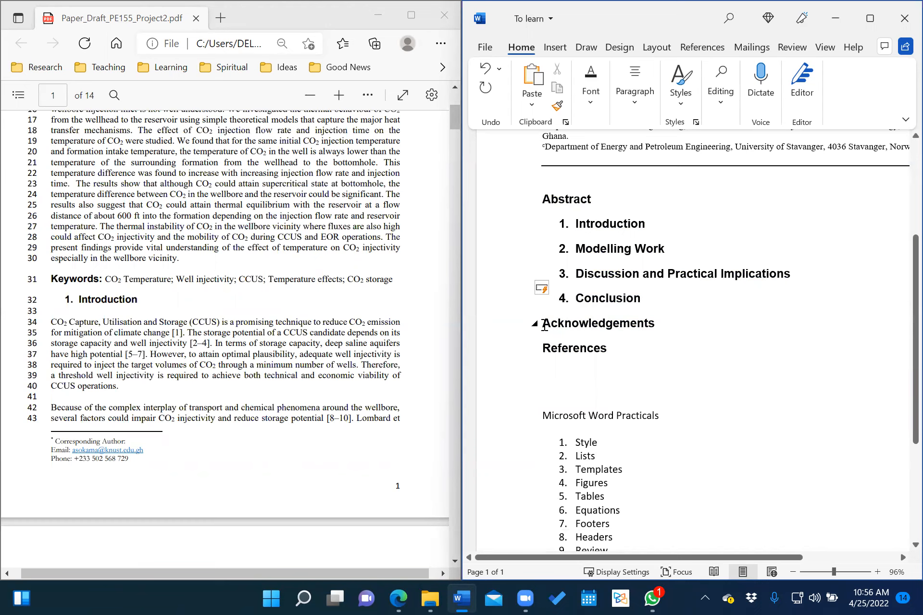
pyautogui.click(543, 323)
pyautogui.write('5.')
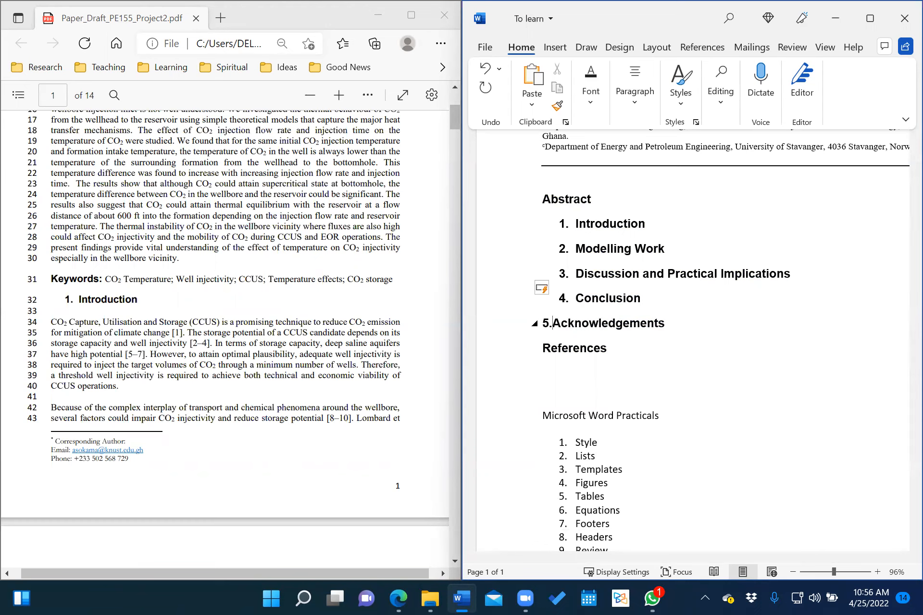
pyautogui.click(544, 348)
pyautogui.write('6')
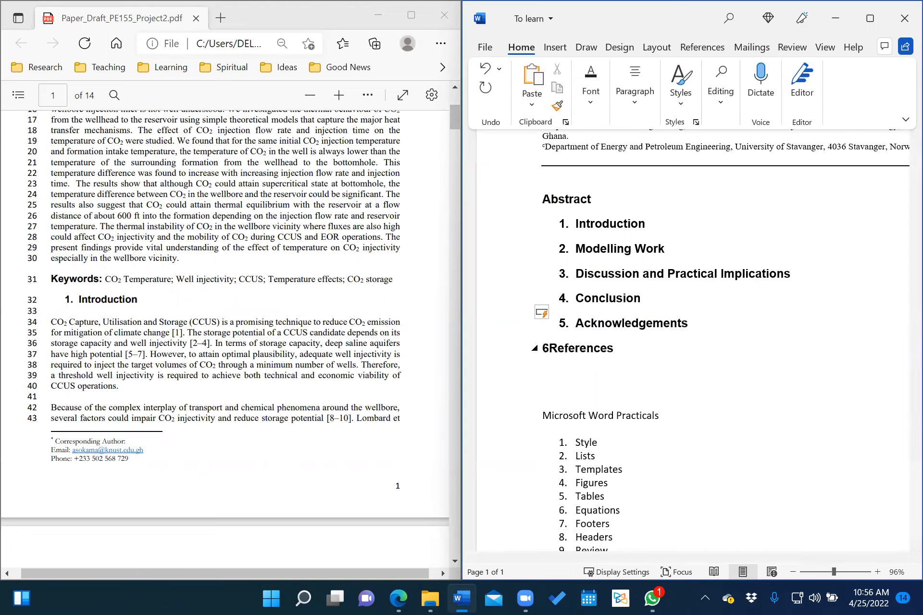
pyautogui.write('.')
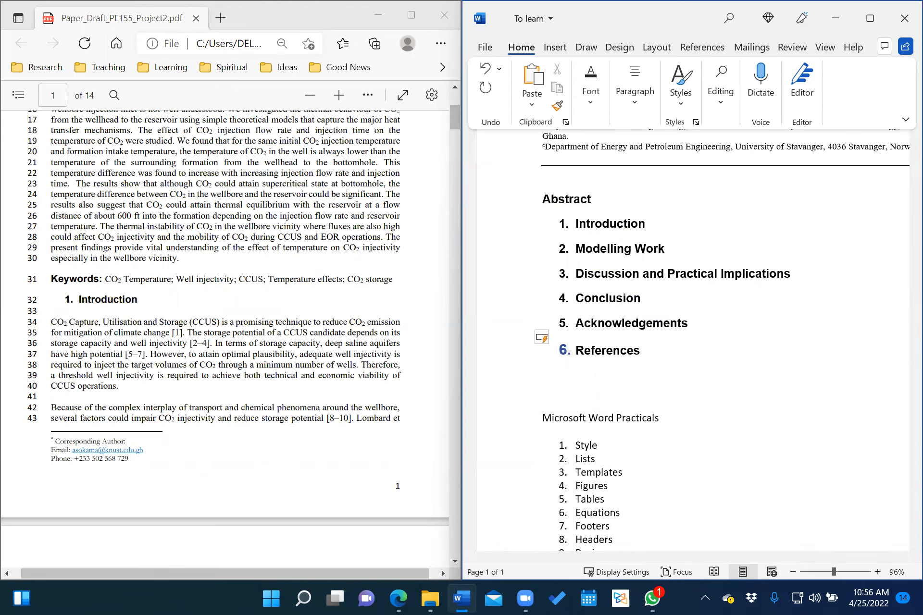
# Make the References heading's number 6 black like the other numbers.
pyautogui.moveTo(646, 349); pyautogui.dragTo(555, 356)
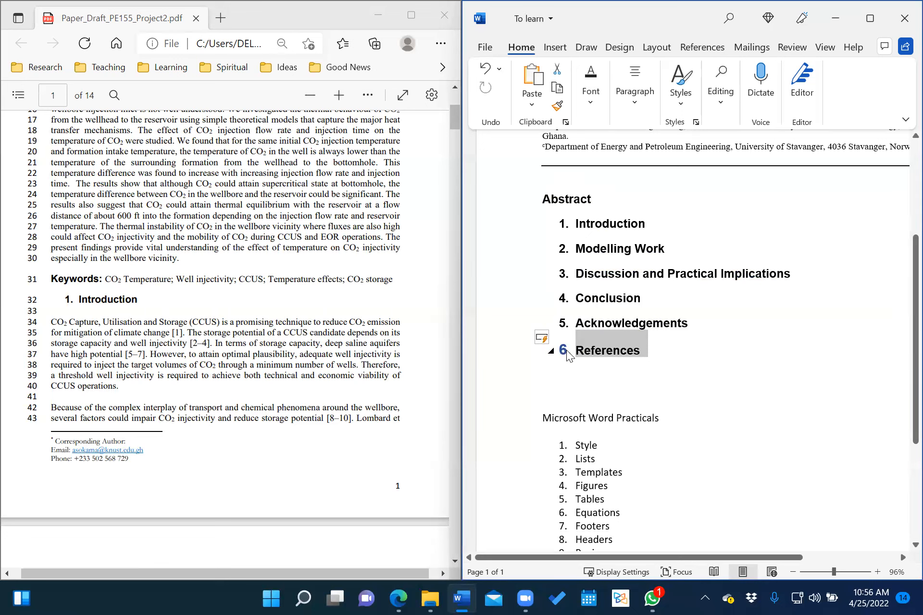
pyautogui.click(588, 106)
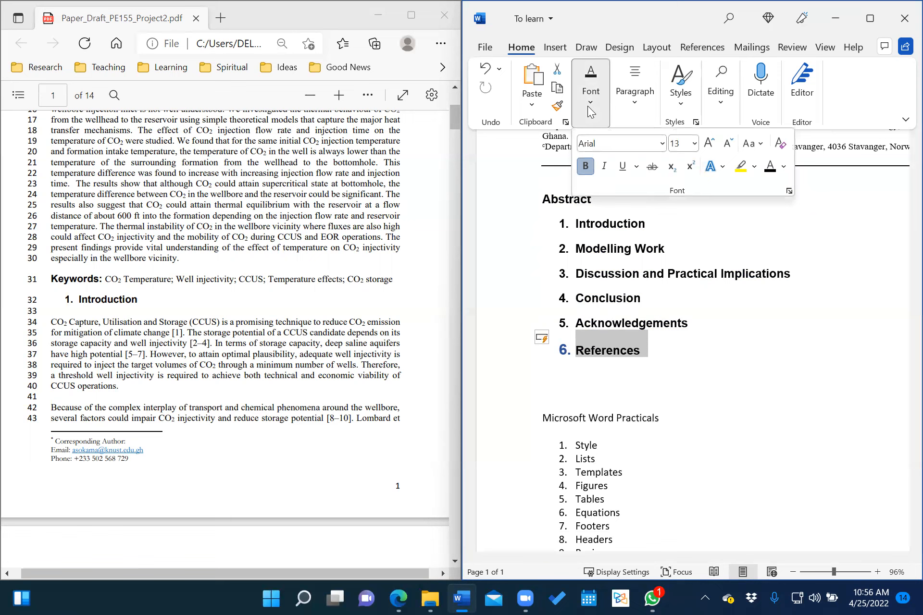
pyautogui.click(769, 167)
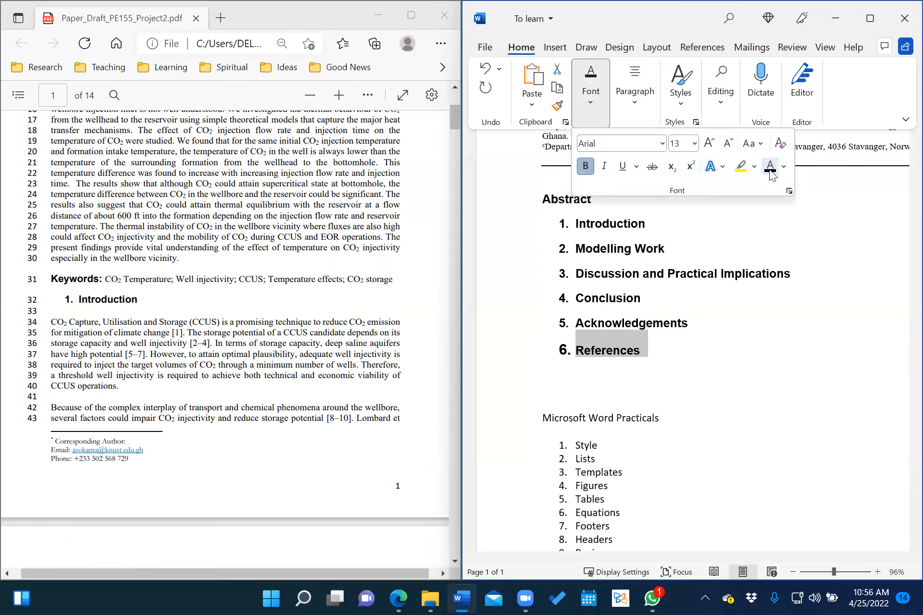
pyautogui.press('Escape')
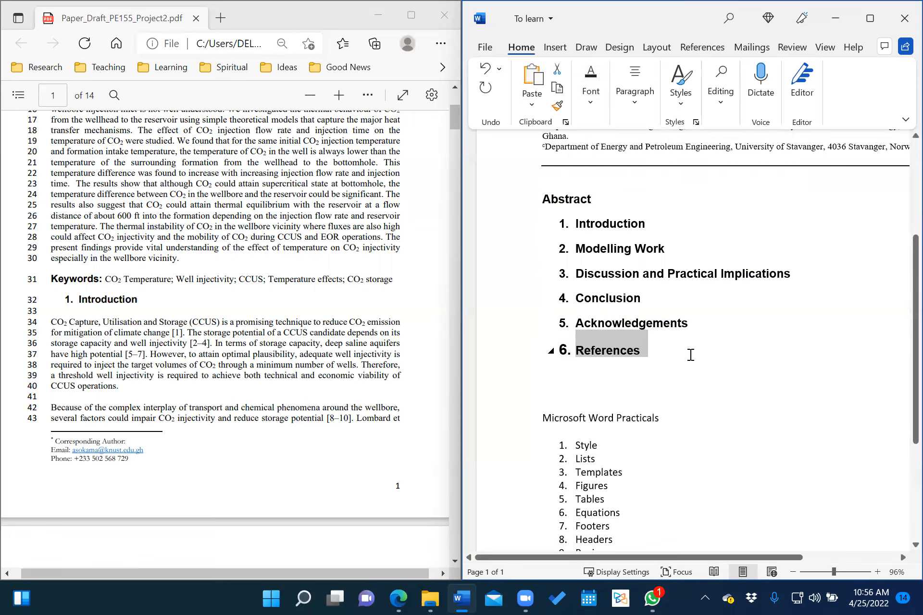
pyautogui.click(691, 356)
# Insert an empty line below the Abstract heading.
pyautogui.scroll(4, 667, 354)
pyautogui.scroll(-4, 667, 354)
pyautogui.hscroll(1, 666, 353)
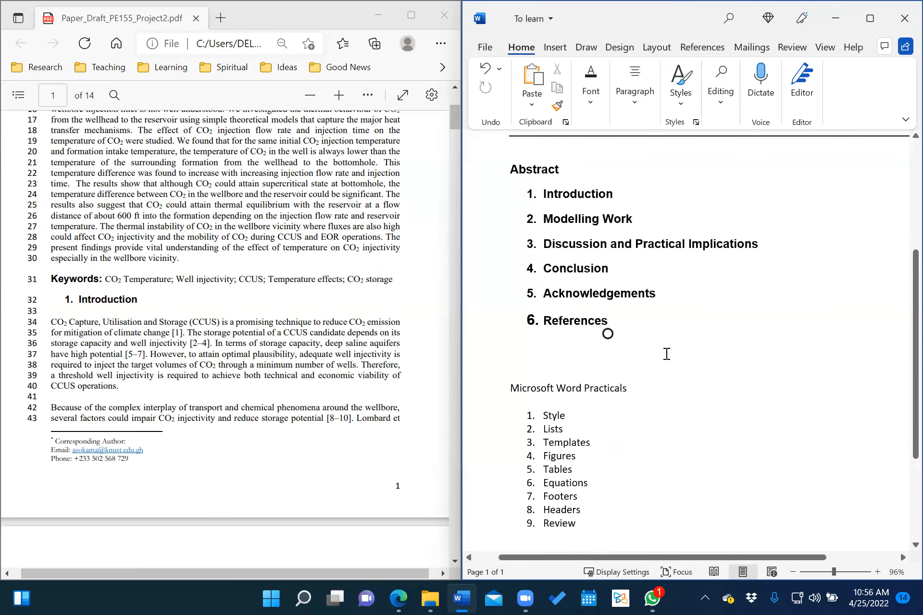
pyautogui.scroll(2, 627, 236)
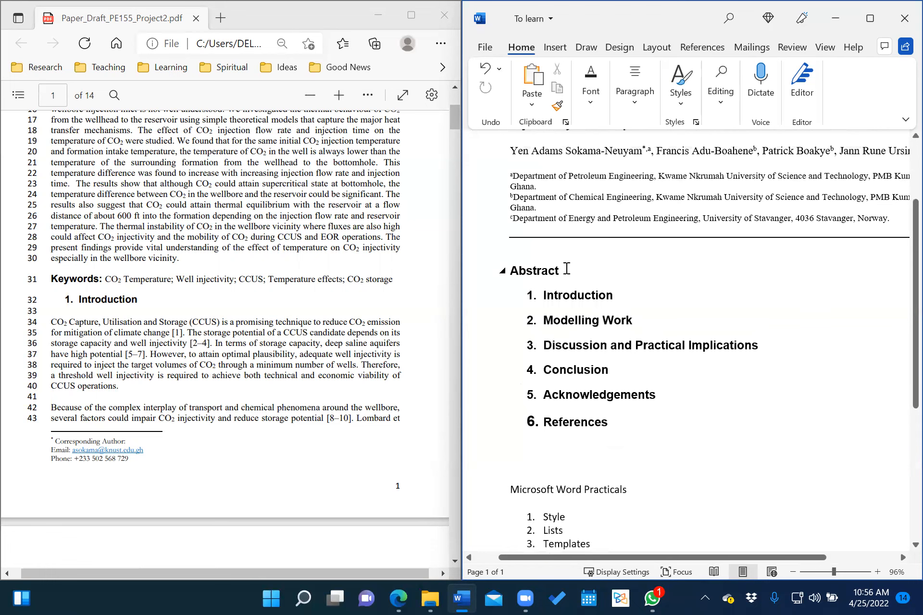
pyautogui.press('Return')
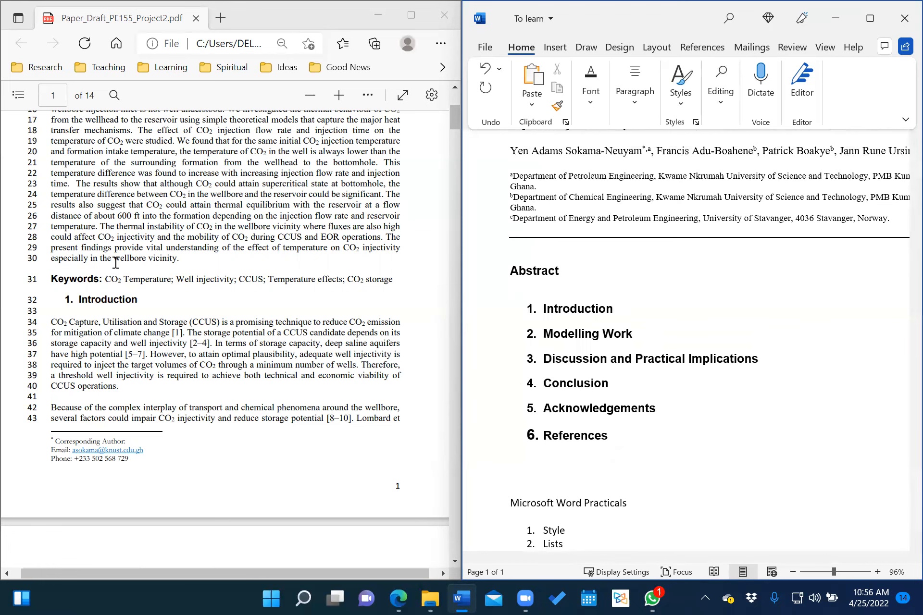
pyautogui.scroll(1, 217, 275)
pyautogui.scroll(3, 217, 275)
pyautogui.scroll(1, 233, 155)
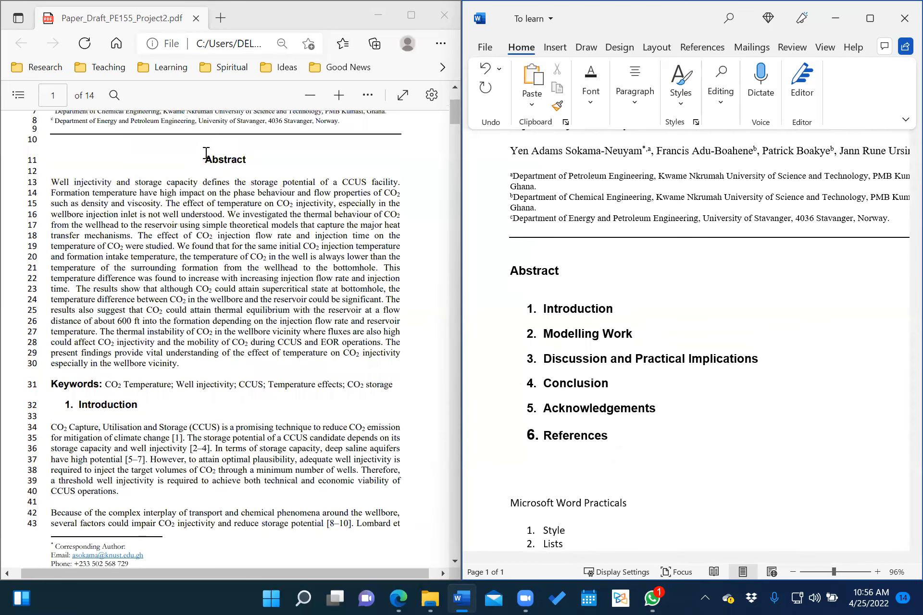
# Centre-align the Abstract heading, then insert a blank line after it for the abstract text.
pyautogui.click(511, 271)
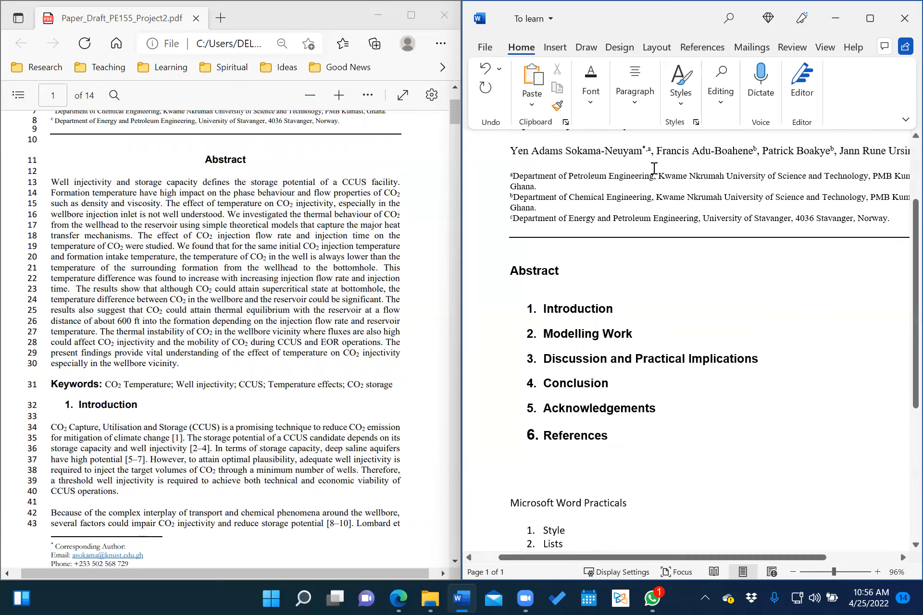
pyautogui.click(598, 102)
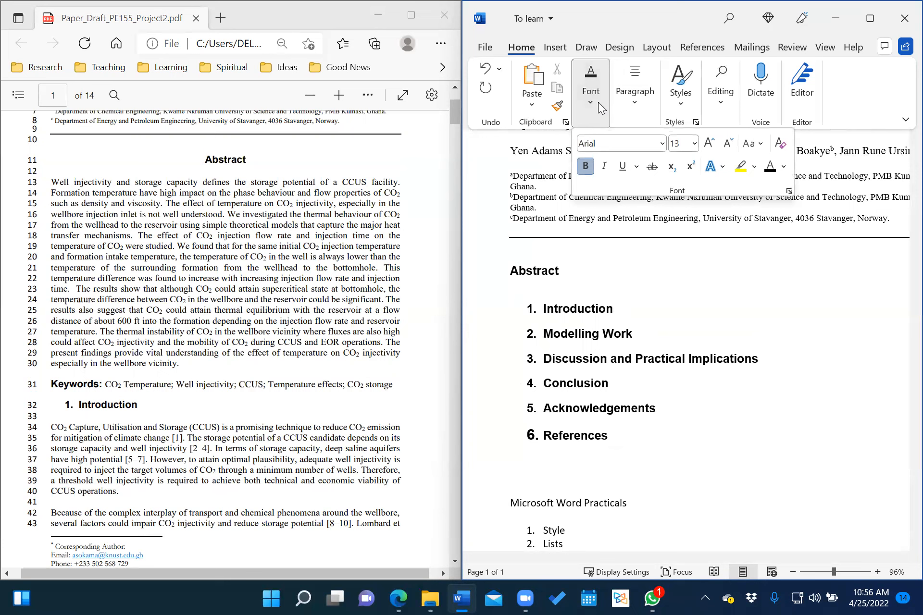
pyautogui.click(631, 96)
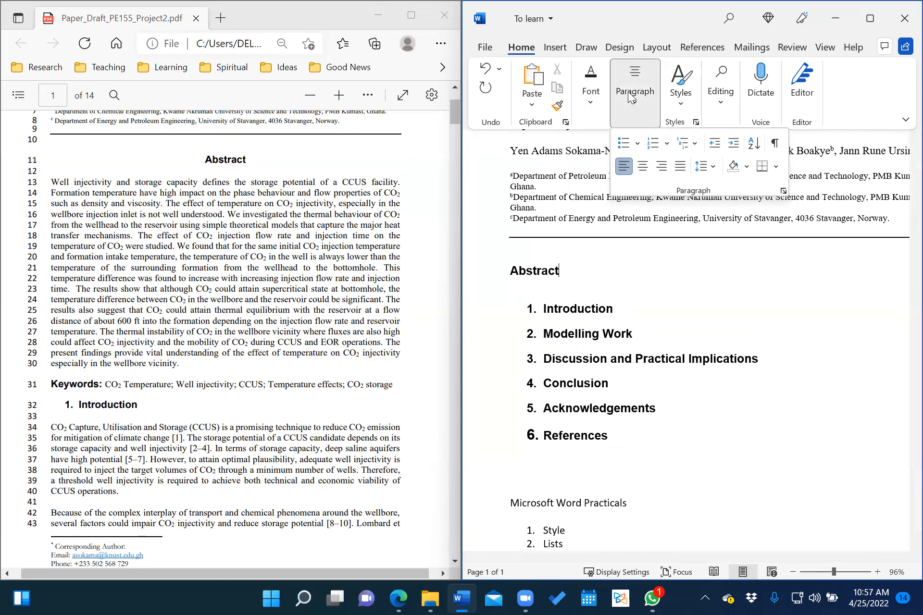
pyautogui.click(642, 168)
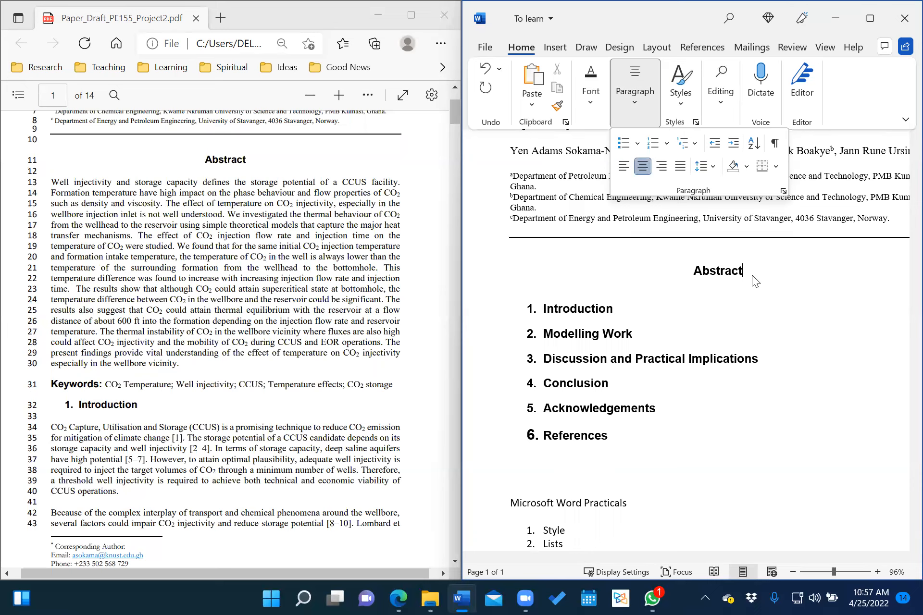
pyautogui.click(765, 227)
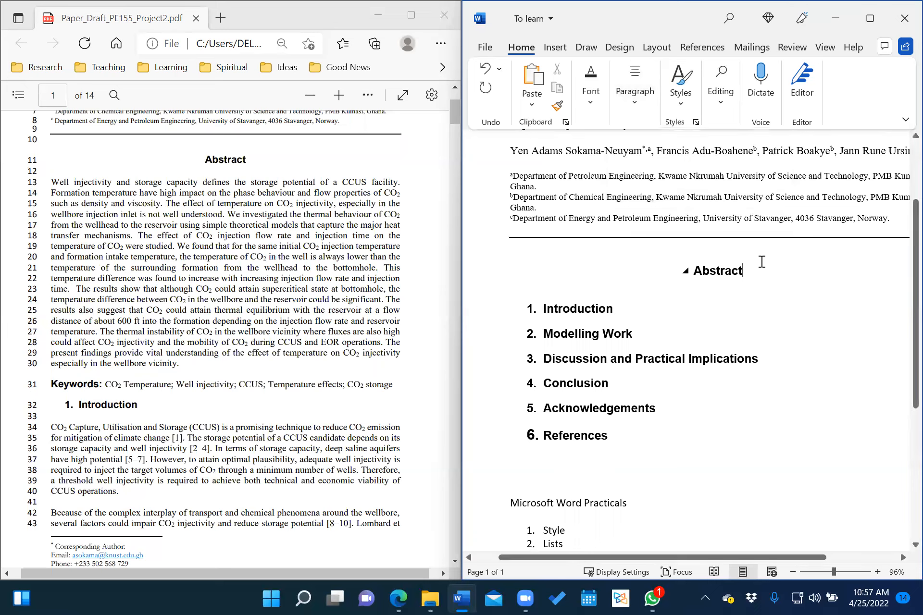
pyautogui.press('Return')
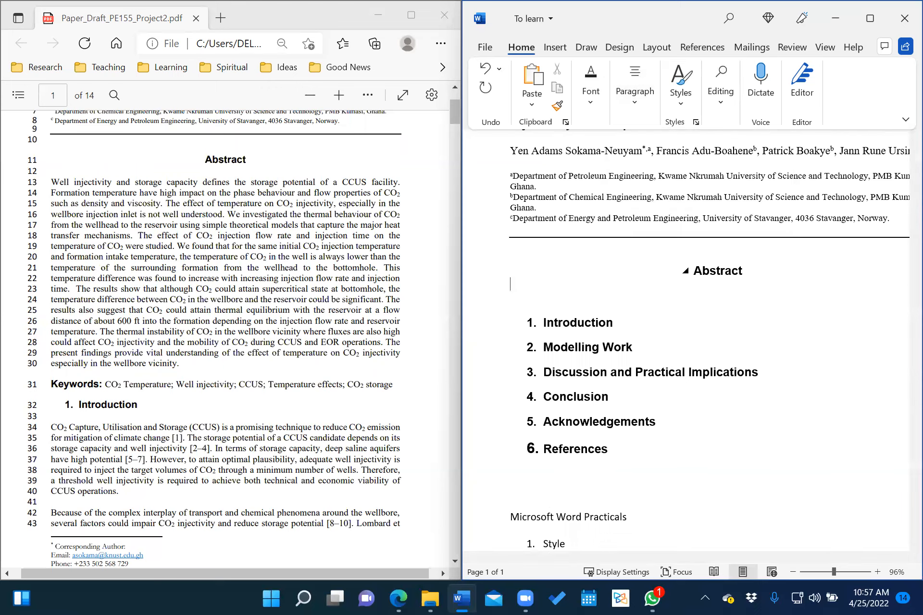
# Copy the abstract paragraph from the PDF draft in Edge.
pyautogui.click(53, 180)
pyautogui.moveTo(53, 180); pyautogui.dragTo(180, 365)
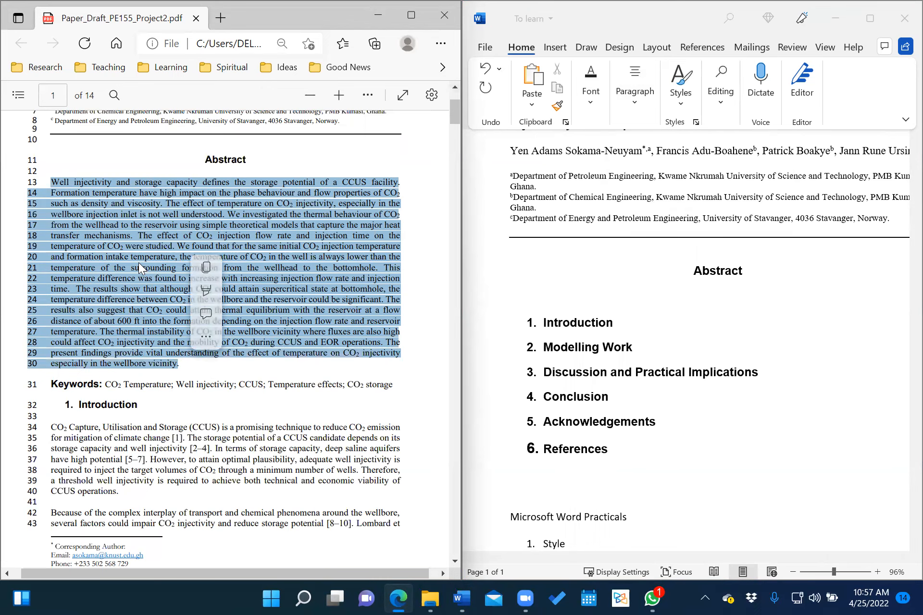
pyautogui.rightClick(139, 263)
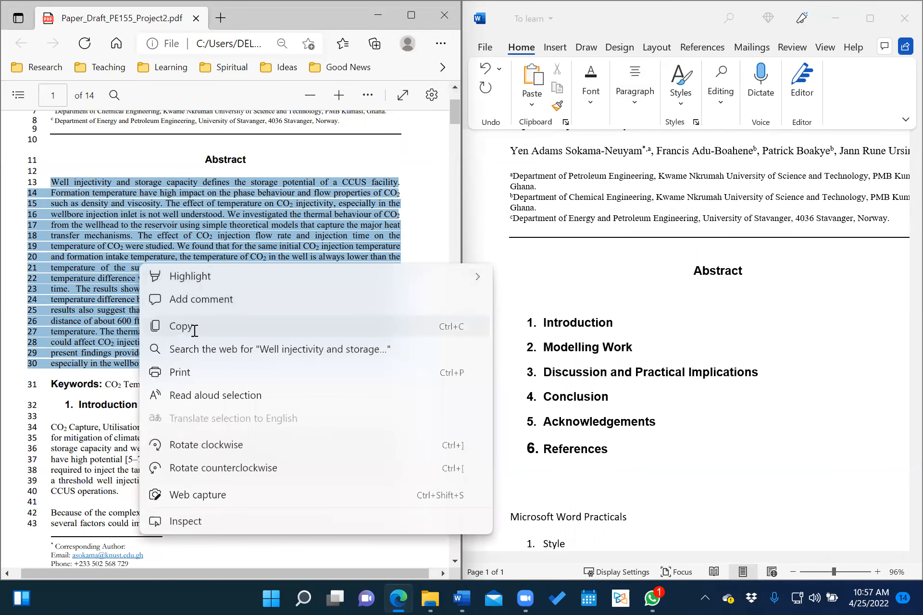
pyautogui.click(191, 327)
# Paste the abstract under Word's Abstract heading using Keep Text Only.
pyautogui.click(645, 295)
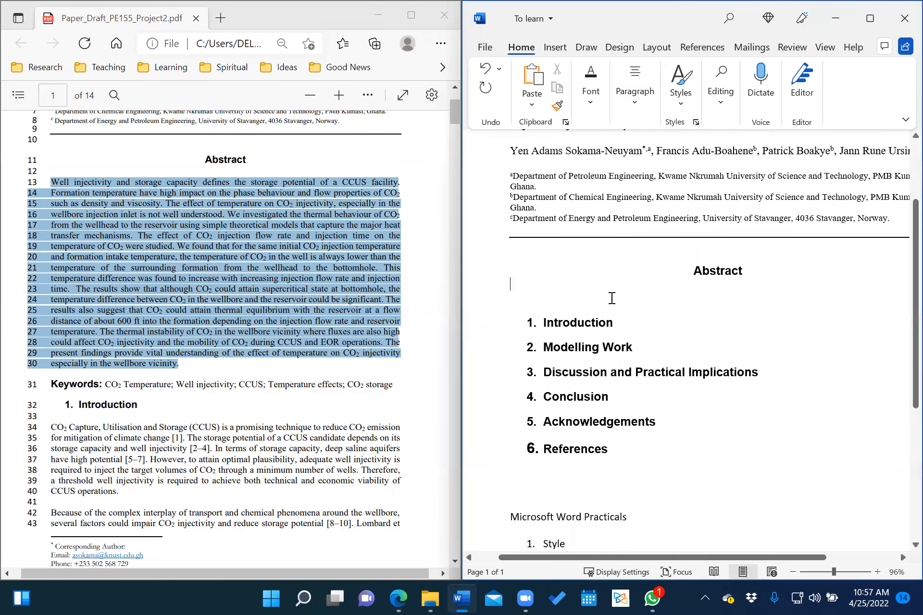
pyautogui.rightClick(513, 285)
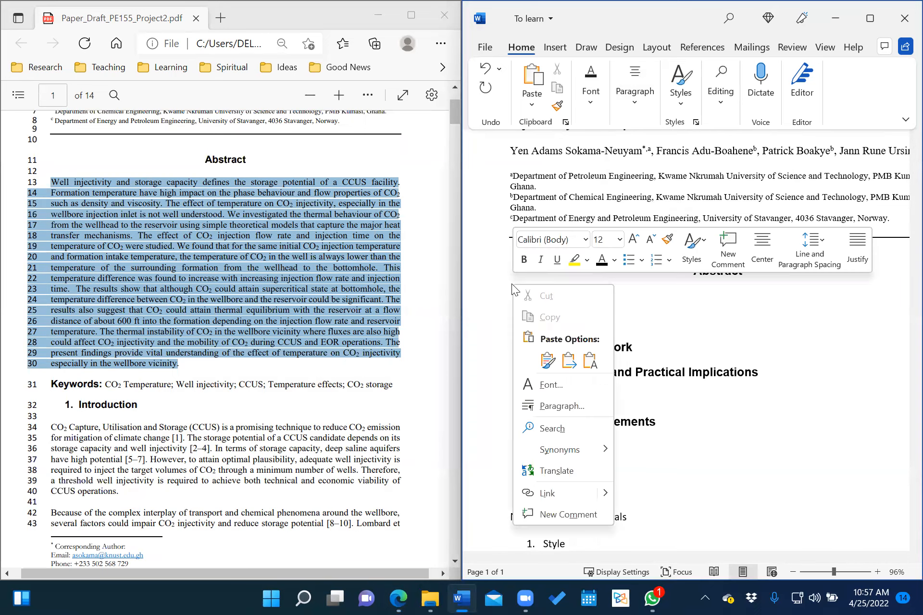
pyautogui.click(590, 361)
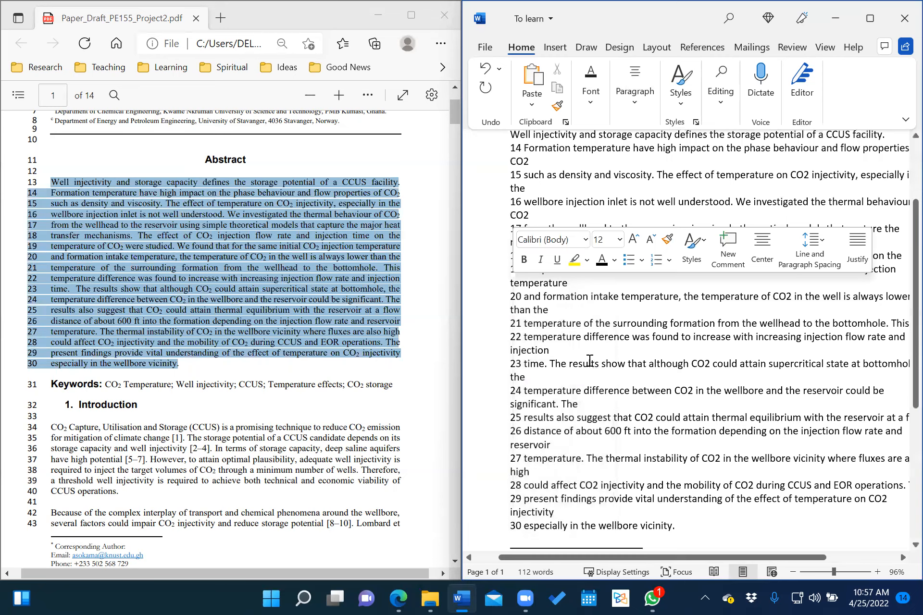
pyautogui.scroll(2, 681, 355)
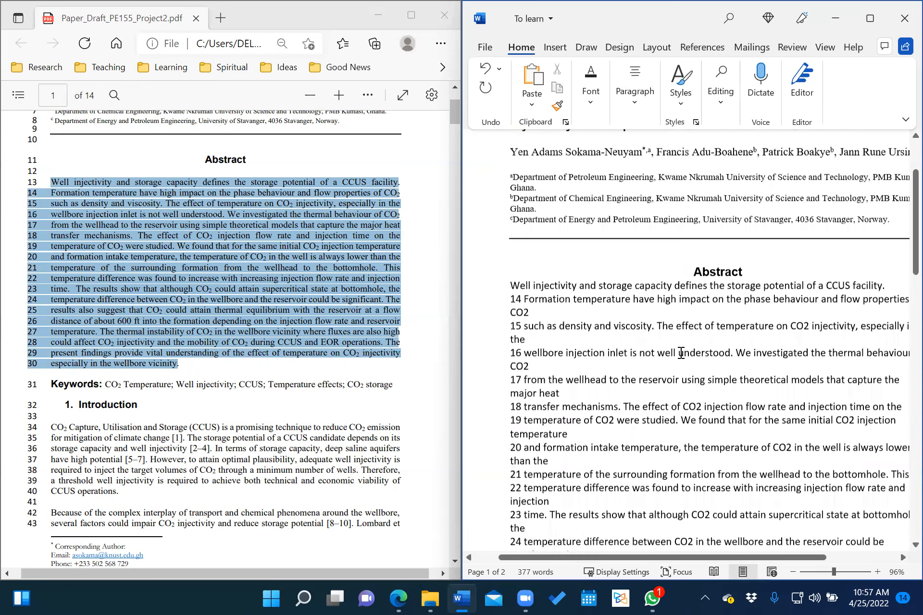
pyautogui.scroll(-1, 539, 295)
# Delete line numbers 14–21 from the pasted abstract, joining those lines together.
pyautogui.click(524, 281)
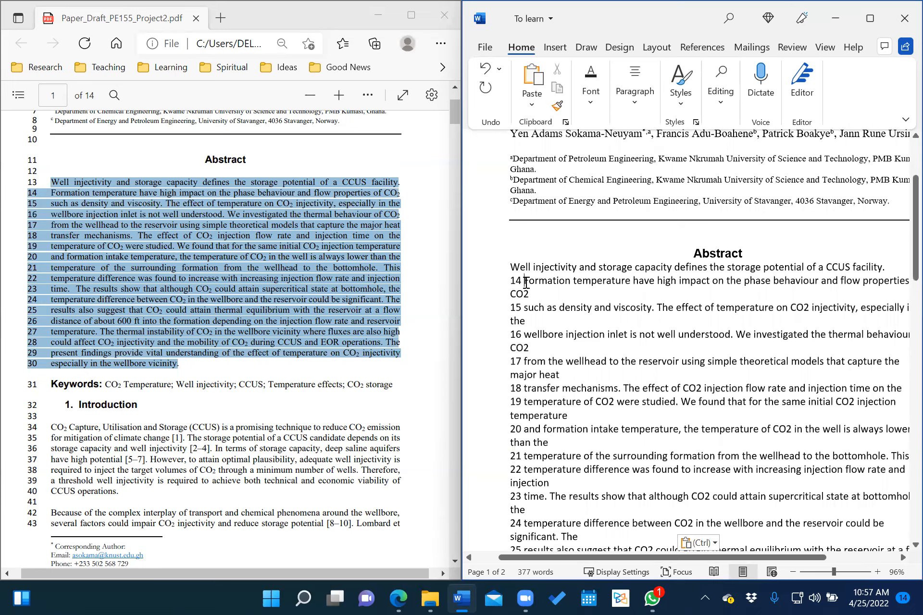
pyautogui.press('BackSpace')
pyautogui.press('BackSpace')
pyautogui.press('BackSpace')
pyautogui.press('BackSpace')
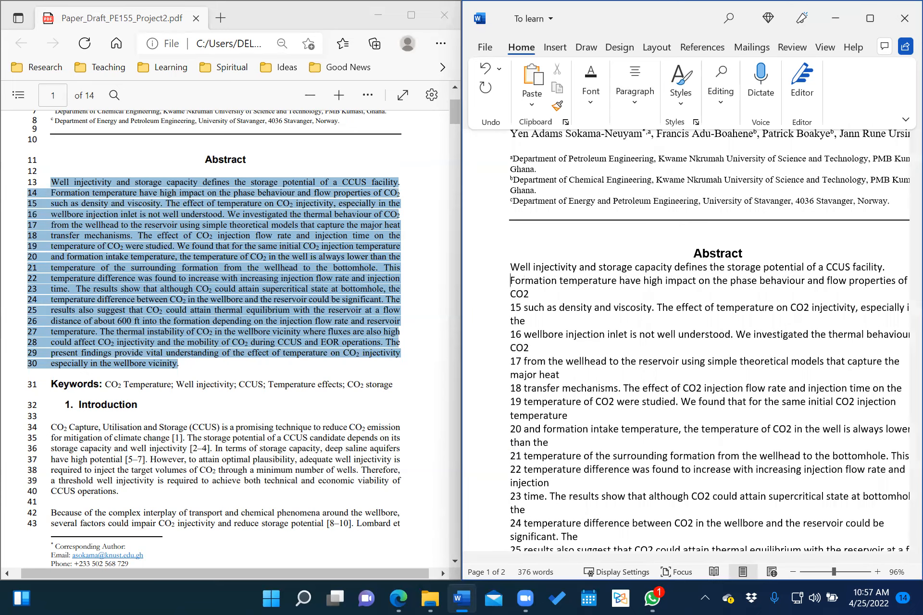
pyautogui.press('Return')
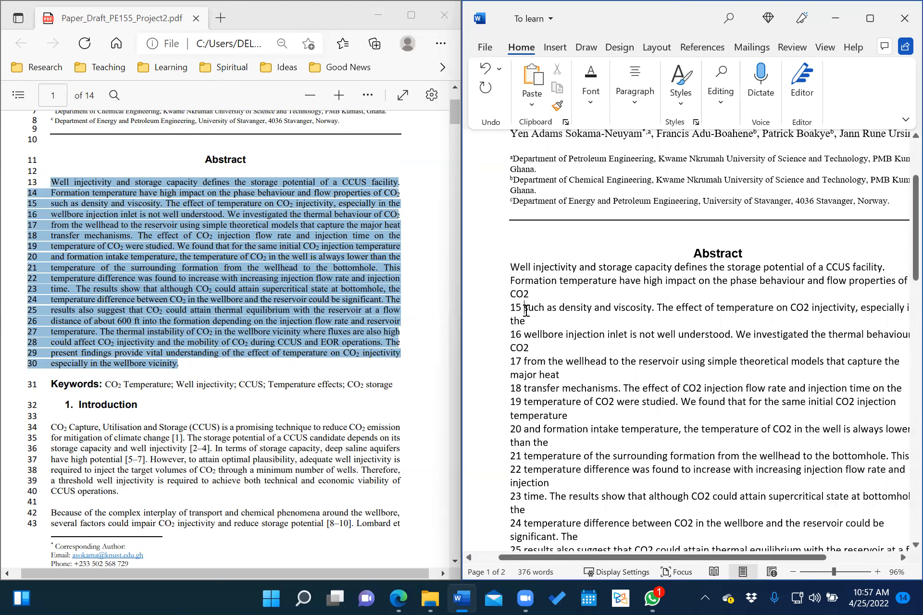
pyautogui.click(527, 308)
pyautogui.press('BackSpace')
pyautogui.press('BackSpace')
pyautogui.press('BackSpace')
pyautogui.press('BackSpace')
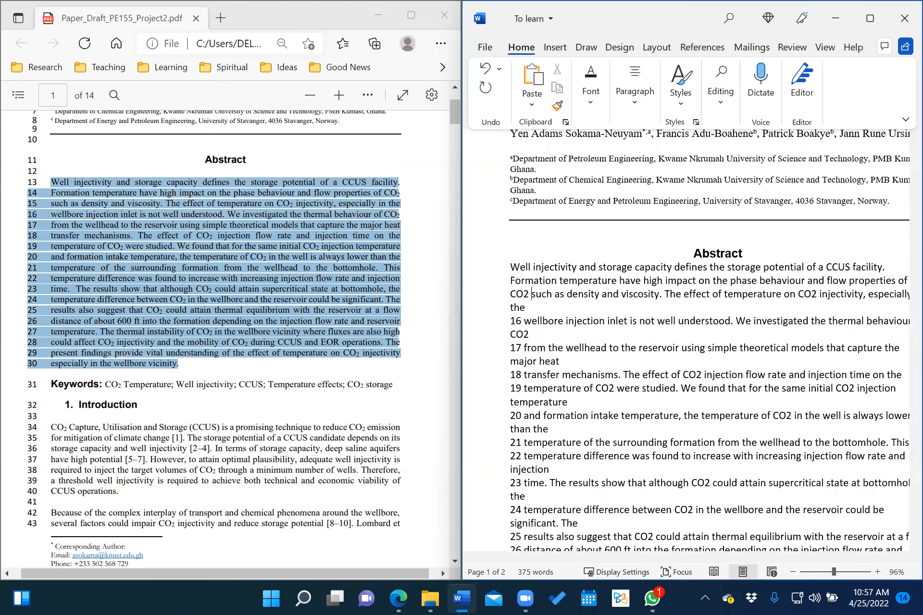
pyautogui.click(524, 321)
pyautogui.press('BackSpace')
pyautogui.press('BackSpace')
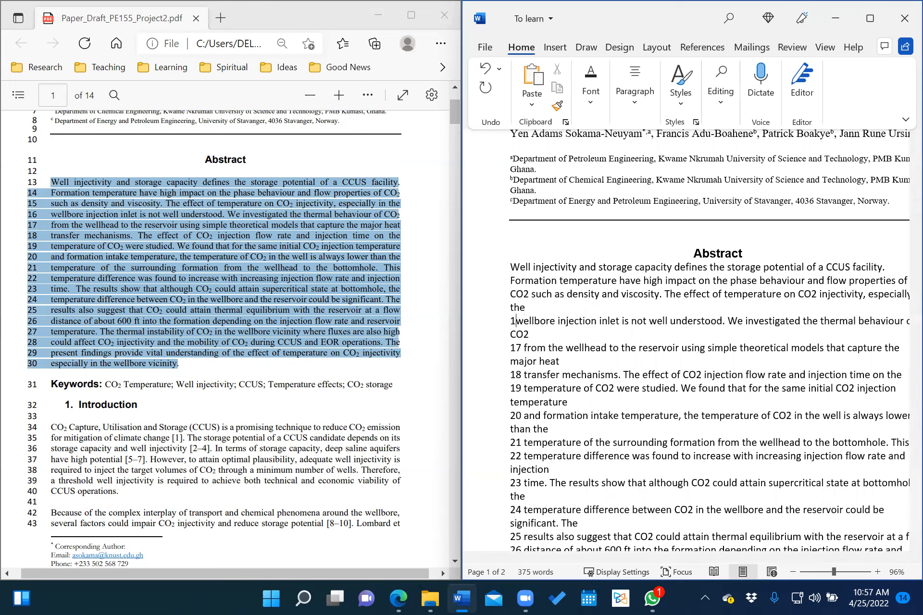
pyautogui.press('BackSpace')
pyautogui.press('BackSpace')
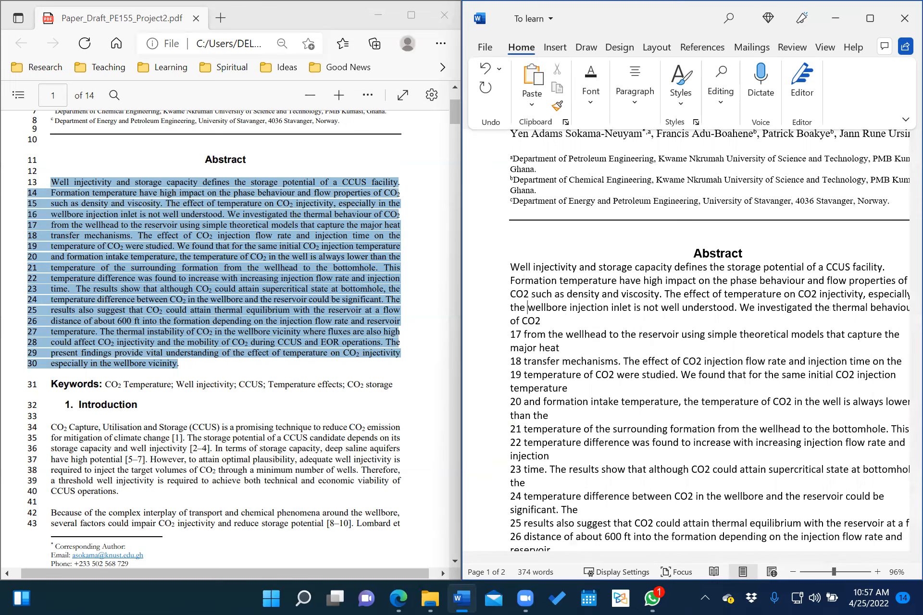
pyautogui.click(524, 335)
pyautogui.press('BackSpace')
pyautogui.press('BackSpace')
pyautogui.press('BackSpace')
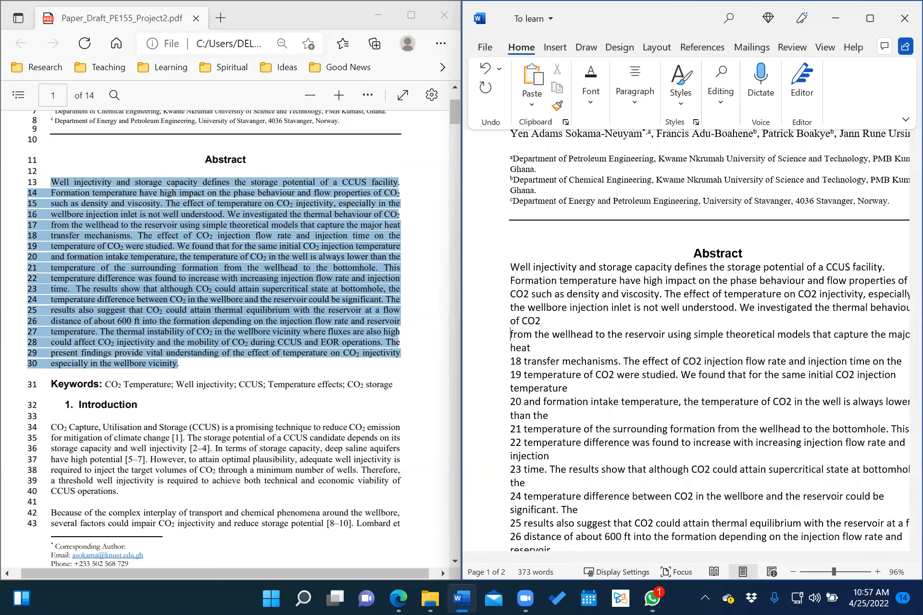
pyautogui.press('BackSpace')
pyautogui.click(523, 348)
pyautogui.press('BackSpace')
pyautogui.press('BackSpace')
pyautogui.press('BackSpace')
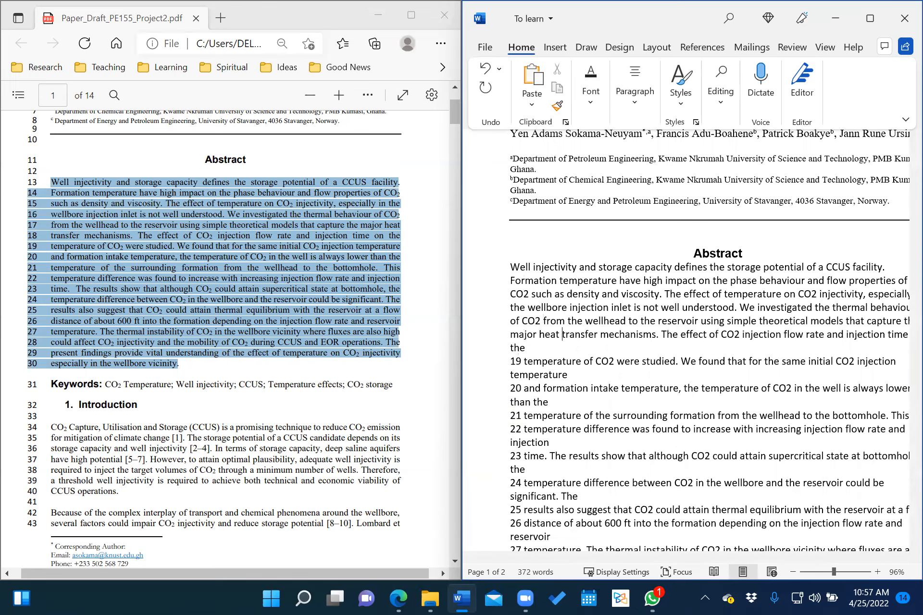
pyautogui.click(525, 361)
pyautogui.press('BackSpace')
pyautogui.press('BackSpace')
pyautogui.press('BackSpace')
pyautogui.press('BackSpace')
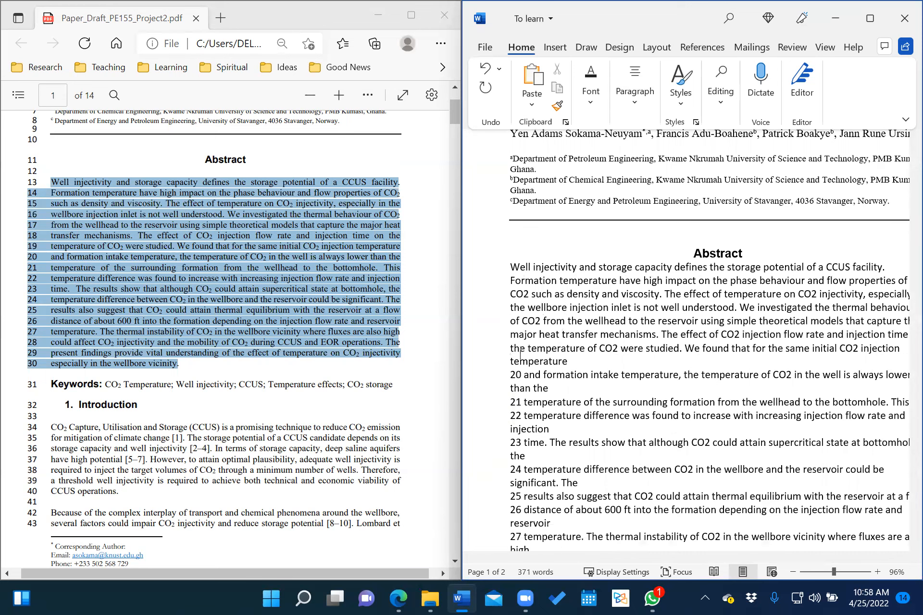
pyautogui.click(523, 378)
pyautogui.press('BackSpace')
pyautogui.press('BackSpace')
pyautogui.press('BackSpace')
pyautogui.press('BackSpace')
pyautogui.press('BackSpace')
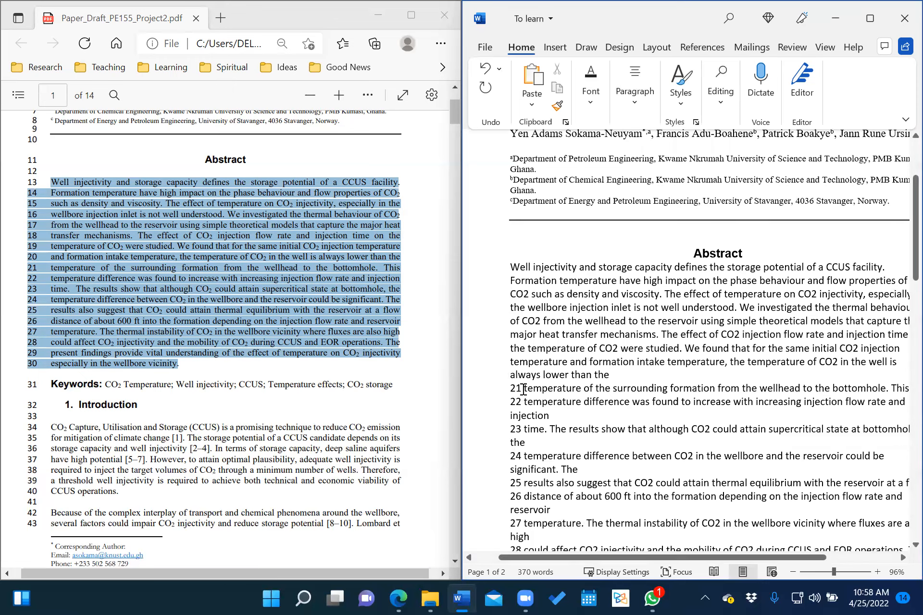
pyautogui.click(523, 390)
pyautogui.press('BackSpace')
pyautogui.press('BackSpace')
pyautogui.press('BackSpace')
pyautogui.press('BackSpace')
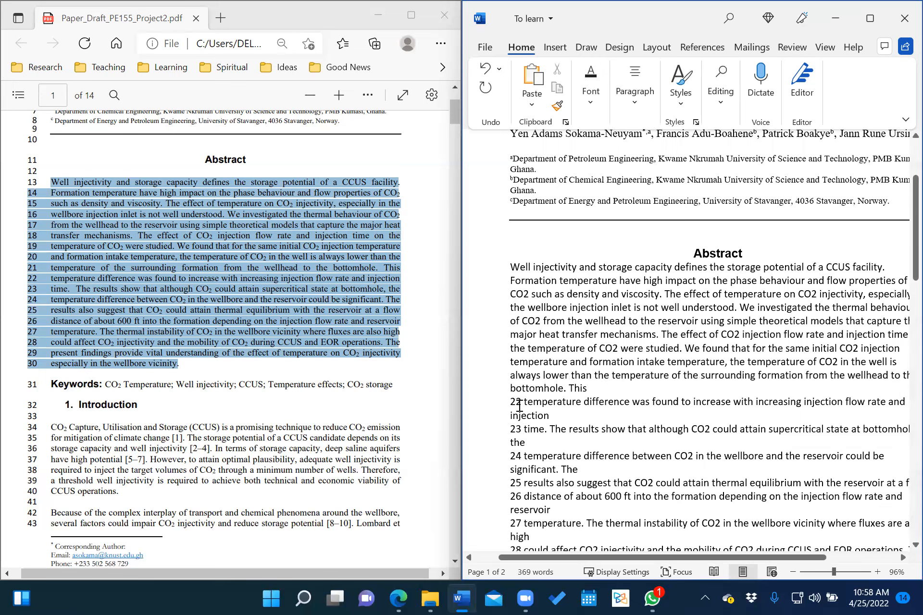
# Delete line numbers 22–30, merging the rest of the abstract into one paragraph.
pyautogui.click(526, 402)
pyautogui.press('BackSpace')
pyautogui.press('BackSpace')
pyautogui.press('BackSpace')
pyautogui.press('BackSpace')
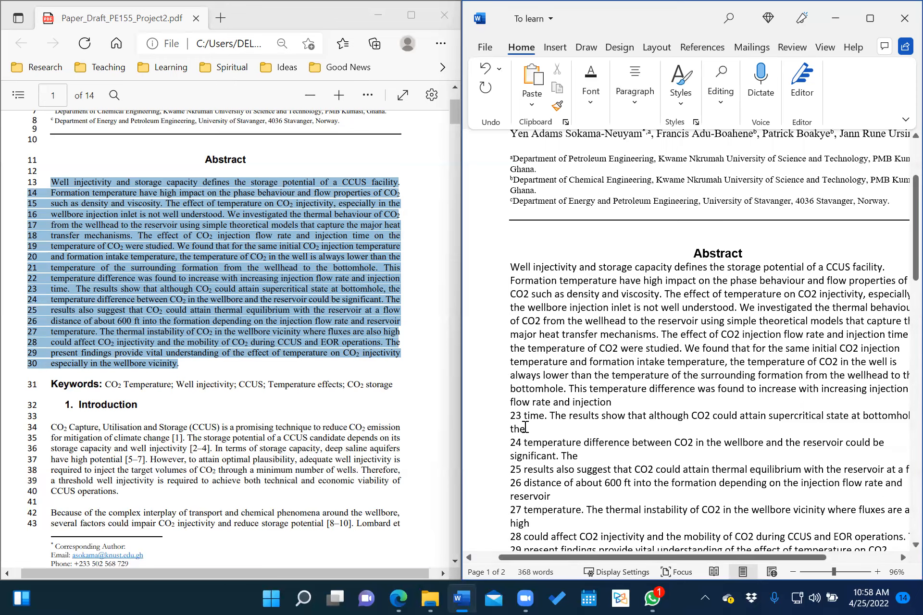
pyautogui.click(524, 417)
pyautogui.press('BackSpace')
pyautogui.press('BackSpace')
pyautogui.press('BackSpace')
pyautogui.press('BackSpace')
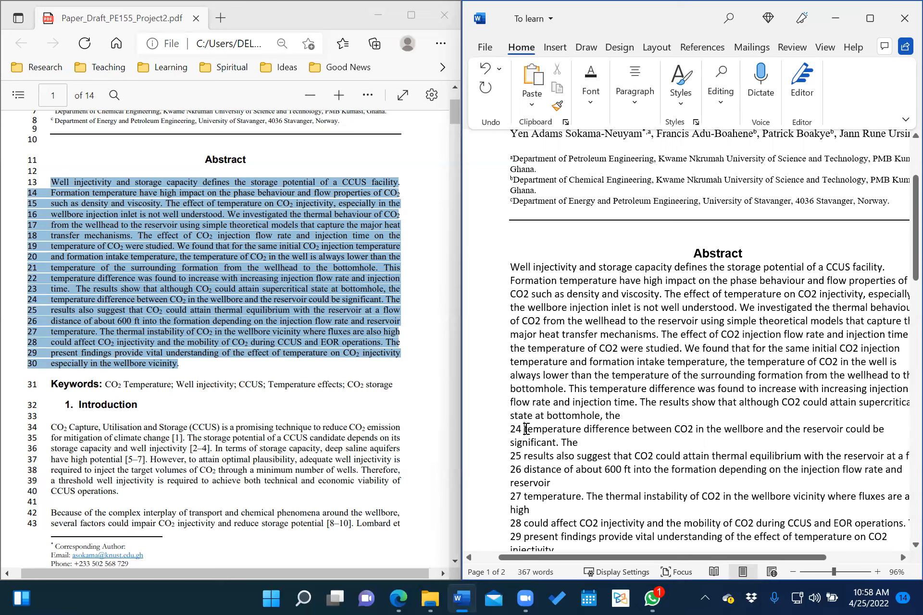
pyautogui.click(524, 429)
pyautogui.press('BackSpace')
pyautogui.press('BackSpace')
pyautogui.press('BackSpace')
pyautogui.press('BackSpace')
pyautogui.press('BackSpace')
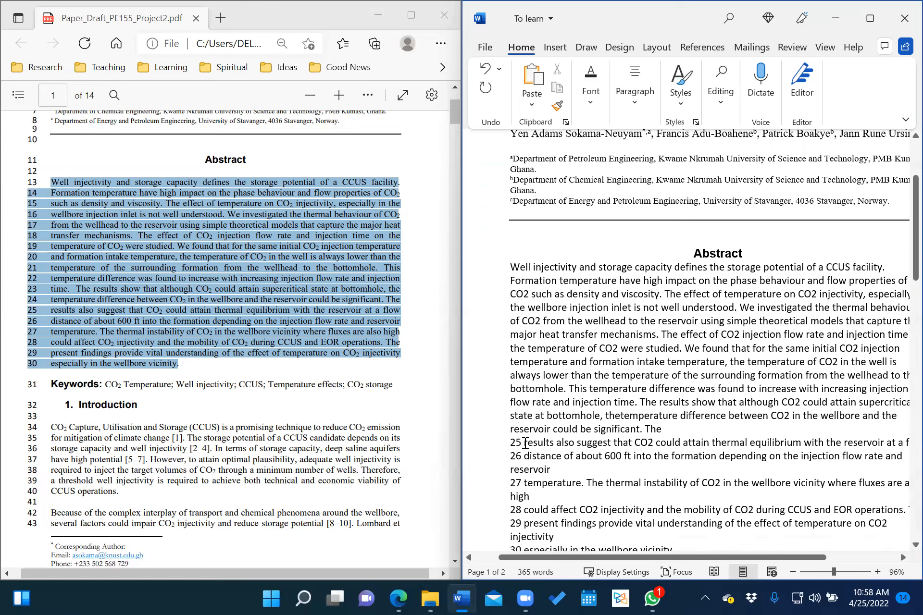
pyautogui.click(525, 443)
pyautogui.press('BackSpace')
pyautogui.press('BackSpace')
pyautogui.press('BackSpace')
pyautogui.press('BackSpace')
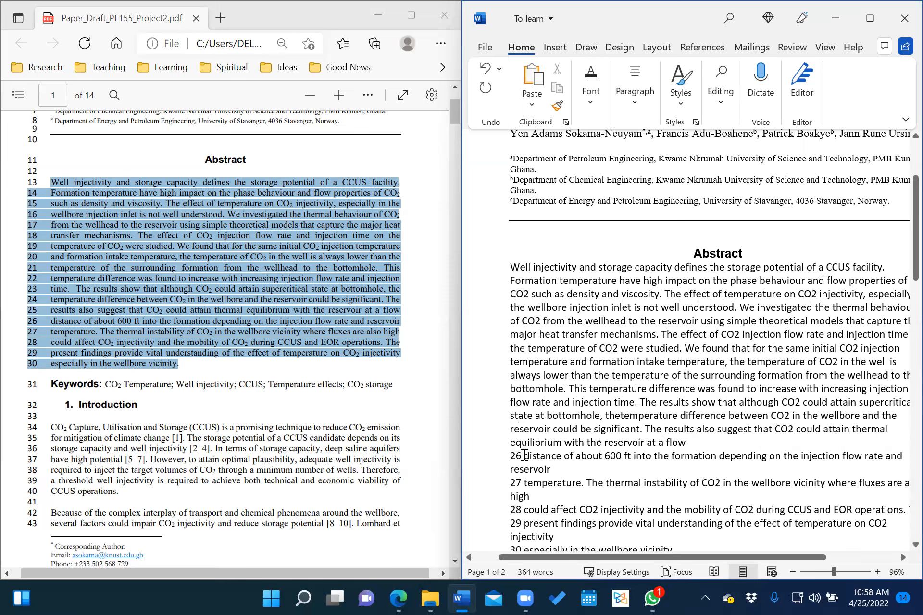
pyautogui.click(525, 454)
pyautogui.press('BackSpace')
pyautogui.press('BackSpace')
pyautogui.press('BackSpace')
pyautogui.press('BackSpace')
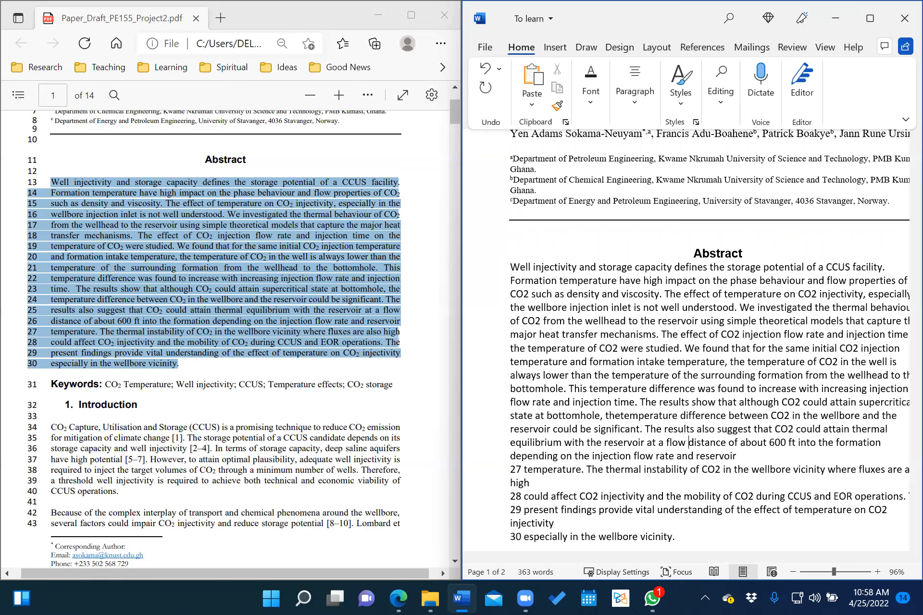
pyautogui.click(524, 469)
pyautogui.press('BackSpace')
pyautogui.press('BackSpace')
pyautogui.press('BackSpace')
pyautogui.press('BackSpace')
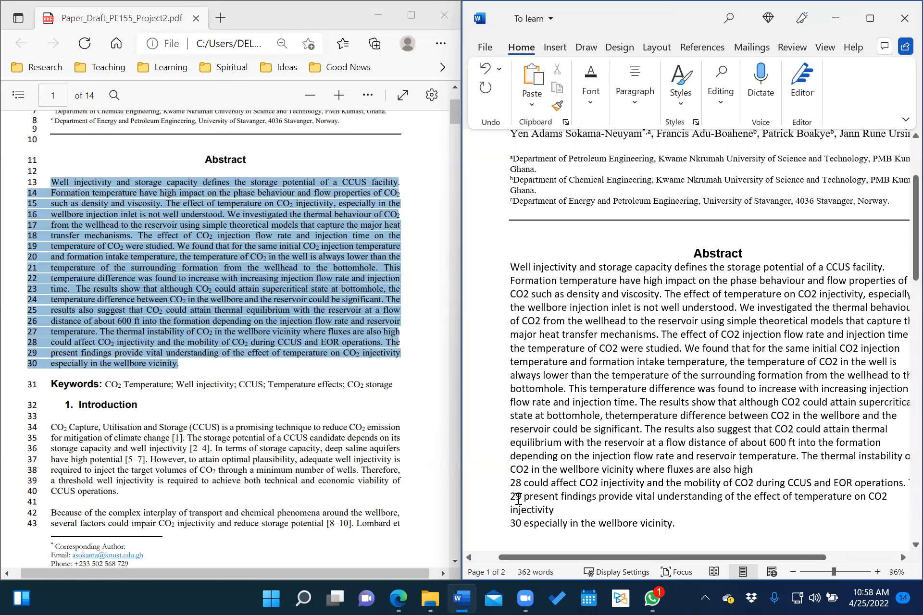
pyautogui.click(527, 483)
pyautogui.press('BackSpace')
pyautogui.press('BackSpace')
pyautogui.press('BackSpace')
pyautogui.press('BackSpace')
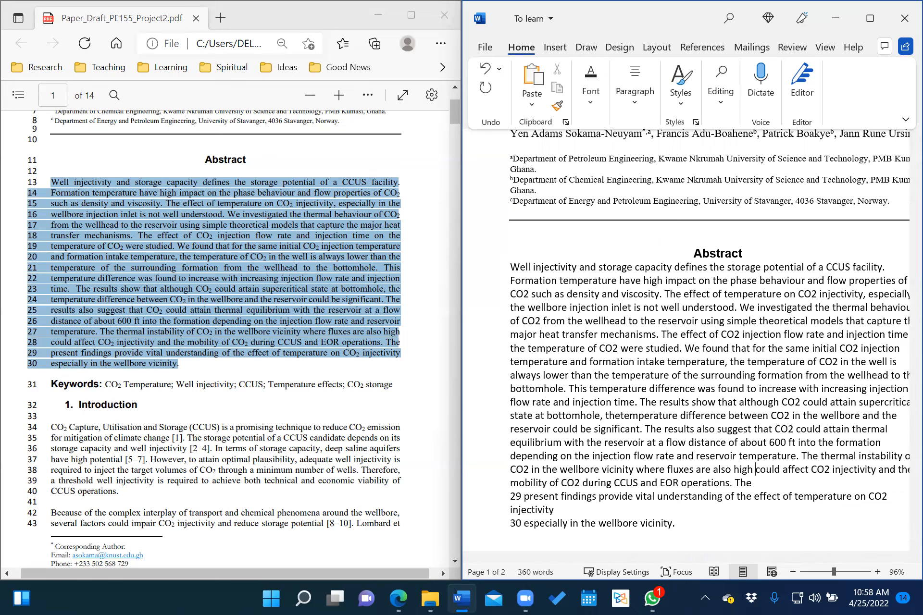
pyautogui.click(528, 501)
pyautogui.press('BackSpace')
pyautogui.press('BackSpace')
pyautogui.press('BackSpace')
pyautogui.press('BackSpace')
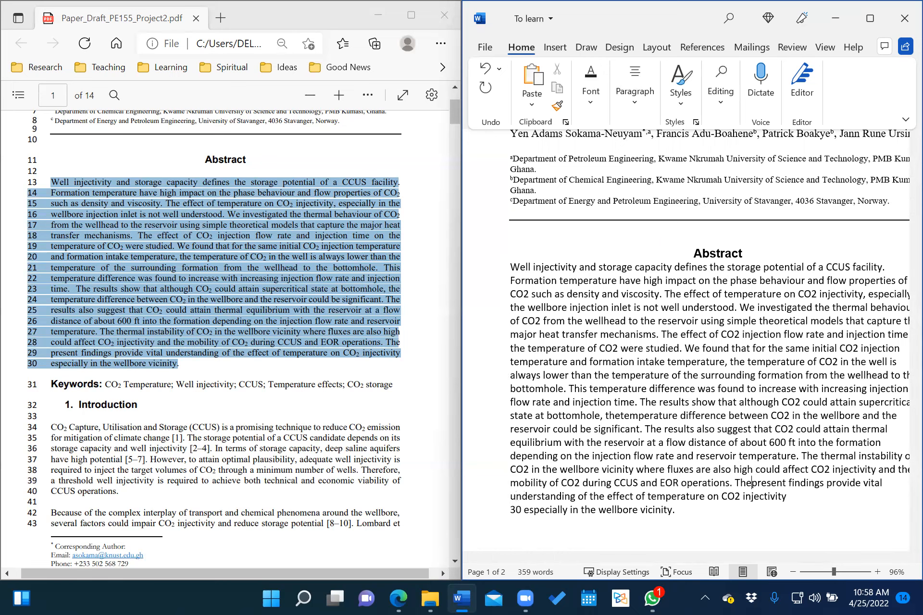
pyautogui.click(523, 511)
pyautogui.press('BackSpace')
pyautogui.press('BackSpace')
pyautogui.press('BackSpace')
pyautogui.press('BackSpace')
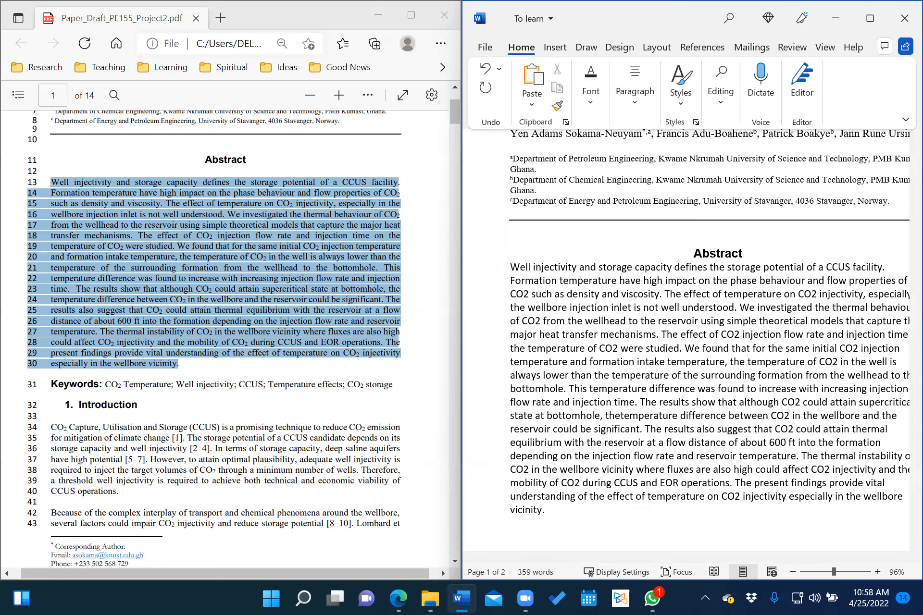
pyautogui.scroll(-1, 530, 302)
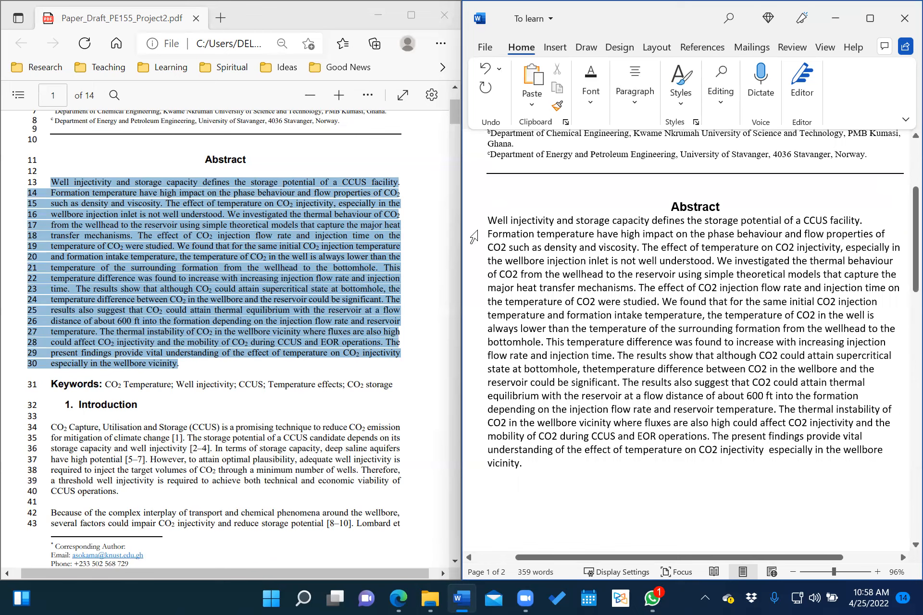
# Set the whole abstract paragraph in Times New Roman.
pyautogui.moveTo(489, 221); pyautogui.dragTo(530, 464)
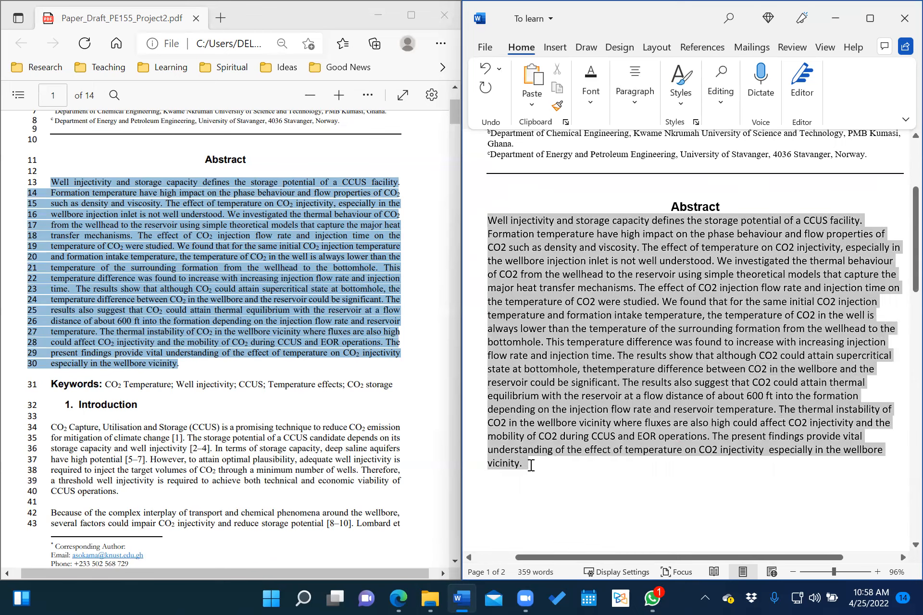
pyautogui.click(588, 100)
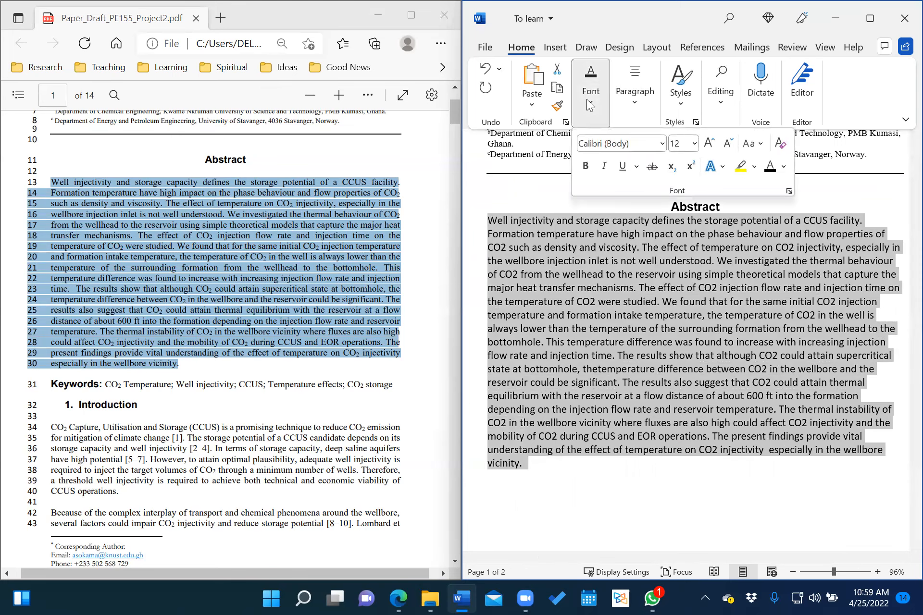
pyautogui.click(662, 144)
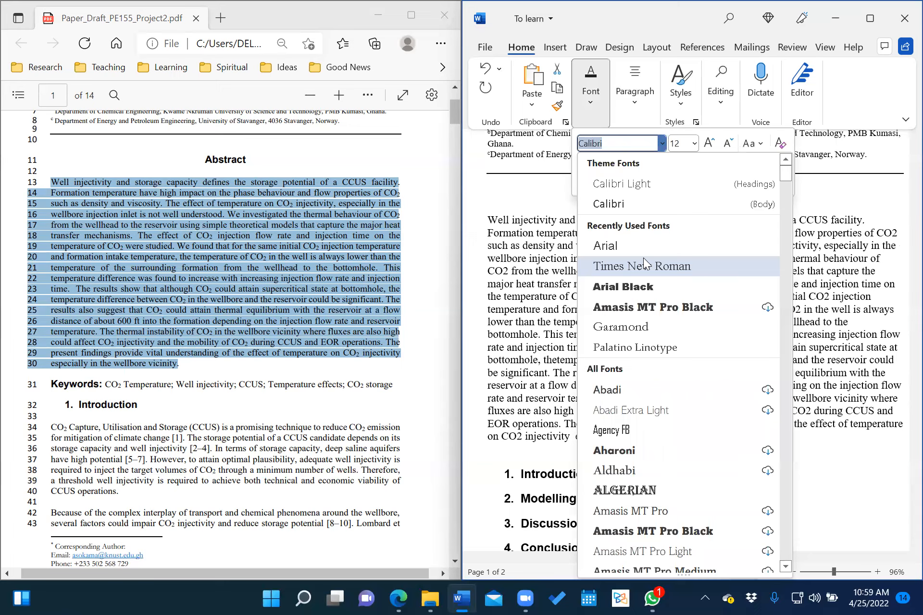
pyautogui.click(644, 260)
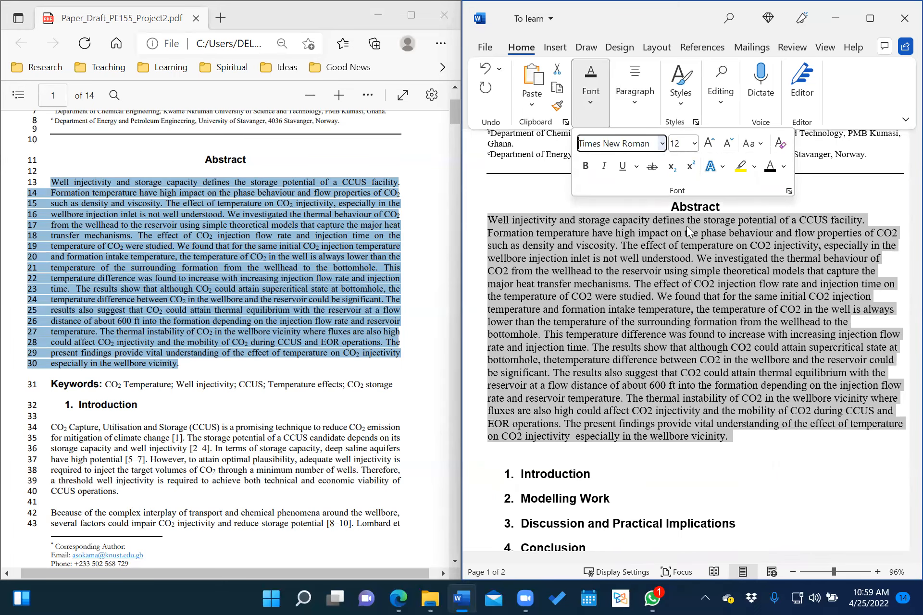
# Justify the abstract paragraph between both margins.
pyautogui.click(640, 100)
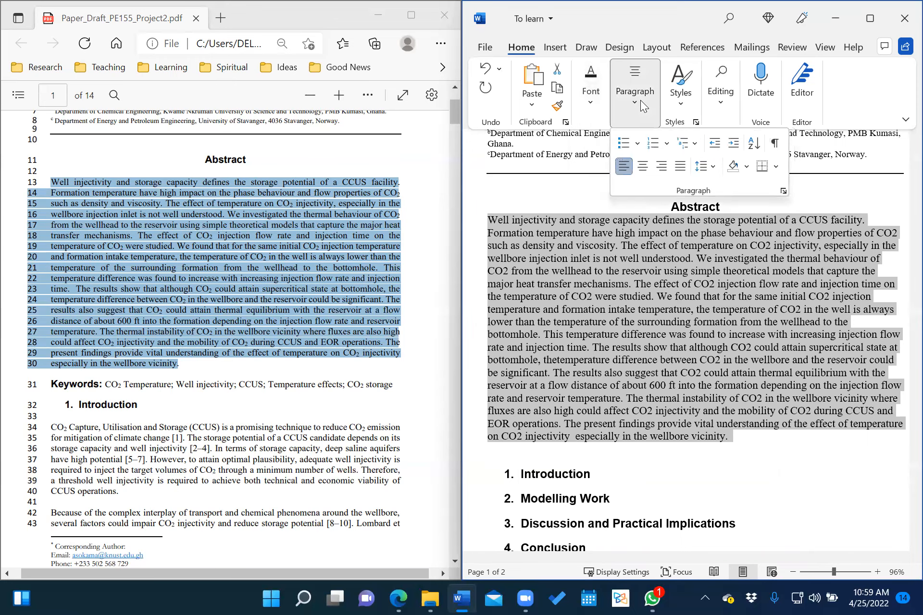
pyautogui.click(626, 166)
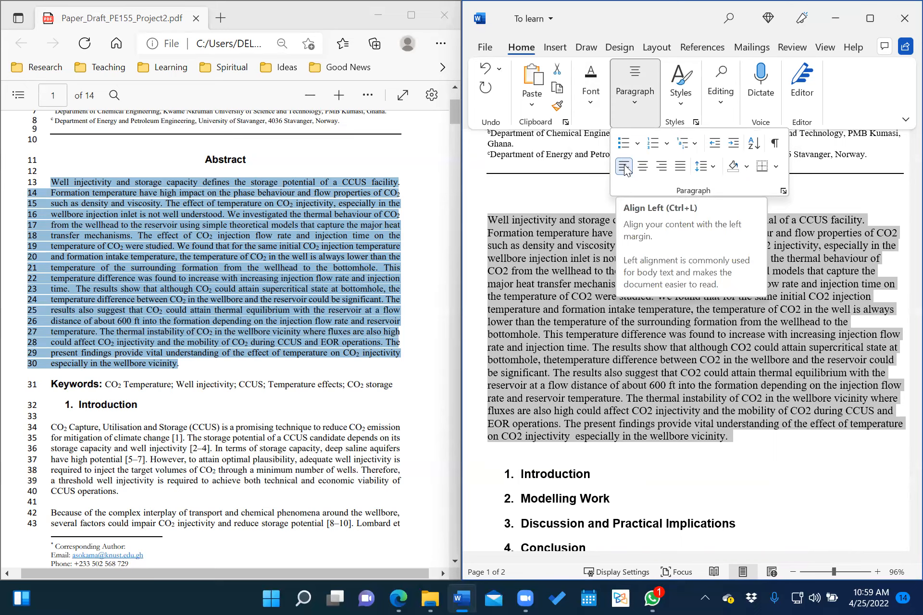
pyautogui.click(681, 167)
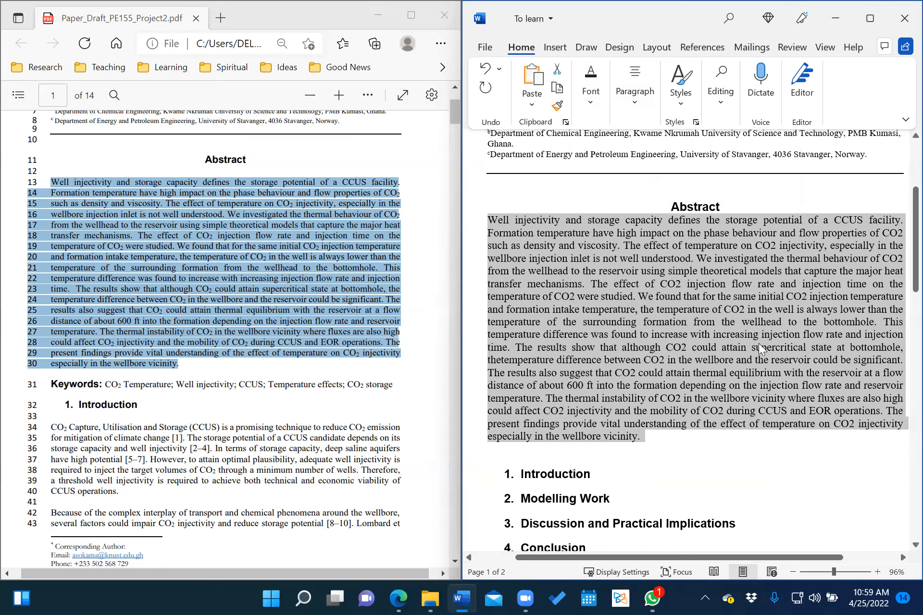
pyautogui.click(715, 342)
pyautogui.scroll(1, 715, 342)
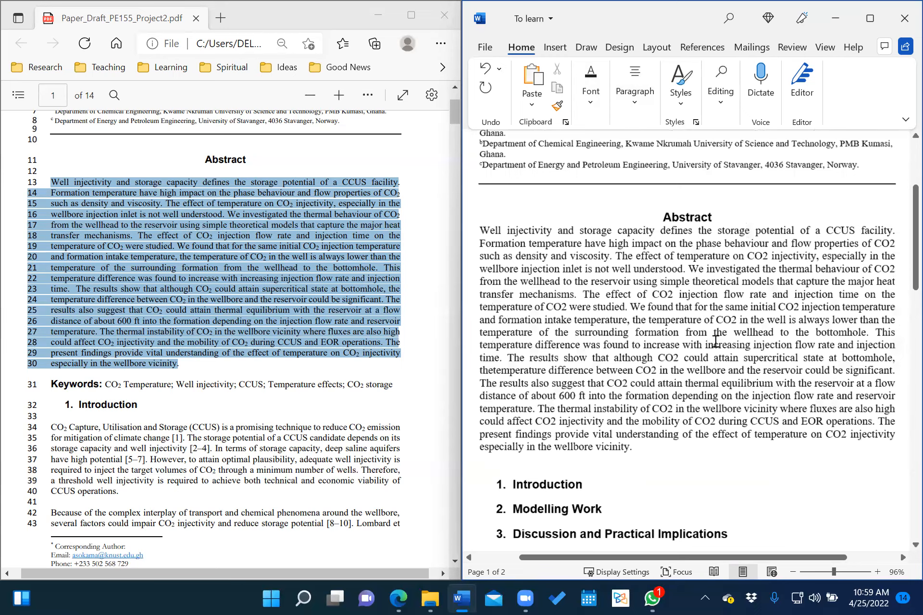
pyautogui.hscroll(1, 716, 342)
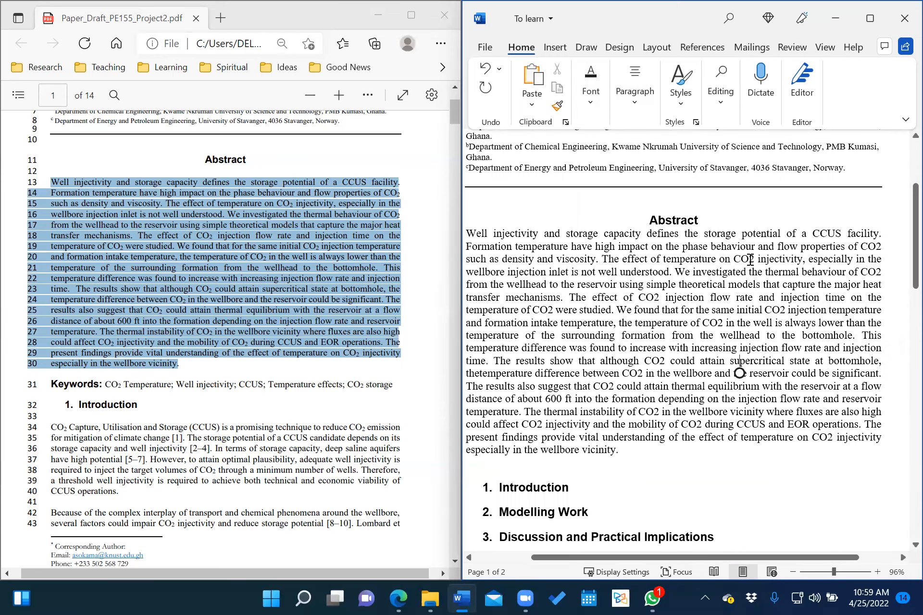
# Make the 2 in CO2 subscript on the abstract's third and second lines.
pyautogui.moveTo(749, 259); pyautogui.dragTo(755, 259)
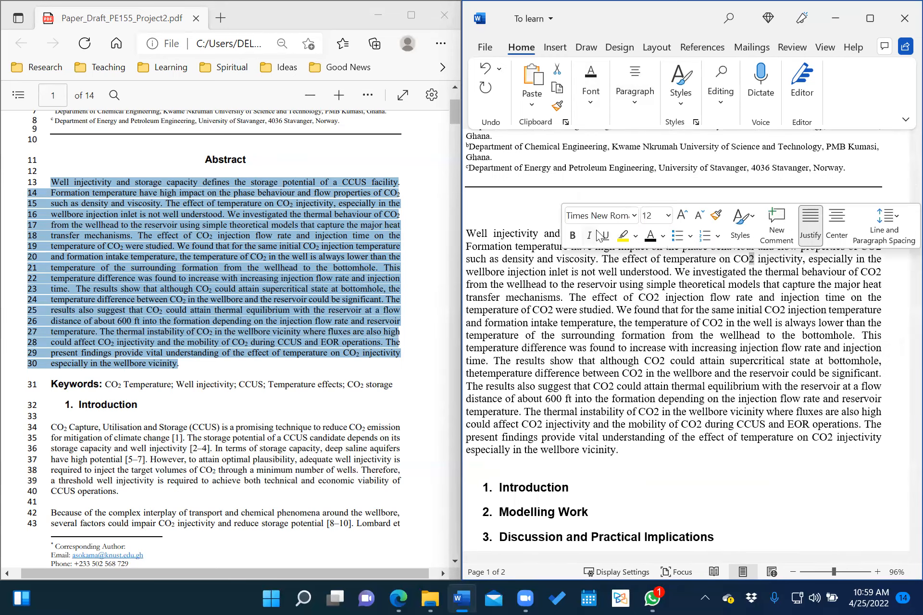
pyautogui.click(583, 90)
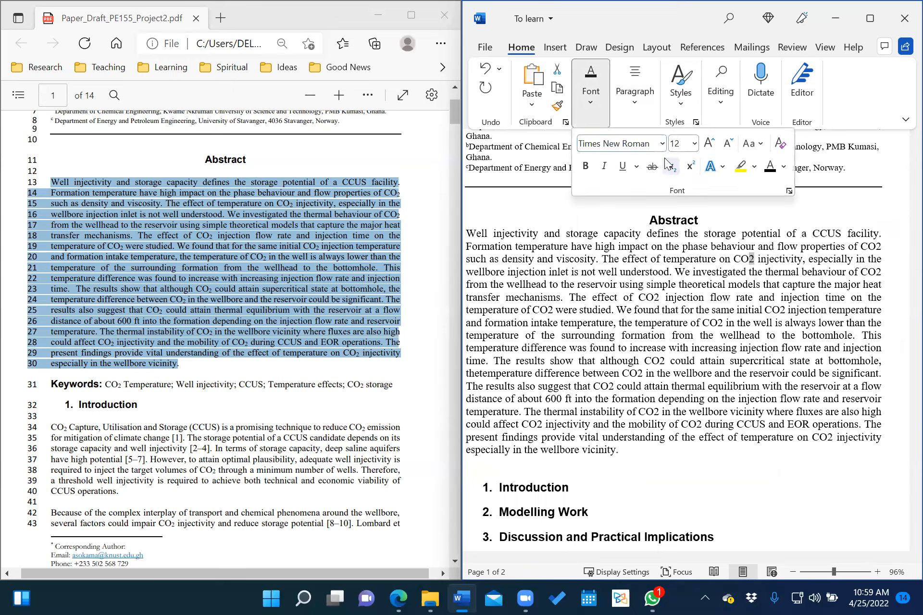
pyautogui.click(671, 168)
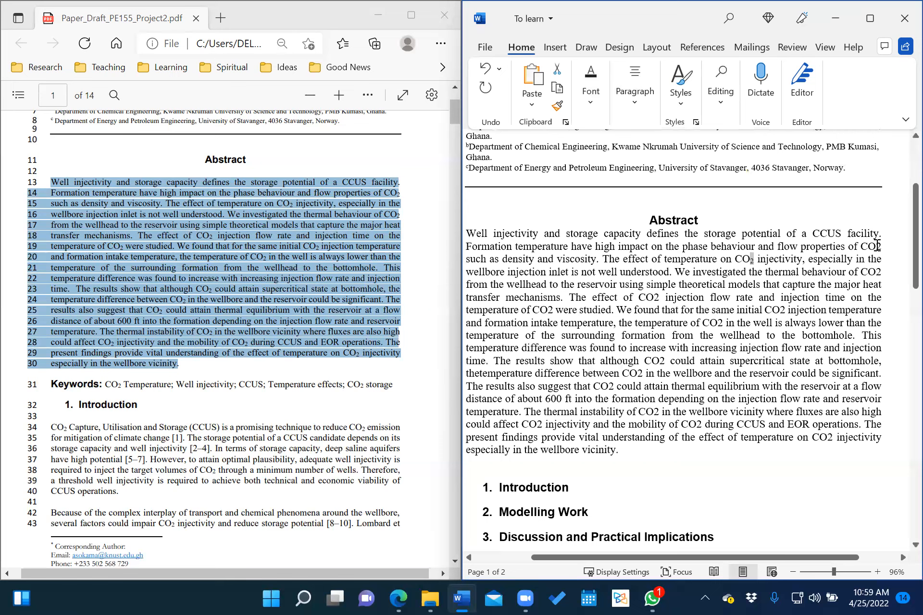
pyautogui.click(876, 246)
pyautogui.moveTo(877, 246); pyautogui.dragTo(883, 246)
pyautogui.click(596, 102)
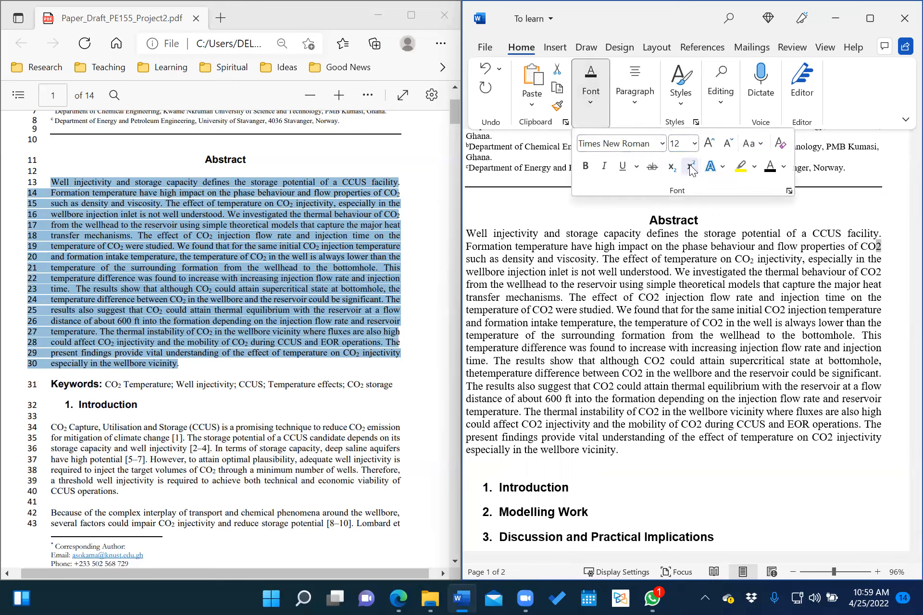
pyautogui.click(673, 167)
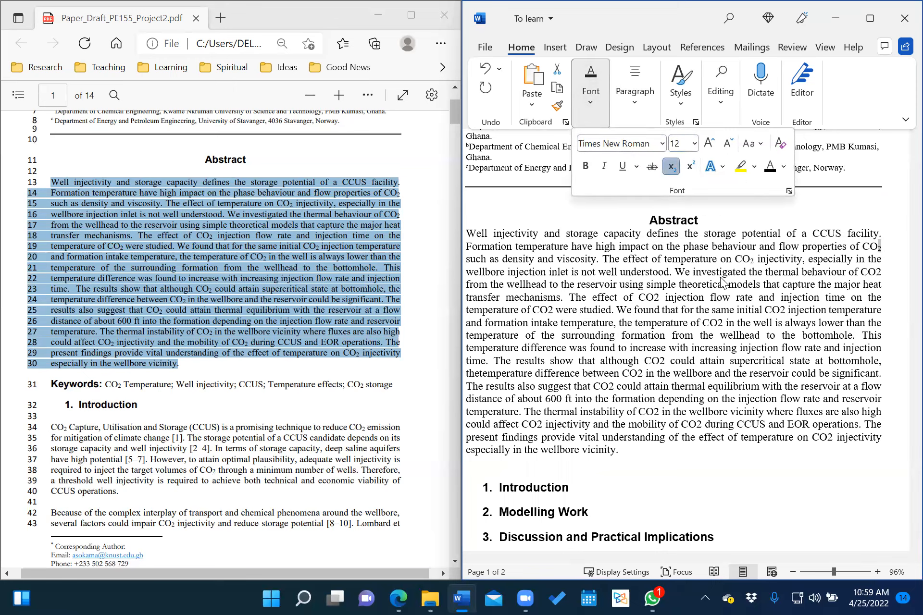
# Subscript the 2 in CO2 on the sixth line and start a new line after the abstract.
pyautogui.click(656, 296)
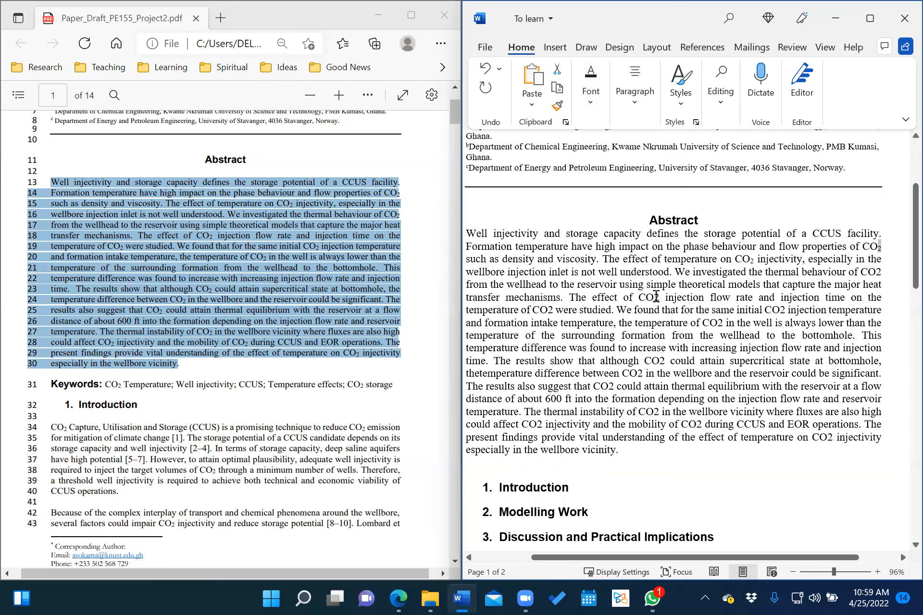
pyautogui.hotkey('shift', 'Right')
pyautogui.click(590, 92)
pyautogui.click(674, 165)
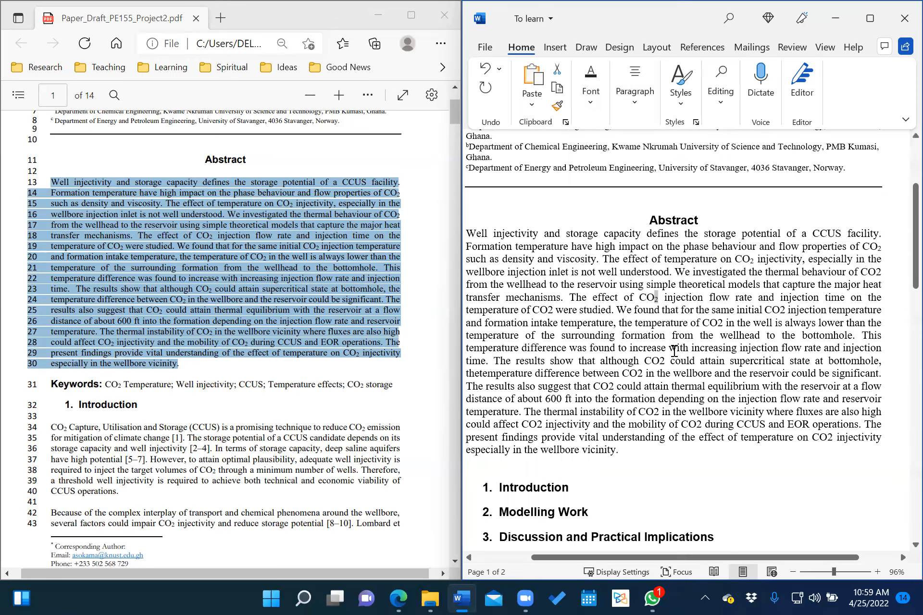
pyautogui.hscroll(-2, 679, 333)
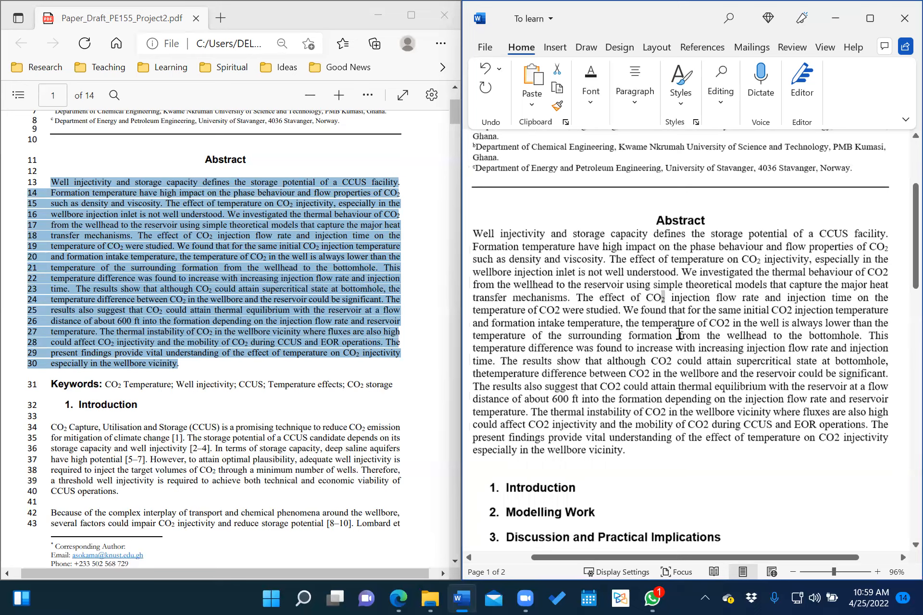
pyautogui.click(635, 381)
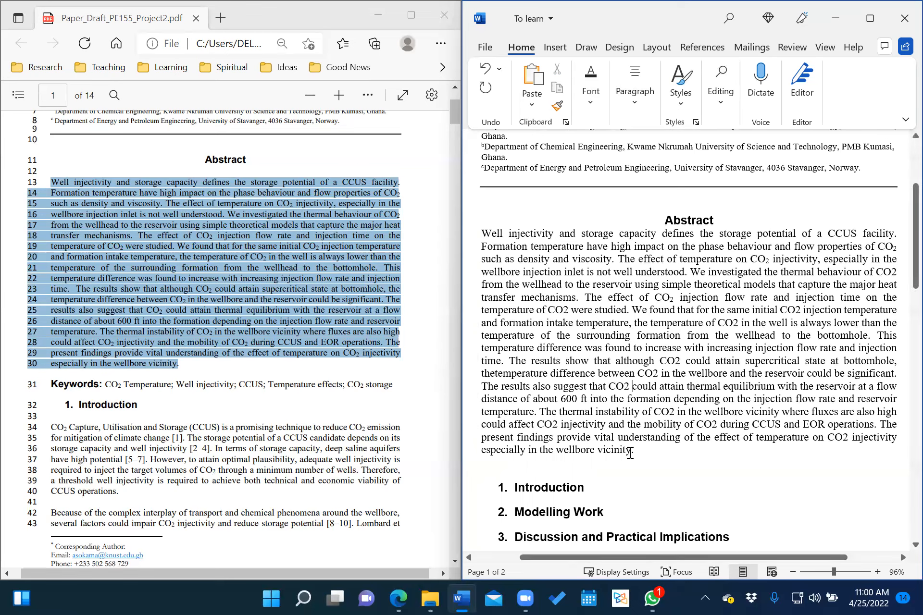
pyautogui.hotkey('ctrl', 'Return')
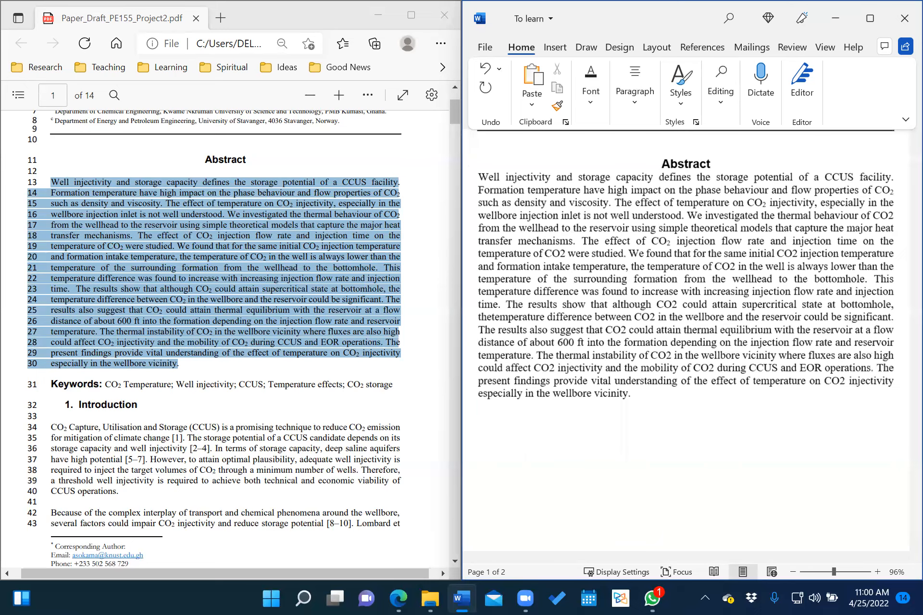
# Type 'Keyword:' below the abstract and set the word Keyword in Arial.
pyautogui.scroll(-3, 626, 343)
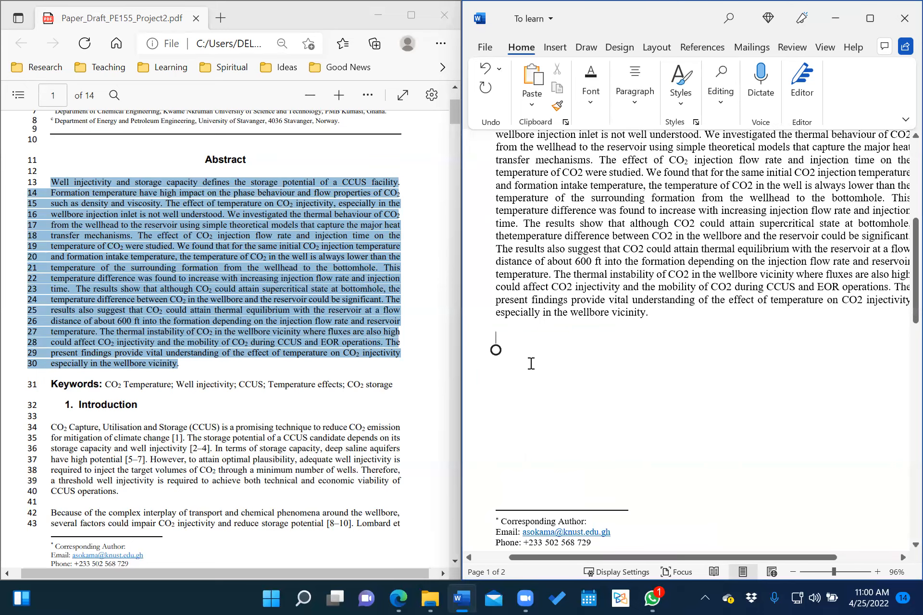
pyautogui.write('K')
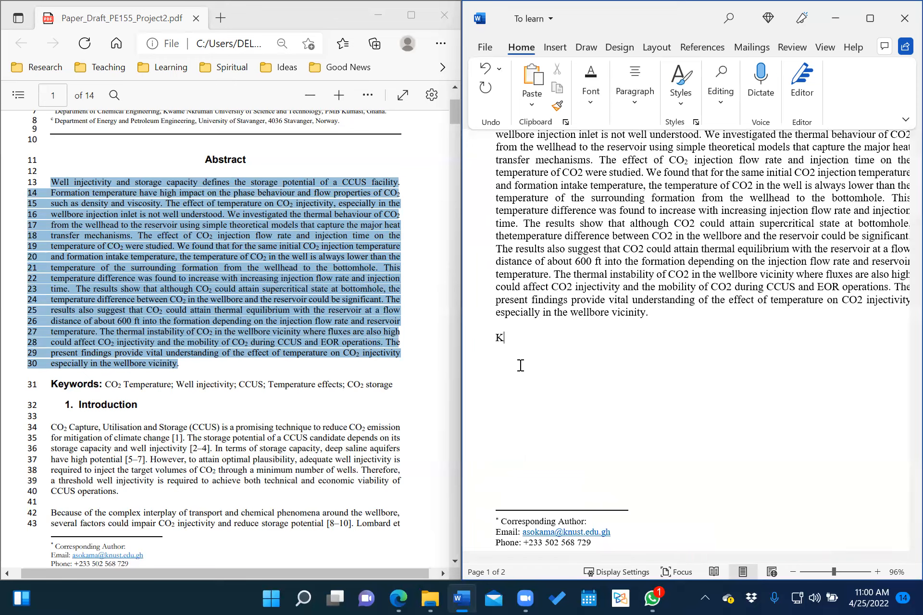
pyautogui.write('eyword:')
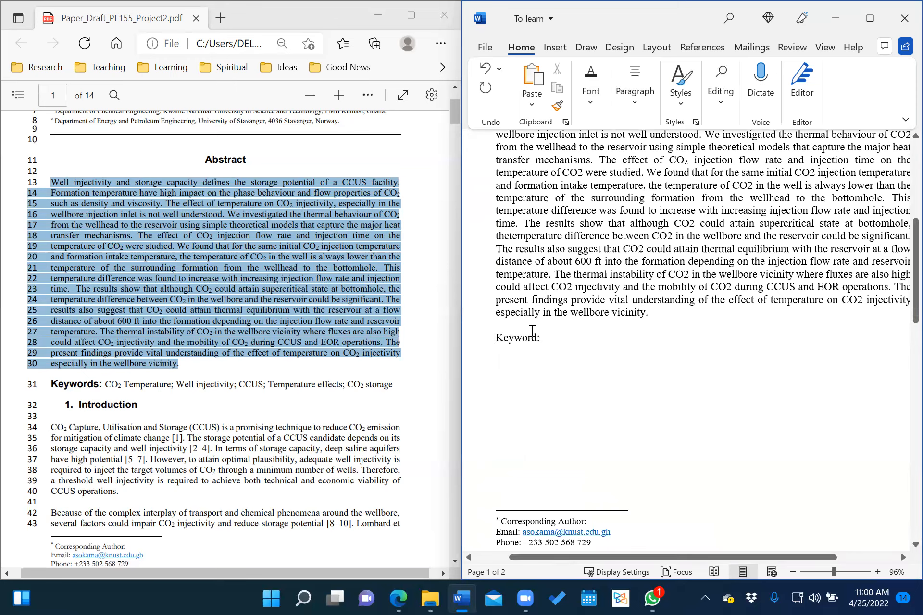
pyautogui.doubleClick(533, 337)
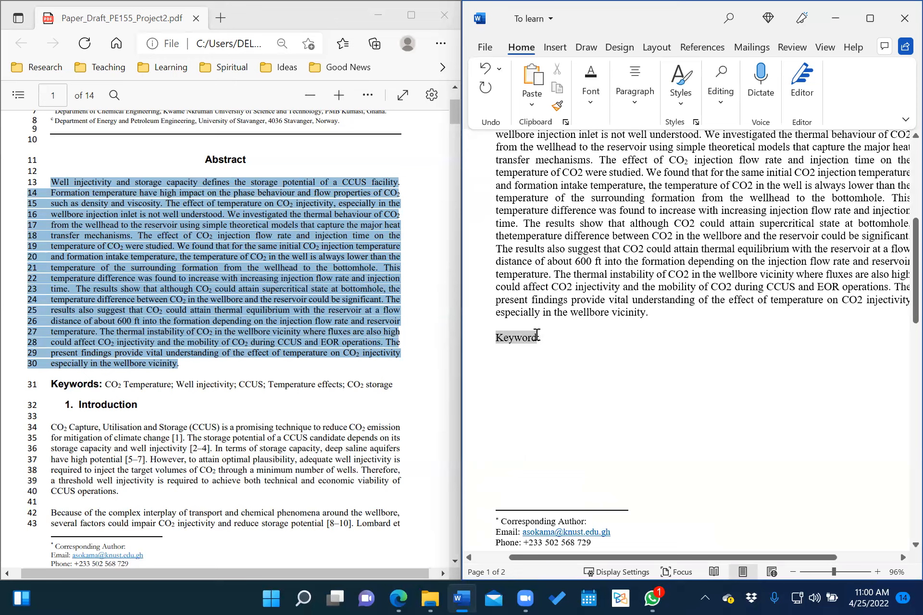
pyautogui.click(595, 109)
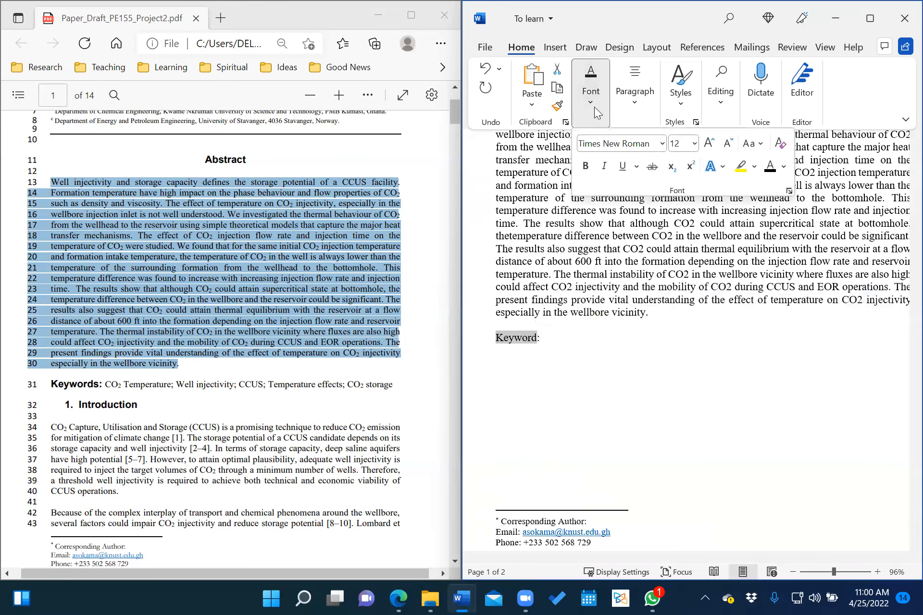
pyautogui.click(663, 143)
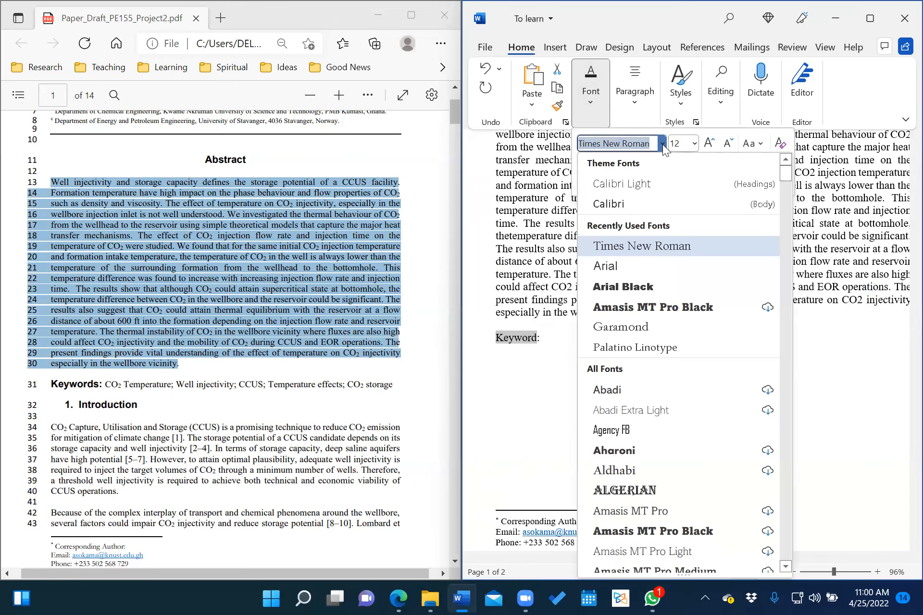
pyautogui.click(617, 263)
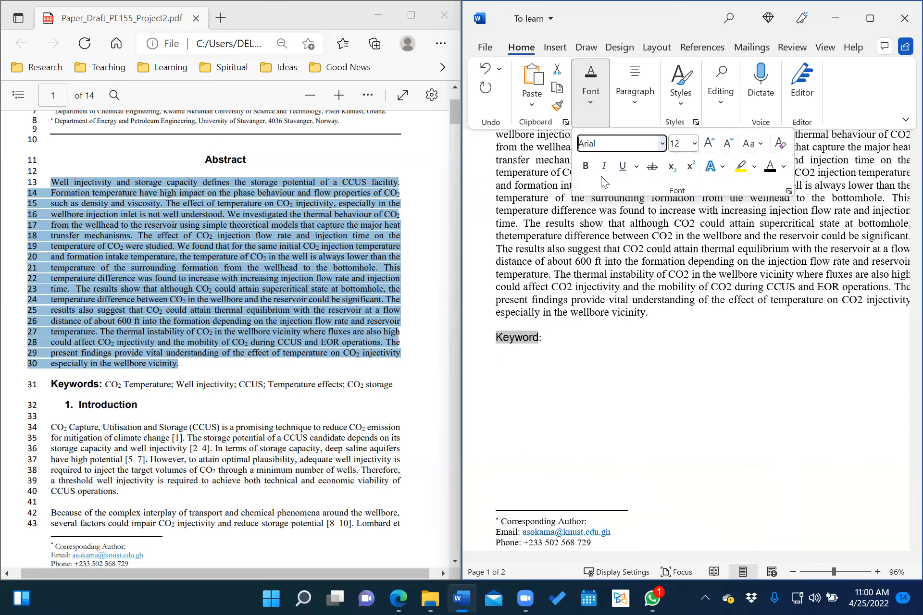
# Make Keyword 13 pt and bold.
pyautogui.click(678, 146)
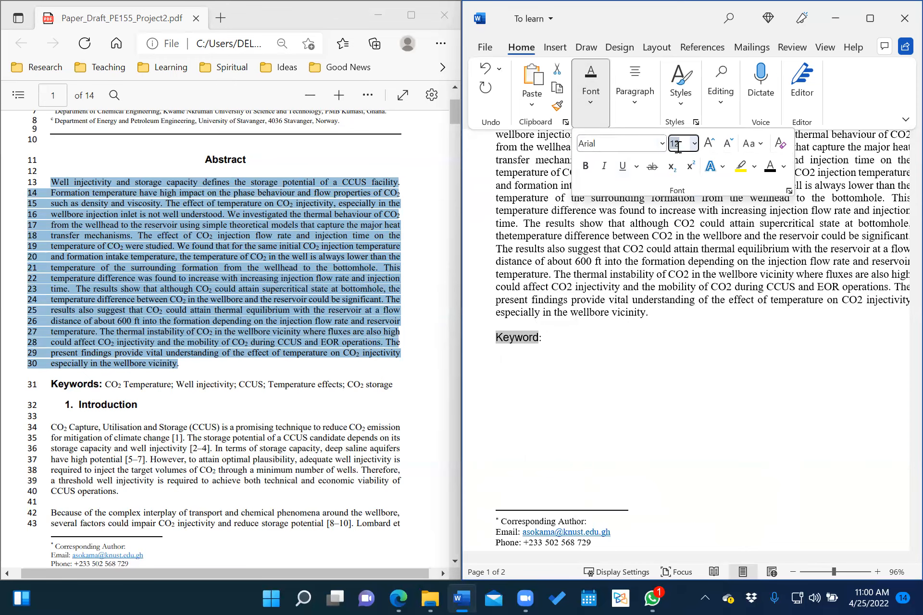
pyautogui.write('13')
pyautogui.press('Return')
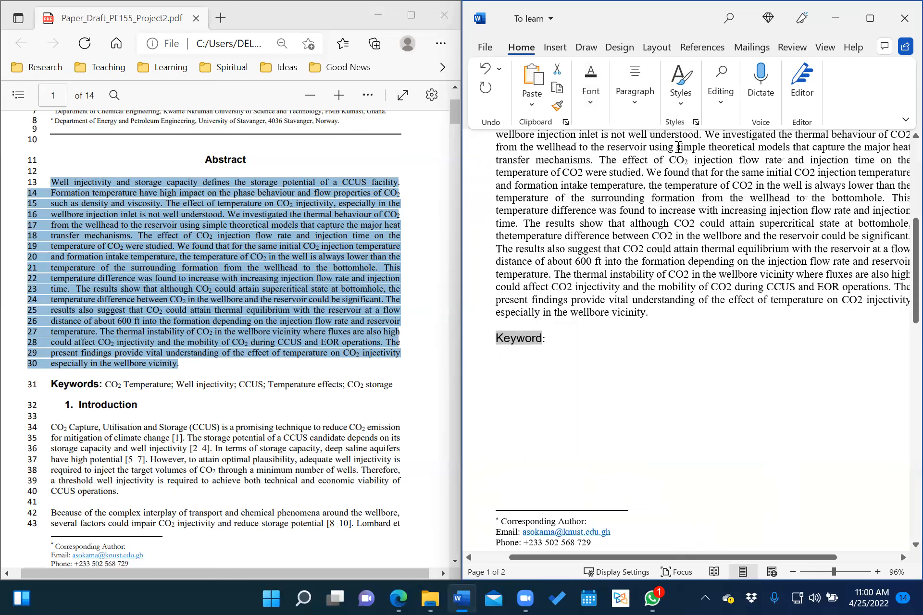
pyautogui.click(591, 98)
pyautogui.click(586, 167)
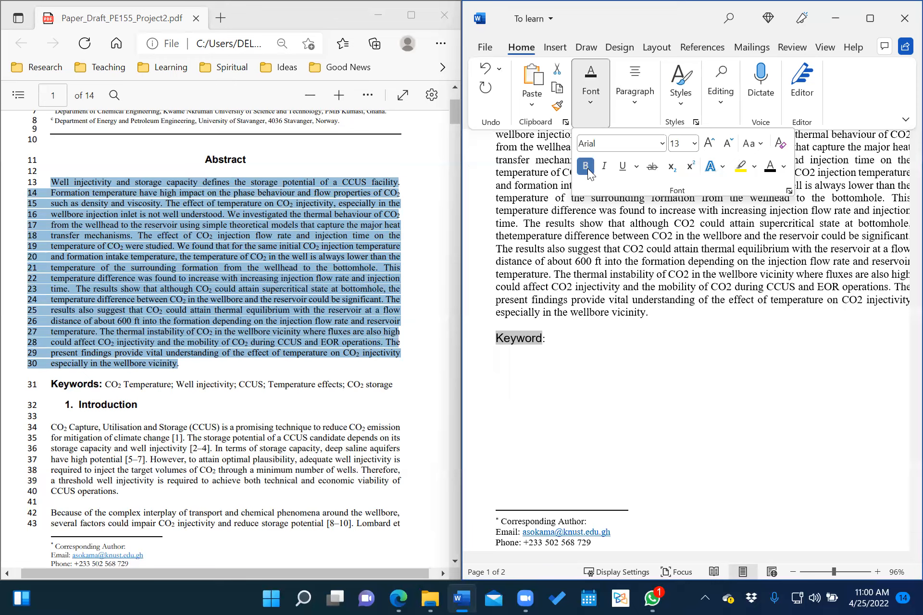
pyautogui.click(572, 328)
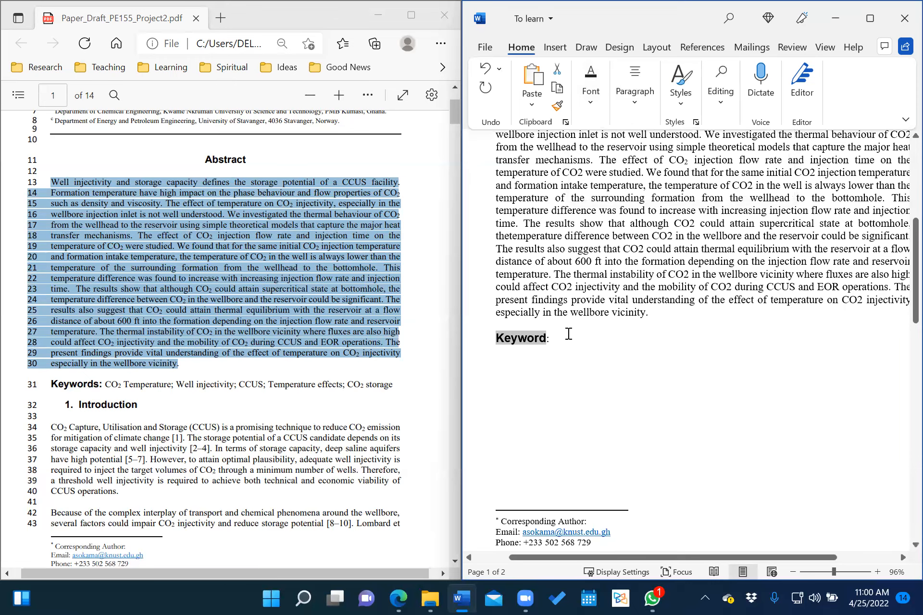
pyautogui.click(569, 333)
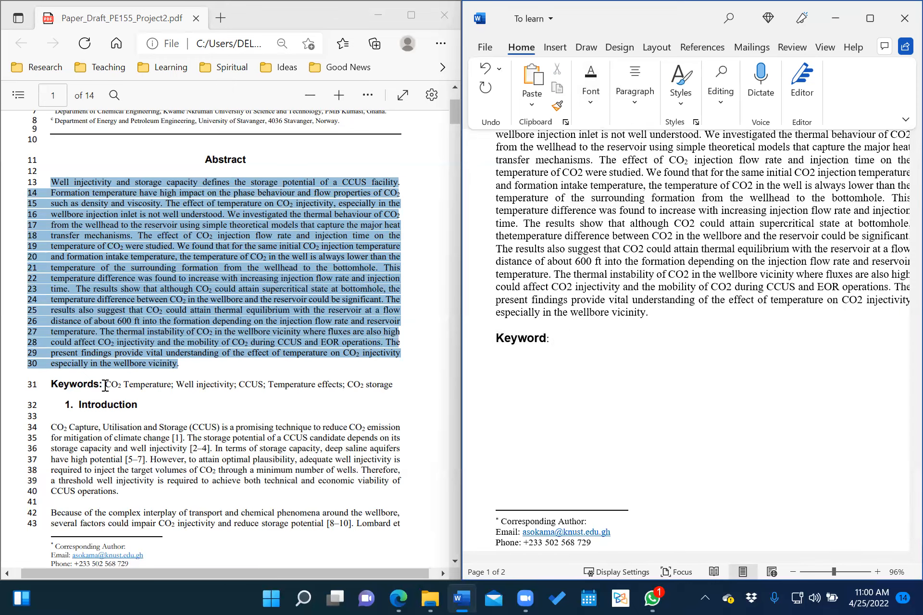
# Copy the PDF draft's keywords, from CO2 Temperature through CO2 storage.
pyautogui.click(105, 384)
pyautogui.moveTo(105, 384); pyautogui.dragTo(394, 387)
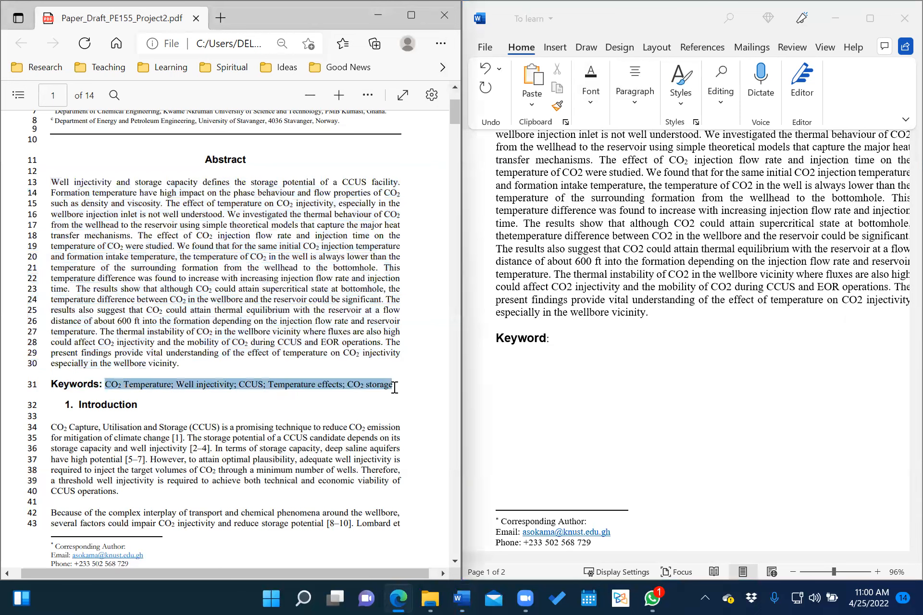
pyautogui.click(359, 383)
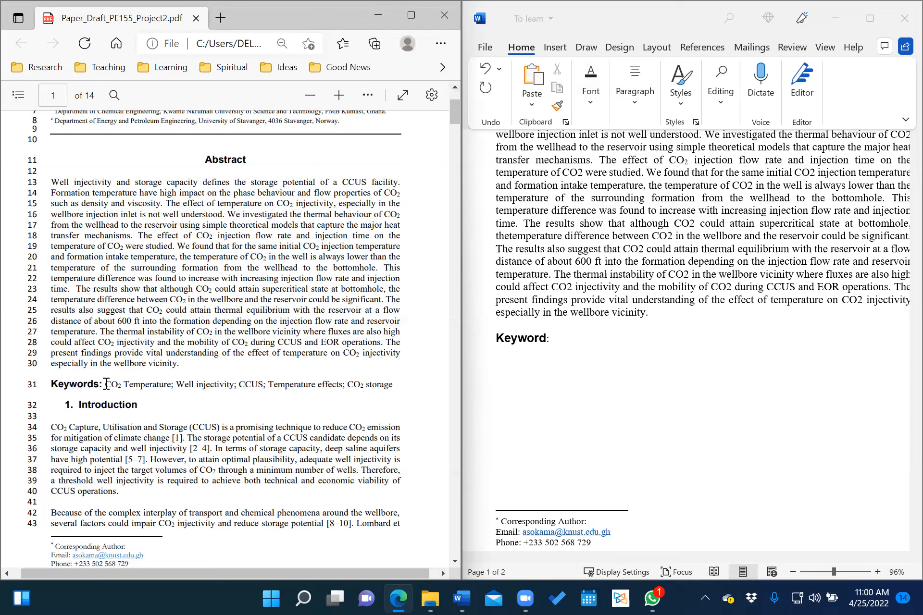
pyautogui.moveTo(106, 384); pyautogui.dragTo(398, 384)
pyautogui.rightClick(324, 385)
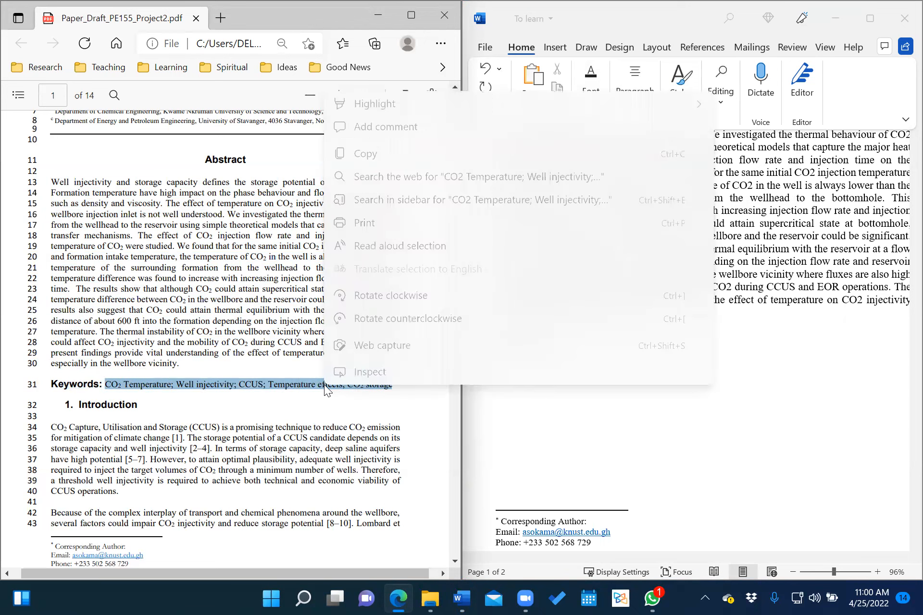
pyautogui.click(379, 159)
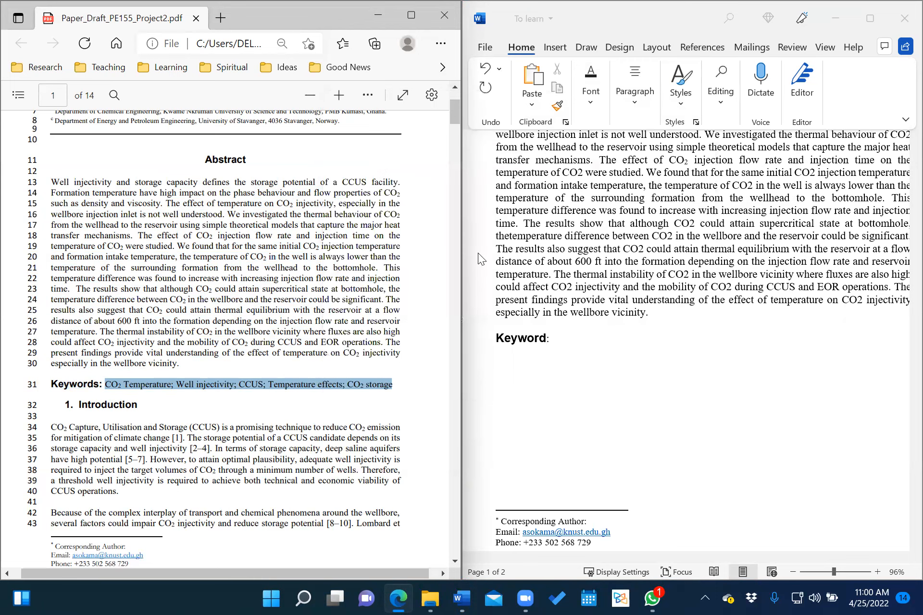
# Paste the keywords after 'Keyword:' in Word as plain text (Keep Text Only).
pyautogui.click(574, 341)
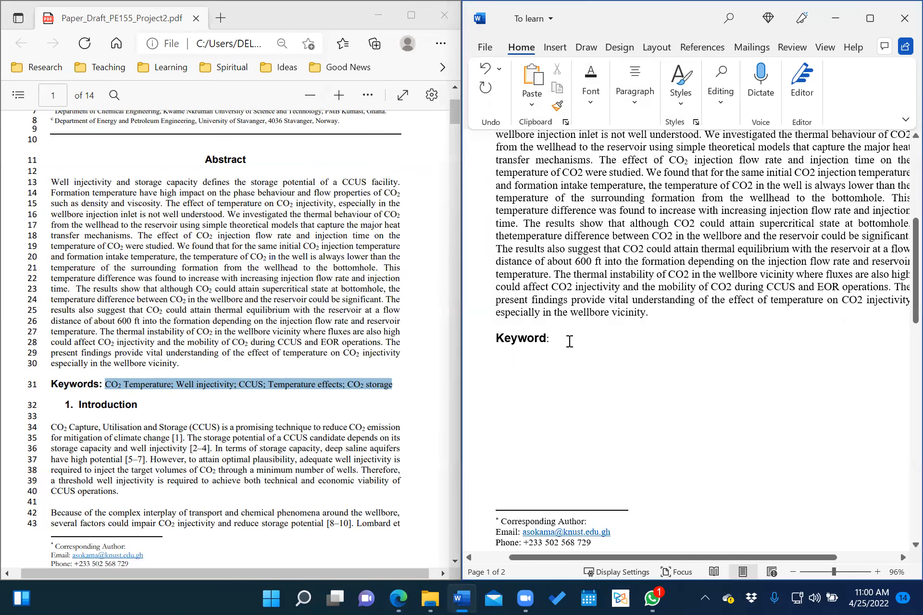
pyautogui.rightClick(557, 338)
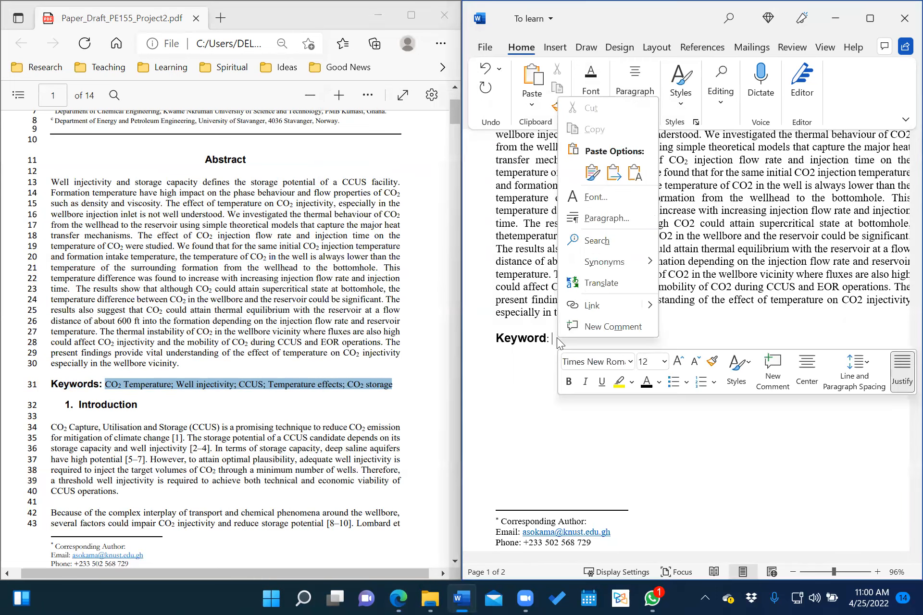
pyautogui.click(636, 173)
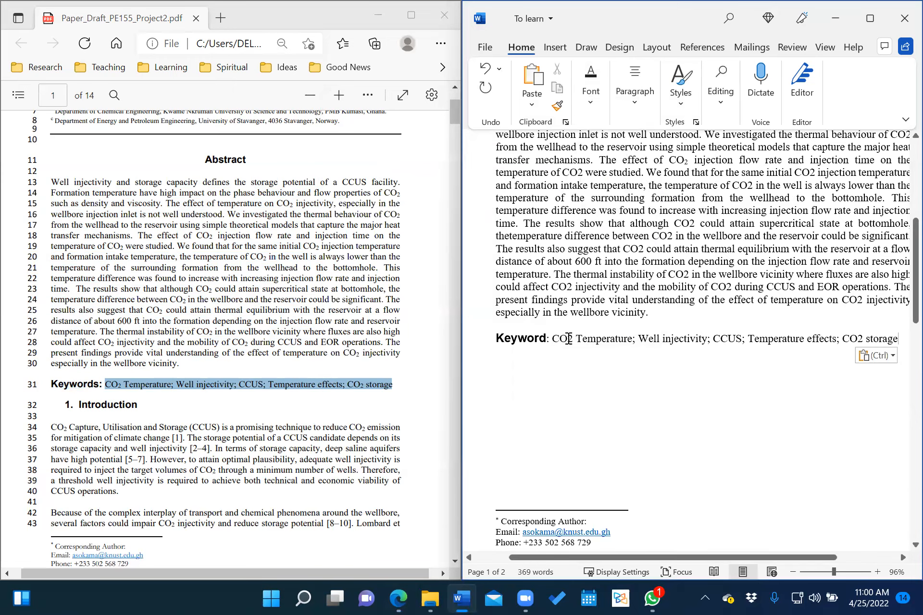
pyautogui.moveTo(567, 339); pyautogui.dragTo(577, 343)
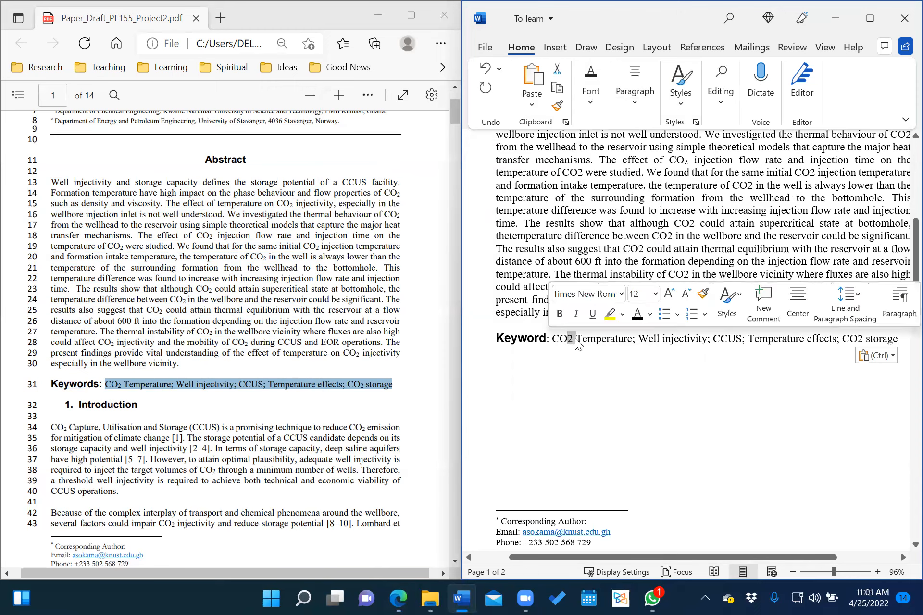
# Subscript the 2 in 'CO2 Temperature' and 'CO2 storage' on the Keyword line.
pyautogui.click(588, 99)
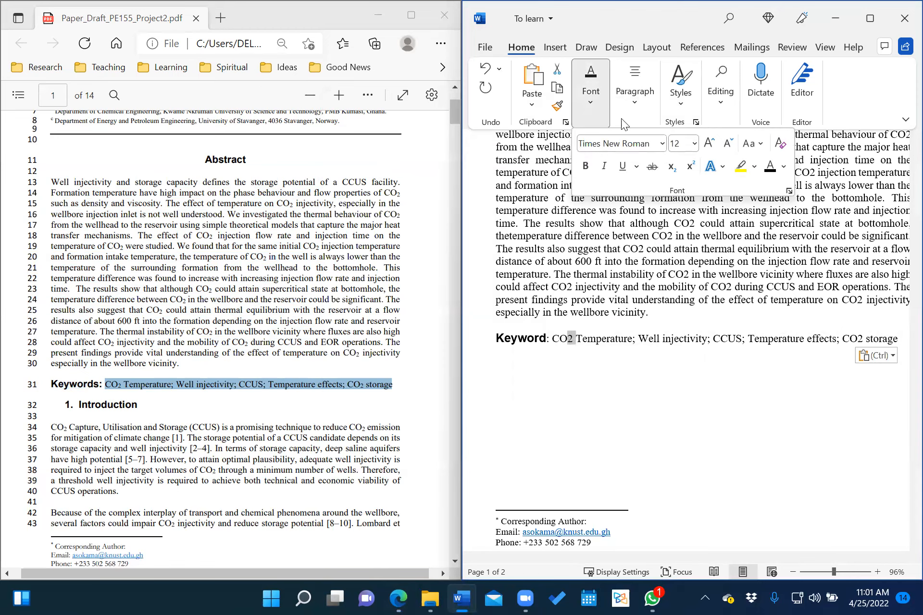
pyautogui.click(671, 167)
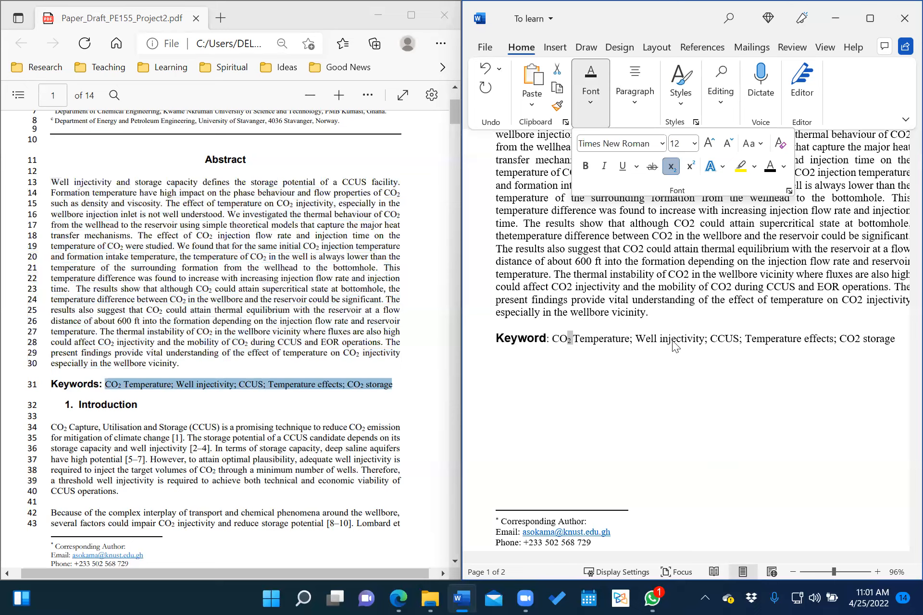
pyautogui.click(855, 338)
pyautogui.moveTo(854, 339); pyautogui.dragTo(860, 338)
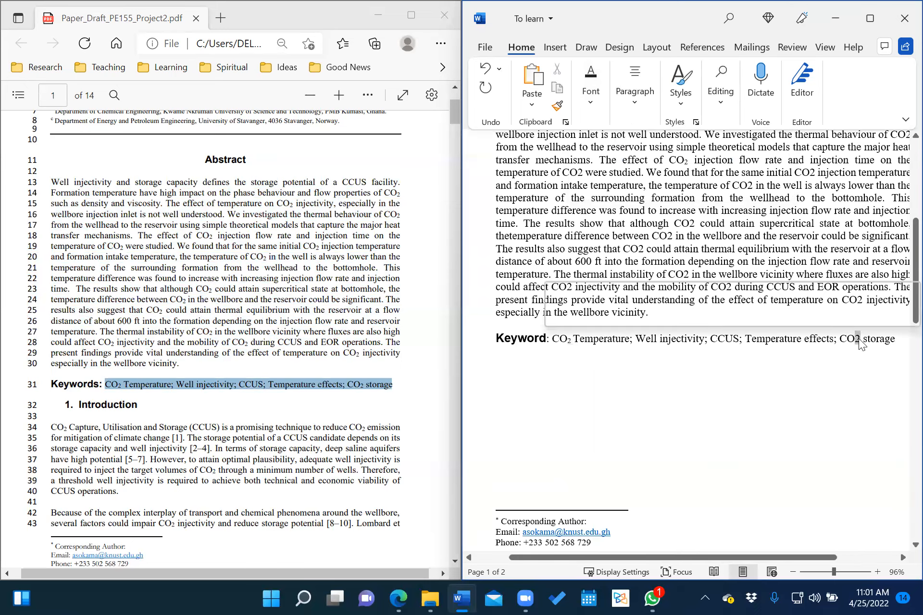
pyautogui.click(603, 100)
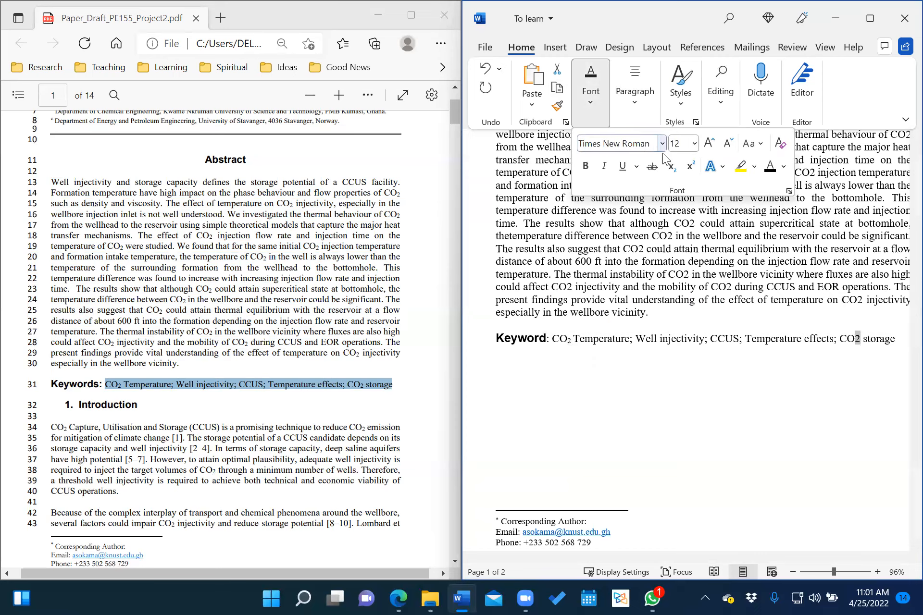
pyautogui.click(671, 169)
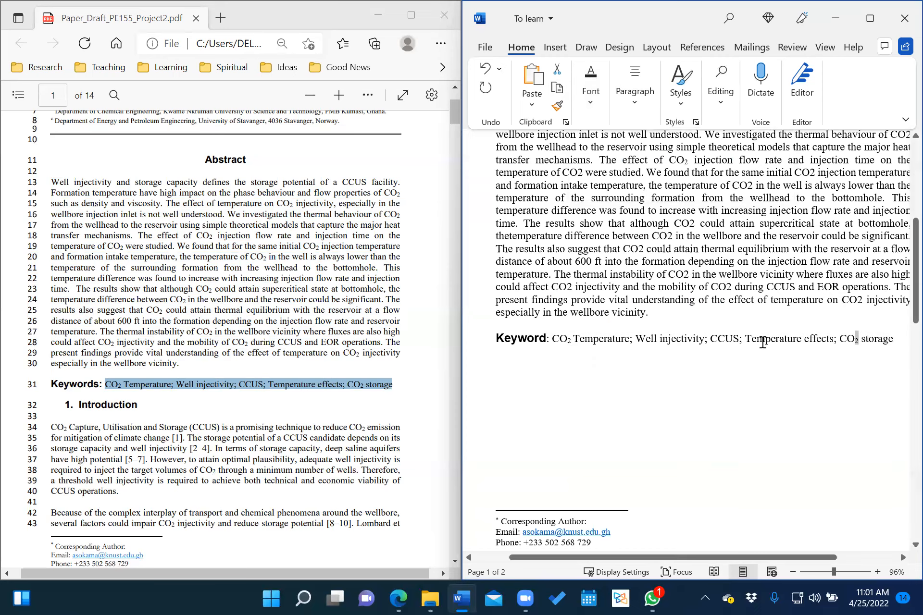
# Add an empty line directly beneath the '1. Introduction' heading on page 1.
pyautogui.scroll(1, 762, 342)
pyautogui.scroll(4, 763, 342)
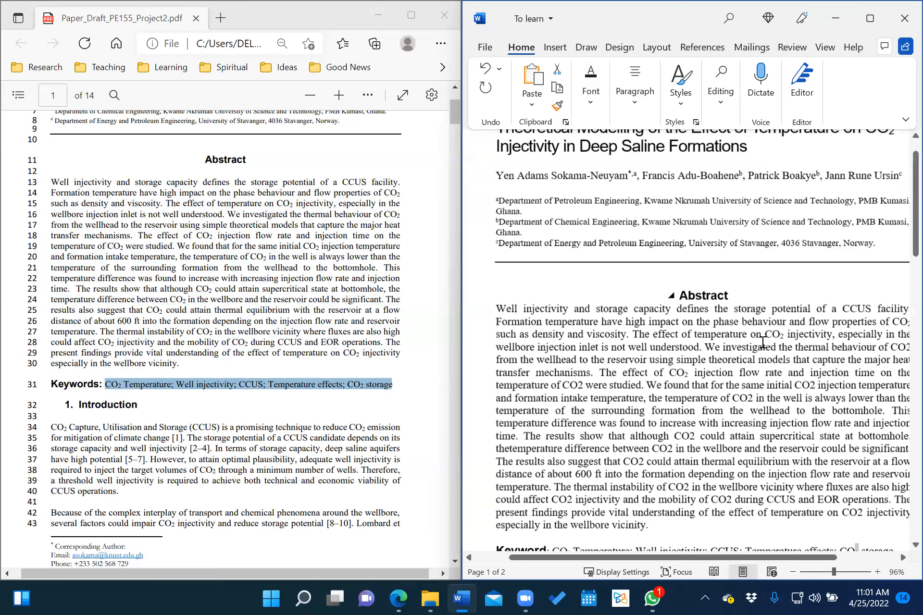
pyautogui.scroll(2, 762, 342)
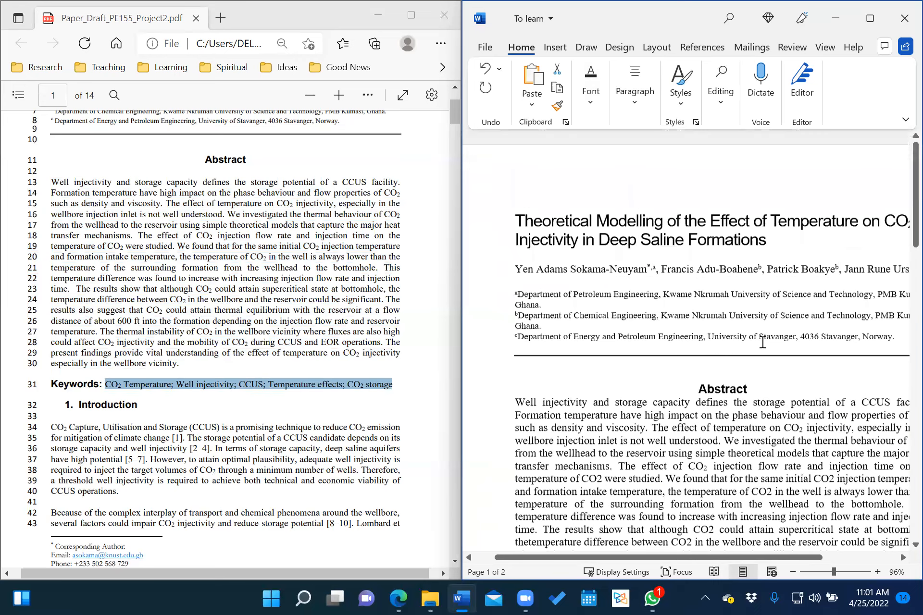
pyautogui.scroll(-1, 763, 342)
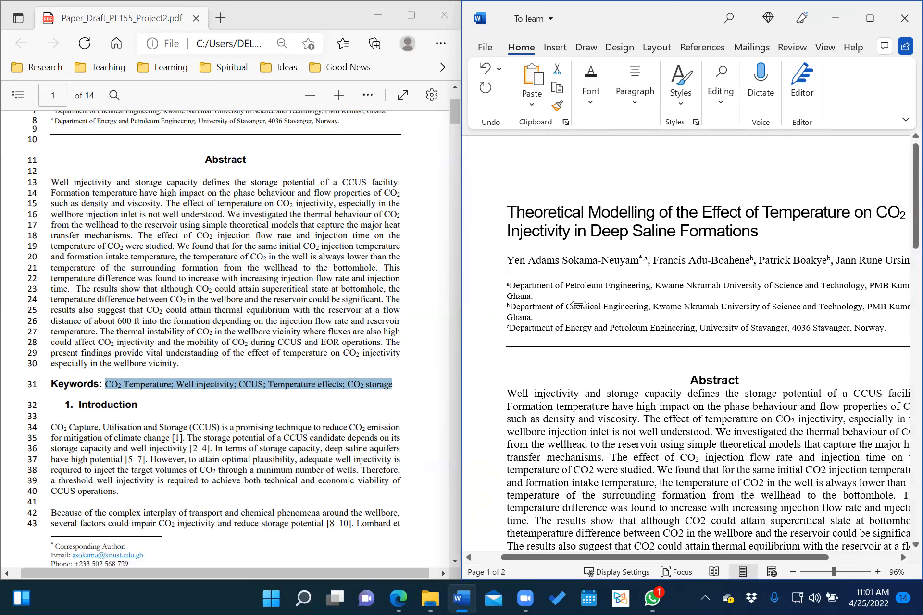
pyautogui.write('CO2 Temperature; Well injectivity; CCUS; Temperature effects; CO2 storage')
pyautogui.scroll(-4, 720, 275)
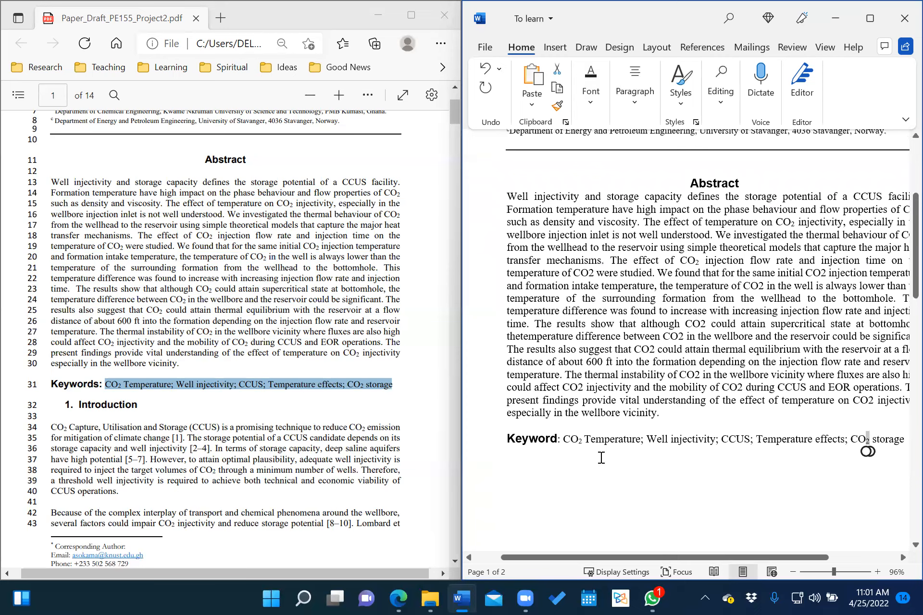
pyautogui.scroll(-1, 602, 457)
pyautogui.scroll(-2, 872, 341)
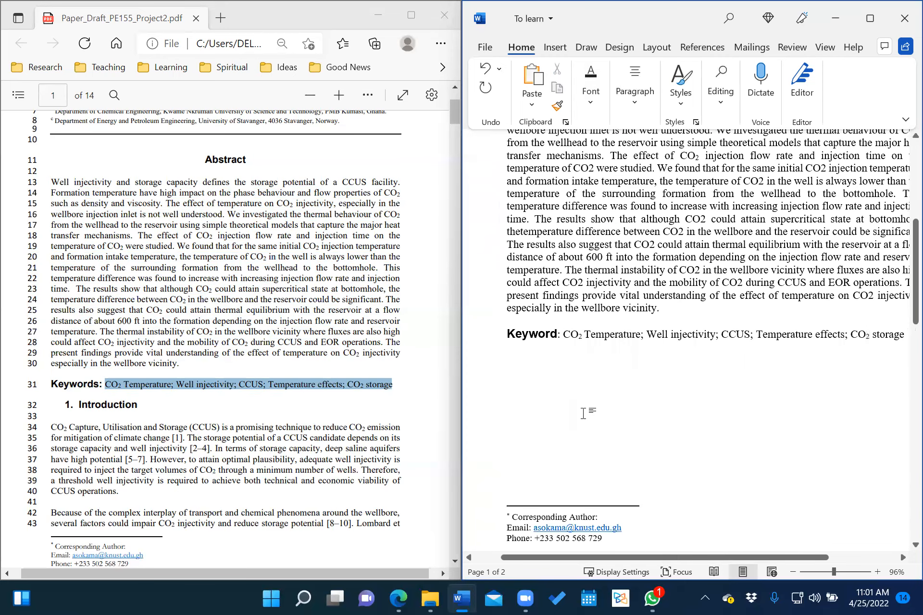
pyautogui.scroll(-1, 584, 414)
pyautogui.scroll(-8, 583, 414)
pyautogui.click(618, 338)
pyautogui.hotkey('ctrl', 'Return')
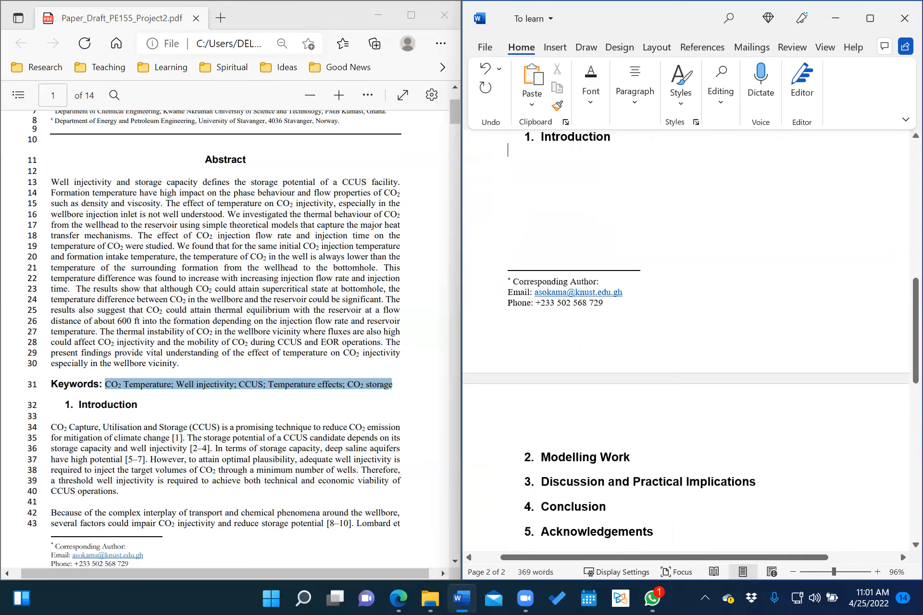
pyautogui.scroll(3, 546, 345)
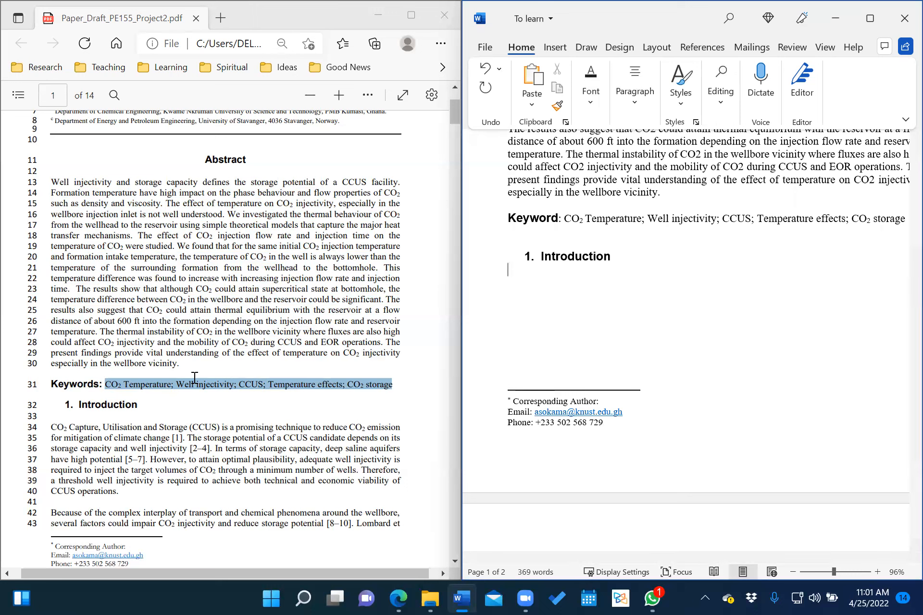
pyautogui.scroll(-4, 194, 378)
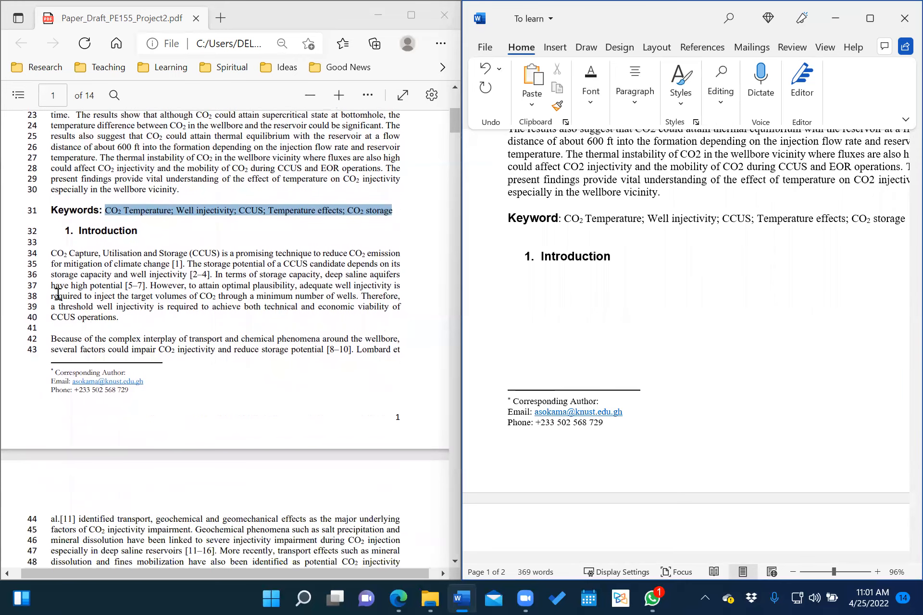
# Copy the PDF's Introduction text, lines 34–43, from 'CO2 Capture' to 'Lombard et'.
pyautogui.click(53, 255)
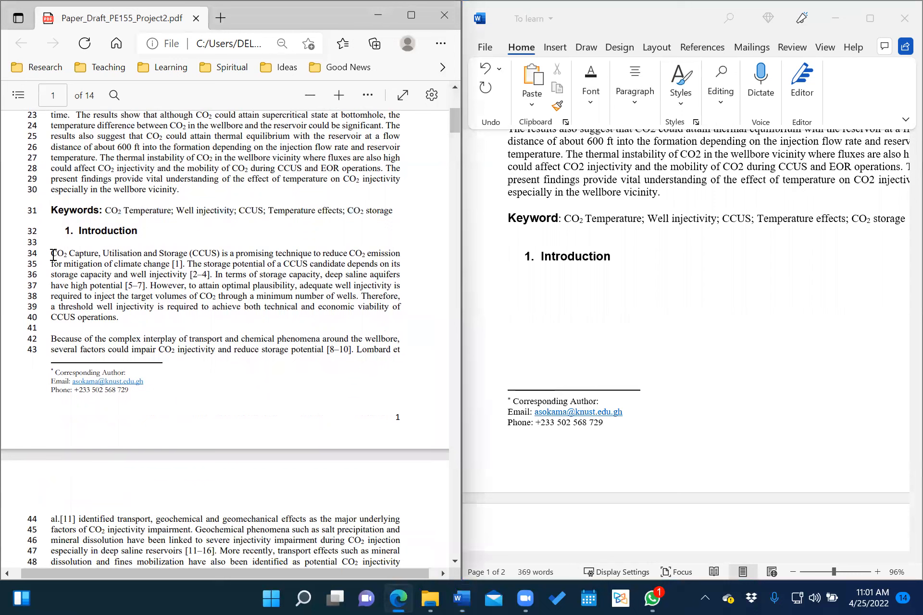
pyautogui.moveTo(53, 255); pyautogui.dragTo(400, 350)
pyautogui.rightClick(210, 285)
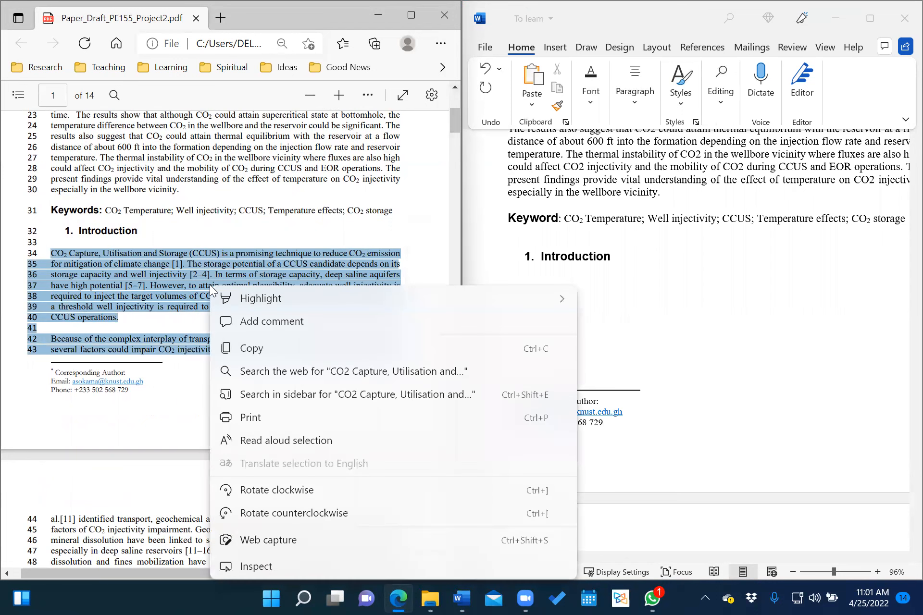
pyautogui.click(262, 349)
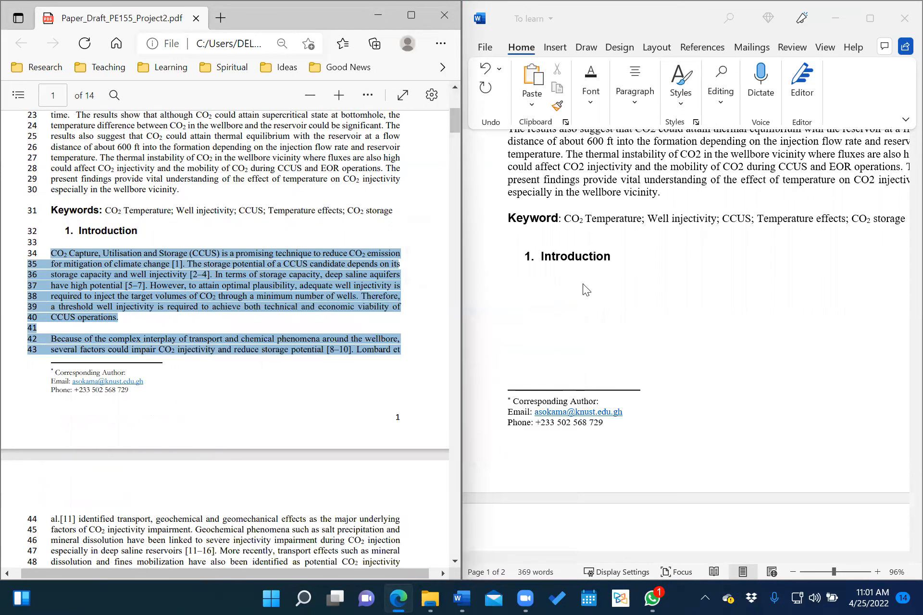
# Paste the Introduction text under the heading, keeping source formatting.
pyautogui.click(552, 283)
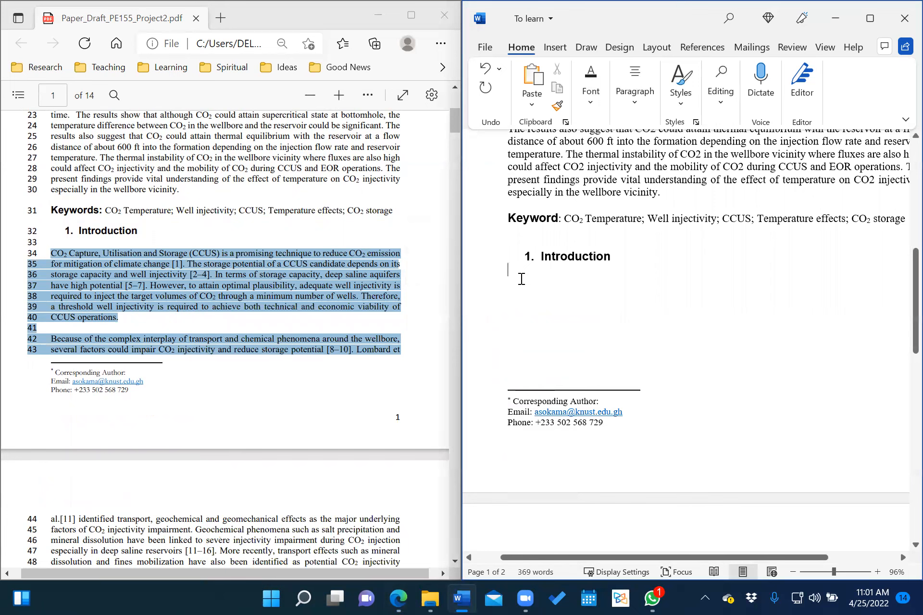
pyautogui.rightClick(521, 279)
pyautogui.click(598, 355)
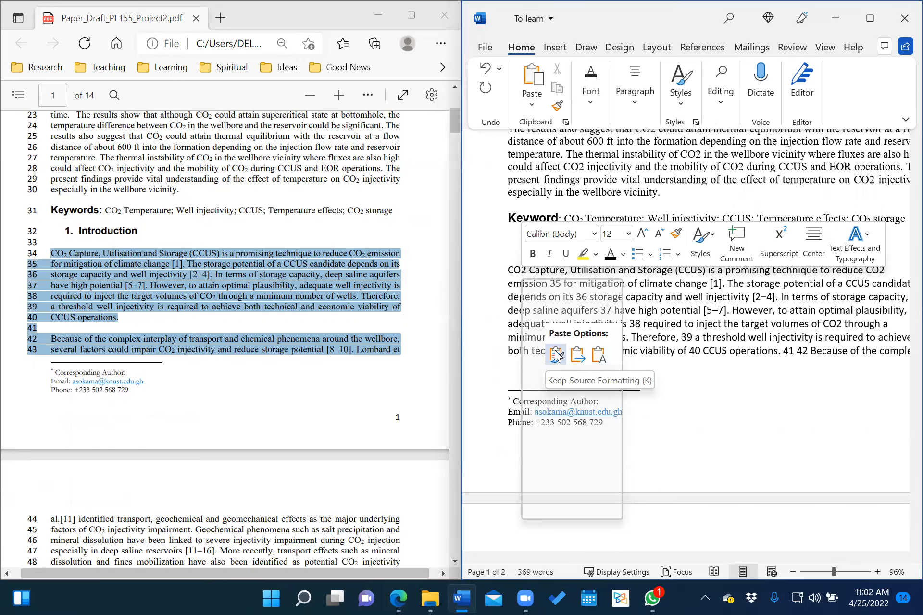
pyautogui.click(556, 355)
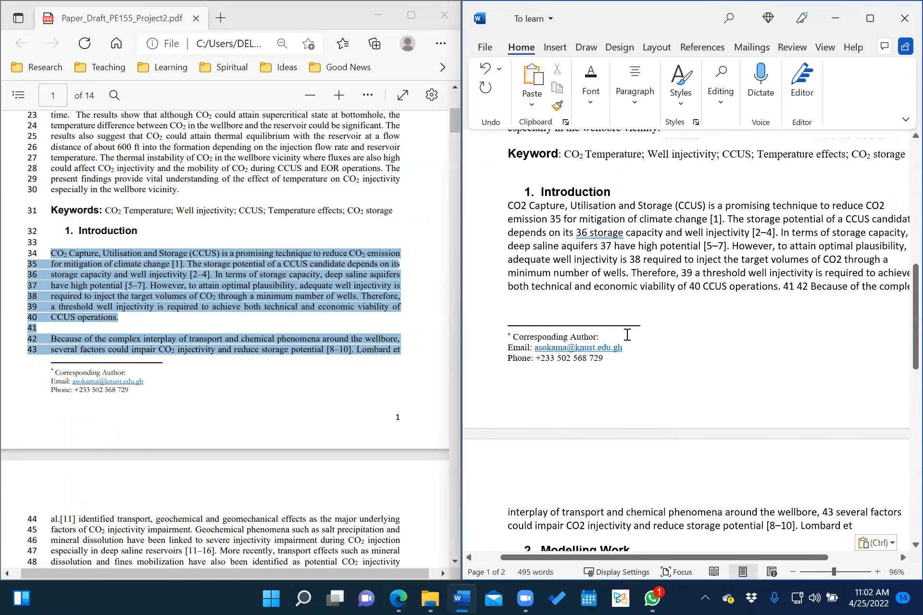
pyautogui.scroll(-4, 677, 293)
pyautogui.scroll(2, 677, 293)
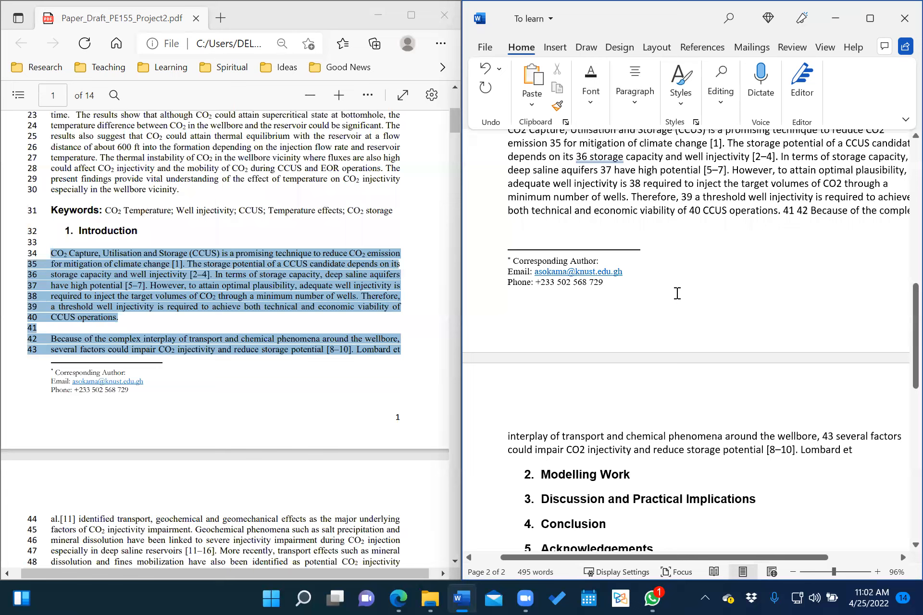
pyautogui.scroll(1, 537, 182)
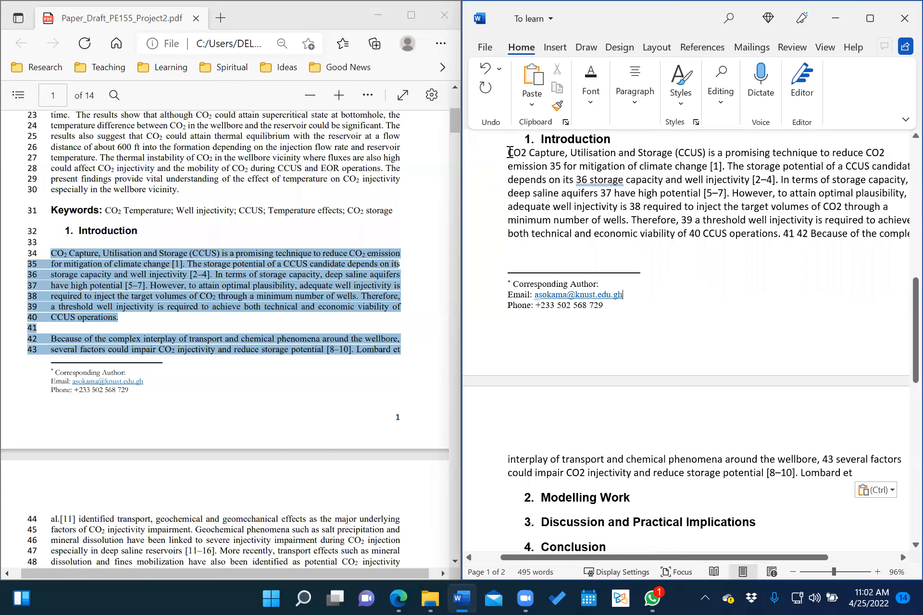
pyautogui.moveTo(510, 152); pyautogui.dragTo(860, 474)
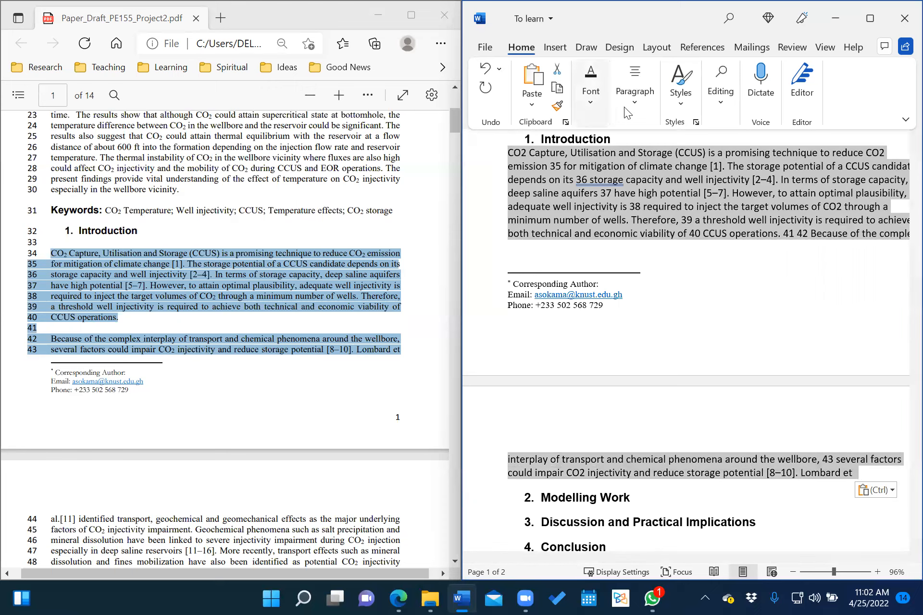
# Set the pasted Introduction text to Times New Roman.
pyautogui.click(591, 102)
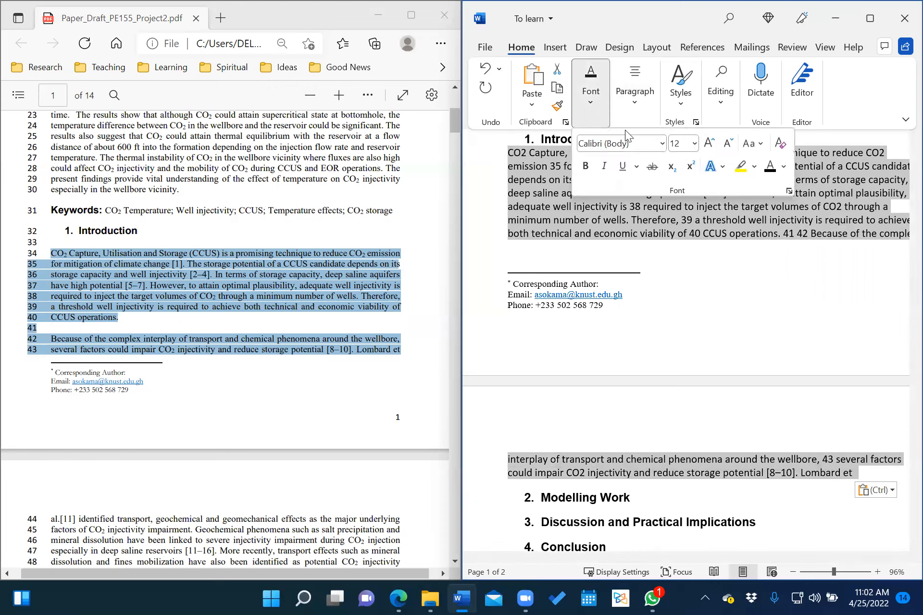
pyautogui.click(662, 143)
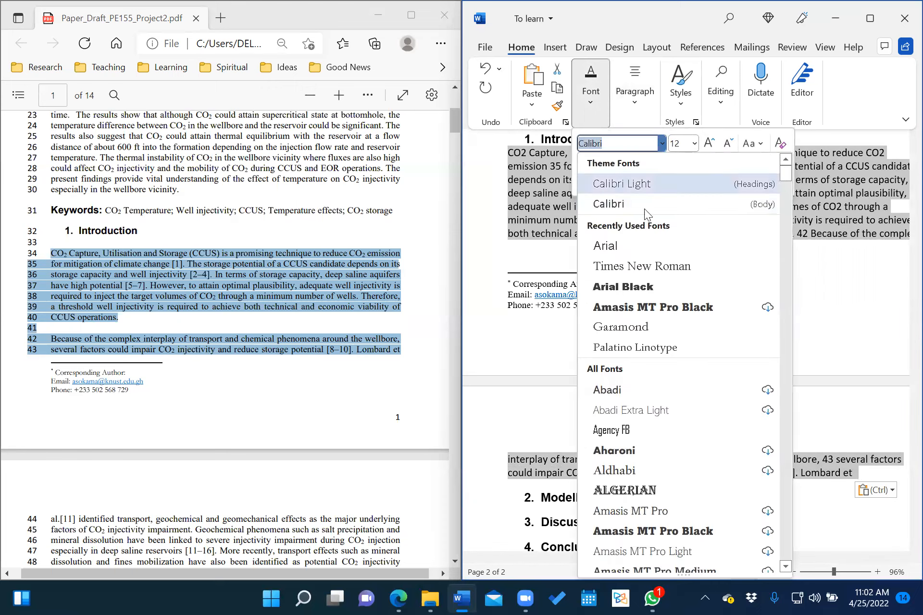
pyautogui.click(630, 267)
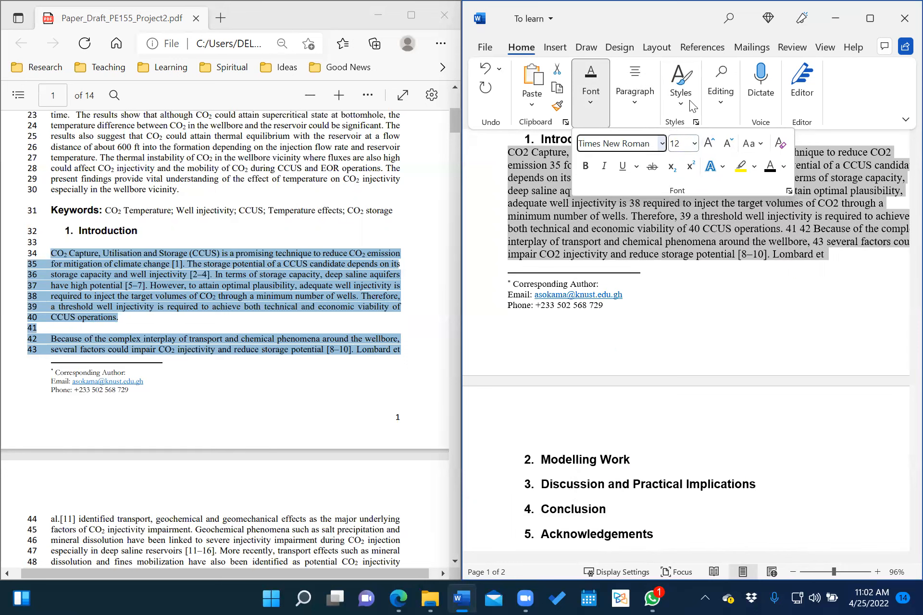
# Justify the Introduction text so it runs evenly to both margins.
pyautogui.click(638, 101)
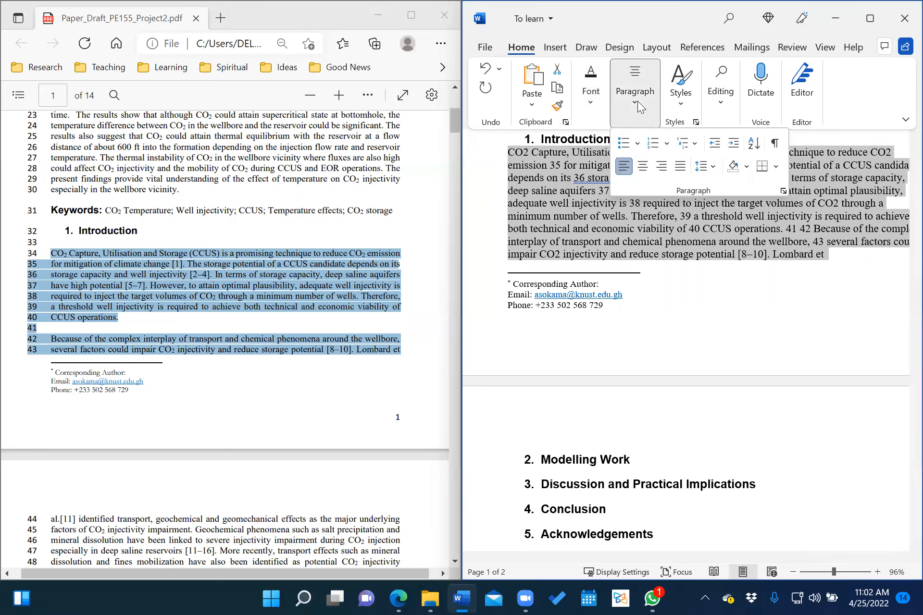
pyautogui.click(680, 168)
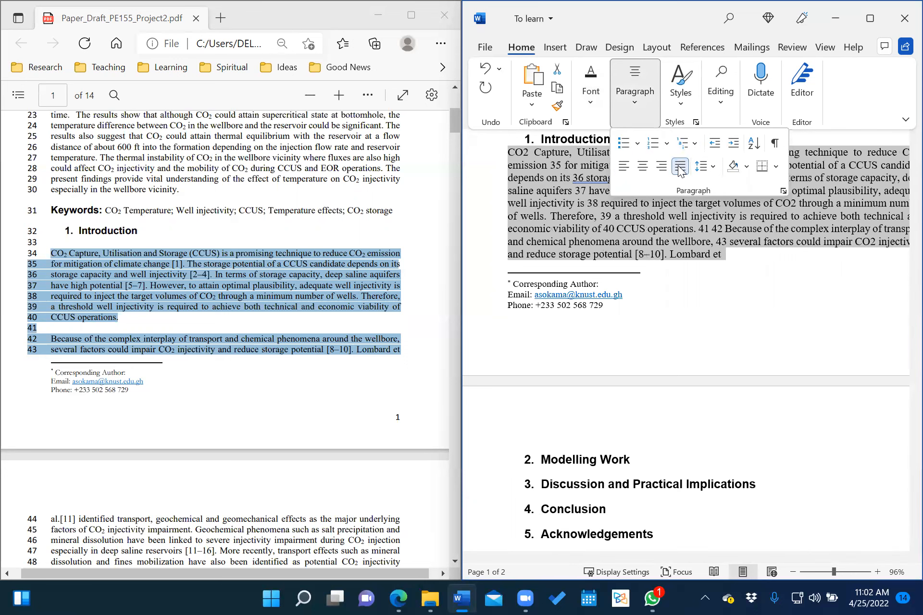
pyautogui.click(738, 245)
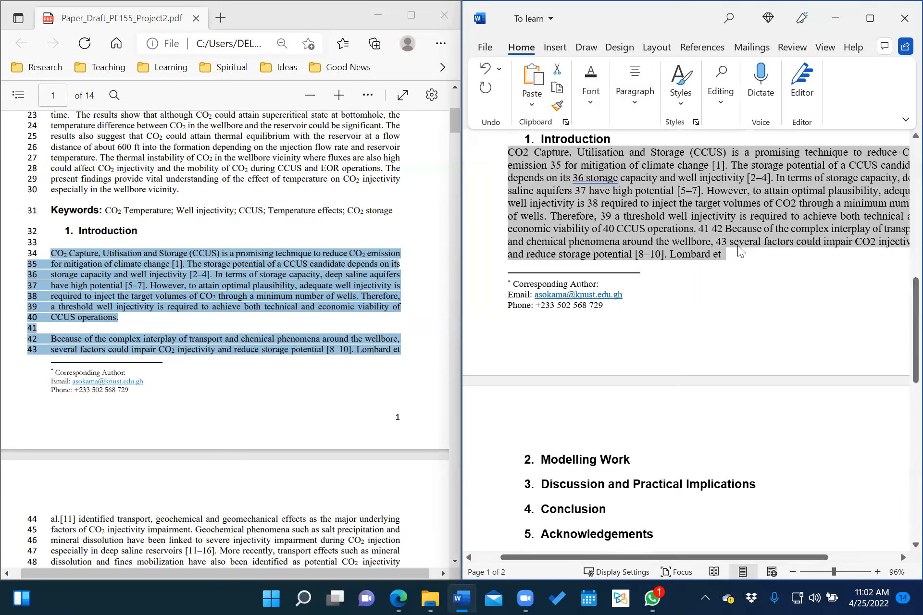
pyautogui.click(719, 254)
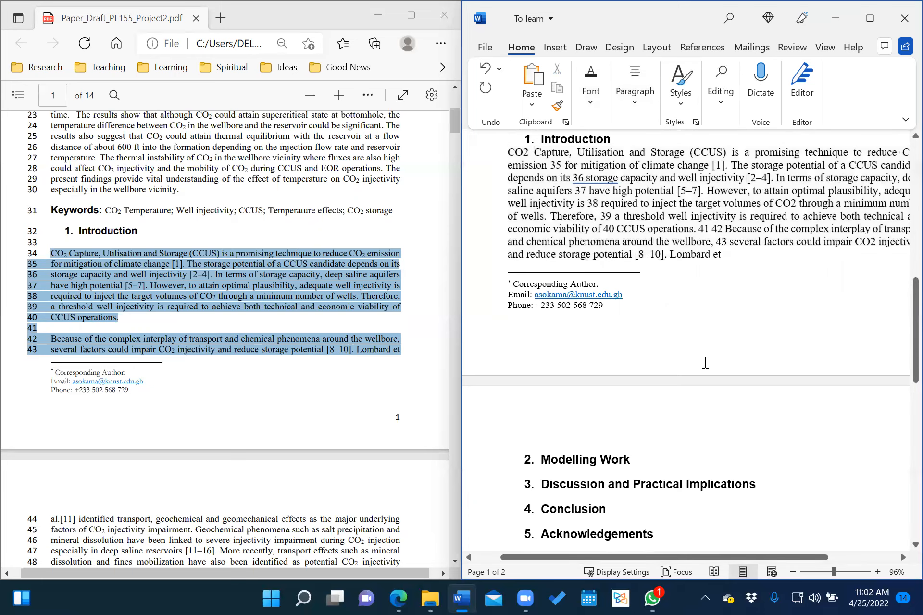
pyautogui.scroll(2, 681, 227)
pyautogui.scroll(-1, 681, 227)
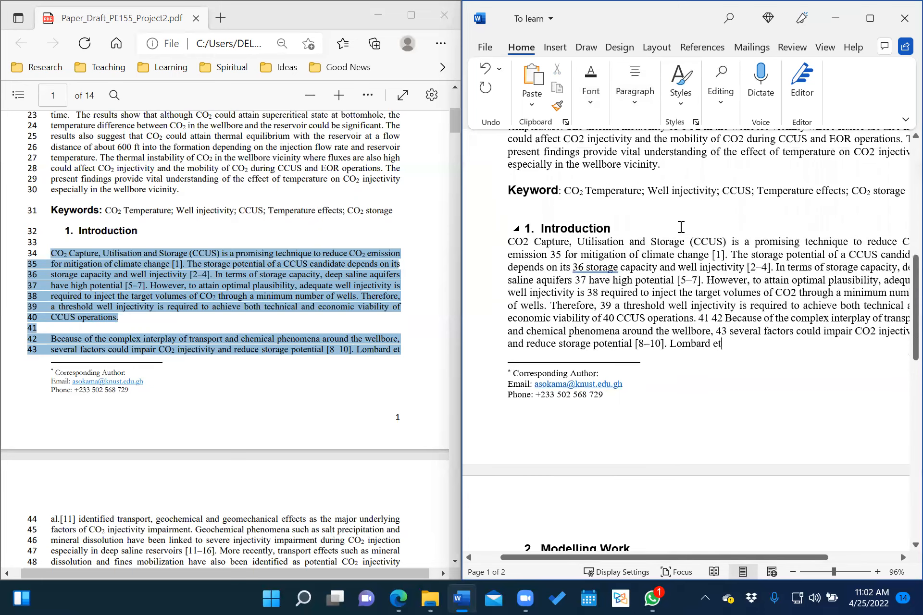
pyautogui.hscroll(2, 681, 227)
pyautogui.hscroll(-3, 681, 227)
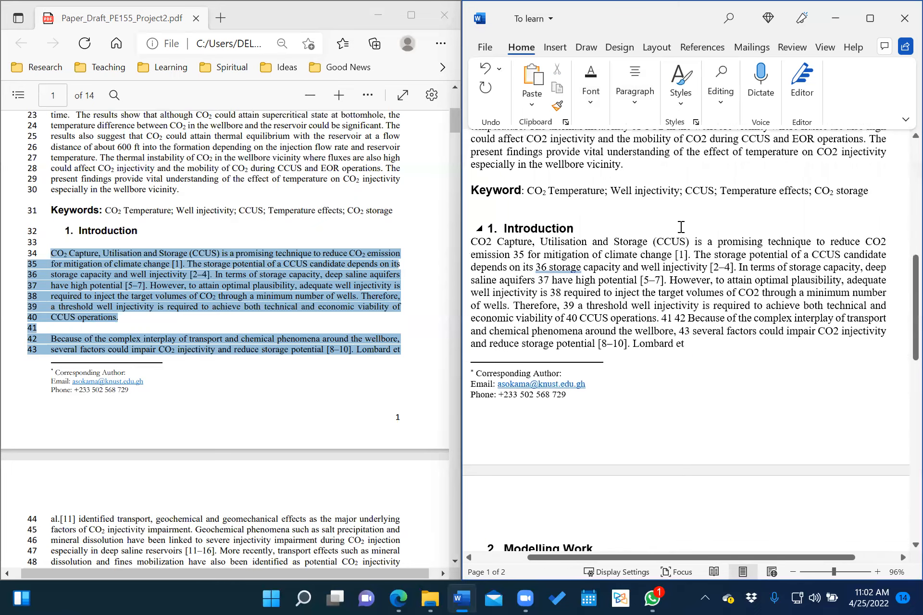
# Delete the stray line numbers 35 through 39 from the Introduction text.
pyautogui.click(550, 268)
pyautogui.press('BackSpace')
pyautogui.press('BackSpace')
pyautogui.press('BackSpace')
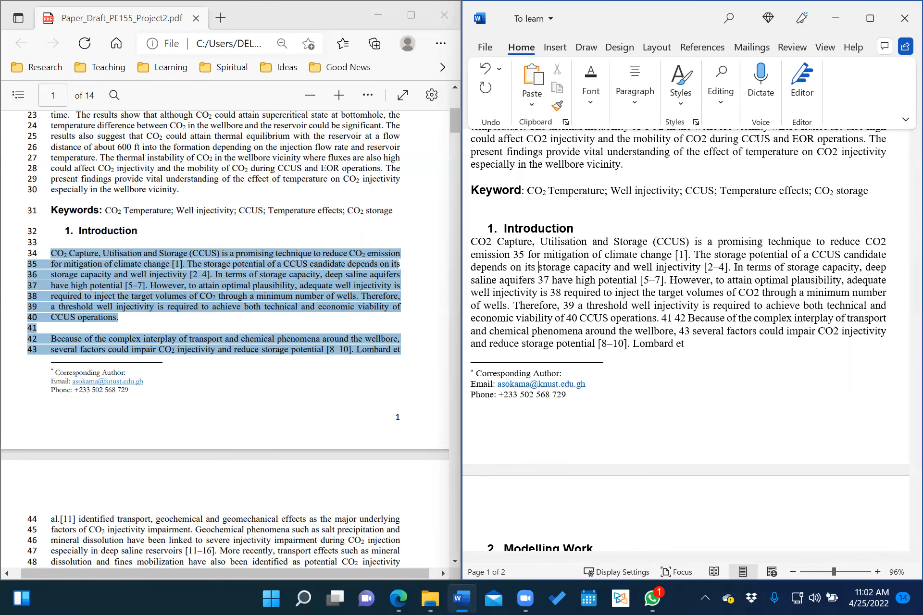
pyautogui.click(527, 257)
pyautogui.press('BackSpace')
pyautogui.press('BackSpace')
pyautogui.press('BackSpace')
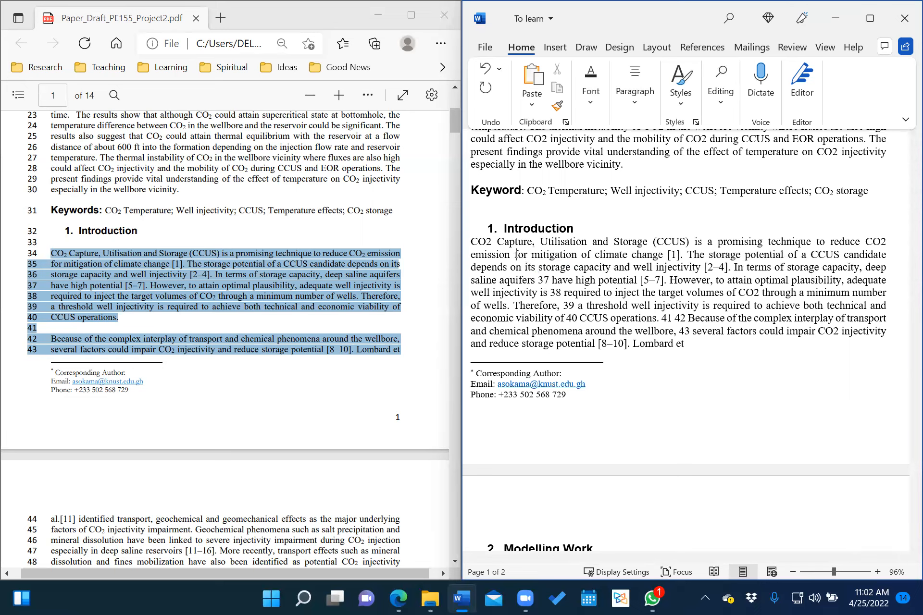
pyautogui.click(552, 280)
pyautogui.press('BackSpace')
pyautogui.press('BackSpace')
pyautogui.press('BackSpace')
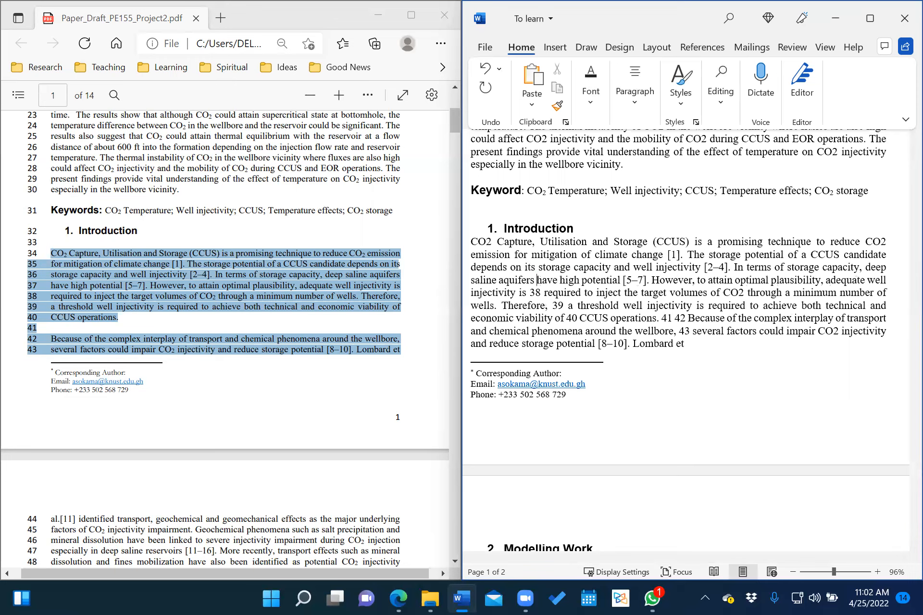
pyautogui.click(543, 292)
pyautogui.press('BackSpace')
pyautogui.press('BackSpace')
pyautogui.press('BackSpace')
pyautogui.click(532, 307)
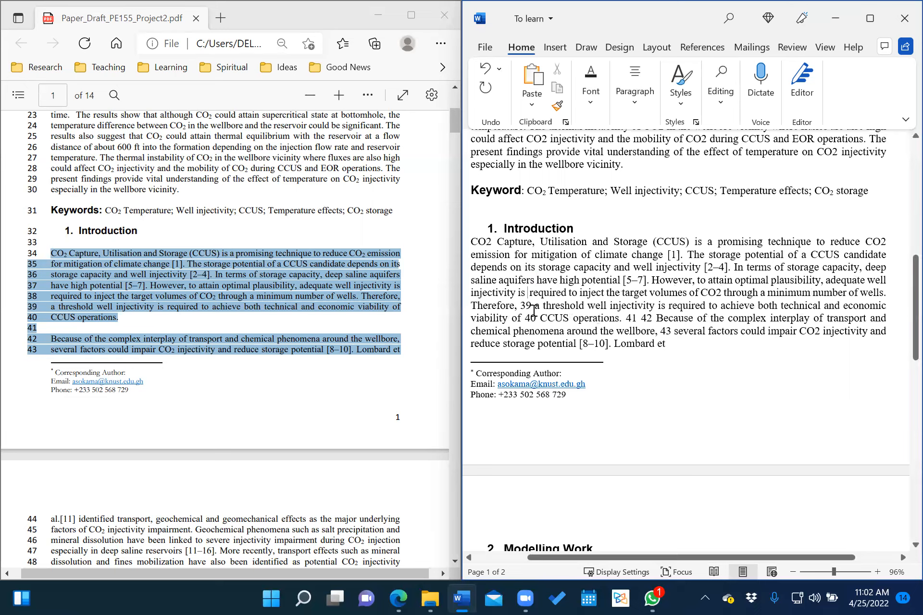
pyautogui.press('BackSpace')
pyautogui.press('BackSpace')
pyautogui.press('BackSpace')
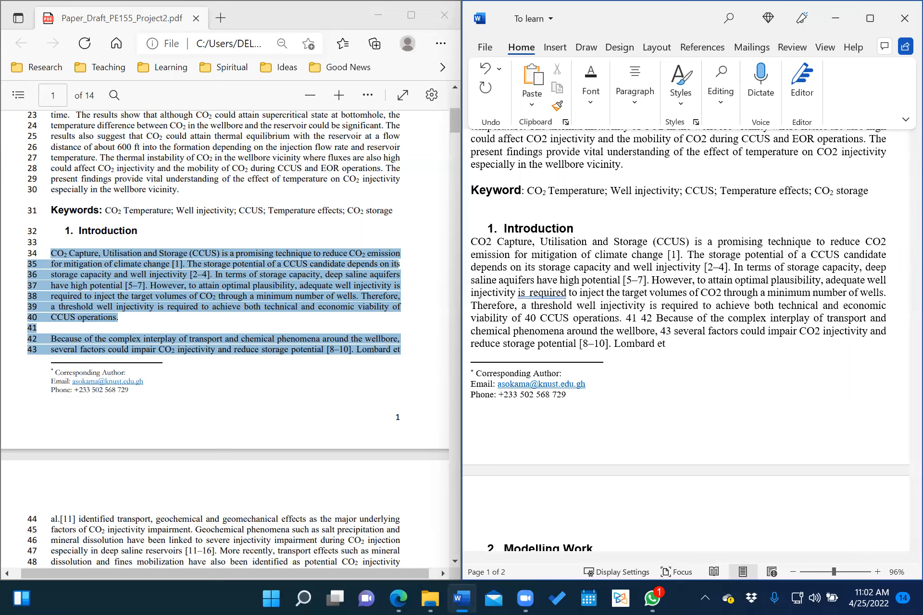
# Remove numbers 40–43 and extra spaces, and add a space after 'wellbore,'.
pyautogui.click(531, 293)
pyautogui.press('BackSpace')
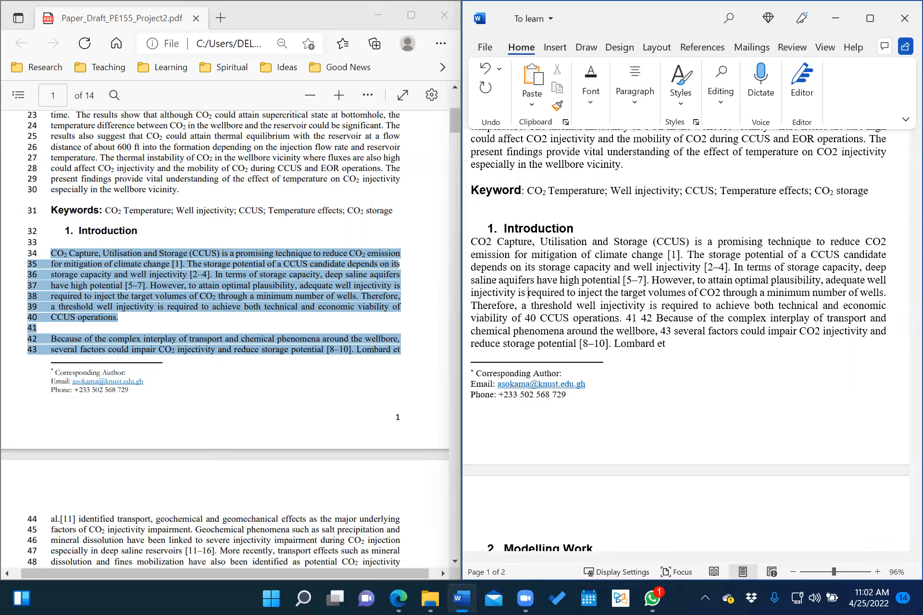
pyautogui.click(540, 319)
pyautogui.press('BackSpace')
pyautogui.press('BackSpace')
pyautogui.press('BackSpace')
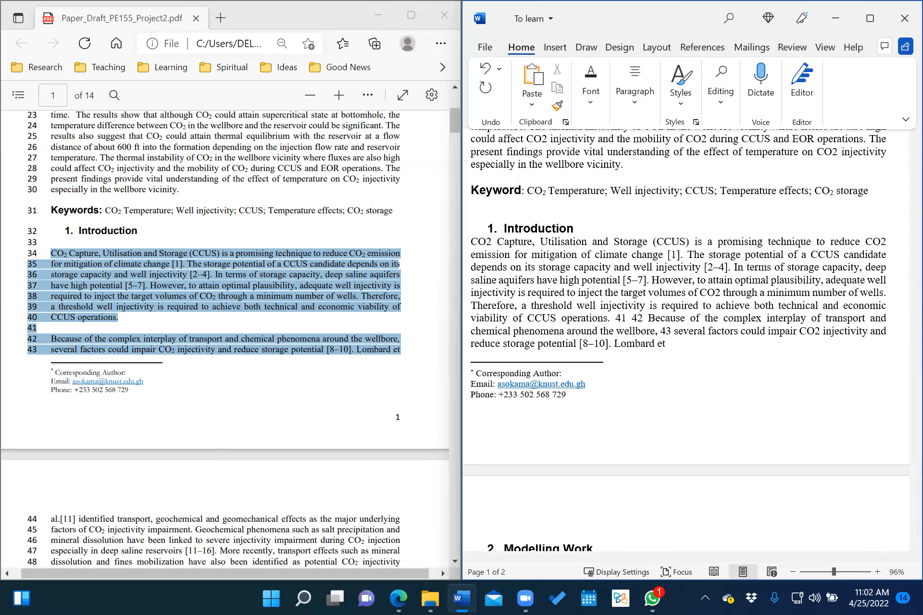
pyautogui.click(650, 318)
pyautogui.press('BackSpace')
pyautogui.press('BackSpace')
pyautogui.press('BackSpace')
pyautogui.press('BackSpace')
pyautogui.press('BackSpace')
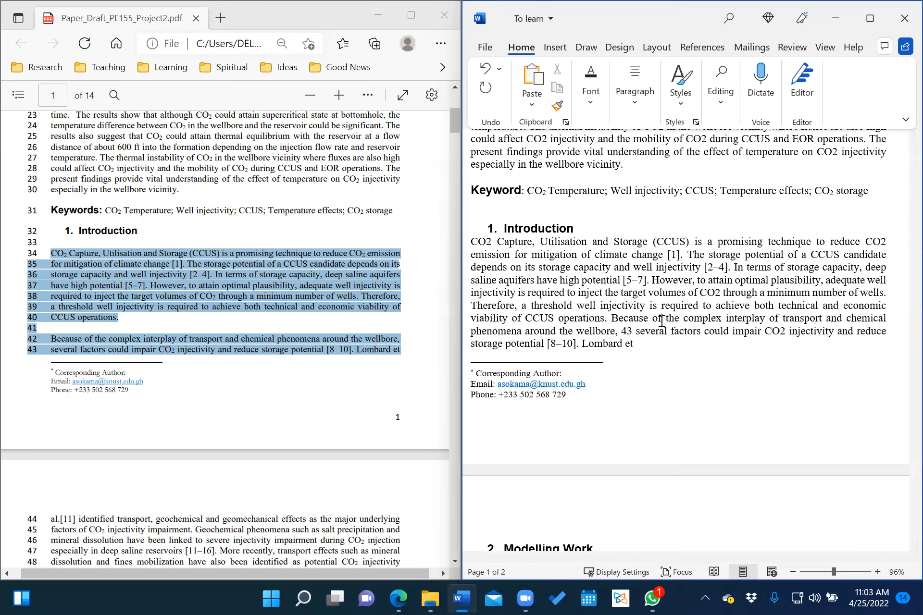
pyautogui.click(637, 333)
pyautogui.press('BackSpace')
pyautogui.press('BackSpace')
pyautogui.press('BackSpace')
pyautogui.press('BackSpace')
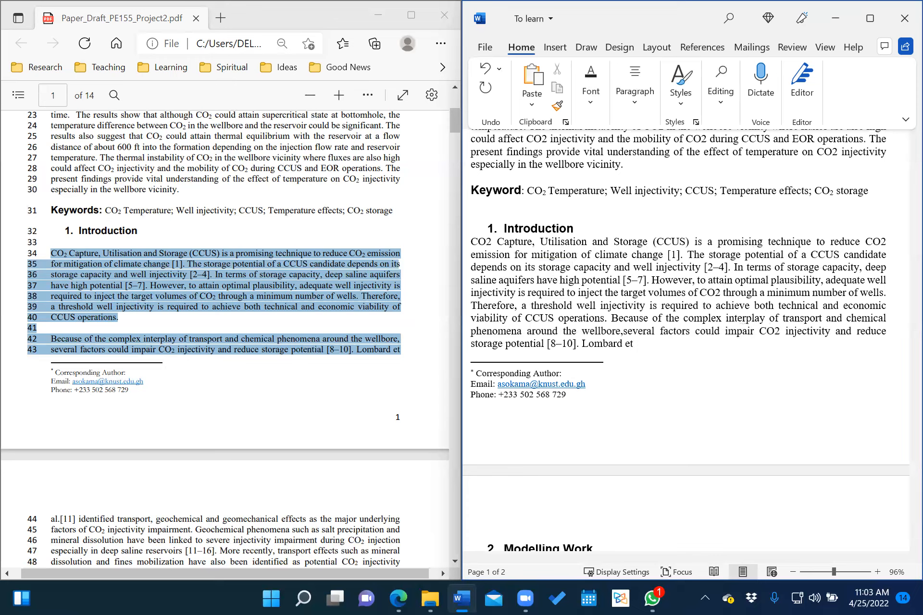
pyautogui.press('BackSpace')
pyautogui.rightClick(623, 332)
pyautogui.click(623, 331)
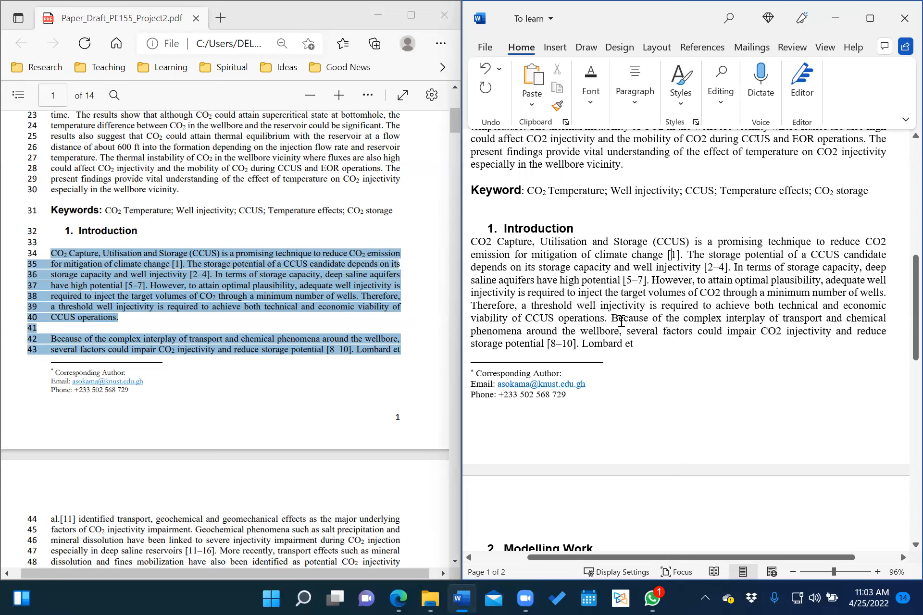
# Scroll the PDF draft to page 12, showing the 6. References entries [1]–[9].
pyautogui.click(297, 322)
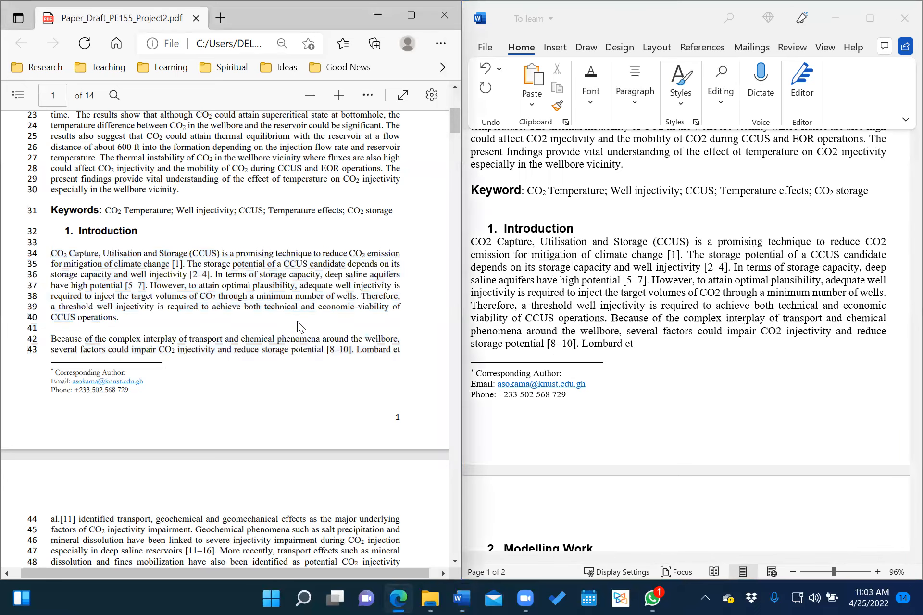
pyautogui.scroll(-20, 291, 331)
pyautogui.scroll(-20, 285, 339)
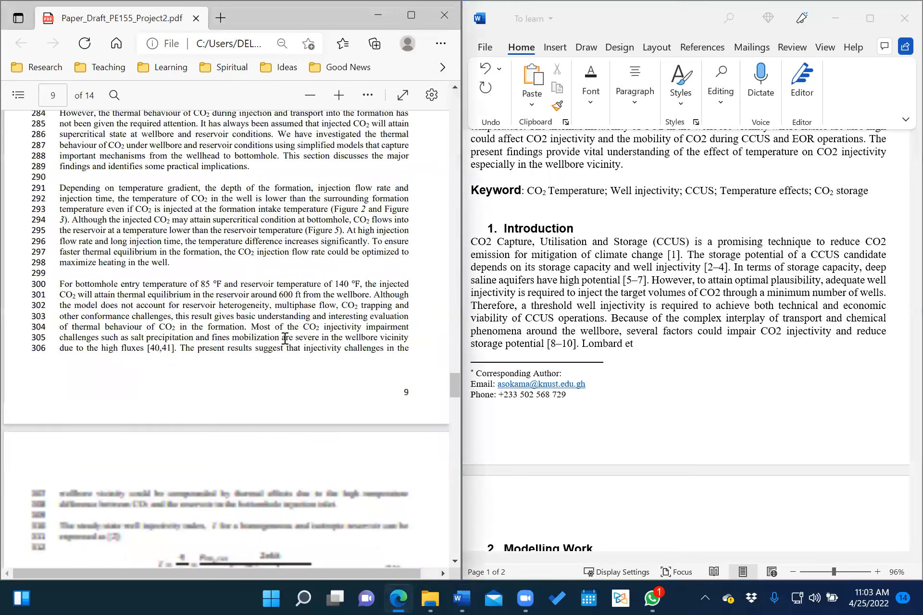
pyautogui.scroll(-20, 285, 339)
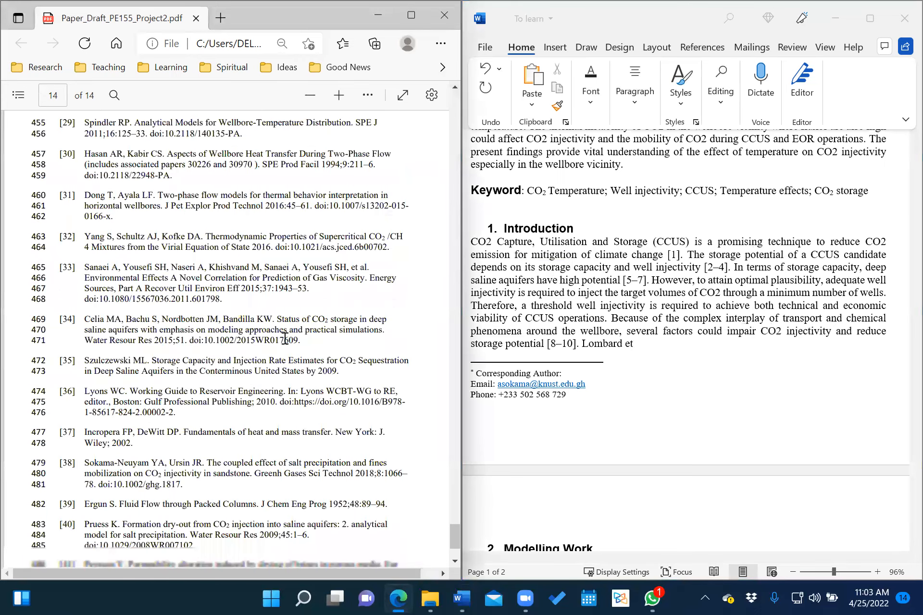
pyautogui.scroll(-3, 285, 338)
pyautogui.scroll(5, 39, 440)
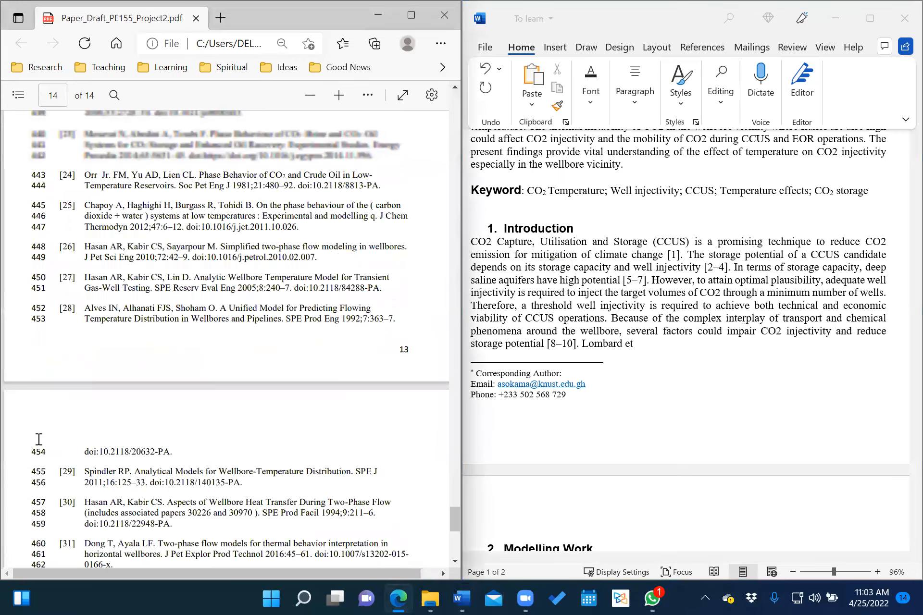
pyautogui.scroll(8, 212, 255)
pyautogui.scroll(10, 210, 269)
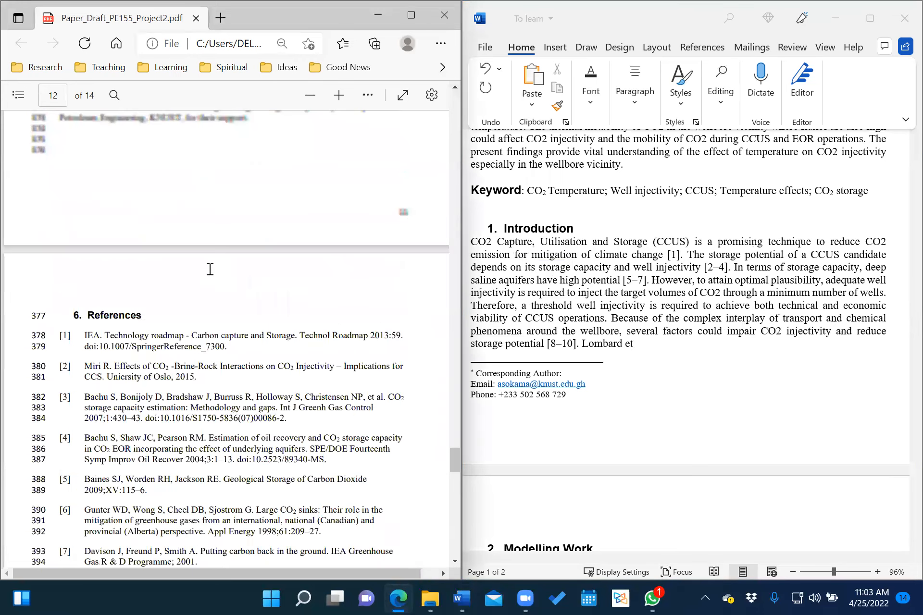
pyautogui.scroll(-1, 66, 278)
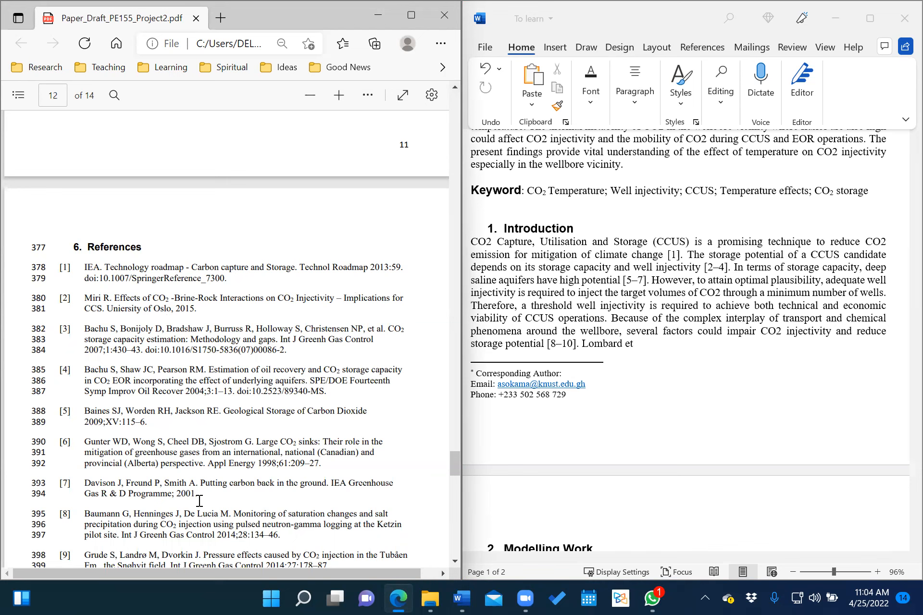
# Delete the typed [1] after 'climate change' in the Introduction's first sentence.
pyautogui.click(679, 253)
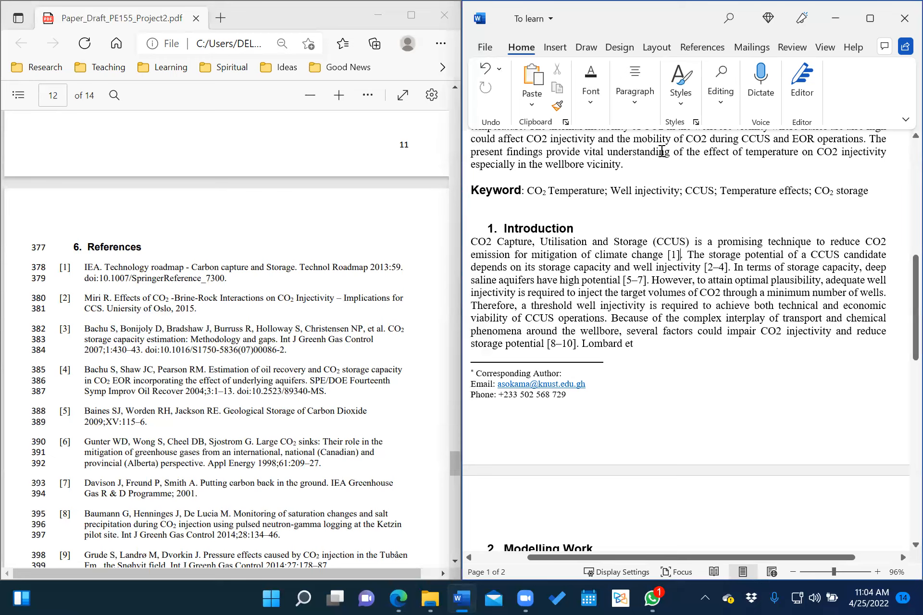
pyautogui.hotkey('alt', 's')
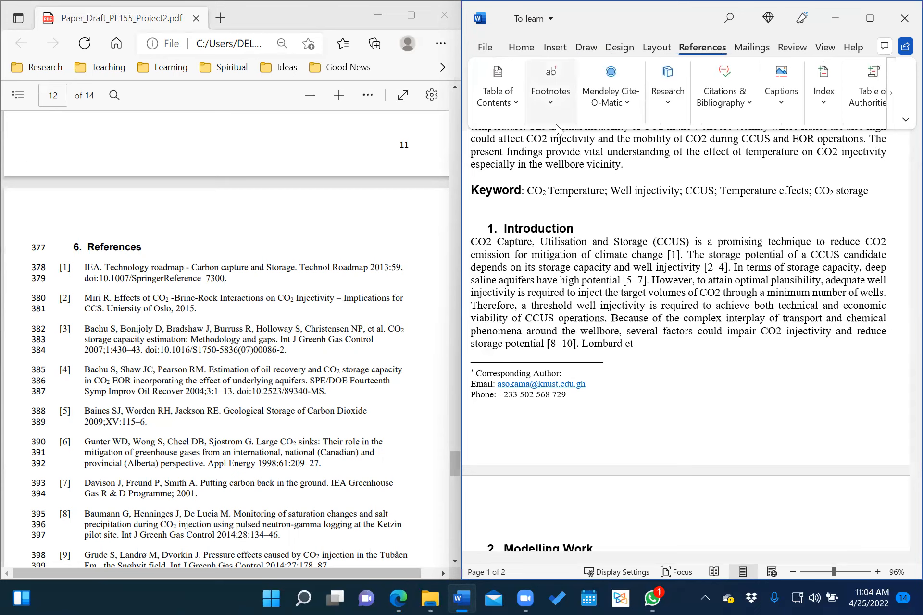
pyautogui.click(748, 108)
pyautogui.click(748, 108)
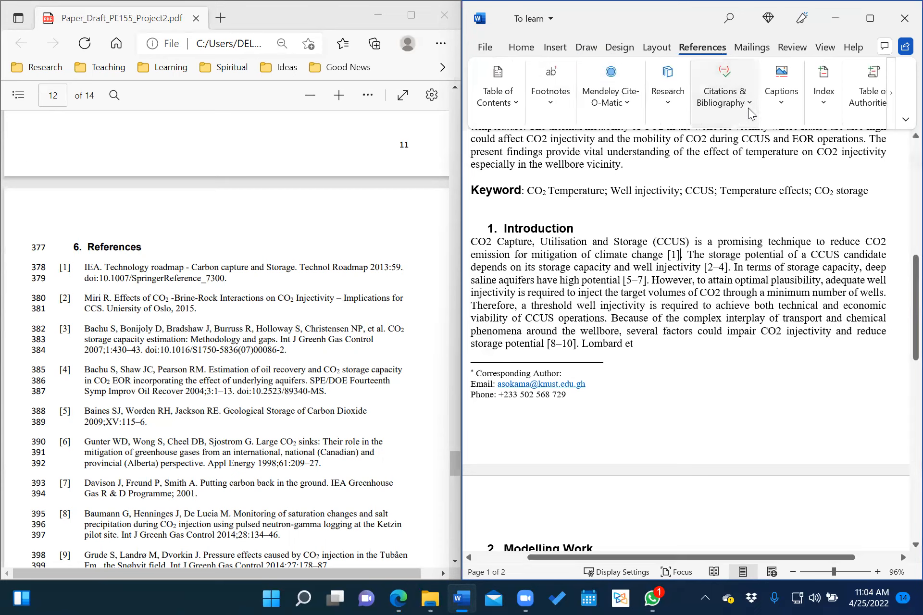
pyautogui.click(667, 100)
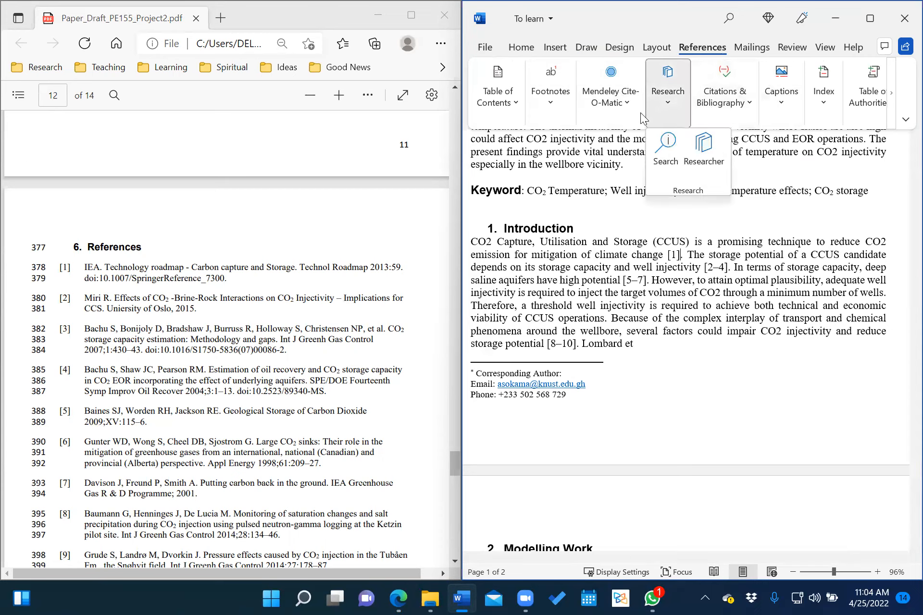
pyautogui.click(621, 97)
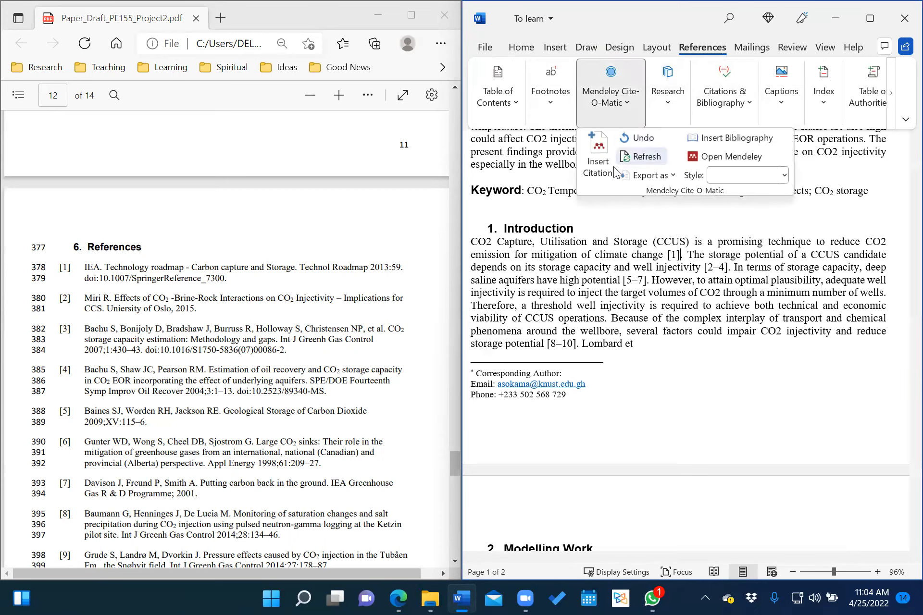
pyautogui.click(785, 176)
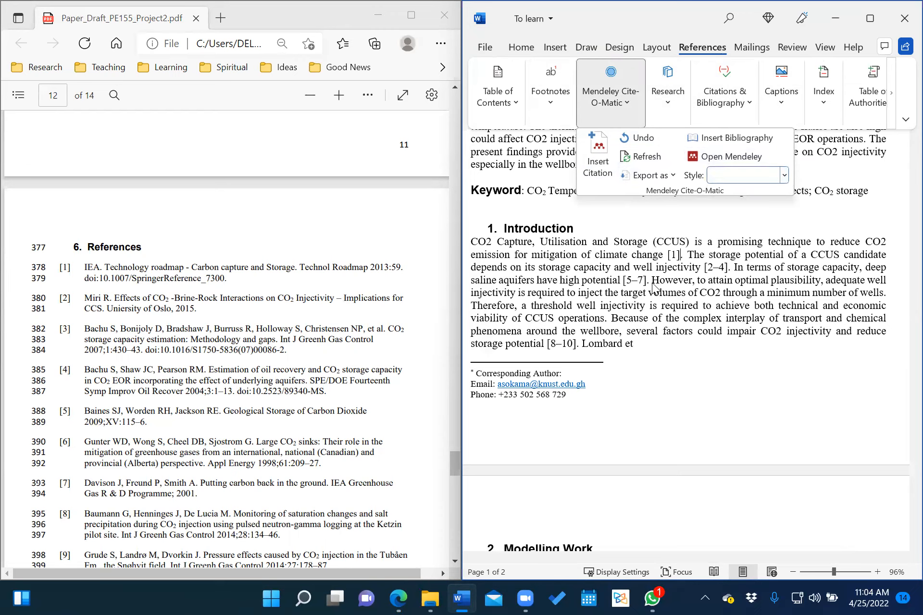
pyautogui.click(682, 264)
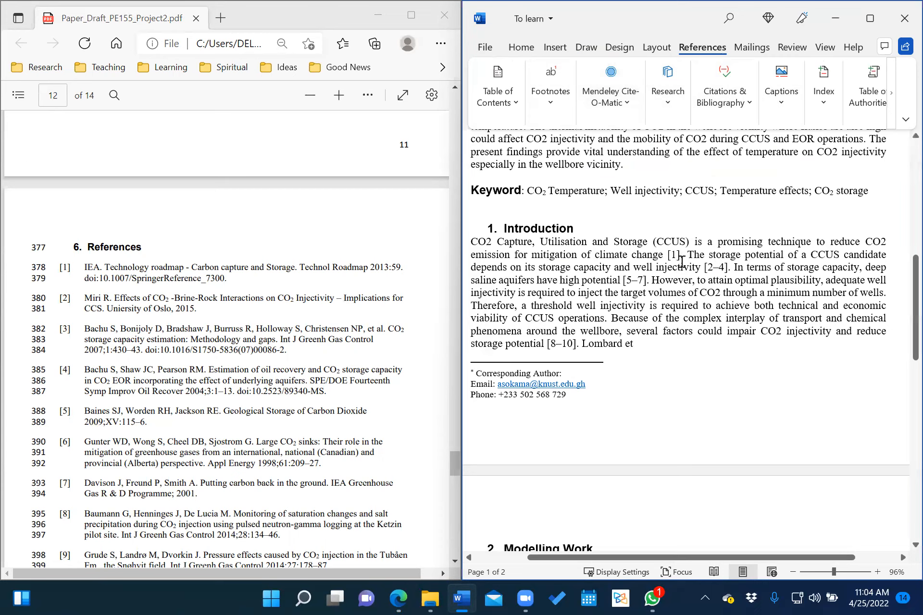
pyautogui.press('BackSpace')
pyautogui.press('BackSpace')
pyautogui.press('BackSpace')
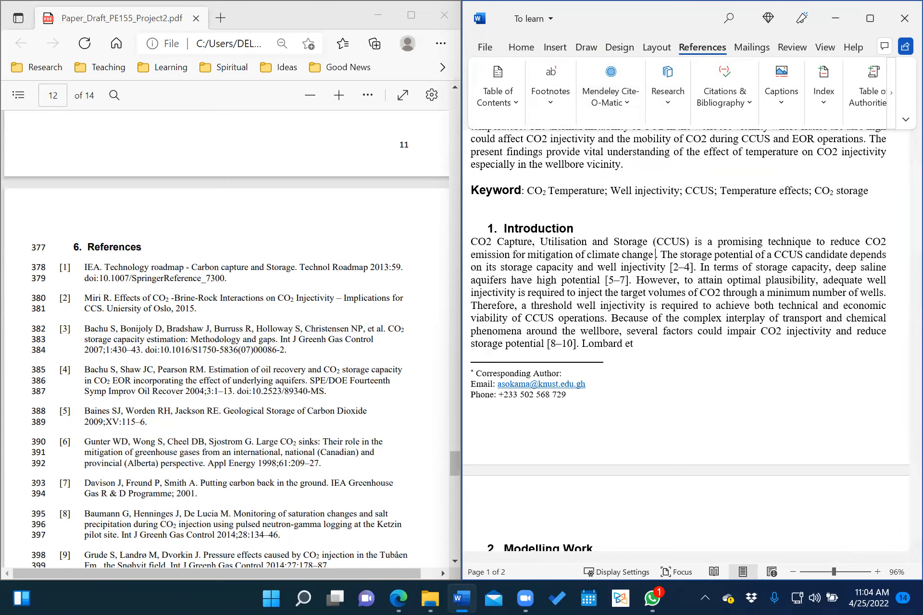
pyautogui.click(617, 104)
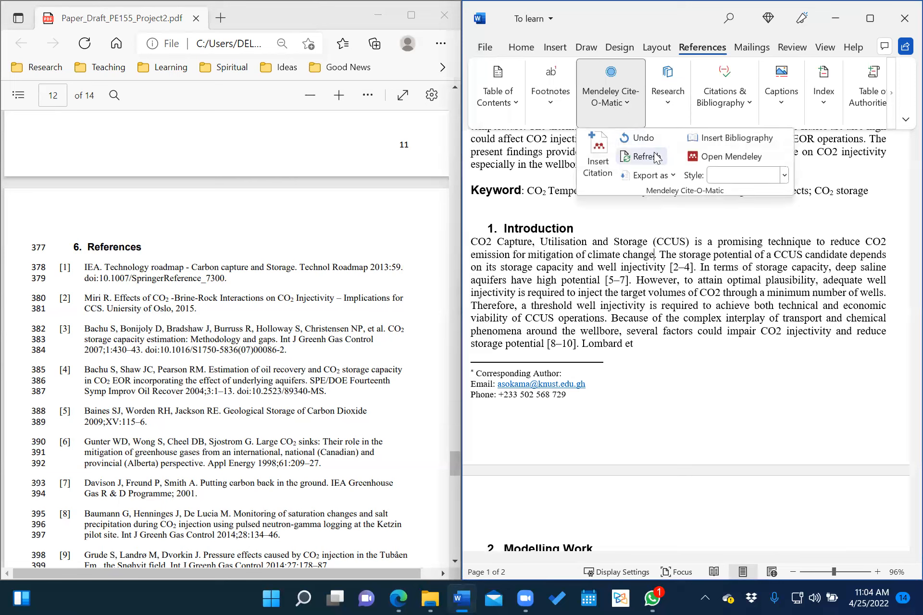
# Insert a Mendeley citation for the 2013 IEA Technology roadmap, found via 'Technology Road'.
pyautogui.click(603, 164)
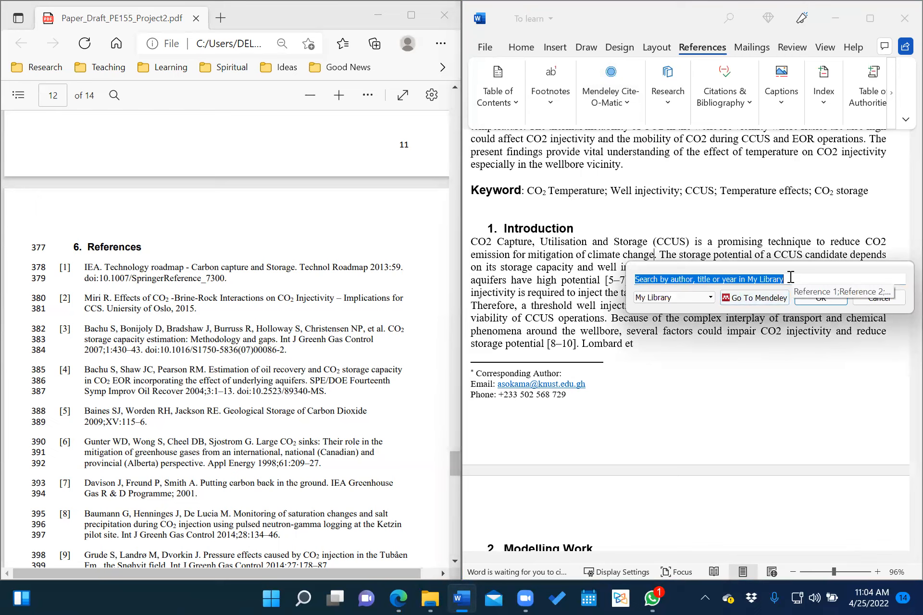
pyautogui.write('IEA')
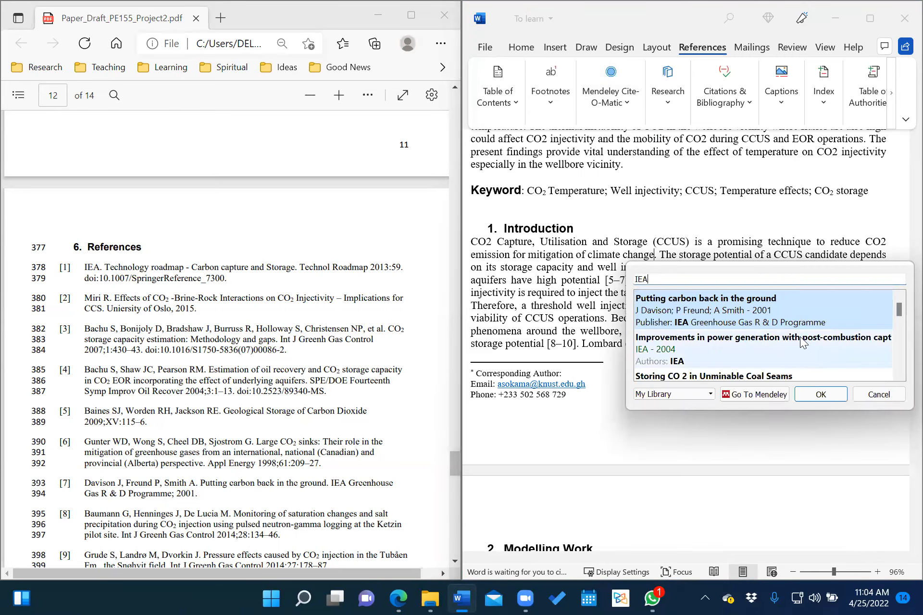
pyautogui.scroll(-2, 800, 337)
pyautogui.scroll(-4, 800, 342)
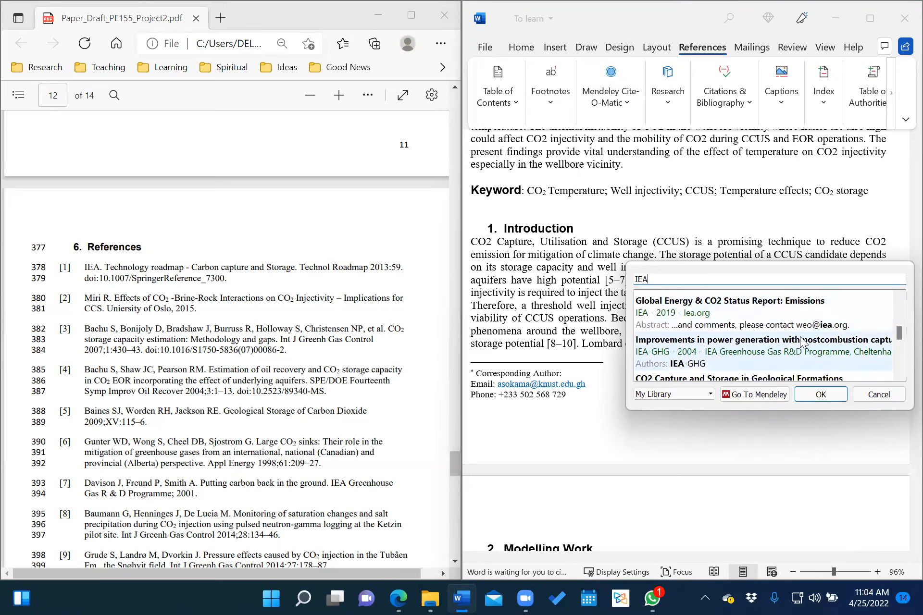
pyautogui.press('BackSpace')
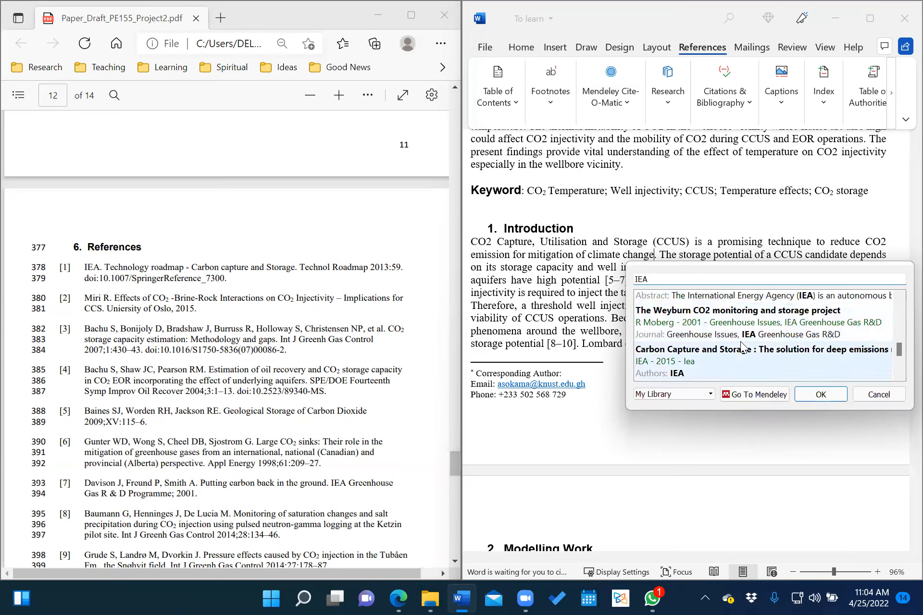
pyautogui.scroll(1, 750, 343)
pyautogui.press('BackSpace')
pyautogui.press('BackSpace')
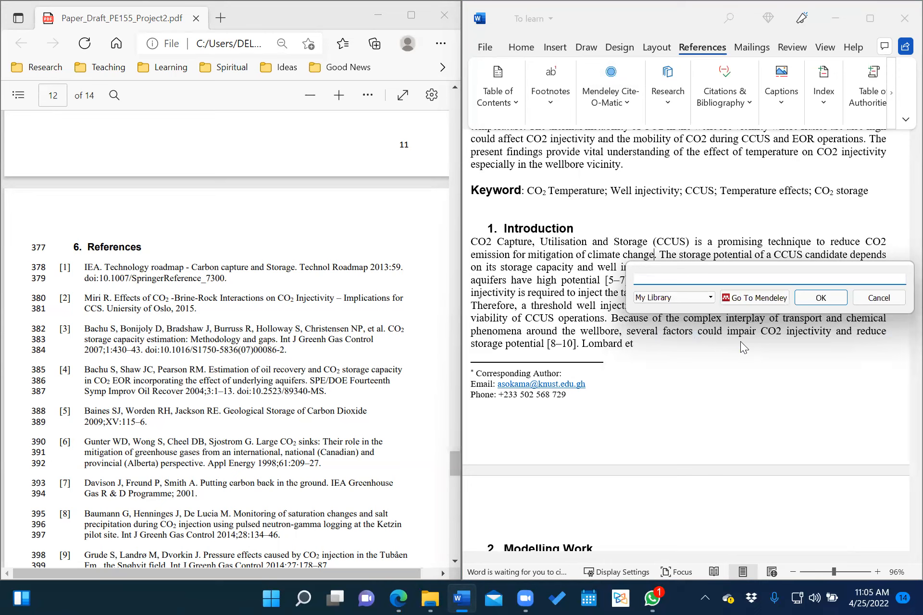
pyautogui.write('T')
pyautogui.press('BackSpace')
pyautogui.write('Te')
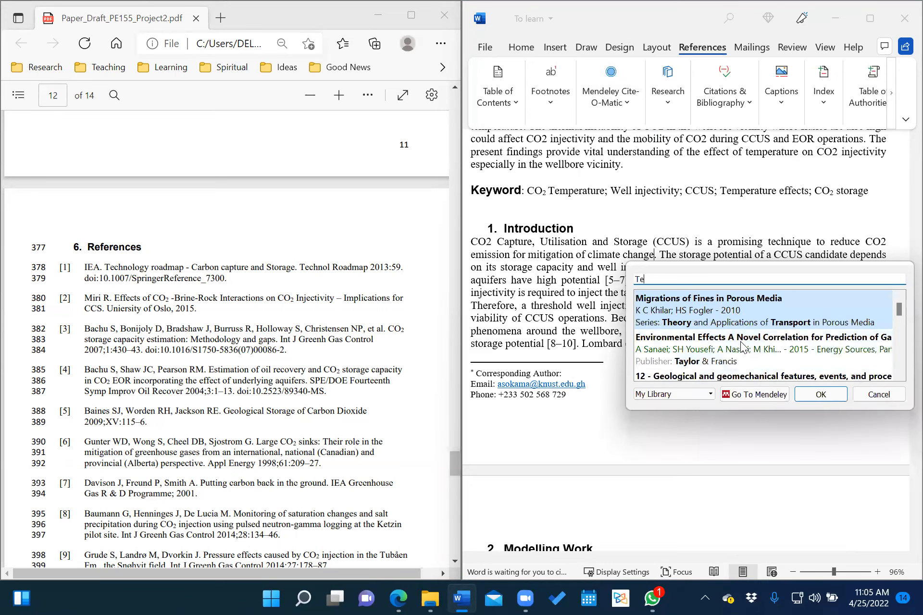
pyautogui.write('chnolo')
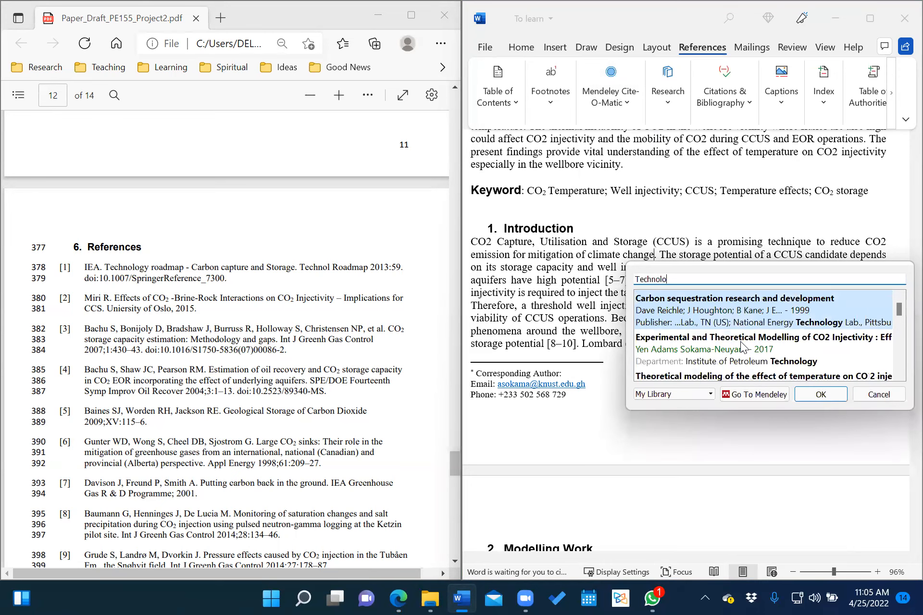
pyautogui.write('gy Road')
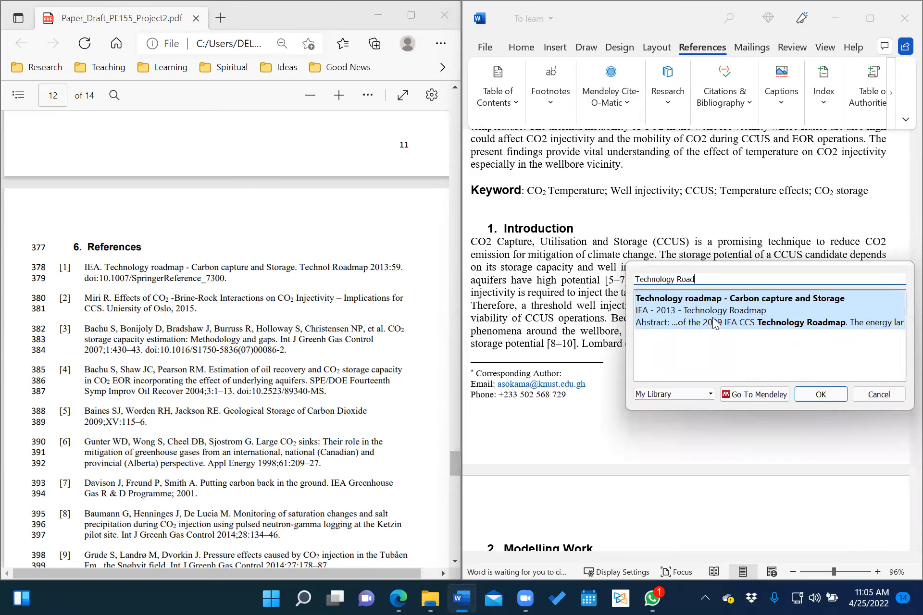
pyautogui.click(701, 318)
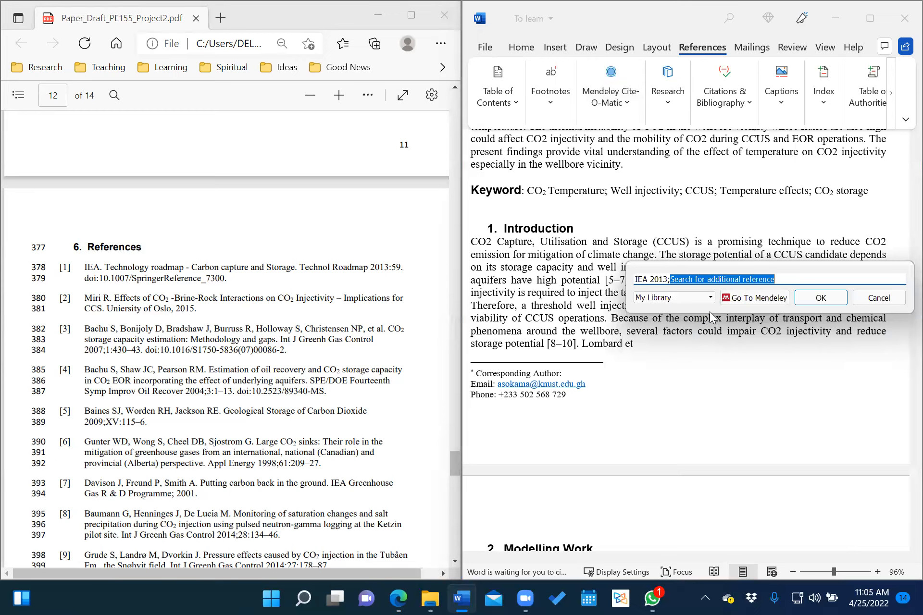
pyautogui.click(822, 298)
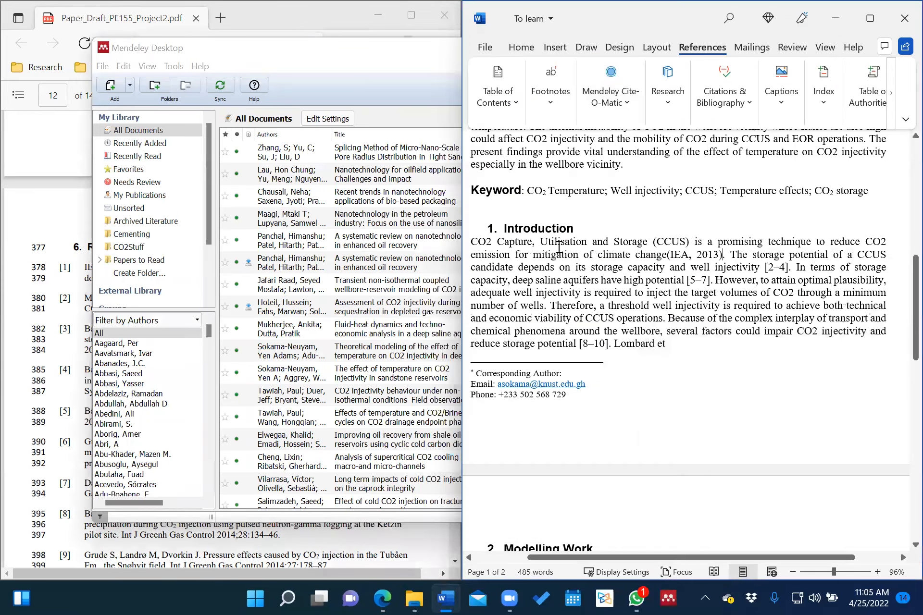
# Minimize Mendeley Desktop and check the new (IEA, 2013) citation in Word.
pyautogui.click(96, 37)
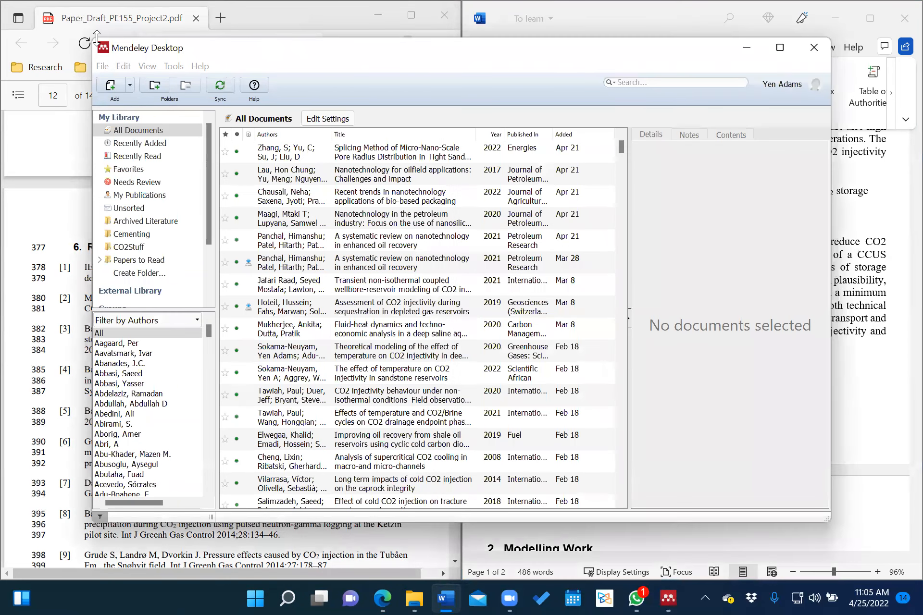
pyautogui.click(748, 48)
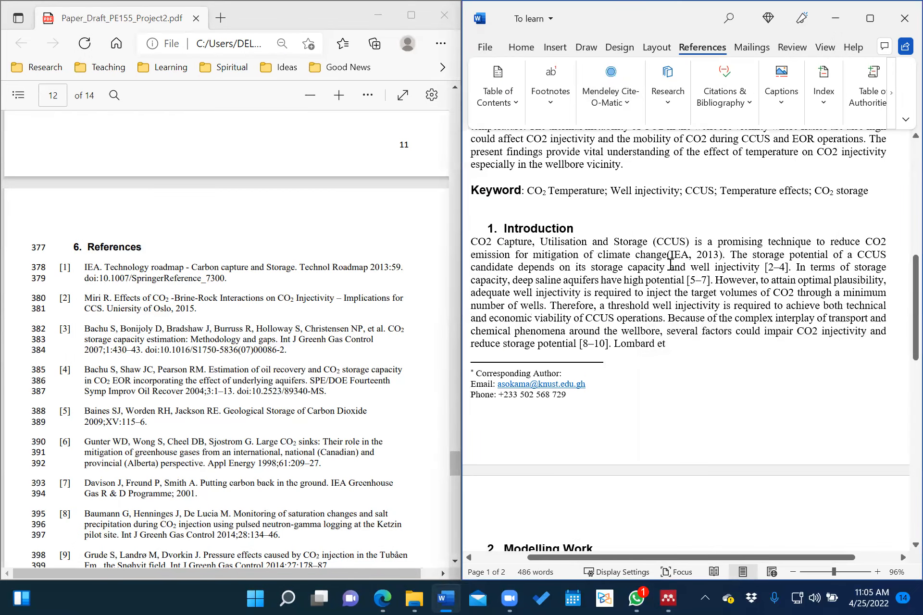
pyautogui.click(668, 256)
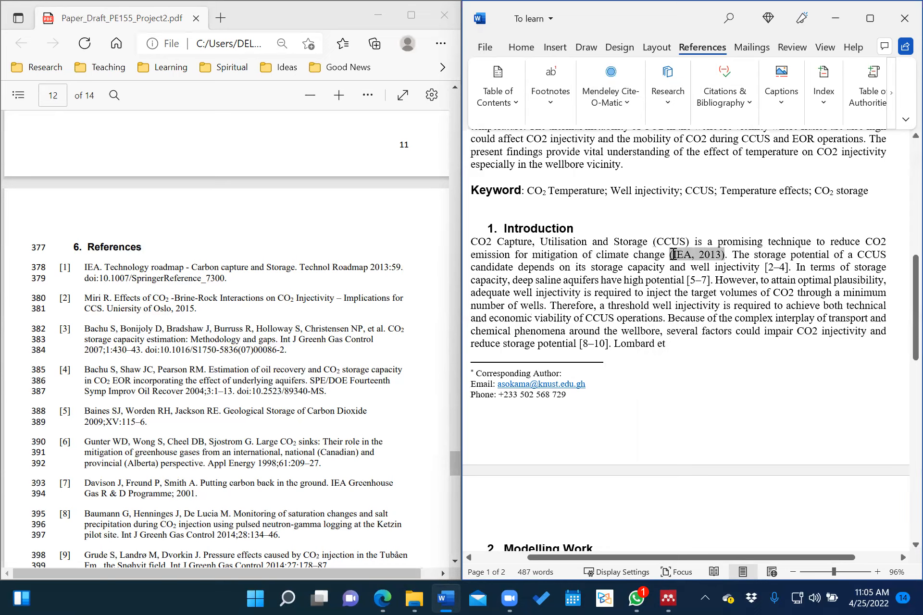
# Switch the Mendeley citation style to IEEE so the IEA citation reads [1].
pyautogui.click(772, 306)
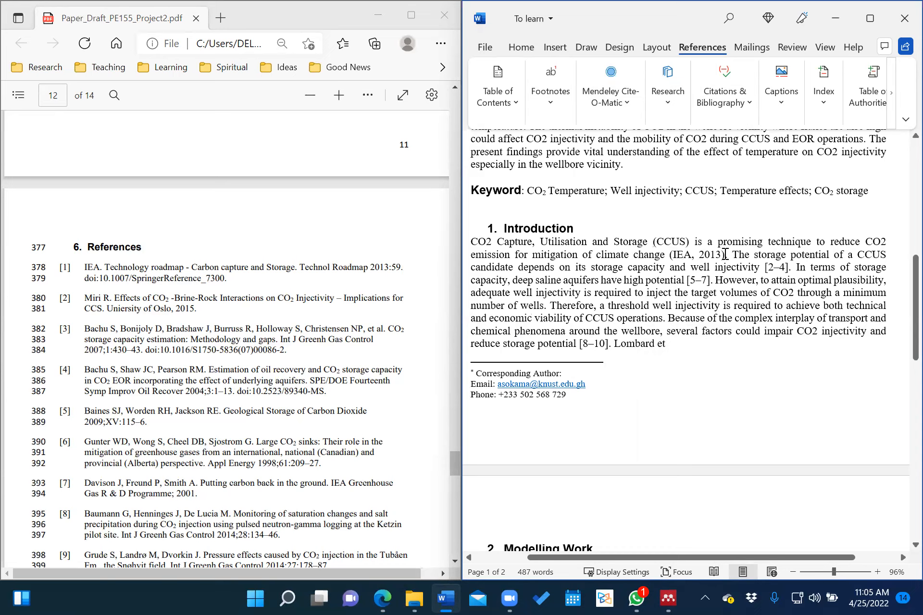
pyautogui.click(630, 100)
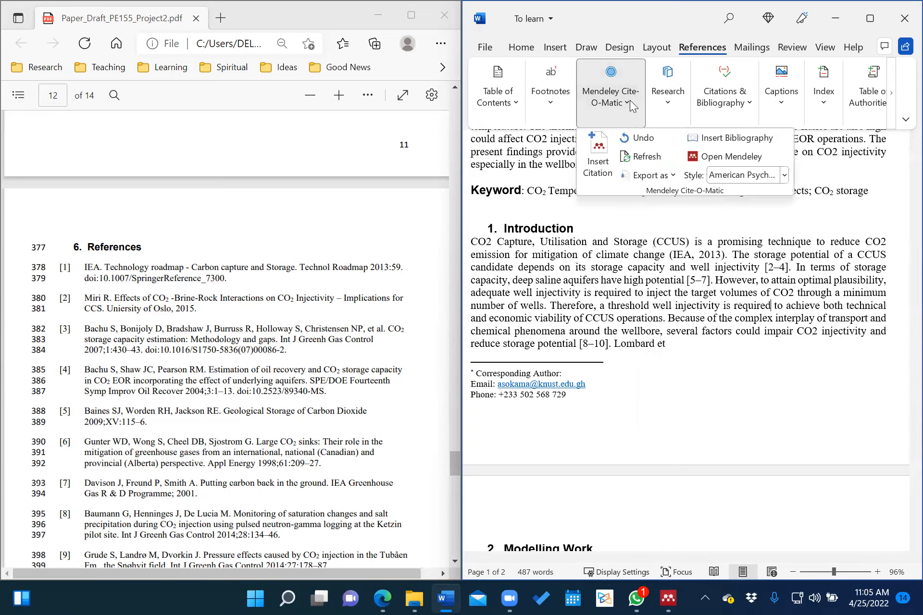
pyautogui.click(784, 176)
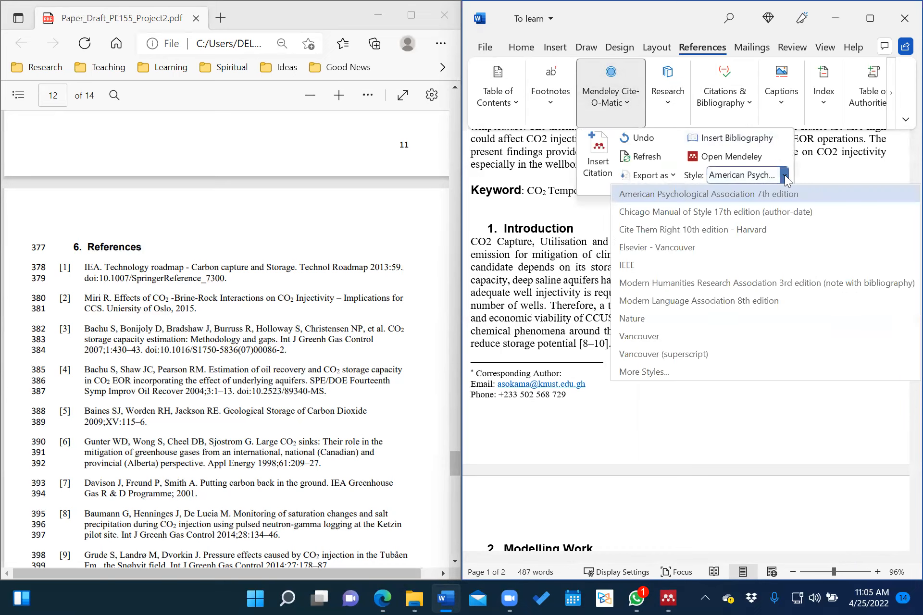
pyautogui.click(700, 265)
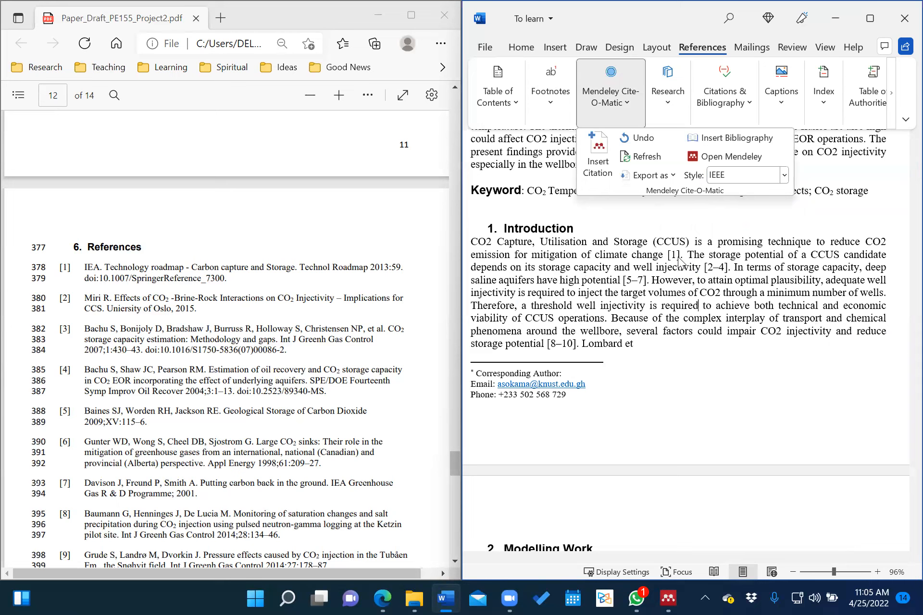
pyautogui.click(716, 267)
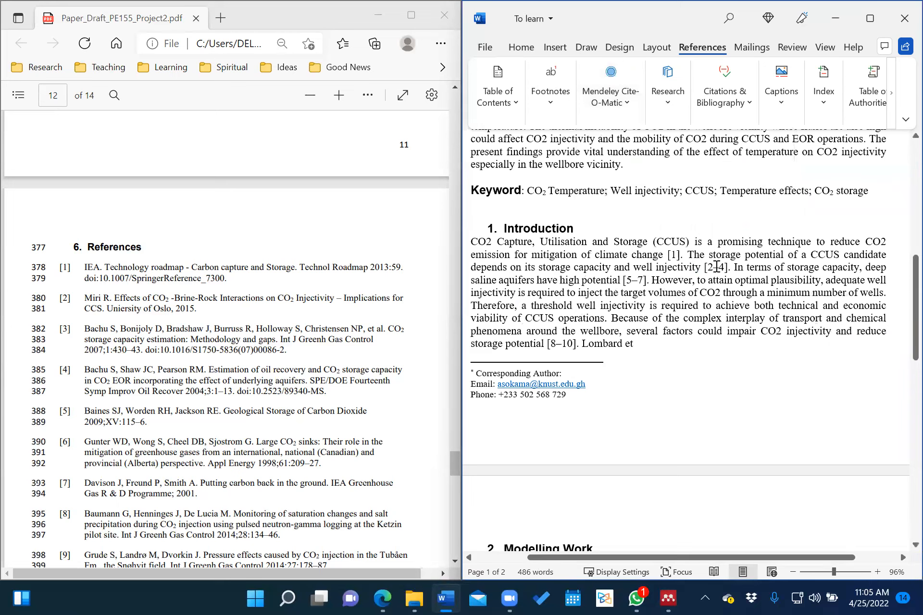
# Delete the [2–4] citation after 'well injectivity'.
pyautogui.scroll(-2, 91, 237)
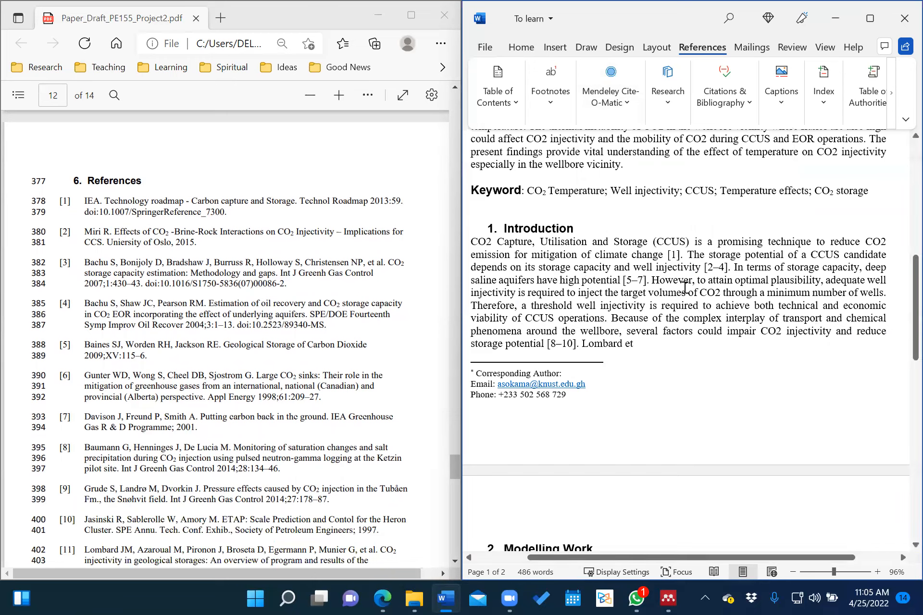
pyautogui.click(728, 269)
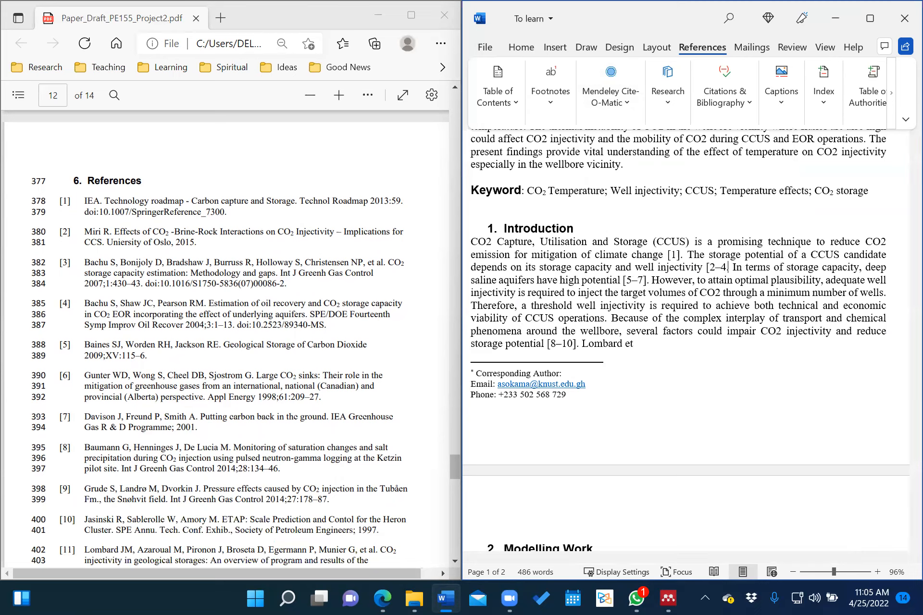
pyautogui.press('BackSpace')
pyautogui.press('BackSpace')
pyautogui.press('BackSpace')
pyautogui.press('BackSpace')
pyautogui.press('BackSpace')
pyautogui.press('BackSpace')
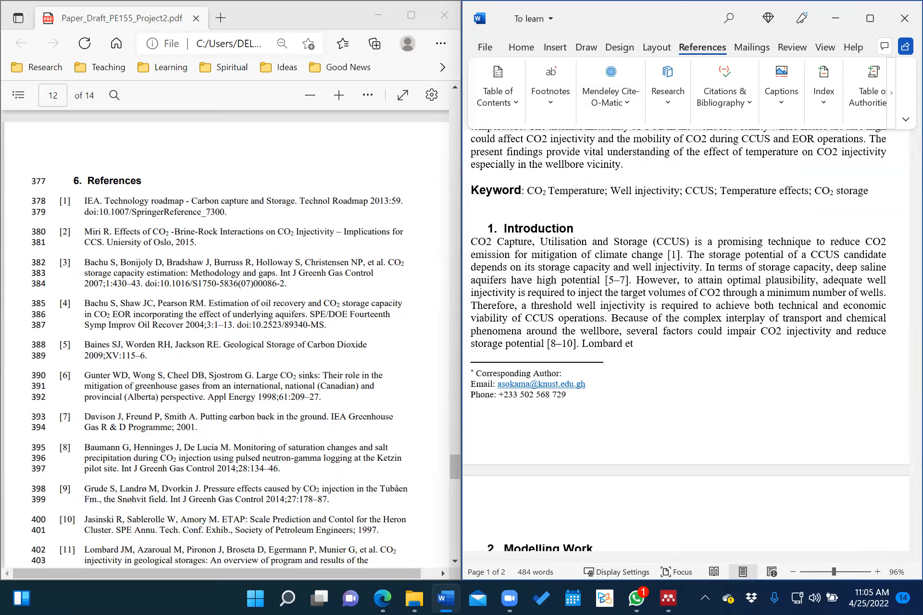
# In Mendeley Insert Citation, pick the Miri CO2-brine-rock interactions paper and the Bachu 2007 storage capacity paper.
pyautogui.click(615, 102)
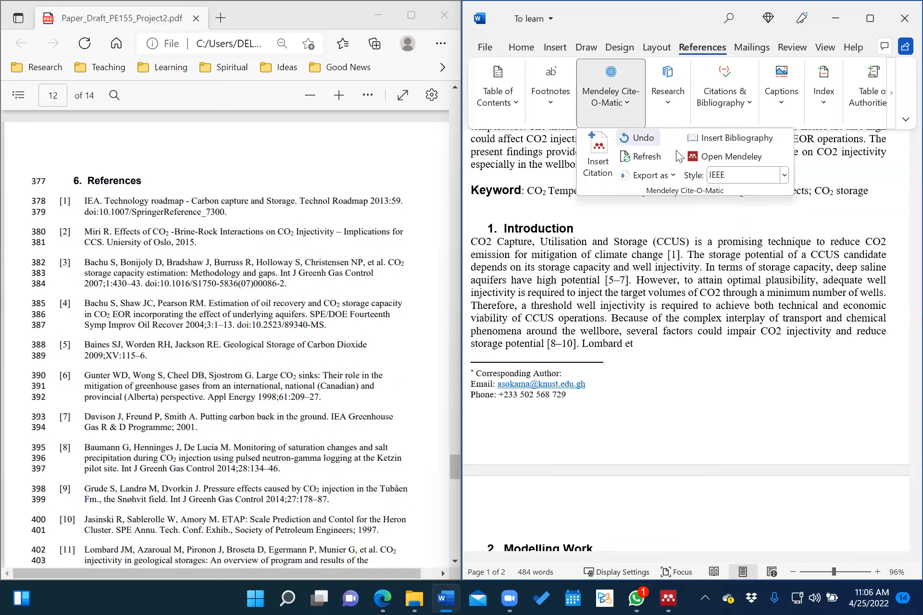
pyautogui.click(598, 158)
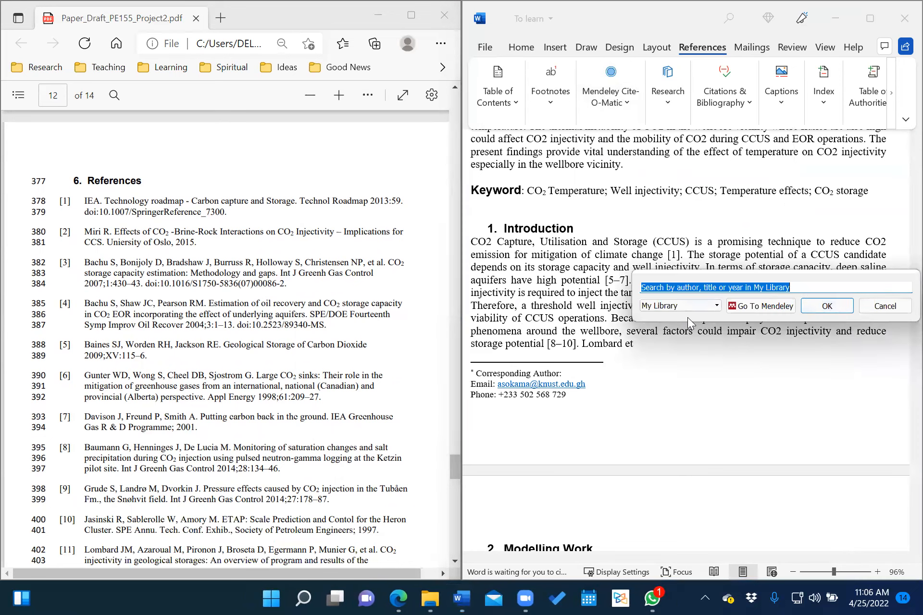
pyautogui.write('miri')
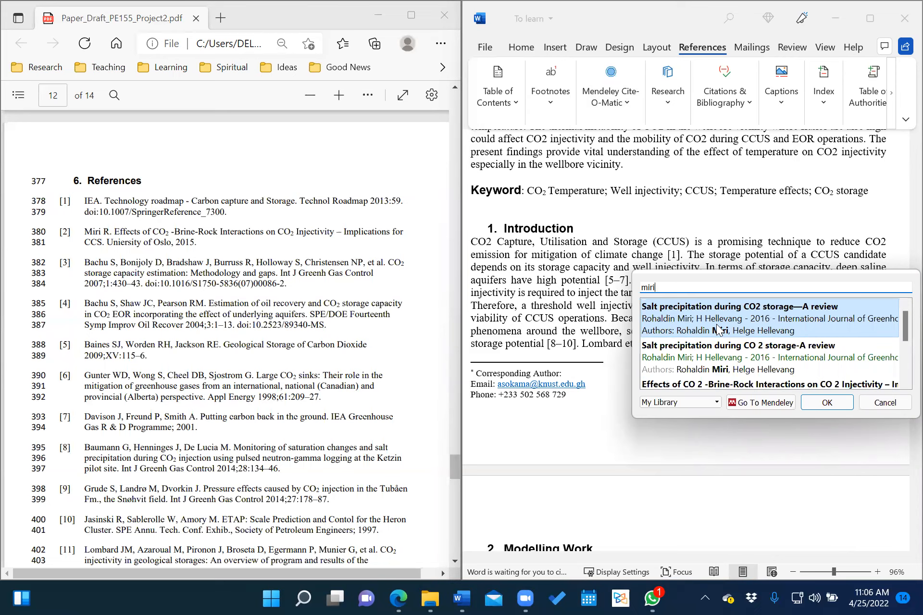
pyautogui.click(725, 384)
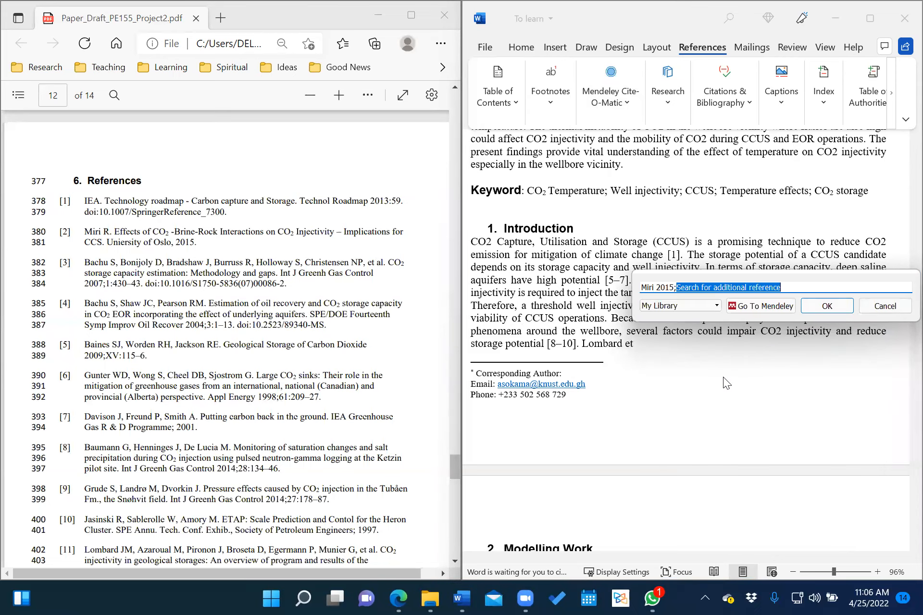
pyautogui.write('bachu')
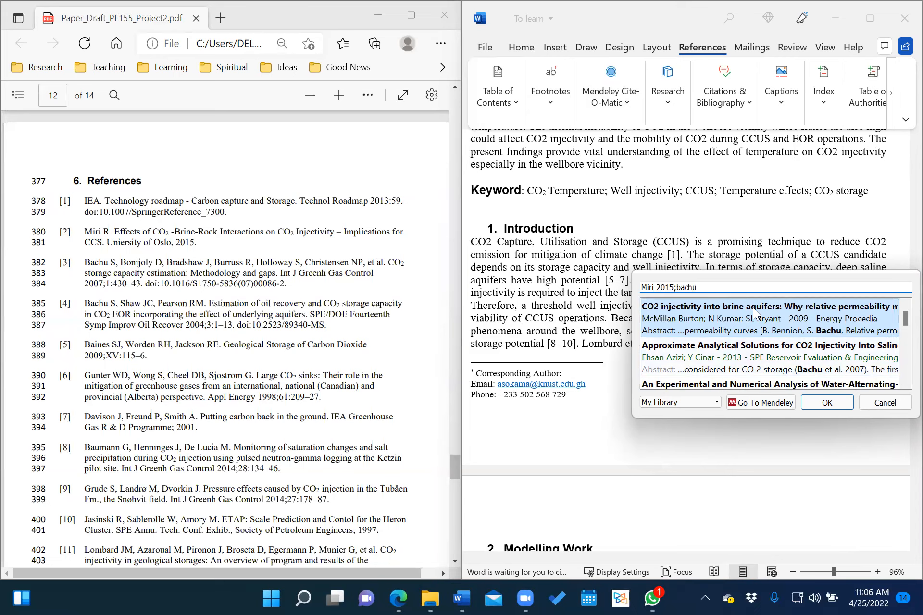
pyautogui.scroll(-1, 737, 346)
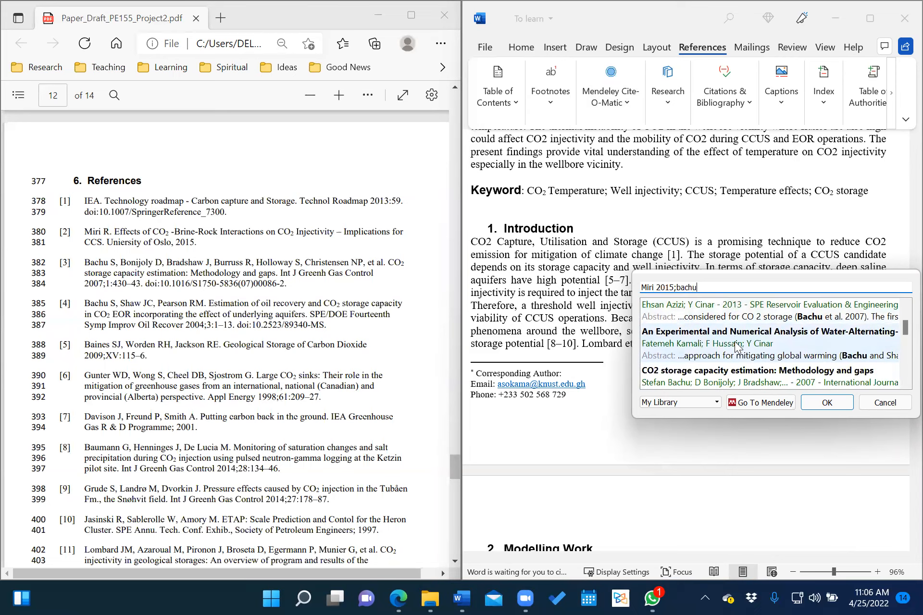
pyautogui.scroll(-1, 737, 345)
pyautogui.doubleClick(719, 362)
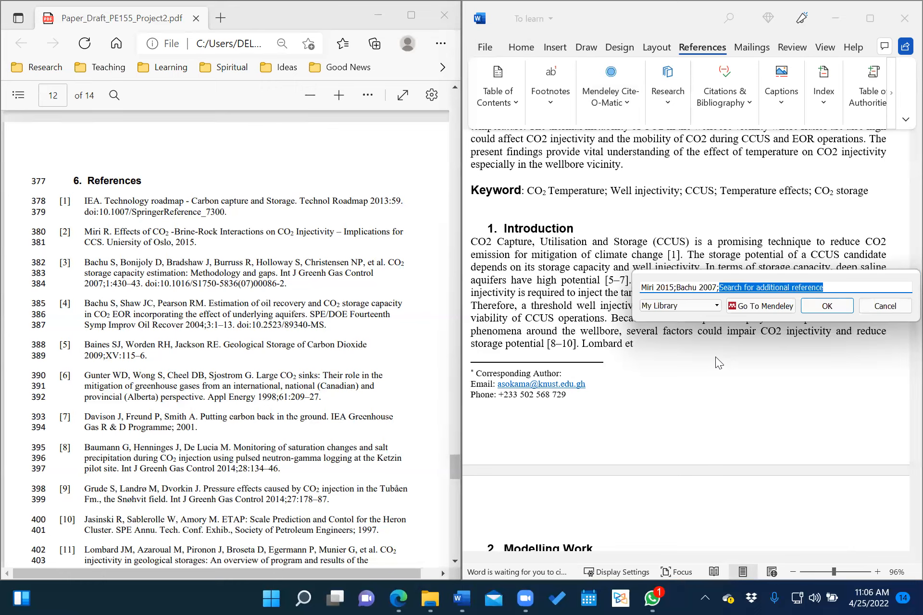
# Add the Bachu 2004 oil recovery paper and insert the combined [2]–[4] citation after 'well injectivity'.
pyautogui.write('bachu')
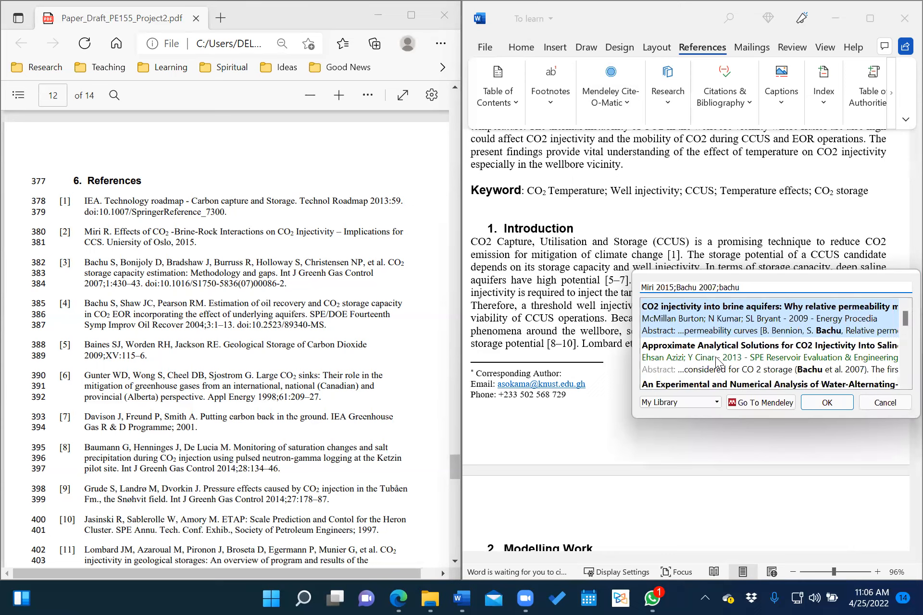
pyautogui.scroll(-3, 748, 370)
pyautogui.scroll(-2, 748, 370)
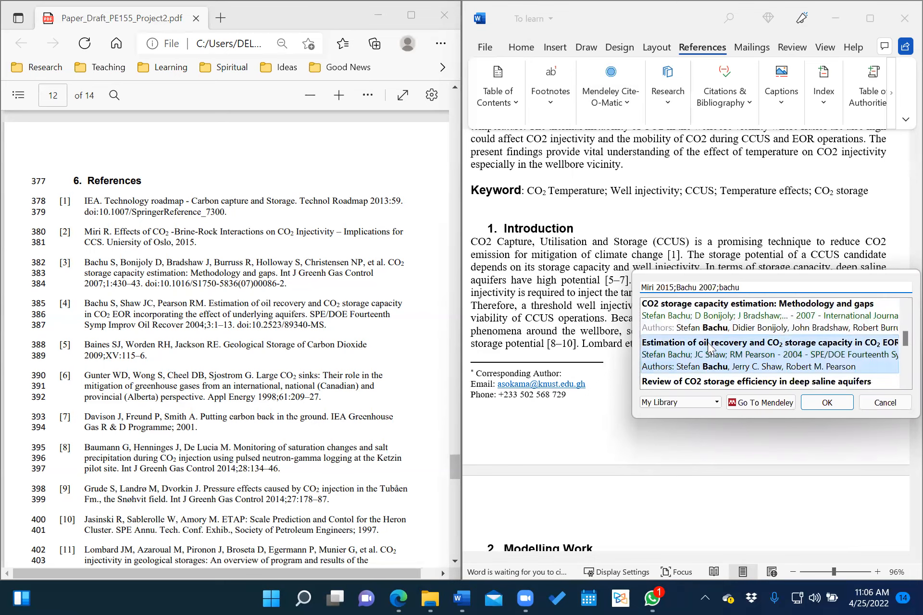
pyautogui.click(709, 345)
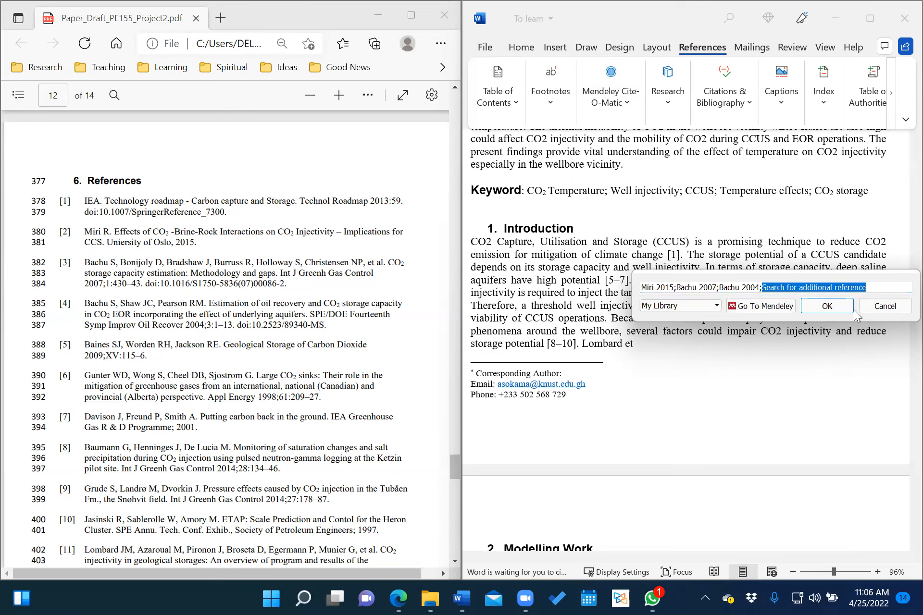
pyautogui.click(827, 306)
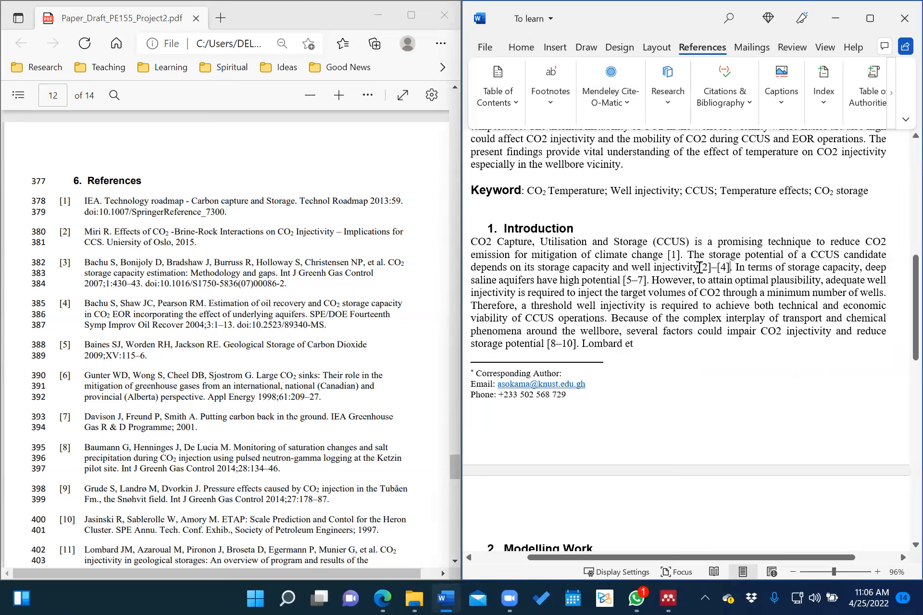
pyautogui.click(699, 268)
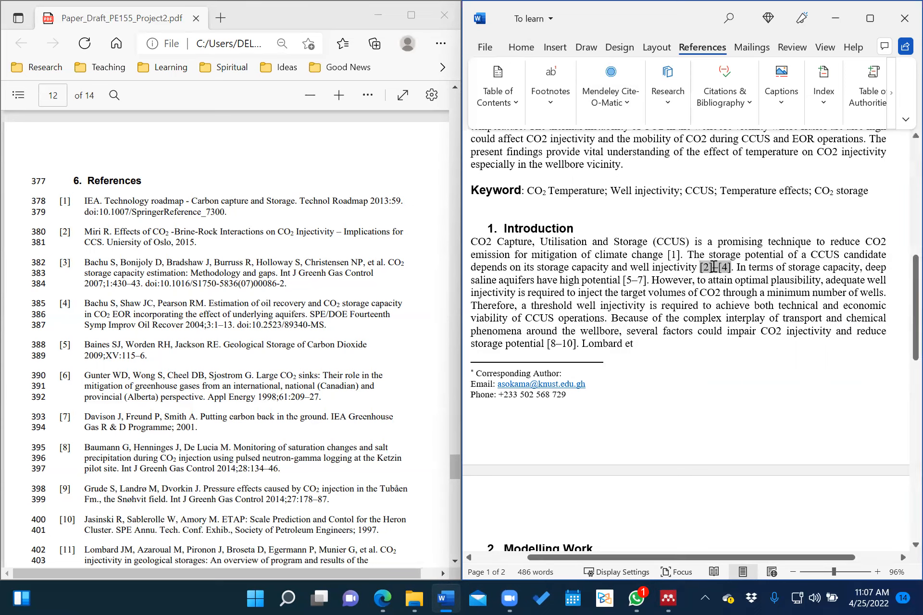
pyautogui.click(739, 307)
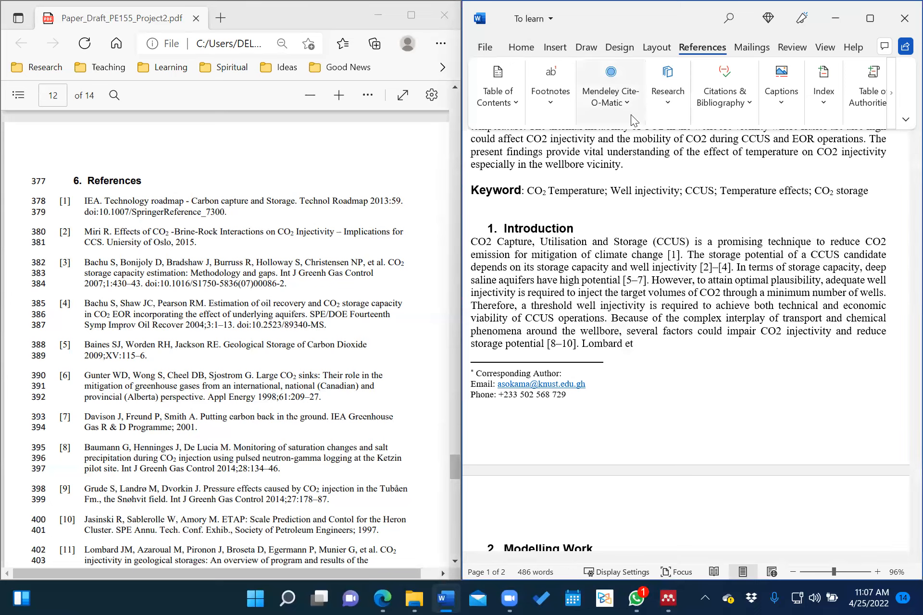
# Set the Mendeley citation style to American Psychological Association 7th edition.
pyautogui.click(628, 102)
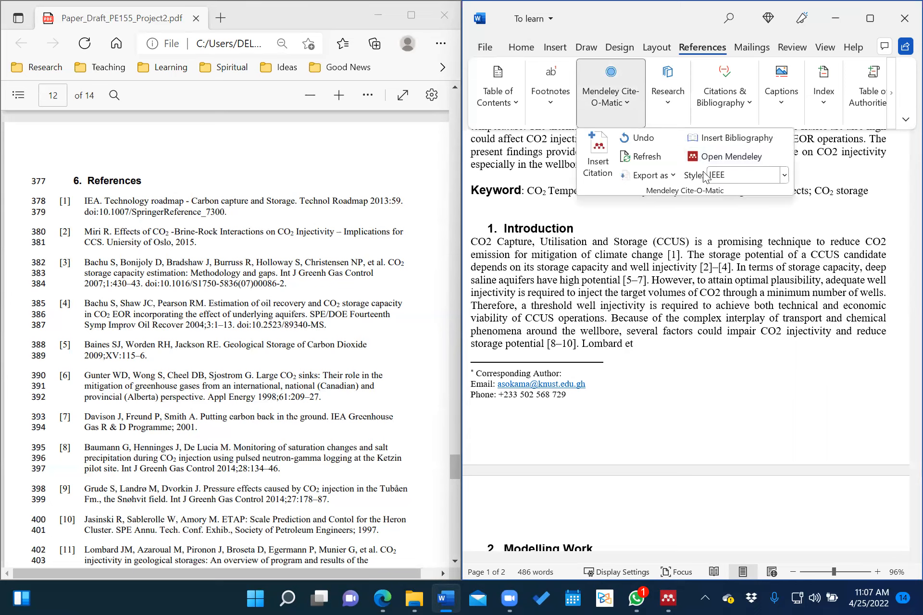
pyautogui.click(784, 176)
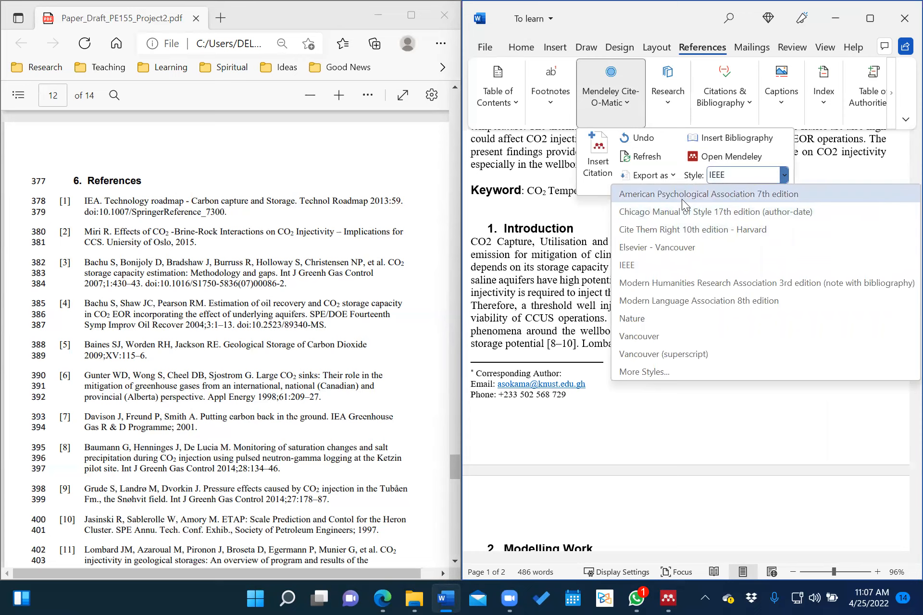
pyautogui.click(721, 193)
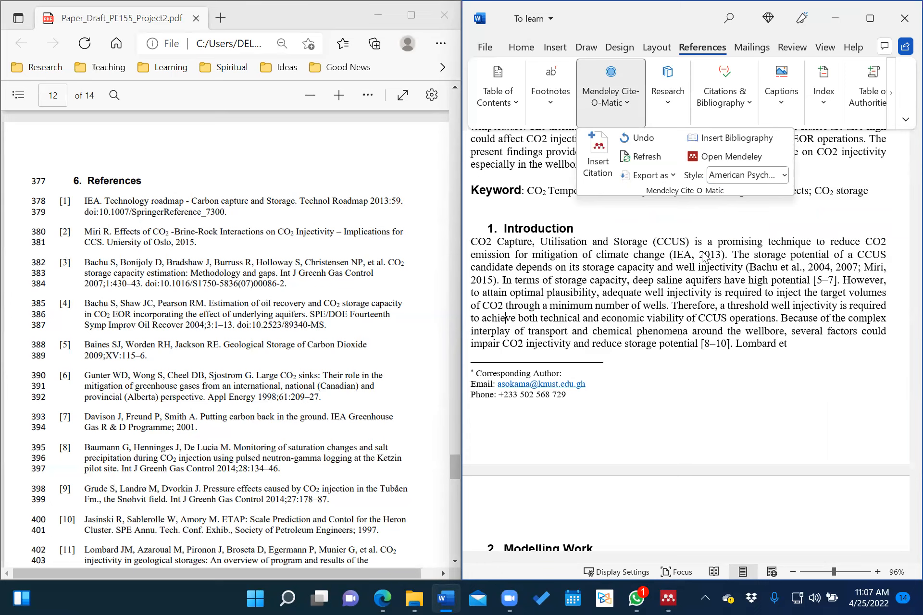
pyautogui.scroll(-1, 721, 259)
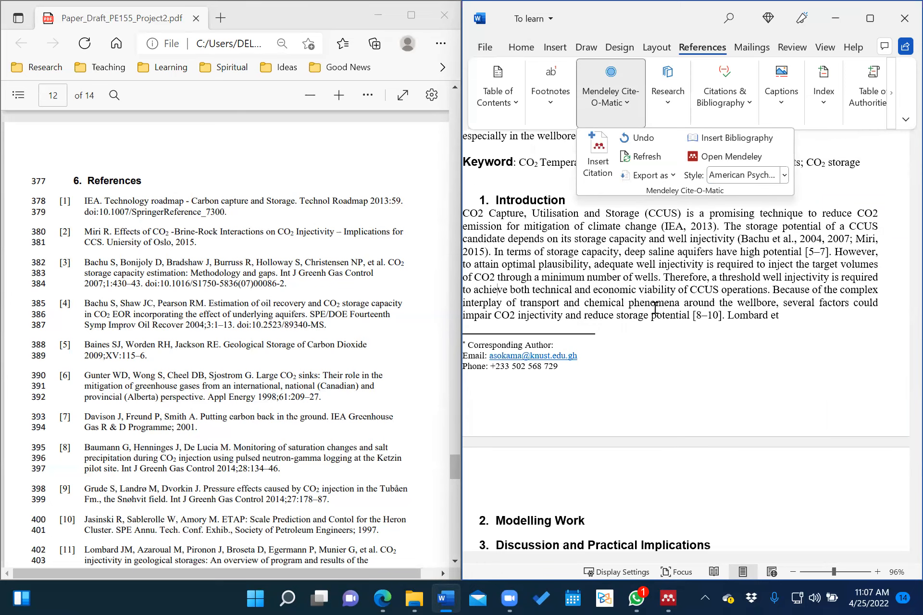
pyautogui.click(828, 253)
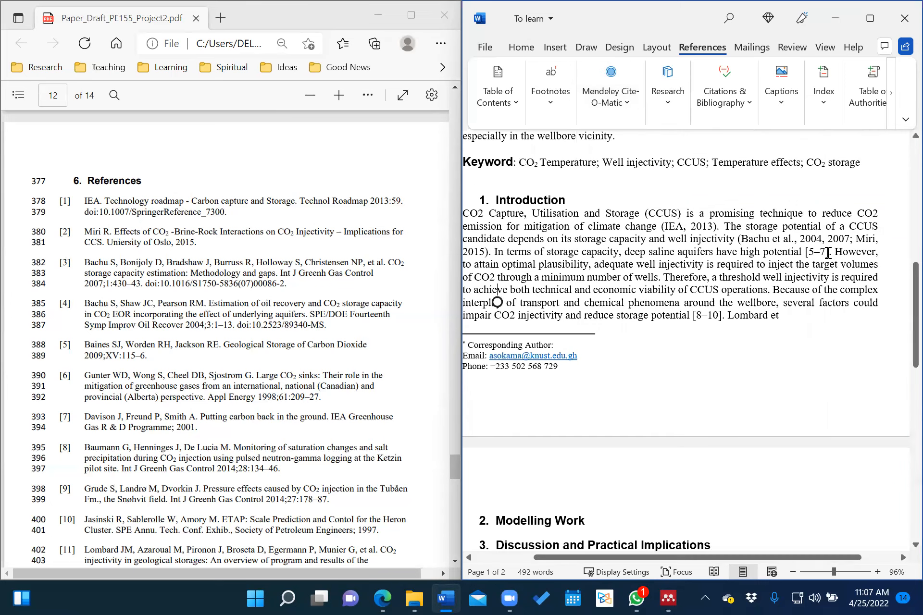
# Delete the [5–7] citation and its leading space after 'high potential'.
pyautogui.doubleClick(828, 253)
pyautogui.press('Delete')
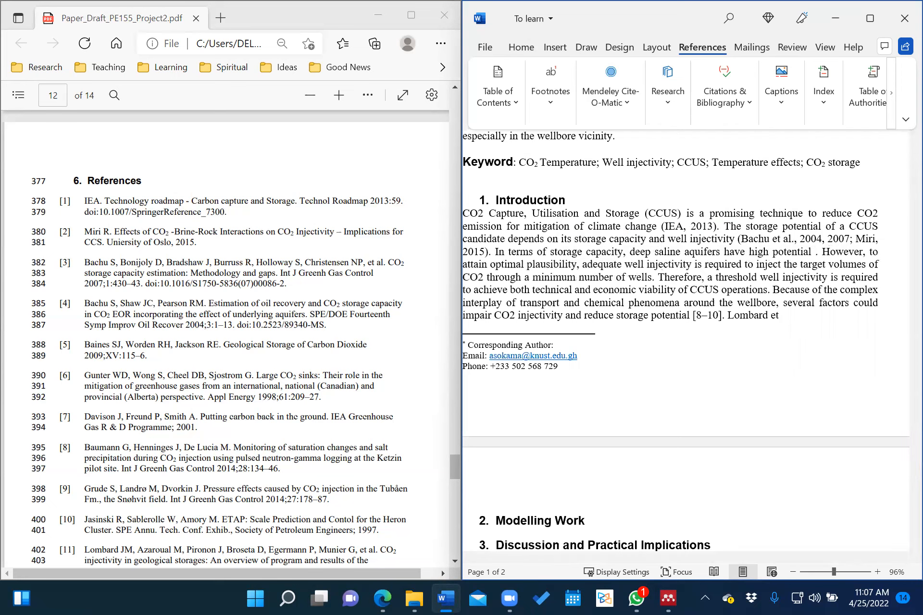
pyautogui.press('BackSpace')
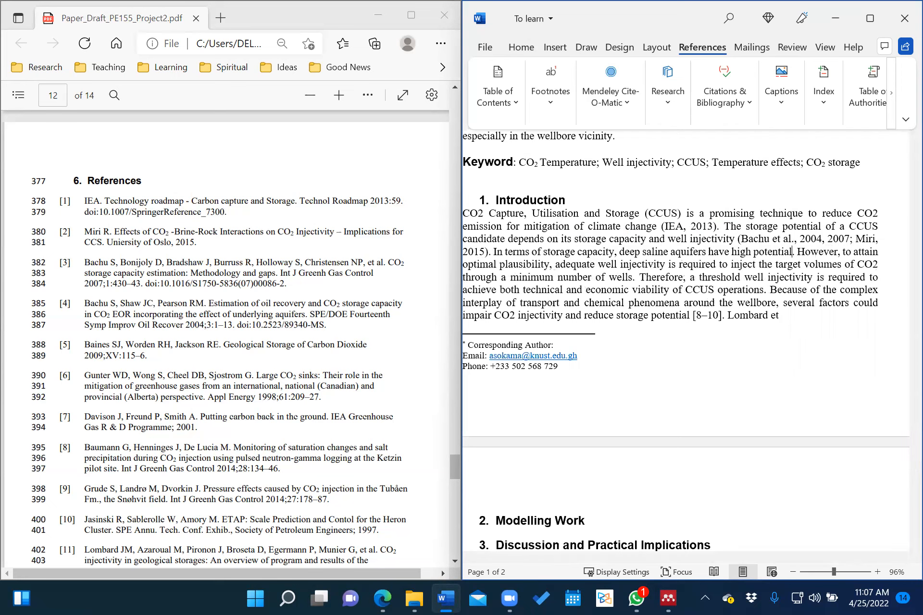
# Insert a Mendeley citation (Baines et al., 2009; Davison et al., 2001; Gunter et al., 1998) after 'high potential'.
pyautogui.click(602, 106)
pyautogui.click(600, 162)
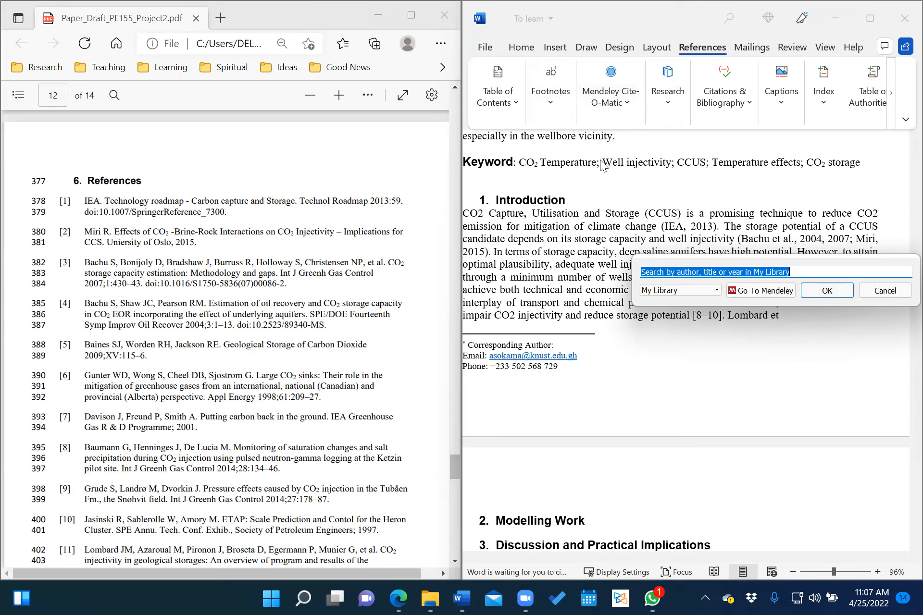
pyautogui.write('baines')
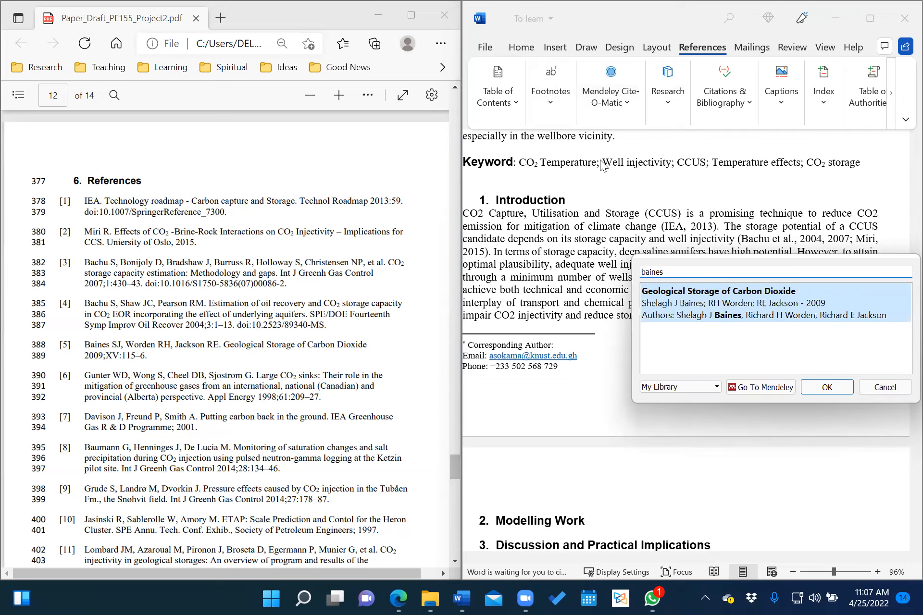
pyautogui.doubleClick(702, 309)
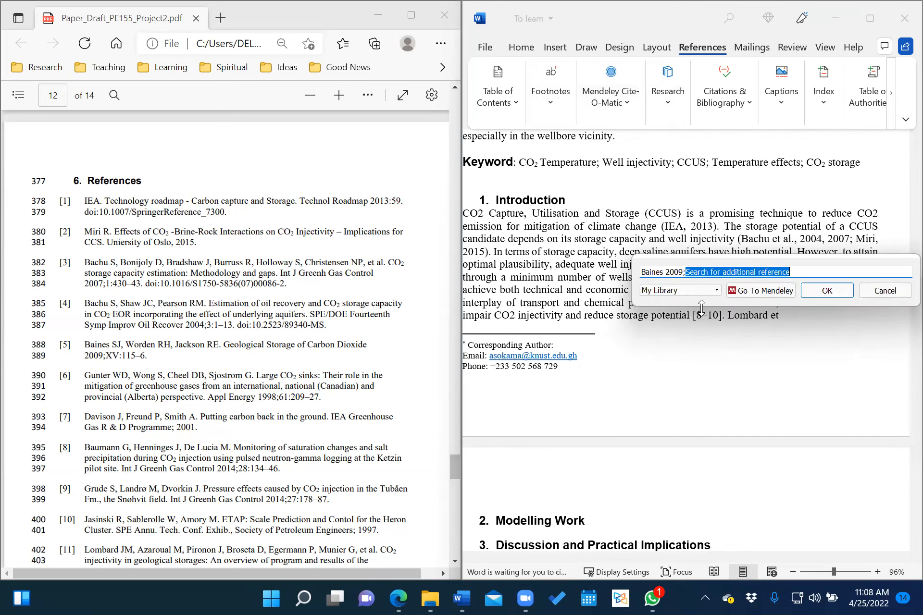
pyautogui.write('gunter')
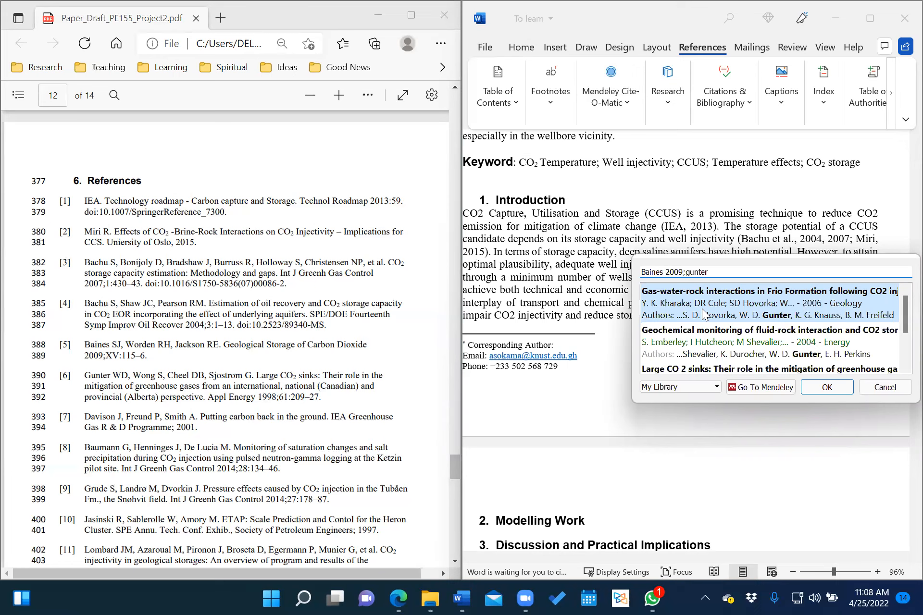
pyautogui.click(735, 370)
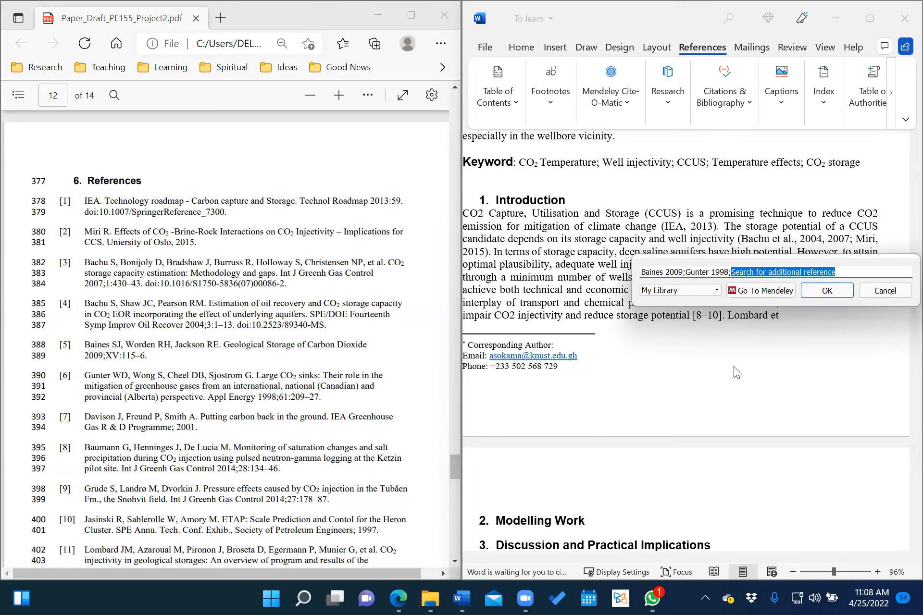
pyautogui.write('davison')
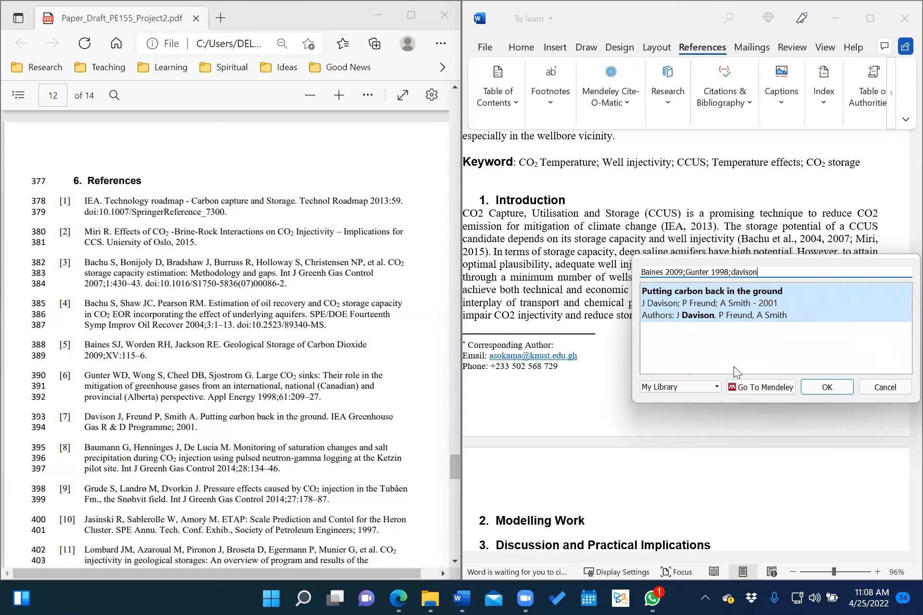
pyautogui.click(732, 306)
pyautogui.click(827, 290)
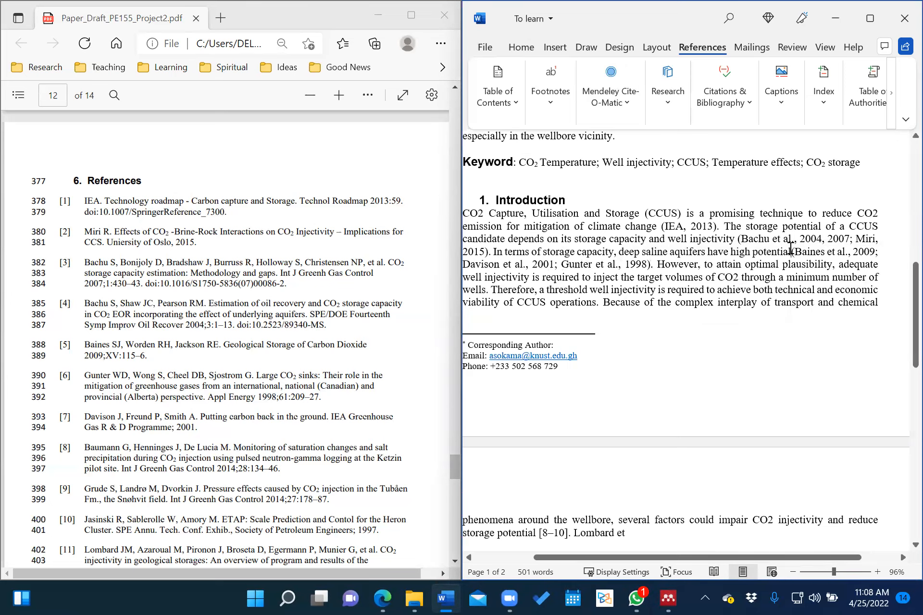
# Add an empty line after the '2. Modelling Work' heading.
pyautogui.click(696, 264)
pyautogui.hscroll(-2, 700, 302)
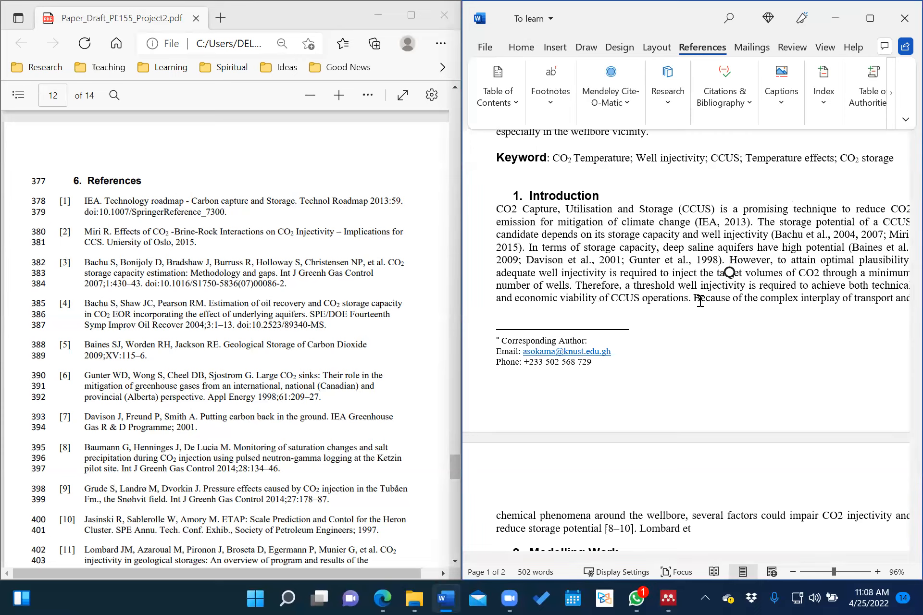
pyautogui.hscroll(2, 742, 306)
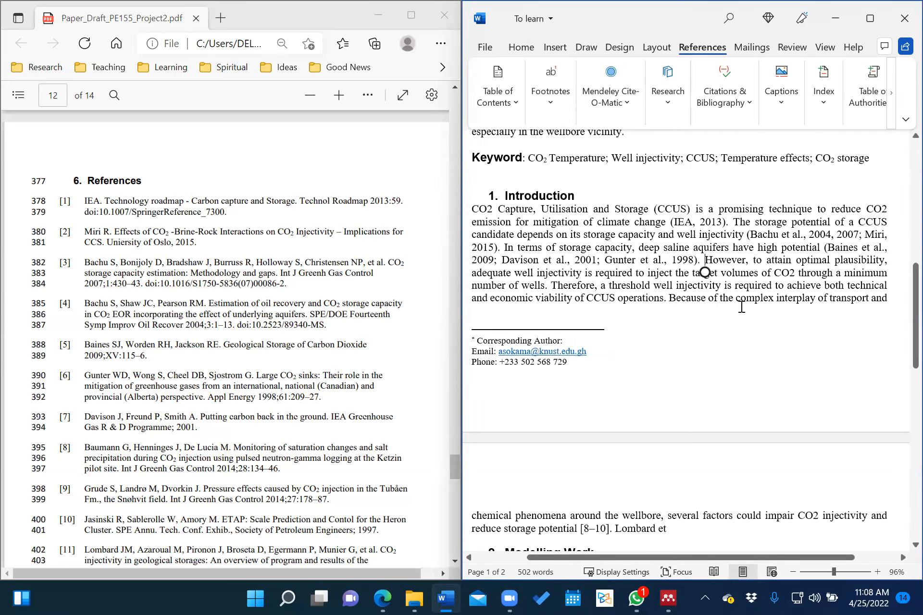
pyautogui.scroll(3, 732, 227)
pyautogui.scroll(-5, 732, 227)
pyautogui.scroll(1, 732, 227)
pyautogui.scroll(-5, 732, 227)
pyautogui.scroll(7, 732, 227)
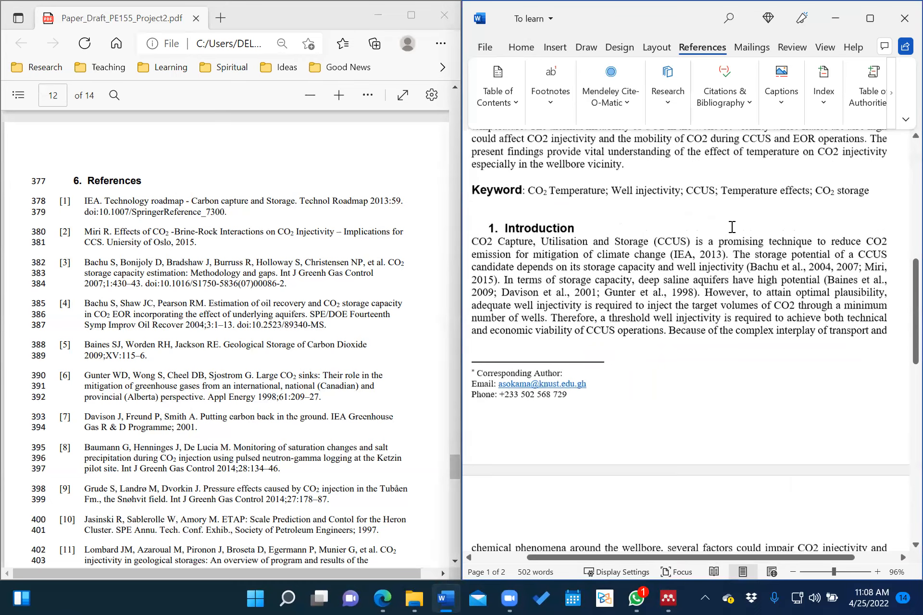
pyautogui.scroll(3, 732, 227)
pyautogui.scroll(3, 731, 227)
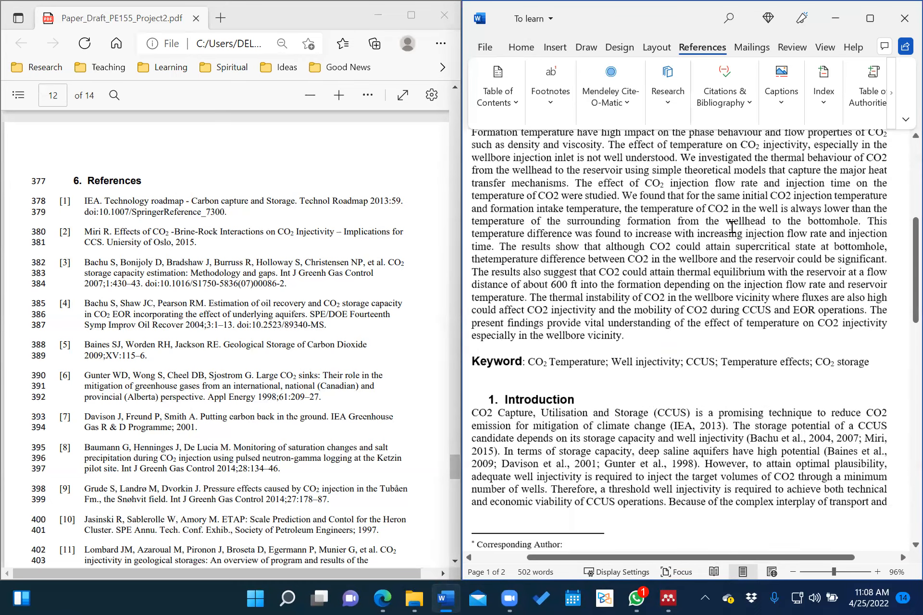
pyautogui.scroll(-12, 731, 227)
pyautogui.click(611, 284)
pyautogui.press('Return')
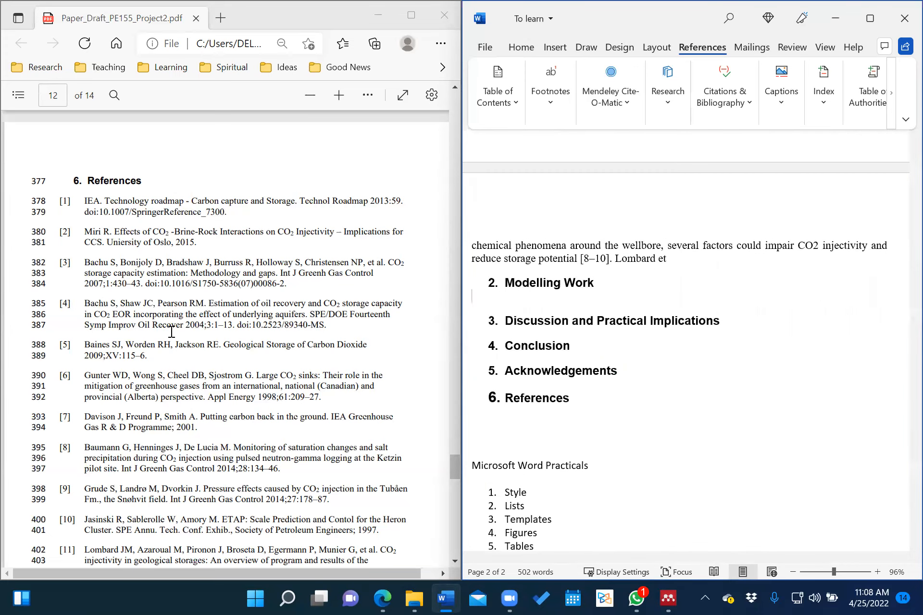
# Scroll the PDF draft to its Modelling Work section on page 3.
pyautogui.scroll(10, 189, 317)
pyautogui.scroll(20, 189, 318)
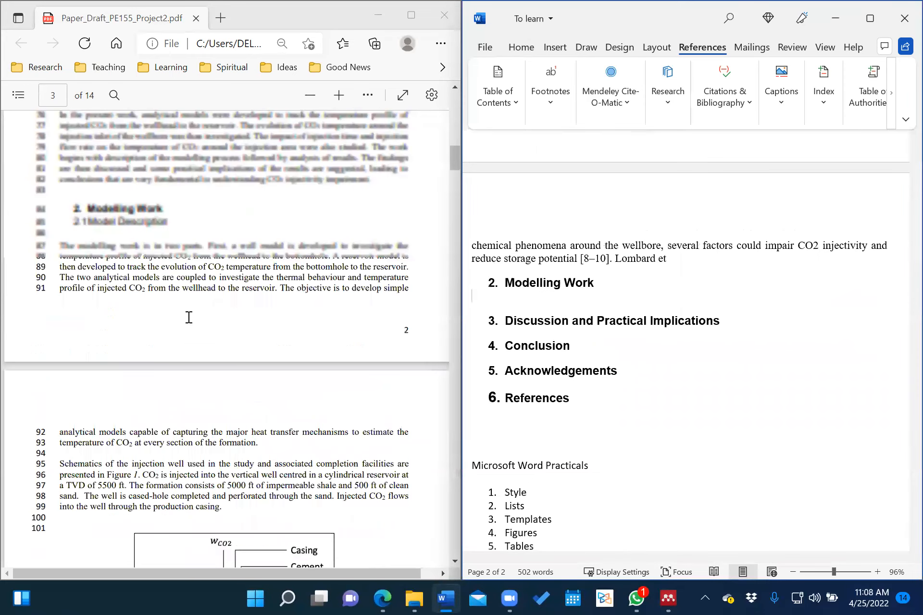
pyautogui.scroll(8, 189, 318)
pyautogui.scroll(-10, 189, 318)
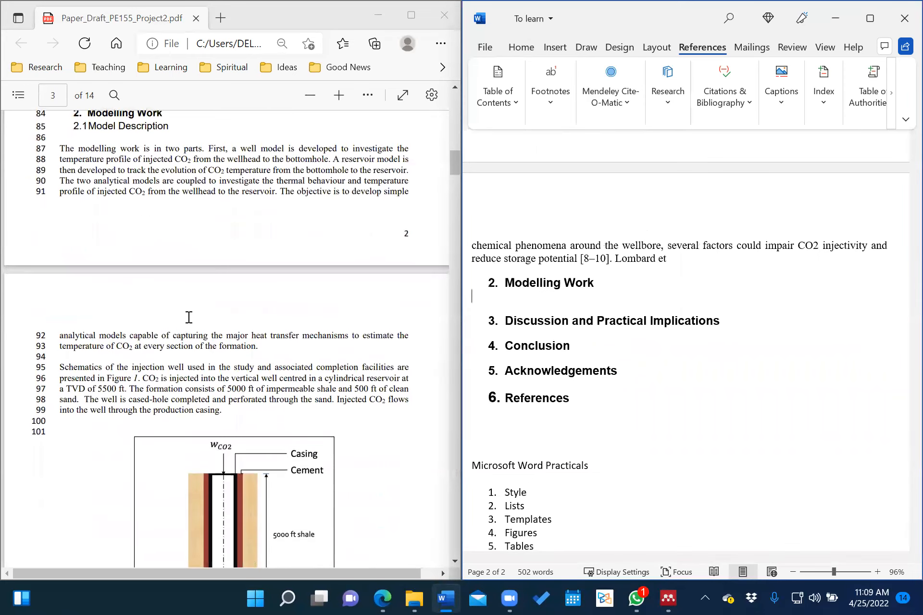
pyautogui.scroll(2, 189, 317)
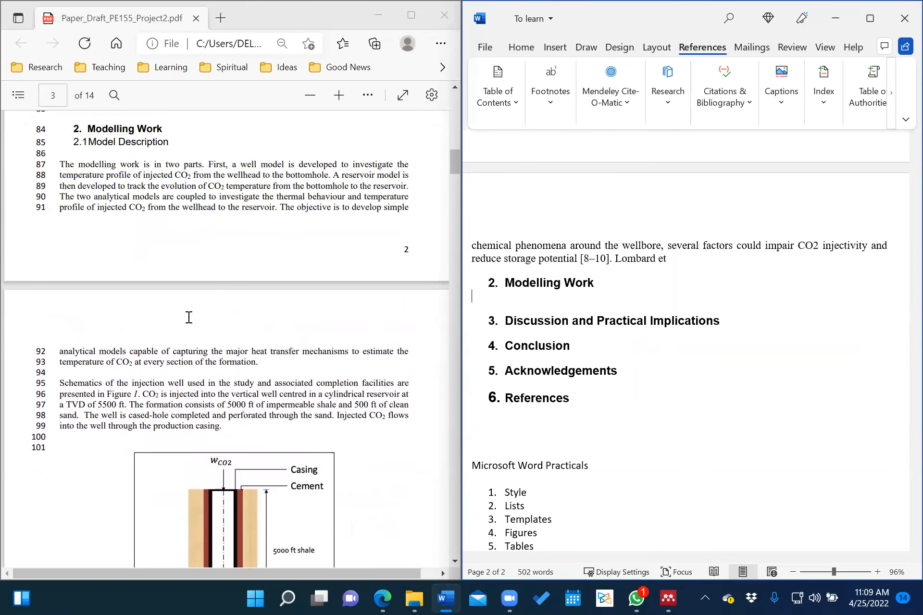
pyautogui.scroll(-4, 245, 428)
pyautogui.scroll(-3, 247, 422)
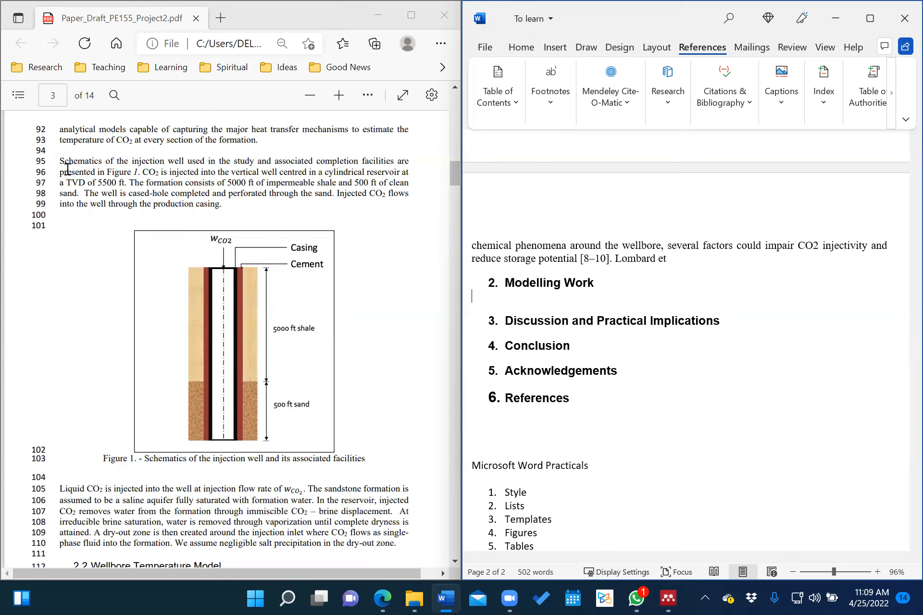
# Copy the PDF paragraph starting with 'Schematics'.
pyautogui.moveTo(61, 160); pyautogui.dragTo(249, 209)
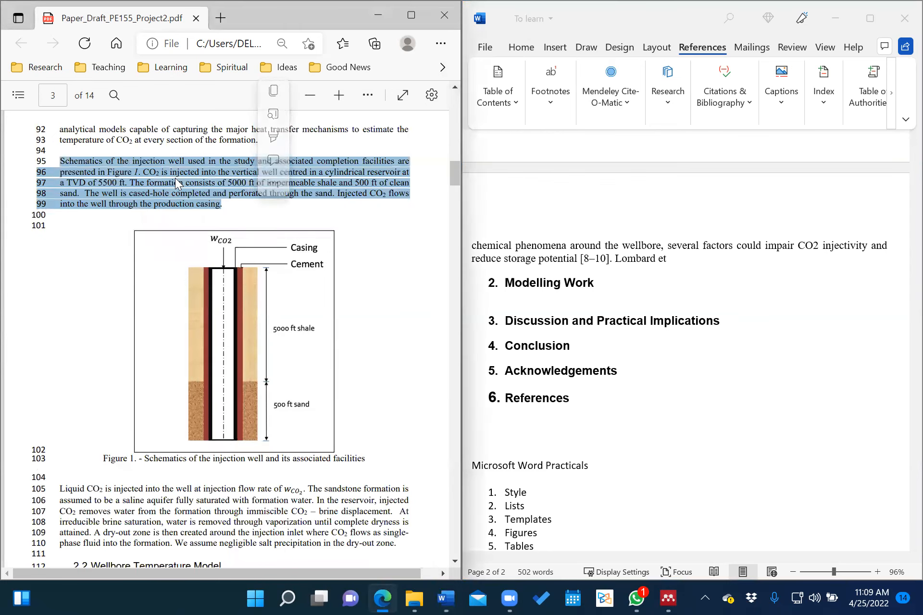
pyautogui.rightClick(176, 178)
pyautogui.click(104, 193)
pyautogui.rightClick(104, 193)
pyautogui.moveTo(60, 160); pyautogui.dragTo(200, 197)
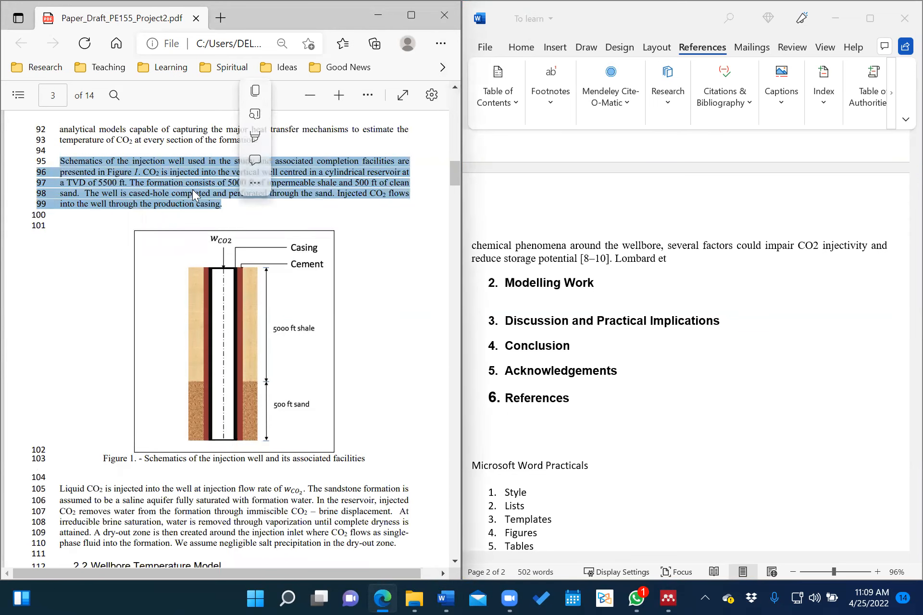
pyautogui.rightClick(192, 190)
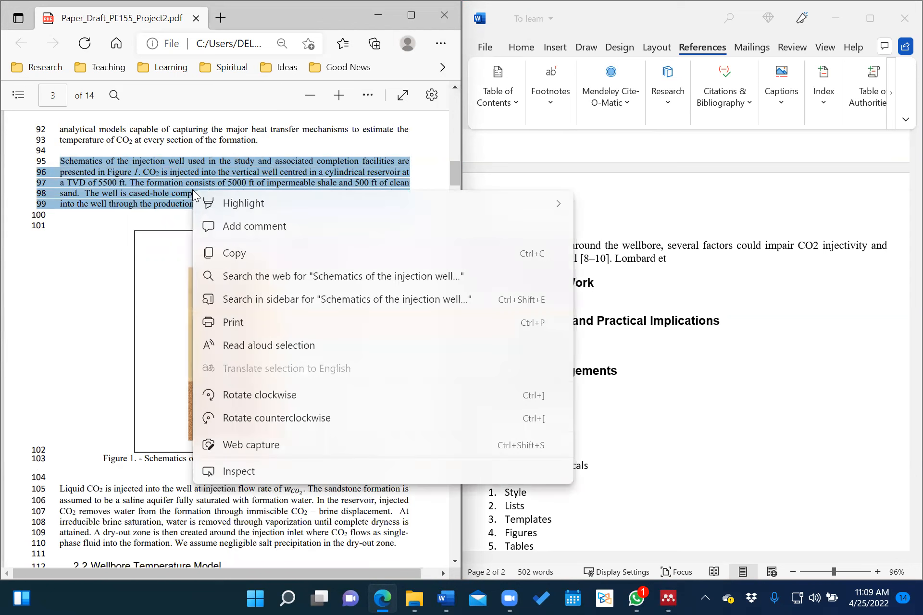
pyautogui.click(256, 256)
# Add a second blank line under Modelling Work and bring the PDF's Modelling Work section back into view.
pyautogui.click(523, 299)
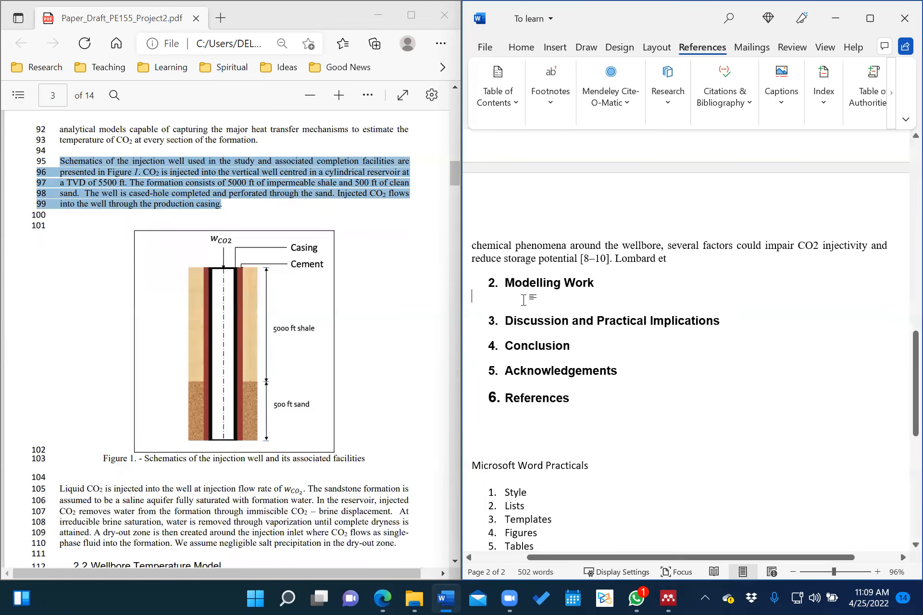
pyautogui.press('Return')
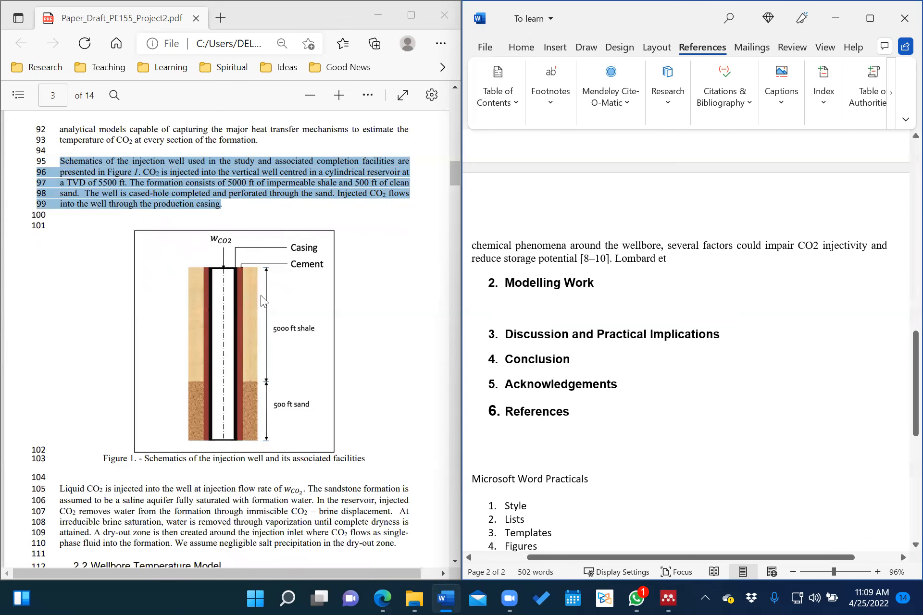
pyautogui.scroll(3, 121, 281)
pyautogui.scroll(4, 121, 280)
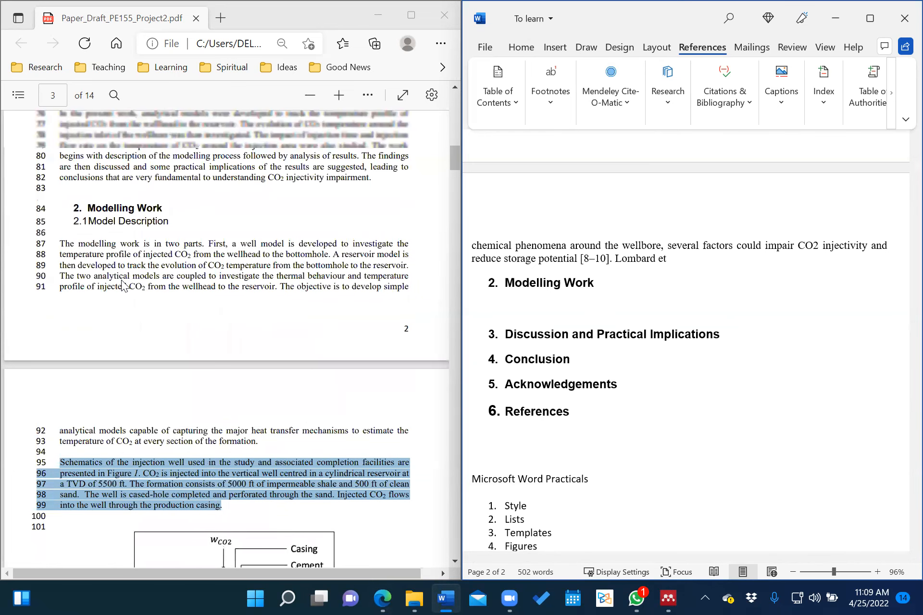
pyautogui.scroll(-6, 123, 252)
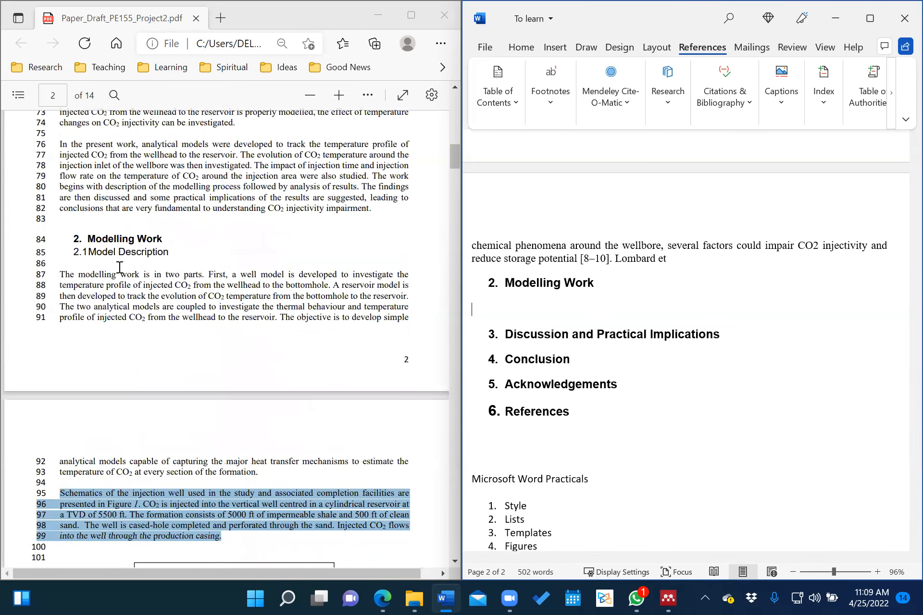
pyautogui.scroll(-8, 119, 268)
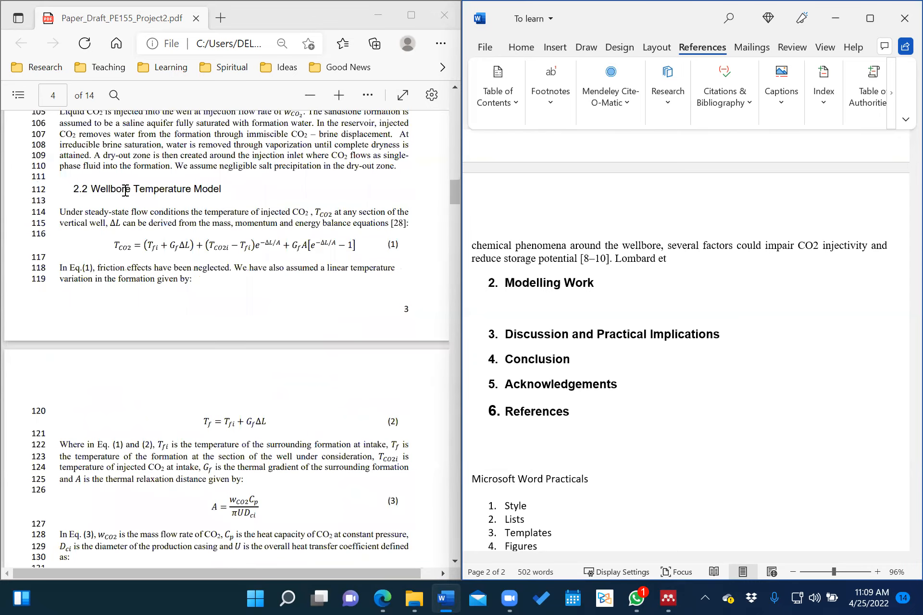
pyautogui.scroll(10, 97, 328)
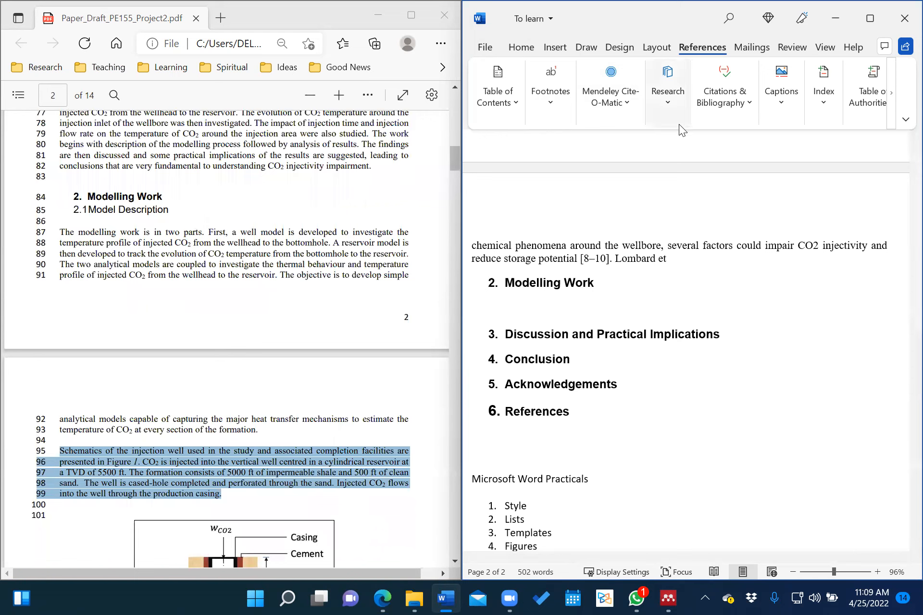
pyautogui.scroll(5, 596, 99)
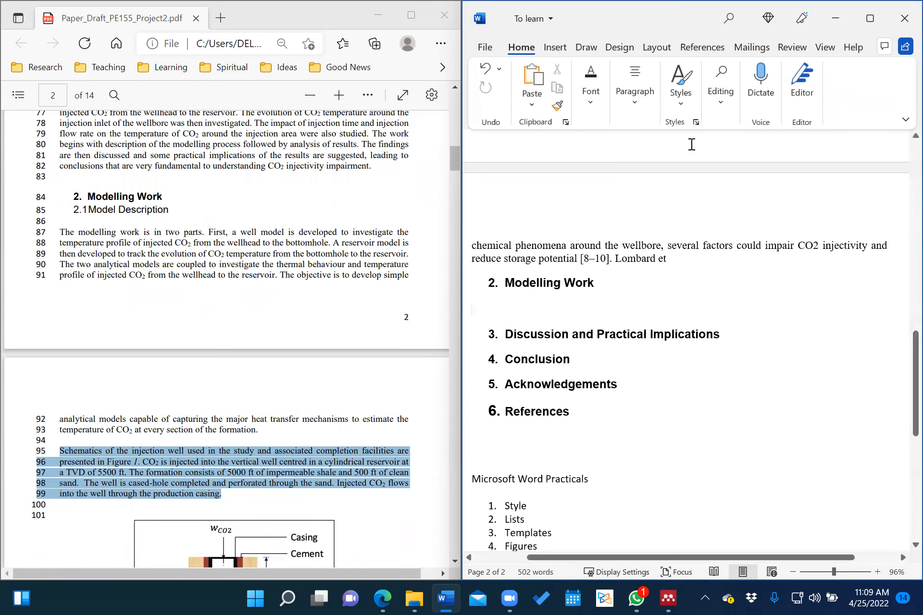
# Apply Heading 2 to the empty line and type '2.1 Model Description'.
pyautogui.click(679, 96)
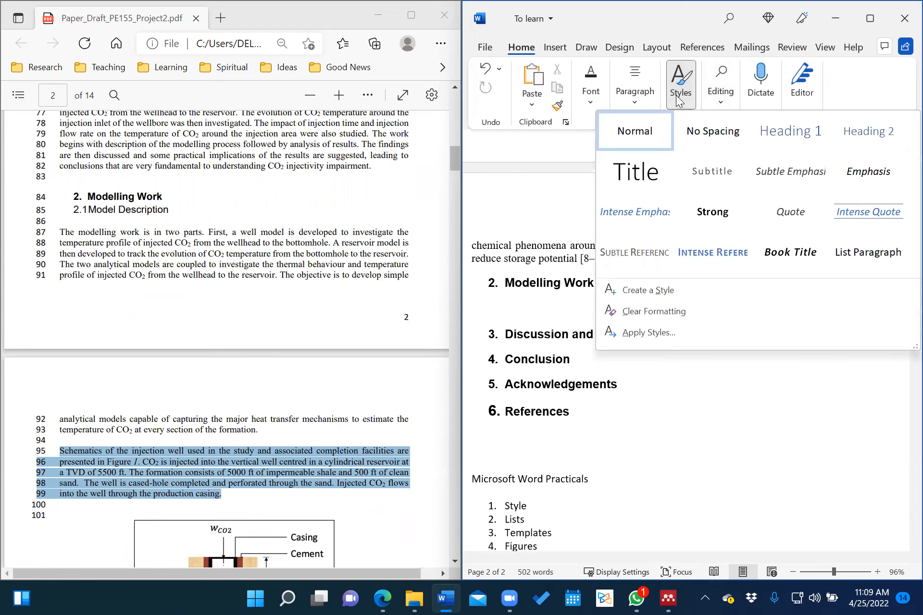
pyautogui.click(860, 131)
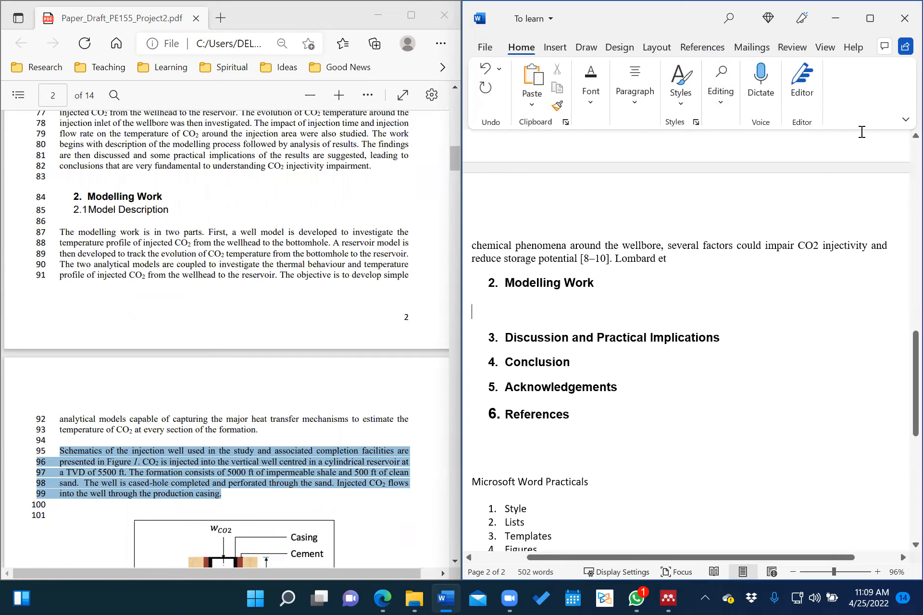
pyautogui.write('2.1 Model Descr')
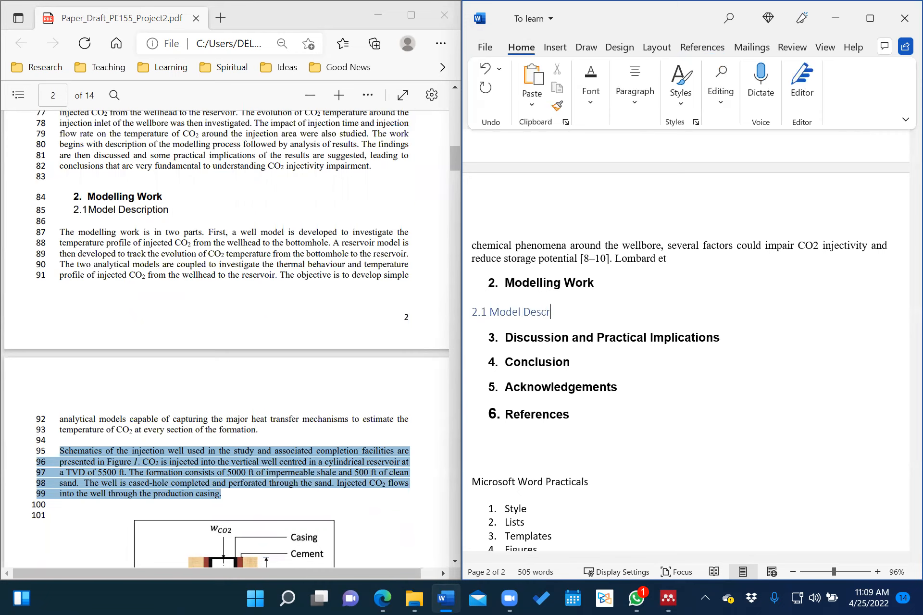
pyautogui.write('iption')
# Add subheadings '2.2 Wellbore Temperature Model' and '2.3 Temperature Profile of Injected CO2'.
pyautogui.press('Return')
pyautogui.write('2.2')
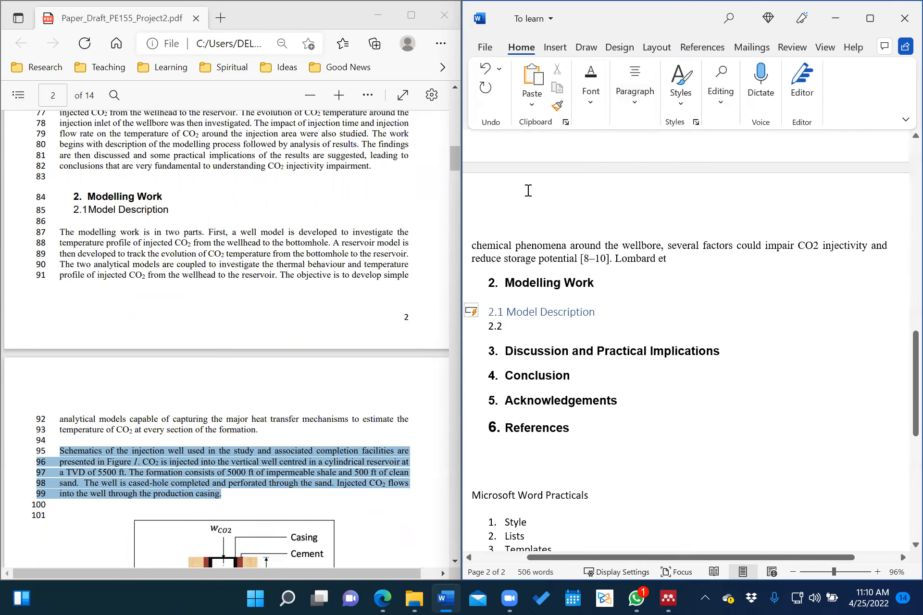
pyautogui.scroll(-2, 132, 295)
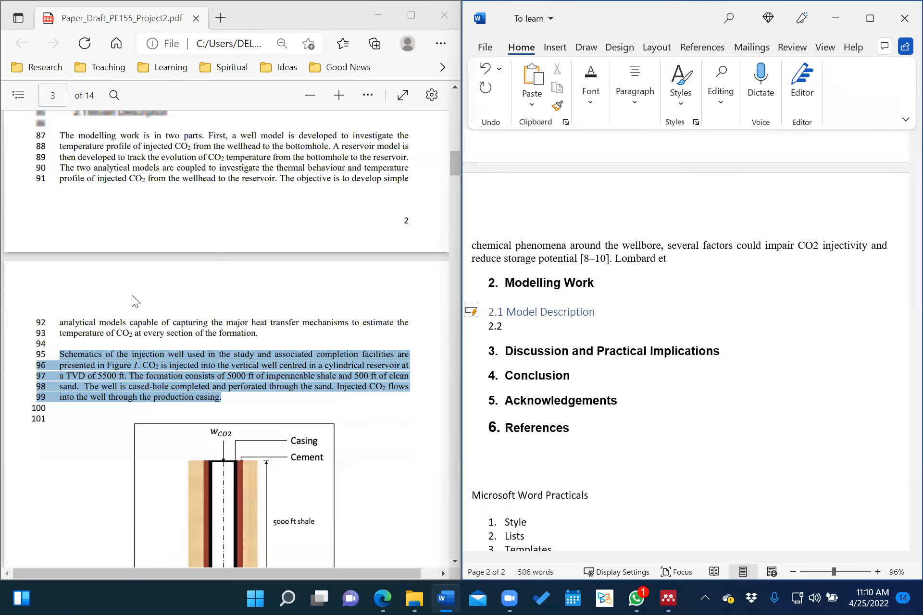
pyautogui.scroll(-6, 132, 295)
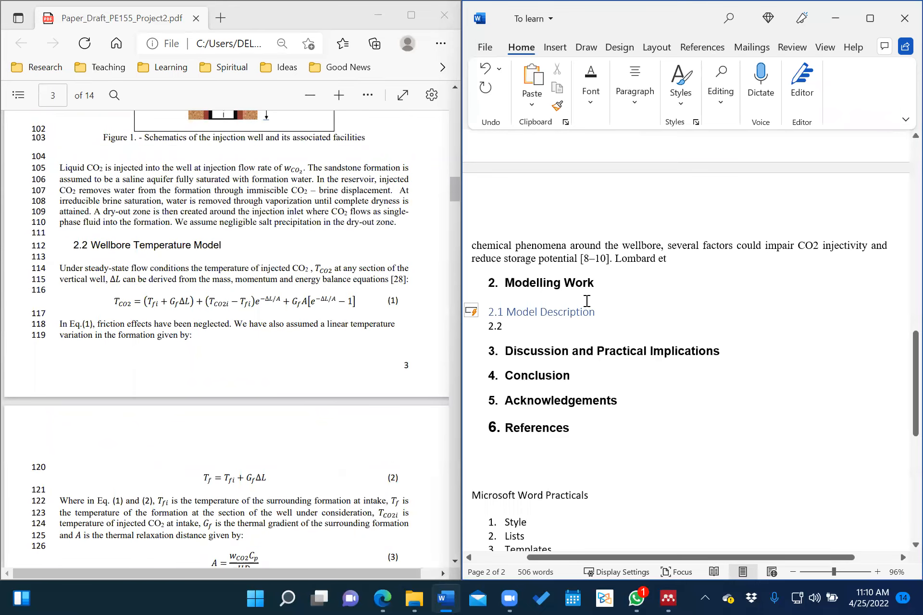
pyautogui.write('Wellb')
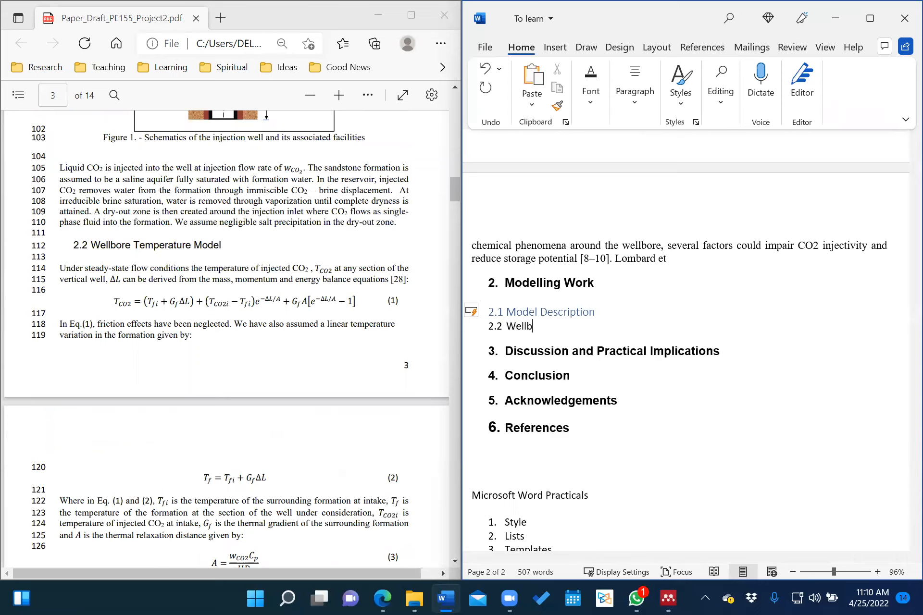
pyautogui.write('ore Temperature Model')
pyautogui.press('Return')
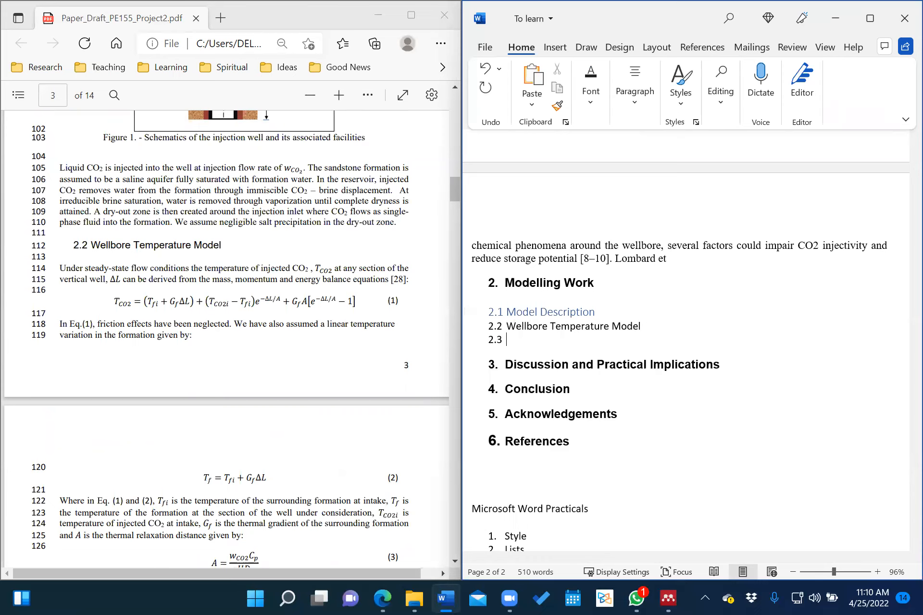
pyautogui.scroll(-4, 220, 291)
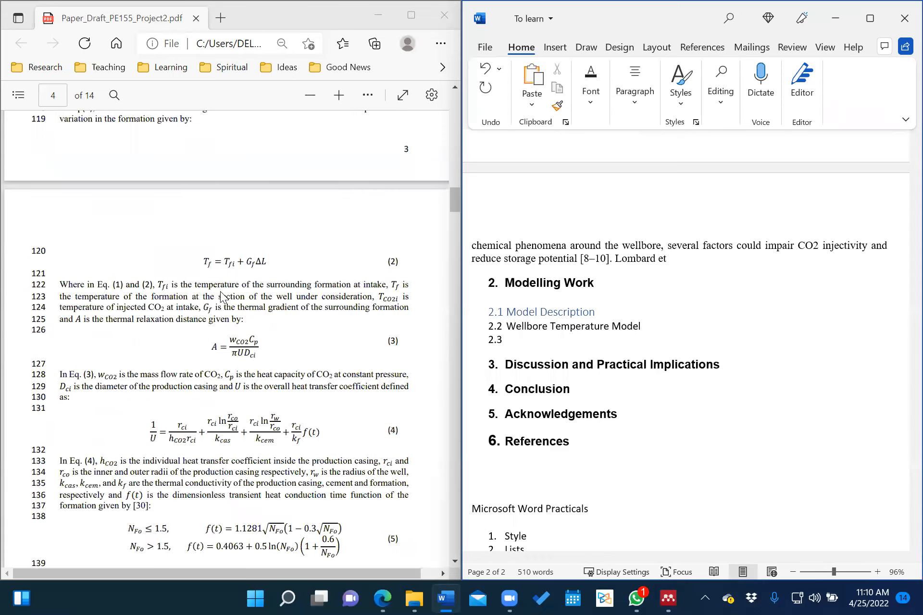
pyautogui.scroll(-8, 221, 296)
pyautogui.scroll(-1, 221, 295)
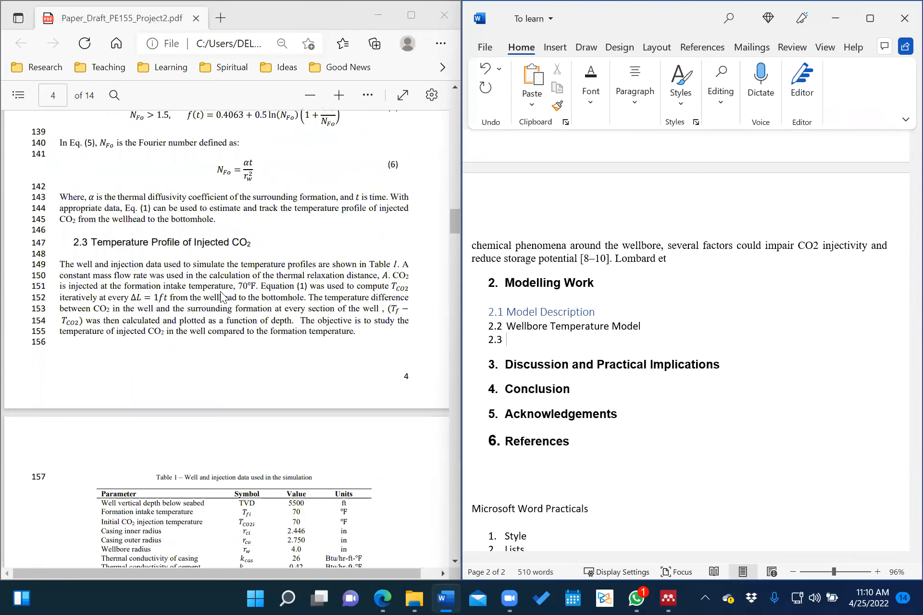
pyautogui.write('Temperature Profile of Injected CO2')
# Add subheading '2.4 Evolution of CO2 Temperature in the Reservoir'.
pyautogui.press('Return')
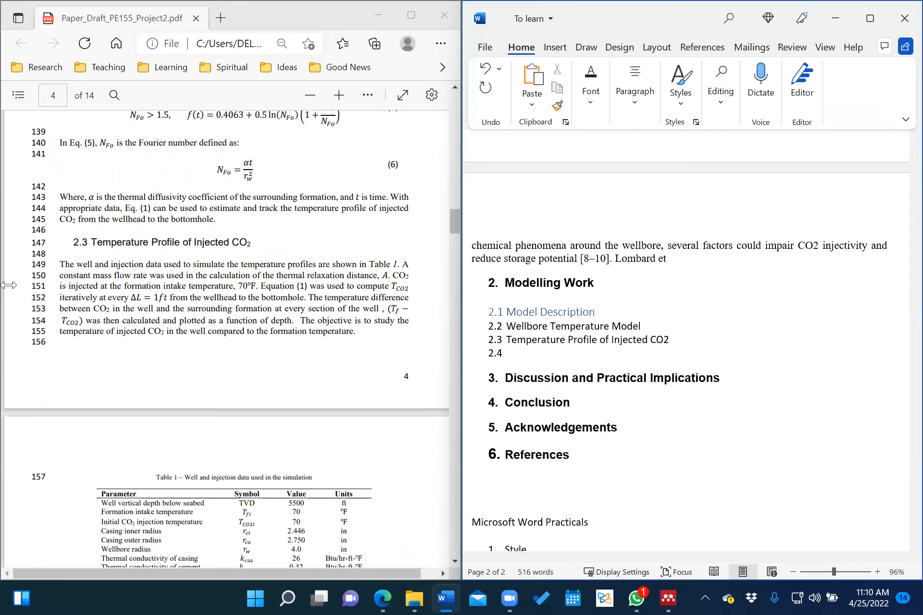
pyautogui.scroll(-2, 133, 355)
pyautogui.scroll(-3, 133, 350)
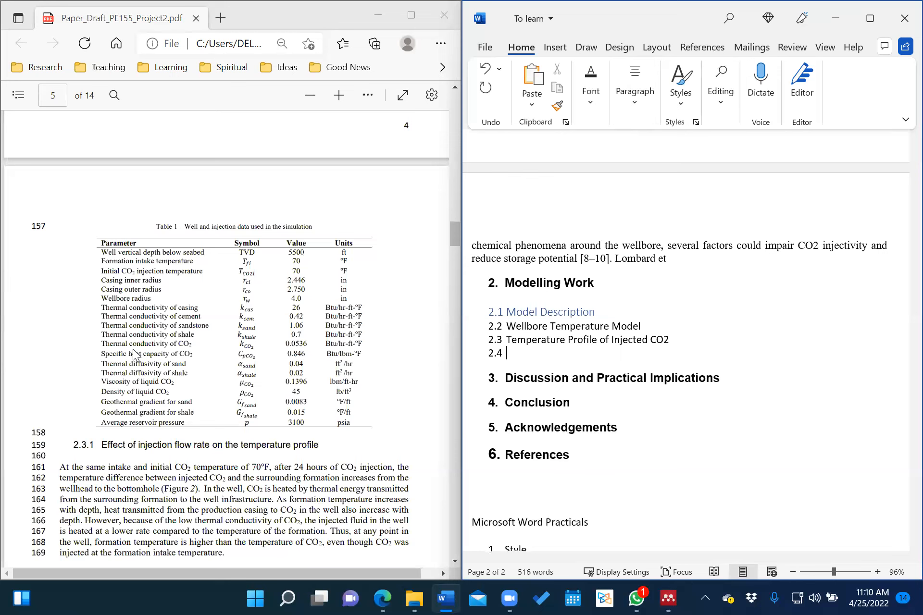
pyautogui.scroll(-3, 133, 355)
pyautogui.scroll(1, 134, 355)
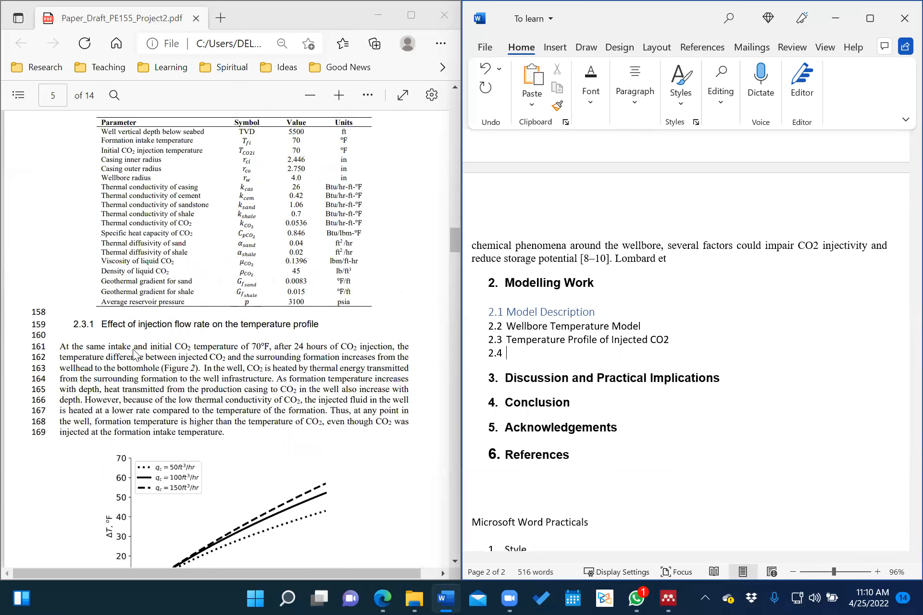
pyautogui.scroll(-4, 134, 354)
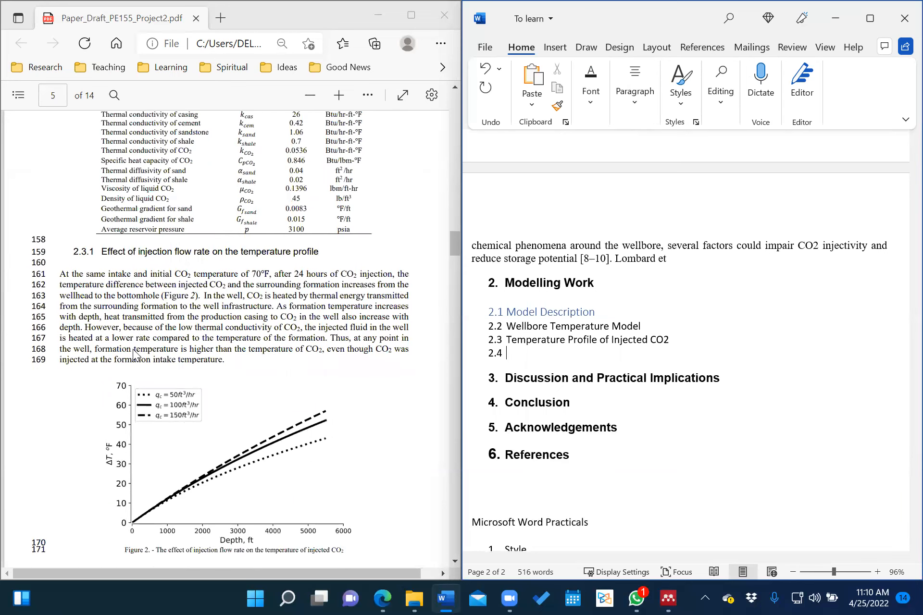
pyautogui.scroll(-9, 134, 351)
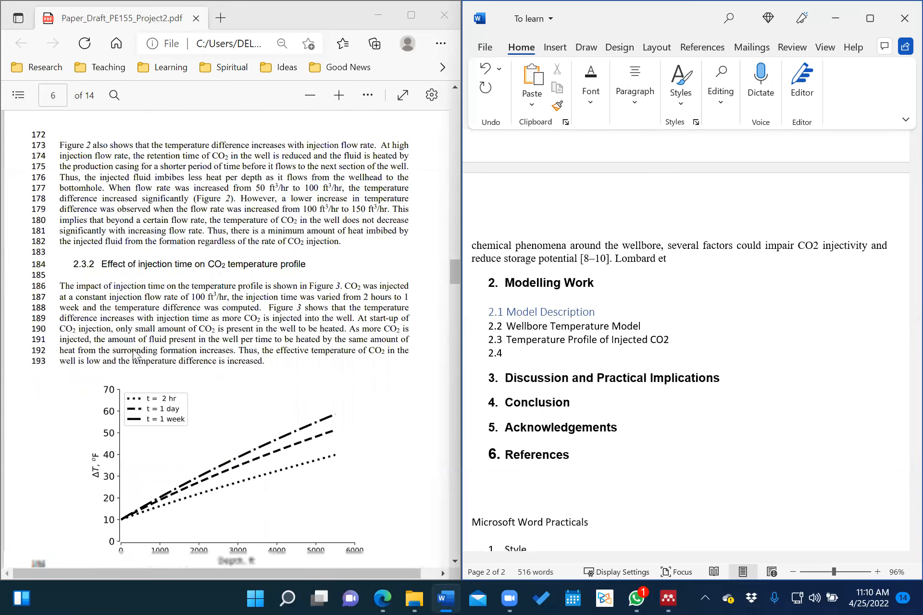
pyautogui.scroll(-6, 134, 354)
pyautogui.scroll(-4, 133, 354)
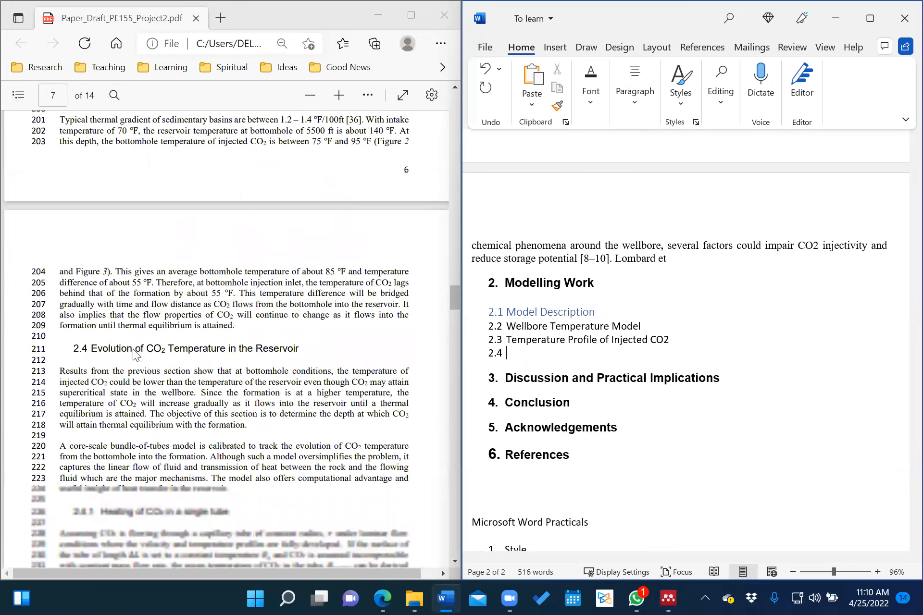
pyautogui.scroll(-1, 136, 354)
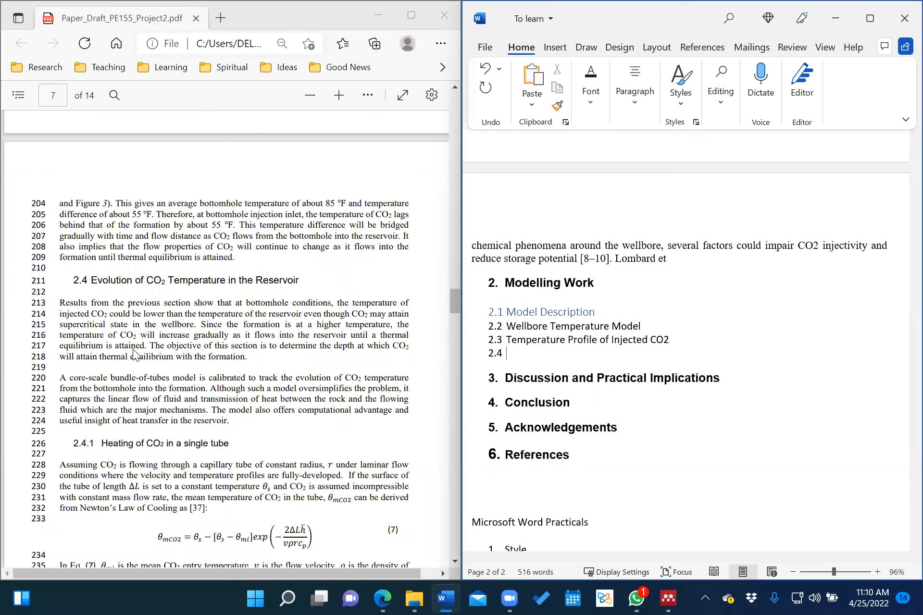
pyautogui.write('Evolution of CO2 Temperature in the Reservoir')
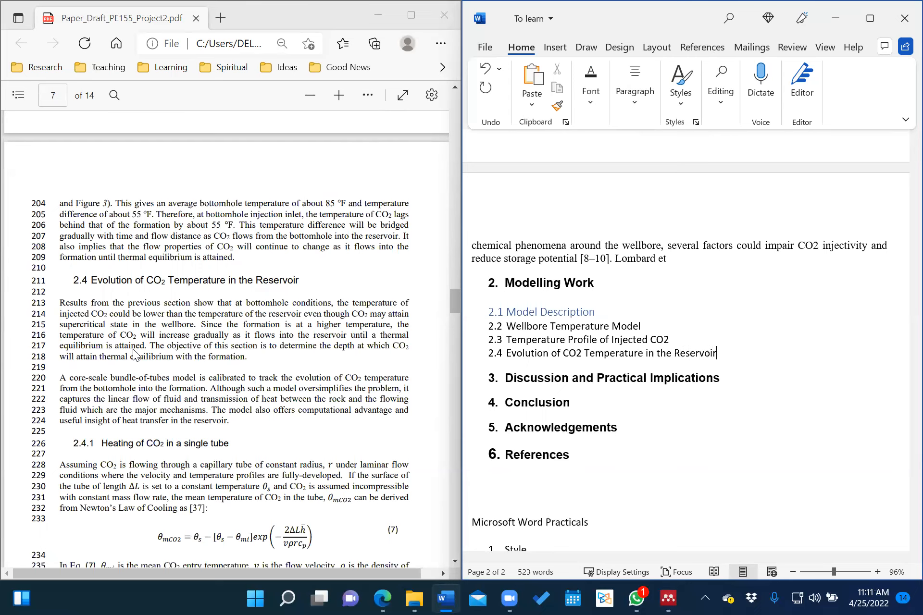
# Add a new line after the 2.4 subheading and remove its automatic 2.5 number.
pyautogui.press('Return')
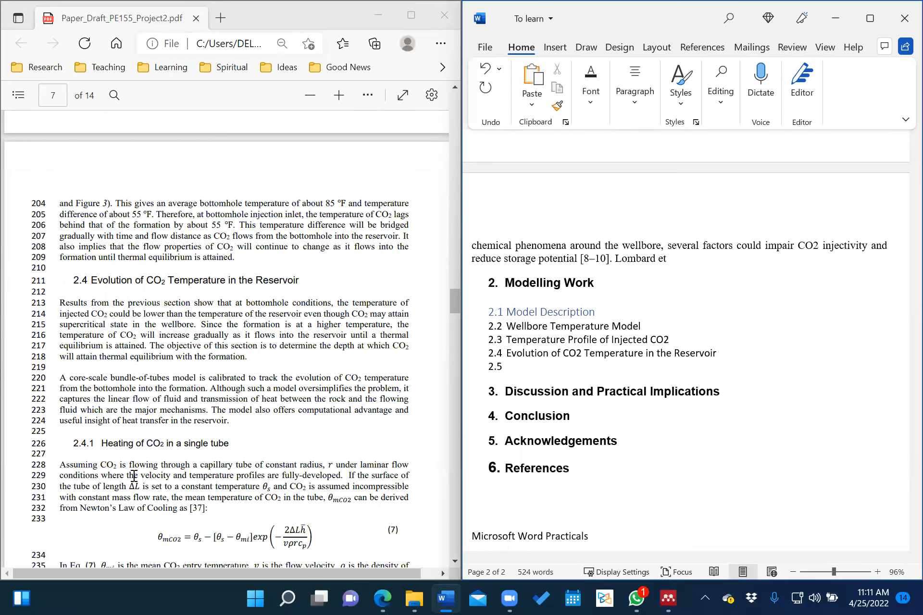
pyautogui.scroll(-3, 141, 470)
pyautogui.scroll(-5, 207, 422)
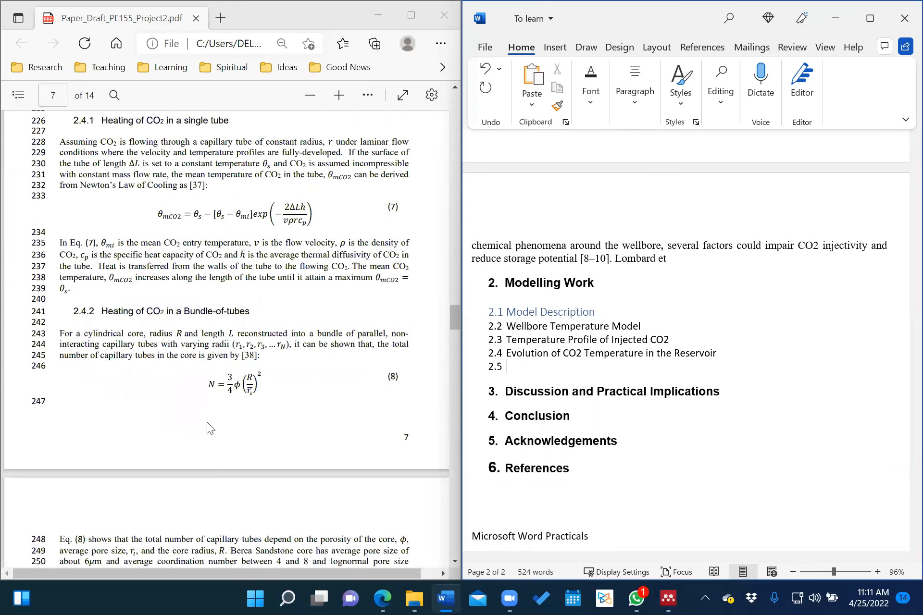
pyautogui.scroll(-5, 206, 422)
pyautogui.scroll(-10, 208, 428)
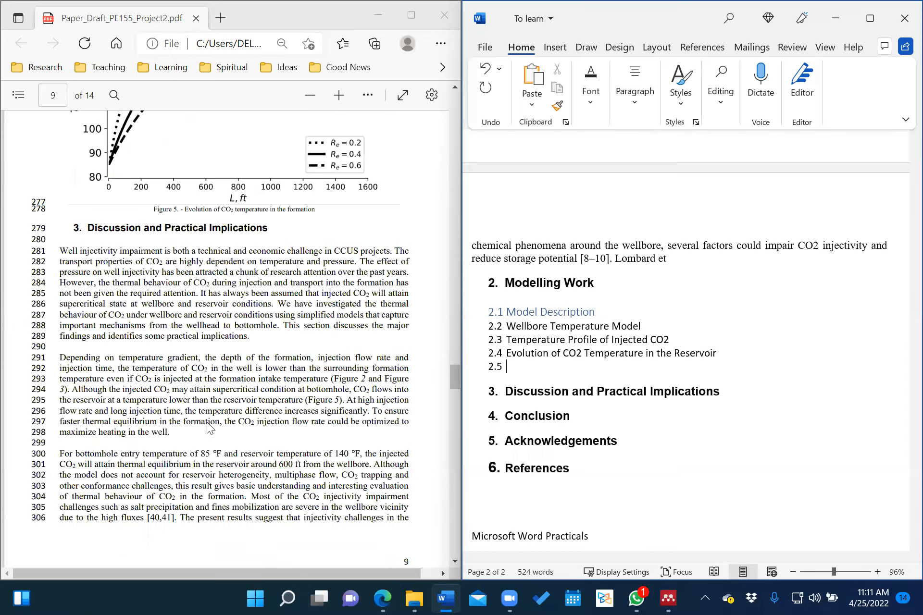
pyautogui.scroll(8, 208, 427)
pyautogui.scroll(5, 208, 427)
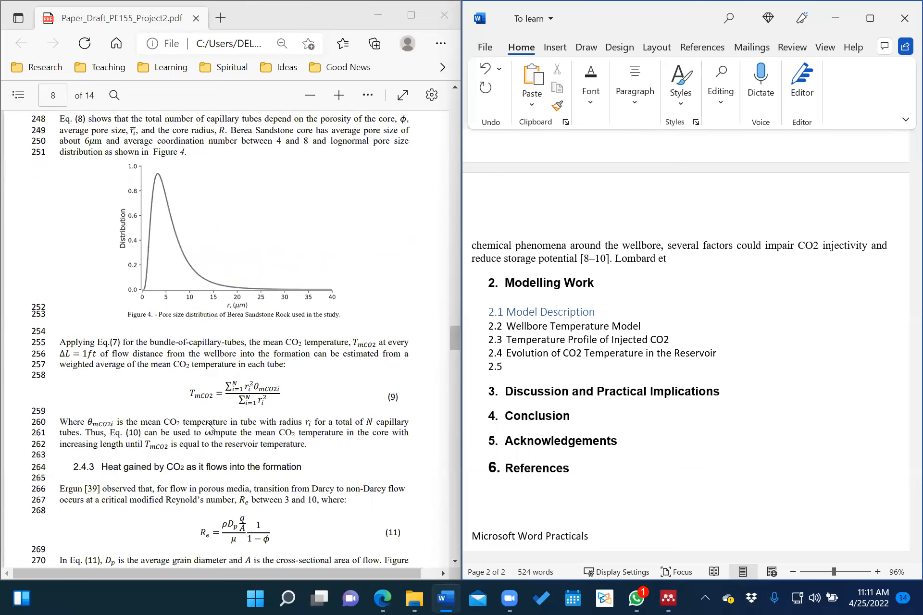
pyautogui.press('BackSpace')
pyautogui.press('BackSpace')
pyautogui.press('BackSpace')
pyautogui.press('BackSpace')
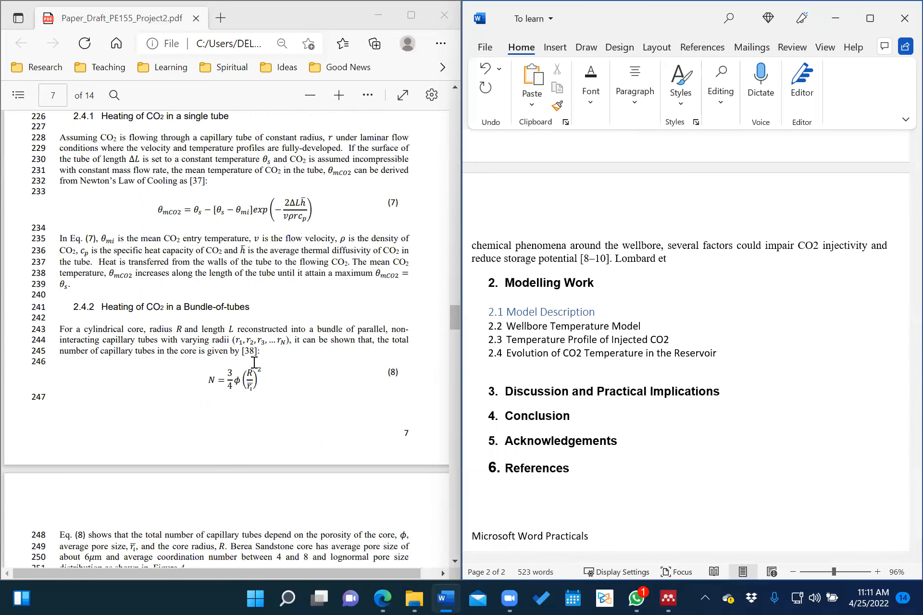
# Insert an empty unnumbered line after the '2.3 Temperature Profile of Injected CO2' subheading.
pyautogui.scroll(2, 254, 363)
pyautogui.scroll(4, 254, 363)
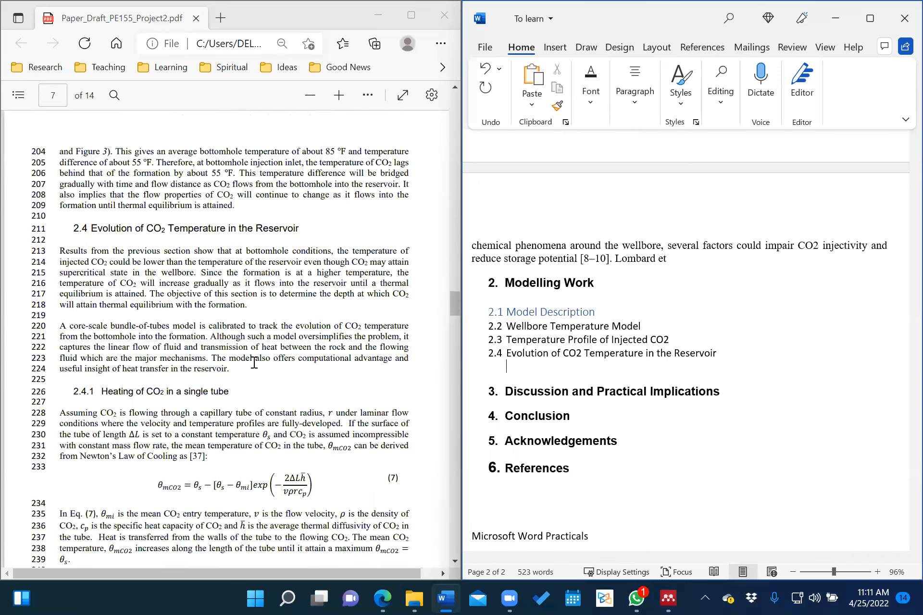
pyautogui.scroll(12, 254, 363)
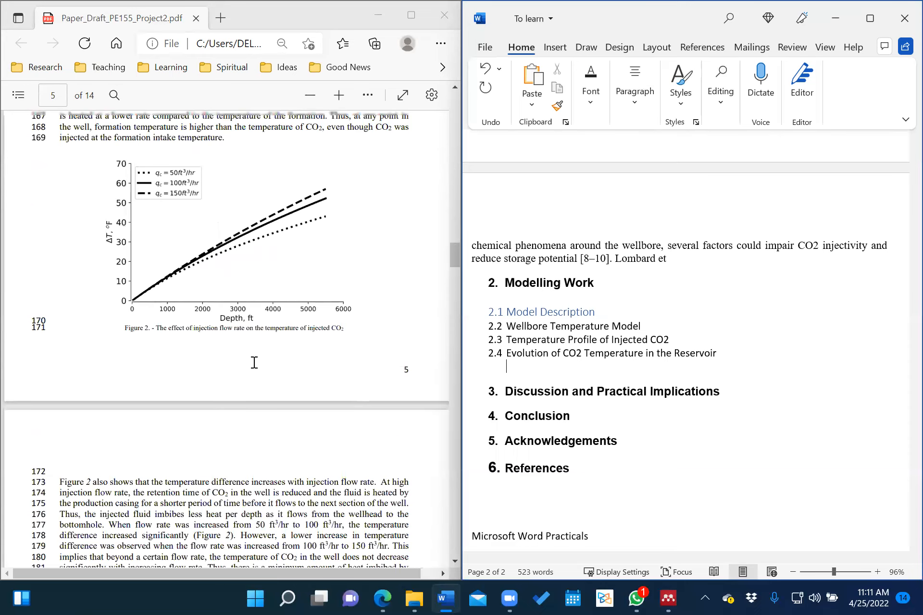
pyautogui.scroll(-7, 254, 363)
pyautogui.scroll(15, 254, 363)
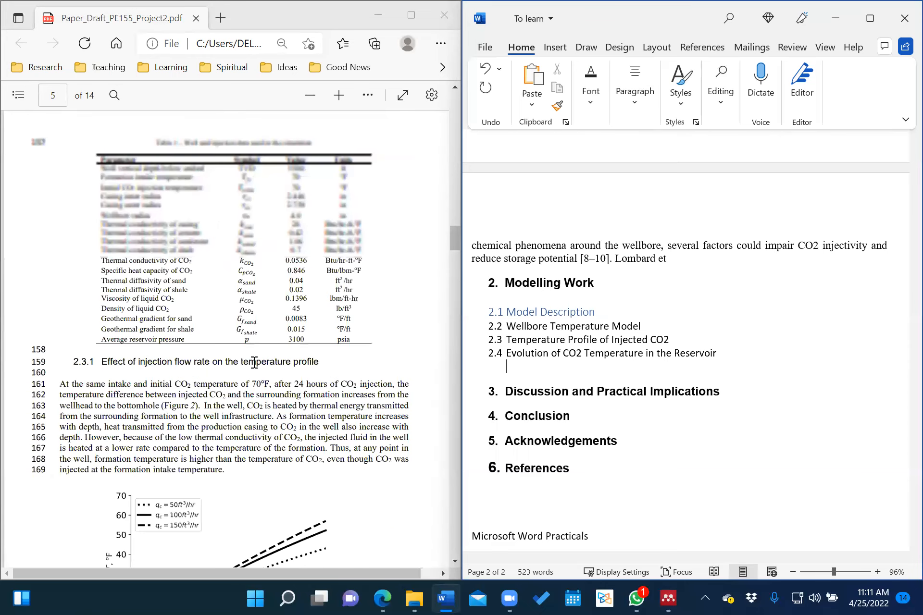
pyautogui.scroll(3, 253, 363)
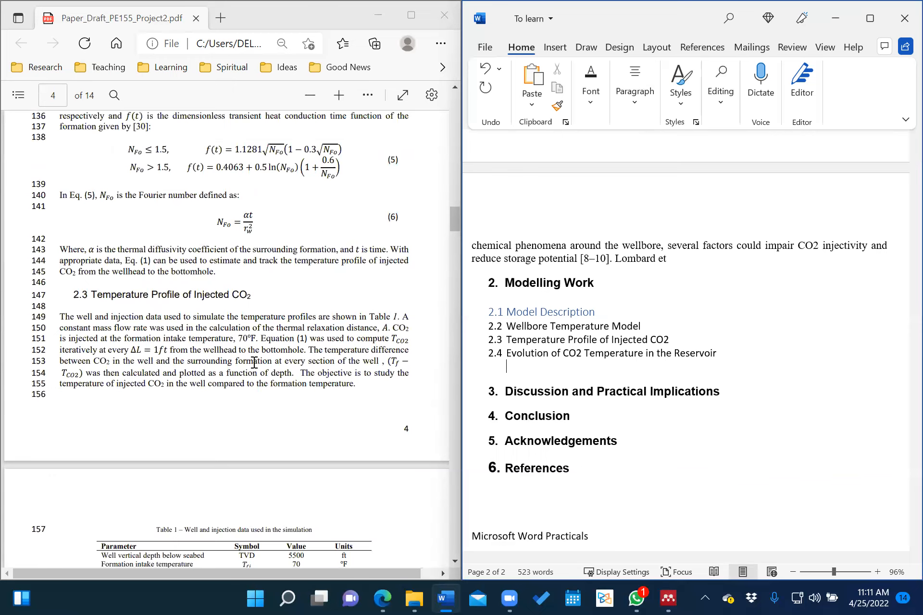
pyautogui.scroll(-9, 253, 363)
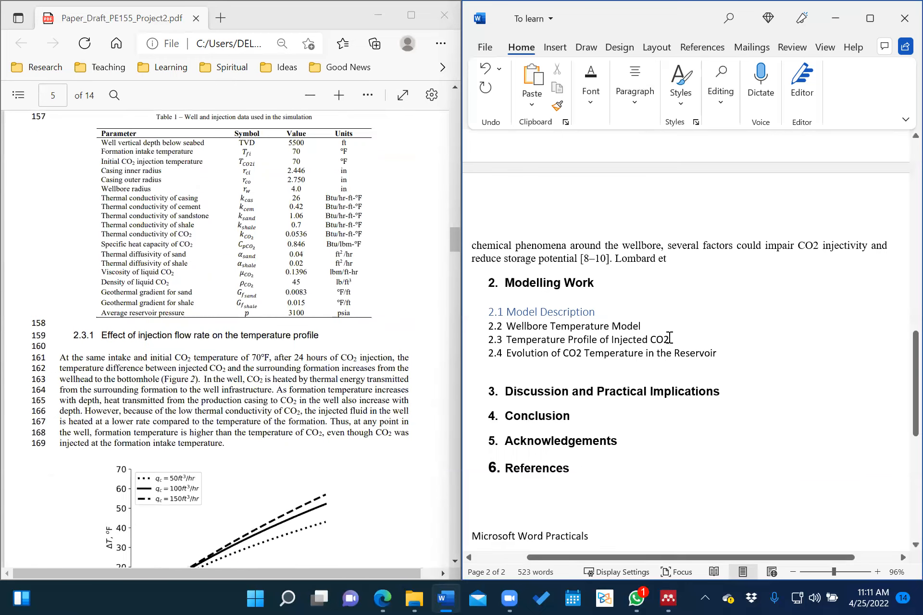
pyautogui.click(672, 339)
pyautogui.press('Return')
pyautogui.press('BackSpace')
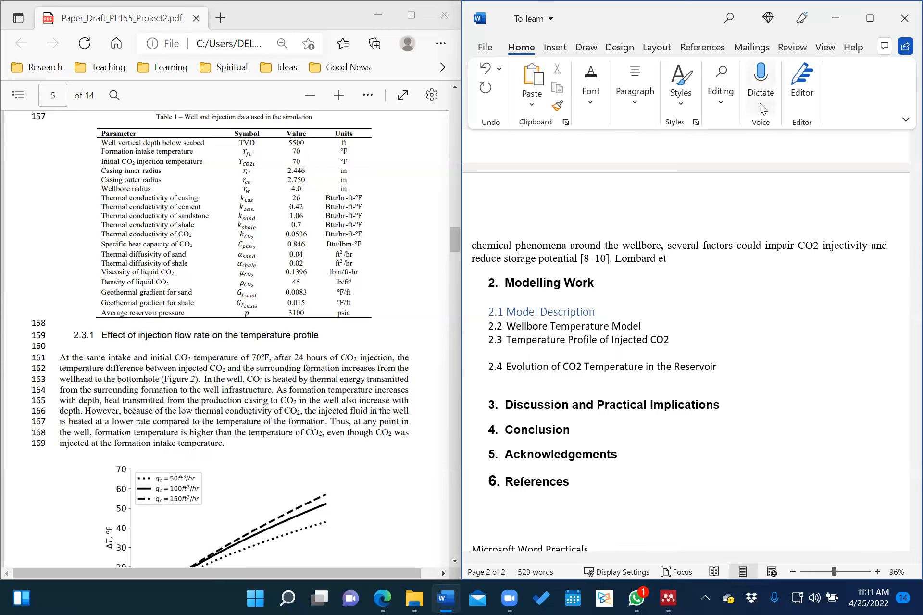
# Make the blank line Heading 3 titled '2.3.1 Effects of injection flow rate on the temparture profile', then start a new line.
pyautogui.click(679, 101)
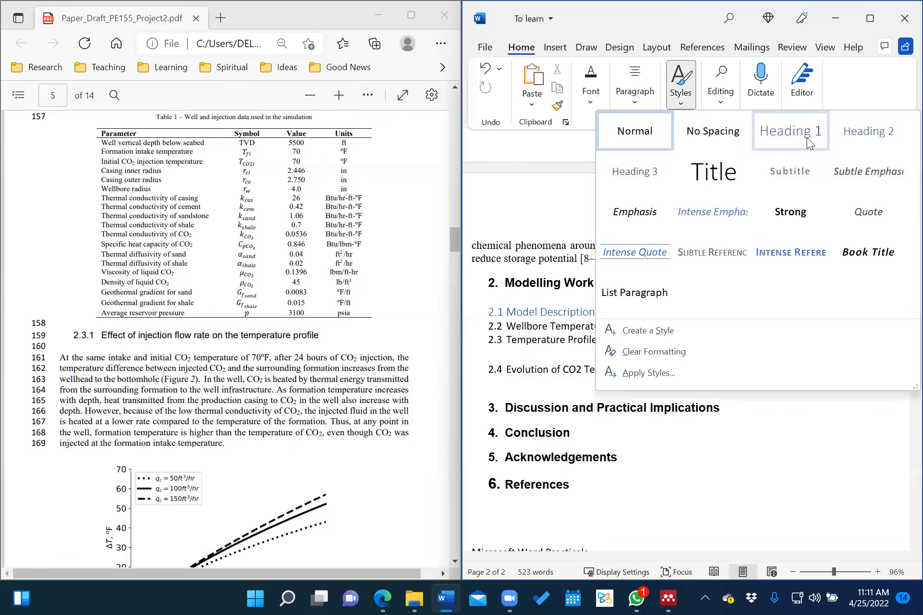
pyautogui.click(637, 174)
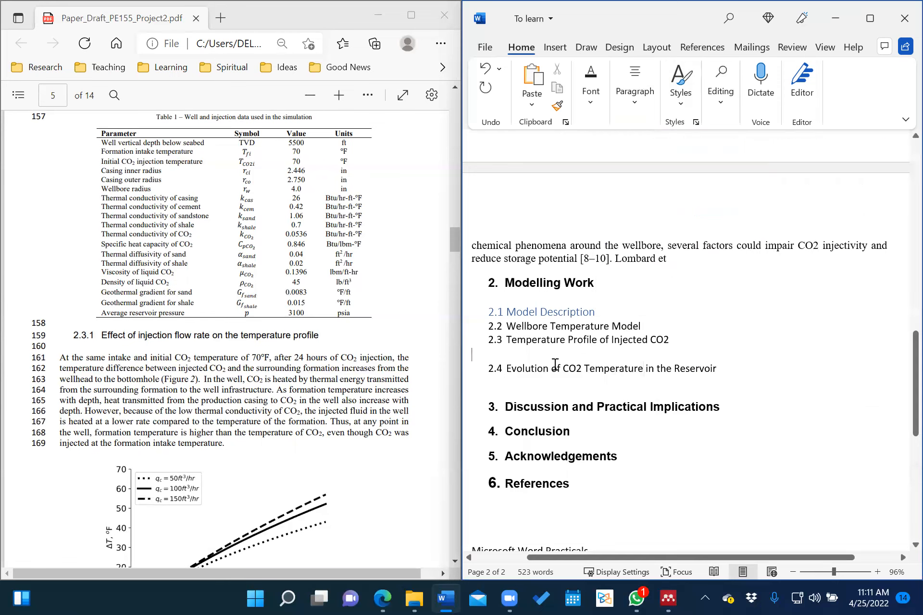
pyautogui.write('2.')
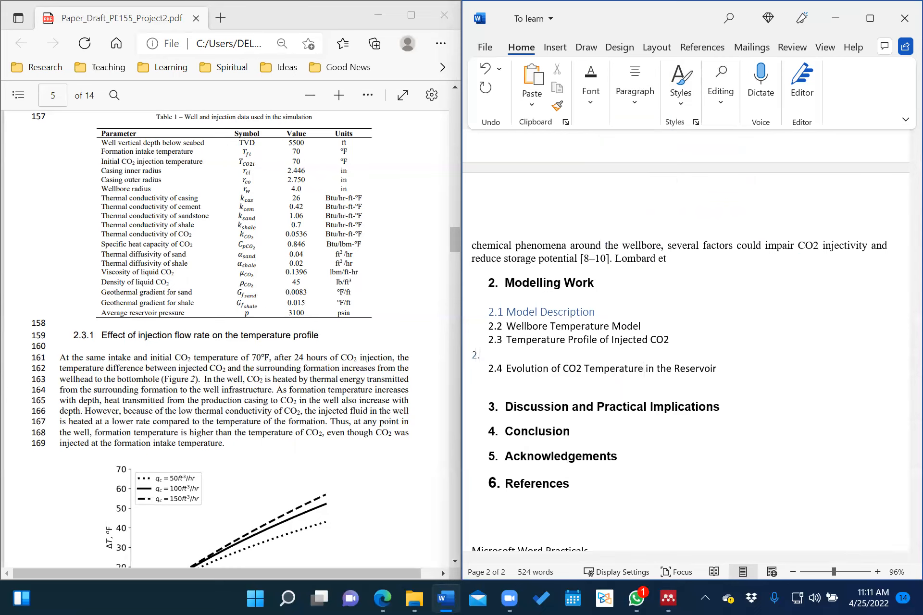
pyautogui.write('3.1 Effects of injection flow rate')
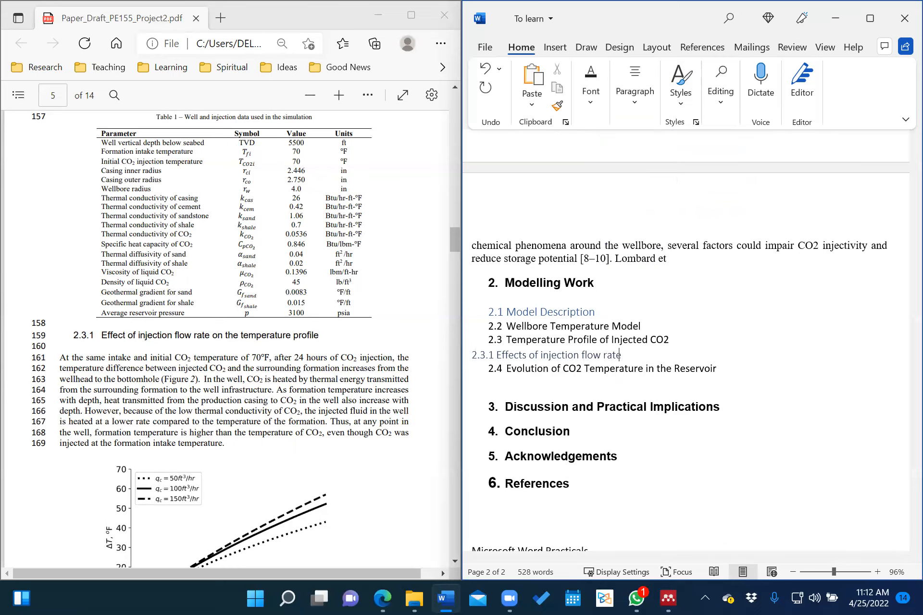
pyautogui.write(' ion the temparture profile')
pyautogui.press('Return')
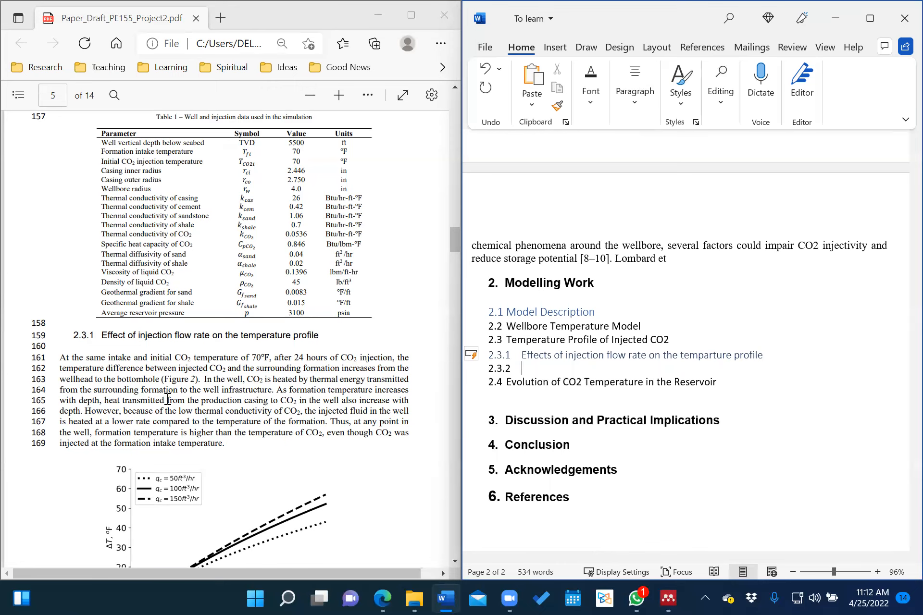
# Type the 2.3.2 heading 'Effect of injection time on CO2 temperature profile'.
pyautogui.scroll(-5, 167, 399)
pyautogui.scroll(-6, 167, 399)
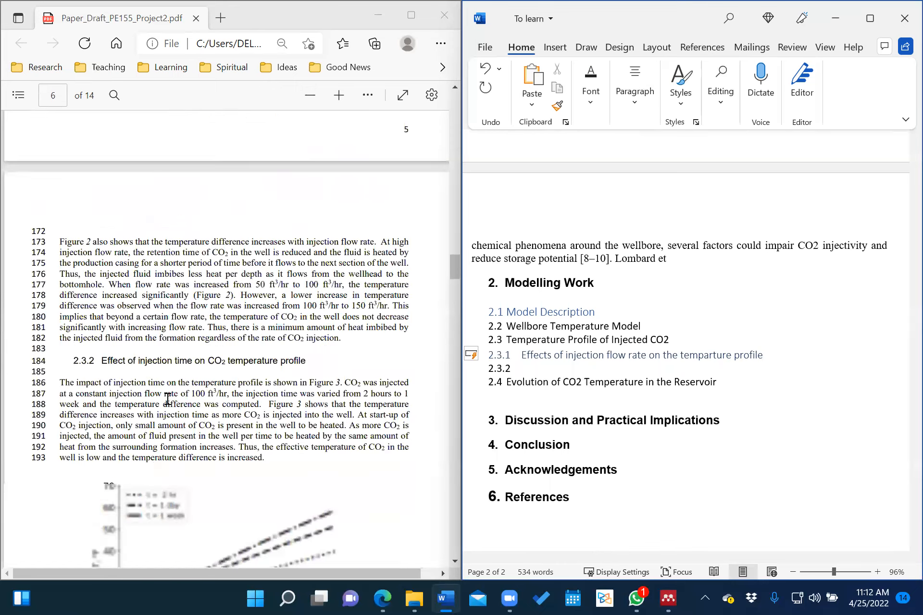
pyautogui.scroll(-2, 167, 399)
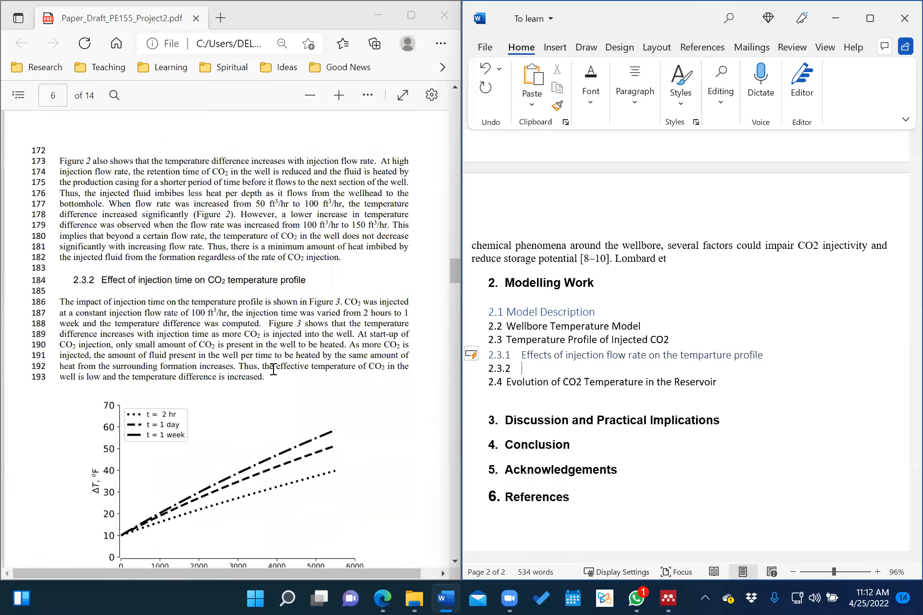
pyautogui.write('Effect of injection time ')
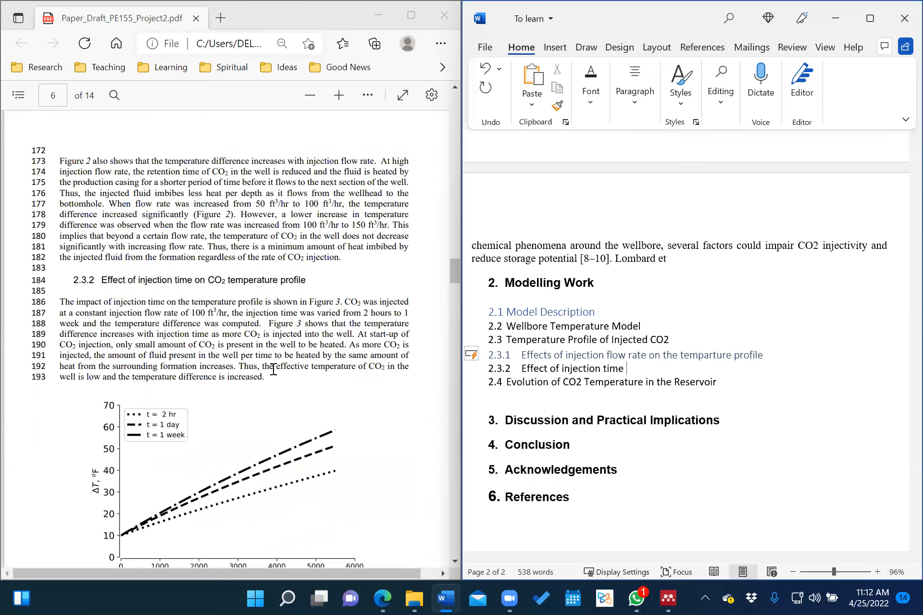
pyautogui.write('on CO2 temperatur')
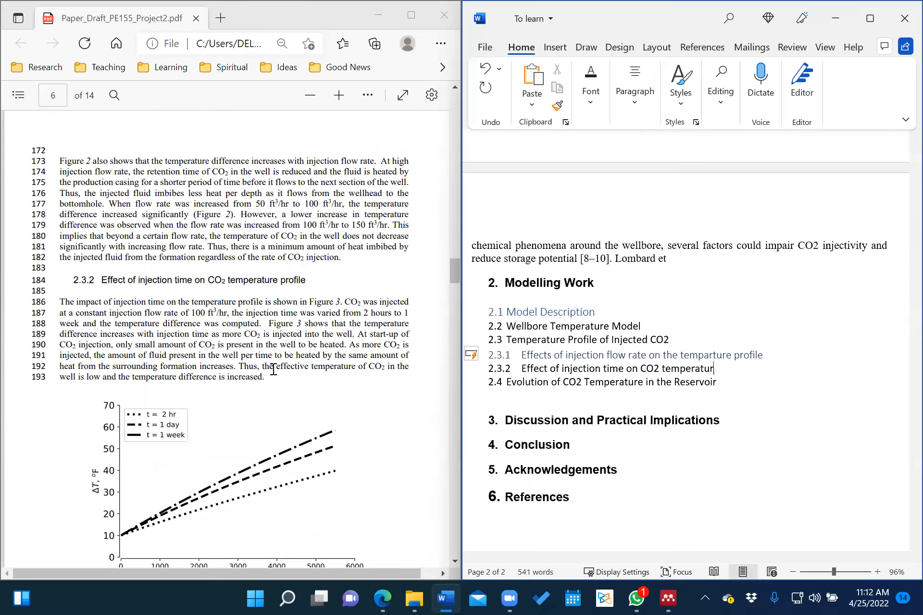
pyautogui.write('e profile')
pyautogui.press('Return')
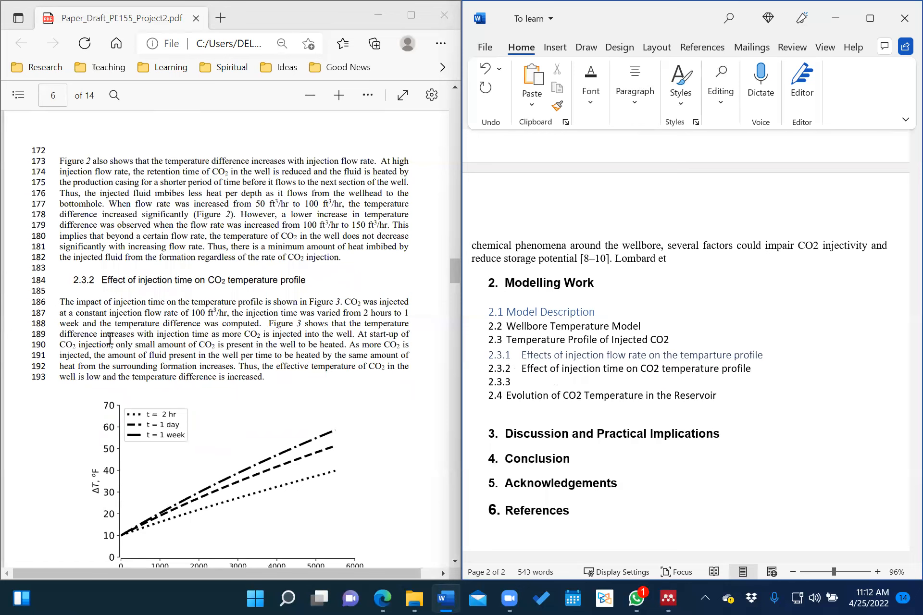
# Remove the empty 2.3.3 line and add an unnumbered blank line under heading 2.4.
pyautogui.scroll(-2, 140, 364)
pyautogui.scroll(-4, 140, 364)
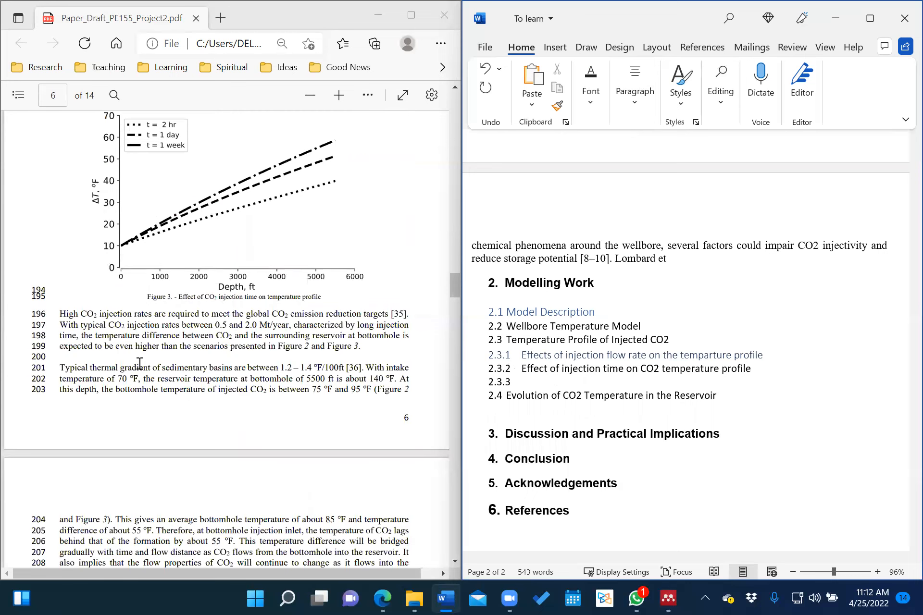
pyautogui.scroll(-4, 140, 364)
pyautogui.scroll(-2, 140, 363)
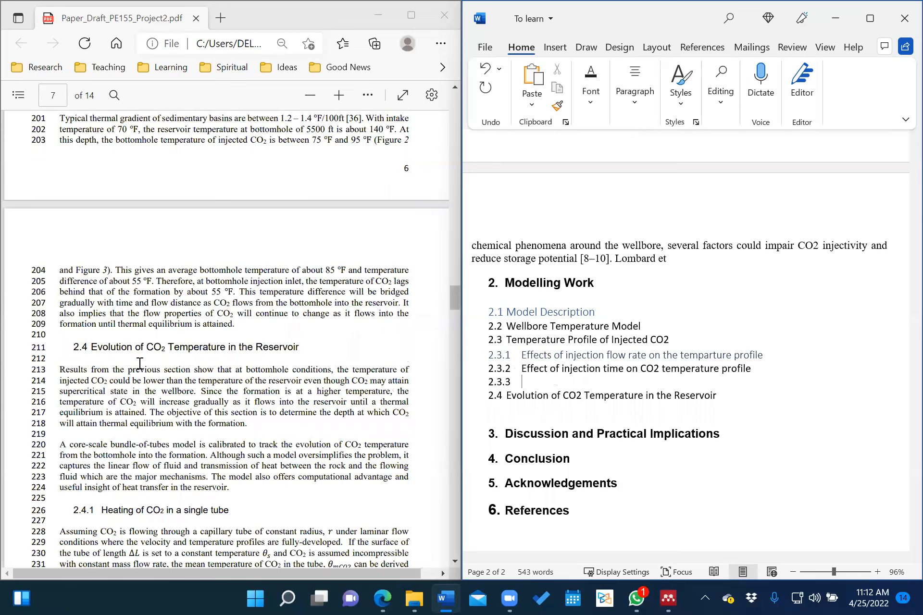
pyautogui.press('BackSpace')
pyautogui.press('BackSpace')
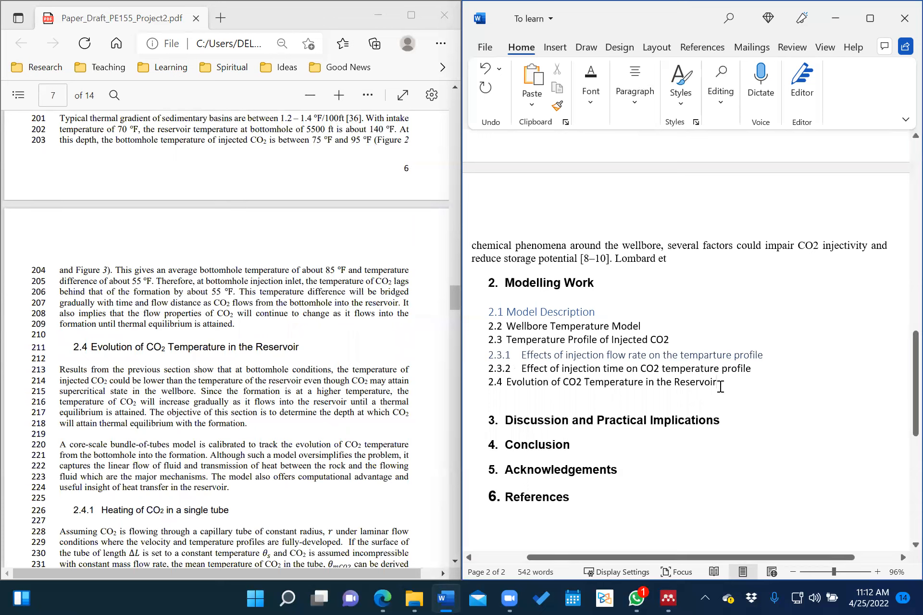
pyautogui.press('Return')
pyautogui.press('BackSpace')
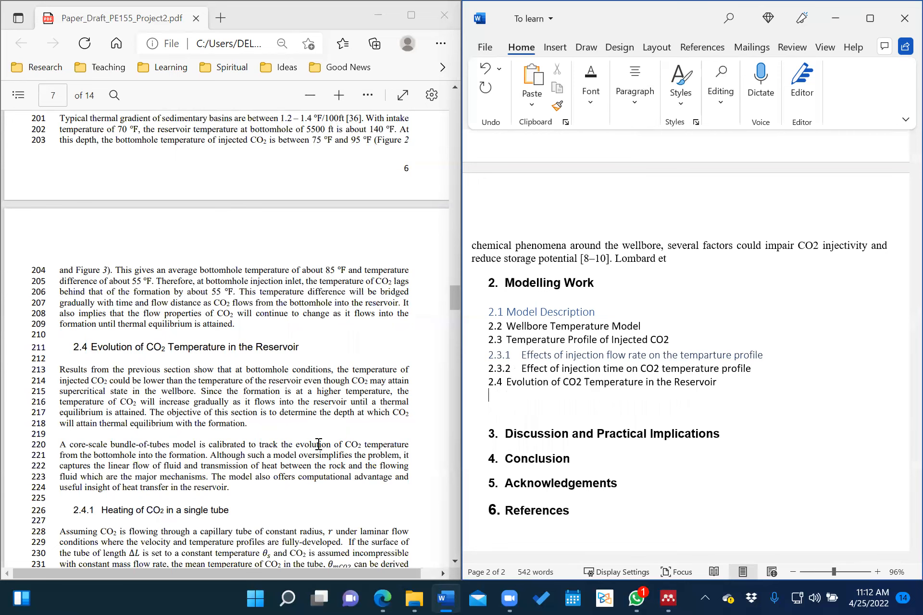
# Make the line under 2.4 a Heading 3 titled '2.4.1 Heating of CO2 in a single tube'.
pyautogui.scroll(-2, 319, 444)
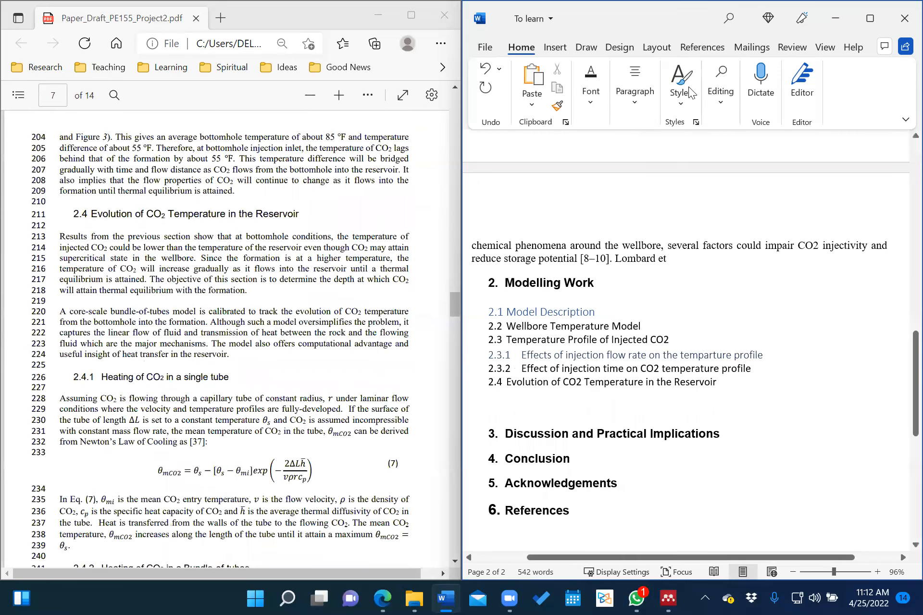
pyautogui.click(683, 92)
pyautogui.click(638, 180)
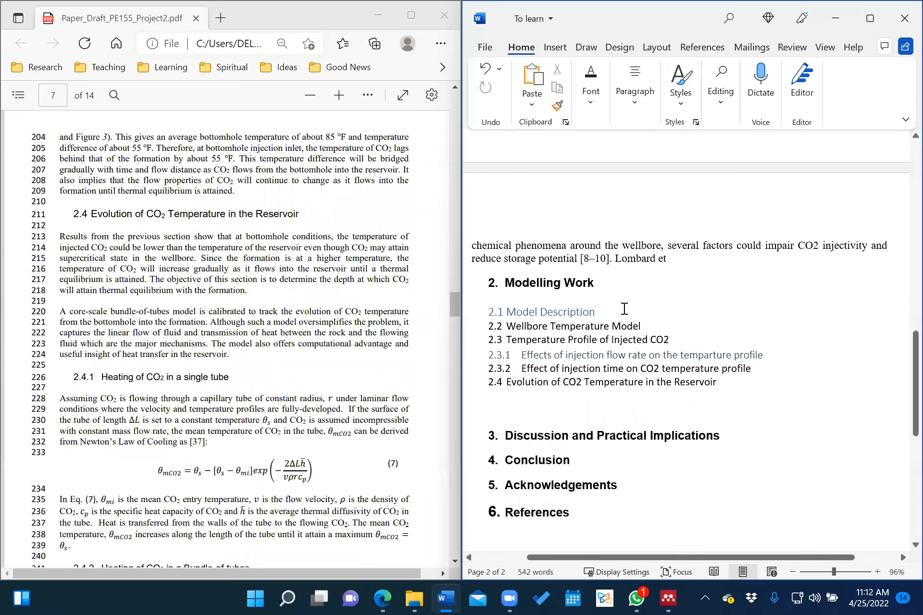
pyautogui.write('2.4.1')
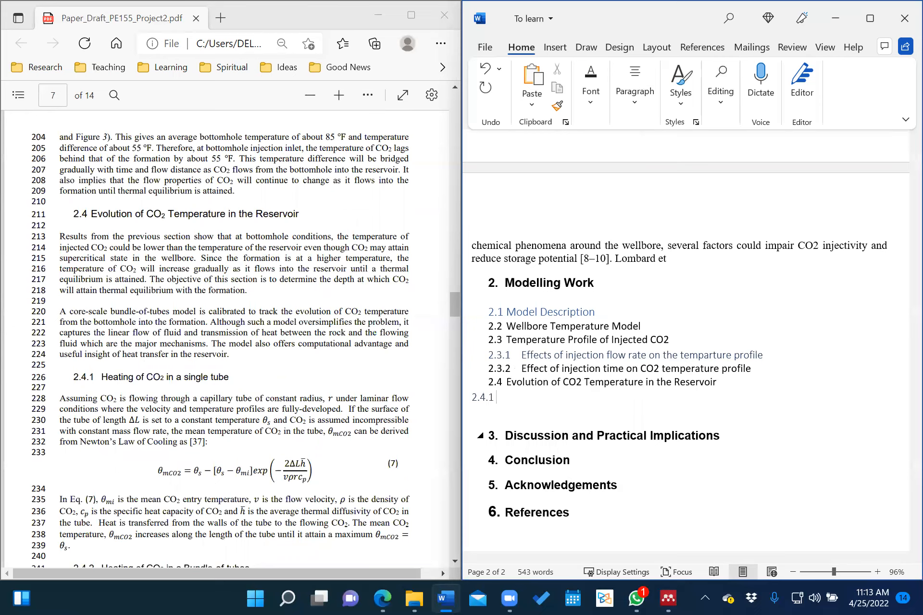
pyautogui.write('Heating of CO2 in a single tube')
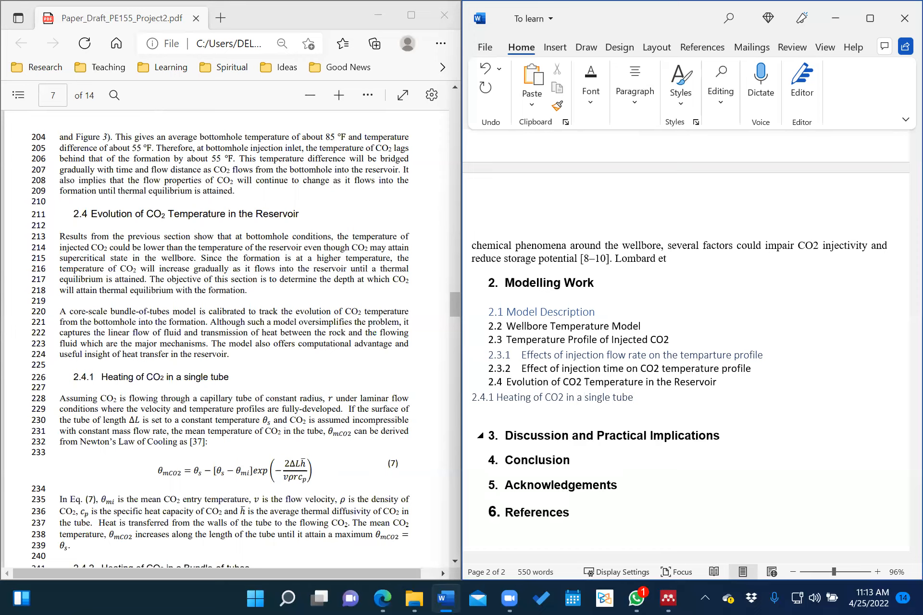
pyautogui.press('Return')
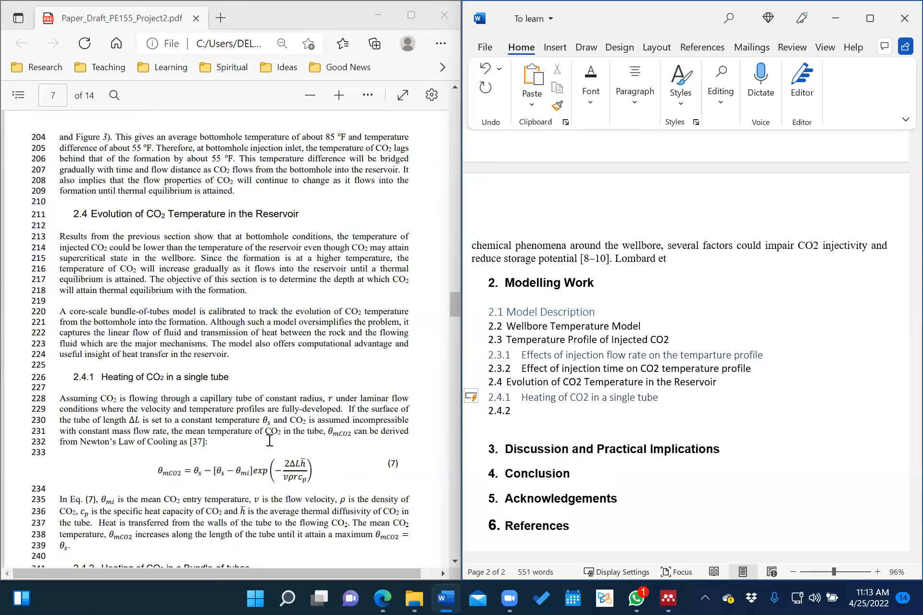
# Add headings 'Heating of CO2 in a bundle of tubes' and 'Heat gained by CO2 as it flows into the formation'.
pyautogui.scroll(-1, 269, 439)
pyautogui.scroll(-5, 270, 440)
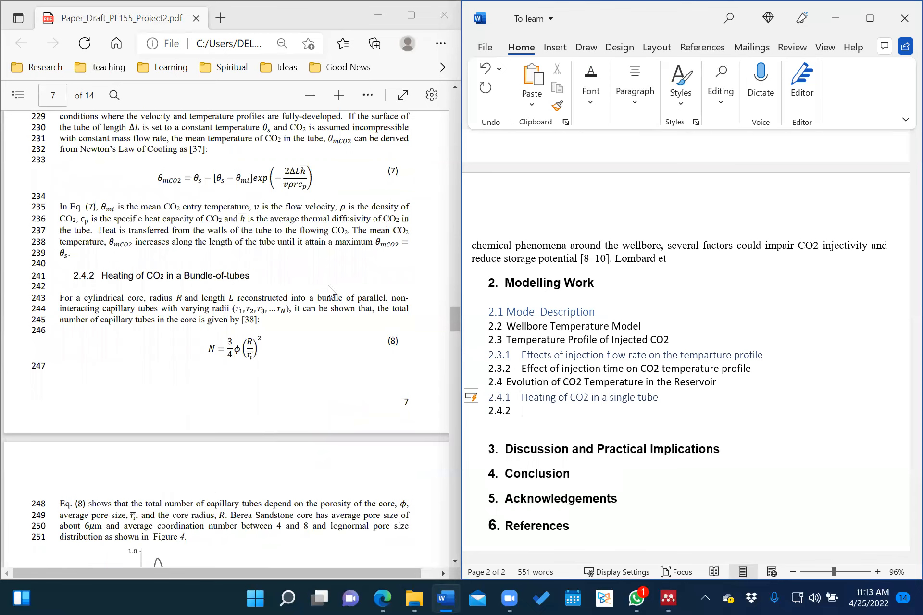
pyautogui.write('Heating of CO2 in a b')
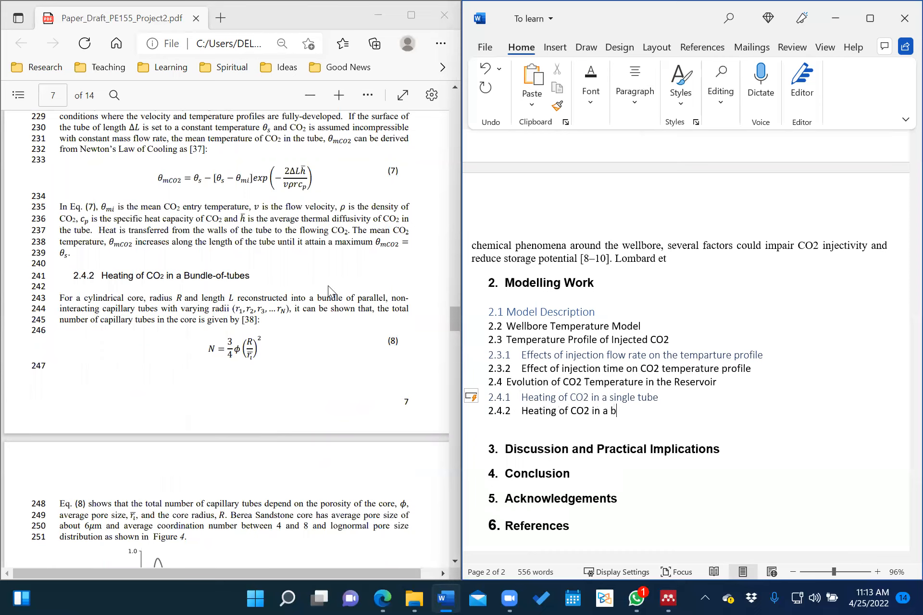
pyautogui.write('undle of tubes')
pyautogui.press('Return')
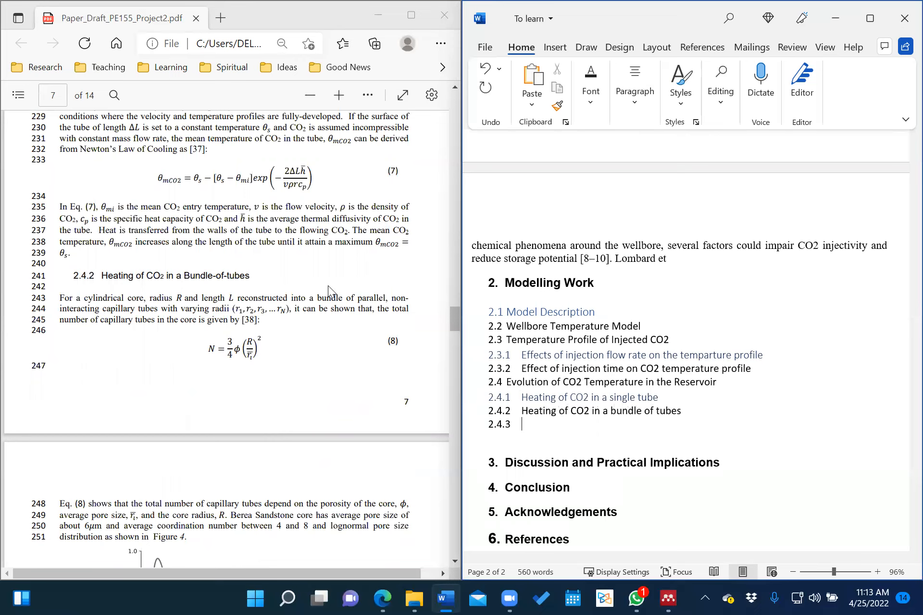
pyautogui.scroll(-10, 131, 355)
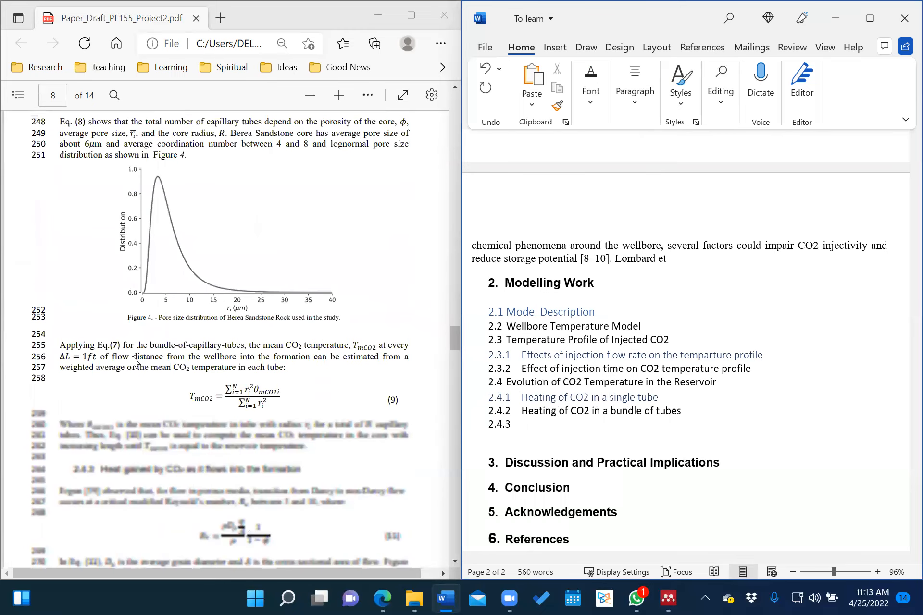
pyautogui.scroll(-3, 131, 356)
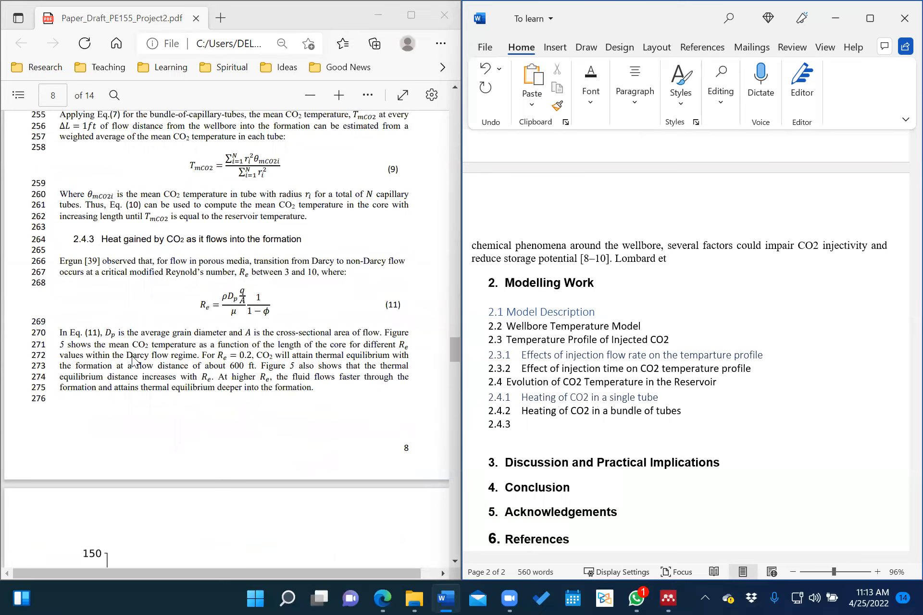
pyautogui.write('Heat gained by CO2 as')
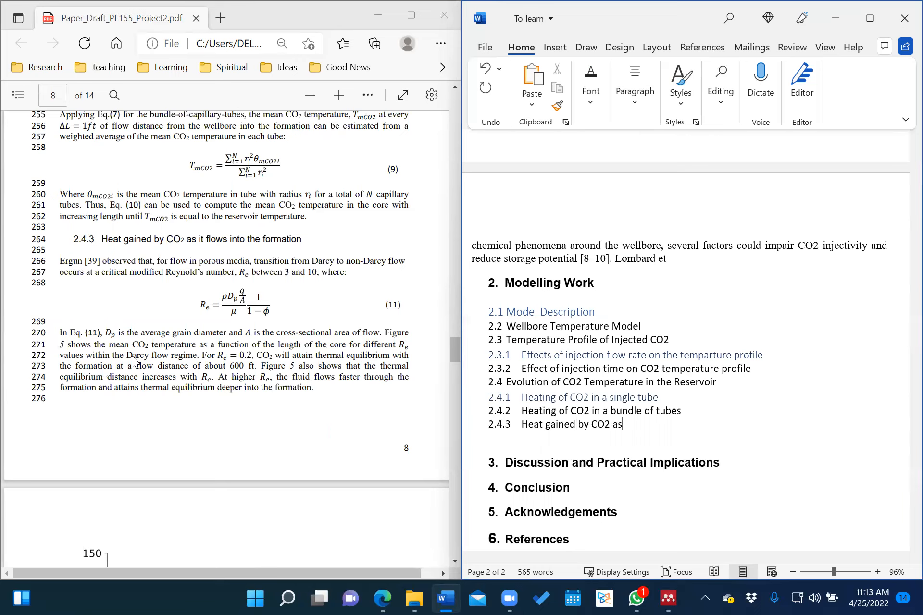
pyautogui.write(' it flows into the formation')
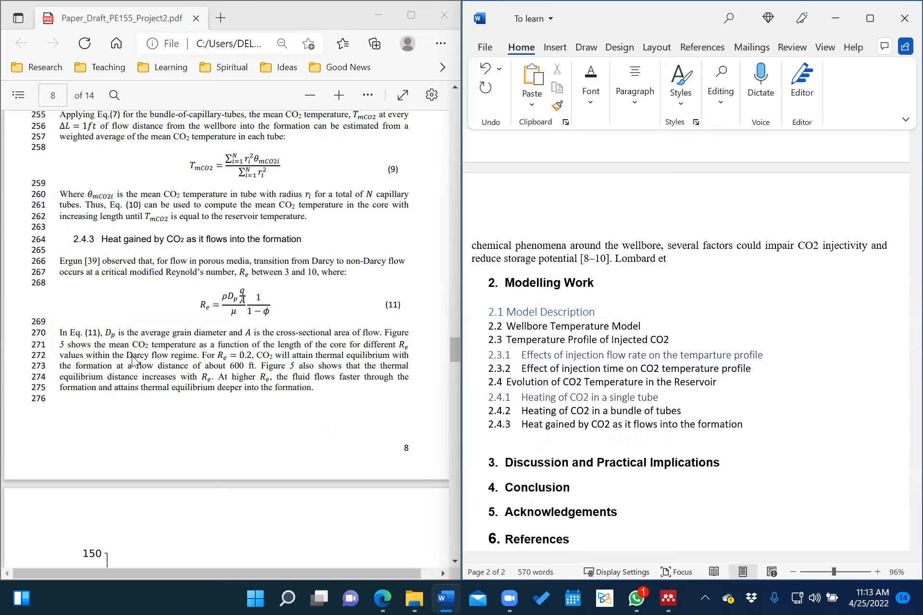
pyautogui.scroll(-4, 181, 371)
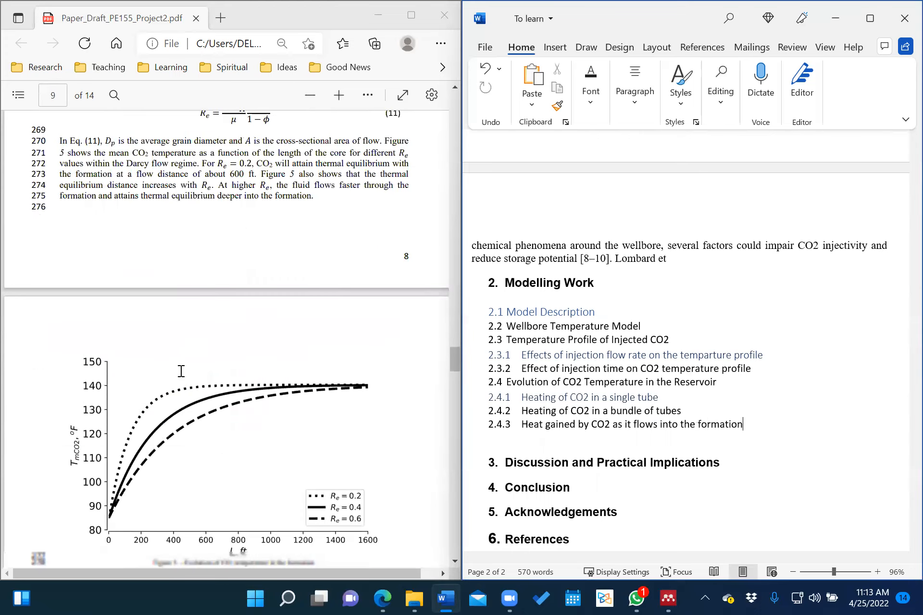
pyautogui.scroll(-5, 181, 371)
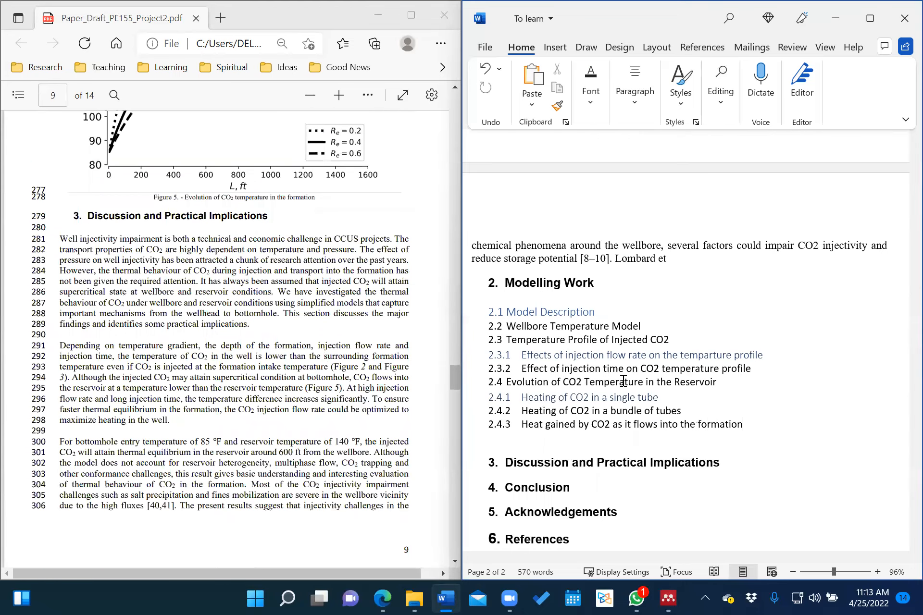
# Set headings 2.1 through 2.4.3 to Arial, black font colour, bold, size 12.
pyautogui.doubleClick(507, 310)
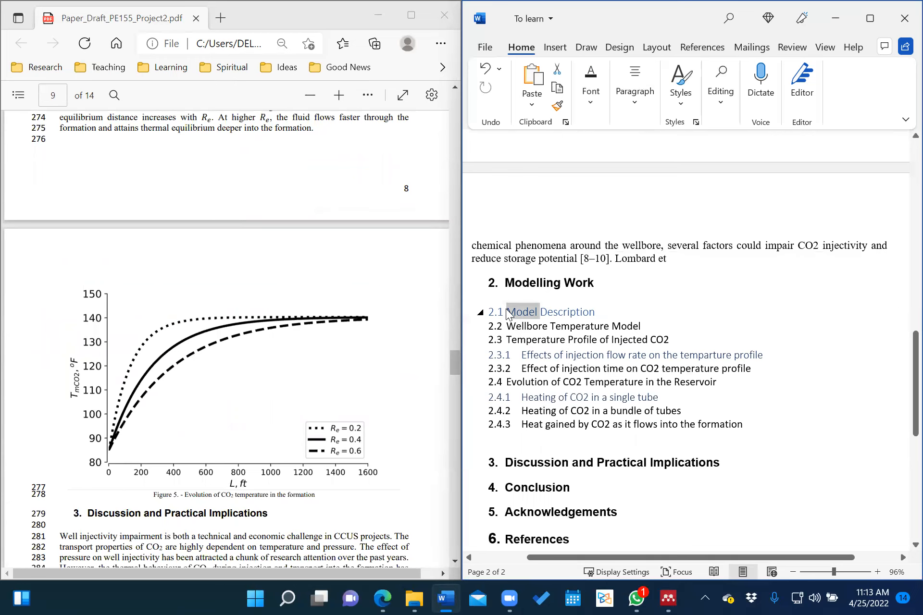
pyautogui.click(594, 310)
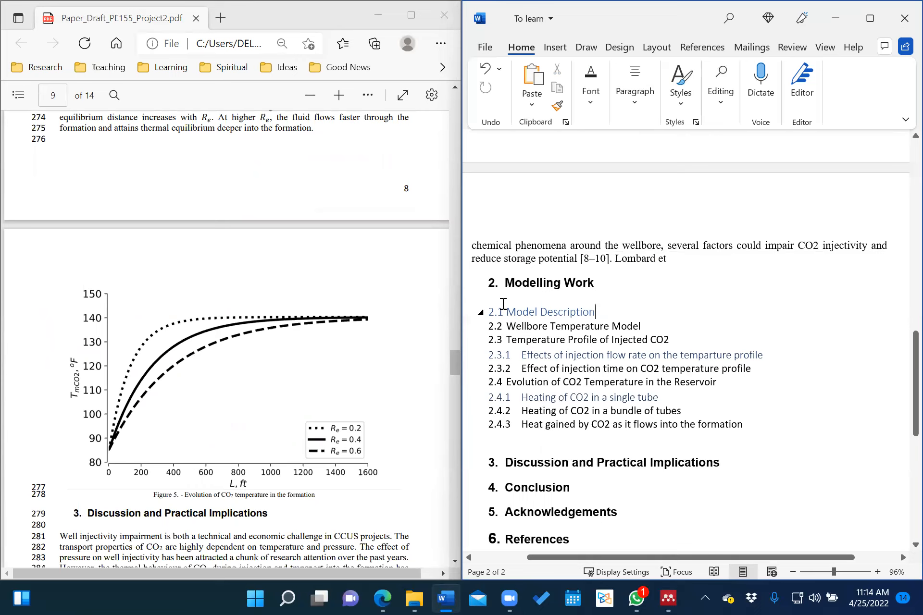
pyautogui.moveTo(505, 304); pyautogui.dragTo(752, 427)
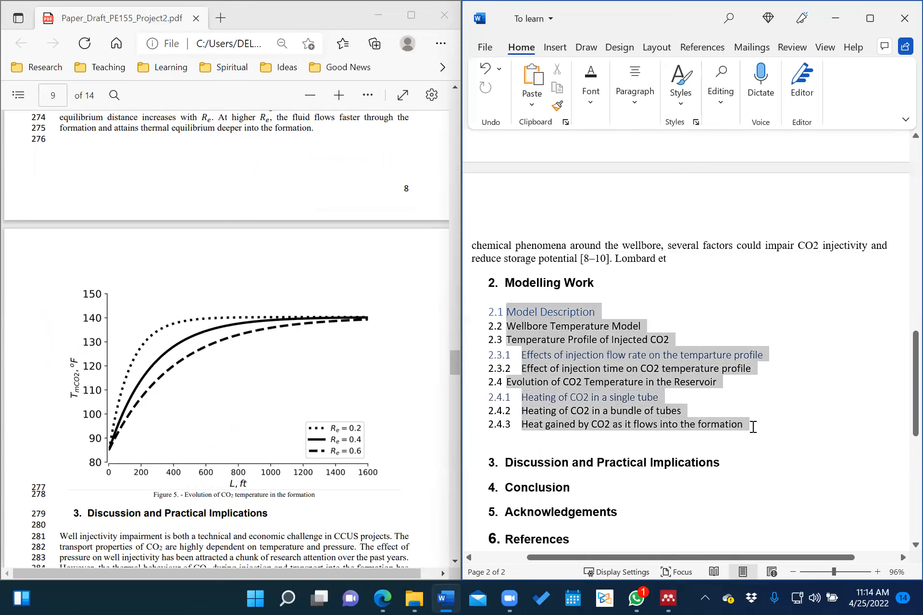
pyautogui.click(586, 97)
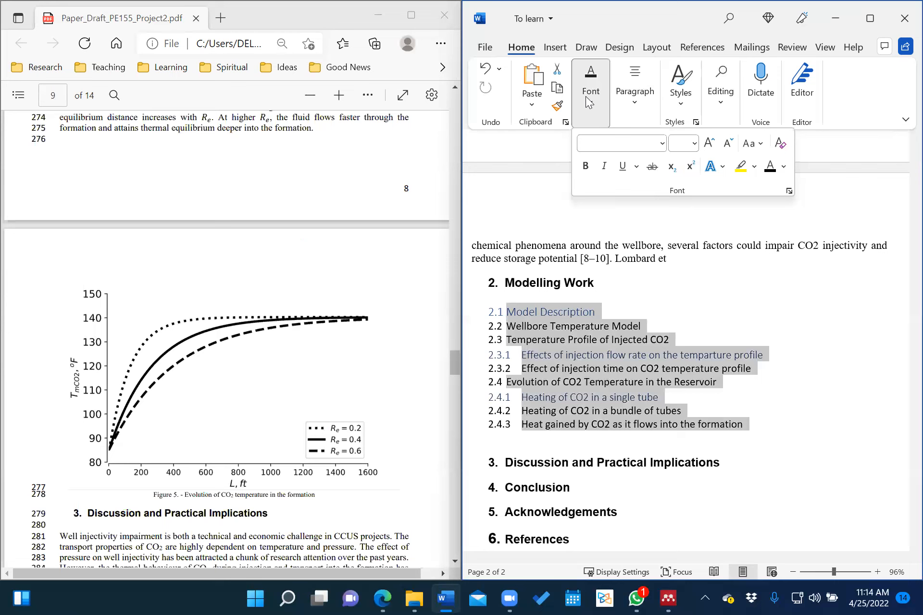
pyautogui.click(662, 143)
pyautogui.click(615, 265)
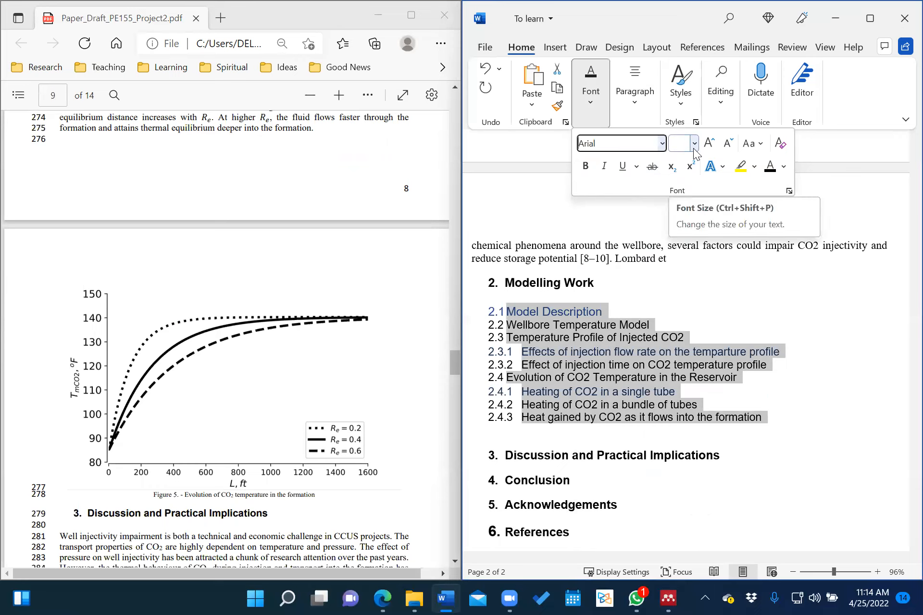
pyautogui.click(771, 170)
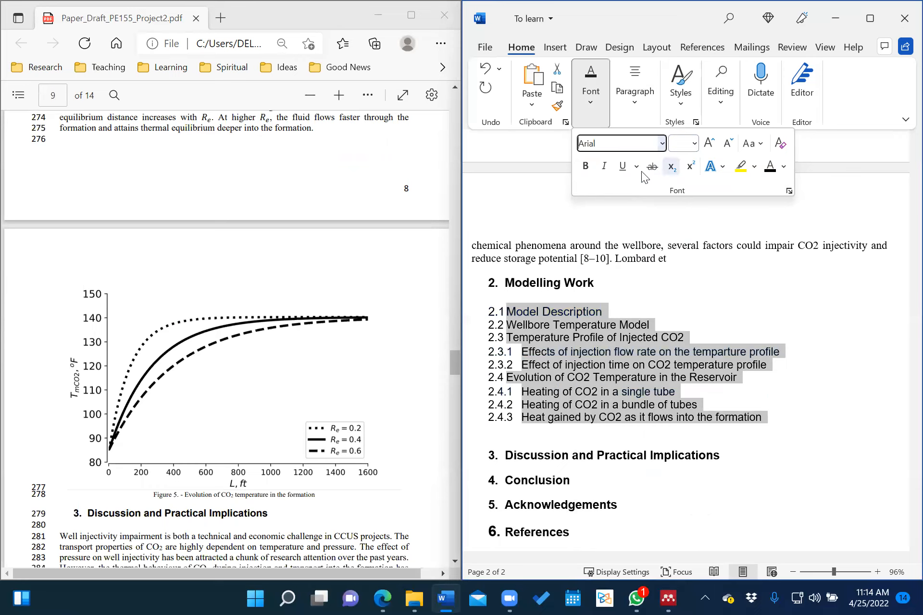
pyautogui.click(583, 169)
pyautogui.click(694, 143)
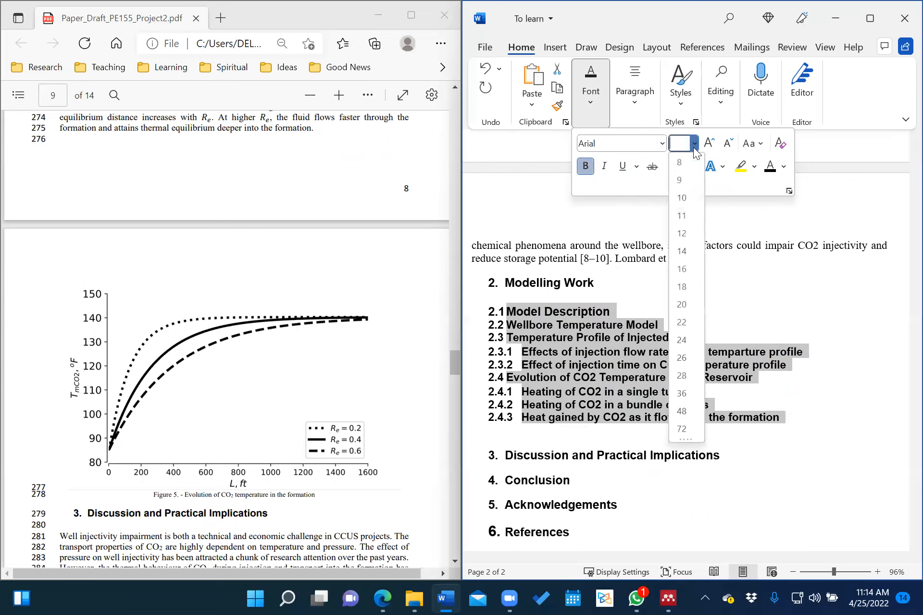
pyautogui.click(687, 237)
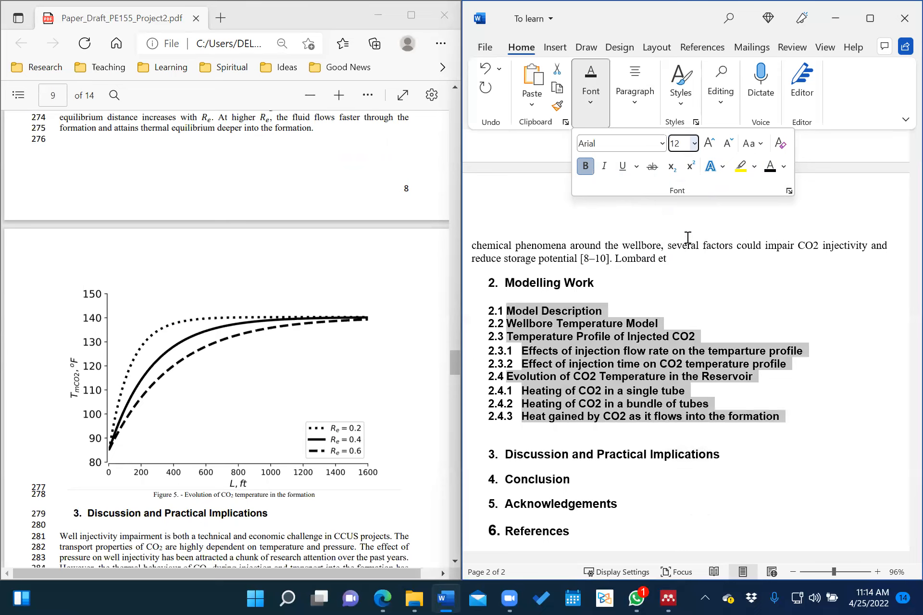
pyautogui.click(726, 351)
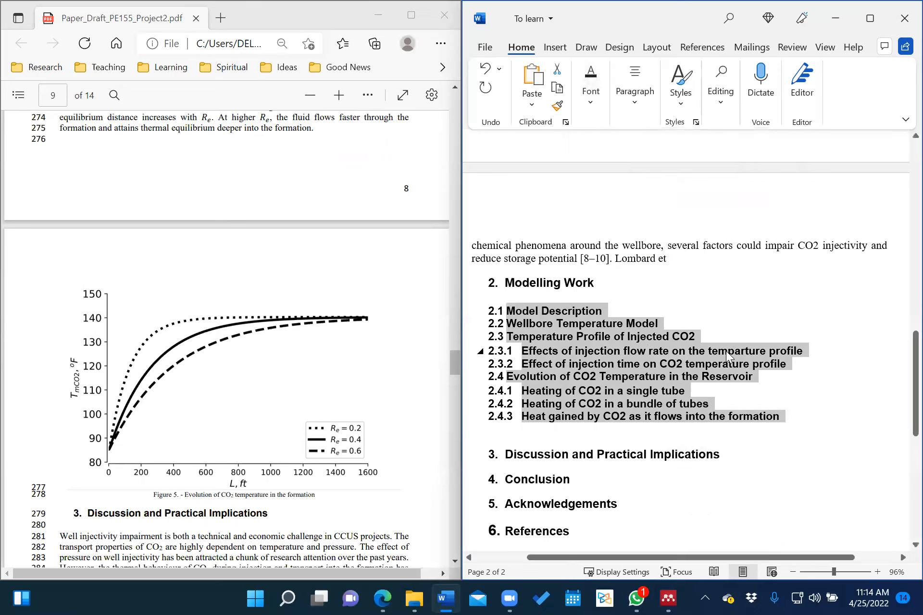
pyautogui.click(689, 301)
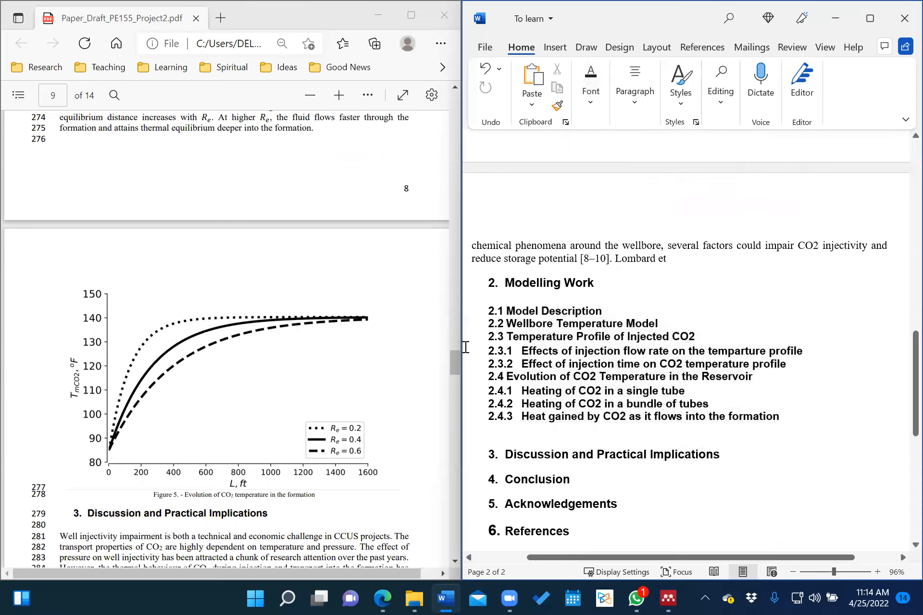
# Delete the empty line under 2. Modelling Work and scroll the PDF to page 3.
pyautogui.press('BackSpace')
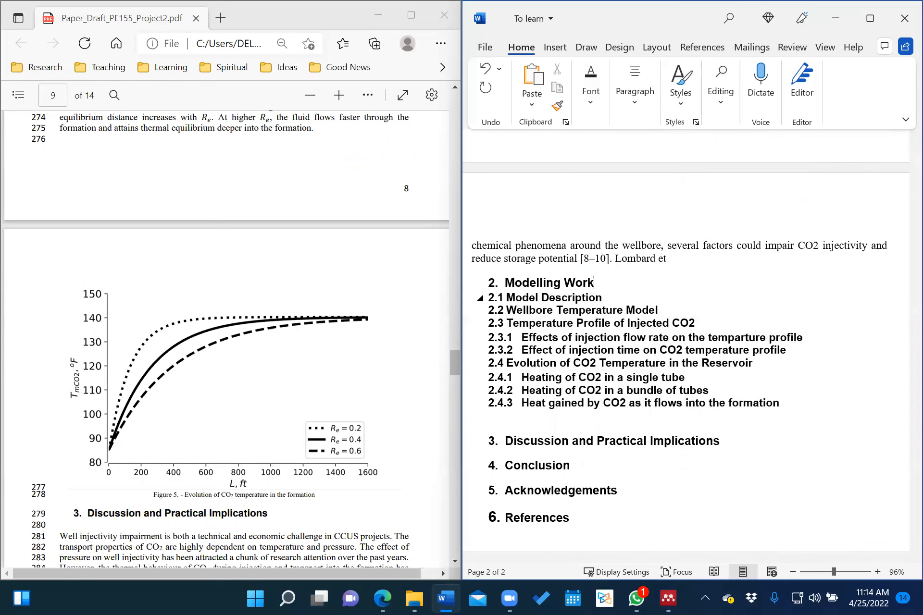
pyautogui.scroll(5, 167, 273)
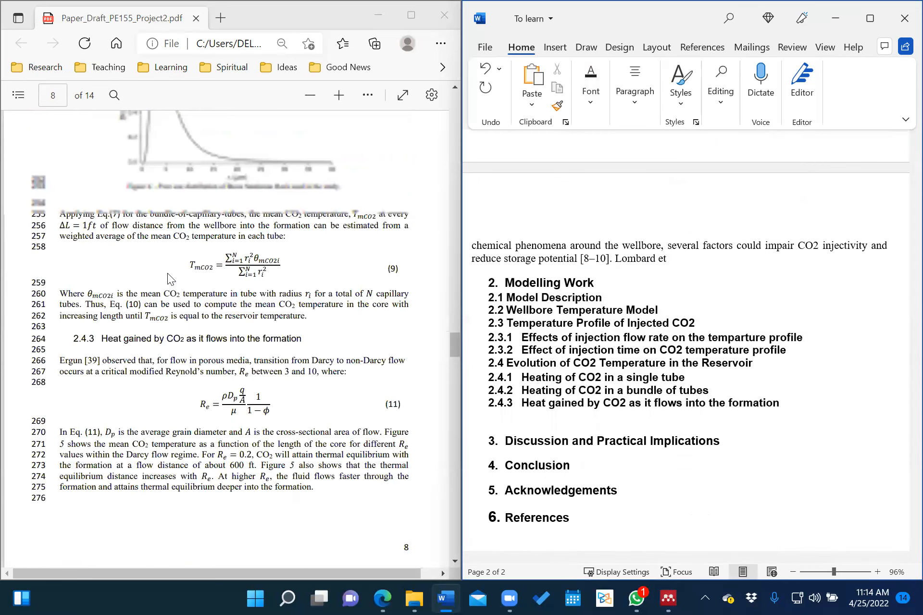
pyautogui.scroll(10, 167, 273)
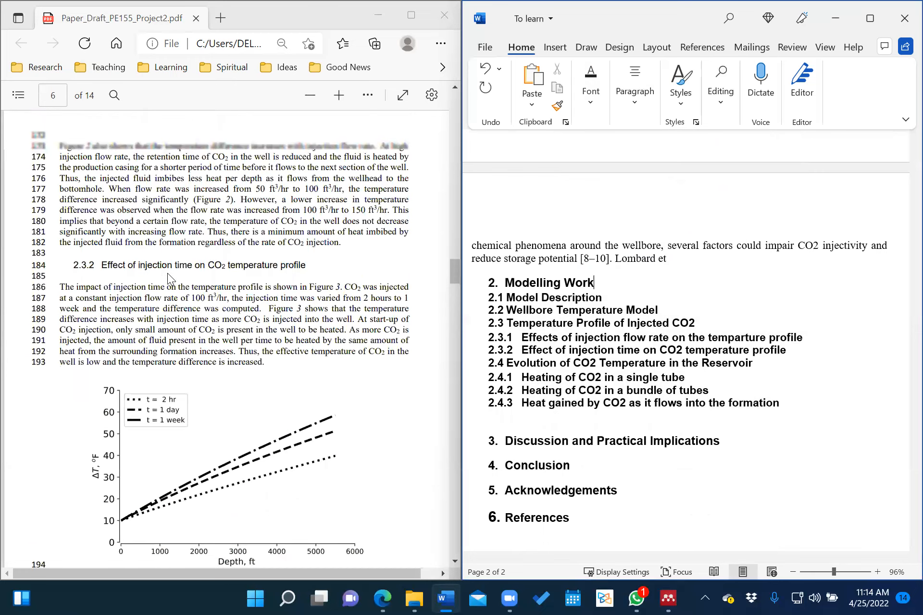
pyautogui.scroll(10, 167, 273)
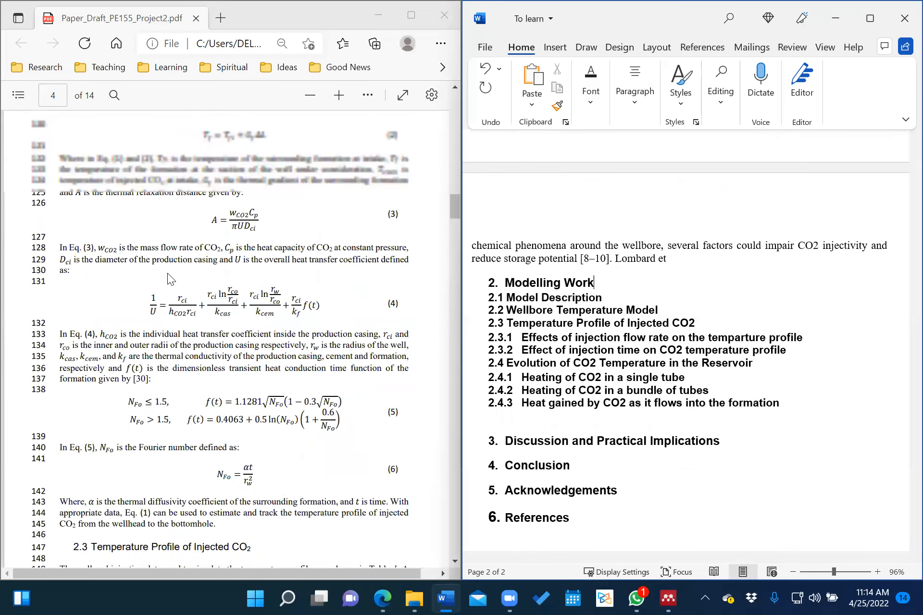
pyautogui.scroll(8, 167, 274)
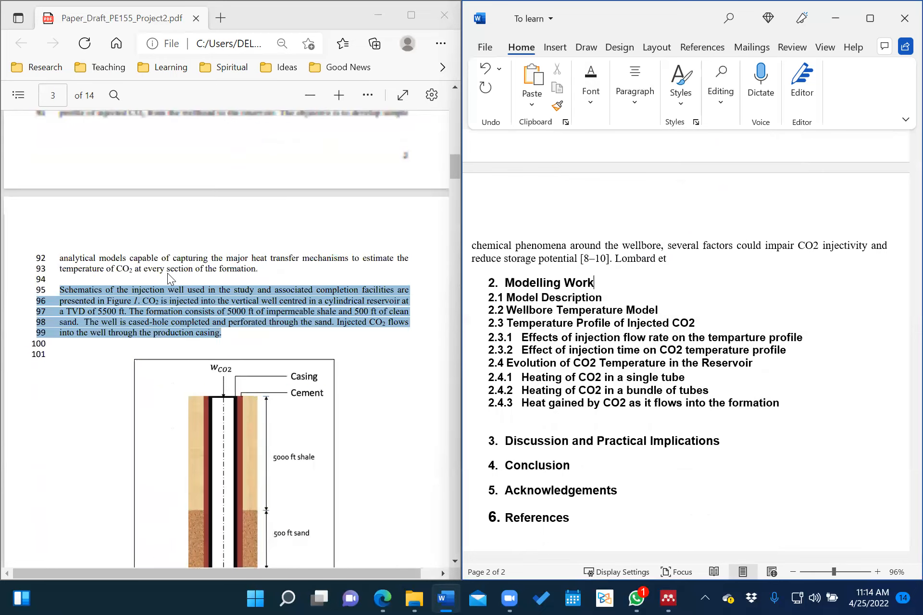
pyautogui.scroll(3, 167, 273)
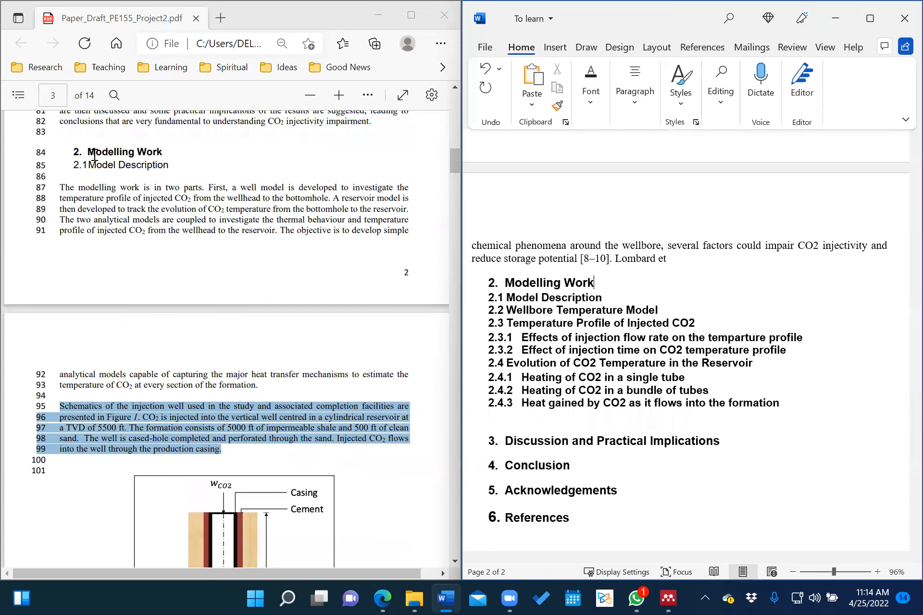
pyautogui.scroll(-3, 224, 403)
pyautogui.scroll(3, 235, 231)
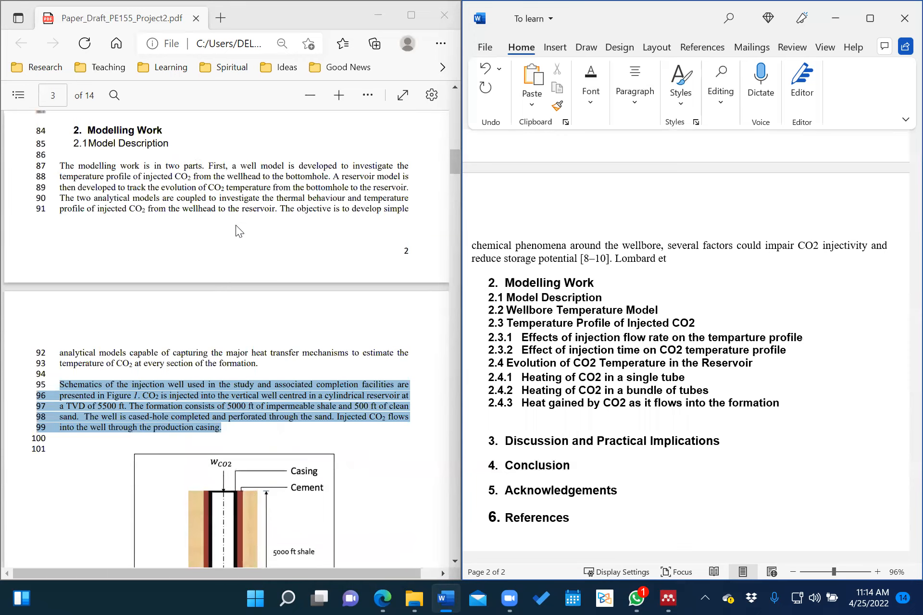
pyautogui.scroll(-3, 168, 392)
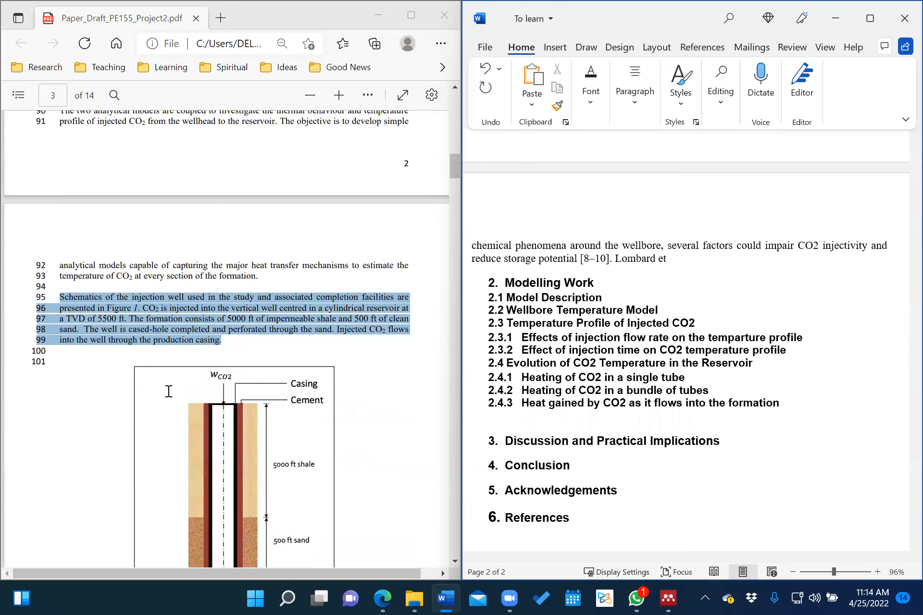
pyautogui.scroll(-3, 168, 391)
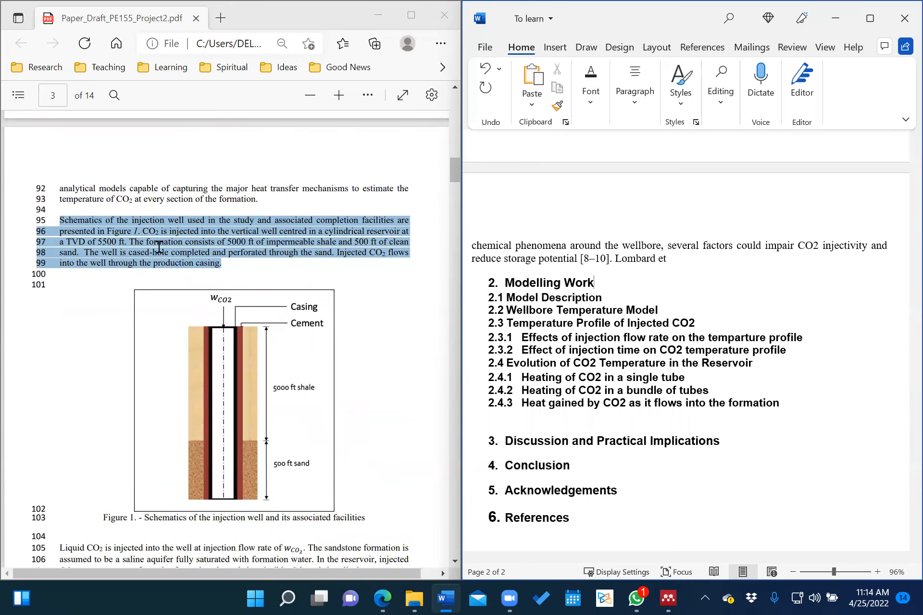
# Copy PDF lines 95–99 describing the Figure 1 injection-well schematic.
pyautogui.rightClick(158, 248)
pyautogui.click(120, 252)
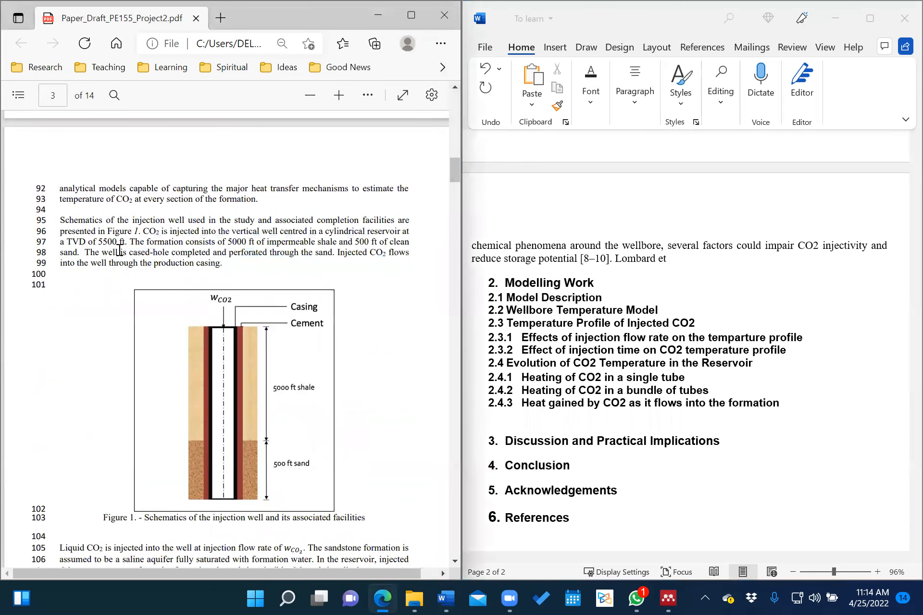
pyautogui.moveTo(60, 222); pyautogui.dragTo(231, 269)
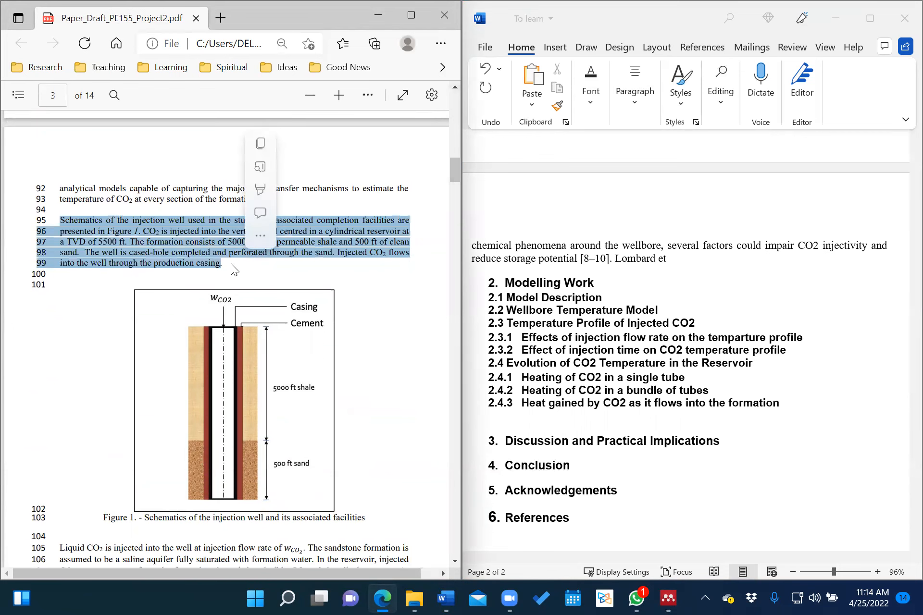
pyautogui.rightClick(165, 242)
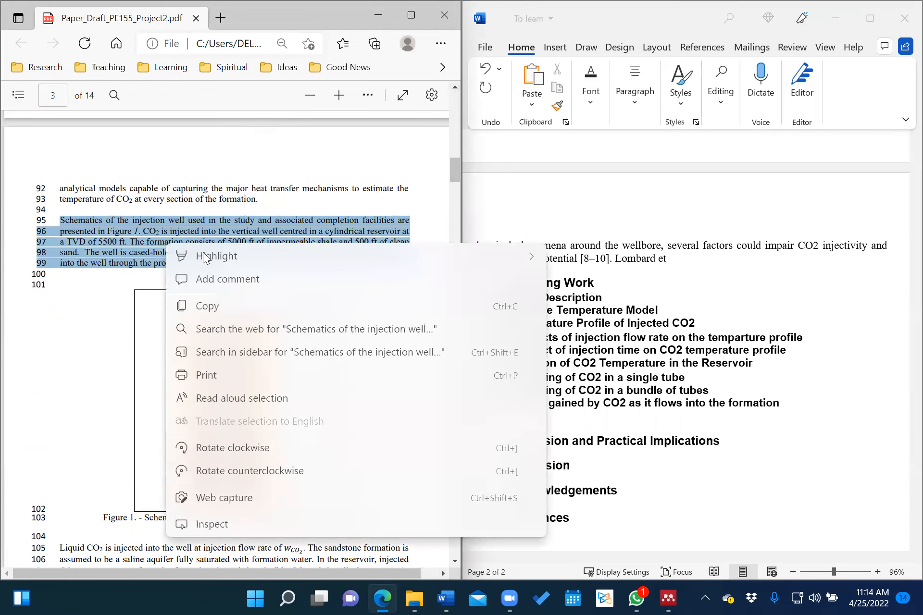
pyautogui.click(208, 310)
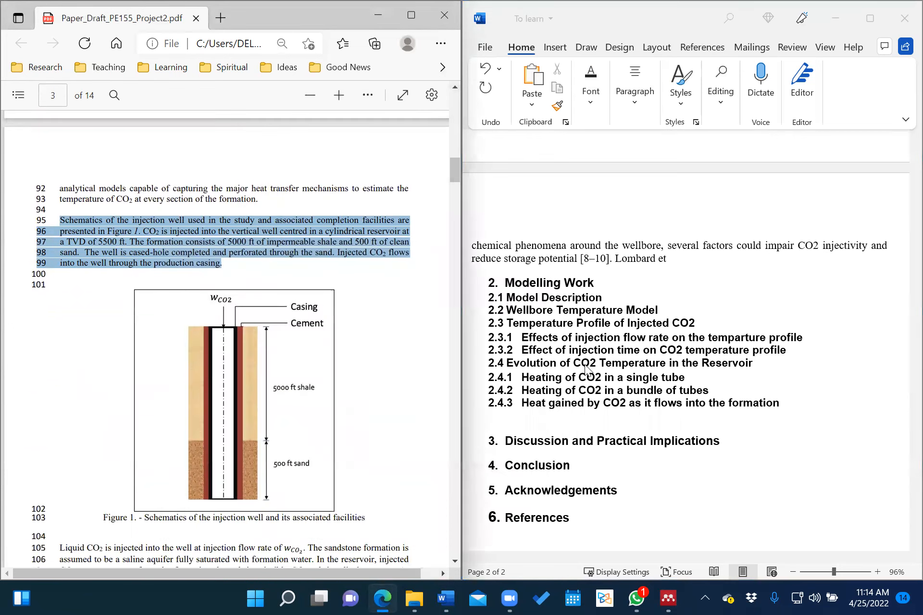
pyautogui.click(613, 297)
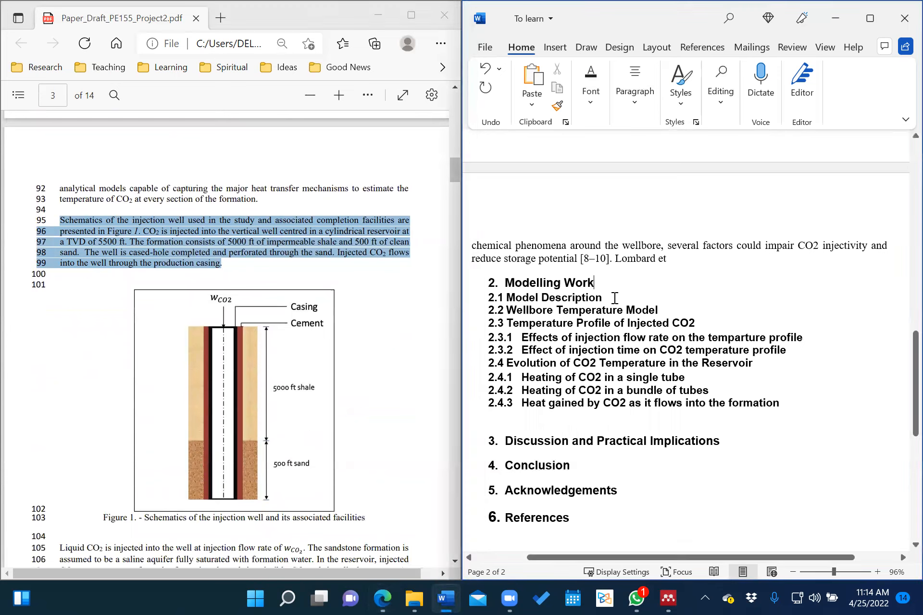
# Paste the copied PDF paragraph on a new line below the 2.1 Model Description heading.
pyautogui.press('Return')
pyautogui.press('BackSpace')
pyautogui.press('Return')
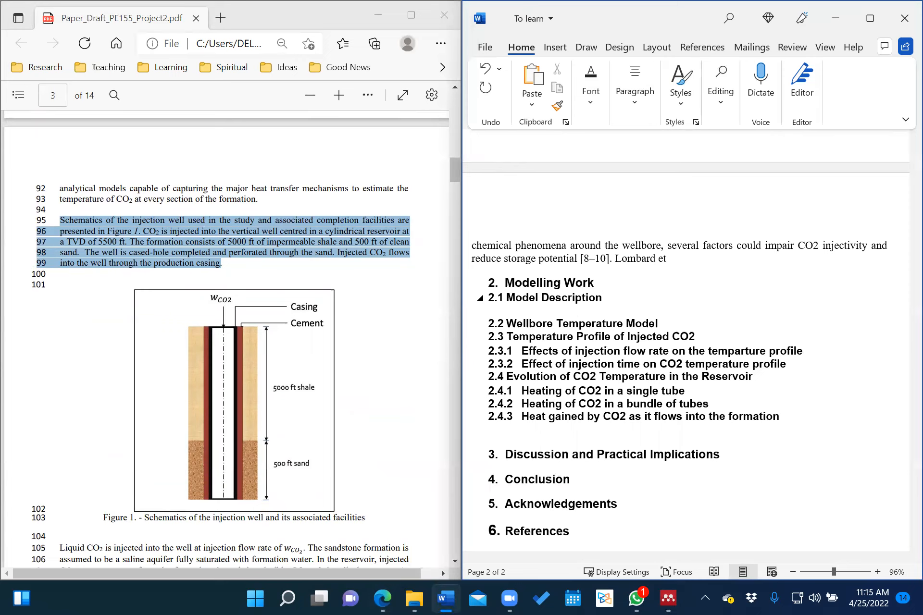
pyautogui.press('Return')
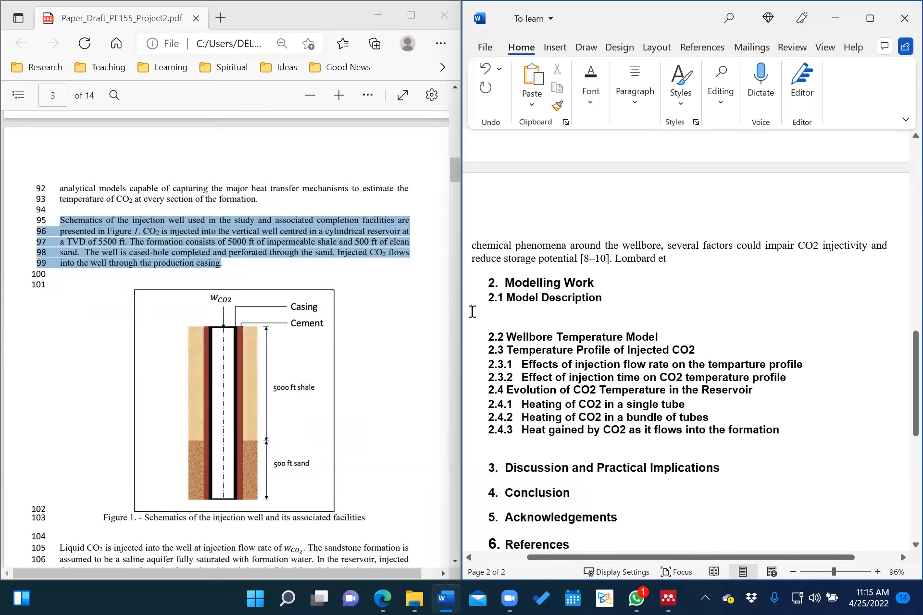
pyautogui.rightClick(473, 312)
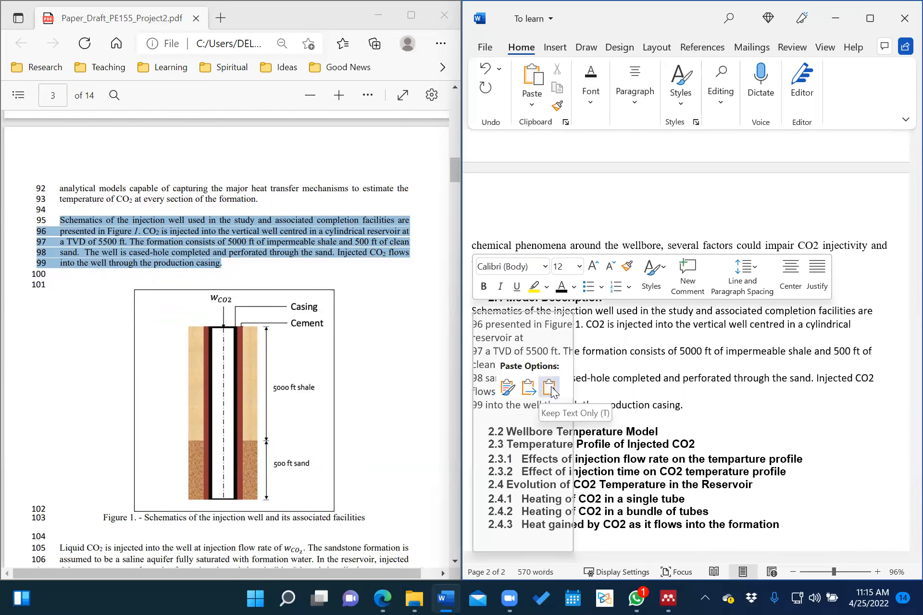
pyautogui.click(507, 387)
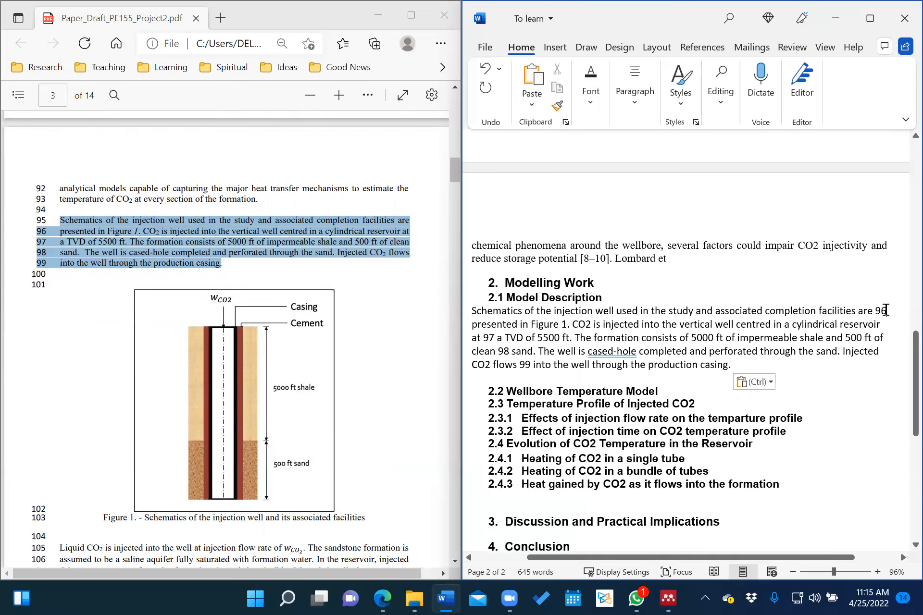
# Delete the stray PDF line numbers 96, 97, 98 and 99 from the pasted paragraph.
pyautogui.click(886, 310)
pyautogui.press('BackSpace')
pyautogui.press('BackSpace')
pyautogui.click(499, 337)
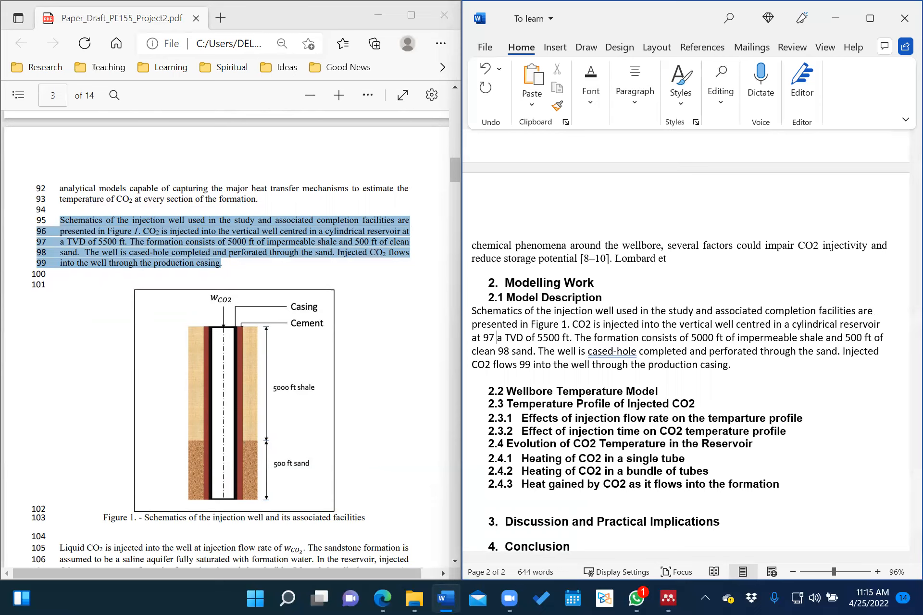
pyautogui.press('BackSpace')
pyautogui.press('BackSpace')
pyautogui.press('BackSpace')
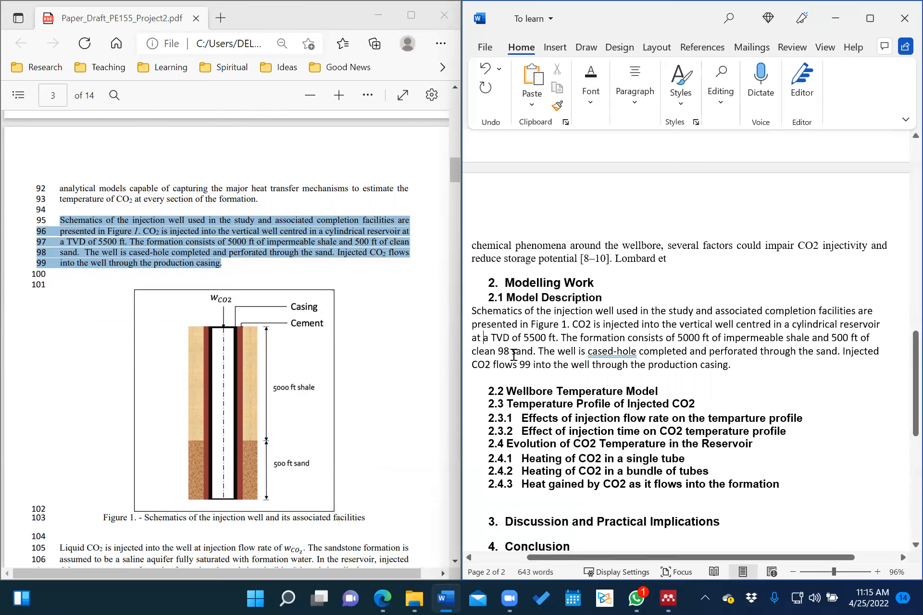
pyautogui.click(513, 354)
pyautogui.press('BackSpace')
pyautogui.press('BackSpace')
pyautogui.press('BackSpace')
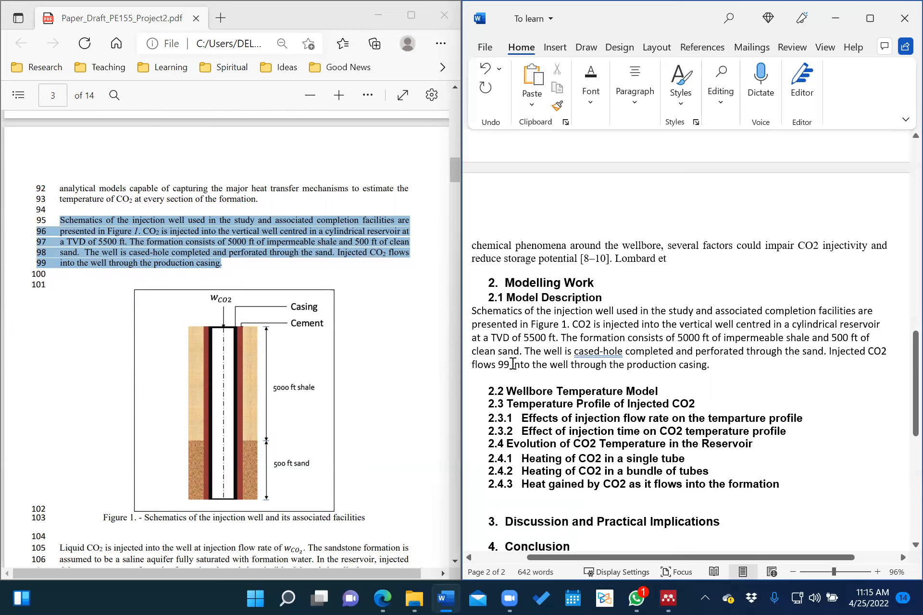
pyautogui.click(514, 364)
pyautogui.press('BackSpace')
pyautogui.press('BackSpace')
pyautogui.press('BackSpace')
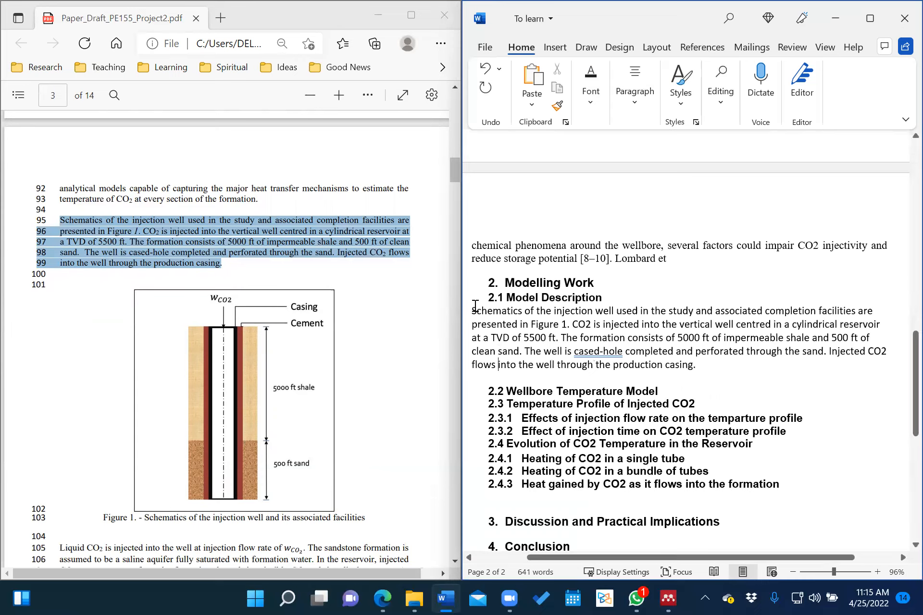
# Set the pasted Schematics paragraph to Times New Roman and justify it.
pyautogui.moveTo(473, 310); pyautogui.dragTo(702, 363)
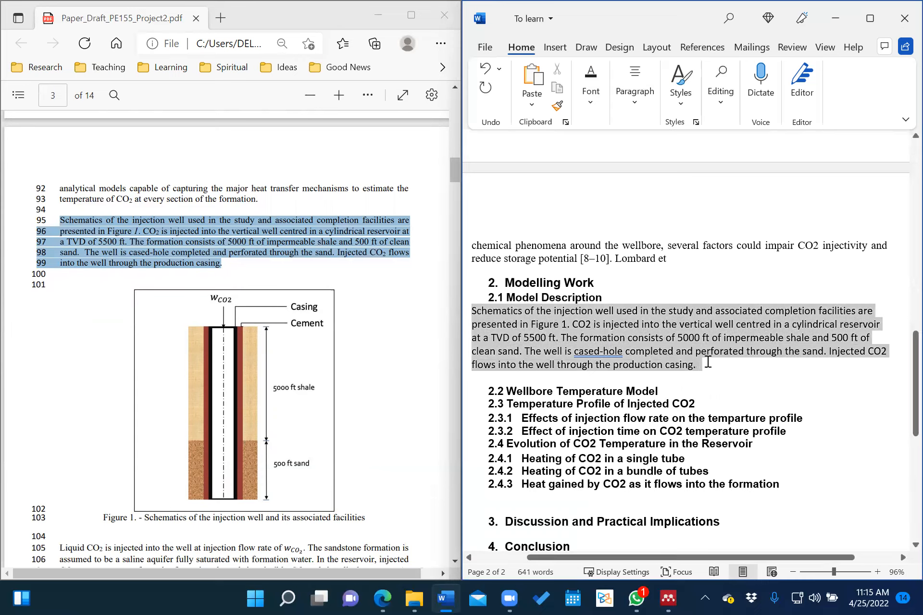
pyautogui.click(590, 91)
pyautogui.click(662, 144)
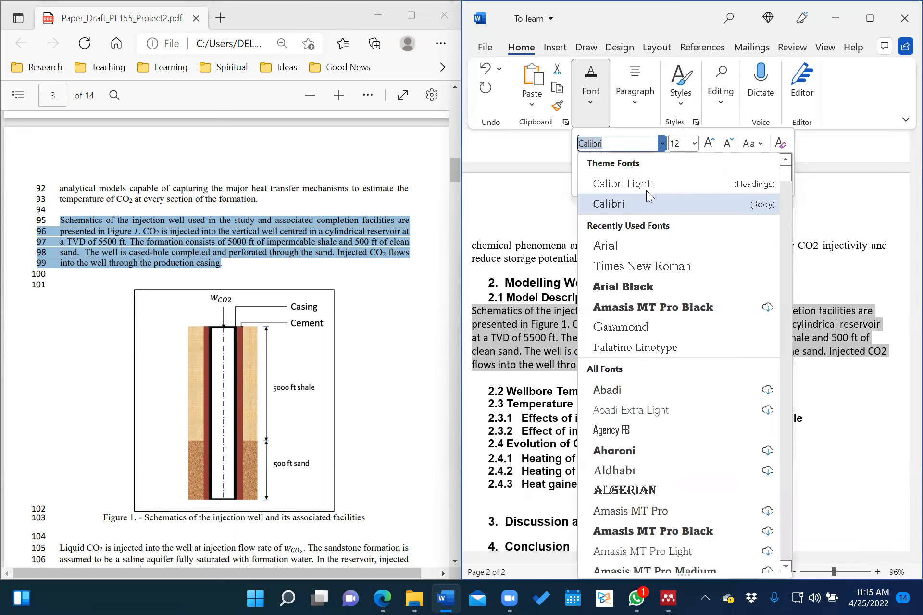
pyautogui.click(632, 268)
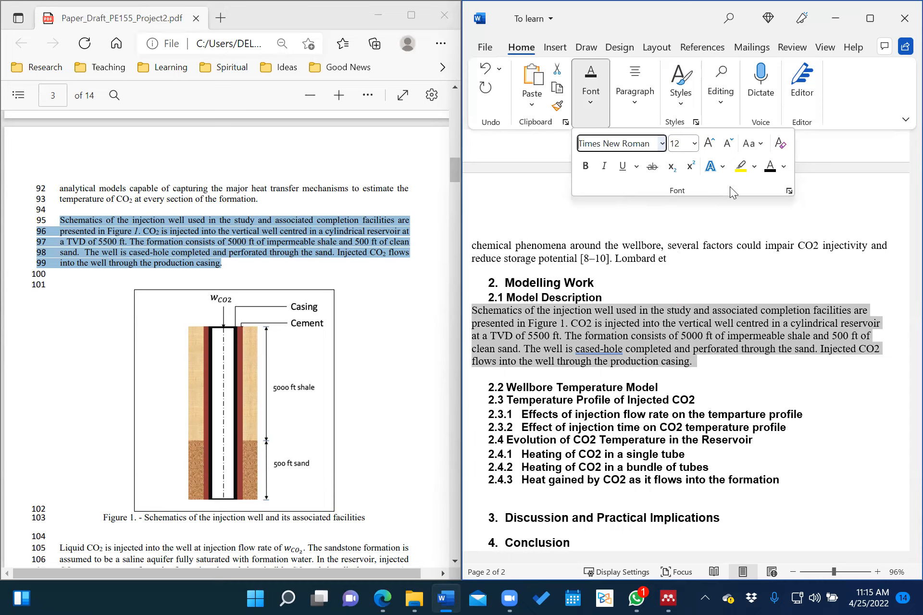
pyautogui.click(636, 84)
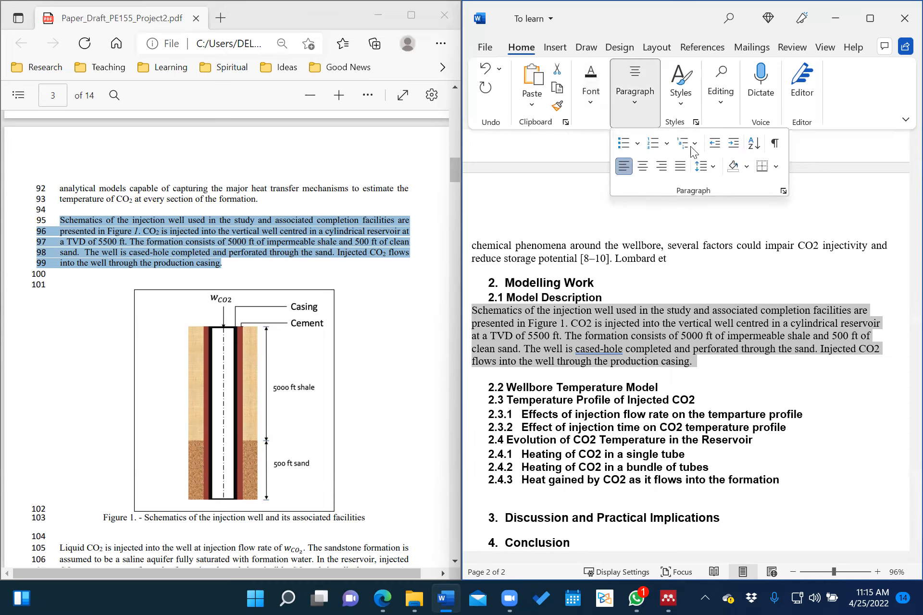
pyautogui.click(681, 166)
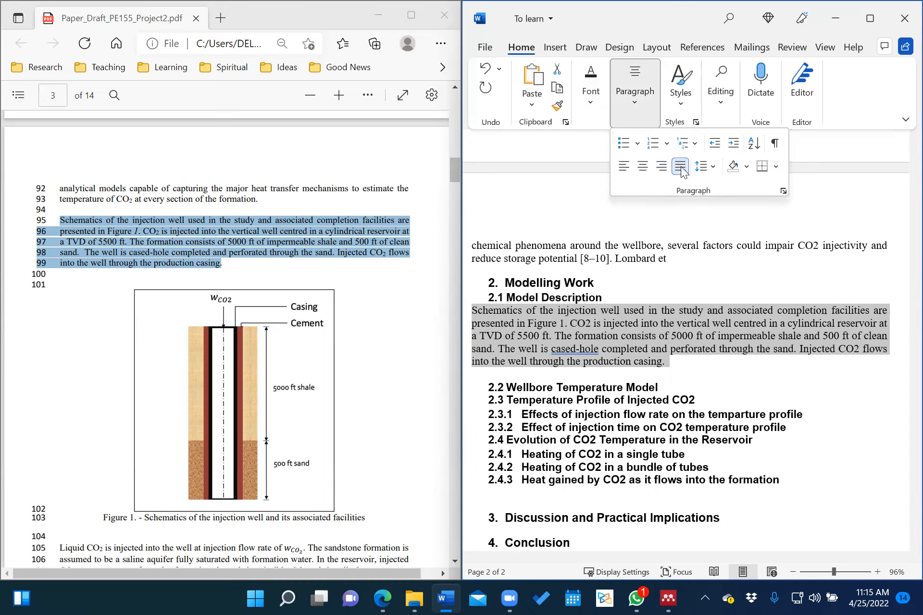
# Add a blank line after the end of the paragraph.
pyautogui.click(657, 353)
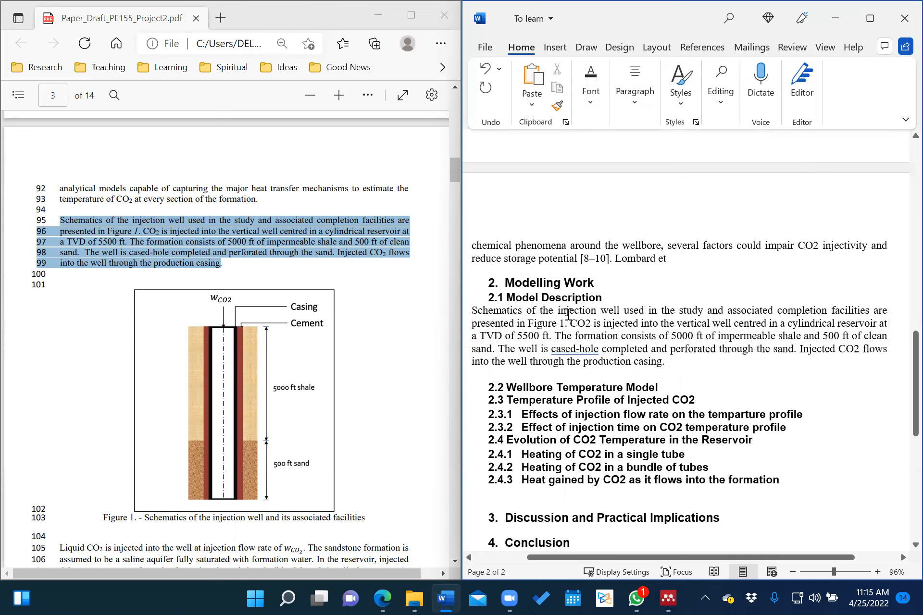
pyautogui.click(680, 364)
pyautogui.press('Return')
pyautogui.press('Return')
pyautogui.press('Return')
pyautogui.press('Return')
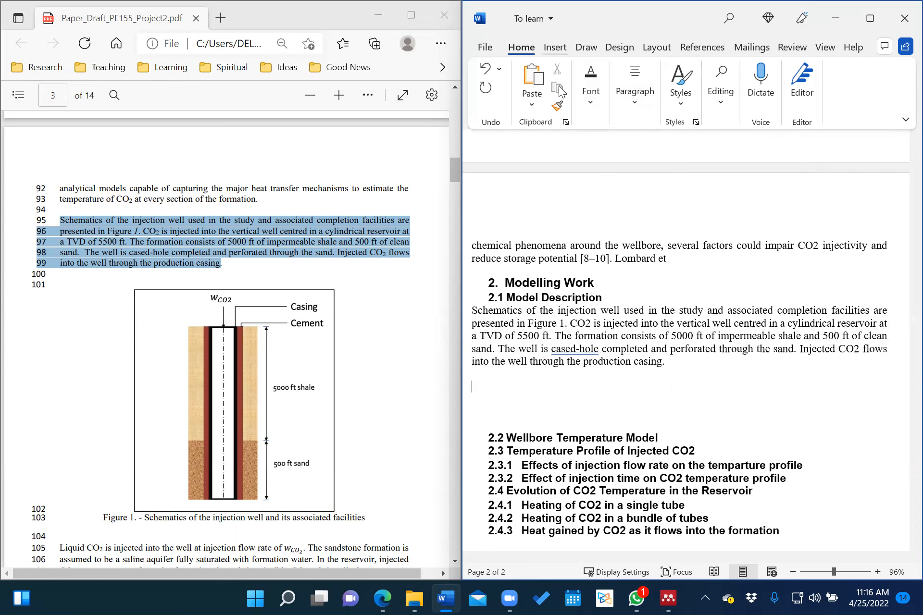
# Insert the Figure 1 image from the Project Exercises folder via Pictures > This Device.
pyautogui.click(555, 47)
pyautogui.click(491, 103)
pyautogui.click(491, 103)
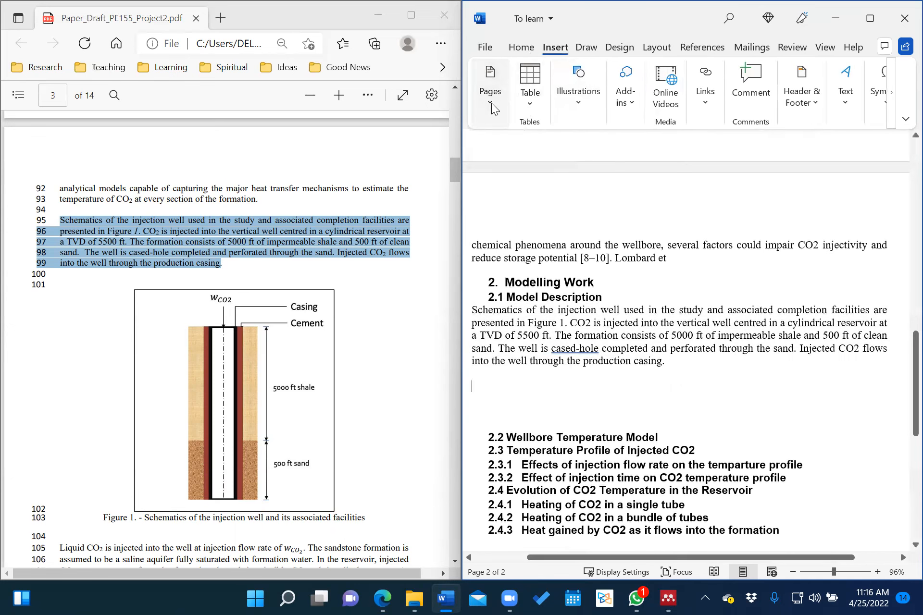
pyautogui.click(577, 100)
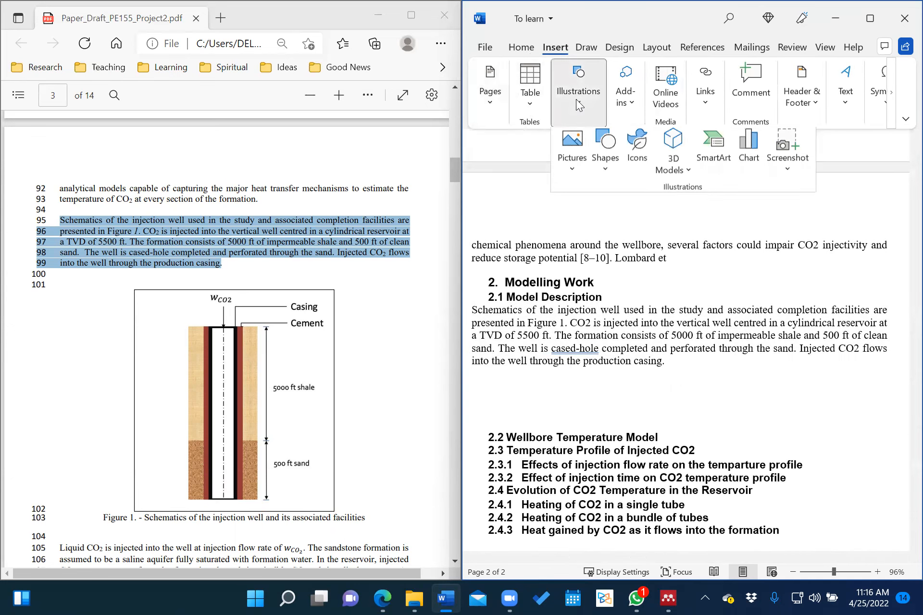
pyautogui.click(578, 163)
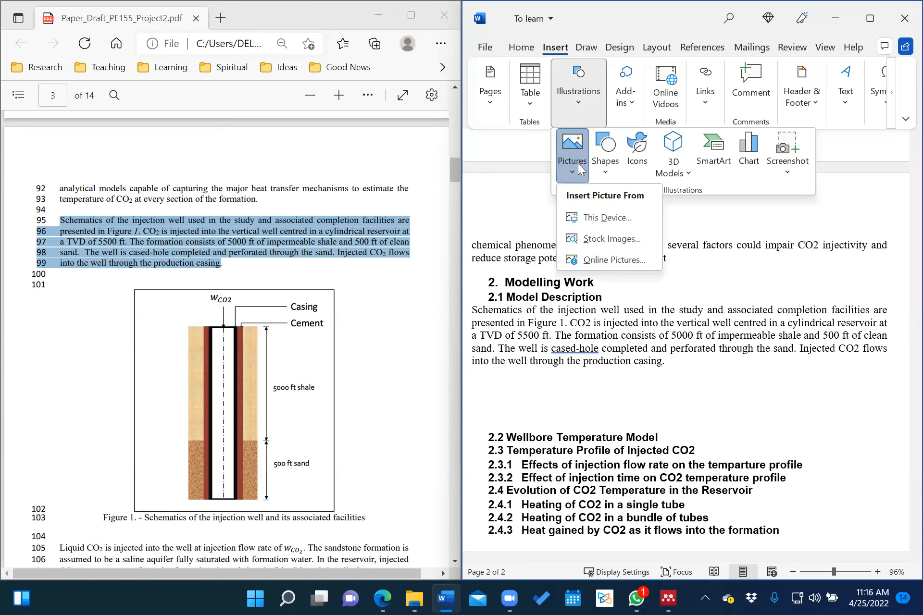
pyautogui.click(599, 218)
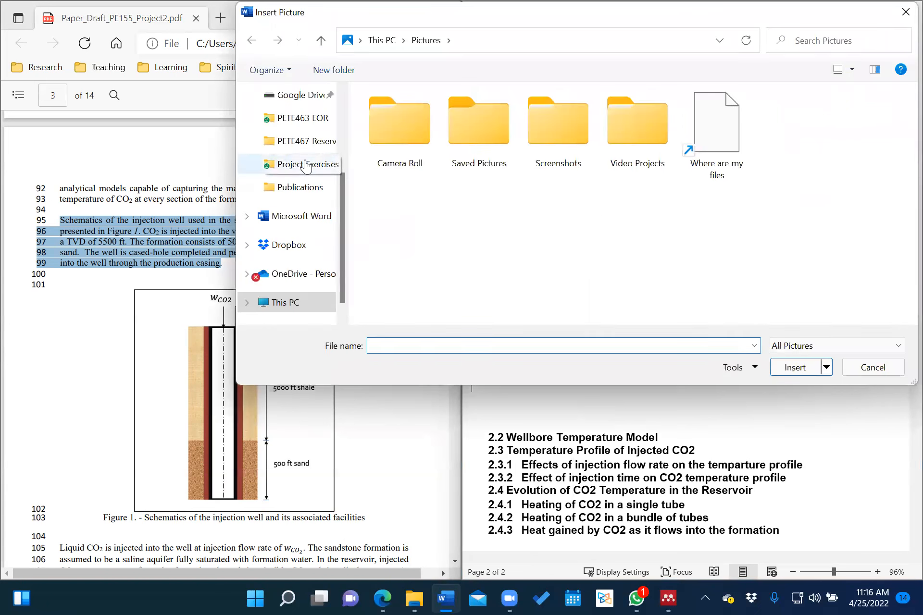
pyautogui.scroll(3, 304, 164)
pyautogui.scroll(-5, 305, 211)
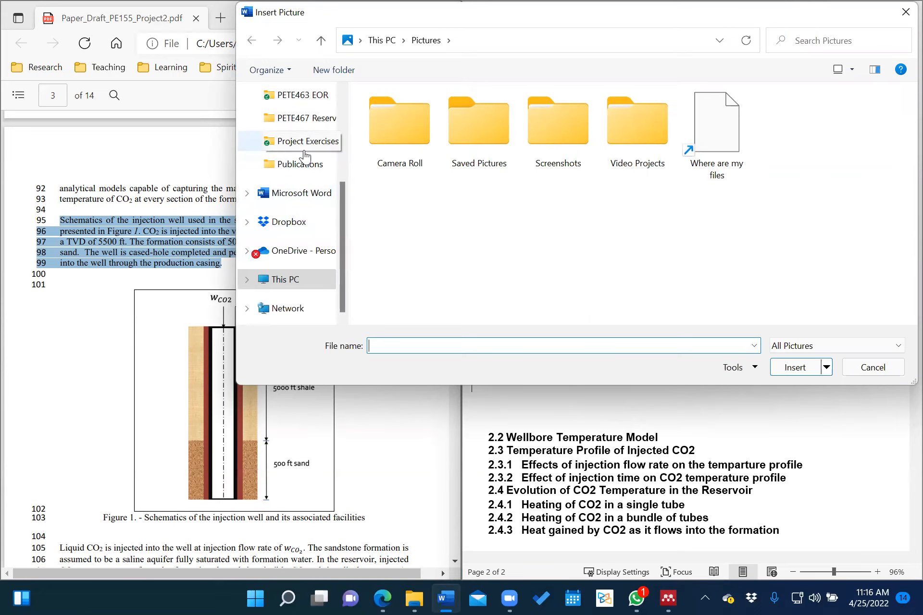
pyautogui.click(303, 144)
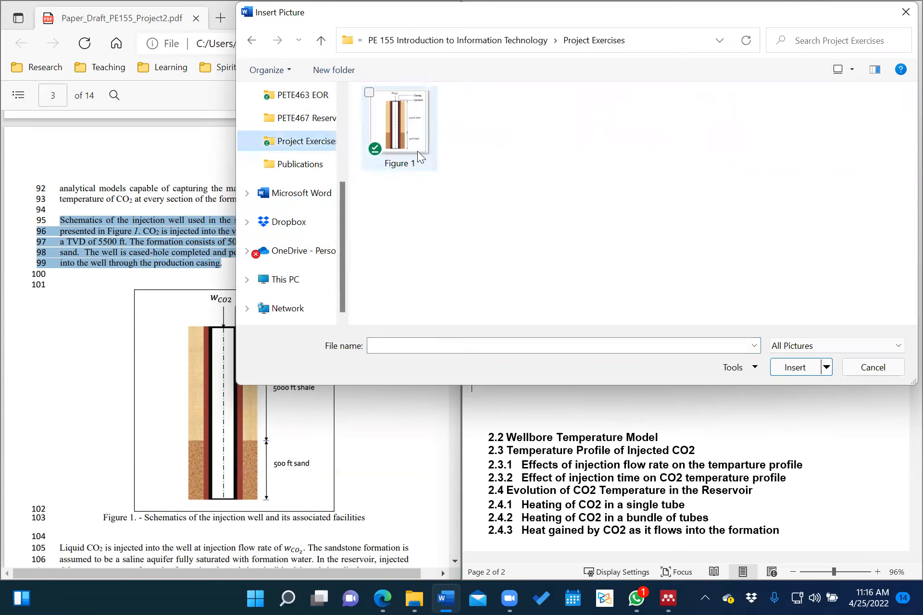
pyautogui.click(408, 129)
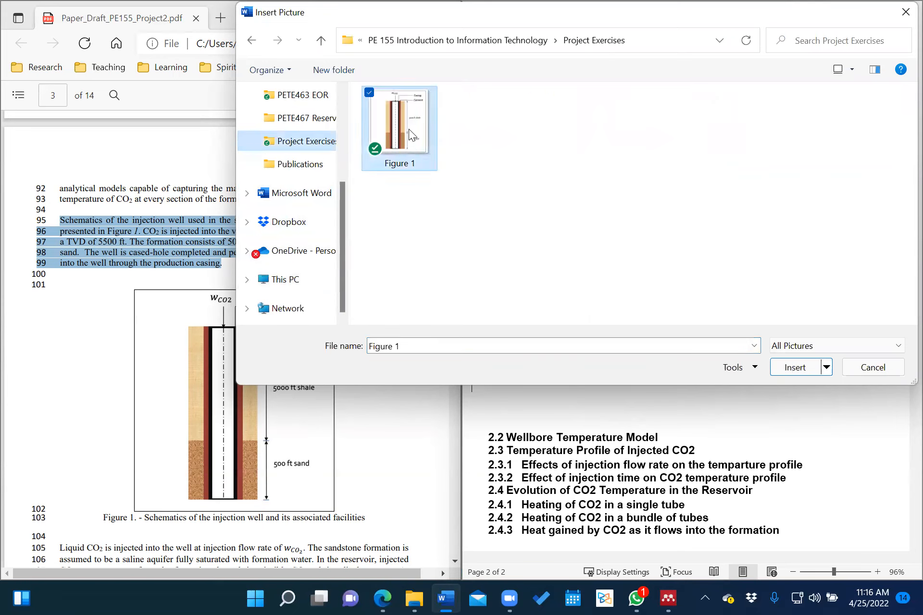
pyautogui.click(804, 368)
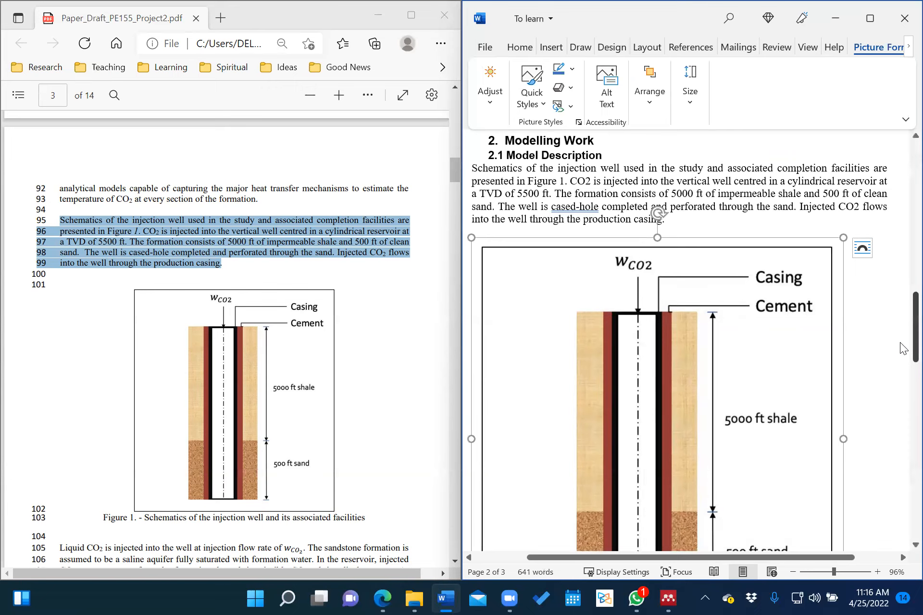
pyautogui.moveTo(915, 344); pyautogui.dragTo(914, 387)
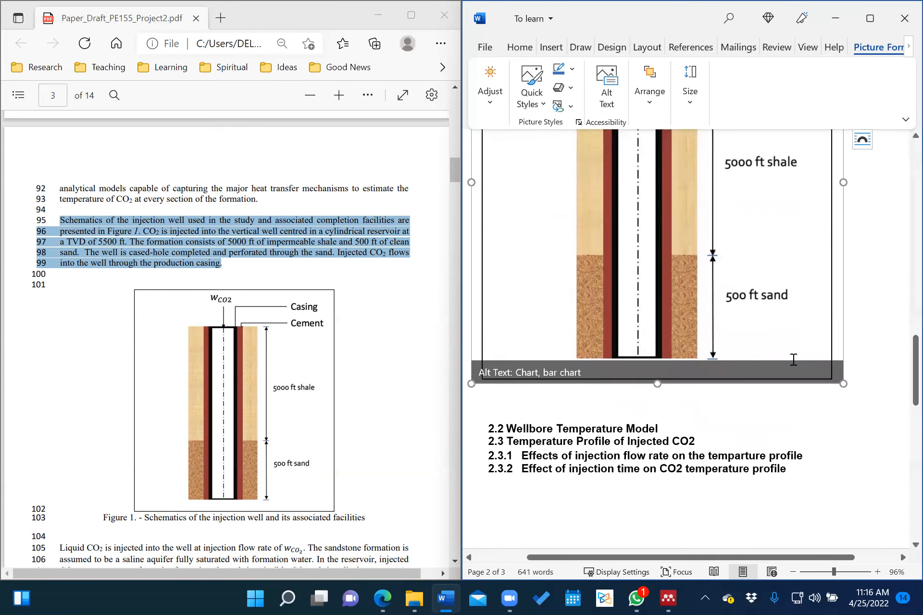
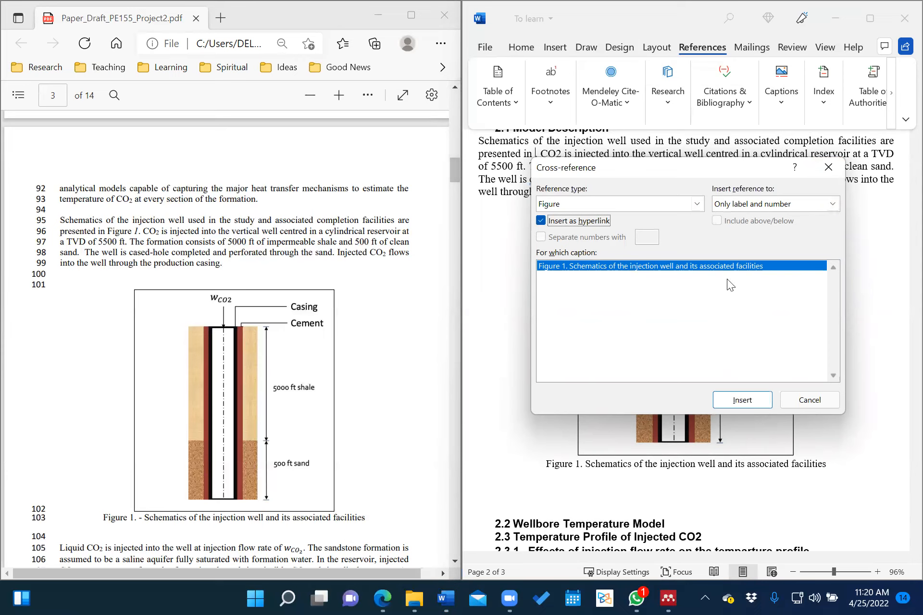
# Insert a label-and-number 'Figure 1' cross-reference into the Model Description sentence.
pyautogui.click(609, 262)
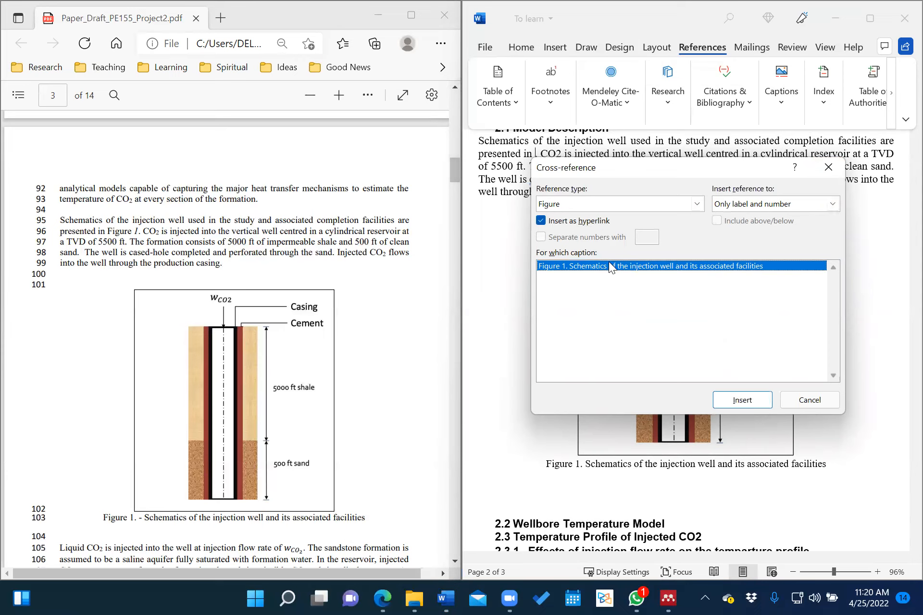
pyautogui.click(742, 401)
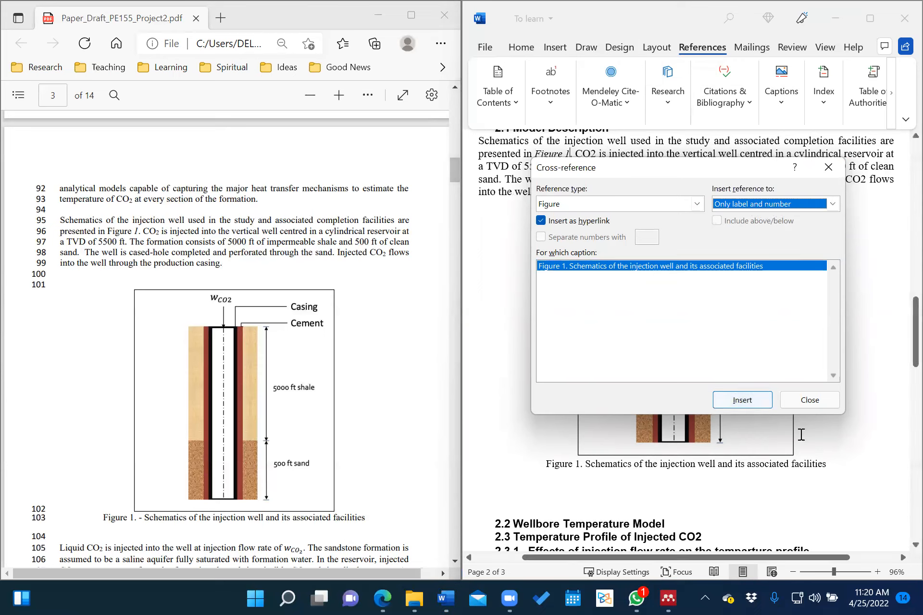
pyautogui.click(796, 399)
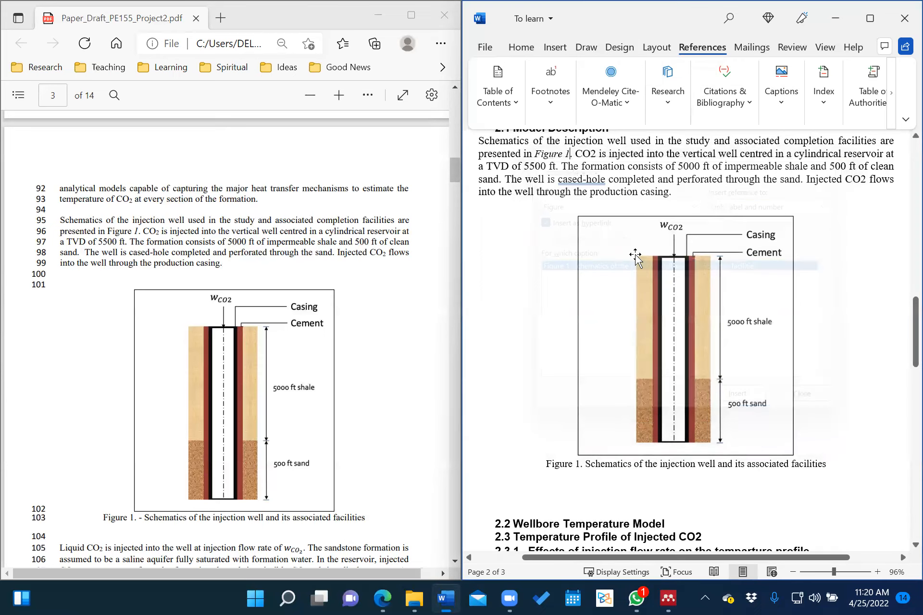
pyautogui.click(552, 152)
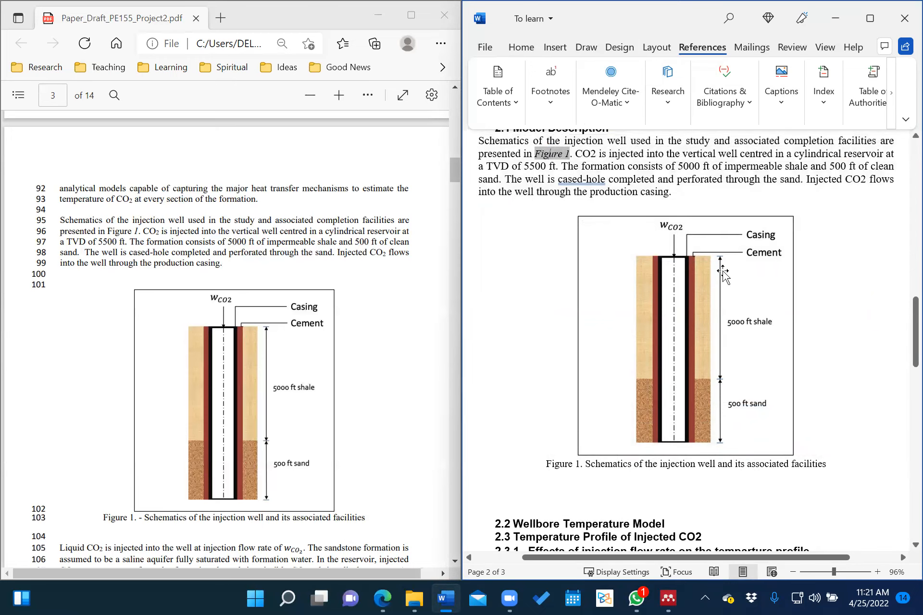
# Open two blank, unnumbered lines beneath the 2.2 Wellbore Temperature Model heading.
pyautogui.click(625, 192)
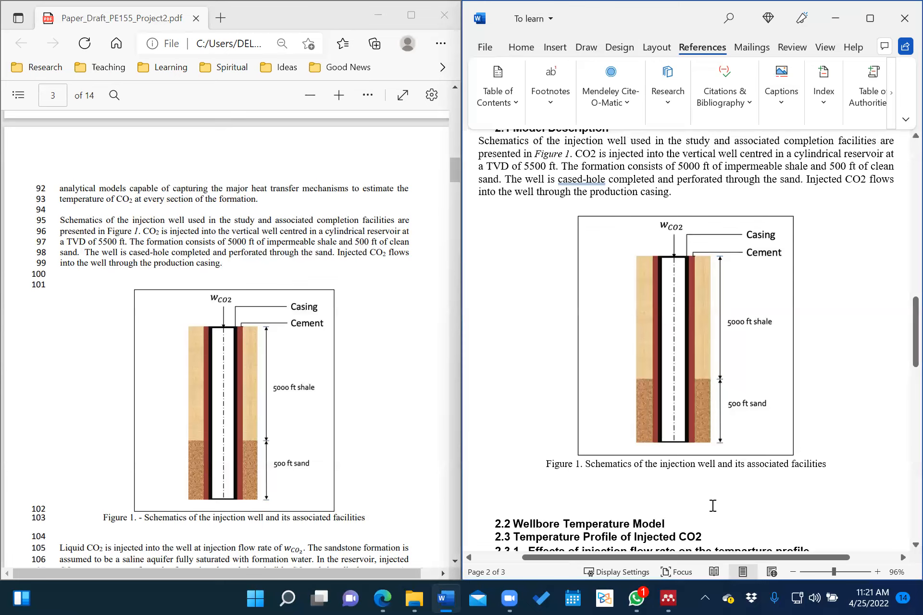
pyautogui.scroll(2, 713, 506)
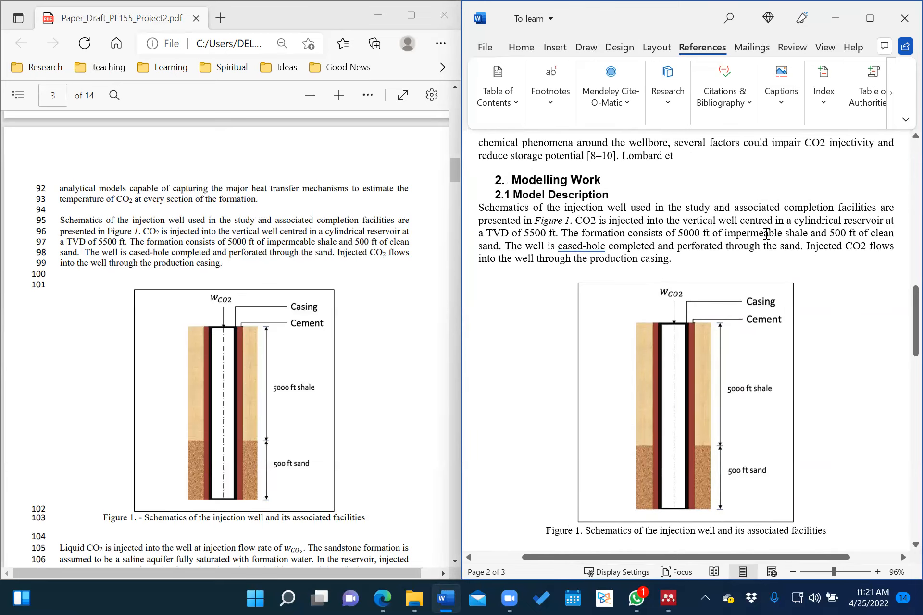
pyautogui.scroll(-3, 561, 262)
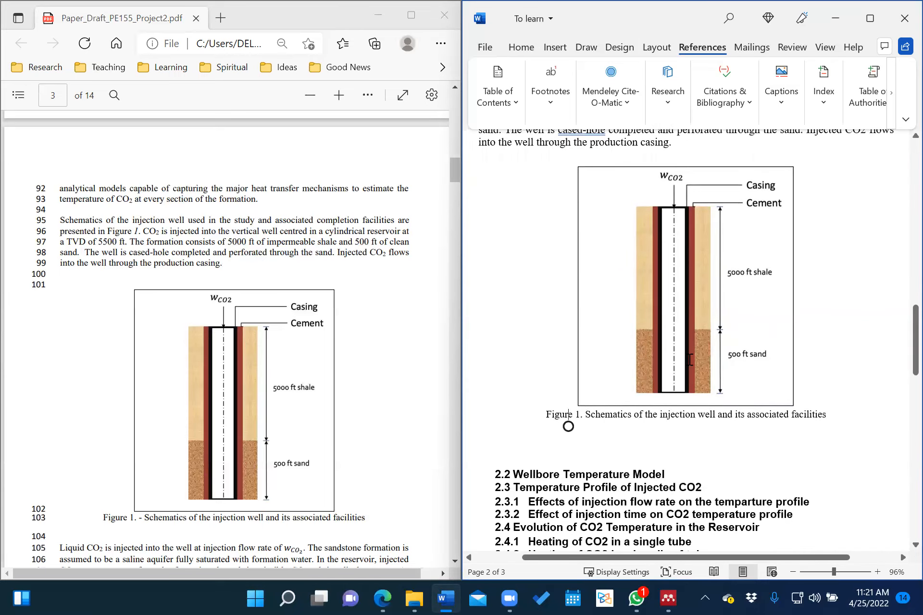
pyautogui.scroll(1, 690, 360)
pyautogui.scroll(-3, 691, 360)
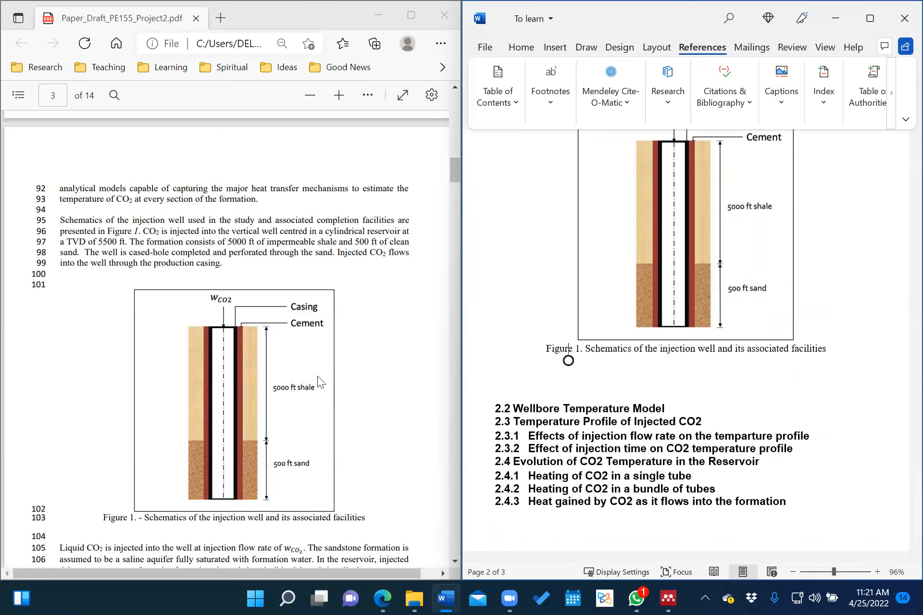
pyautogui.scroll(-1, 317, 377)
pyautogui.scroll(-7, 317, 376)
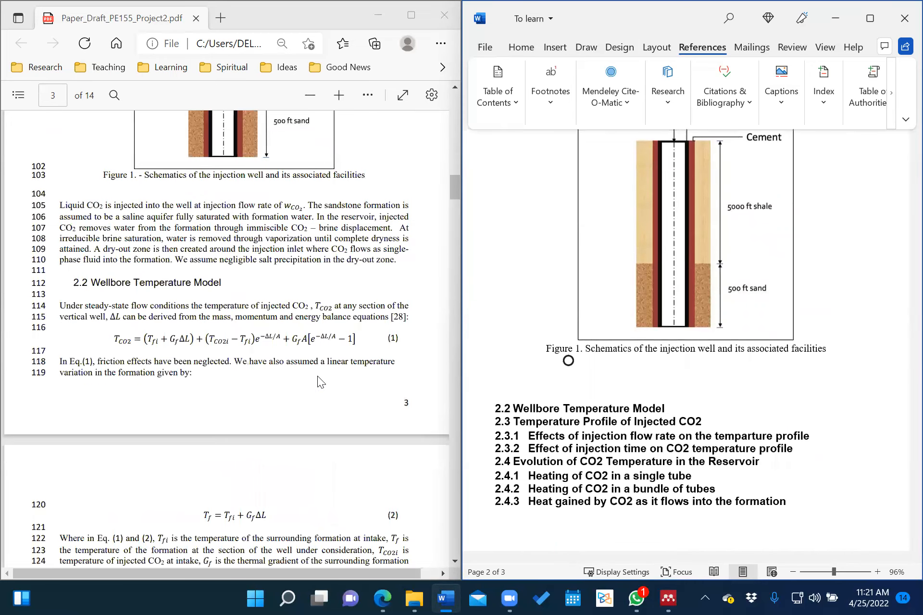
pyautogui.scroll(-1, 349, 247)
pyautogui.scroll(-2, 900, 550)
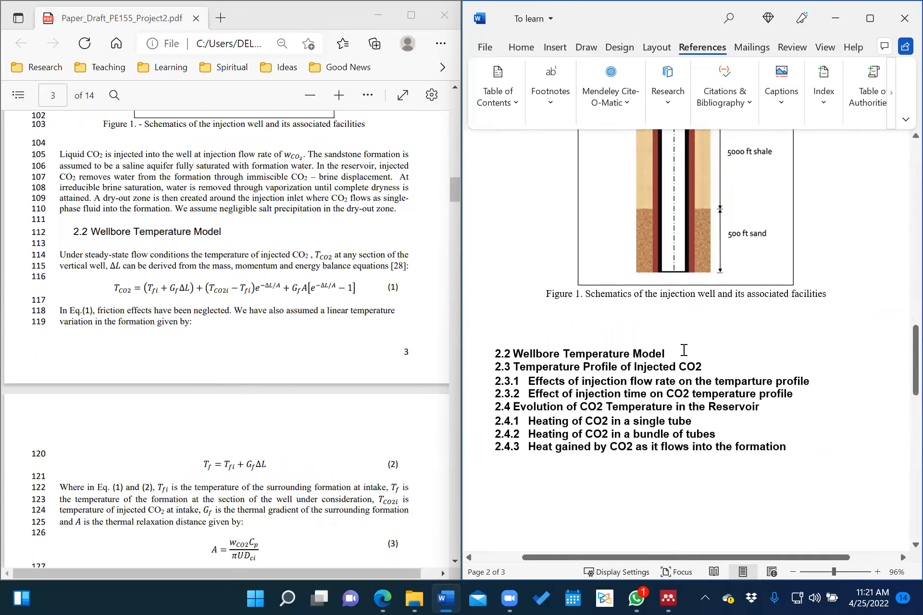
pyautogui.press('Return')
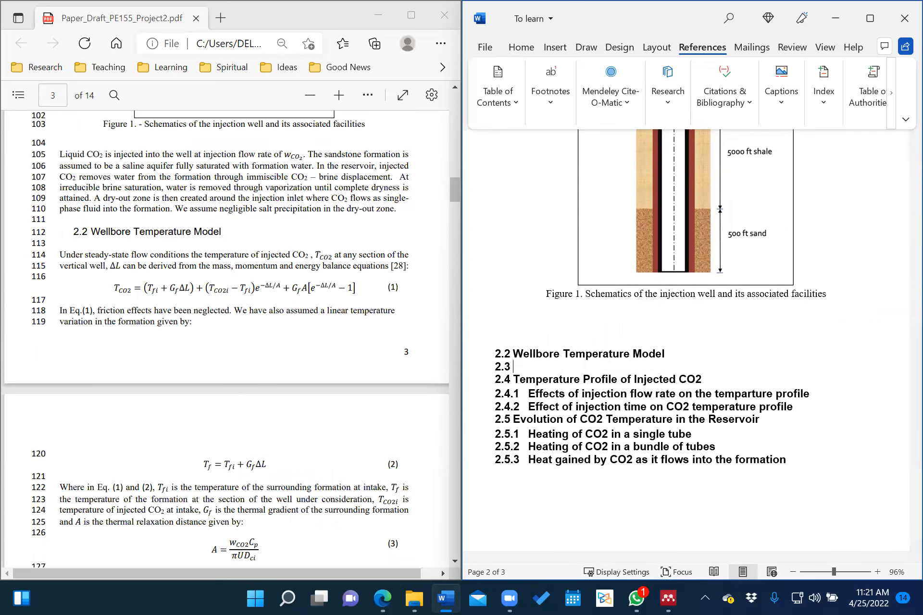
pyautogui.press('BackSpace')
pyautogui.press('Return')
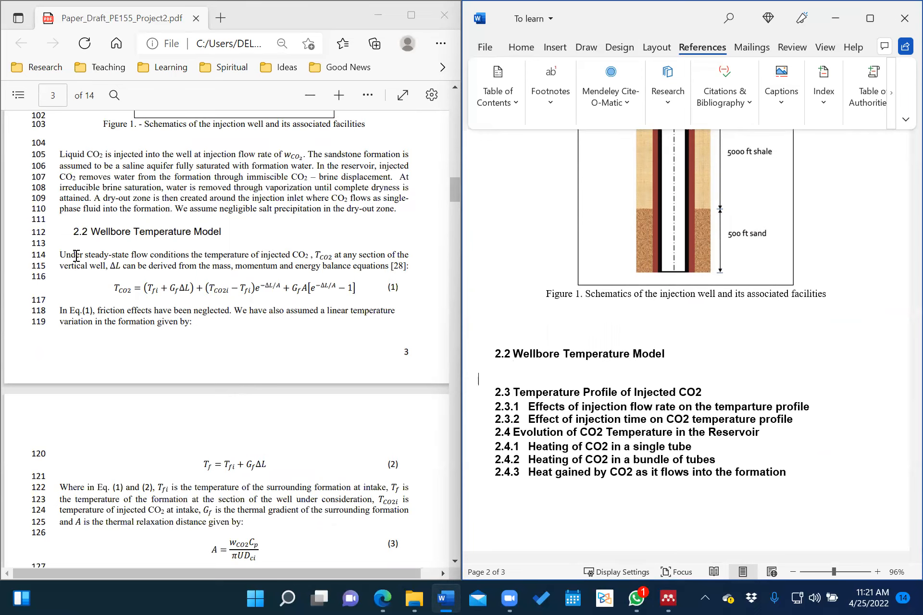
# Copy PDF lines 114–115 and paste them as text only on the empty line under 2.2.
pyautogui.moveTo(60, 257); pyautogui.dragTo(409, 275)
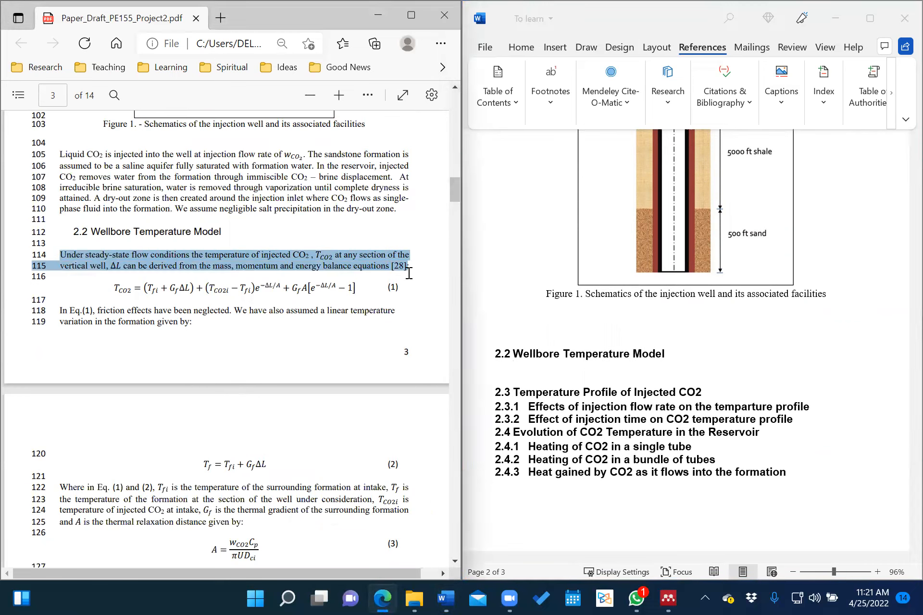
pyautogui.rightClick(235, 253)
pyautogui.click(283, 320)
pyautogui.click(566, 375)
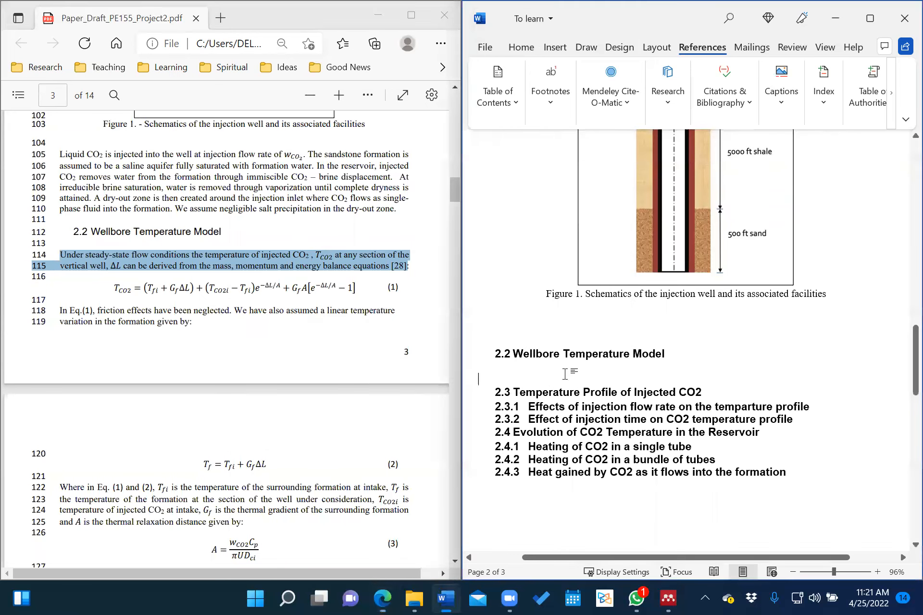
pyautogui.rightClick(476, 375)
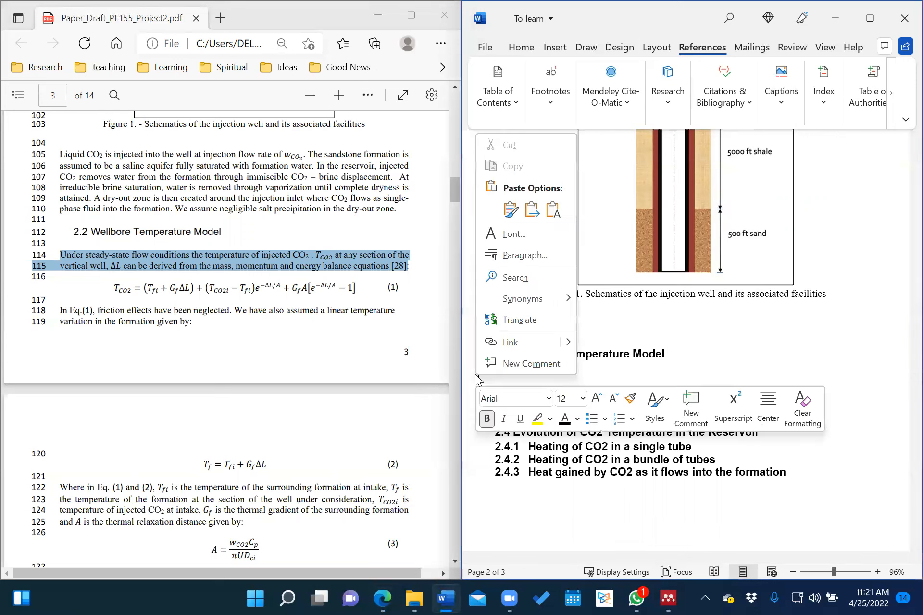
pyautogui.click(553, 210)
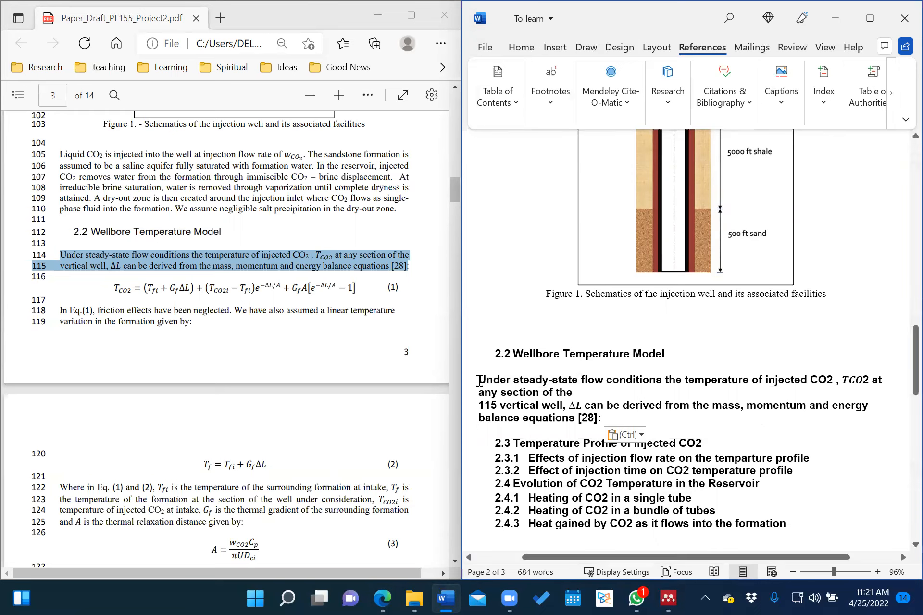
pyautogui.moveTo(479, 380); pyautogui.dragTo(632, 423)
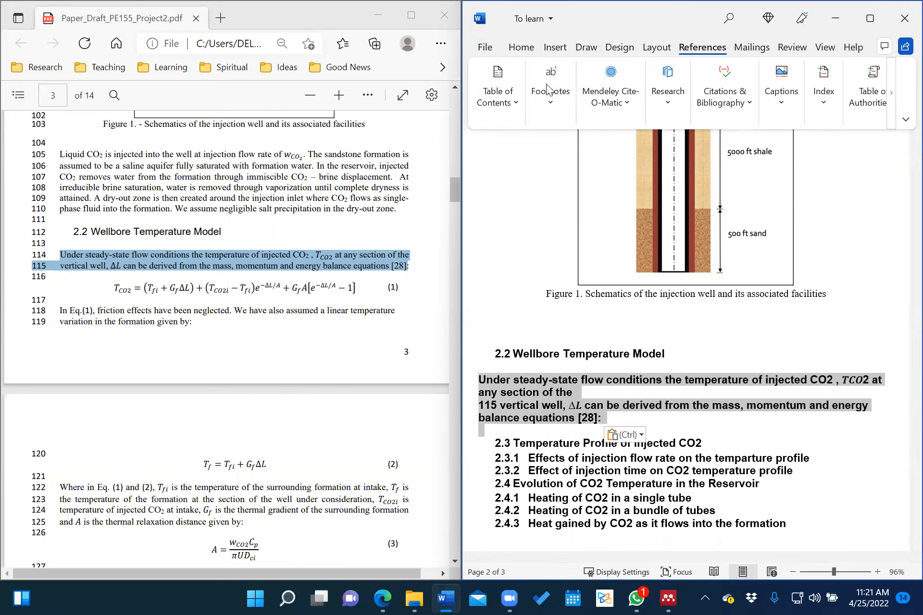
# Make the pasted paragraph non-bold Times New Roman and justify it.
pyautogui.scroll(5, 548, 89)
pyautogui.click(597, 103)
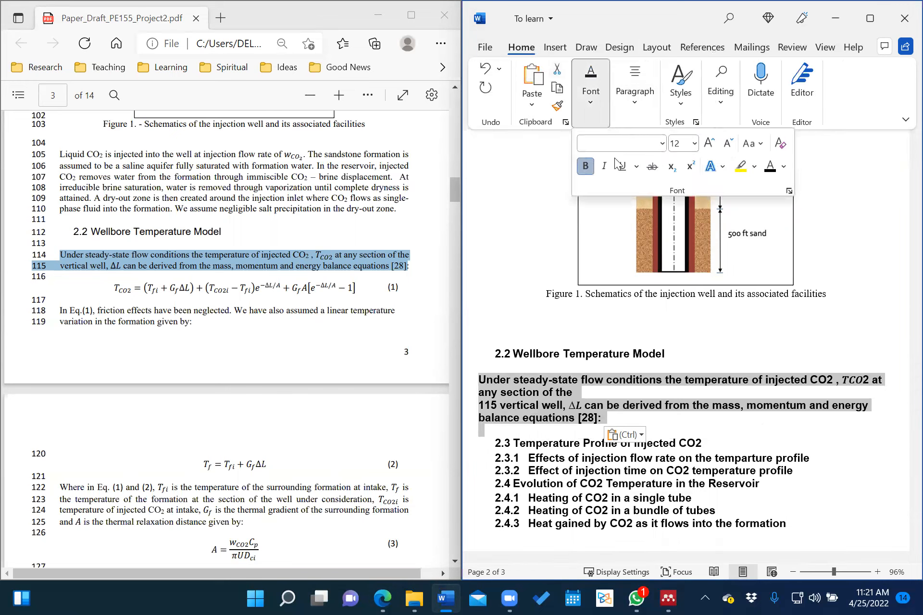
pyautogui.click(586, 166)
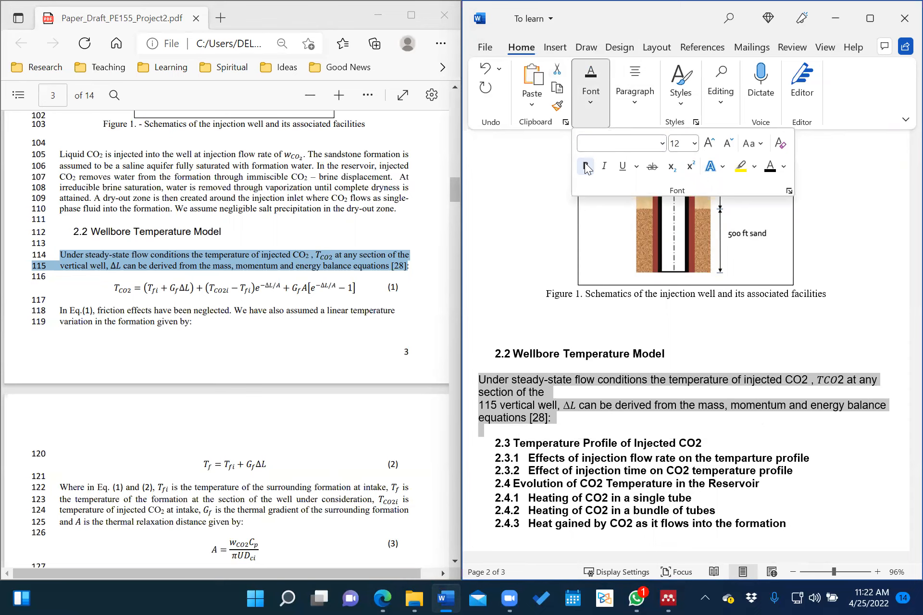
pyautogui.click(662, 144)
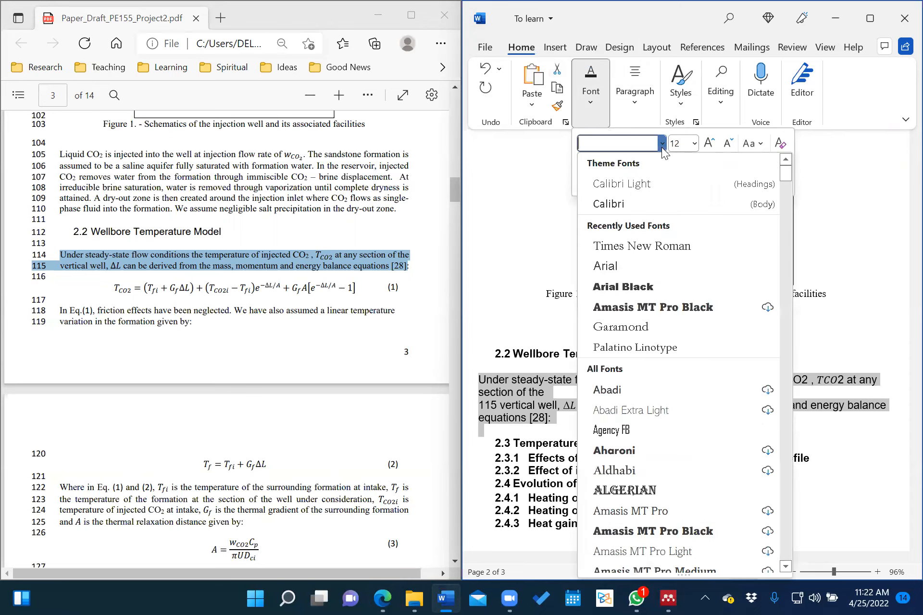
pyautogui.click(624, 247)
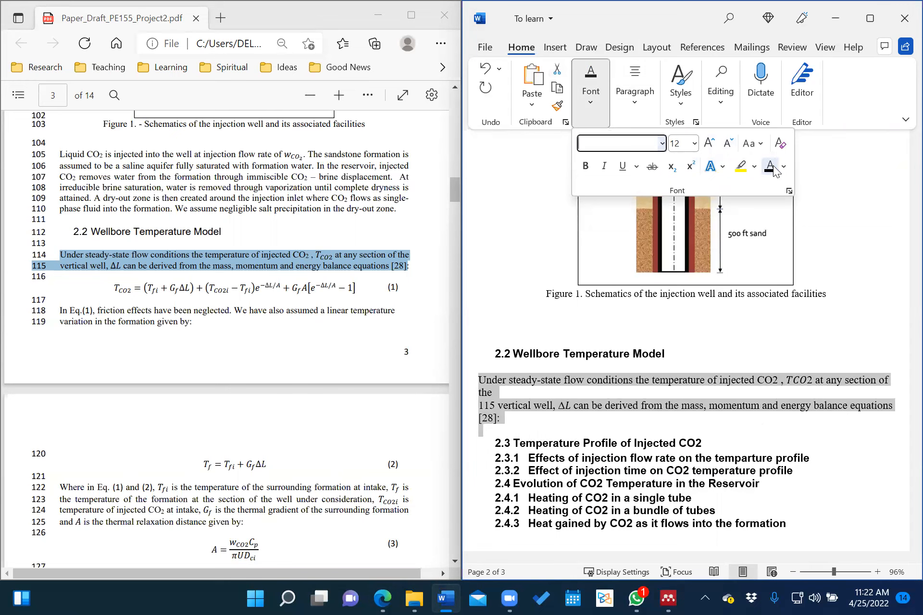
pyautogui.click(634, 89)
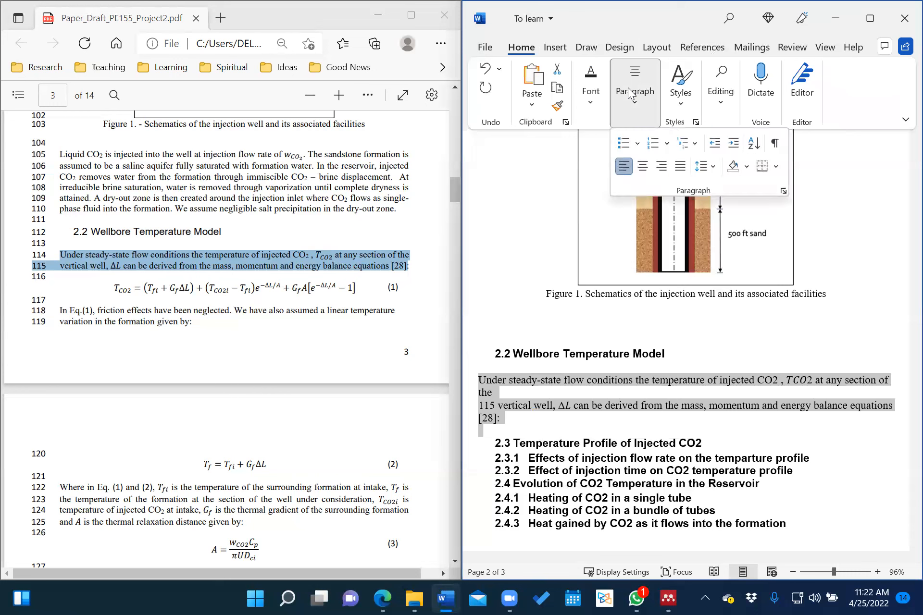
pyautogui.click(680, 166)
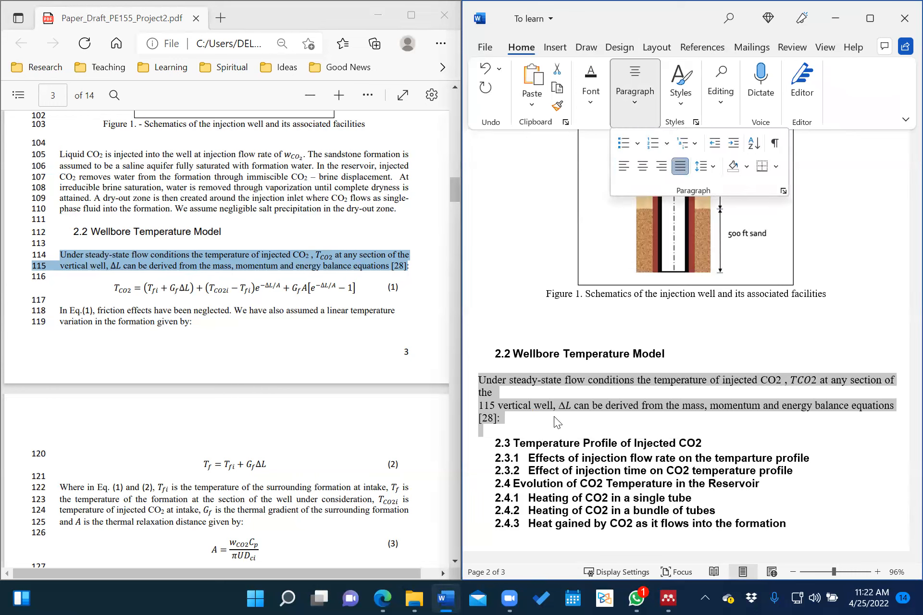
pyautogui.press('Escape')
# Delete the stray '115' and line break, then add an empty line after '[28]:'.
pyautogui.click(500, 407)
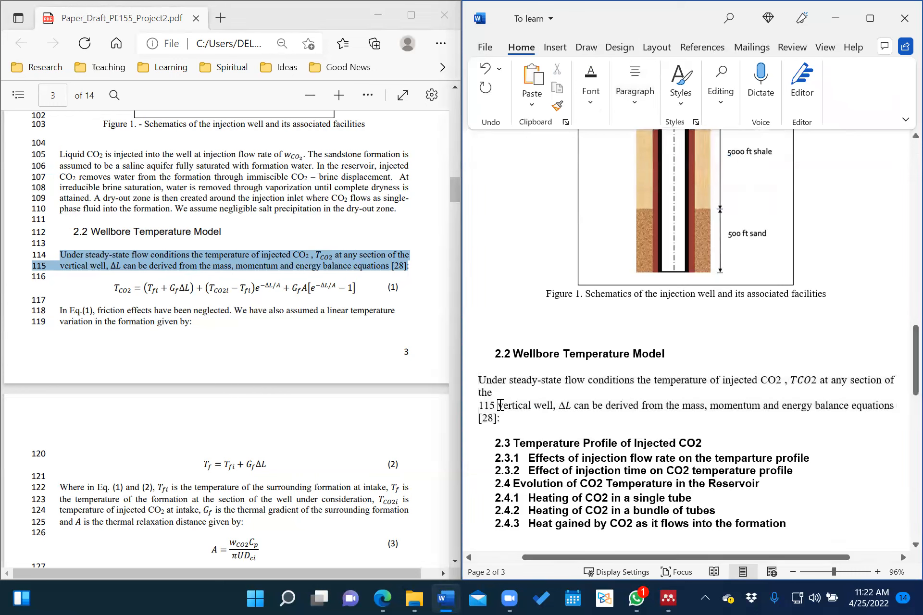
pyautogui.press('BackSpace')
pyautogui.press('BackSpace')
pyautogui.press('BackSpace')
pyautogui.press('BackSpace')
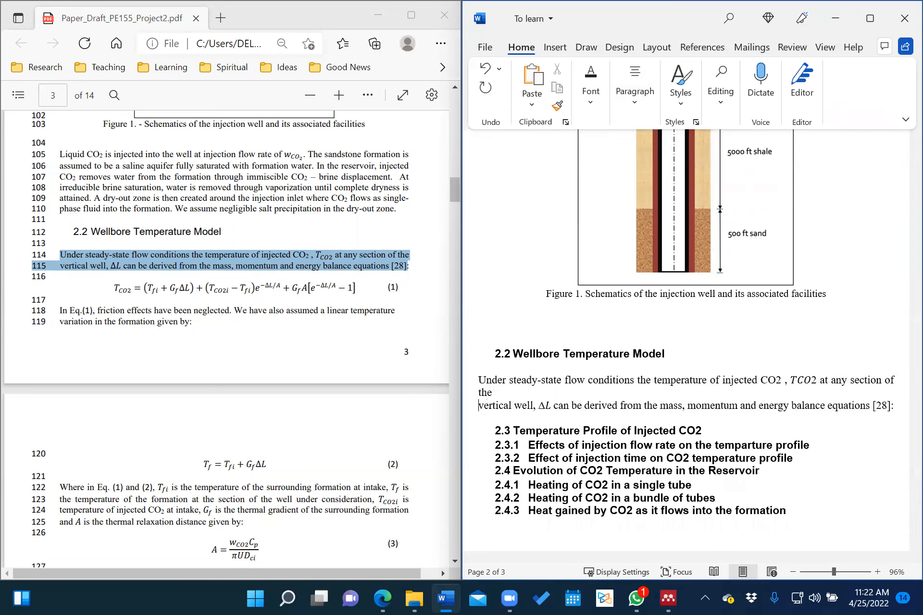
pyautogui.press('BackSpace')
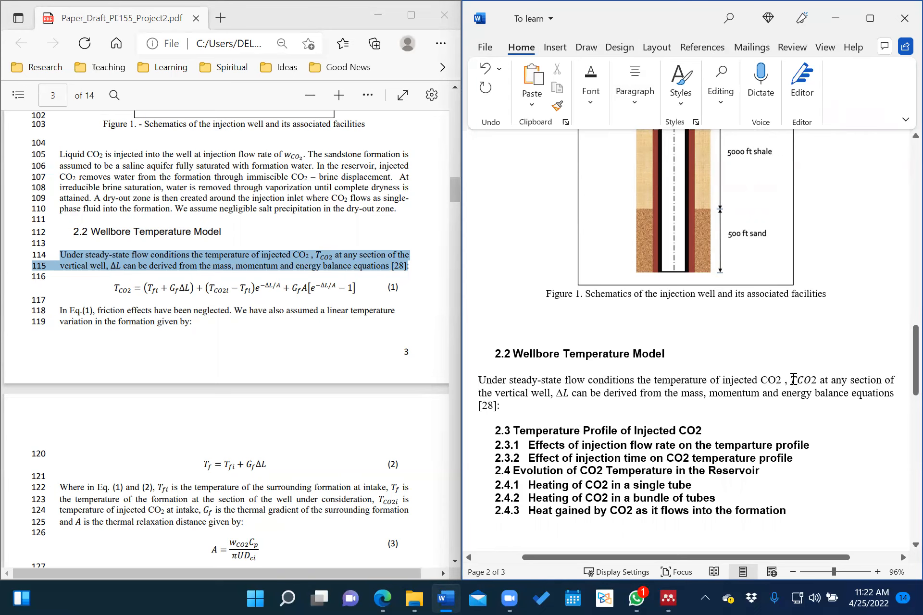
pyautogui.click(793, 380)
pyautogui.click(506, 410)
pyautogui.press('Return')
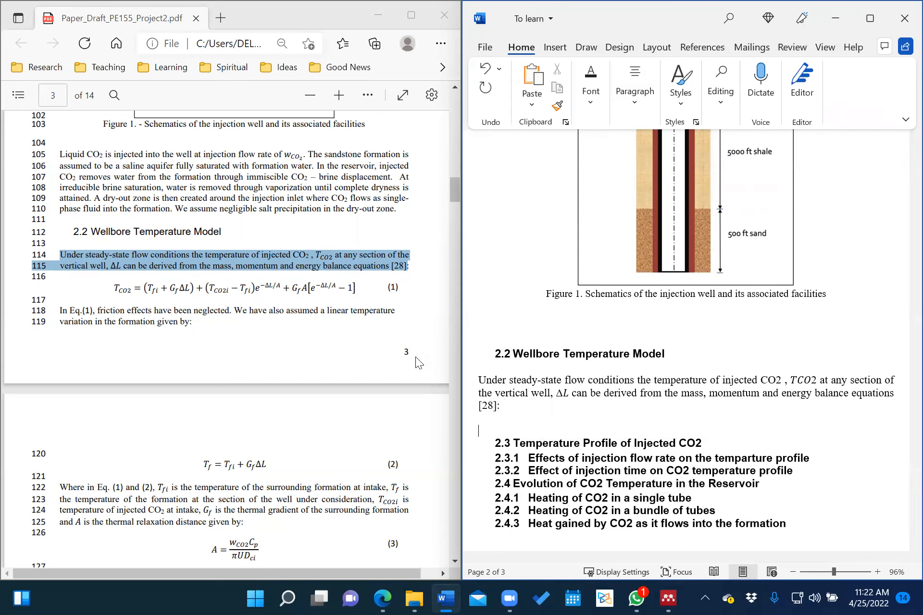
pyautogui.click(154, 306)
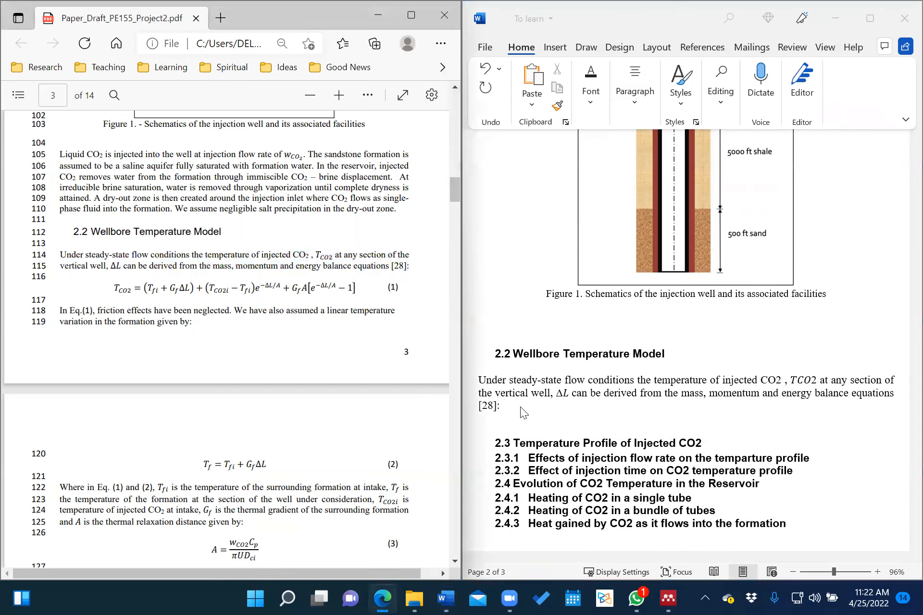
# Insert a blank equation on the empty line after '[28]:'.
pyautogui.click(506, 417)
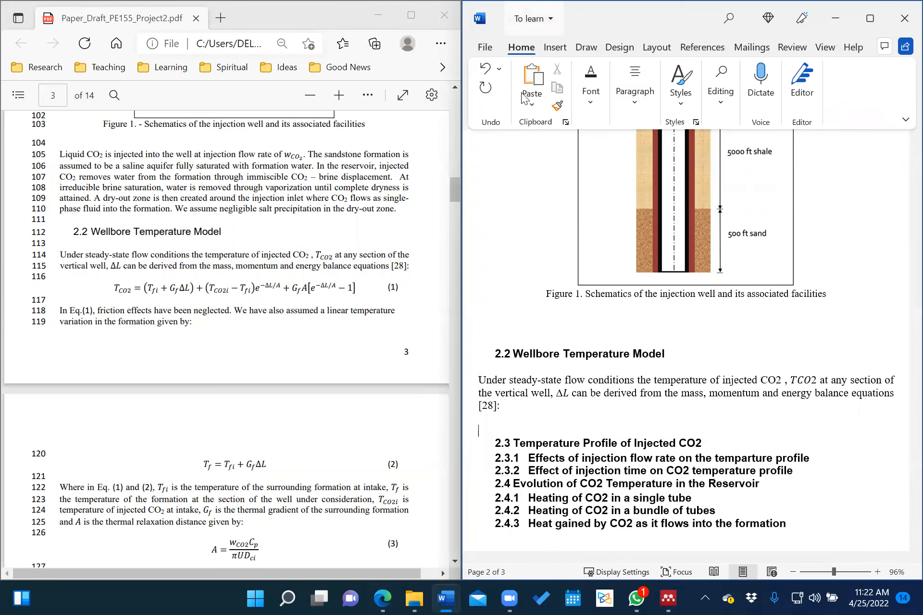
pyautogui.click(555, 47)
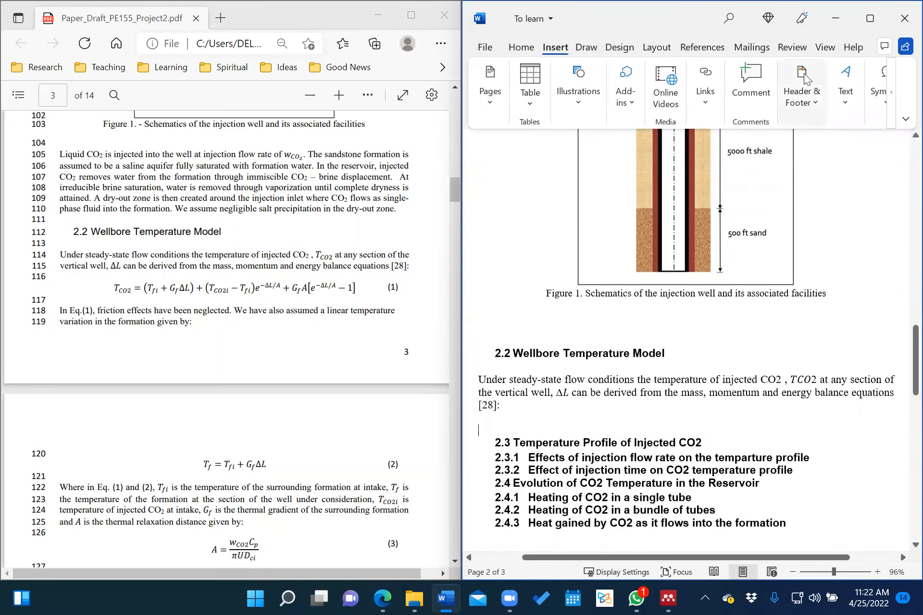
pyautogui.click(880, 97)
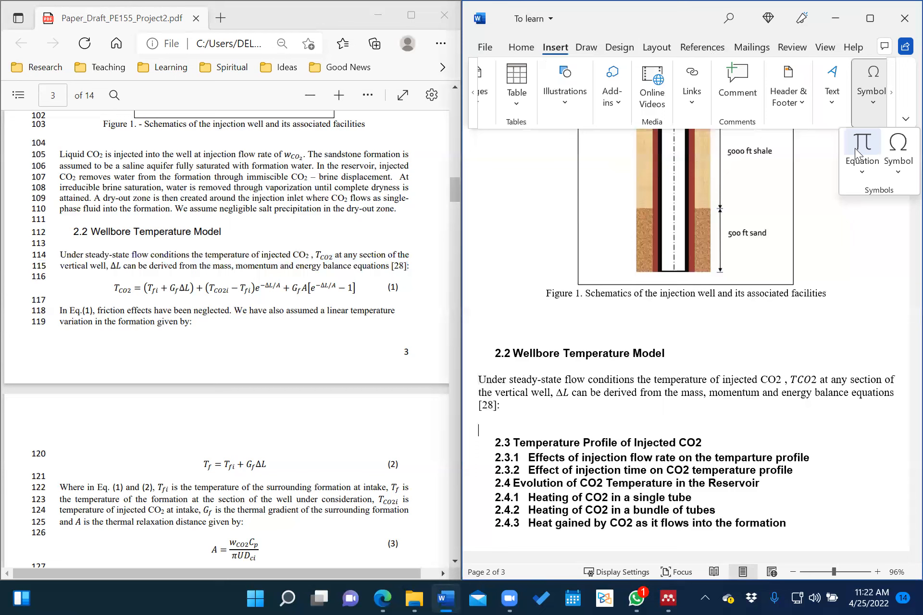
pyautogui.click(862, 147)
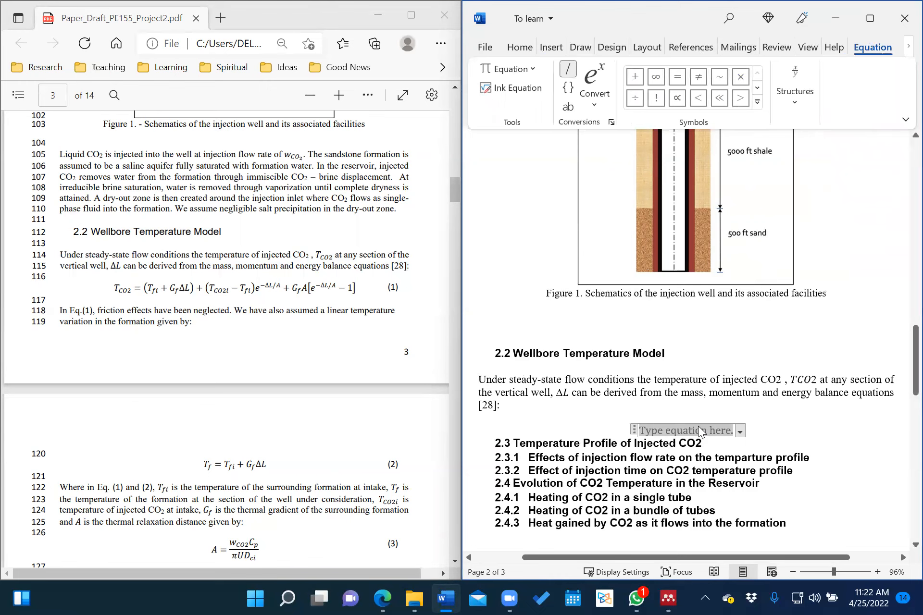
pyautogui.write('T')
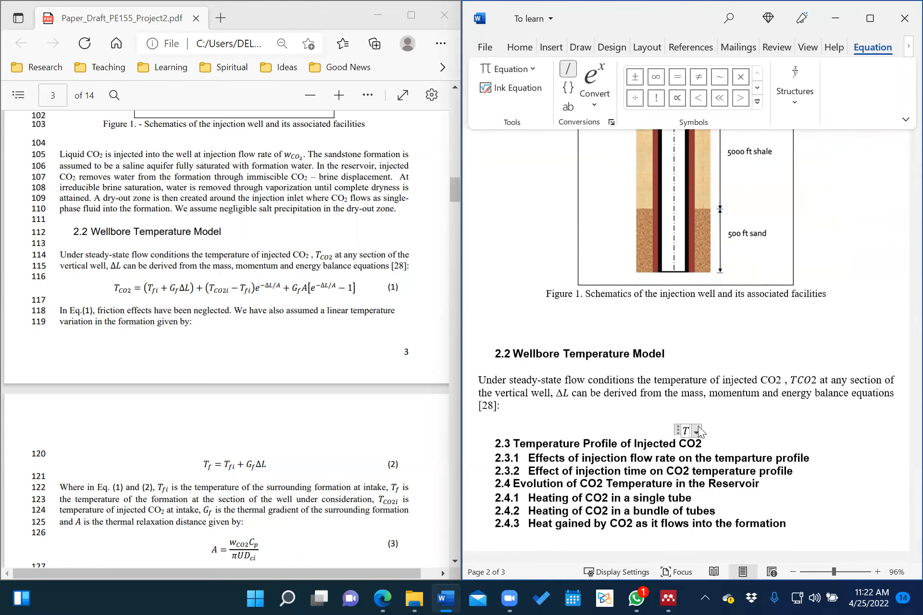
pyautogui.press('BackSpace')
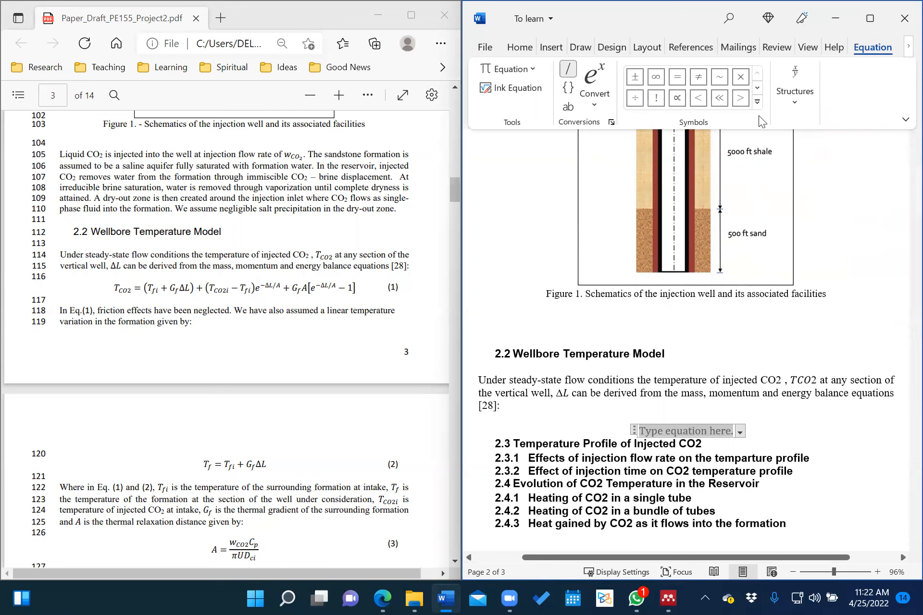
# Start the equation with a subscript structure reading T_CO2.
pyautogui.click(758, 101)
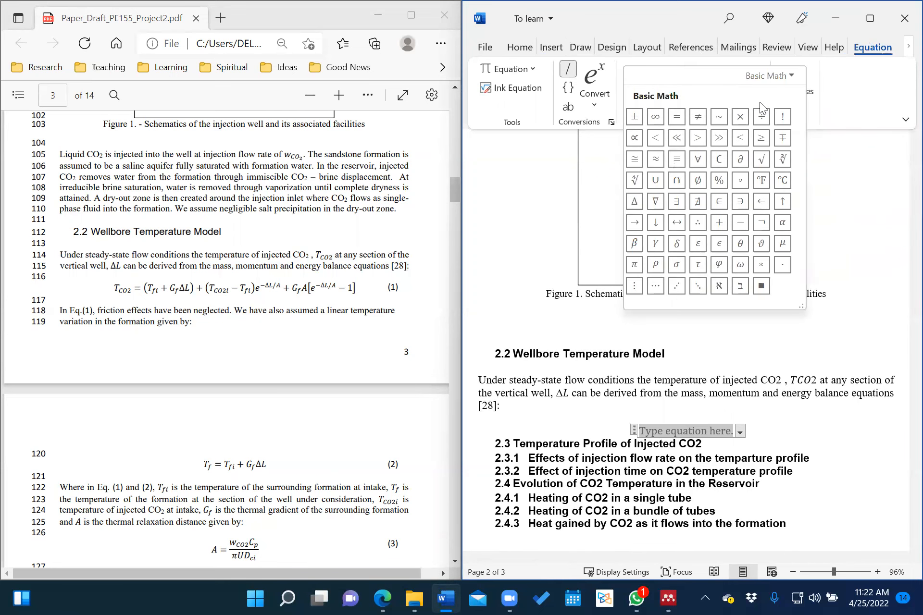
pyautogui.click(840, 100)
pyautogui.click(790, 102)
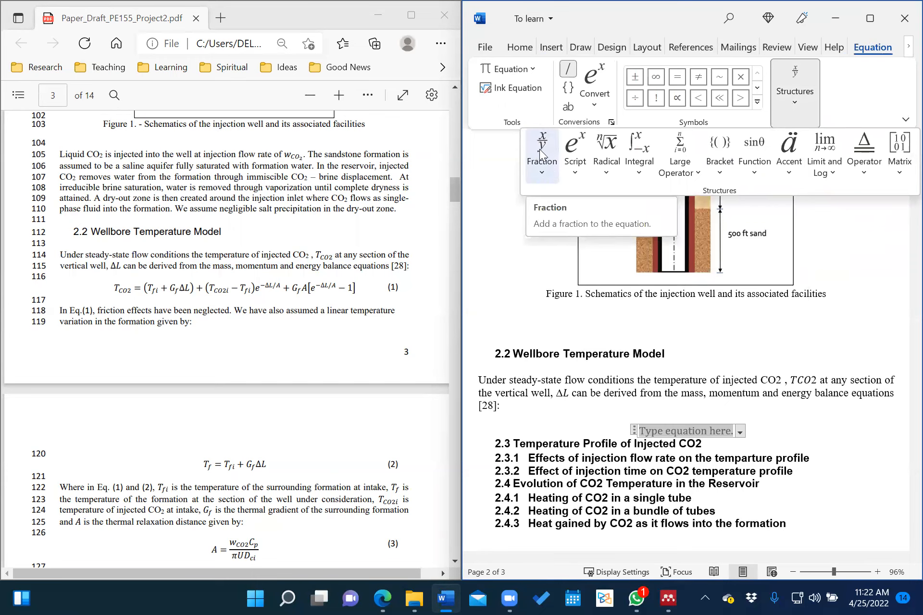
pyautogui.click(541, 169)
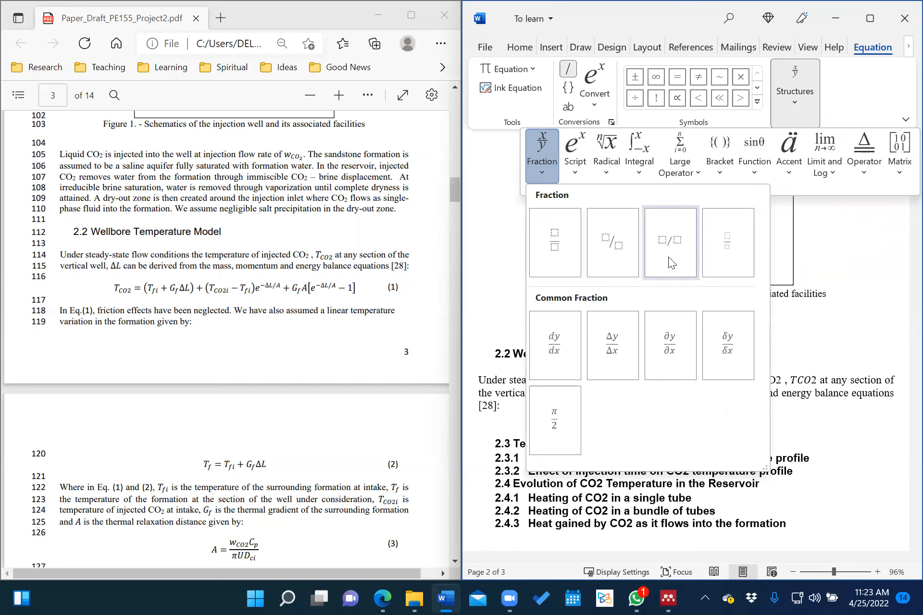
pyautogui.click(575, 169)
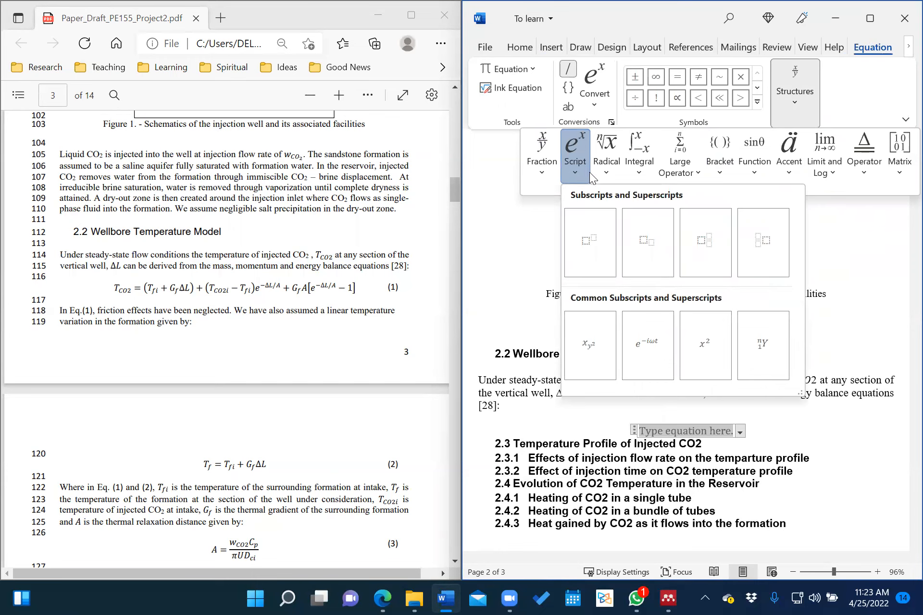
pyautogui.click(611, 165)
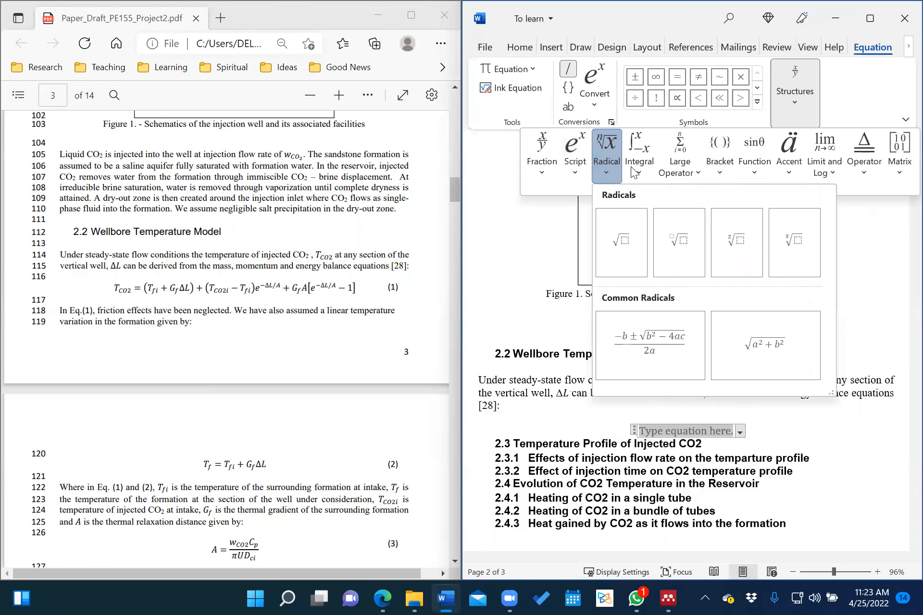
pyautogui.moveTo(685, 164)
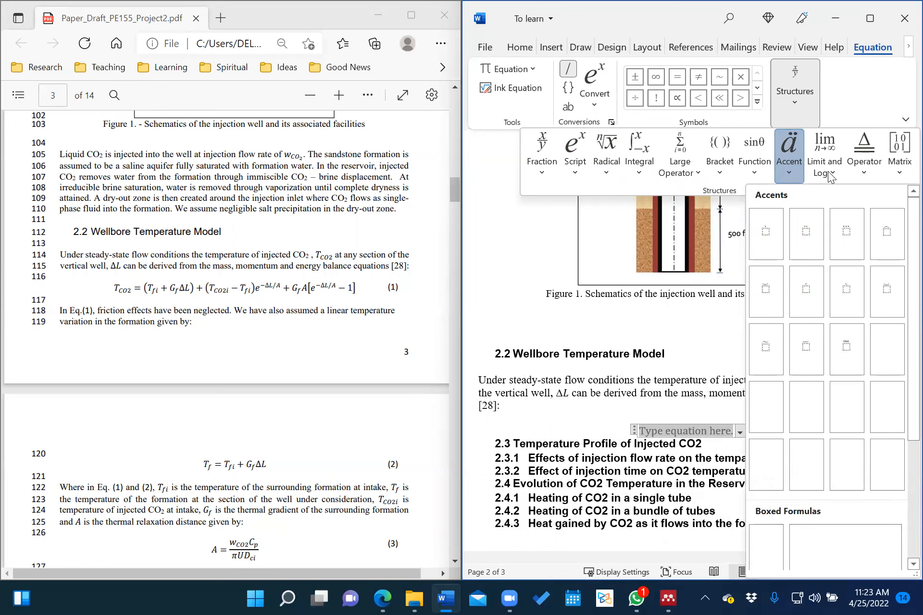
pyautogui.moveTo(823, 176)
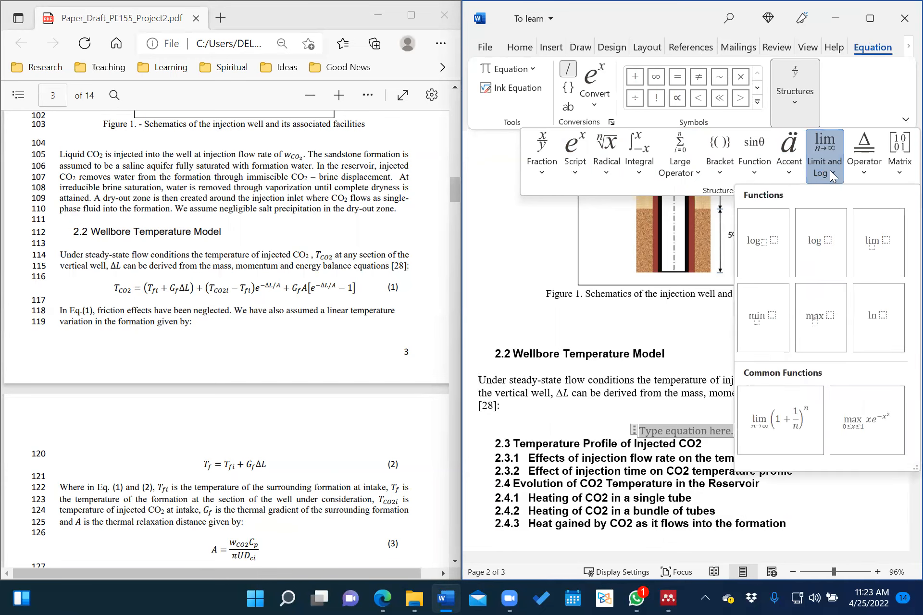
pyautogui.moveTo(893, 155)
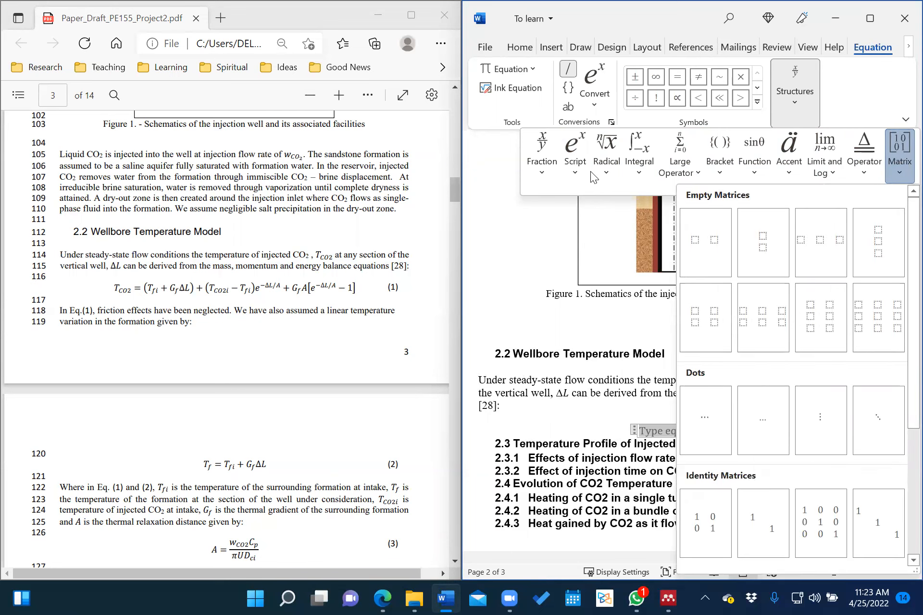
pyautogui.click(569, 152)
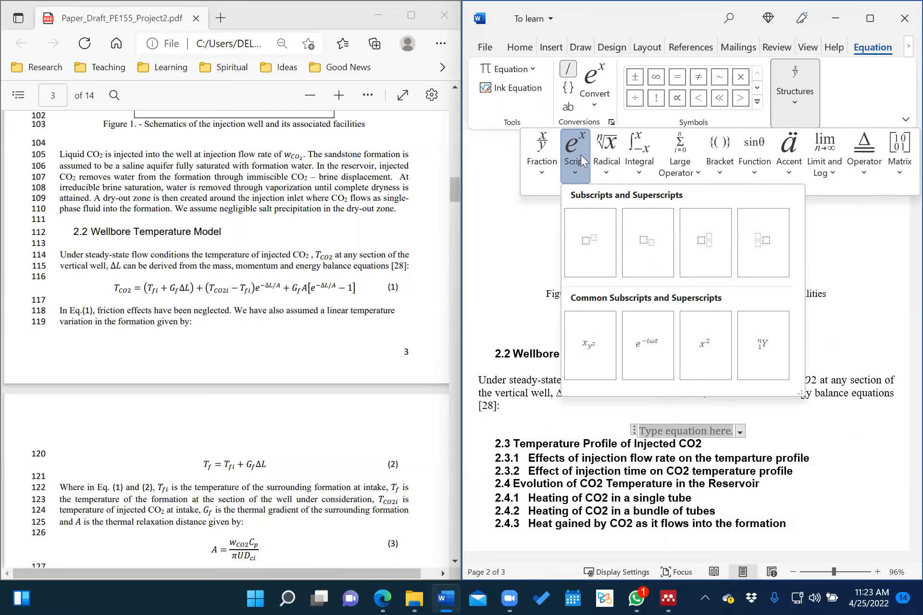
pyautogui.click(646, 241)
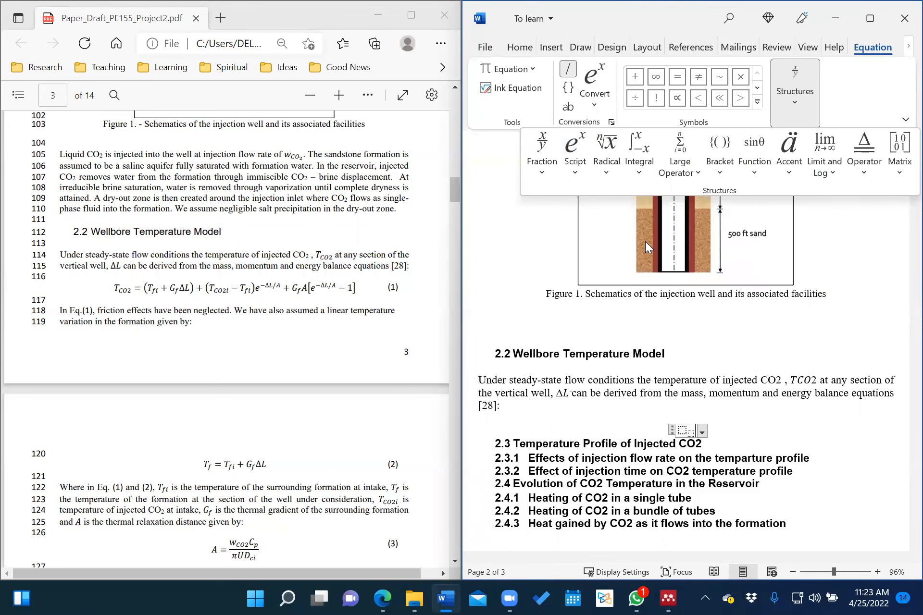
pyautogui.click(683, 430)
pyautogui.write('T')
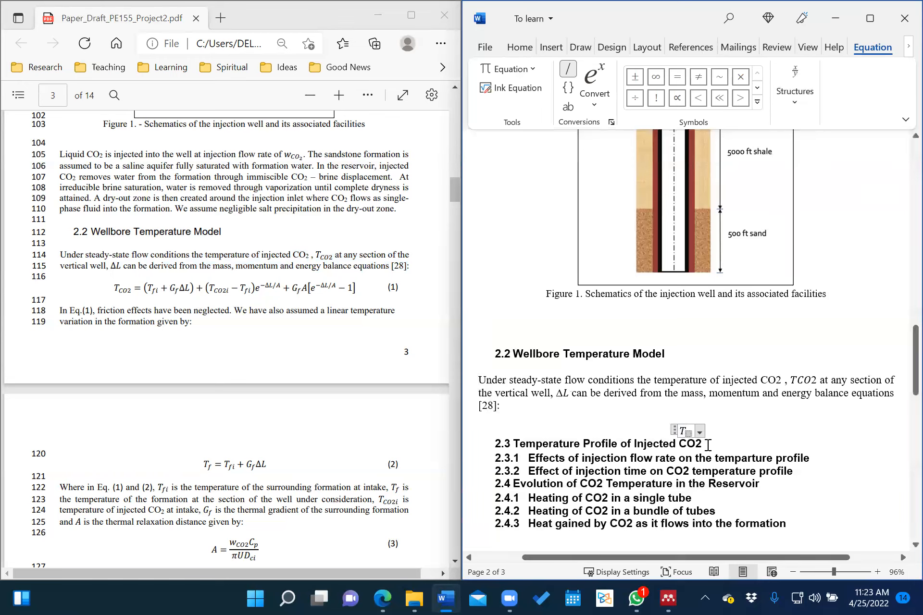
pyautogui.write('CO2')
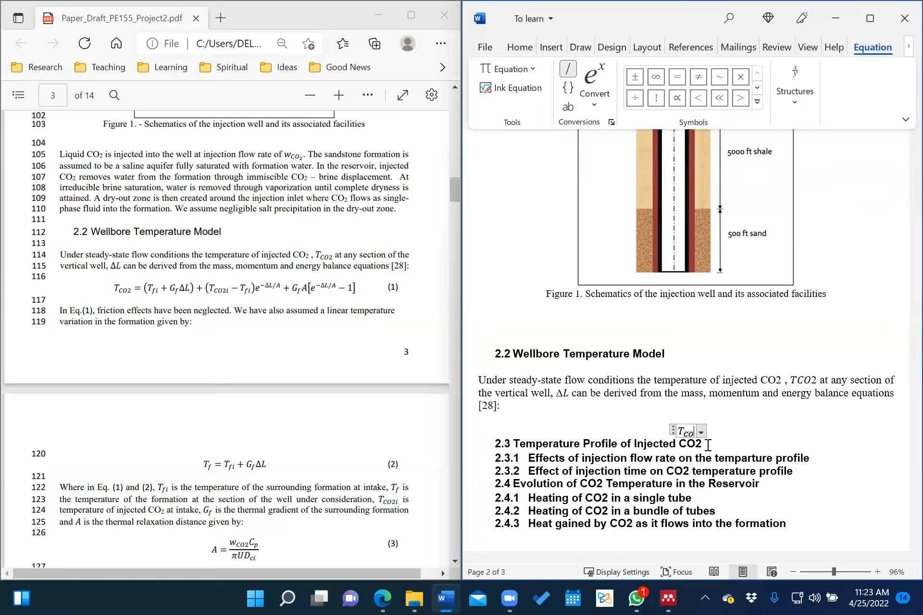
# Add '=' and parentheses containing subscripted T_fi followed by a plus sign.
pyautogui.press('Right')
pyautogui.write('=')
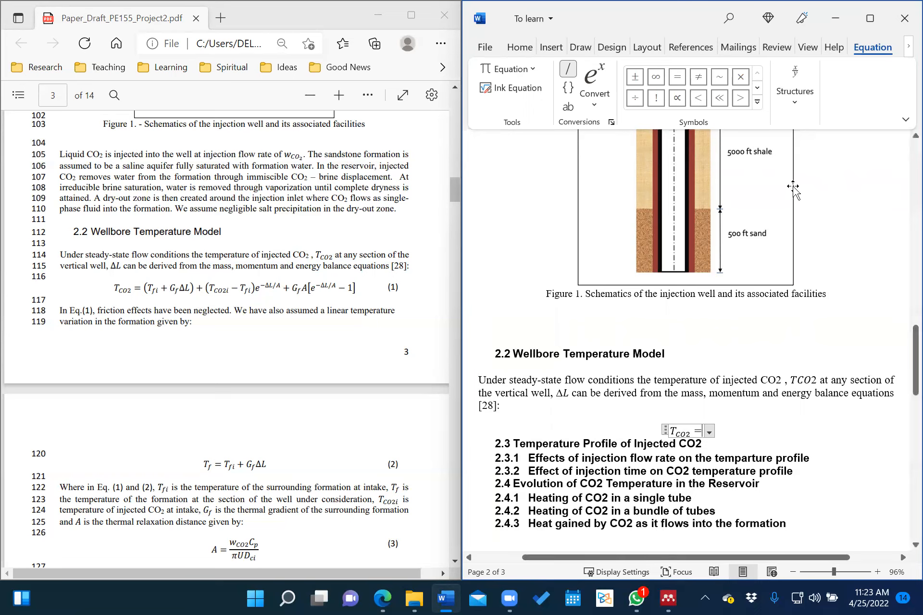
pyautogui.click(793, 101)
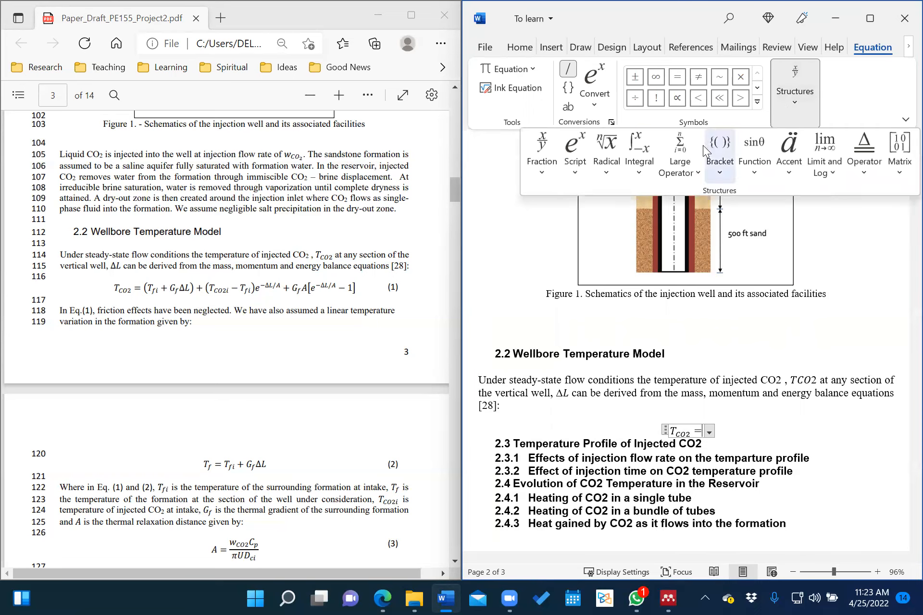
pyautogui.click(718, 155)
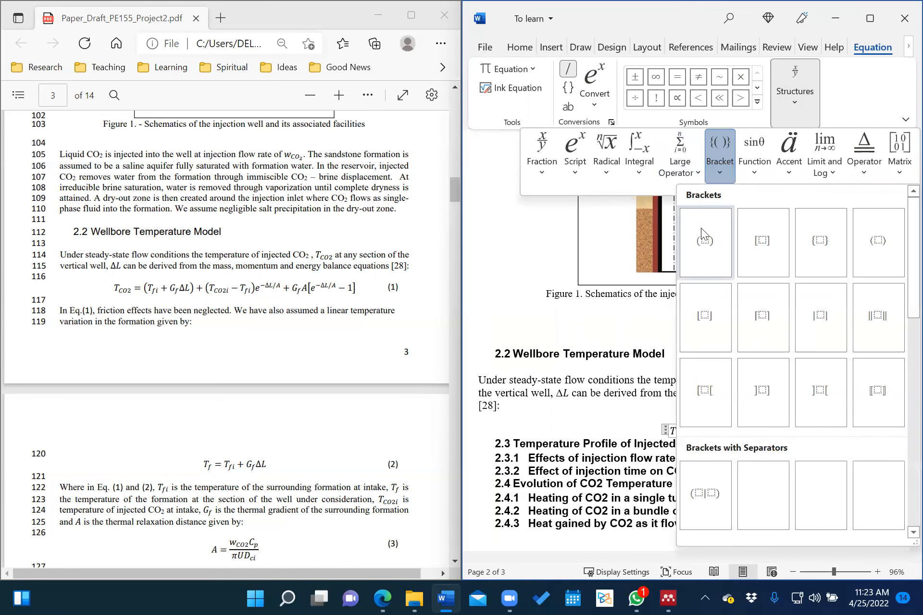
pyautogui.click(704, 241)
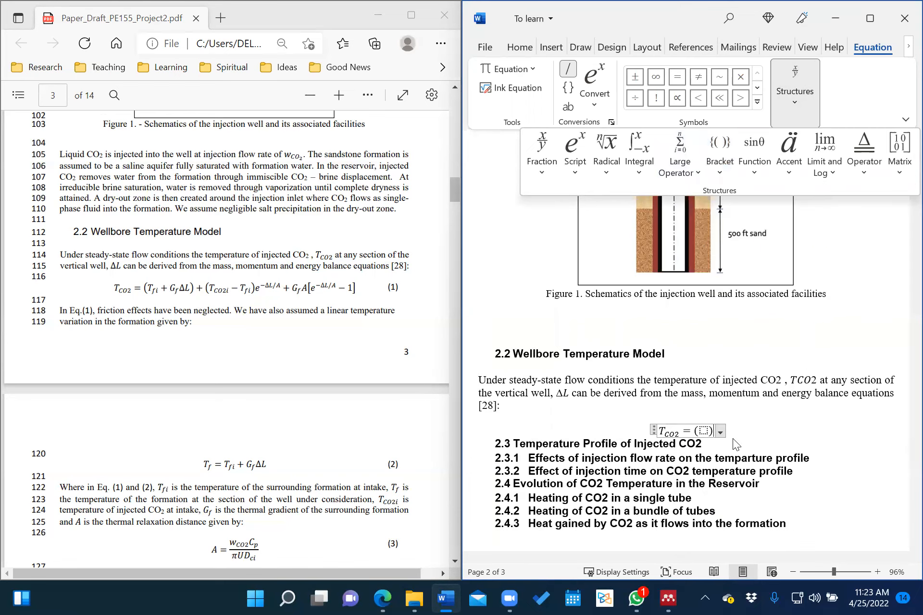
pyautogui.click(705, 429)
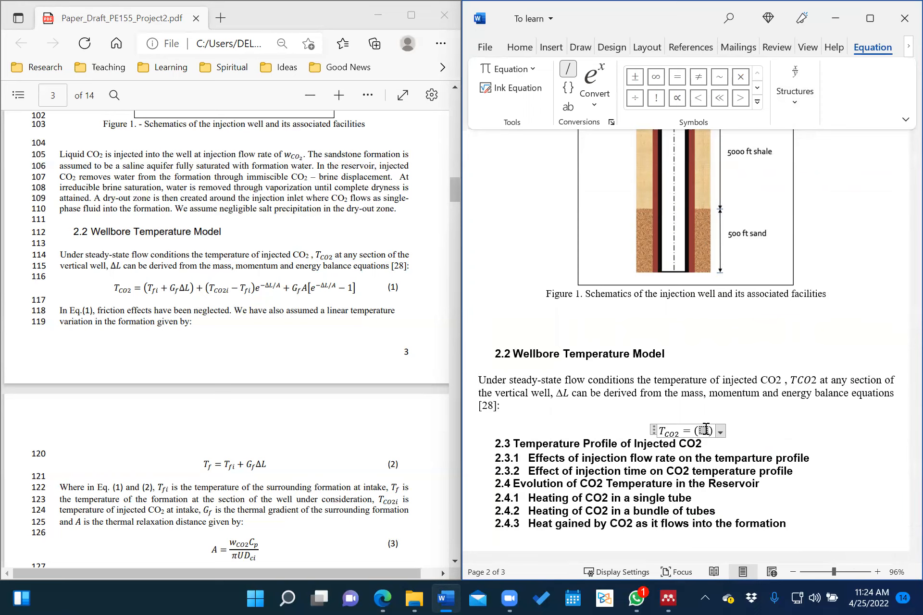
pyautogui.click(797, 98)
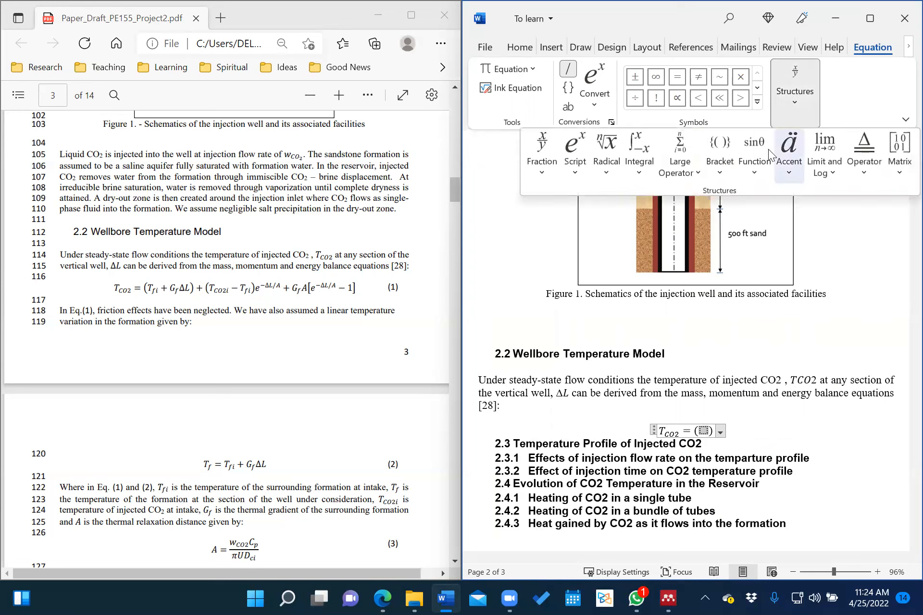
pyautogui.click(570, 165)
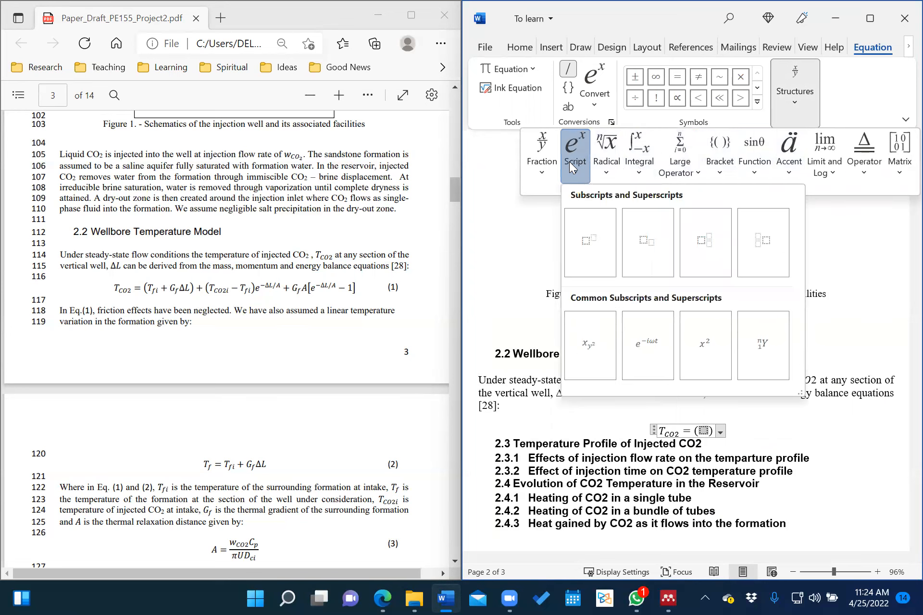
pyautogui.click(652, 244)
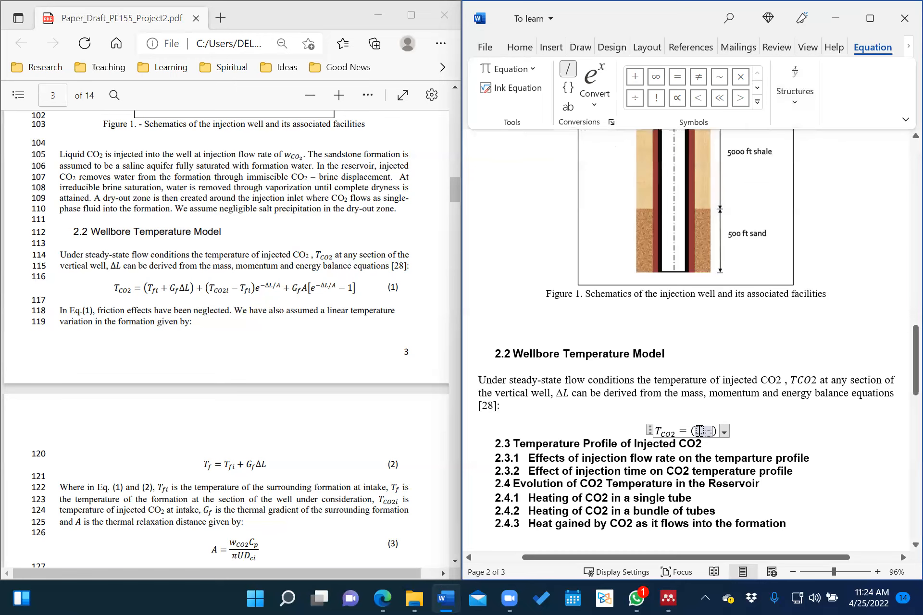
pyautogui.write('T')
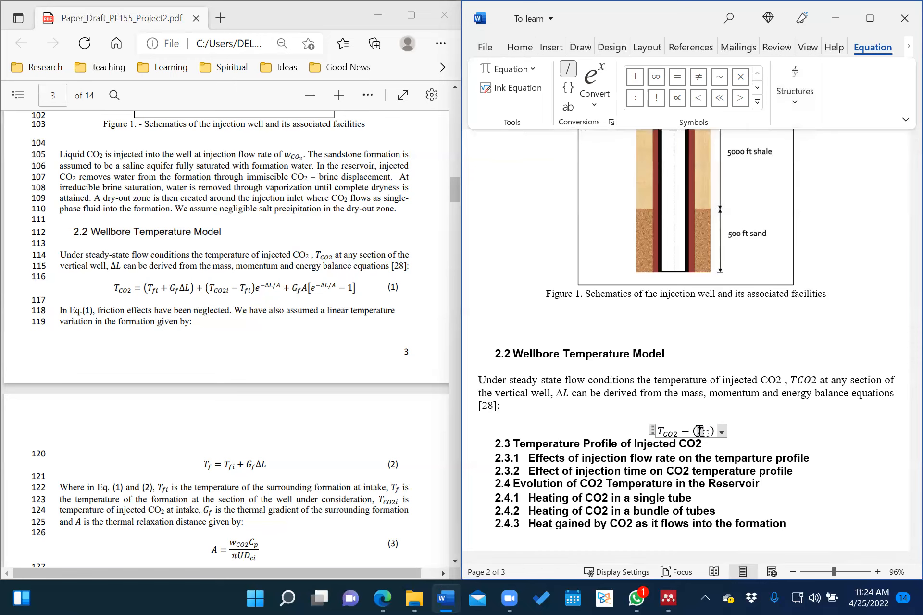
pyautogui.write('fi')
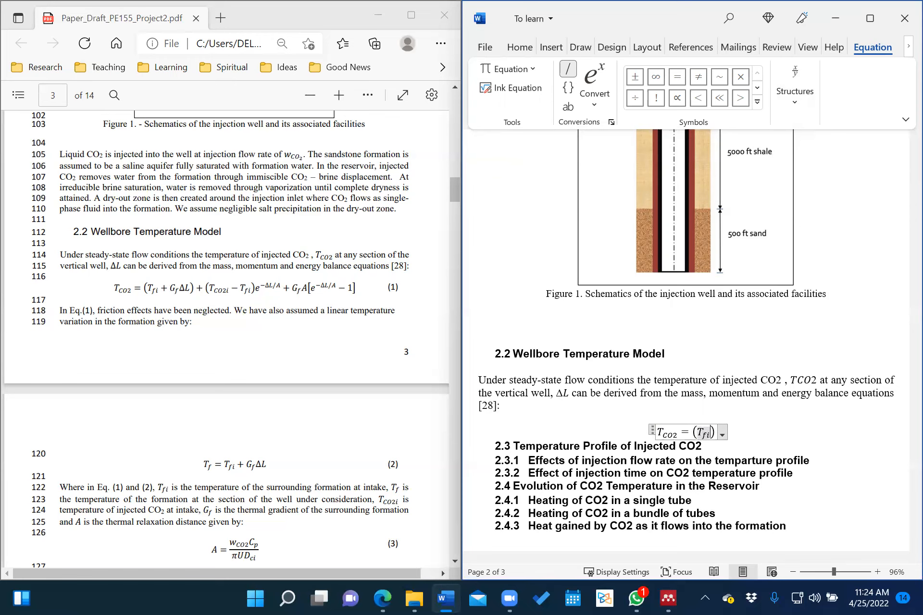
pyautogui.press('Right')
pyautogui.write('+')
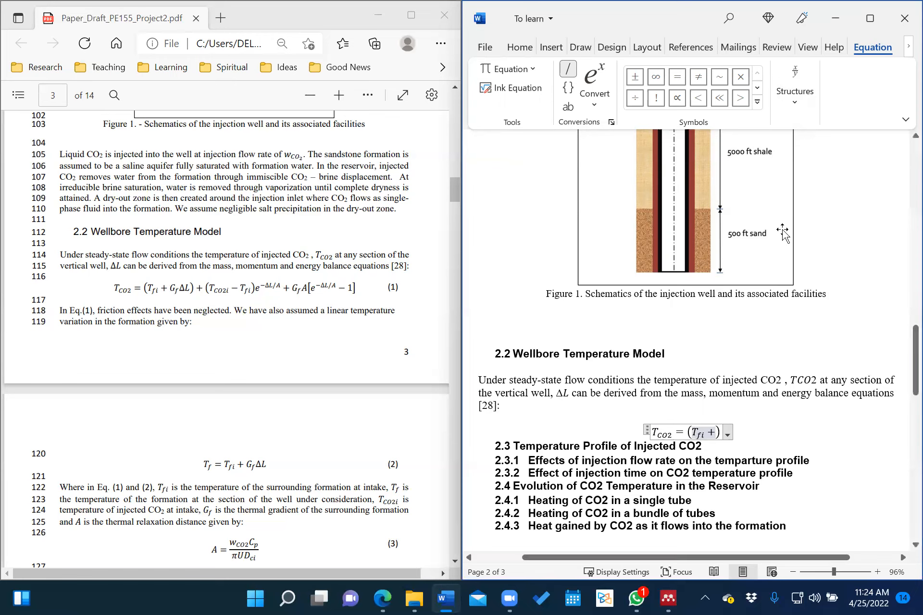
# Complete the bracket with G_f ΔL, then add a plus sign after it.
pyautogui.click(795, 86)
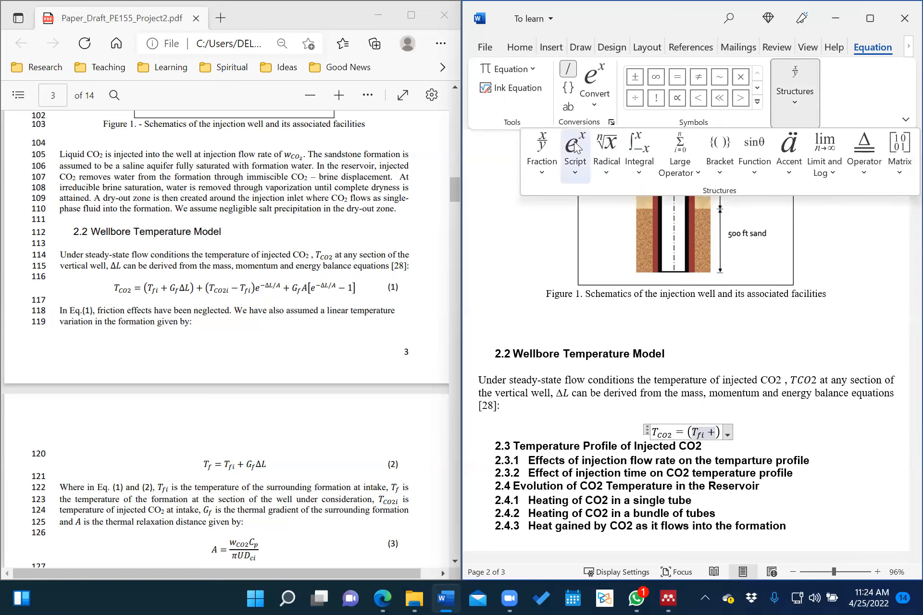
pyautogui.click(575, 158)
pyautogui.click(650, 248)
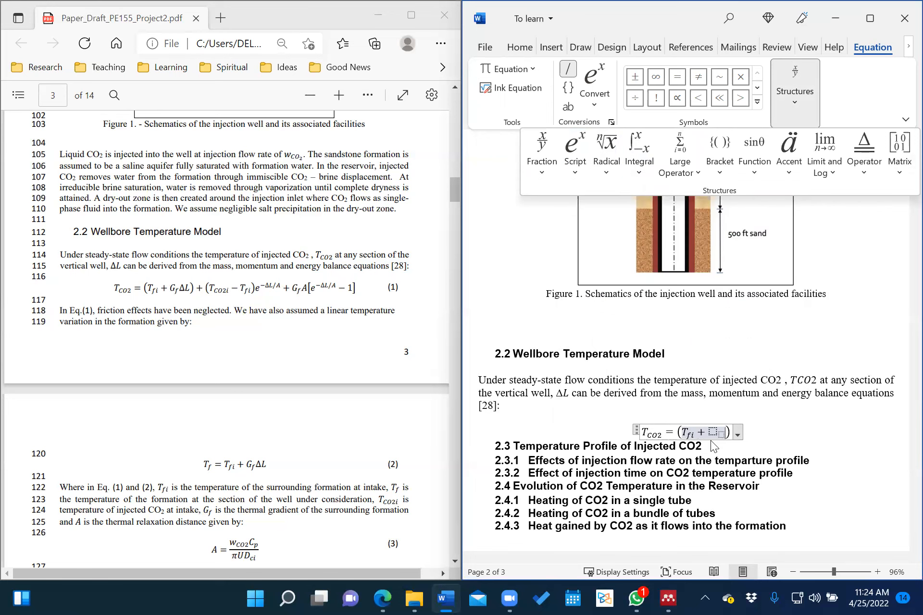
pyautogui.click(714, 432)
pyautogui.write('G')
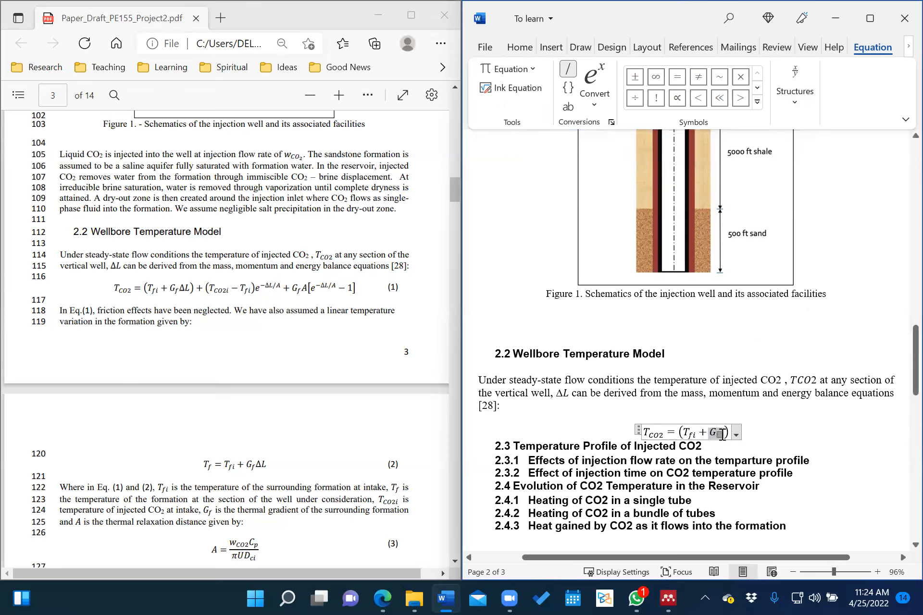
pyautogui.write('f')
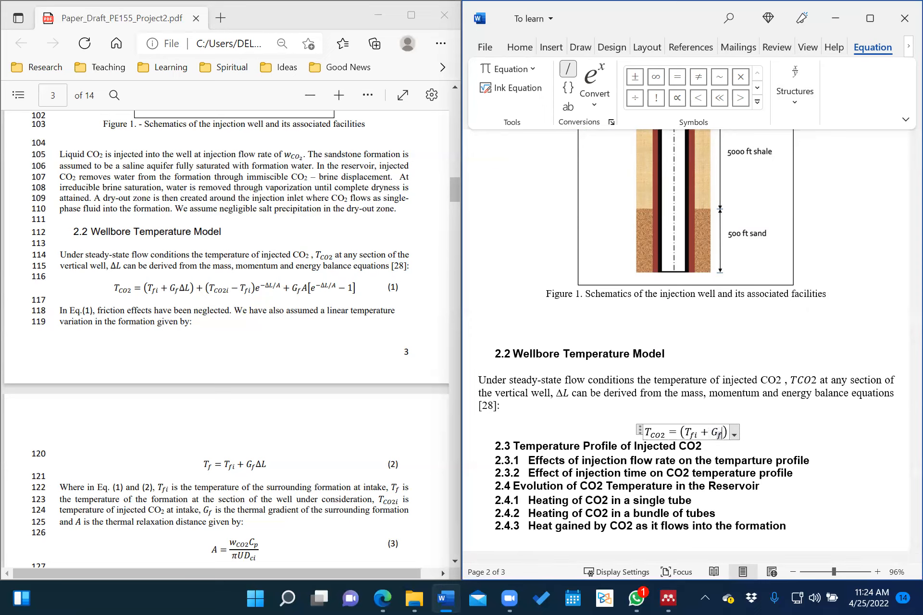
pyautogui.press('Right')
pyautogui.click(757, 103)
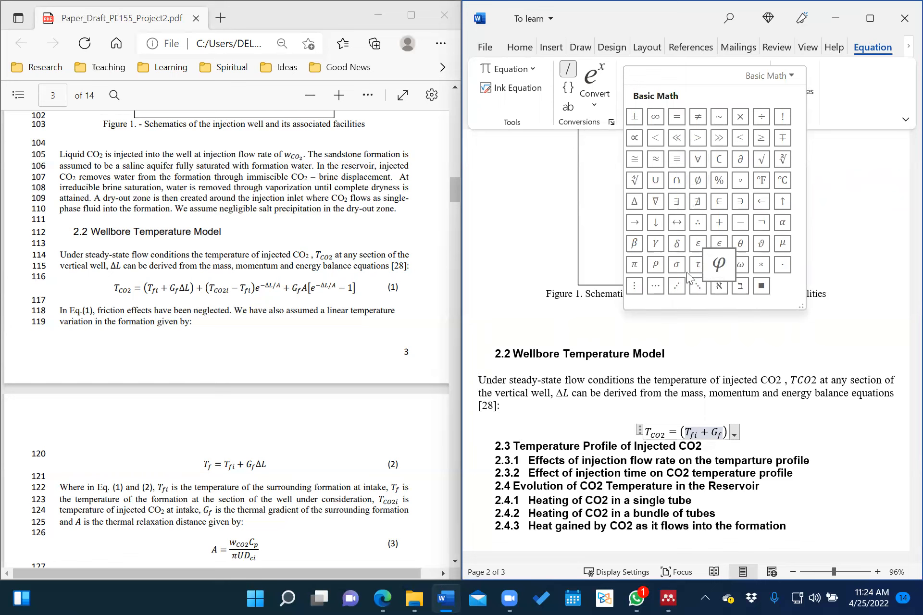
pyautogui.click(635, 202)
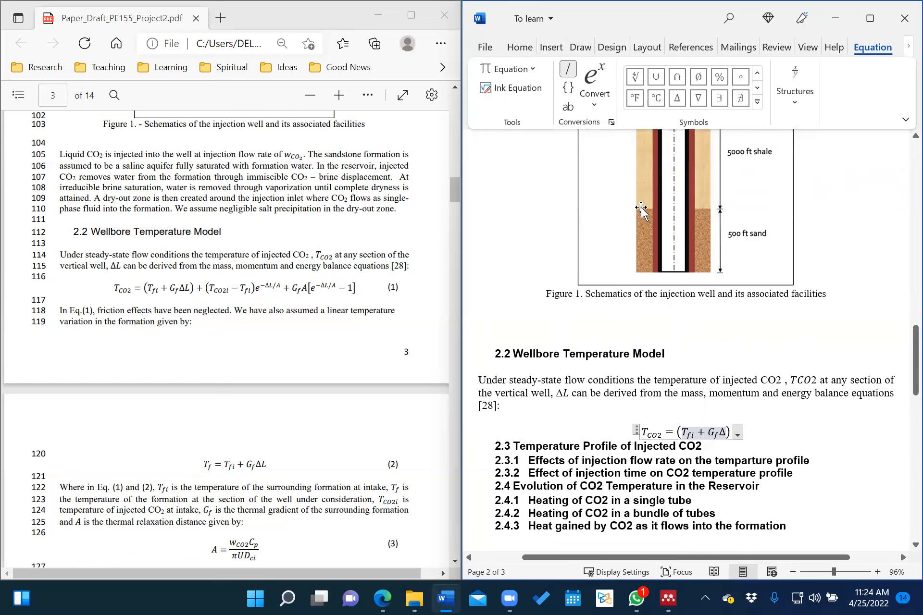
pyautogui.write('L')
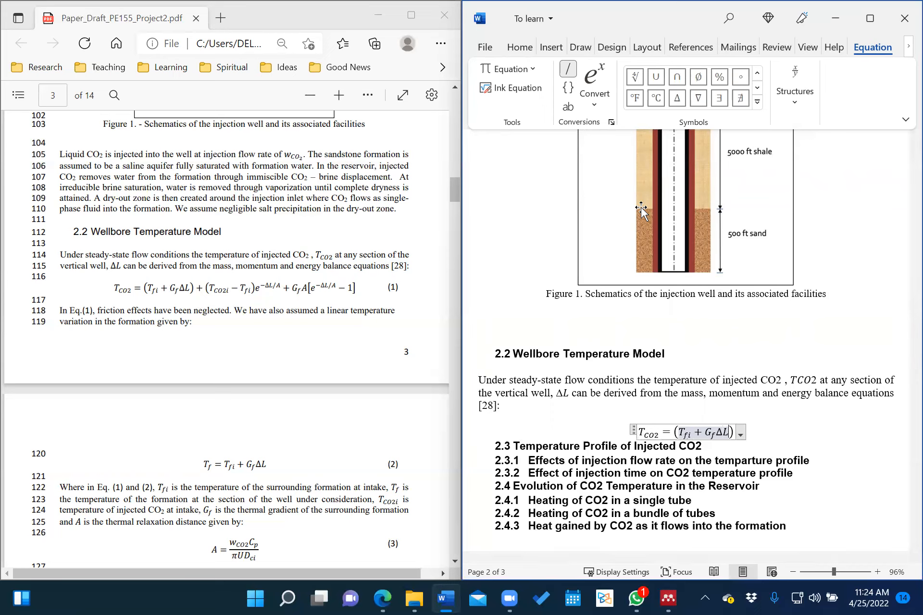
pyautogui.press('Right')
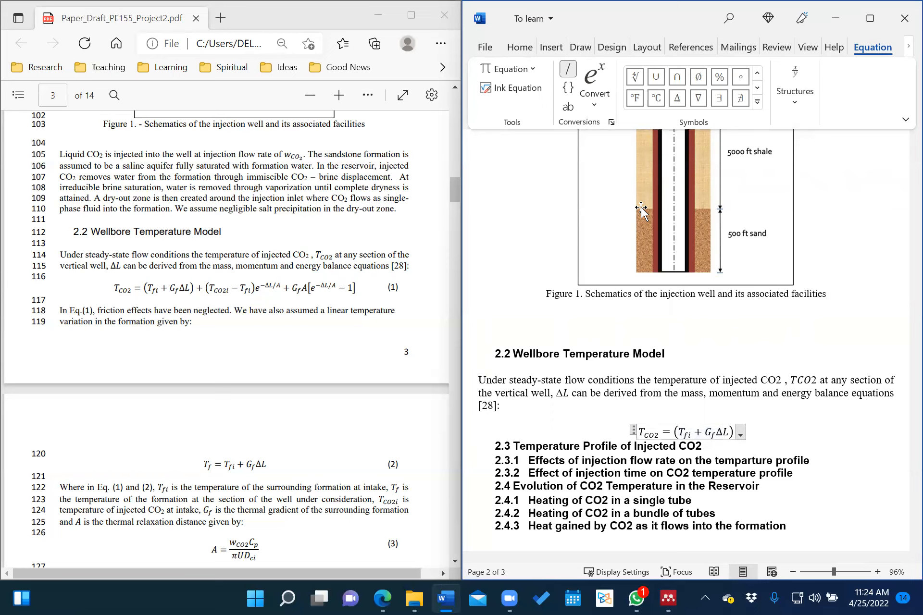
pyautogui.write('+')
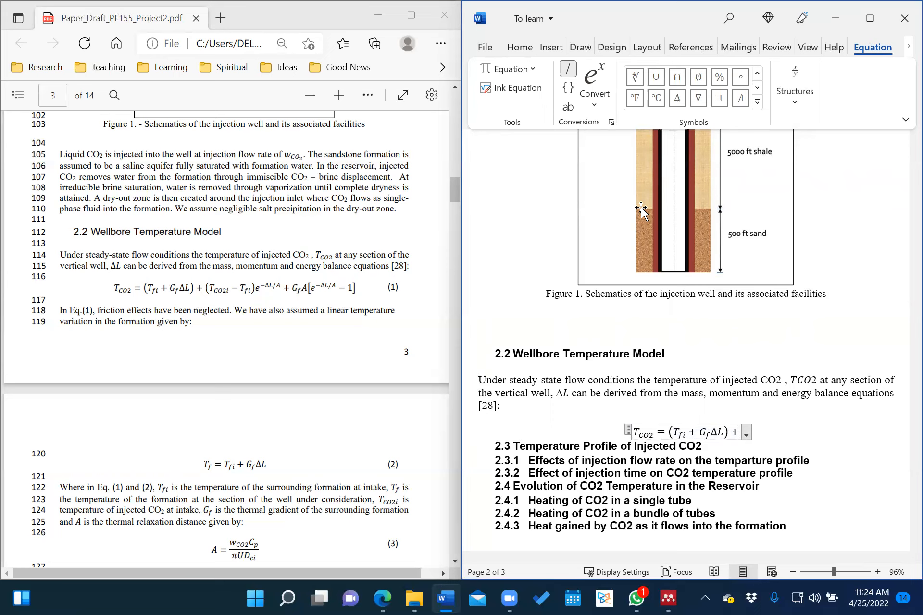
# Insert round brackets holding T_CO2i − T_fi with built-up subscripts.
pyautogui.click(793, 99)
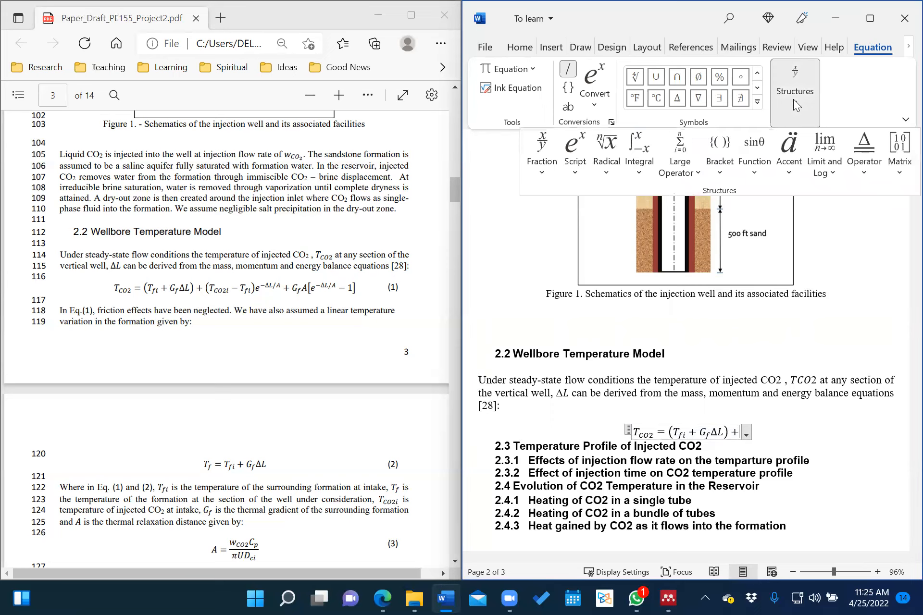
pyautogui.click(721, 160)
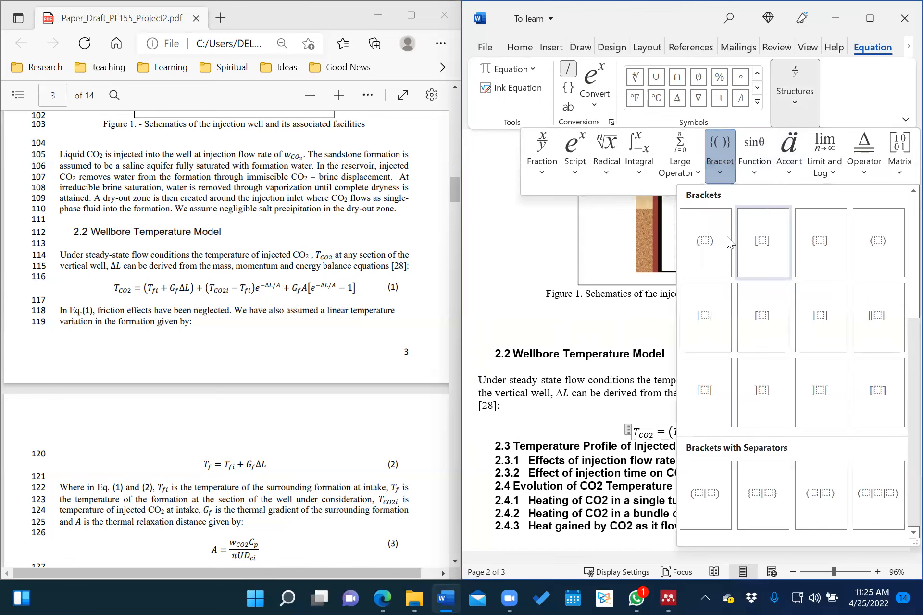
pyautogui.click(704, 241)
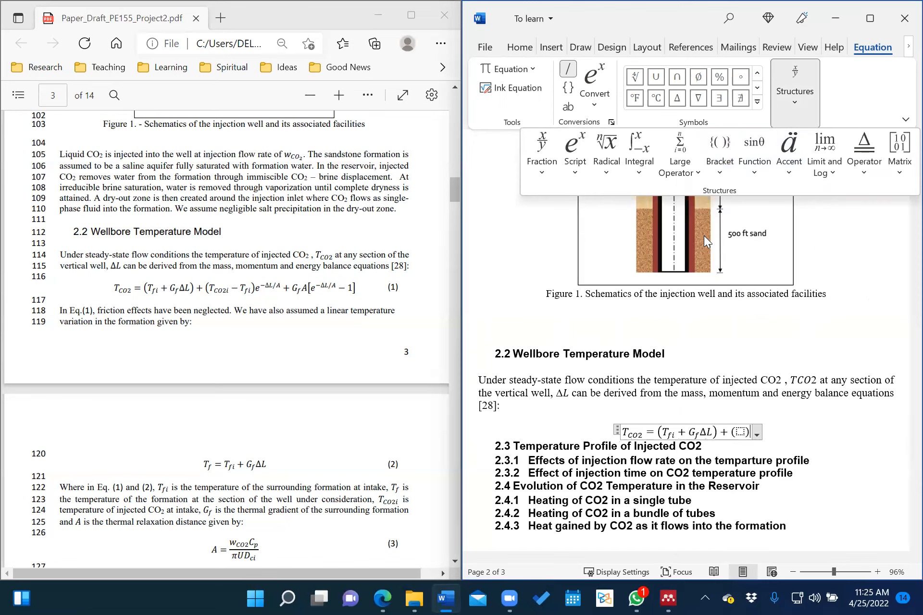
pyautogui.click(739, 432)
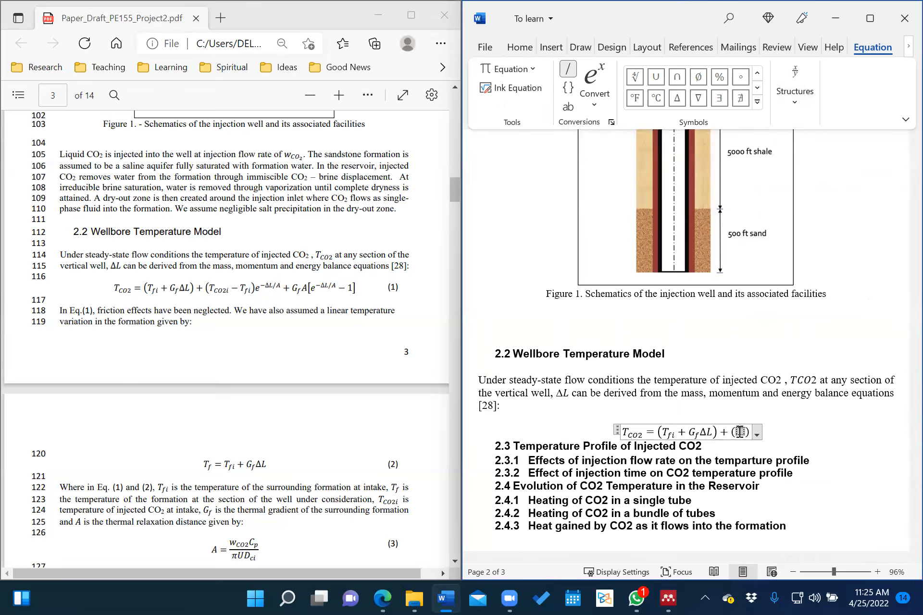
pyautogui.write('T')
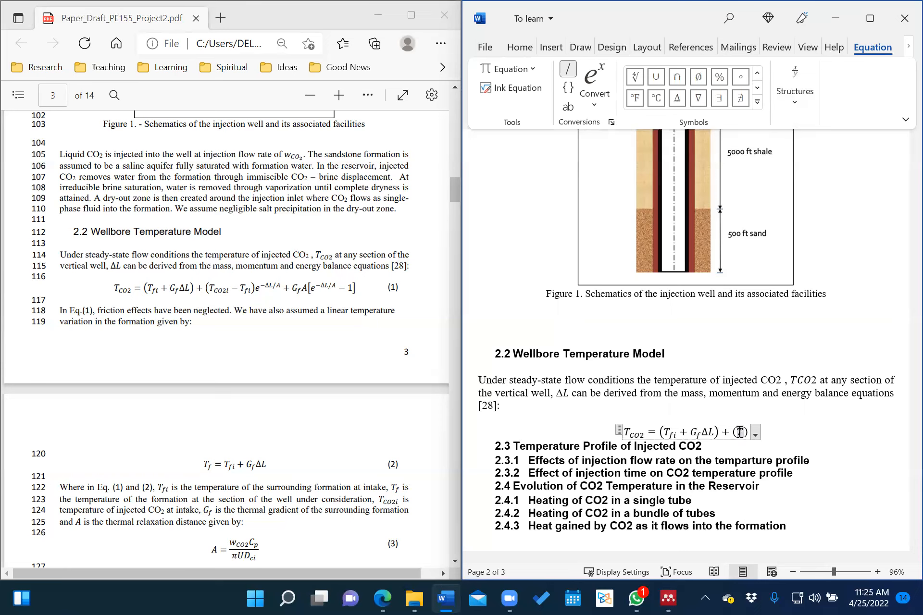
pyautogui.write('_')
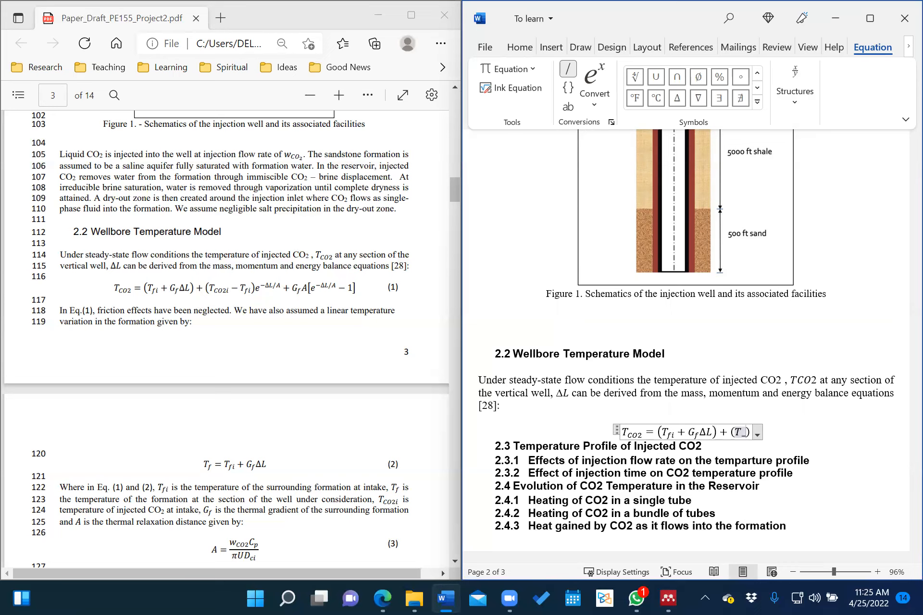
pyautogui.write('CO@')
pyautogui.press('BackSpace')
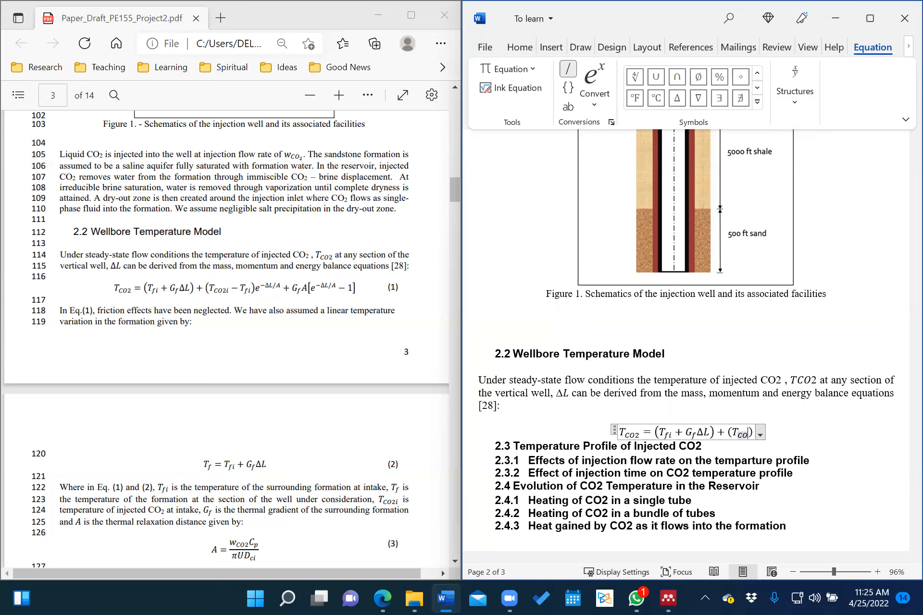
pyautogui.write('2')
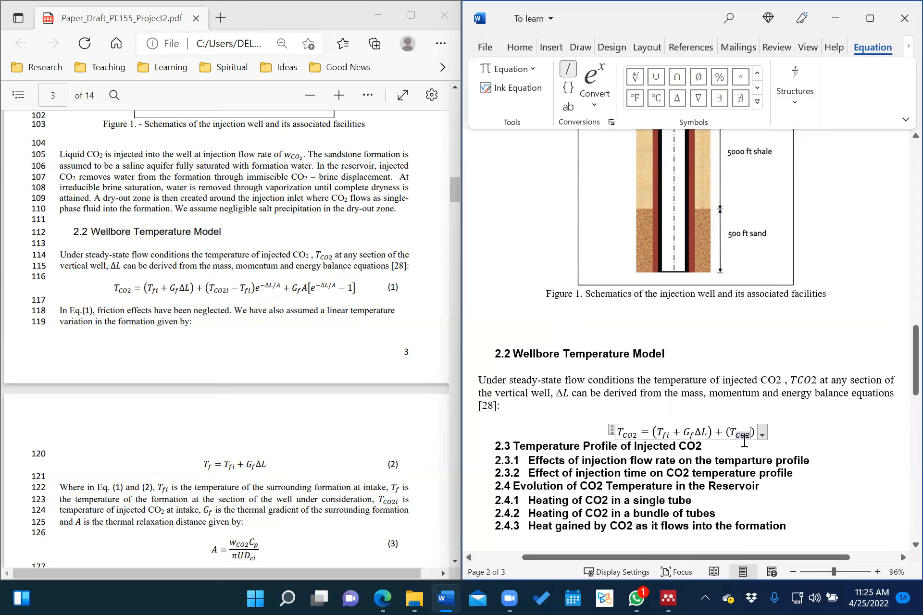
pyautogui.write('i')
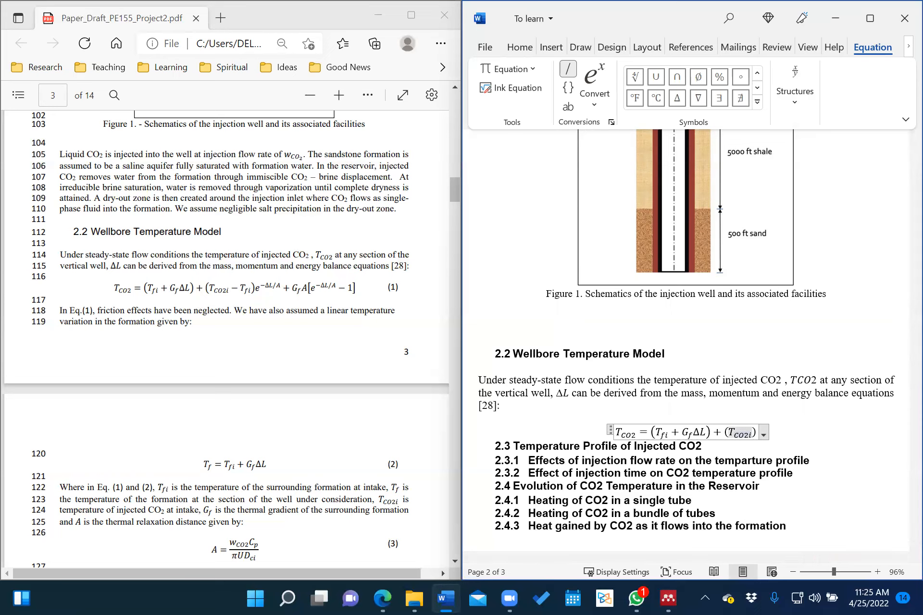
pyautogui.press('Right')
pyautogui.write('-')
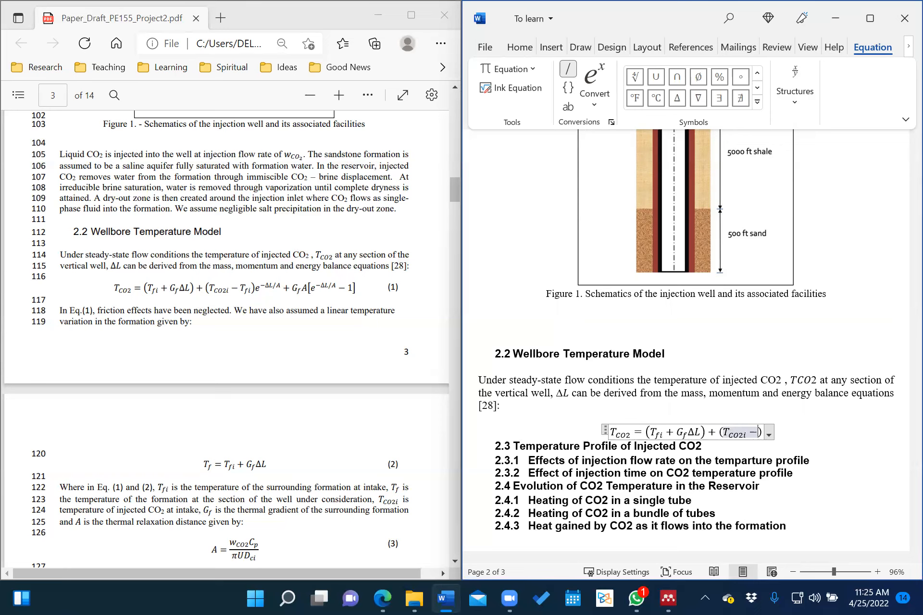
pyautogui.write('T')
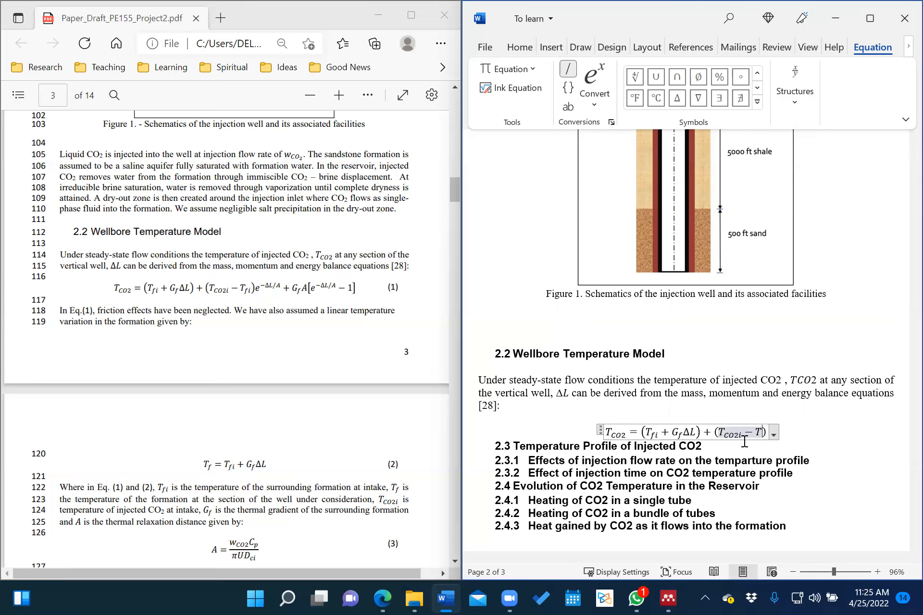
pyautogui.write('_fi')
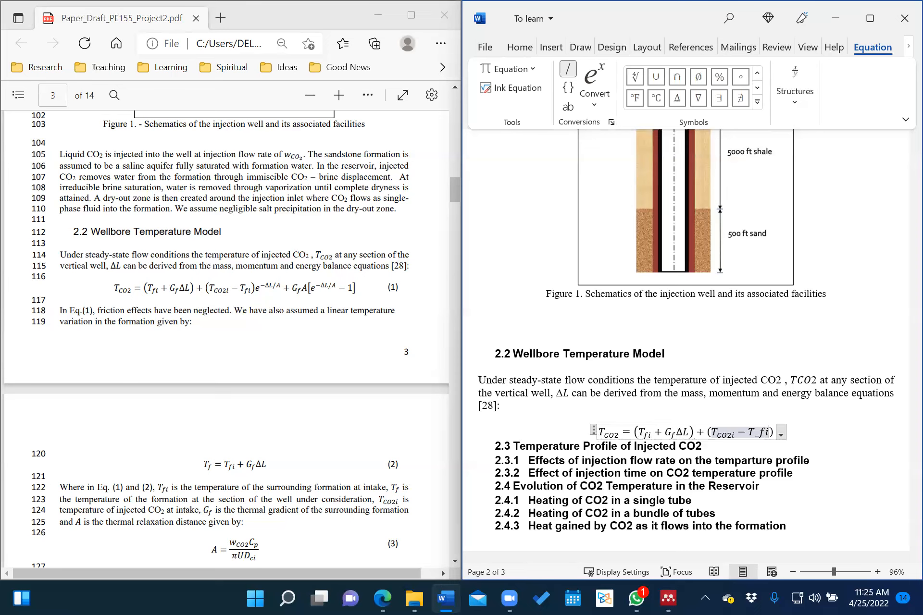
pyautogui.press('space')
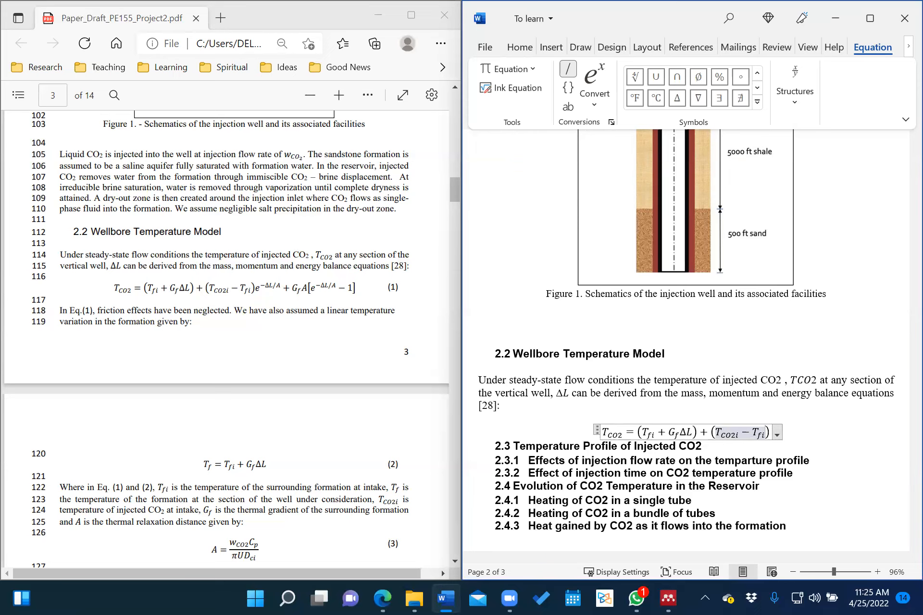
pyautogui.press('Right')
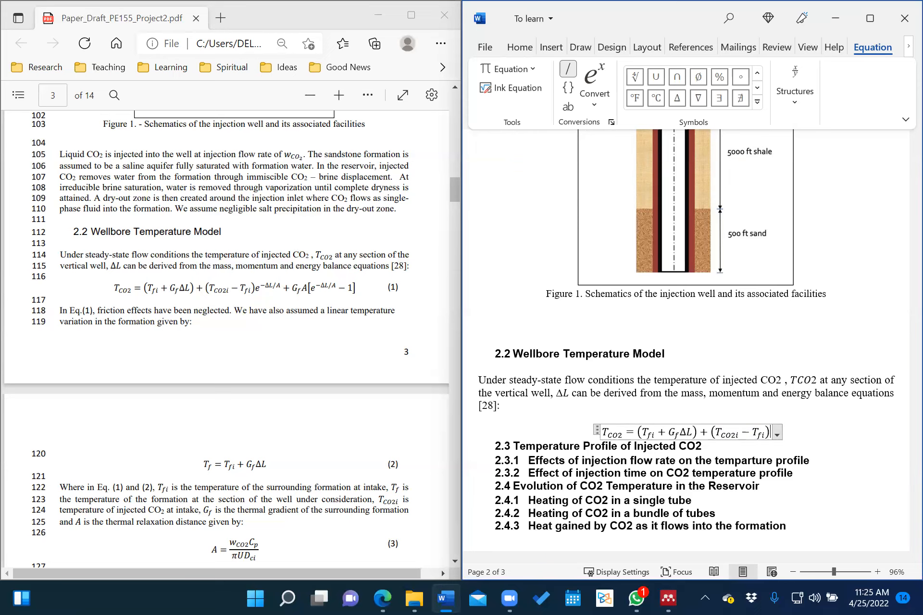
# Append the exponential term e^(−ΔL/A) as a built-up superscript.
pyautogui.write('e')
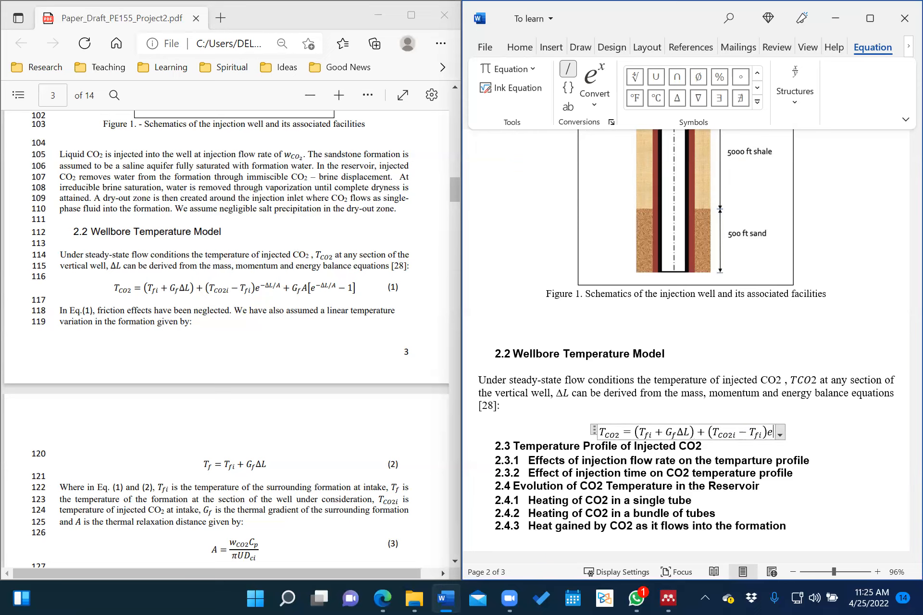
pyautogui.write('^')
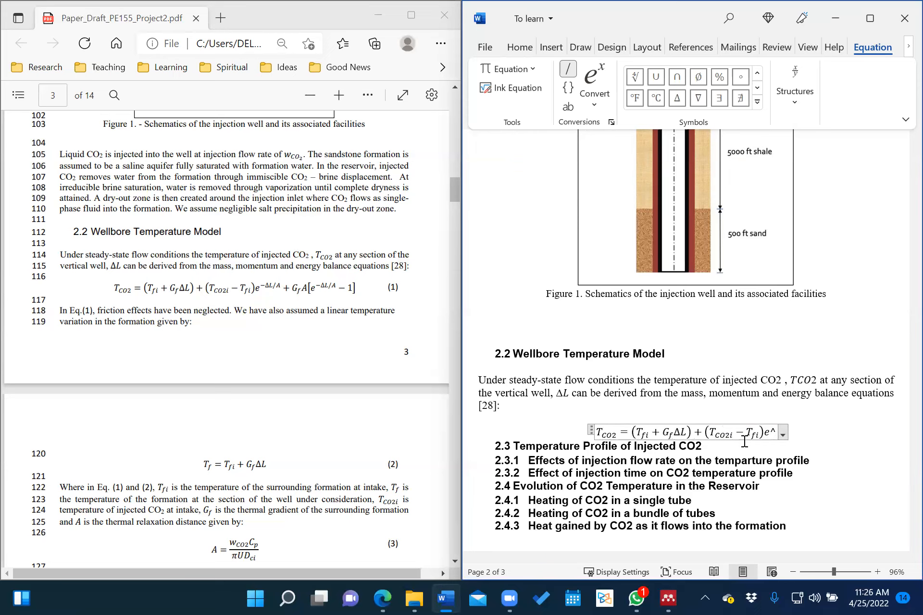
pyautogui.write('(')
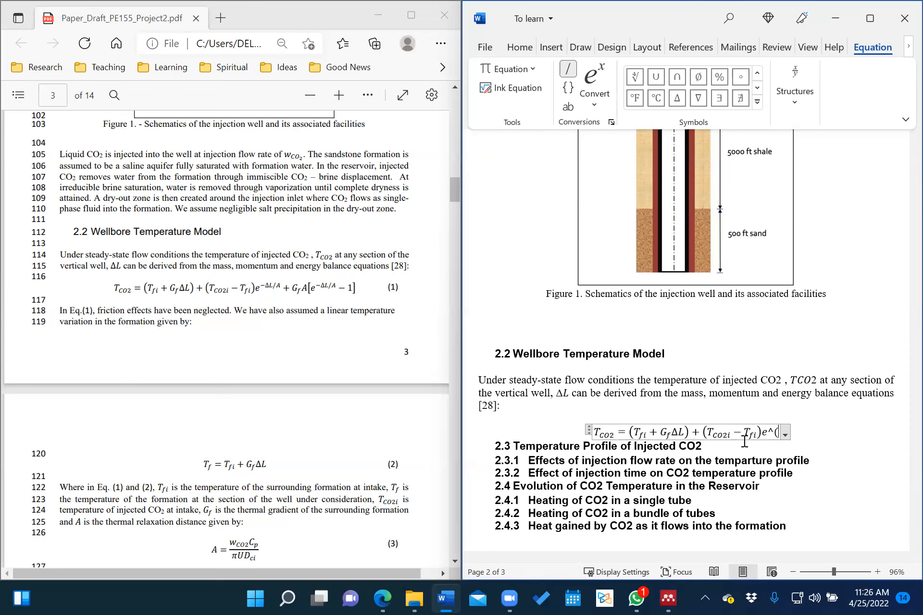
pyautogui.write('-')
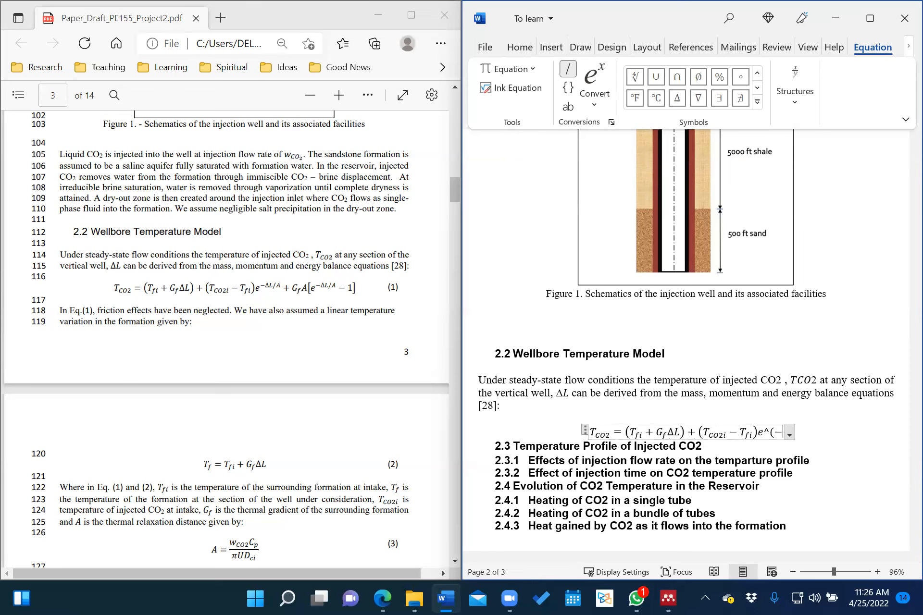
pyautogui.click(678, 97)
pyautogui.write('L')
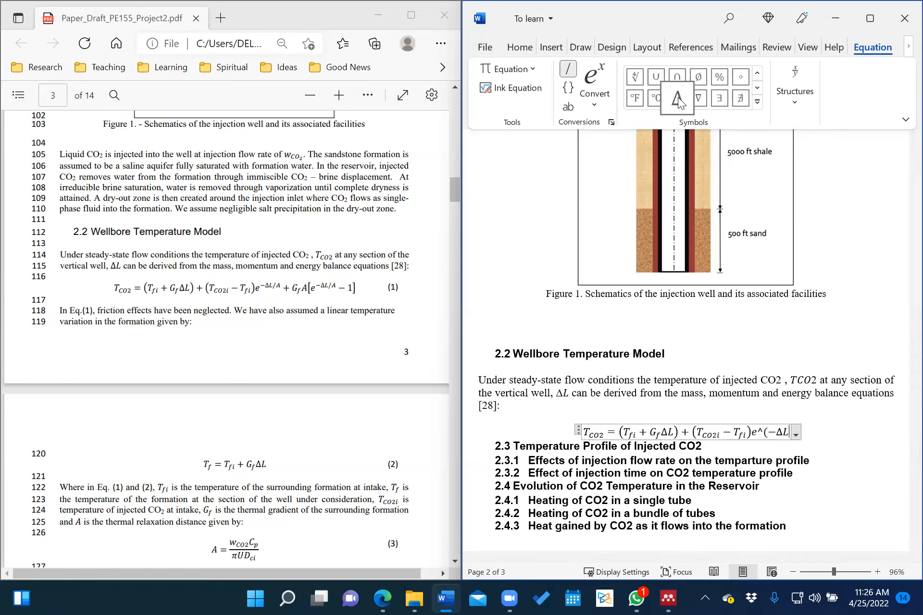
pyautogui.write('/')
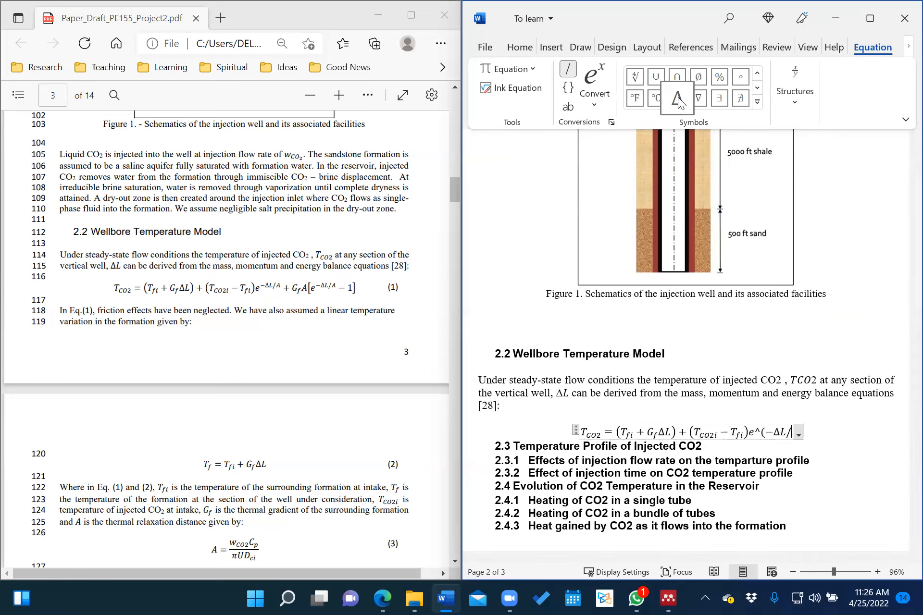
pyautogui.write('A)')
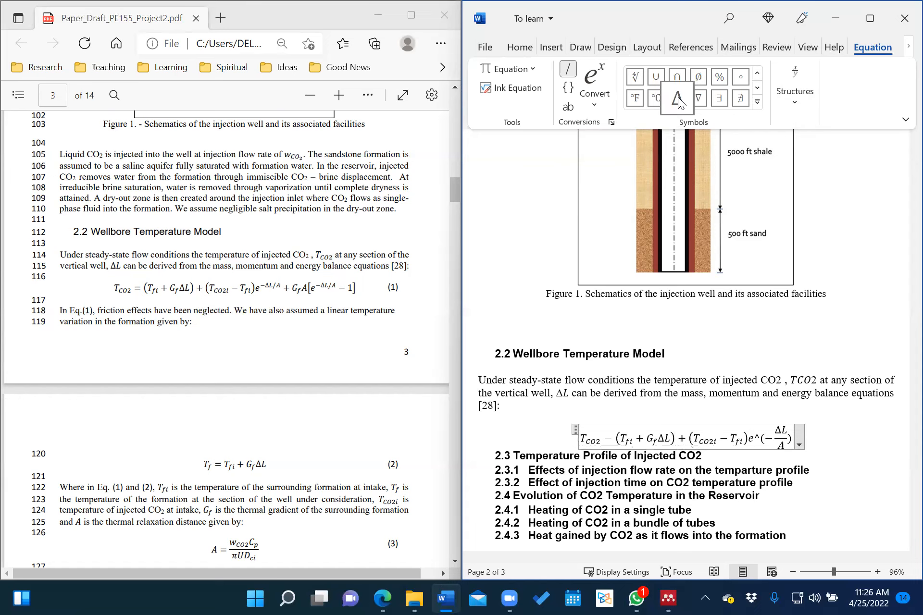
pyautogui.press('space')
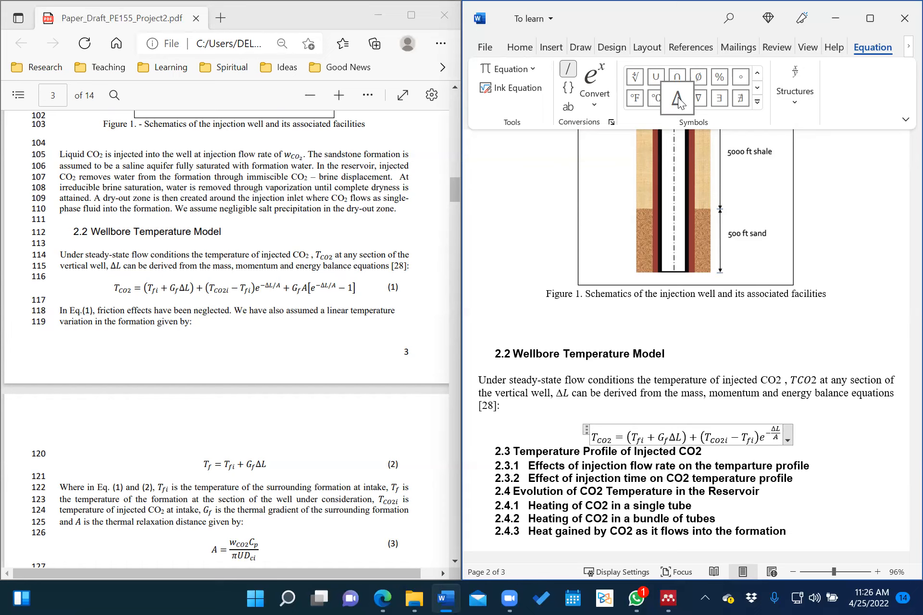
pyautogui.press('space')
pyautogui.press('space')
pyautogui.press('space')
pyautogui.press('space')
pyautogui.press('space')
pyautogui.press('space')
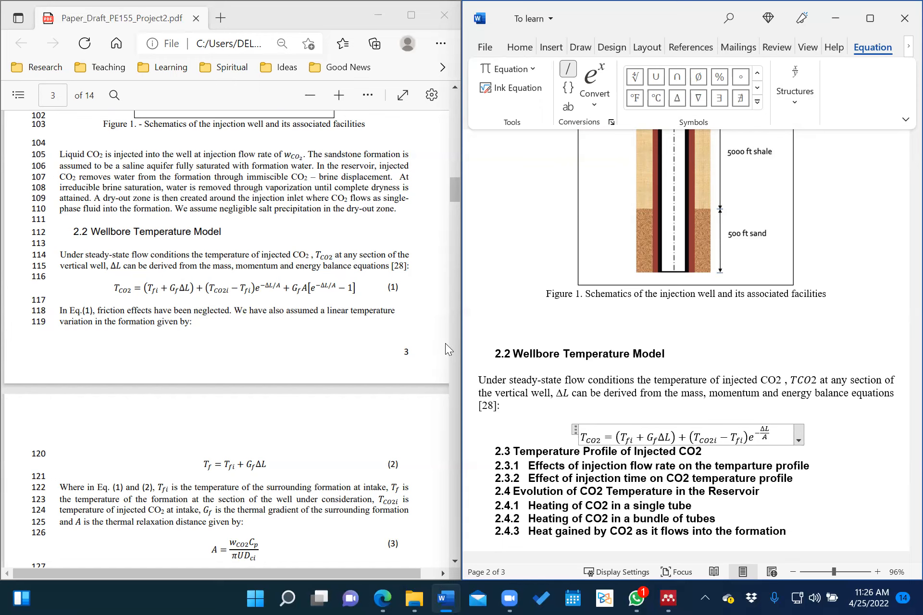
# Number the equation (1) using #(1) and add two blank lines below it.
pyautogui.write('#')
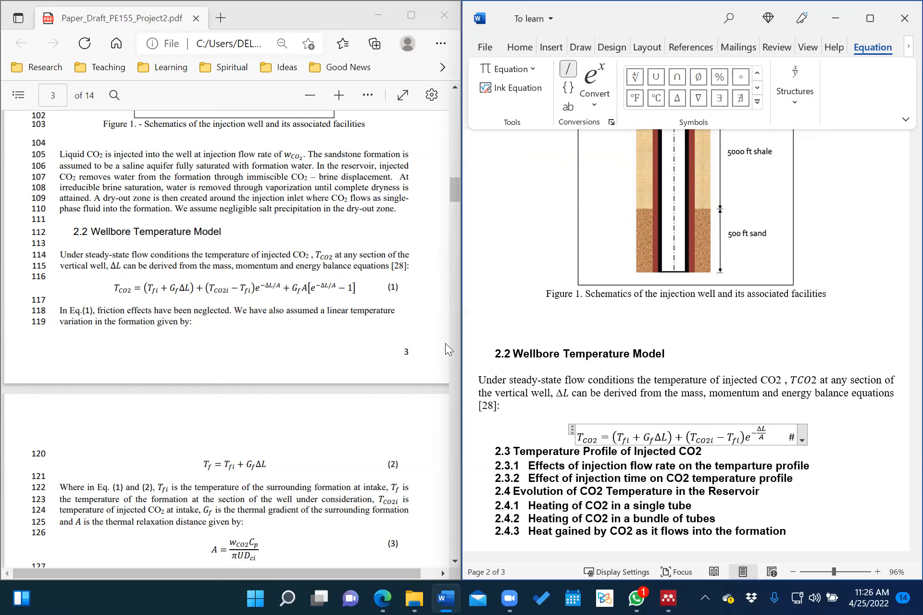
pyautogui.write('(')
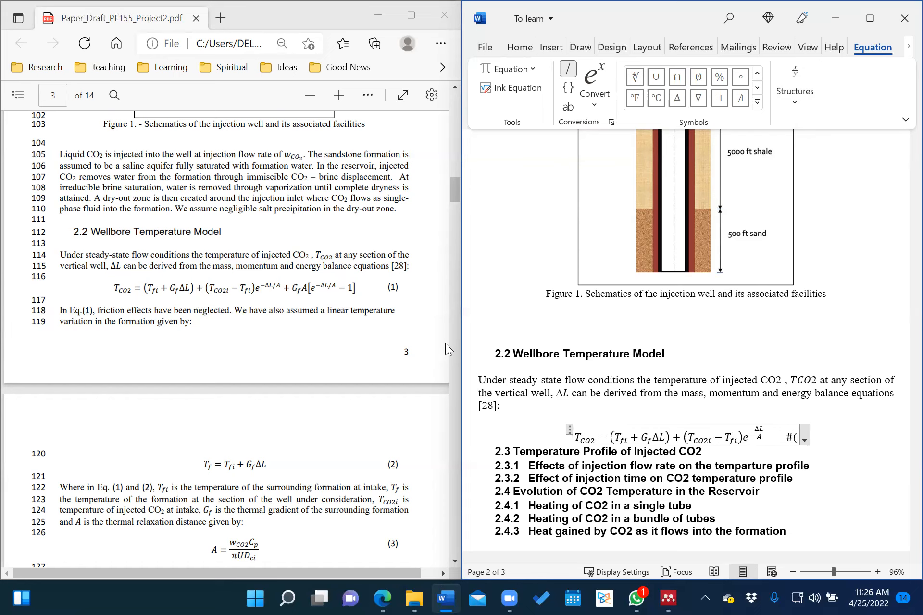
pyautogui.write('1)')
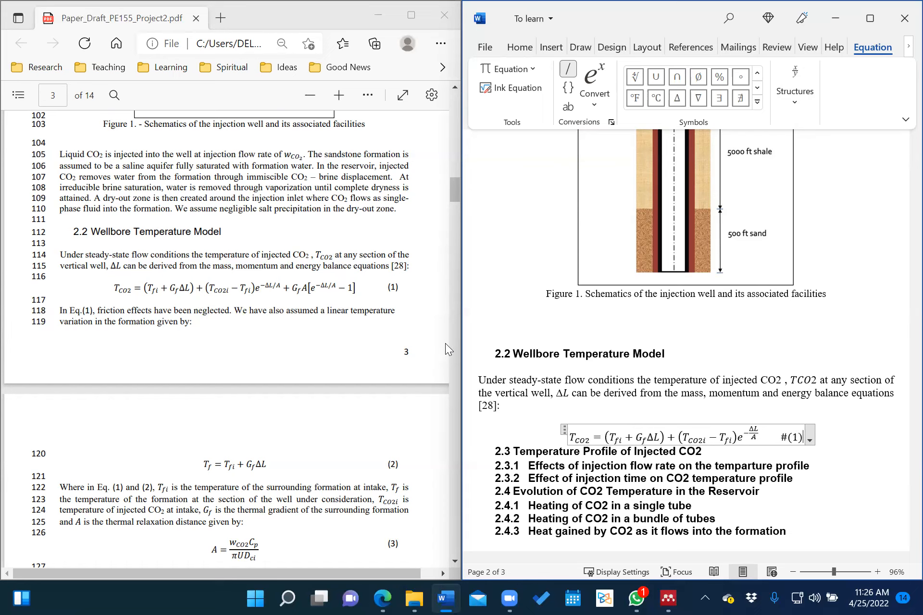
pyautogui.press('Return')
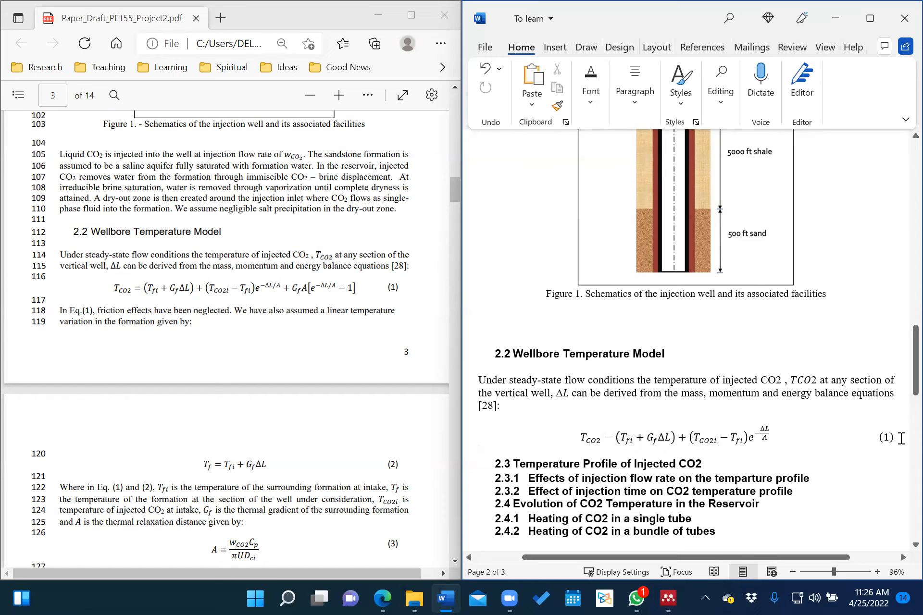
pyautogui.press('Return')
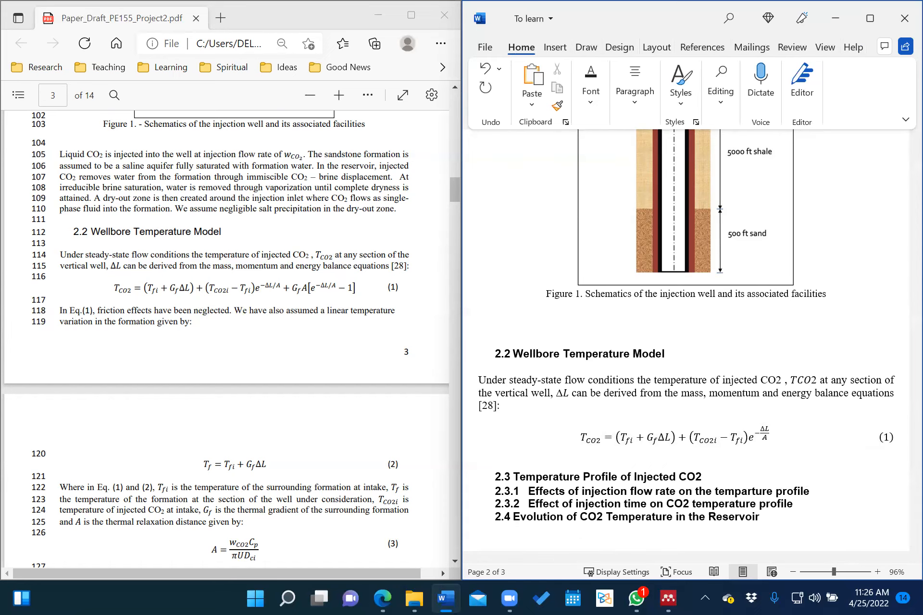
pyautogui.press('Return')
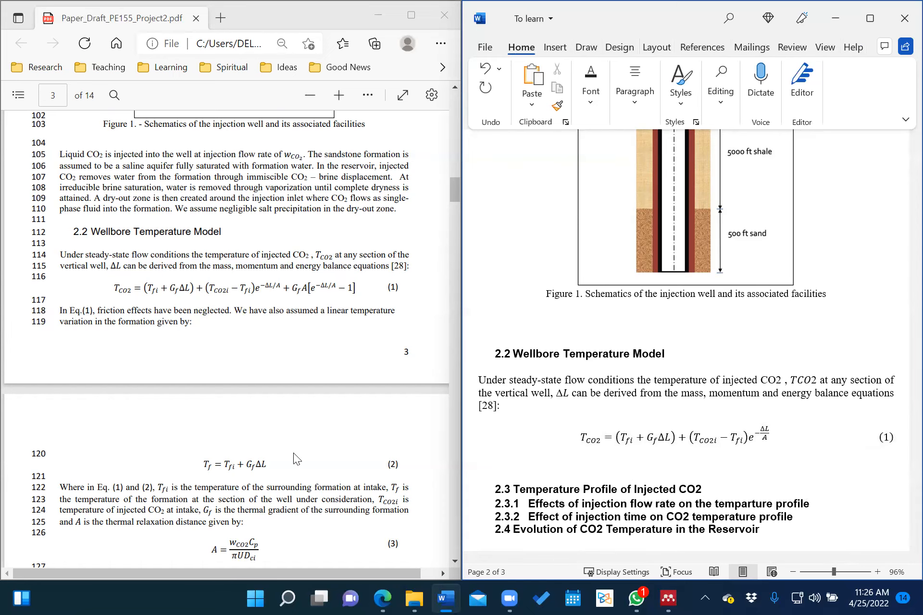
pyautogui.scroll(-2, 293, 453)
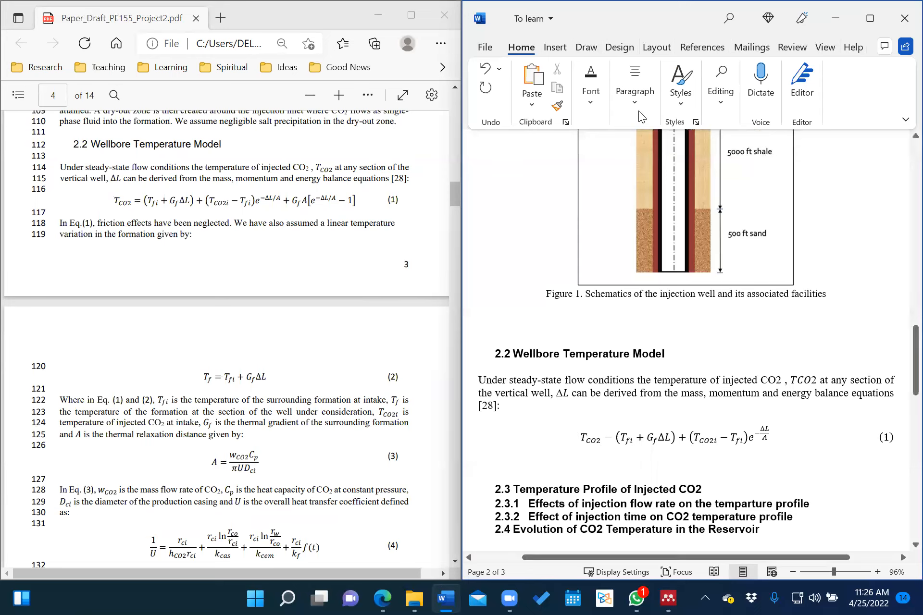
# Insert a second equation T_f = T_fi + G_fΔL and number it (2).
pyautogui.click(556, 47)
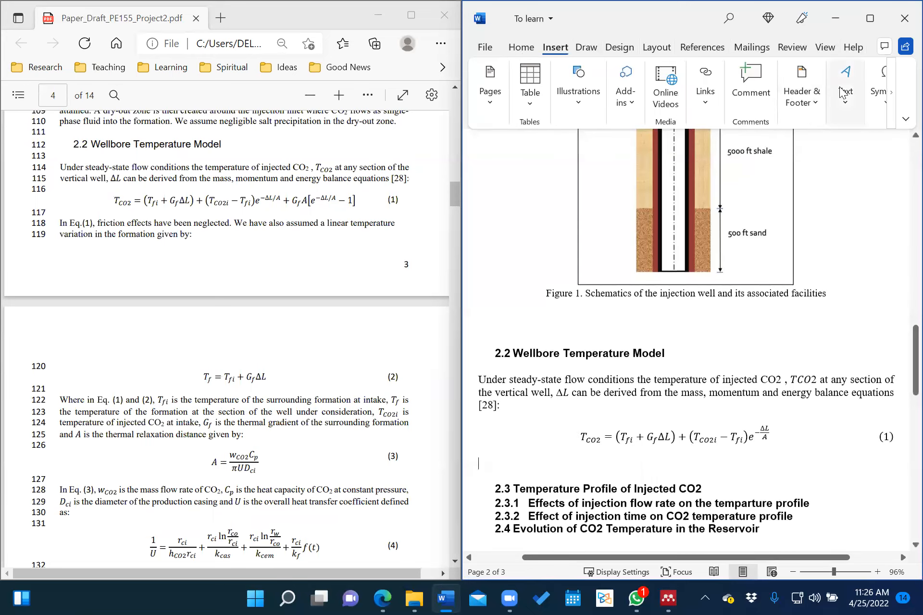
pyautogui.click(882, 91)
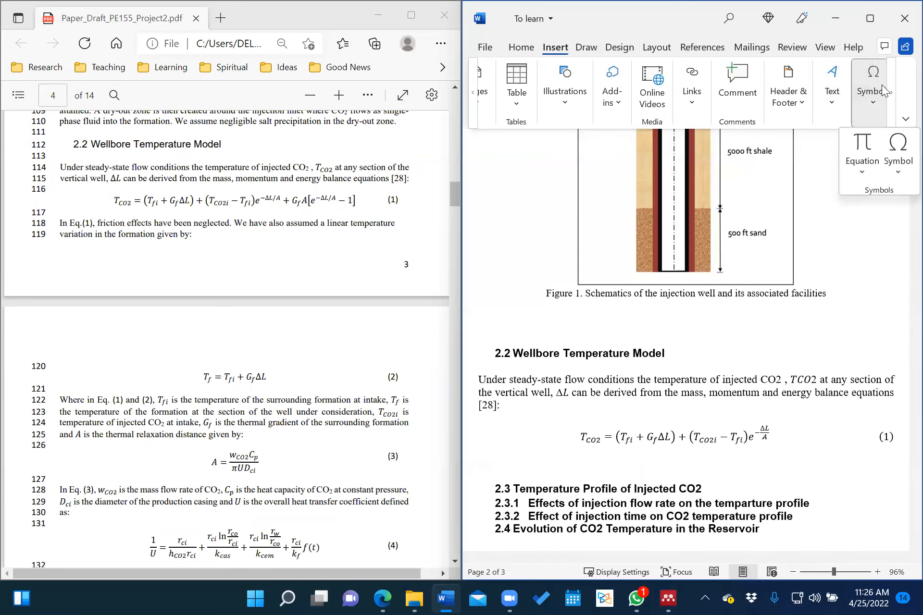
pyautogui.click(862, 154)
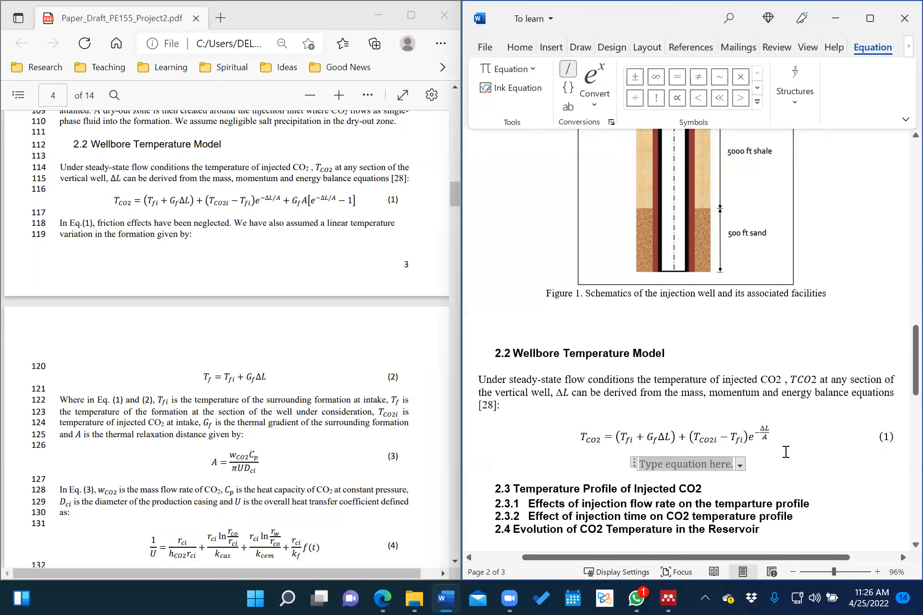
pyautogui.write('T')
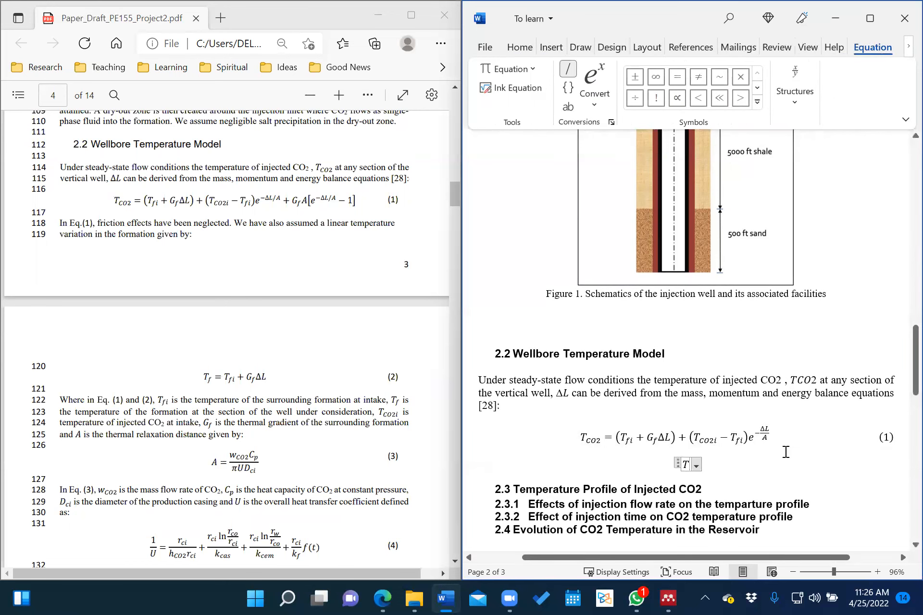
pyautogui.write('_f ')
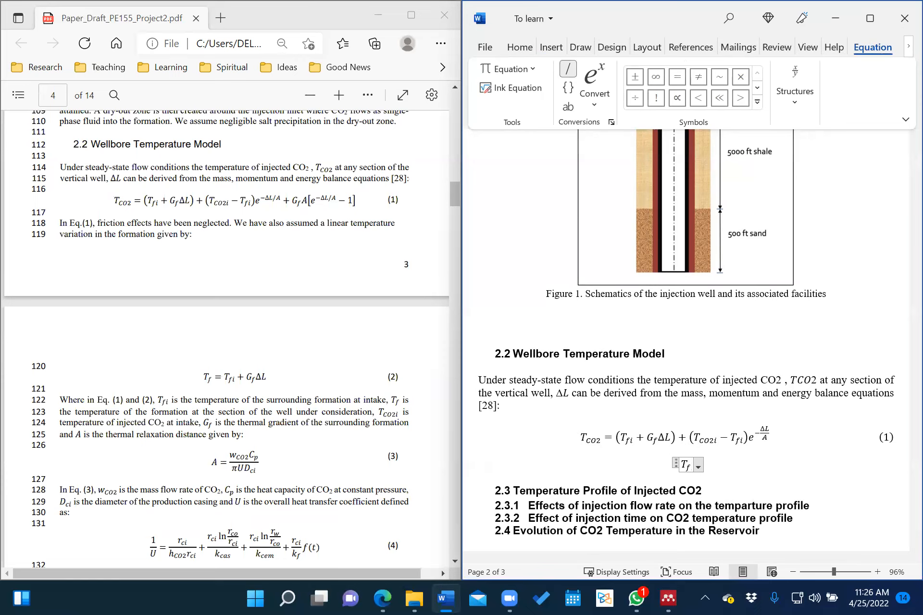
pyautogui.write('= T_')
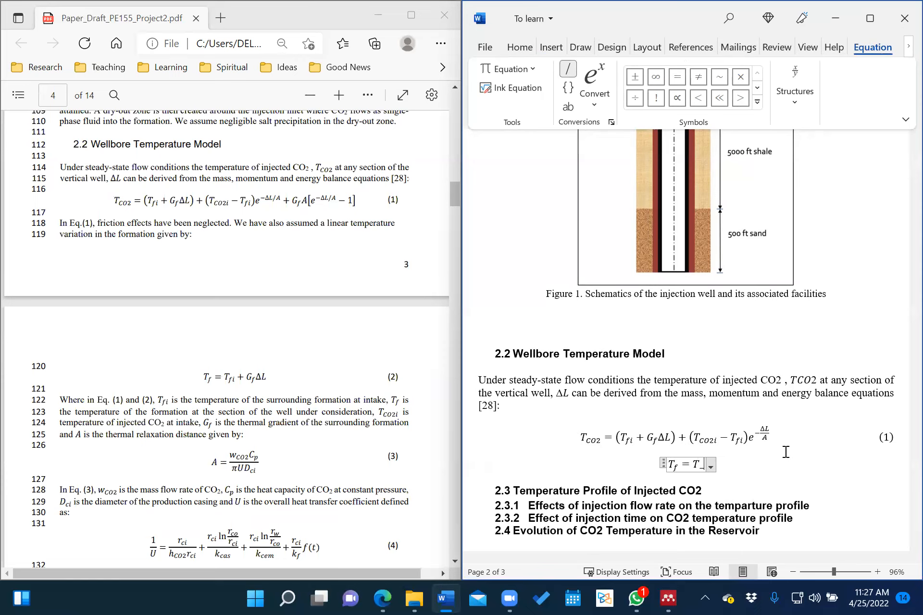
pyautogui.write('fi + ')
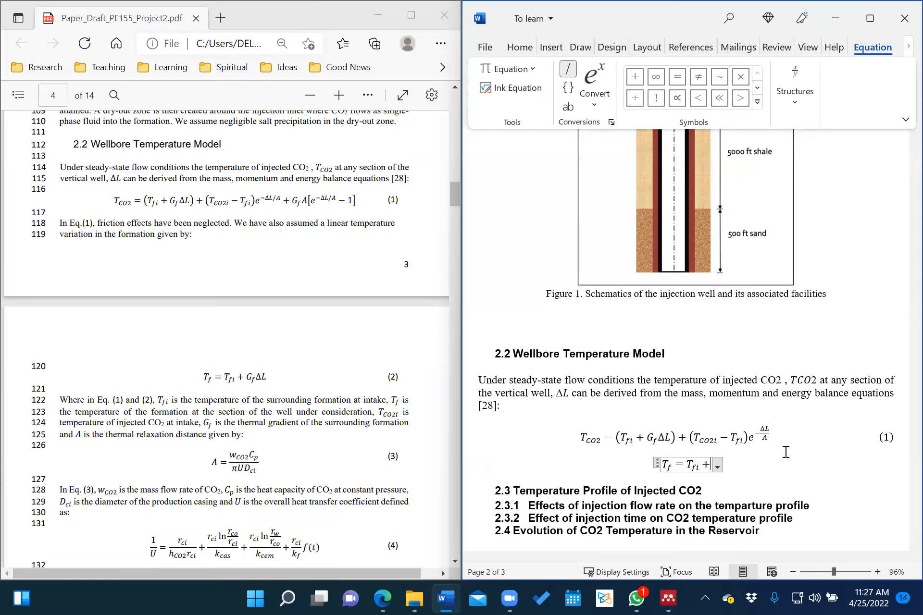
pyautogui.write('G_f')
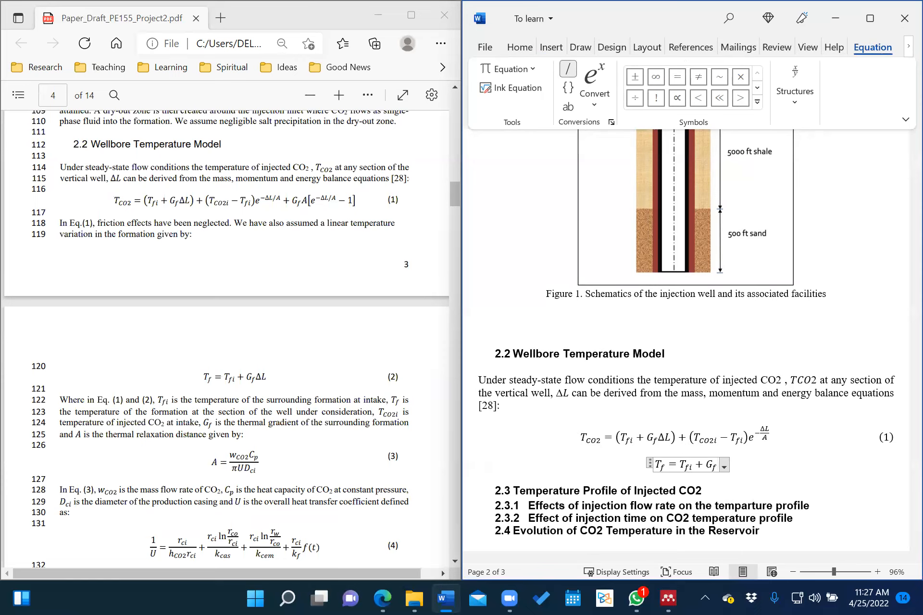
pyautogui.click(757, 99)
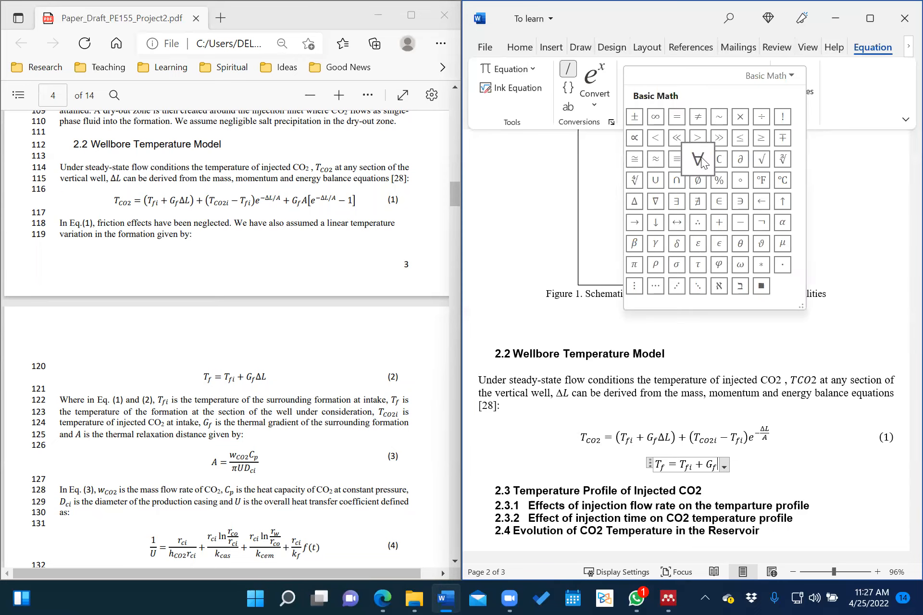
pyautogui.click(634, 205)
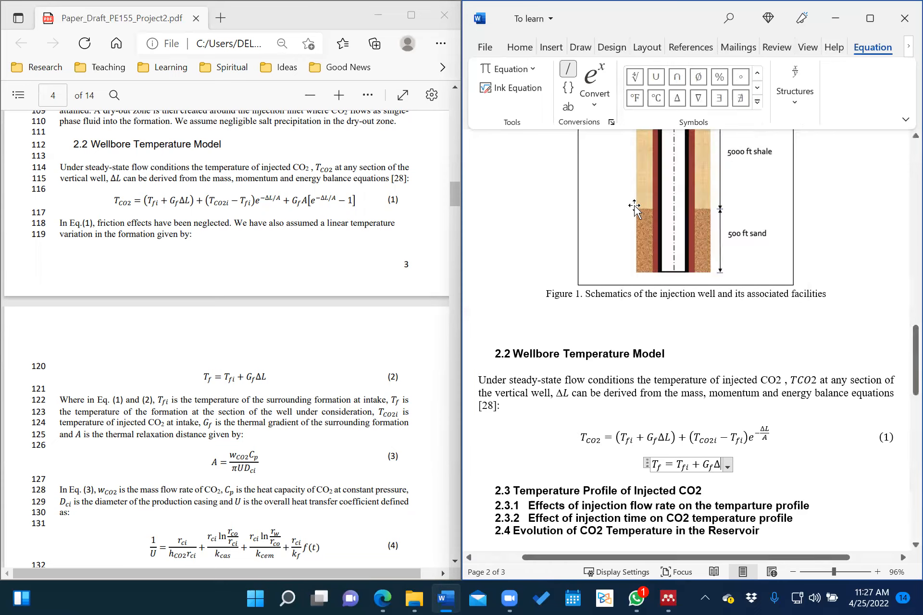
pyautogui.write('L')
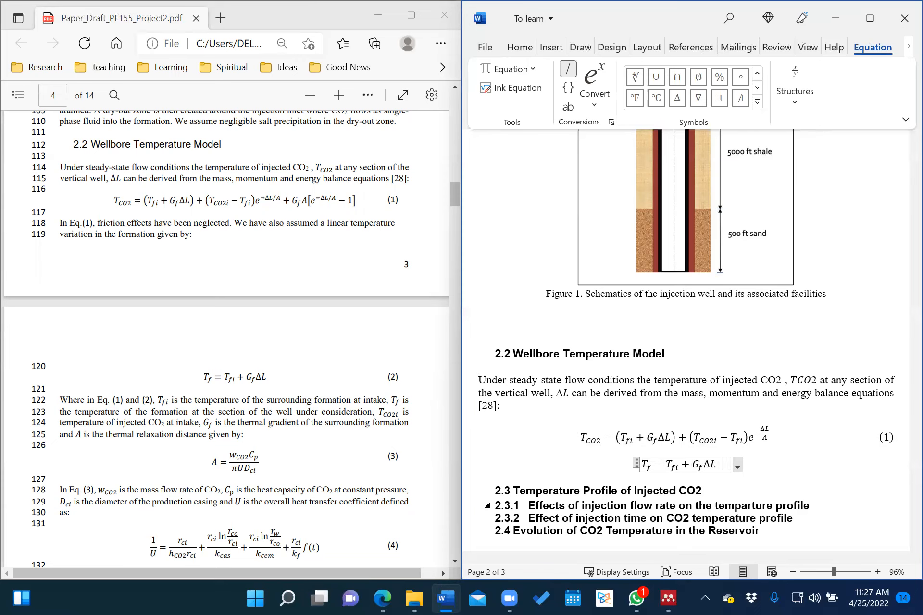
pyautogui.write('#')
pyautogui.write('(2')
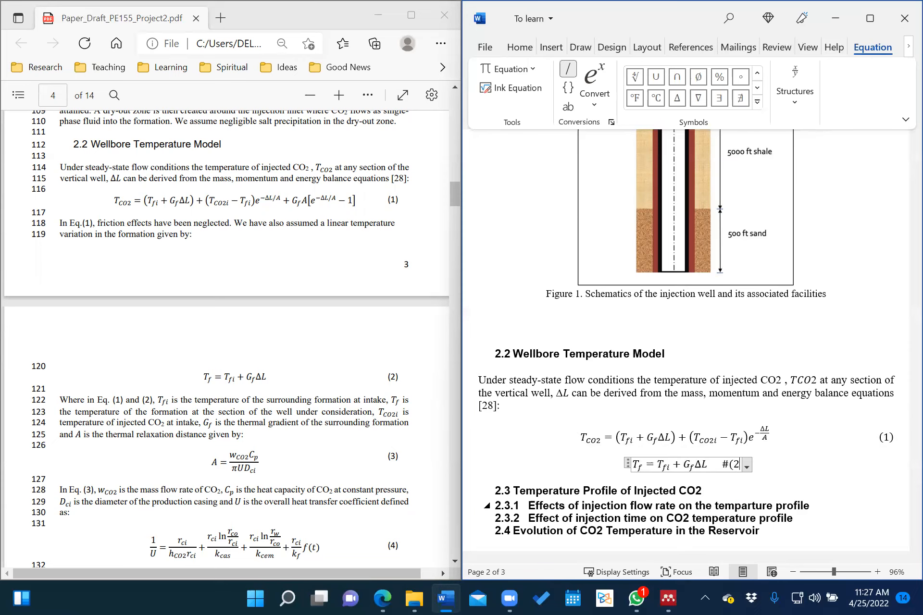
pyautogui.write(')')
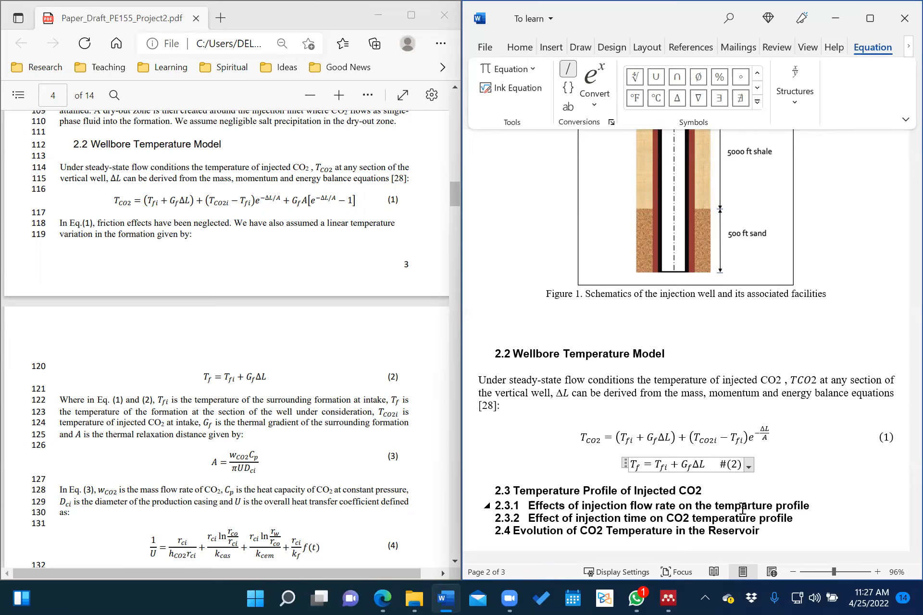
pyautogui.press('Return')
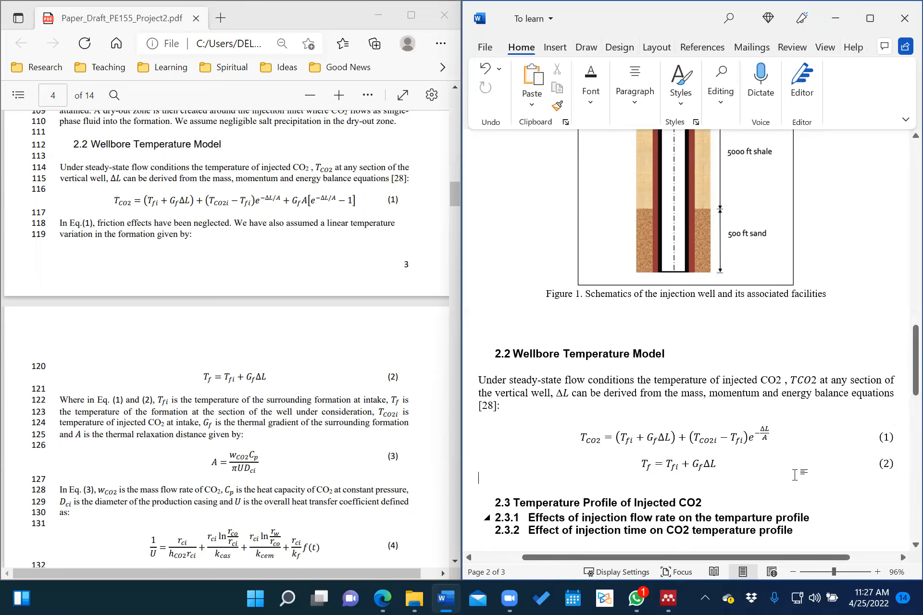
# Add spacing between equations (1) and (2) and an empty line after (2).
pyautogui.click(895, 446)
pyautogui.press('Return')
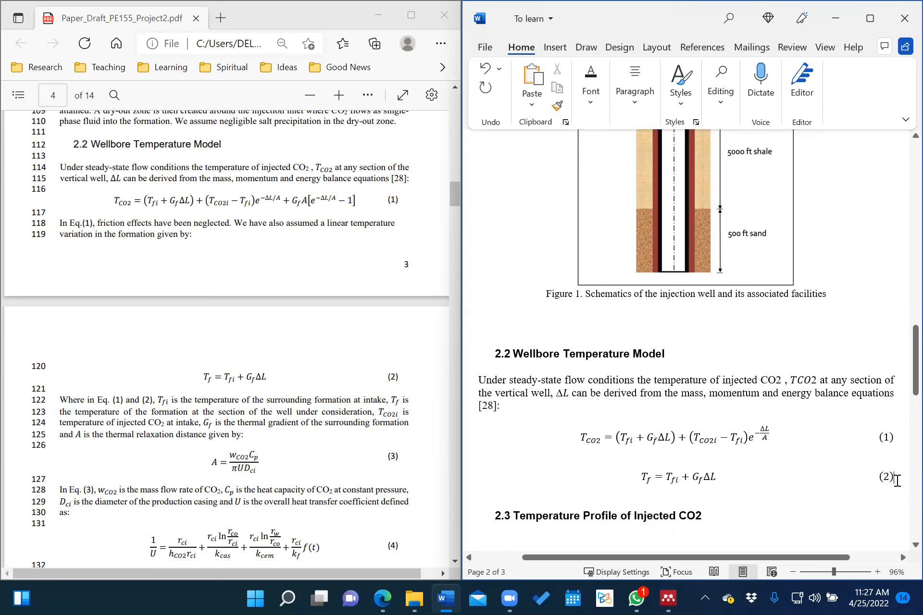
pyautogui.press('Return')
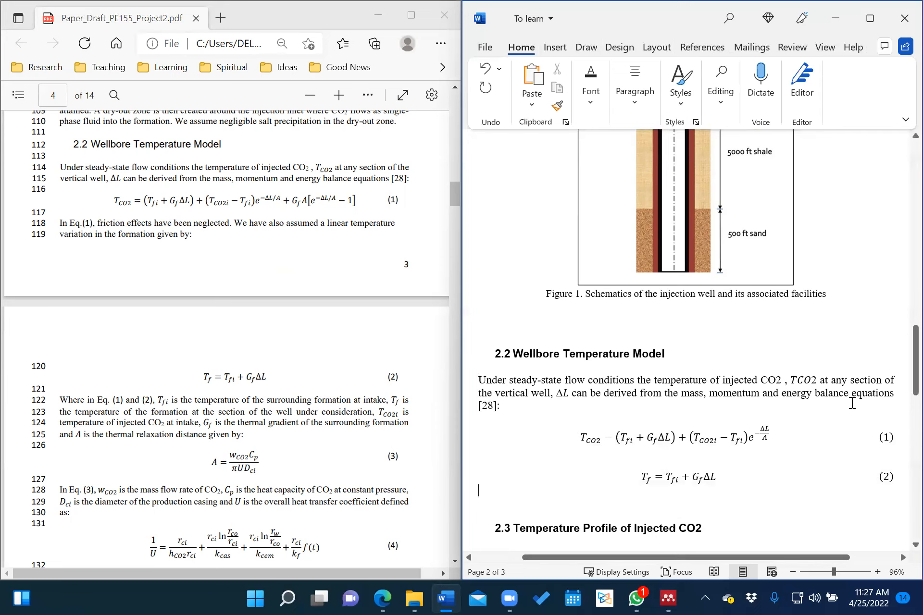
# Add two blank unnumbered lines under the 2.3 heading, above 2.3.1.
pyautogui.scroll(-3, 786, 416)
pyautogui.scroll(1, 787, 416)
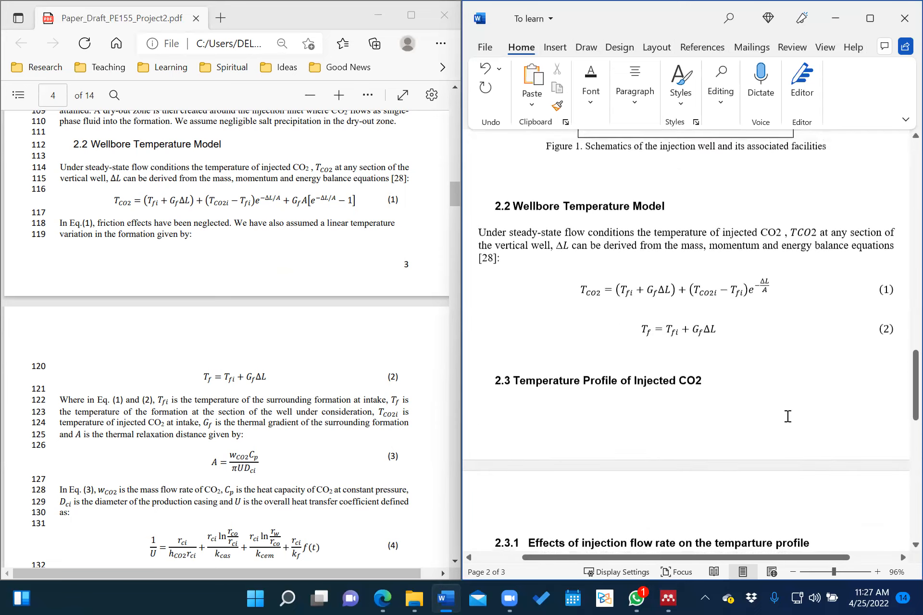
pyautogui.scroll(-3, 337, 401)
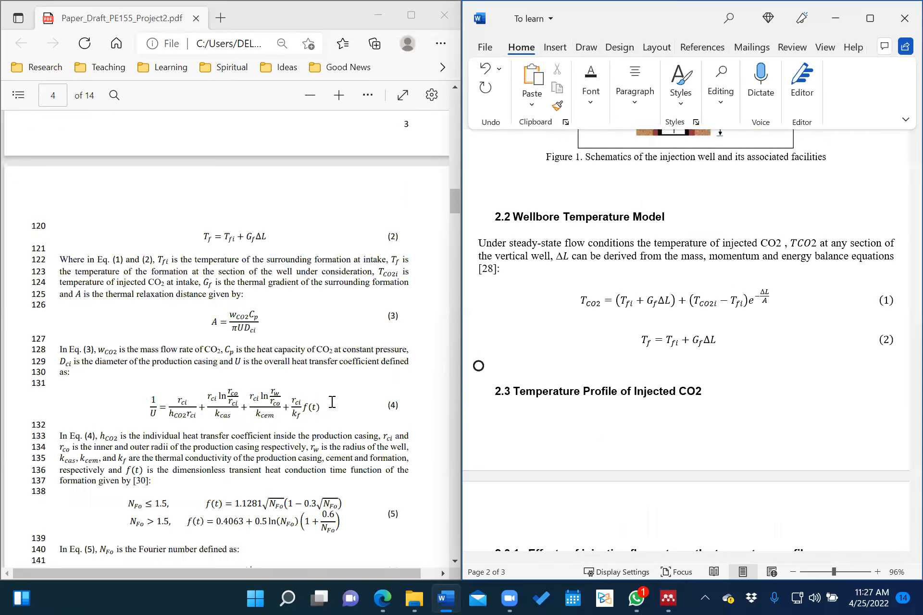
pyautogui.scroll(-3, 332, 401)
pyautogui.scroll(-14, 331, 402)
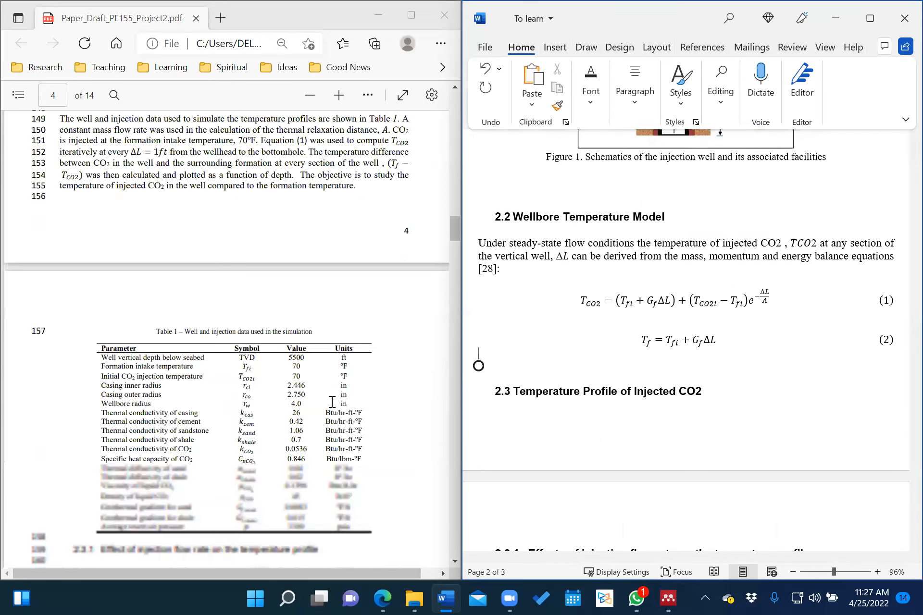
pyautogui.scroll(-1, 331, 402)
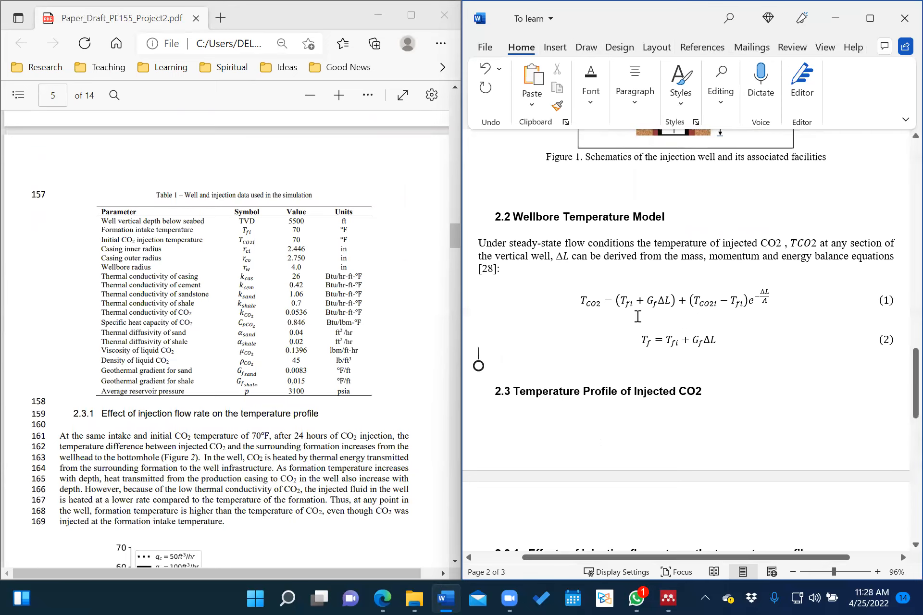
pyautogui.scroll(-2, 639, 346)
pyautogui.scroll(-2, 638, 316)
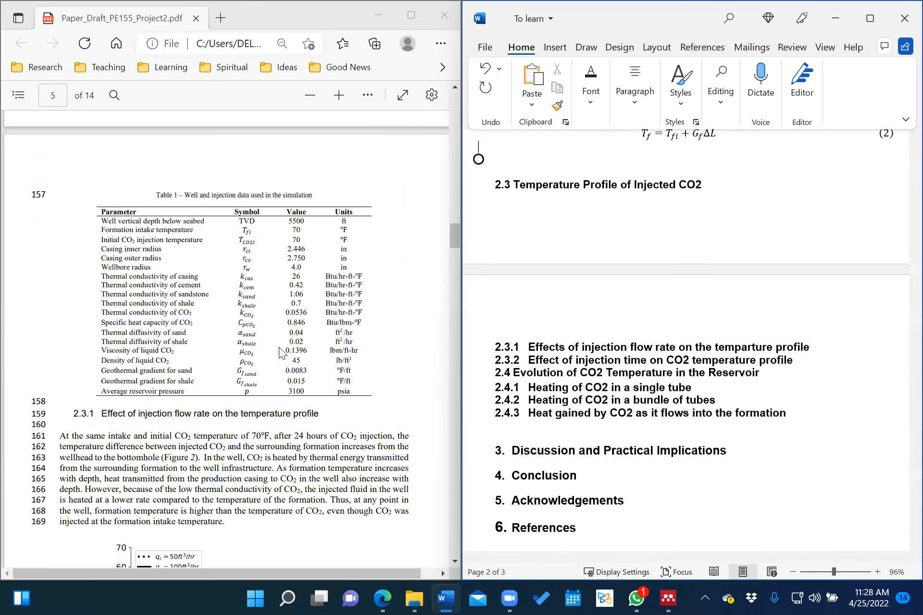
pyautogui.scroll(5, 280, 354)
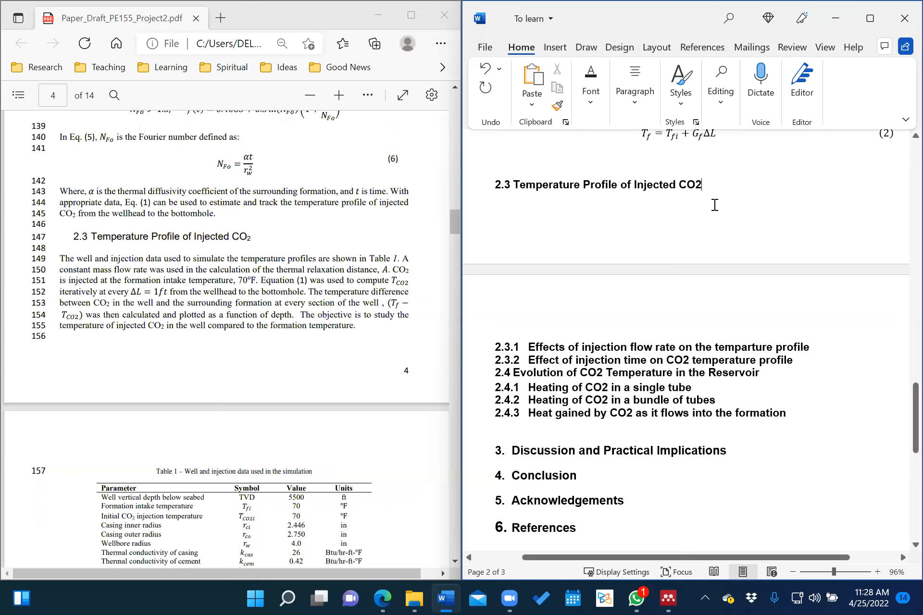
pyautogui.press('Return')
pyautogui.press('BackSpace')
pyautogui.press('Return')
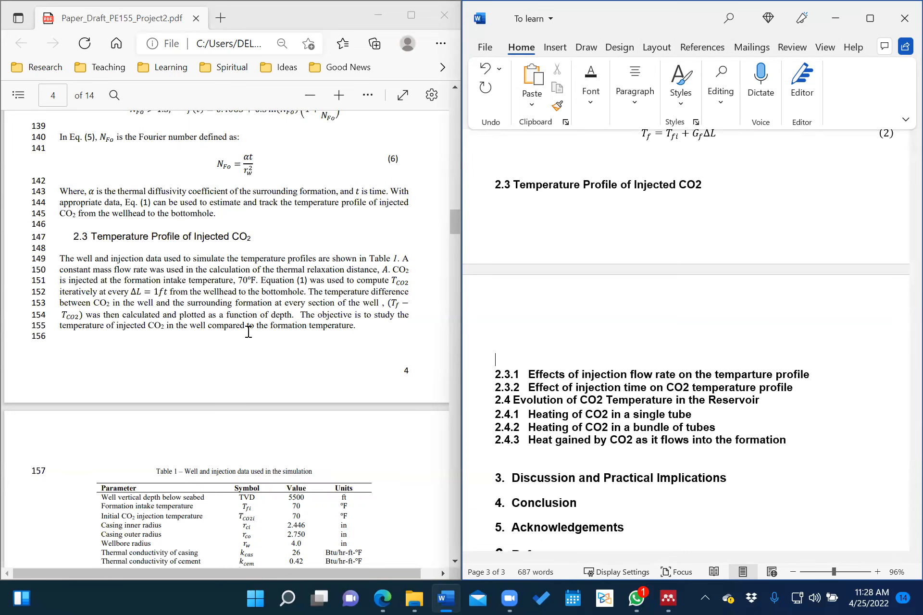
pyautogui.scroll(-3, 247, 329)
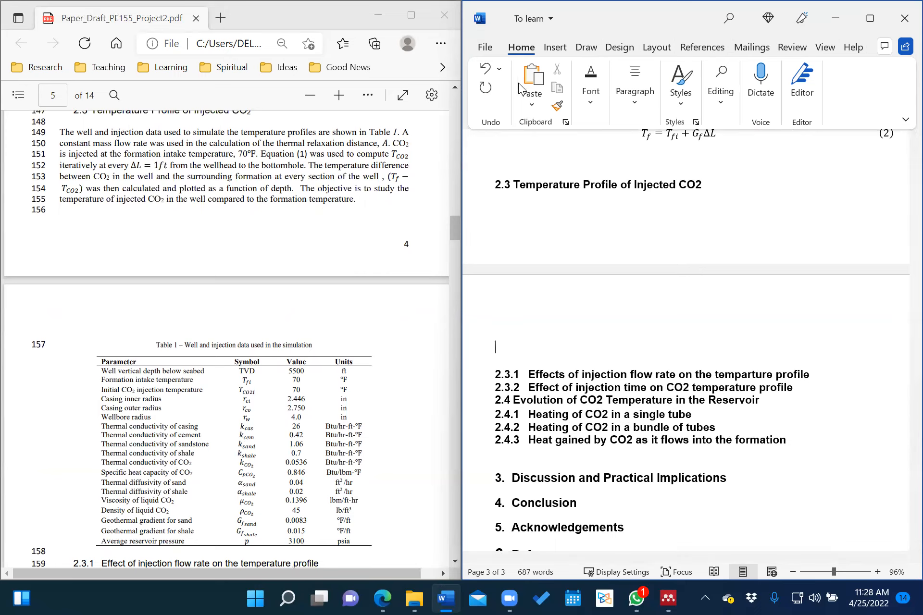
pyautogui.scroll(-1, 521, 86)
# Insert a 4-column, 5-row table with the header row Parameter, Symbol, Value, Units.
pyautogui.click(534, 91)
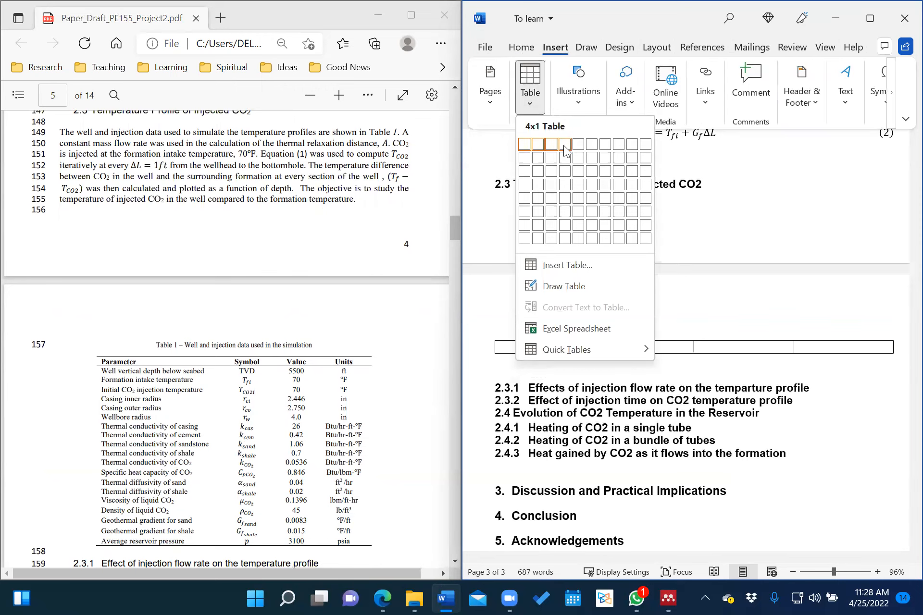
pyautogui.click(566, 197)
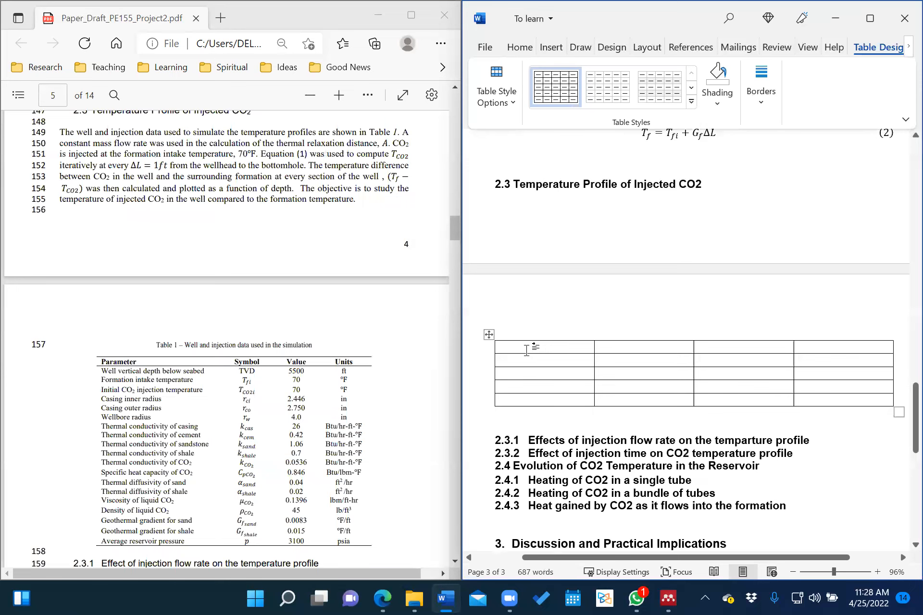
pyautogui.write('Param')
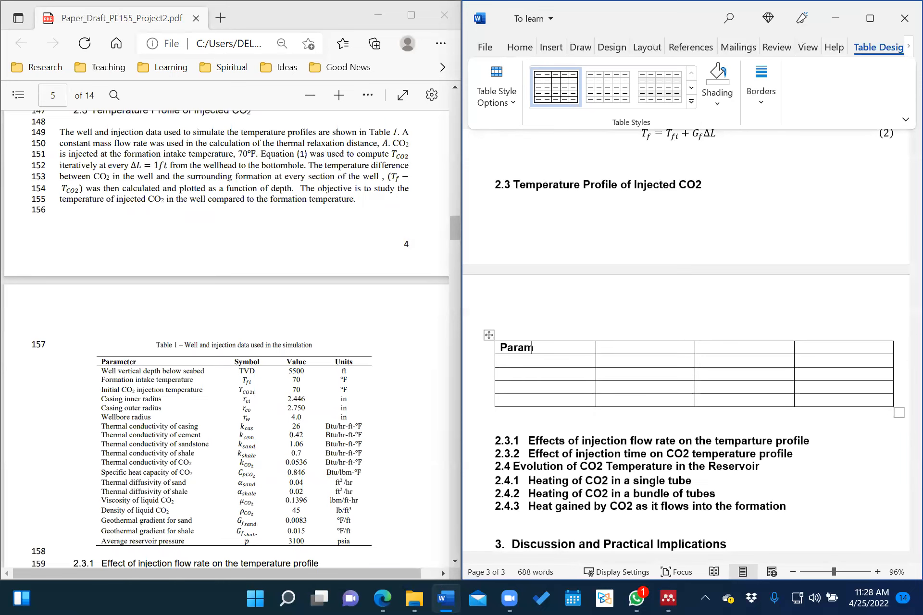
pyautogui.write('eter')
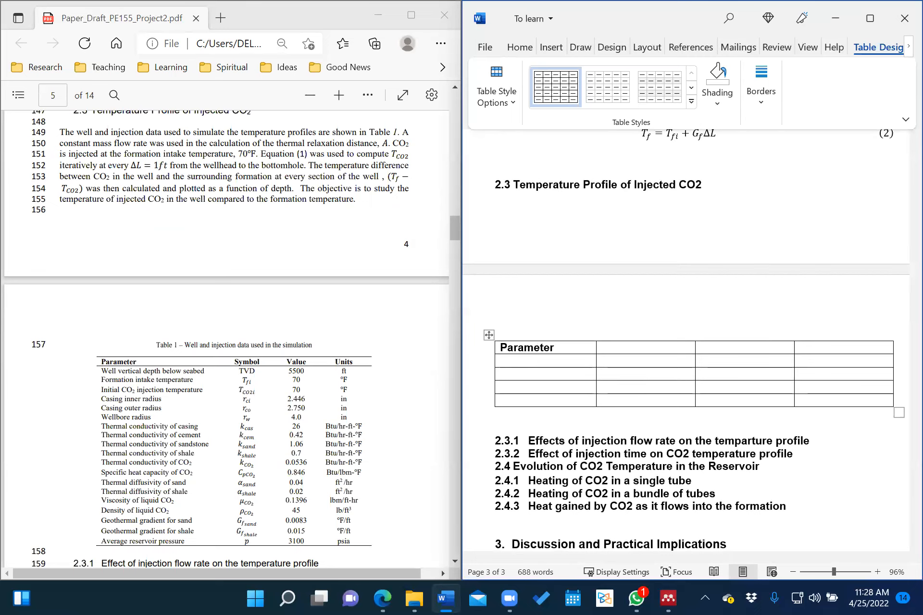
pyautogui.click(633, 348)
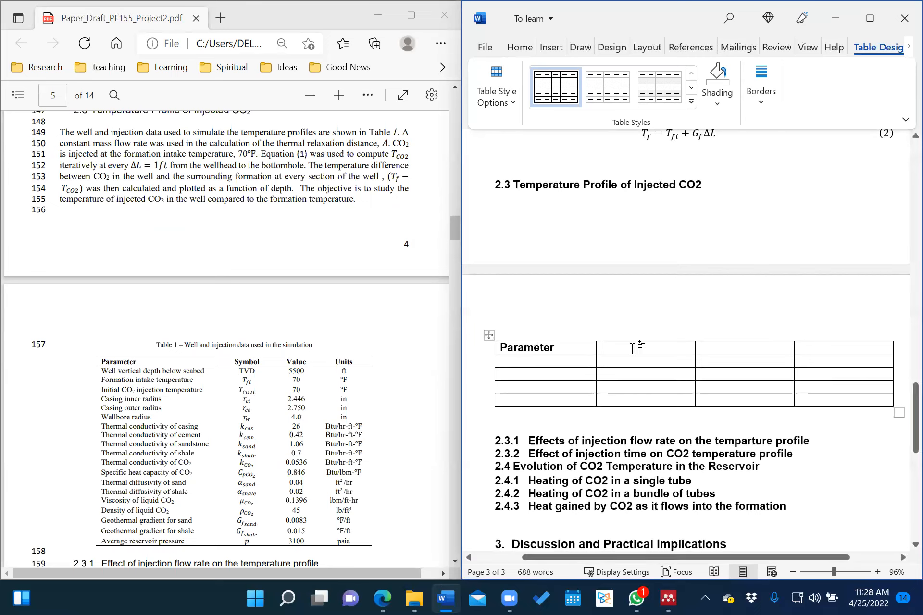
pyautogui.write('Symbol\t')
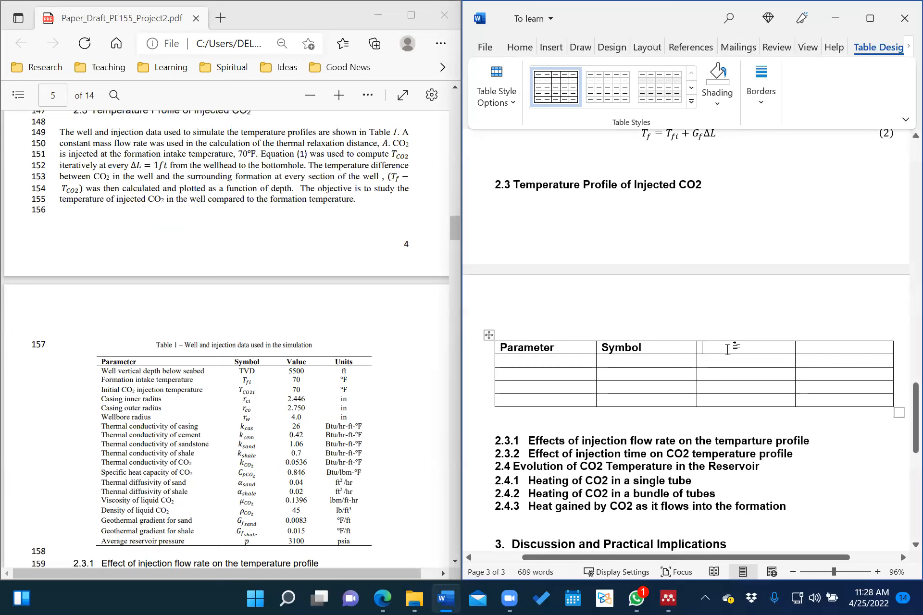
pyautogui.write('Value\t')
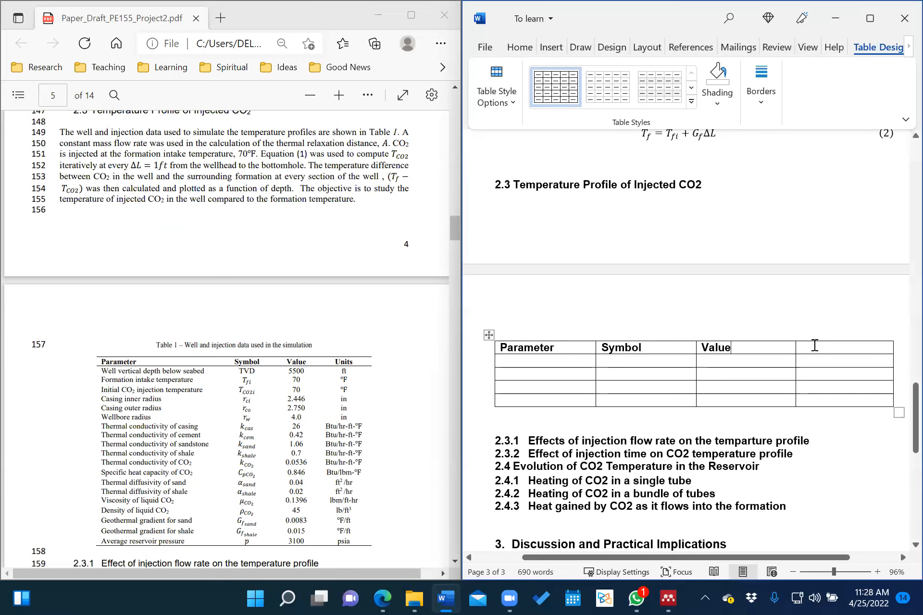
pyautogui.write('Units')
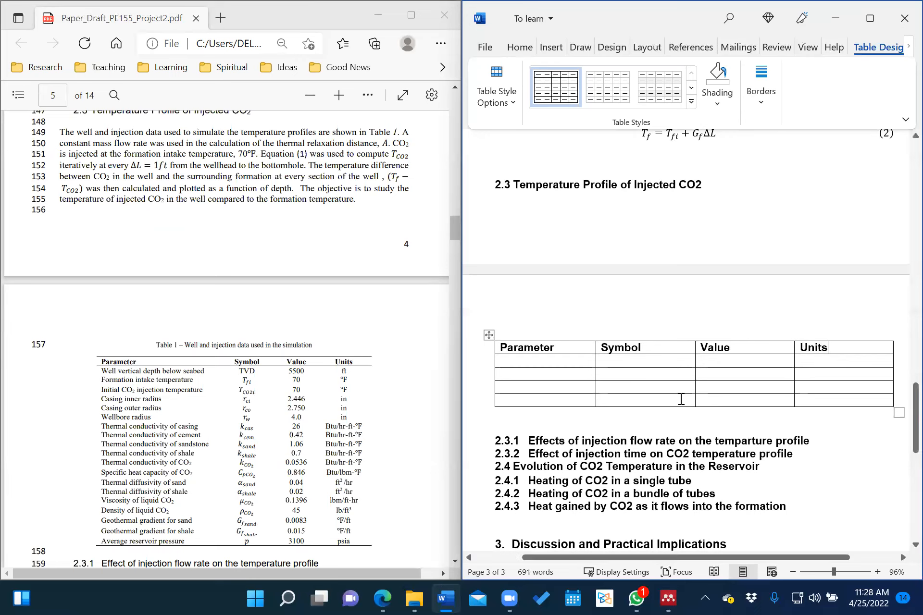
pyautogui.click(553, 361)
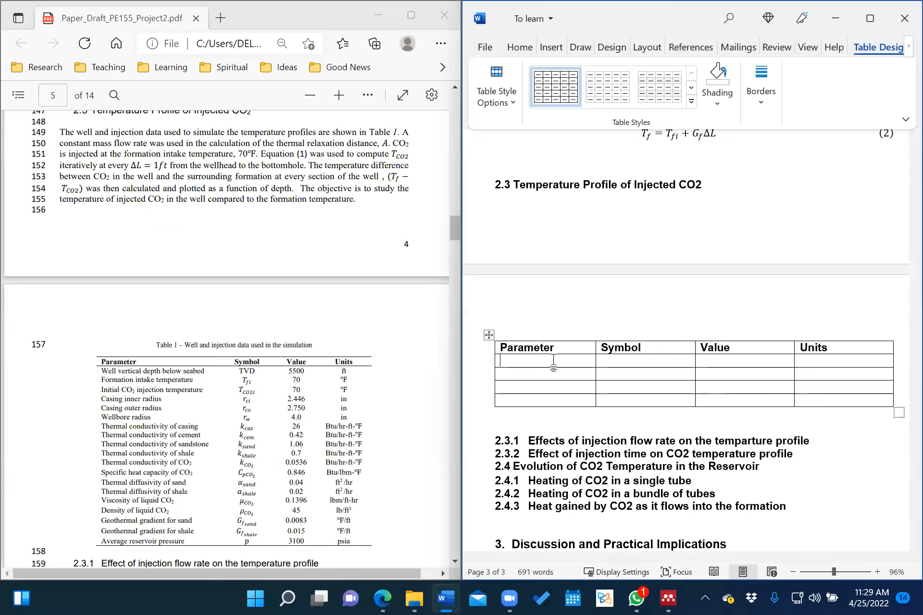
# Set the first body cell's font to 10-point Times New Roman with bold turned off.
pyautogui.write('We')
pyautogui.press('BackSpace')
pyautogui.press('BackSpace')
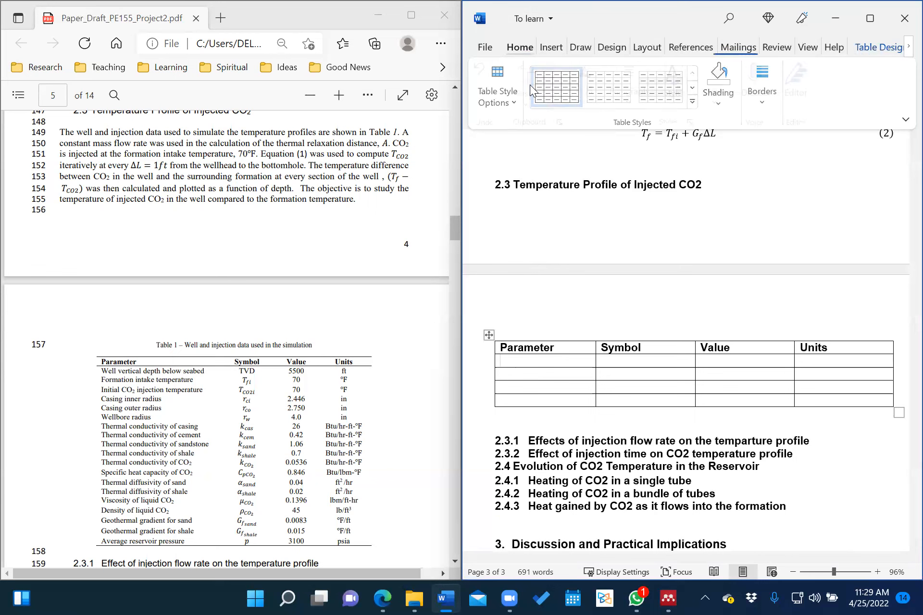
pyautogui.click(519, 47)
pyautogui.click(588, 101)
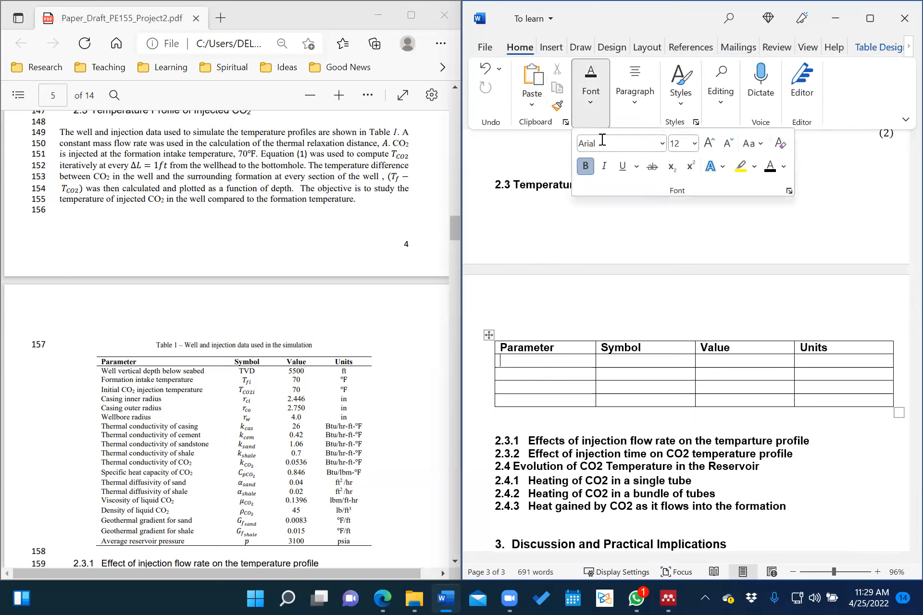
pyautogui.click(662, 143)
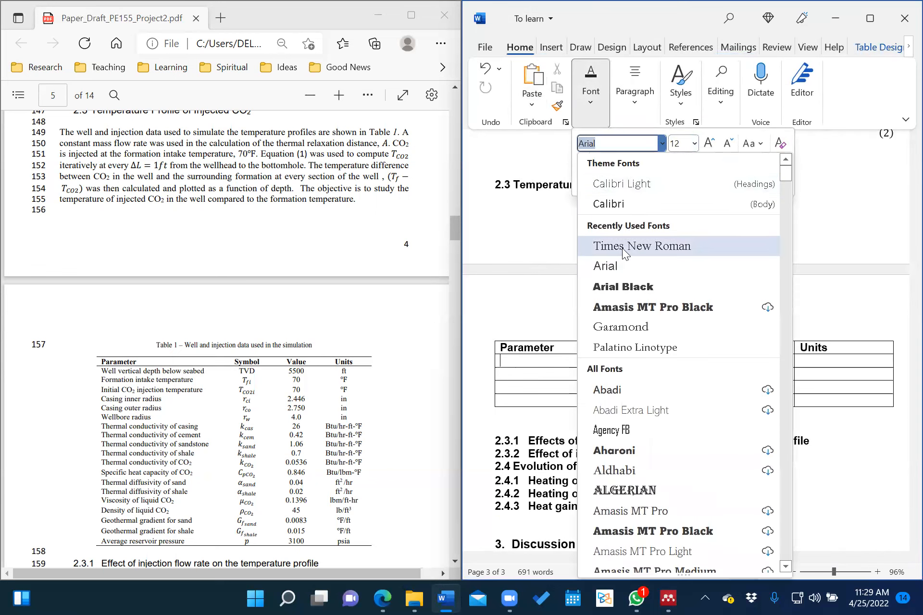
pyautogui.click(642, 246)
pyautogui.click(694, 144)
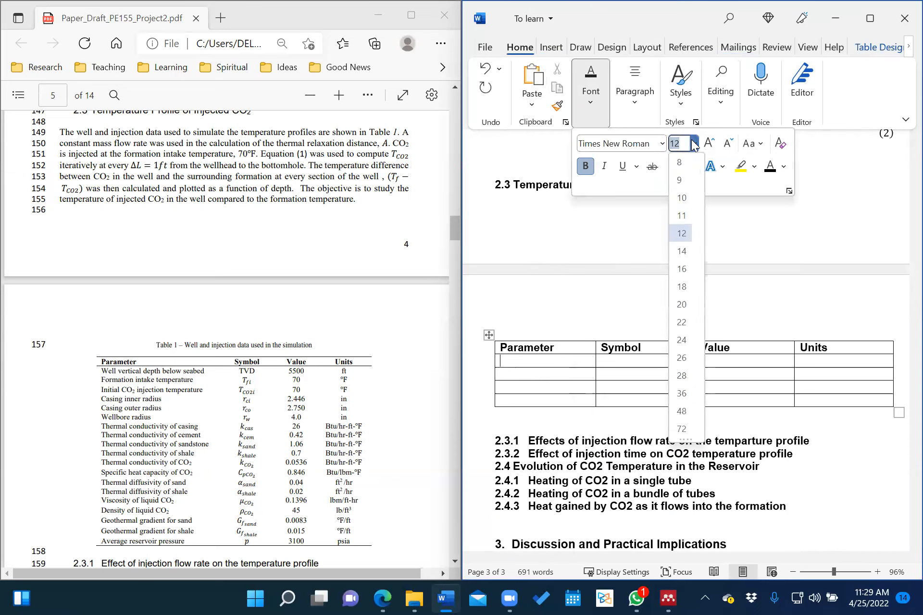
pyautogui.click(685, 199)
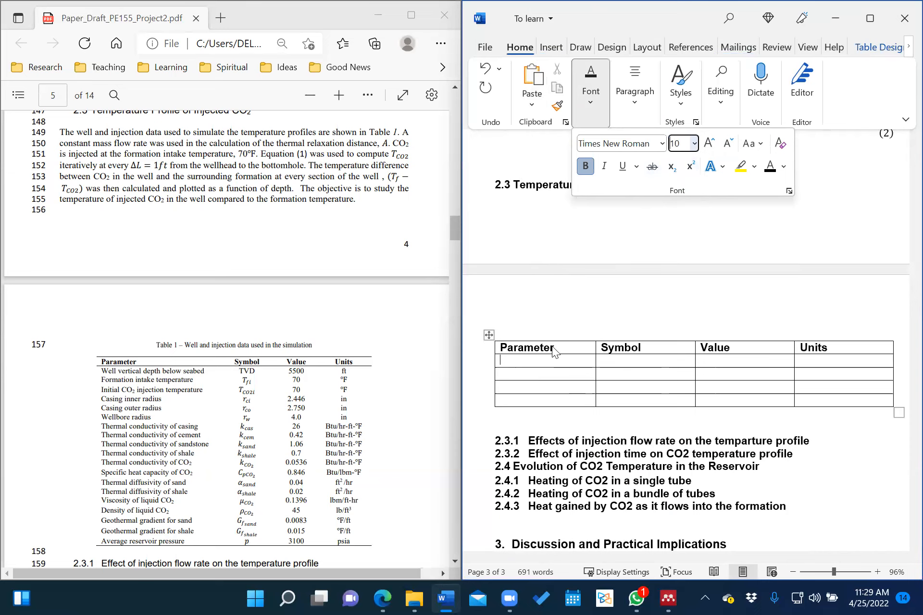
pyautogui.click(585, 166)
pyautogui.click(542, 360)
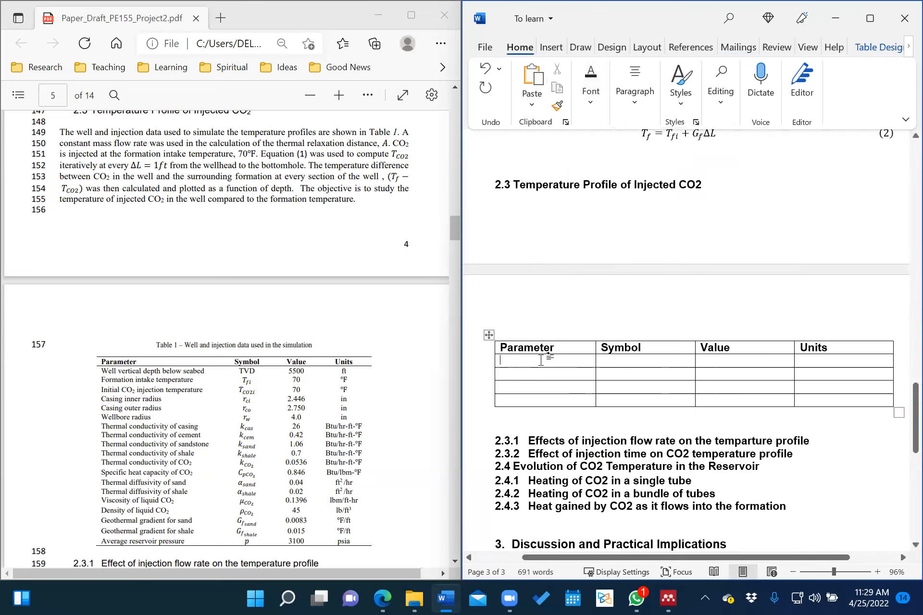
# Enter 'Well vertical depth below seabed' as the first data row's parameter.
pyautogui.write('Well vertical deph')
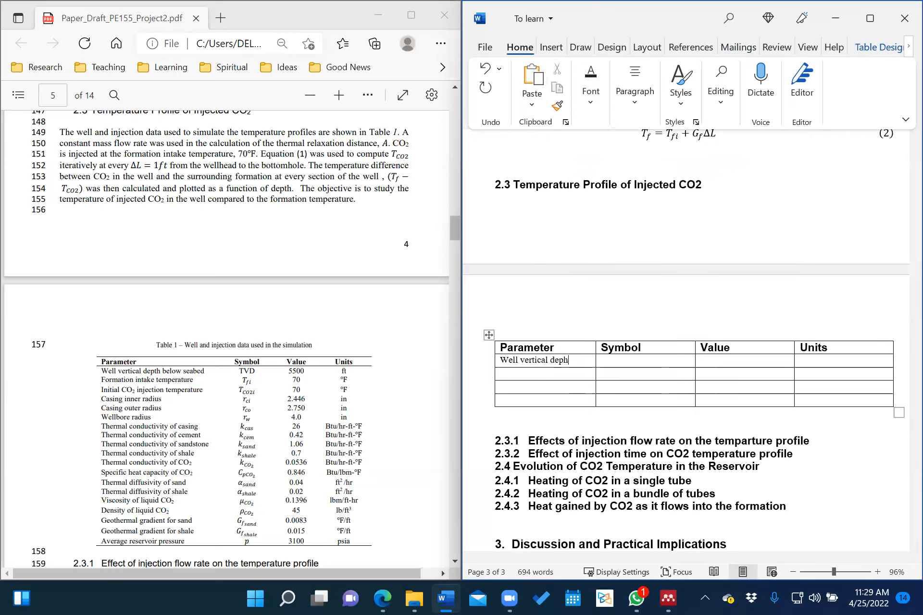
pyautogui.press('BackSpace')
pyautogui.write('th below ')
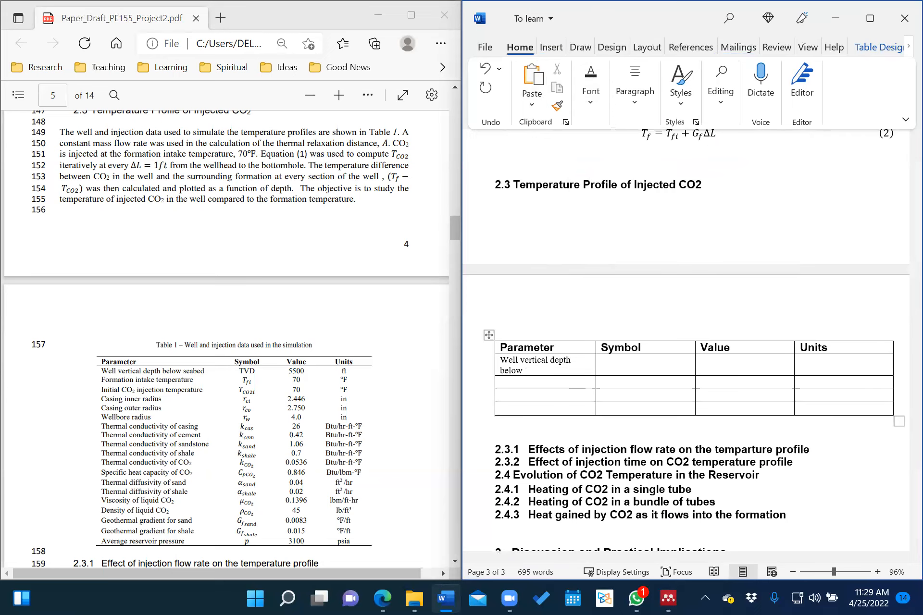
pyautogui.write('seabed')
pyautogui.click(633, 365)
# Insert TVD as an equation in the first data row's Symbol cell.
pyautogui.scroll(-1, 741, 63)
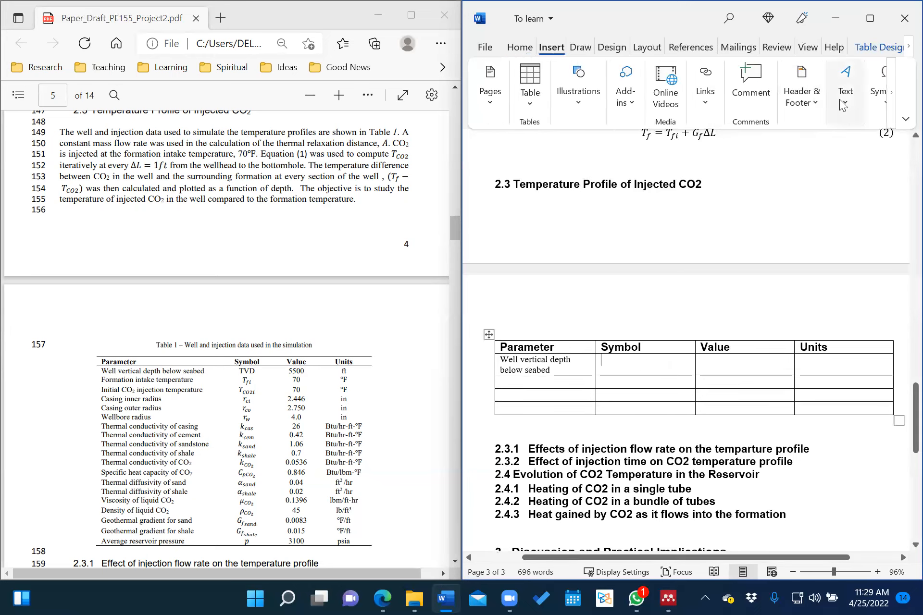
pyautogui.click(886, 92)
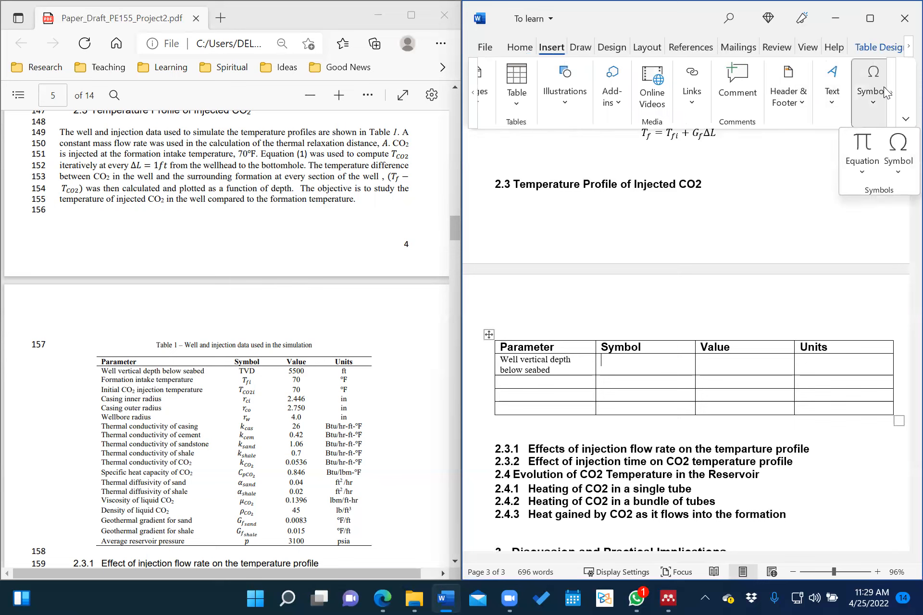
pyautogui.click(863, 144)
pyautogui.write('TVD')
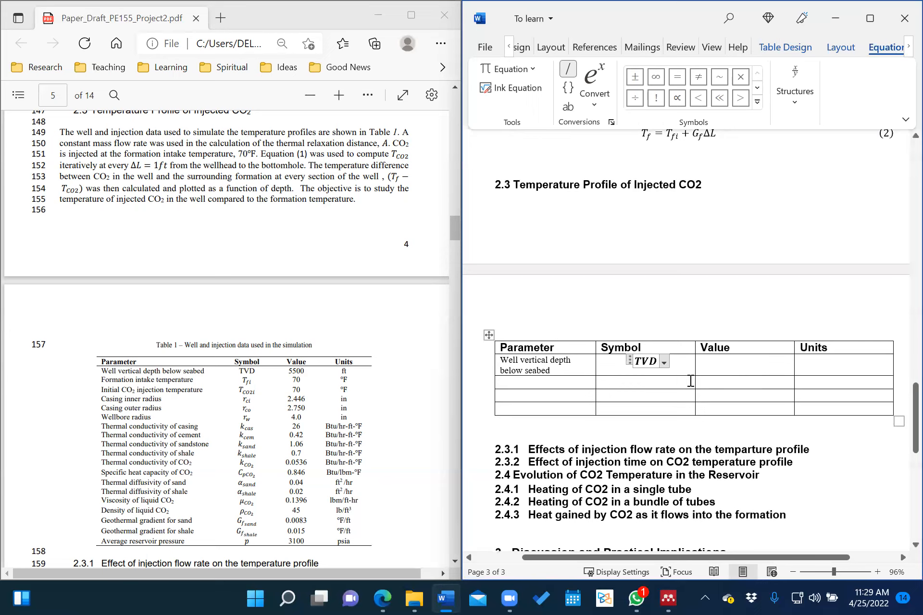
# Select all four body rows of the table.
pyautogui.moveTo(658, 361)
pyautogui.mouseDown()
pyautogui.moveTo(750, 379)
pyautogui.moveTo(797, 410)
pyautogui.moveTo(859, 411)
pyautogui.mouseUp()
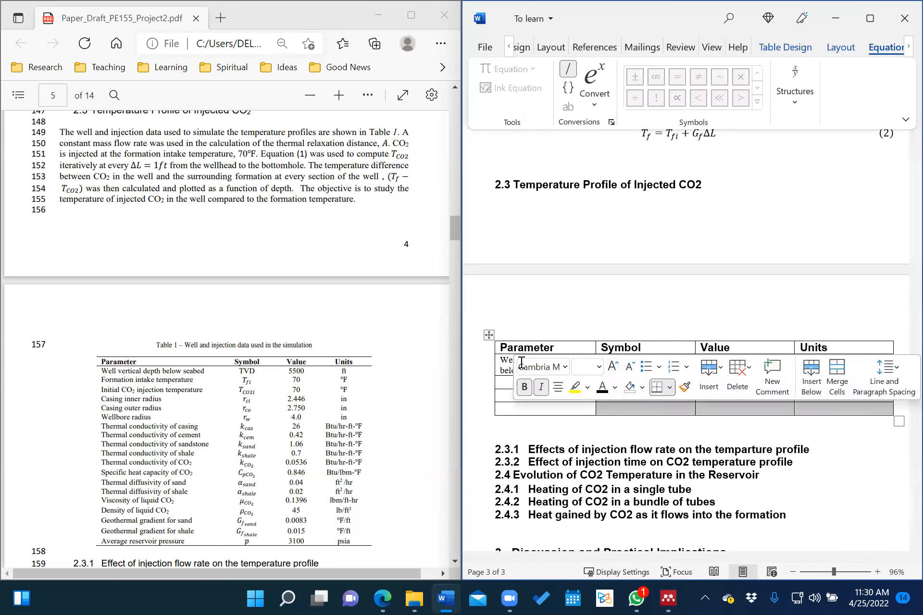
pyautogui.moveTo(502, 365); pyautogui.dragTo(885, 414)
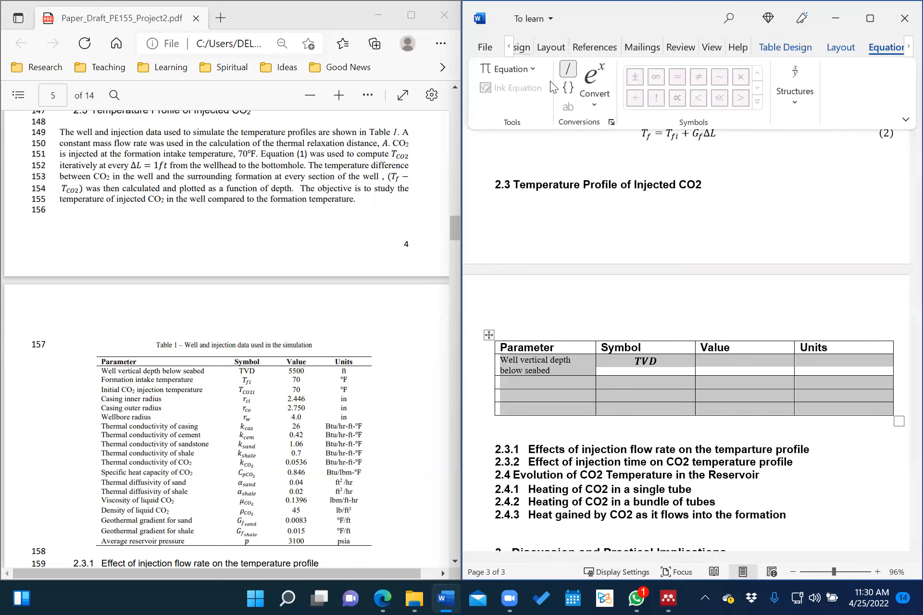
pyautogui.hotkey('alt', 'f')
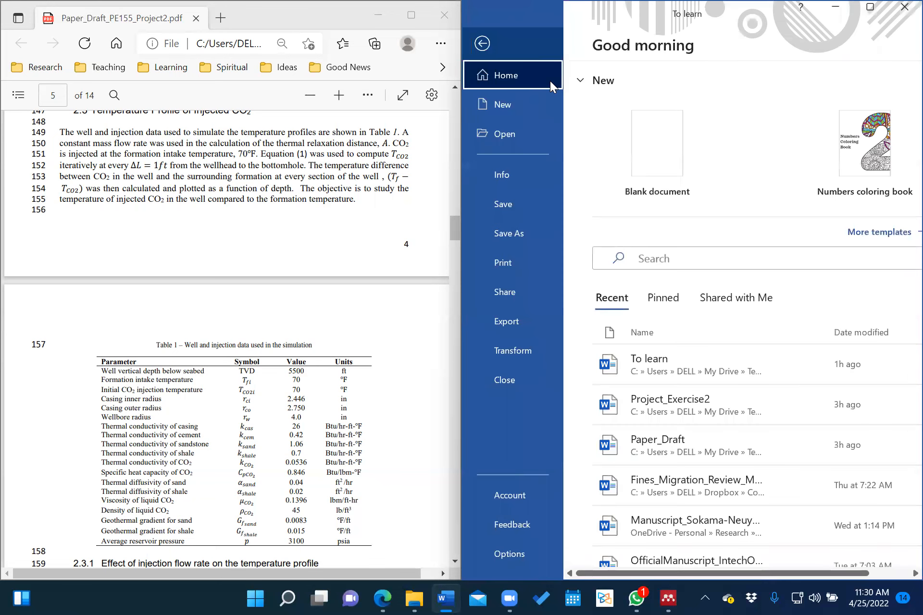
pyautogui.press('Escape')
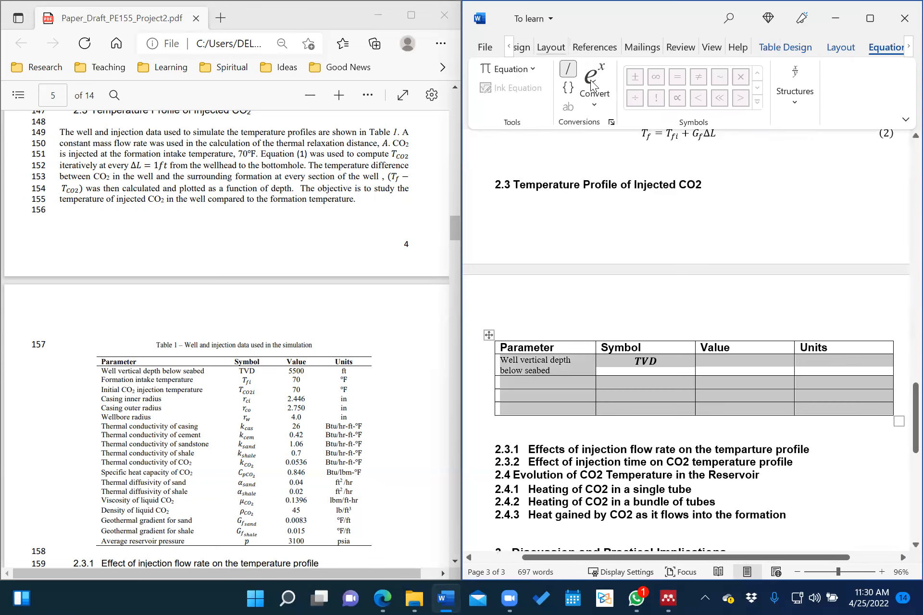
# Format the selected table rows as 10-point Times New Roman, non-bold.
pyautogui.scroll(9, 591, 84)
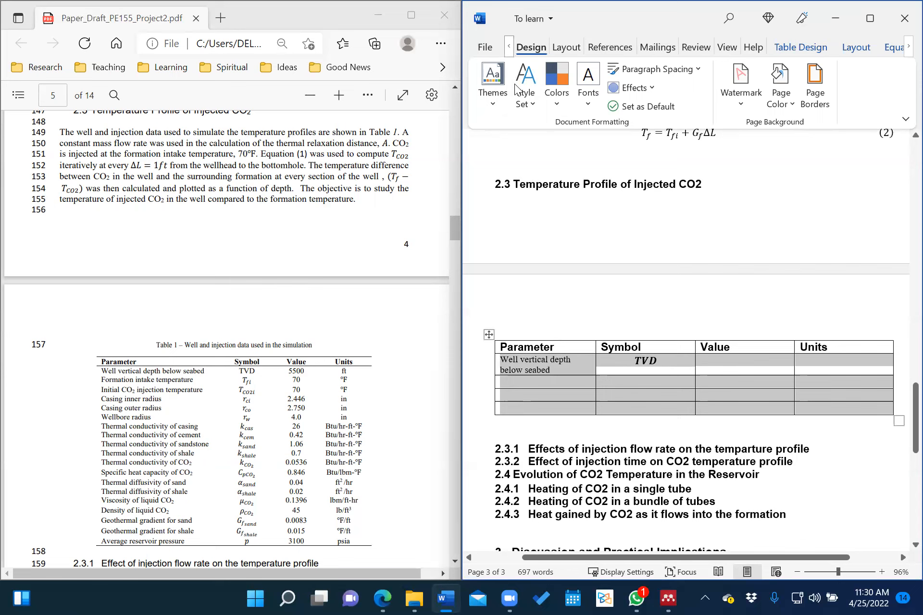
pyautogui.scroll(4, 514, 84)
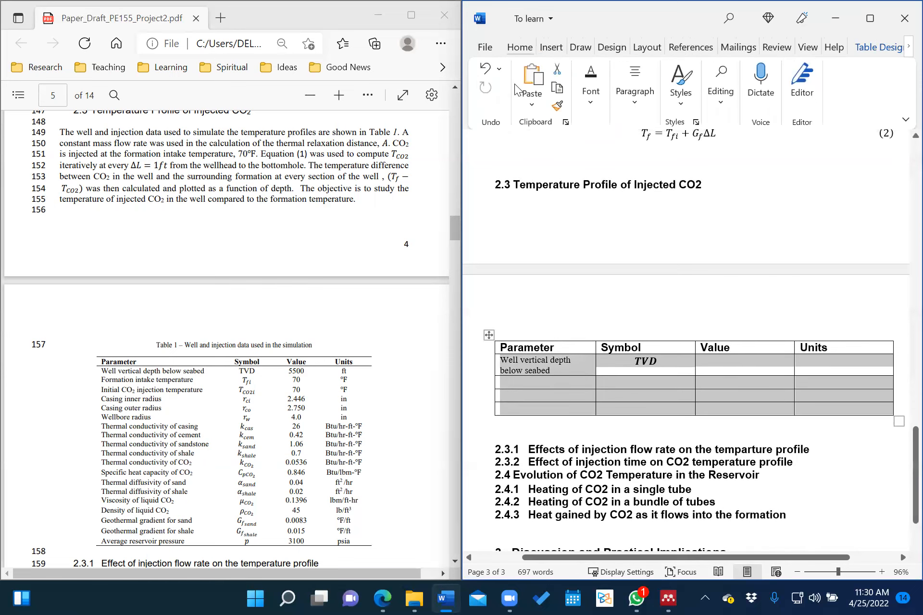
pyautogui.scroll(-3, 515, 83)
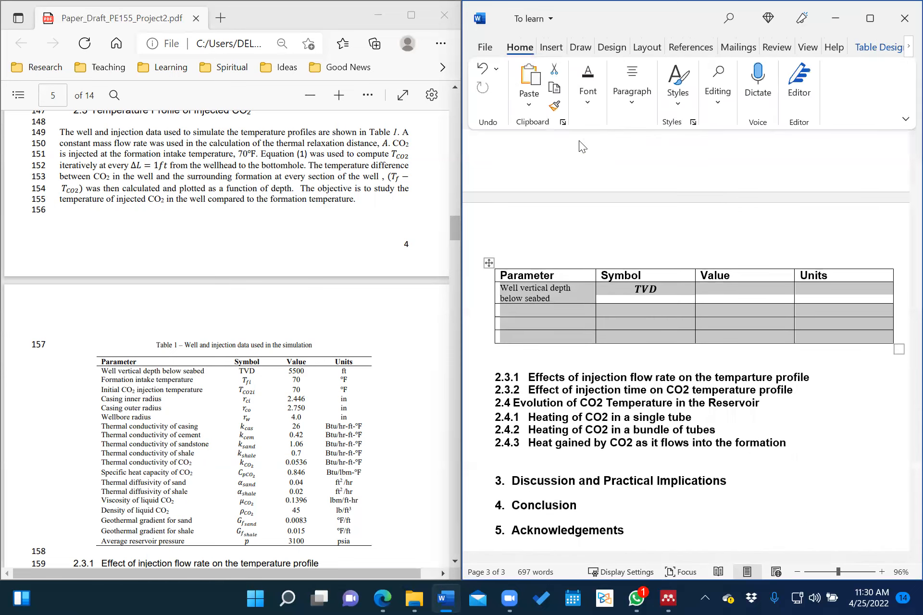
pyautogui.click(589, 99)
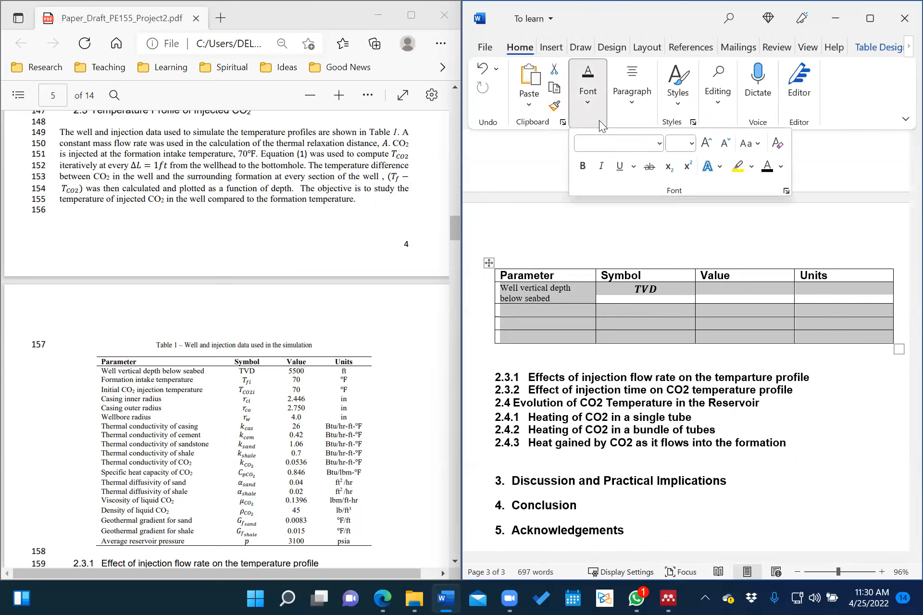
pyautogui.click(659, 143)
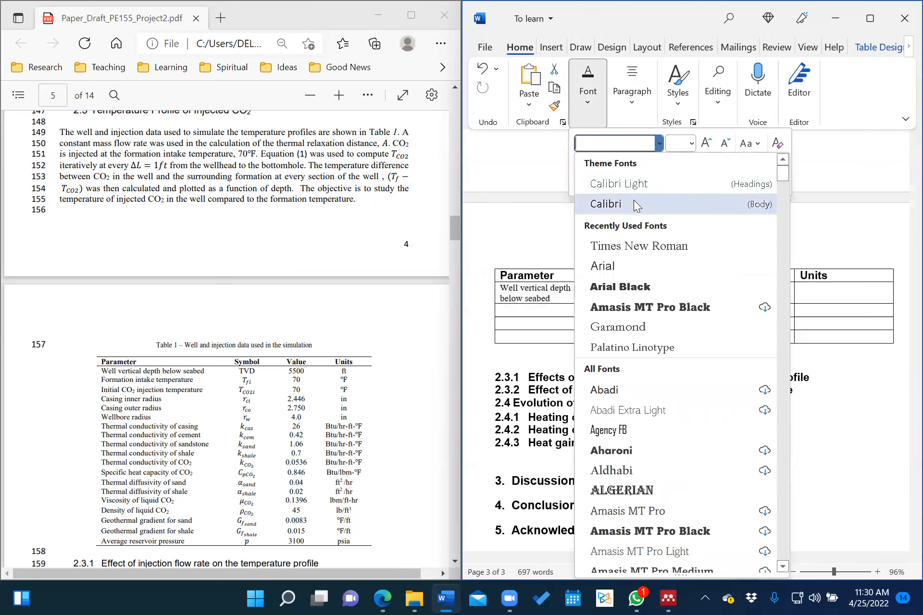
pyautogui.click(624, 246)
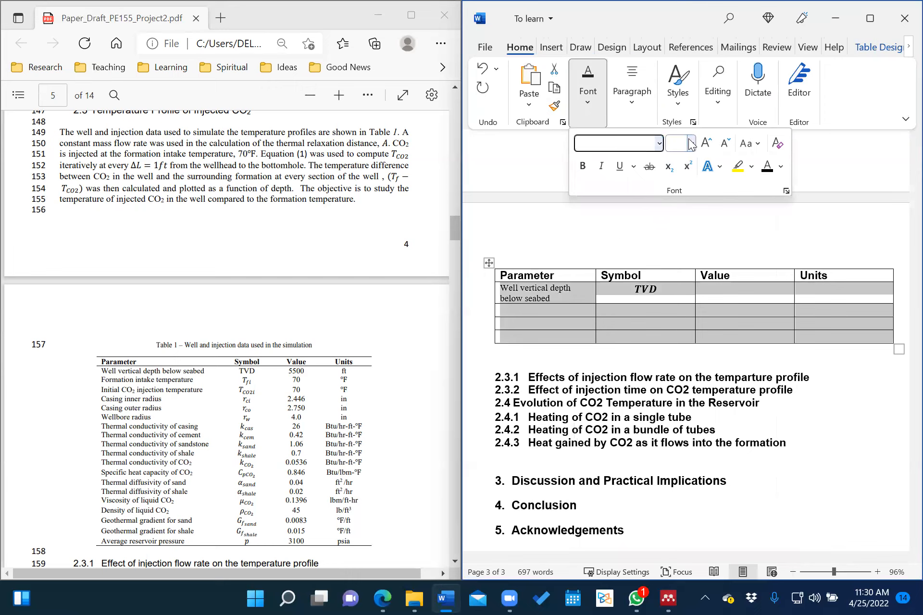
pyautogui.click(691, 143)
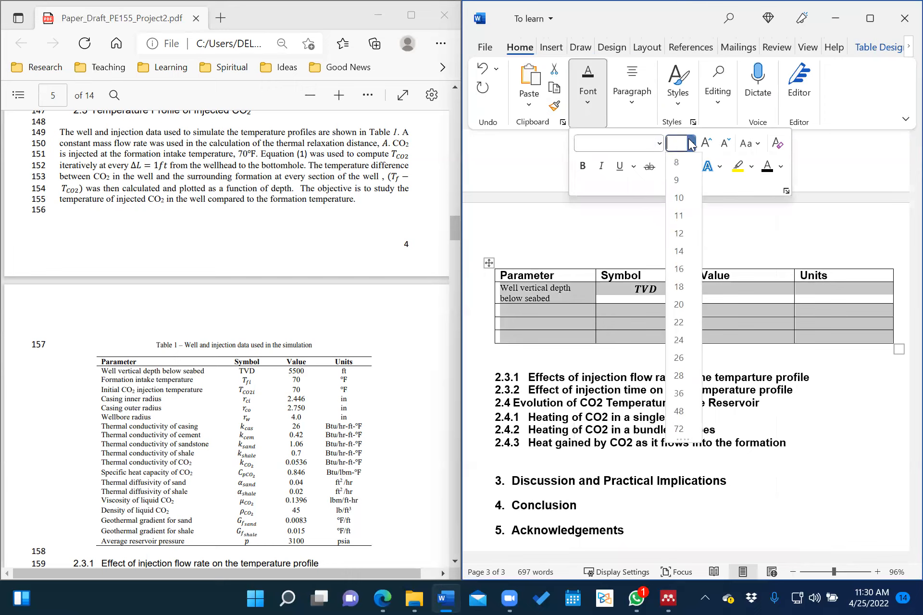
pyautogui.click(679, 198)
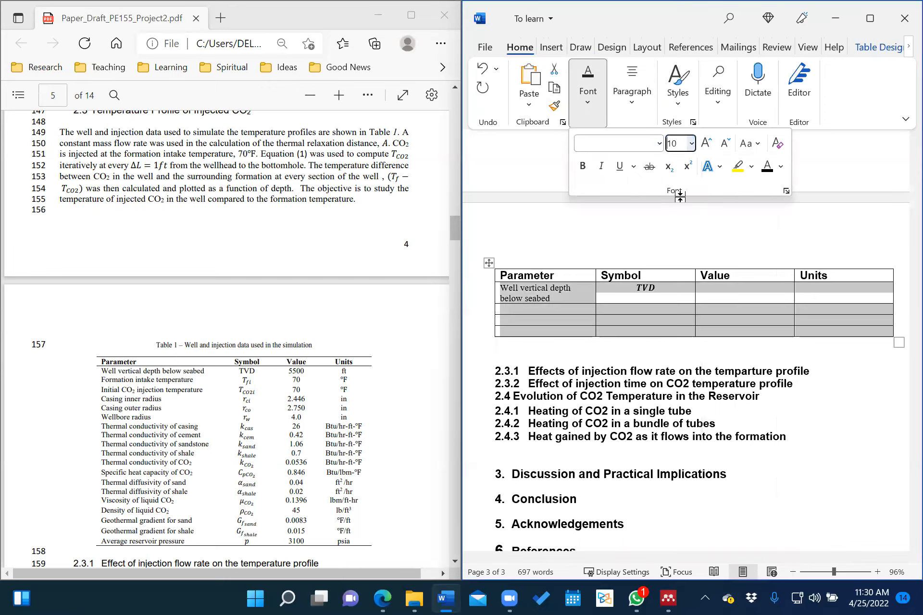
pyautogui.click(585, 168)
pyautogui.click(585, 168)
pyautogui.click(667, 296)
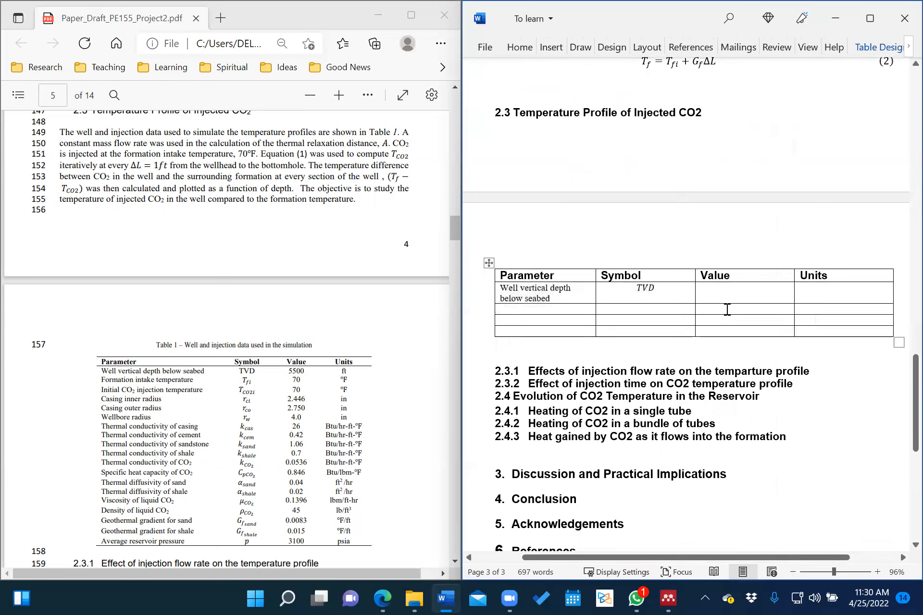
# Enter 5500ft for the depth row and add the 'Formation intake temperature' parameter below.
pyautogui.click(741, 294)
pyautogui.write('55')
pyautogui.write('00')
pyautogui.write('ft')
pyautogui.click(554, 310)
pyautogui.write('Fo')
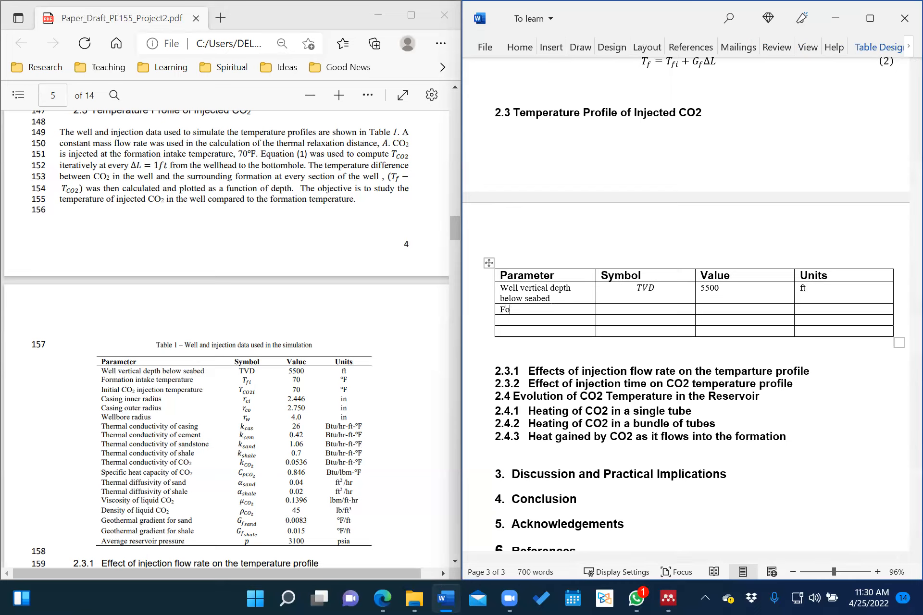
pyautogui.write('rmation intake temperature')
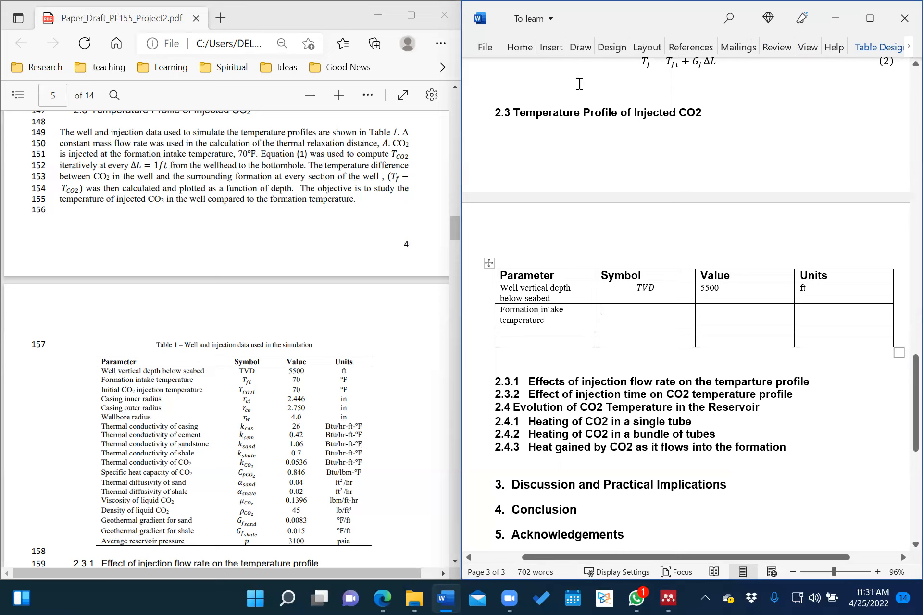
# Give the Formation intake temperature row the equation symbol T_fi and value 70.
pyautogui.hotkey('alt', 'n')
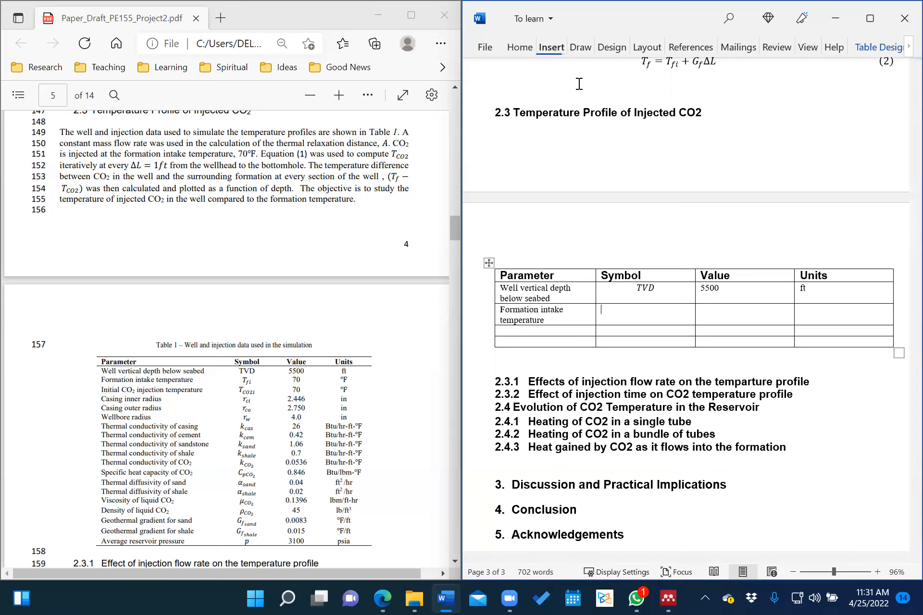
pyautogui.click(877, 89)
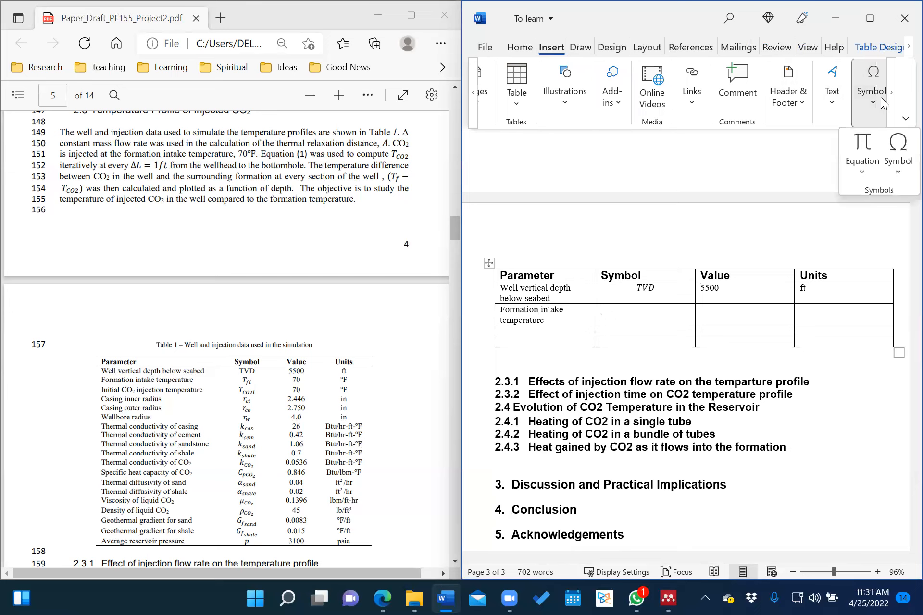
pyautogui.click(863, 147)
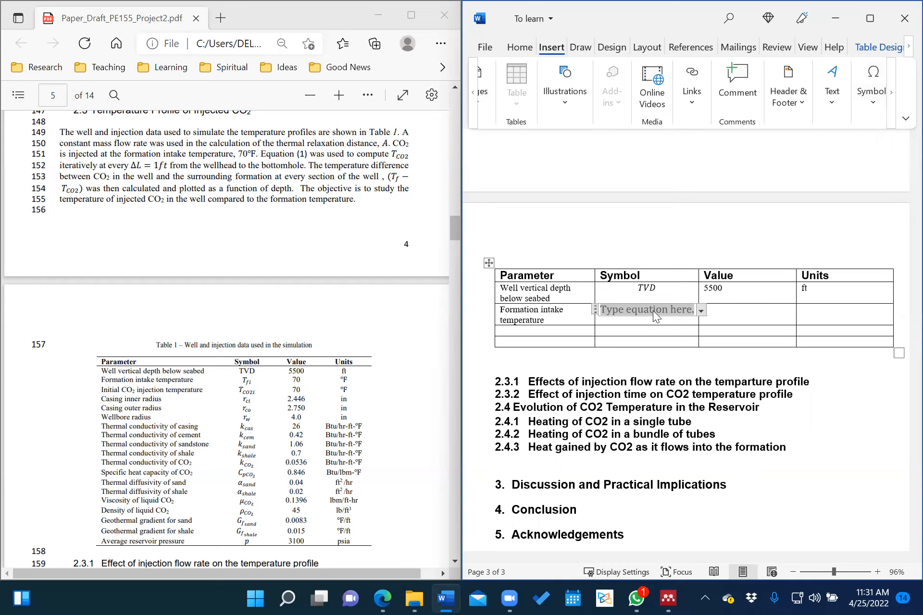
pyautogui.write('T')
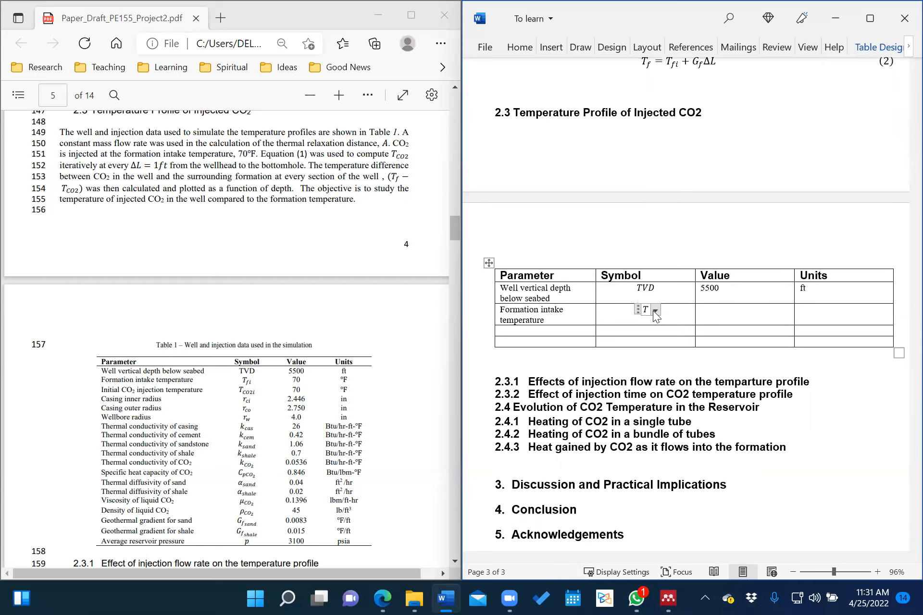
pyautogui.write('_fi')
pyautogui.press('space')
pyautogui.click(734, 318)
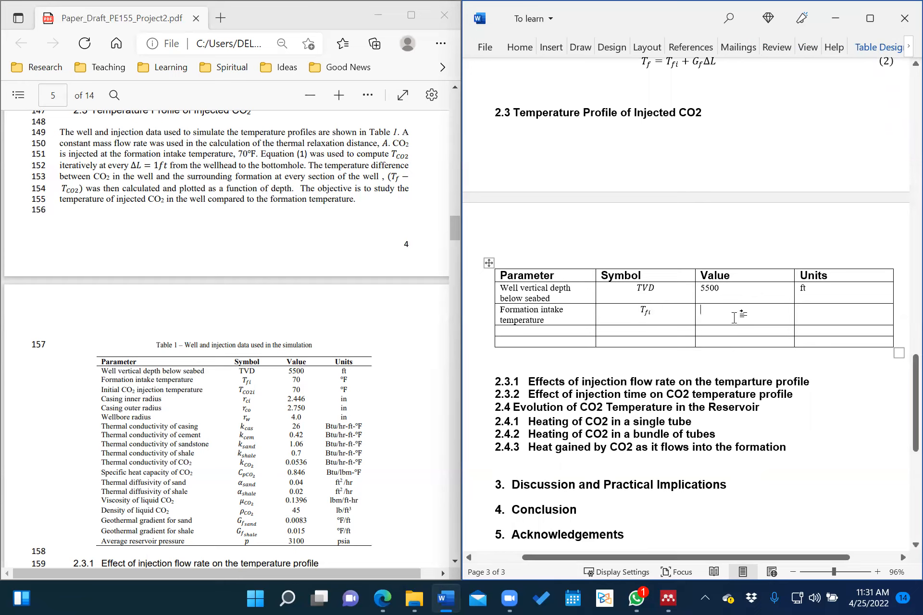
pyautogui.write('70')
pyautogui.click(834, 313)
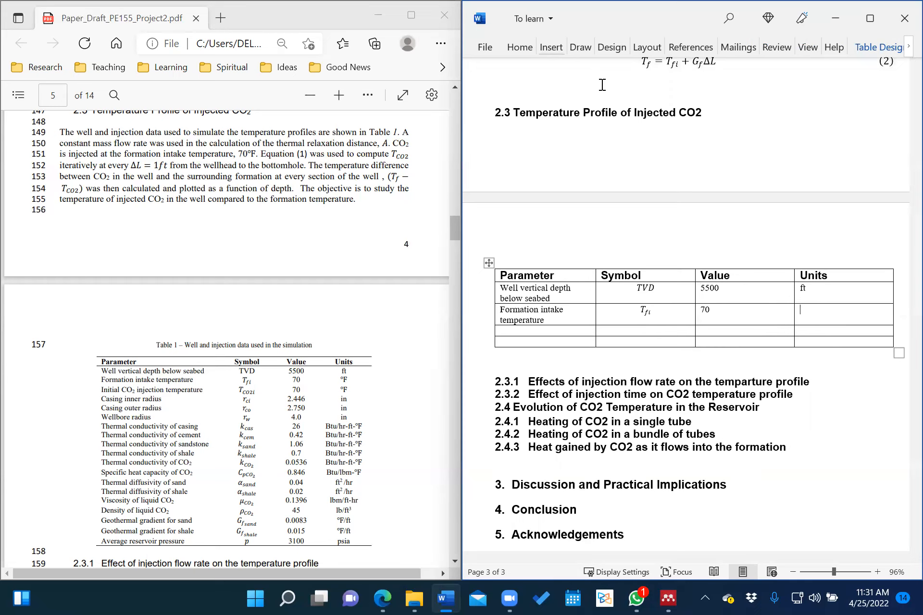
pyautogui.hotkey('alt', 'n')
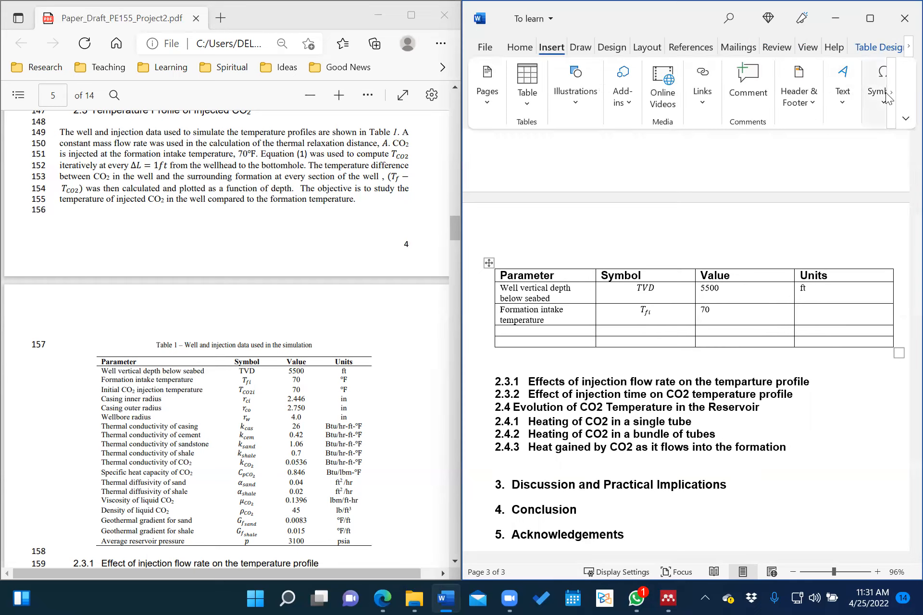
# Insert an equation with °F from the Basic Math gallery in the Units cell.
pyautogui.click(888, 101)
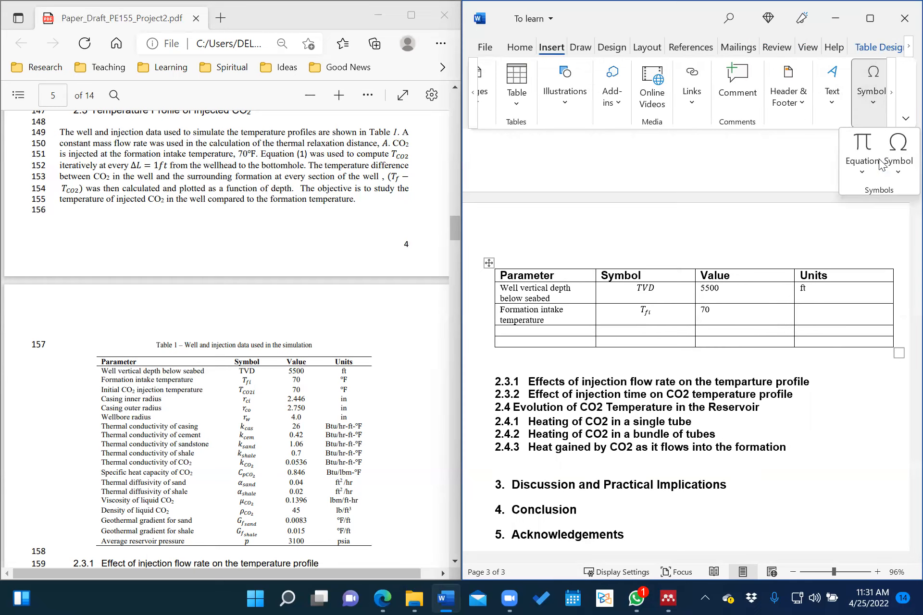
pyautogui.click(862, 147)
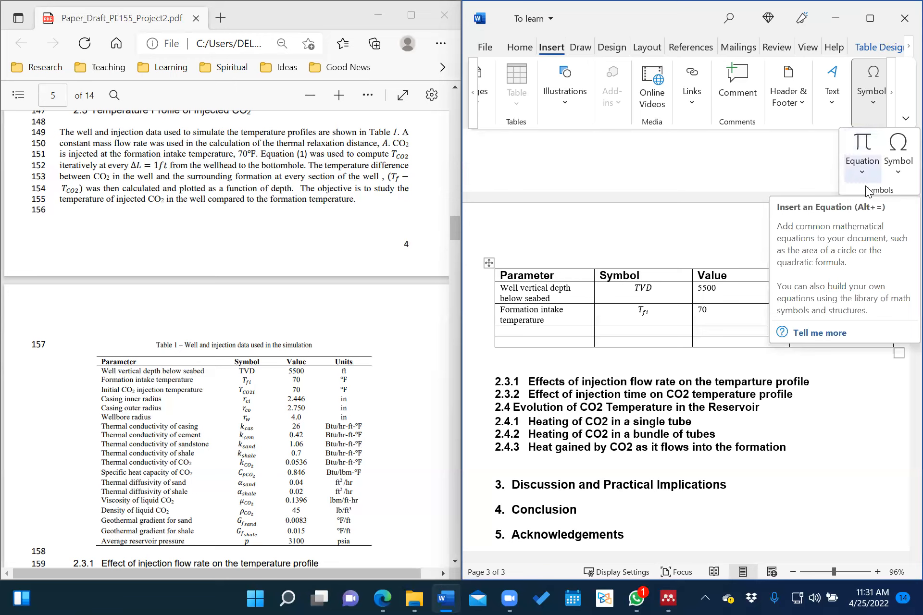
pyautogui.click(866, 150)
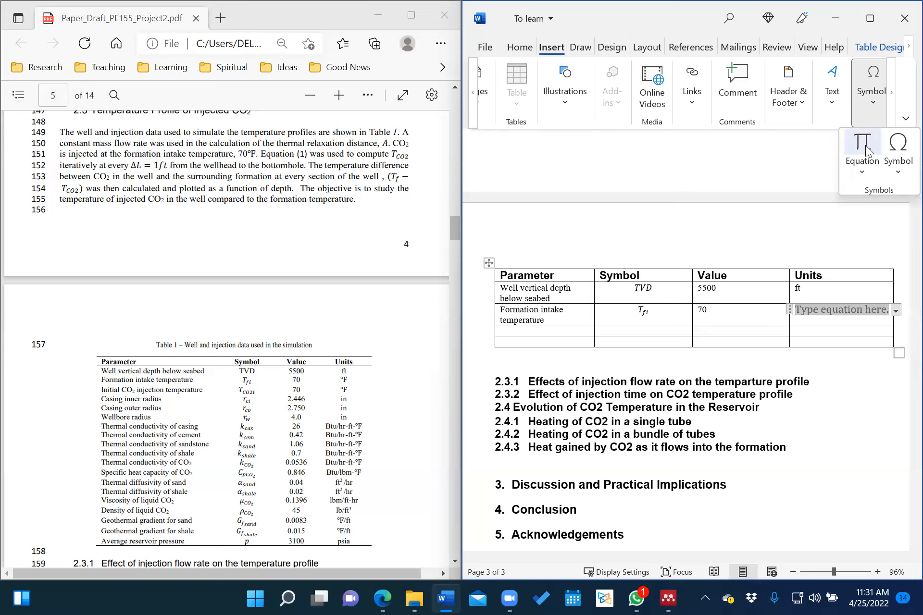
pyautogui.click(872, 48)
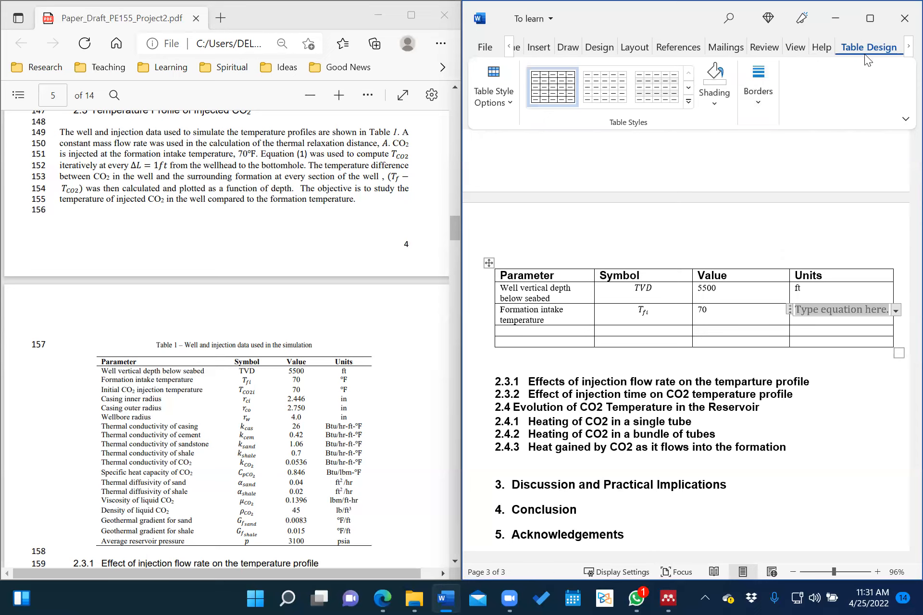
pyautogui.click(904, 47)
pyautogui.click(908, 46)
pyautogui.click(855, 47)
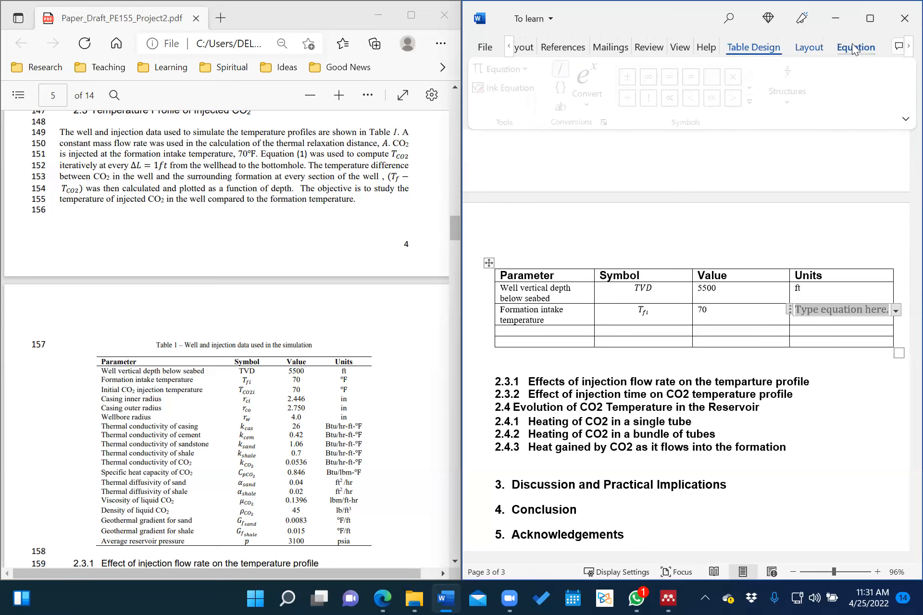
pyautogui.click(754, 103)
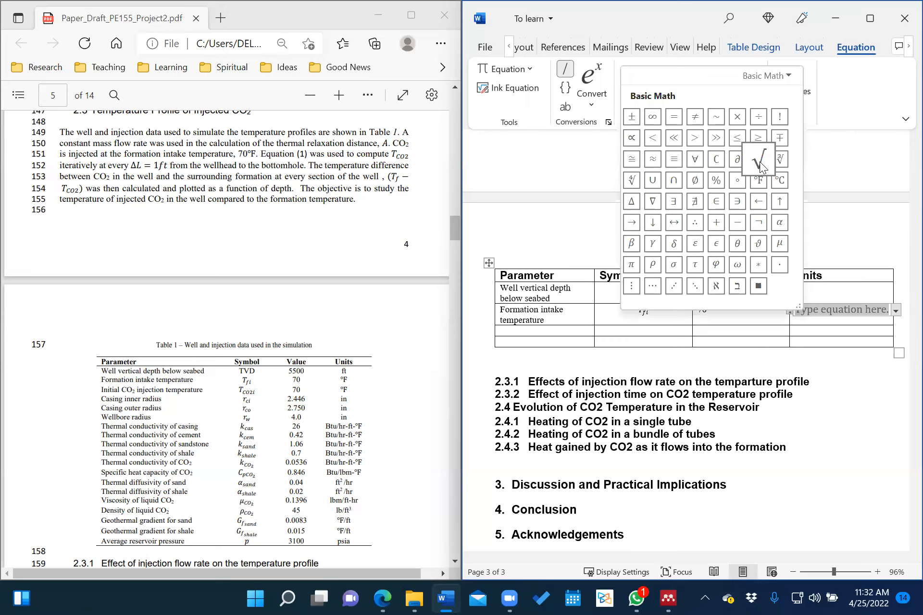
pyautogui.click(760, 188)
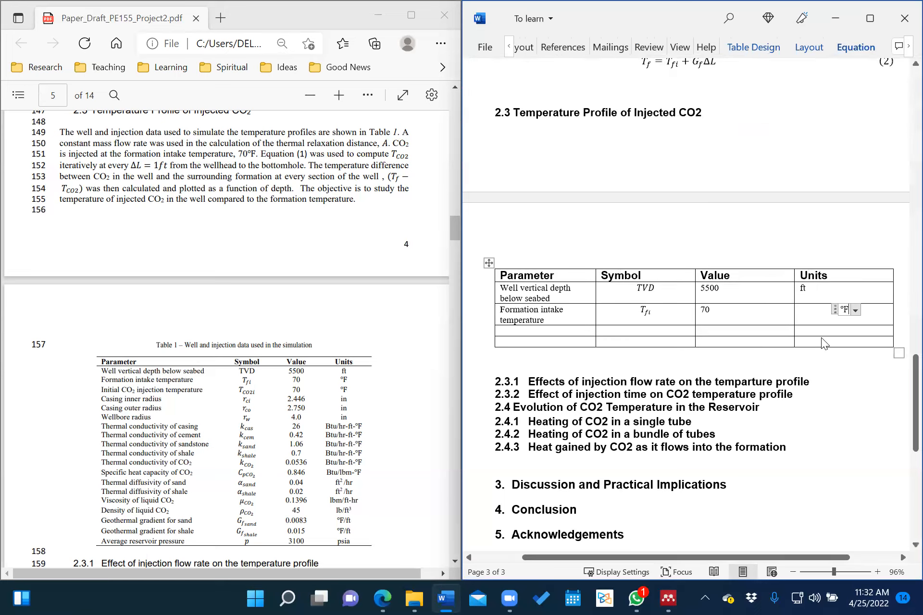
pyautogui.click(806, 289)
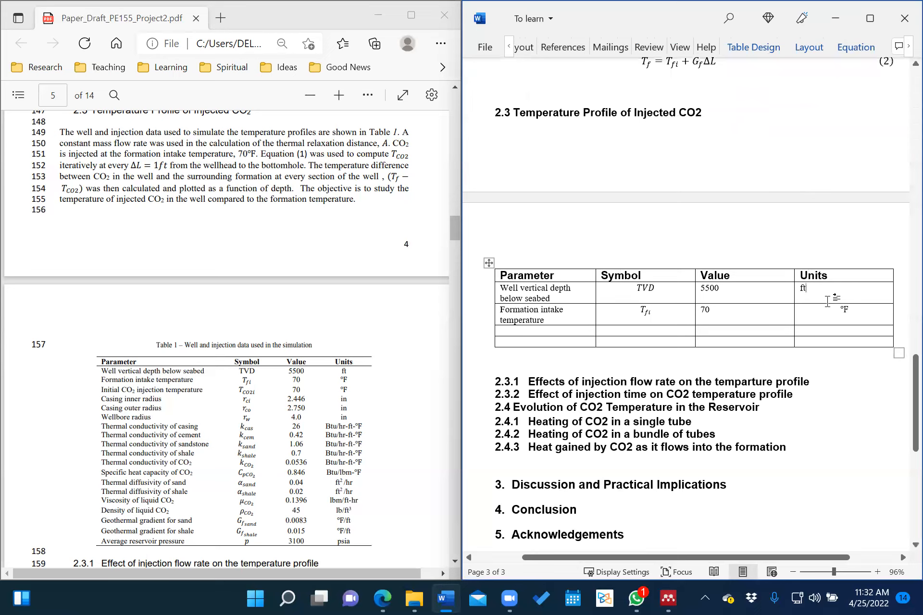
# Start typing 'Initial CO2 injection temperature' in the third row's Parameter cell.
pyautogui.click(797, 288)
pyautogui.click(817, 294)
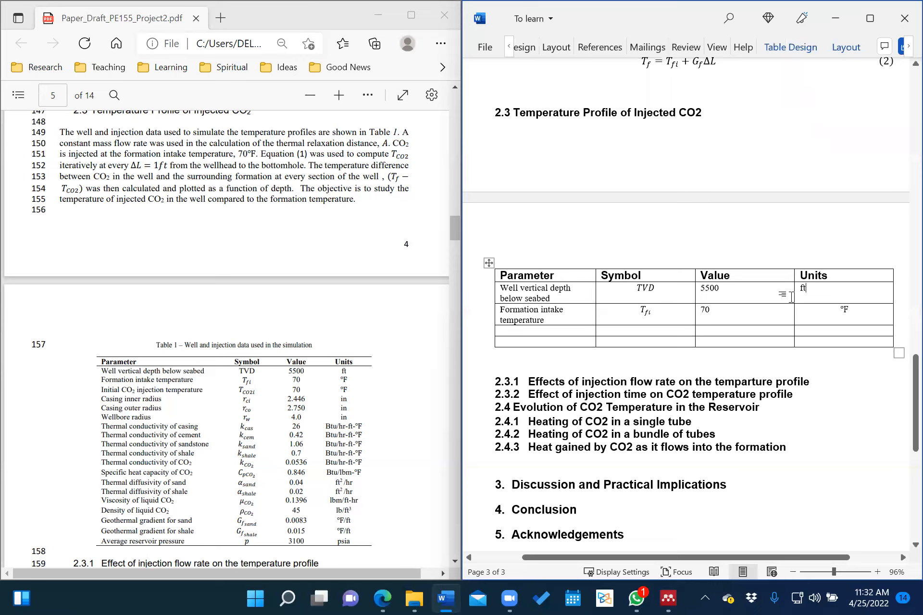
pyautogui.click(542, 333)
pyautogui.write('Initial ')
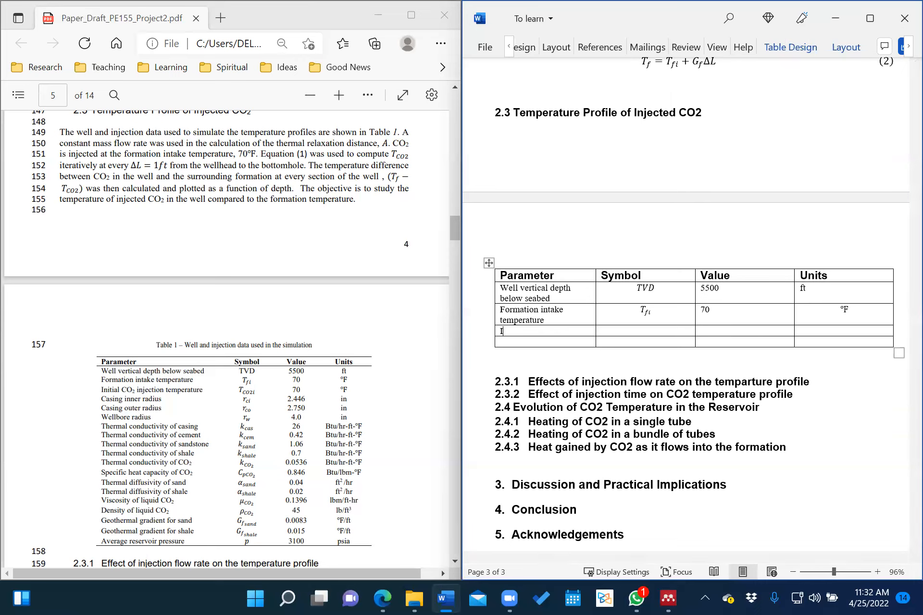
pyautogui.write('CO2 injection temperature')
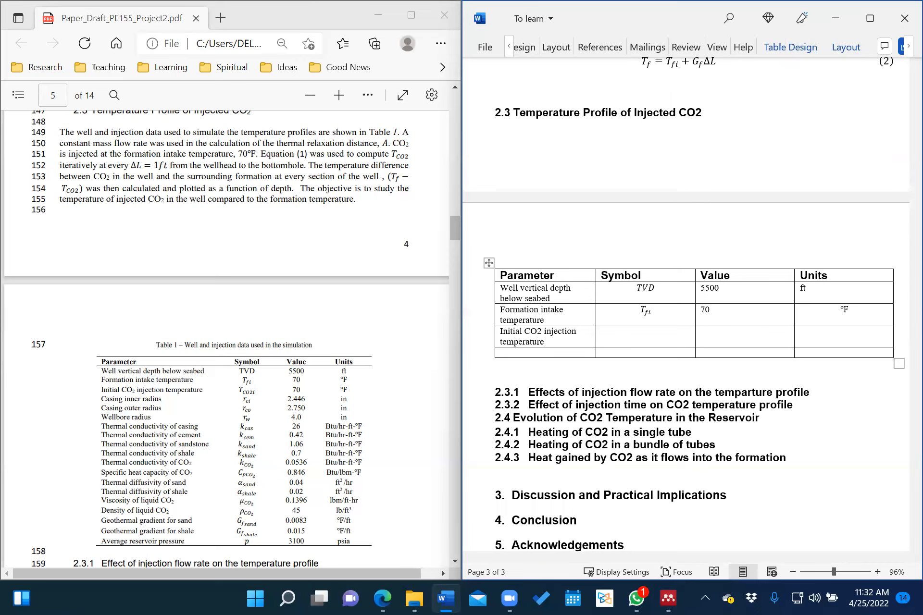
# Move into the Symbol cell of the Initial CO2 injection temperature row.
pyautogui.click(647, 331)
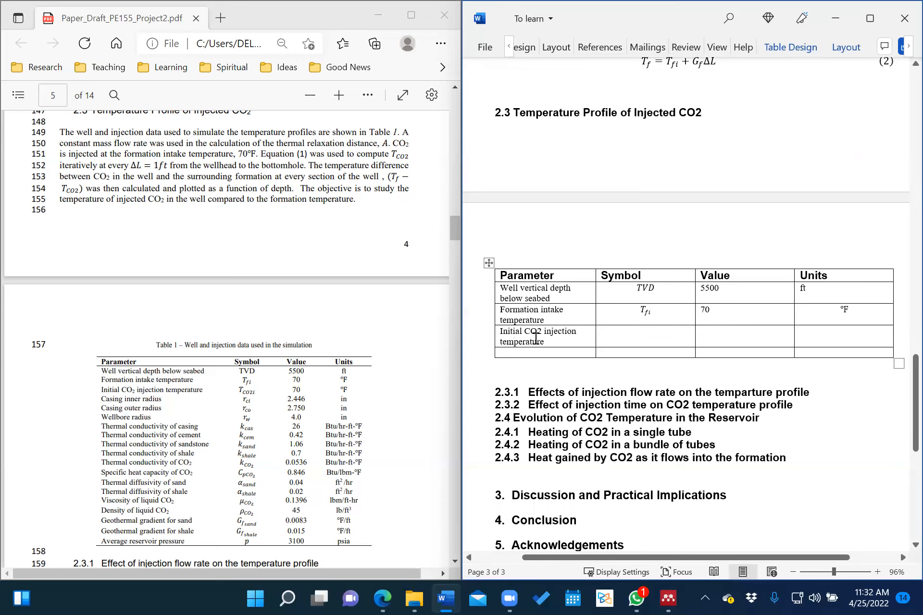
pyautogui.scroll(-2, 251, 435)
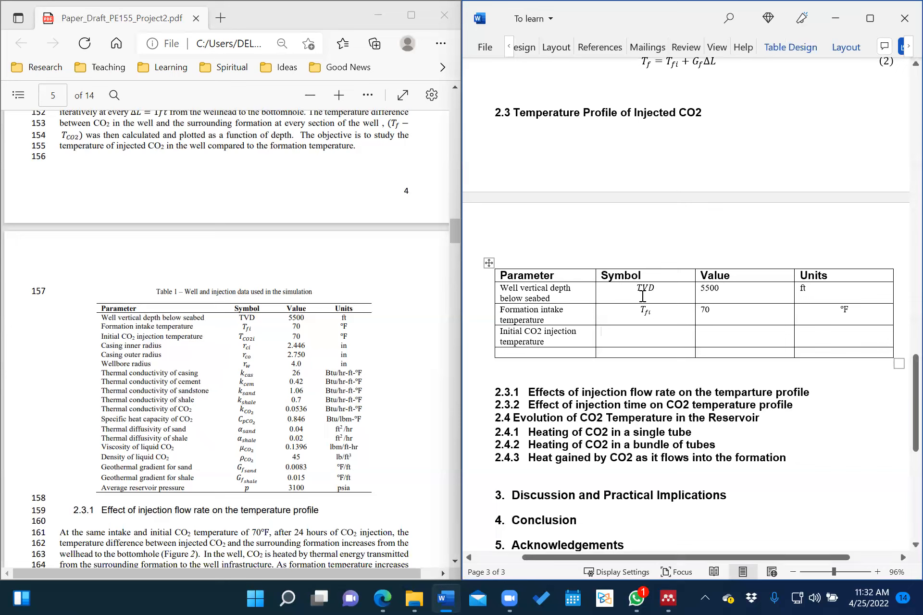
# Remove all borders from the well-data table with No Border.
pyautogui.click(489, 263)
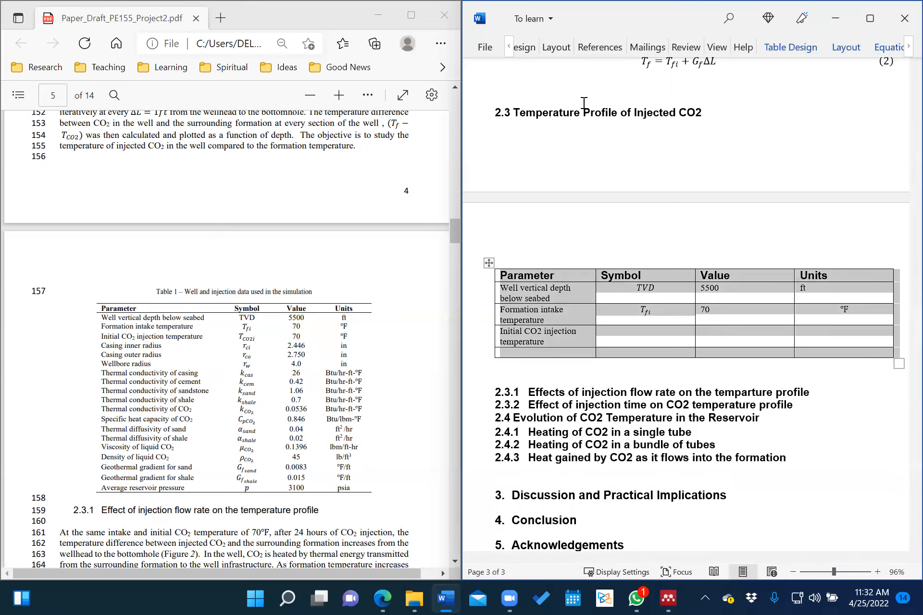
pyautogui.hotkey('ctrl', 'F1')
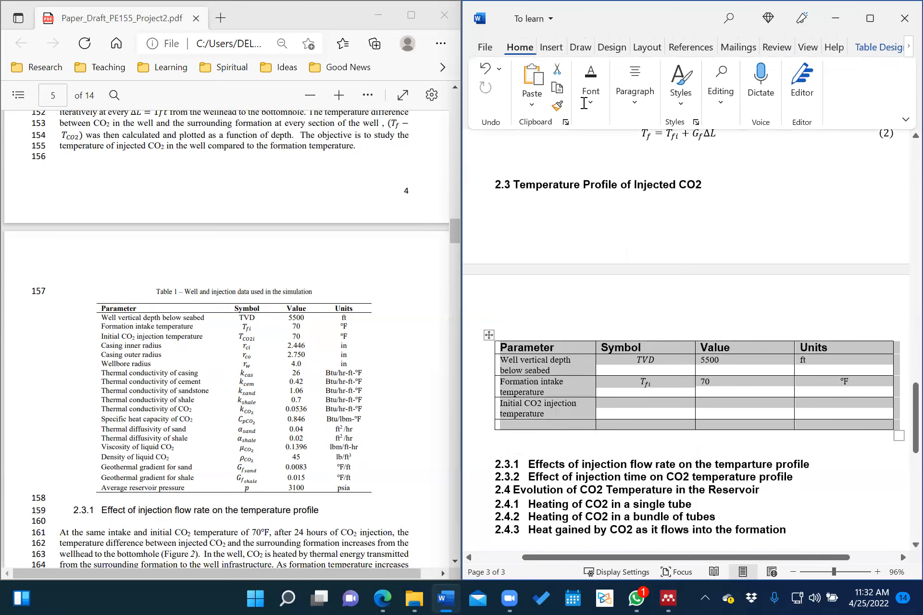
pyautogui.click(721, 100)
pyautogui.click(722, 101)
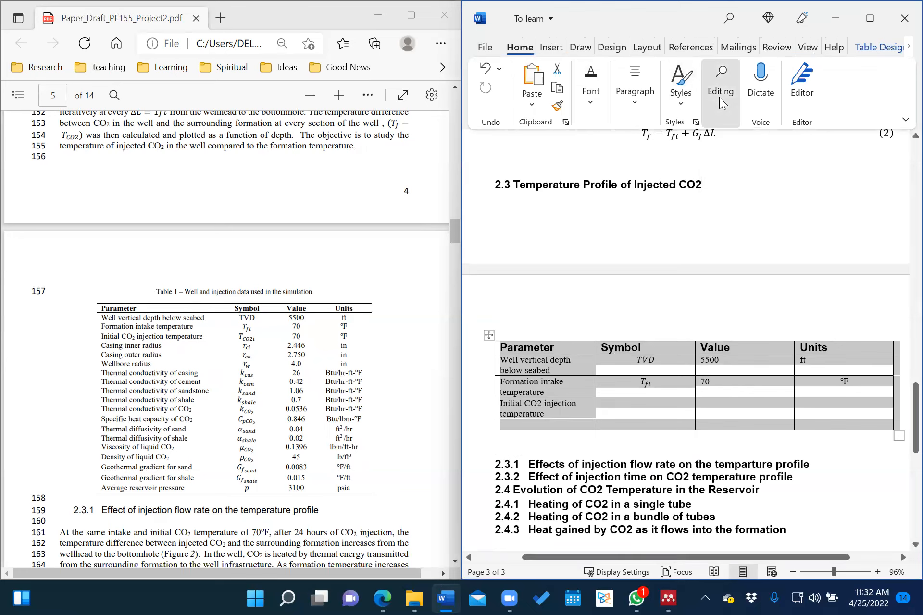
pyautogui.click(681, 91)
pyautogui.click(680, 97)
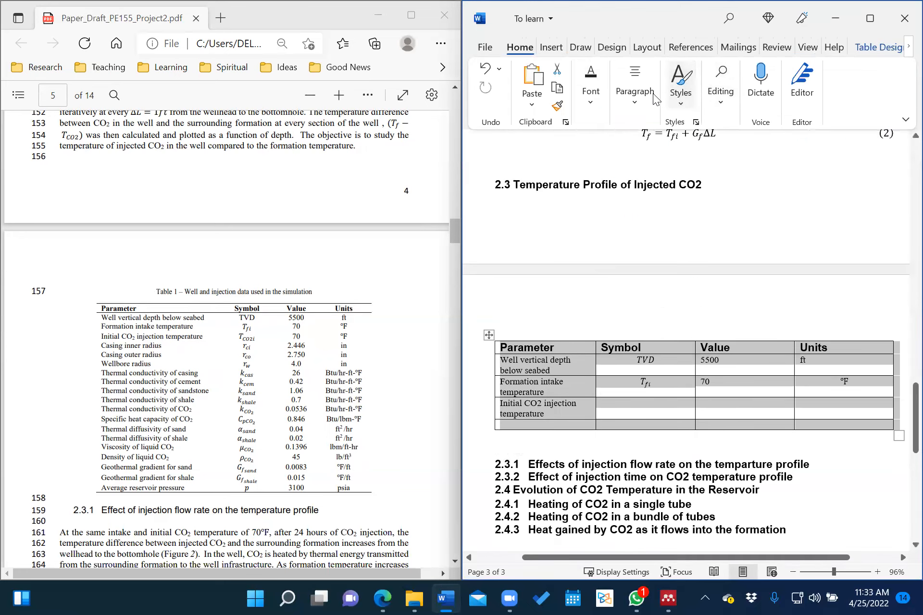
pyautogui.click(637, 98)
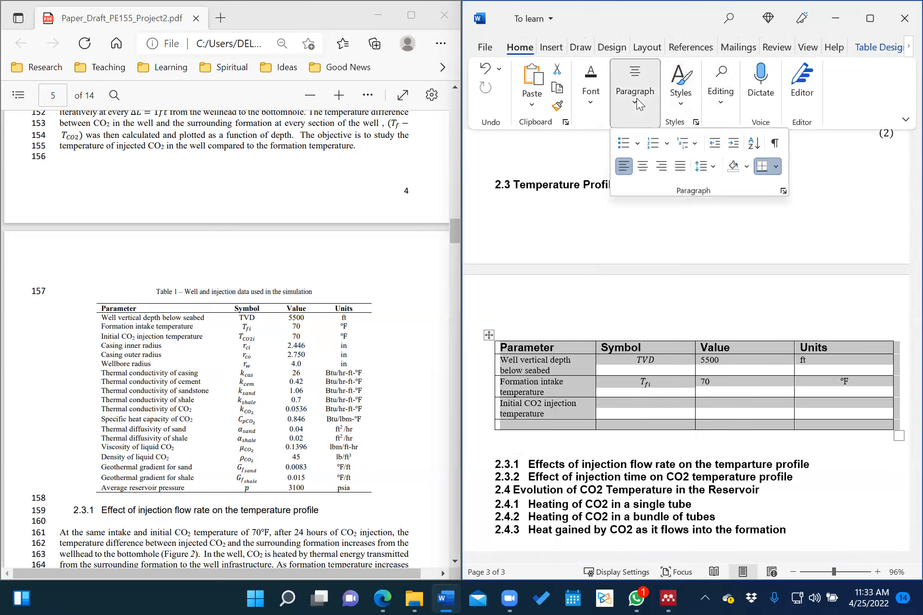
pyautogui.click(776, 167)
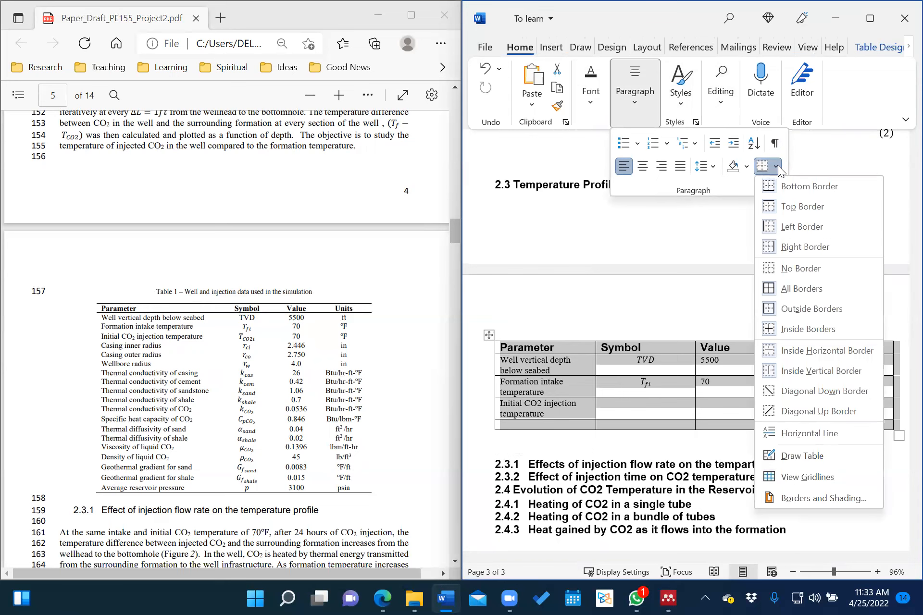
pyautogui.click(800, 269)
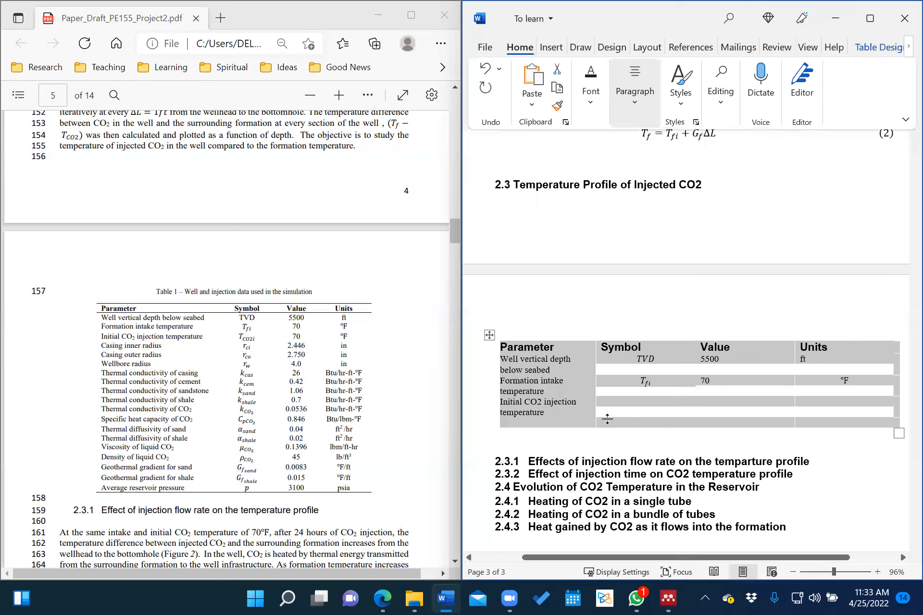
pyautogui.click(582, 412)
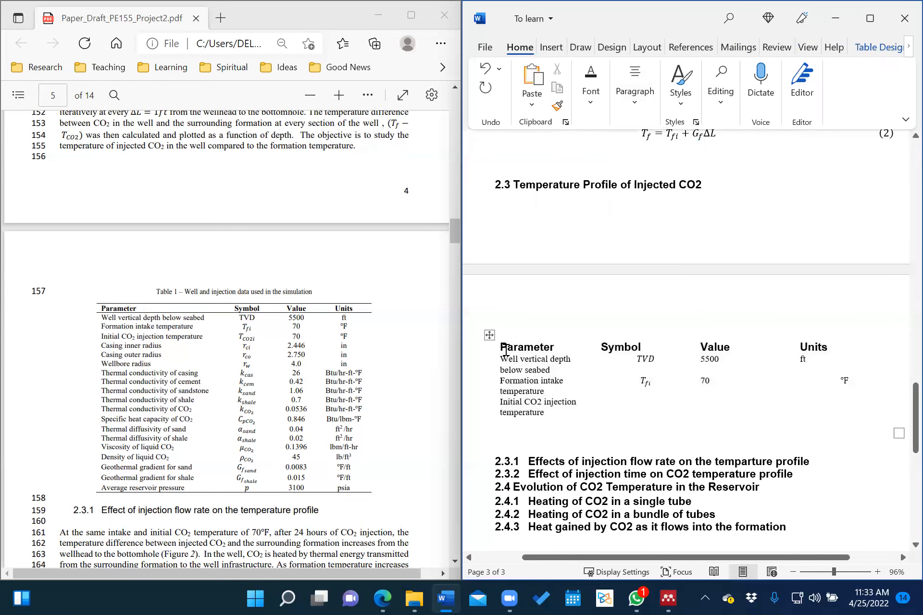
# Give the header row a top and bottom border.
pyautogui.moveTo(502, 347); pyautogui.dragTo(834, 347)
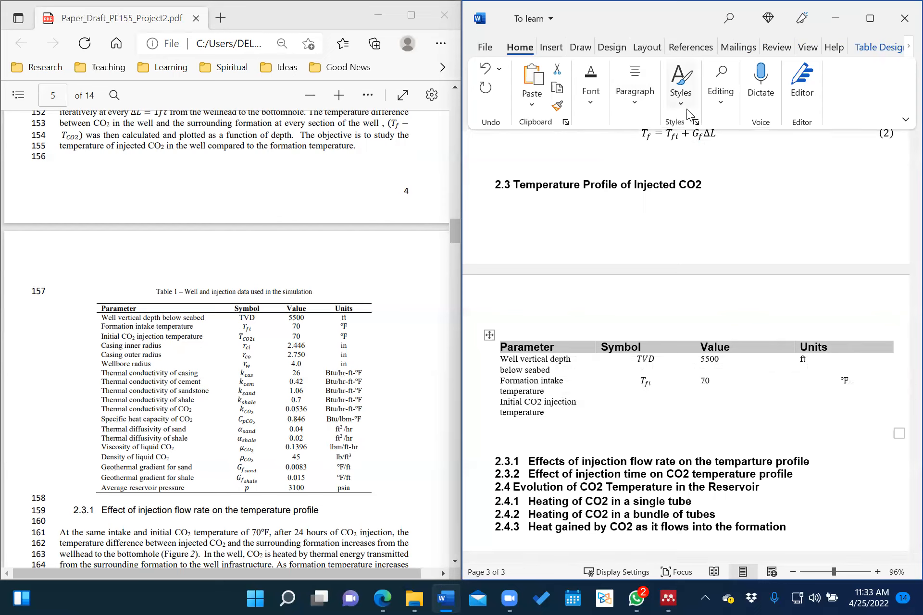
pyautogui.click(638, 107)
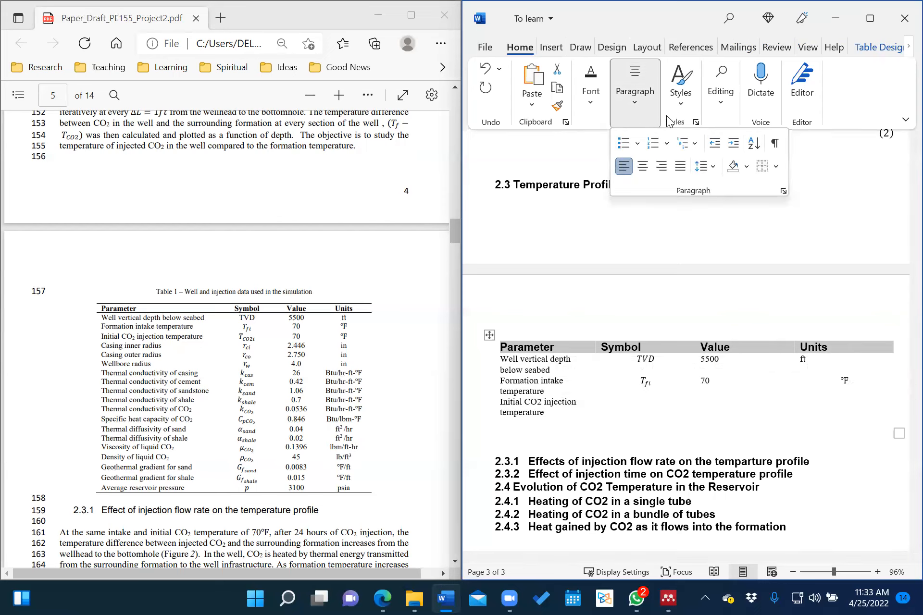
pyautogui.click(776, 166)
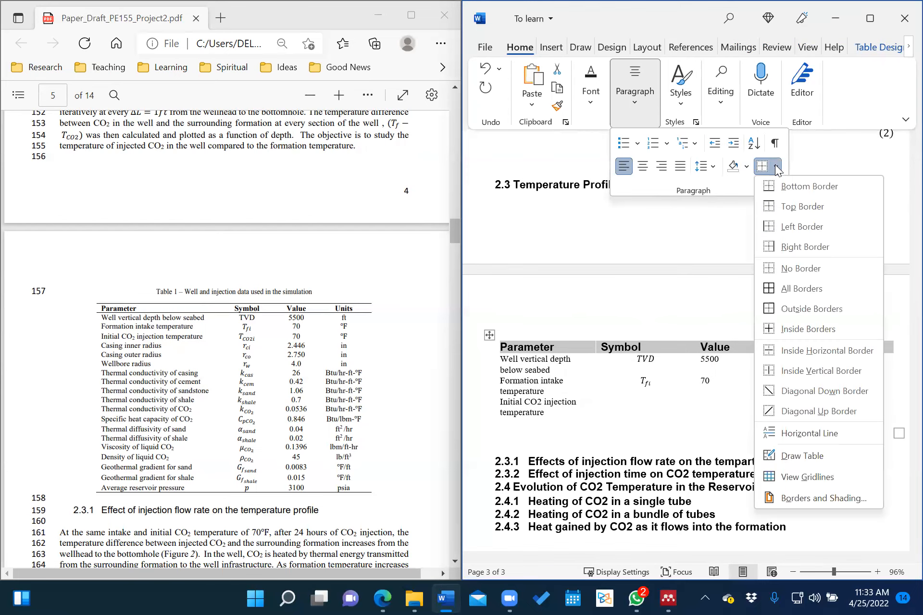
pyautogui.click(773, 191)
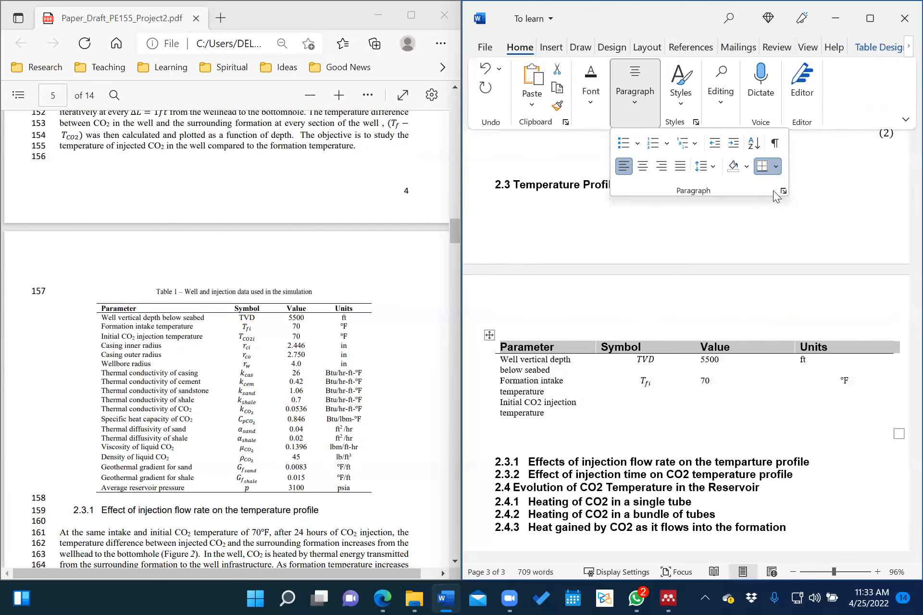
pyautogui.click(775, 167)
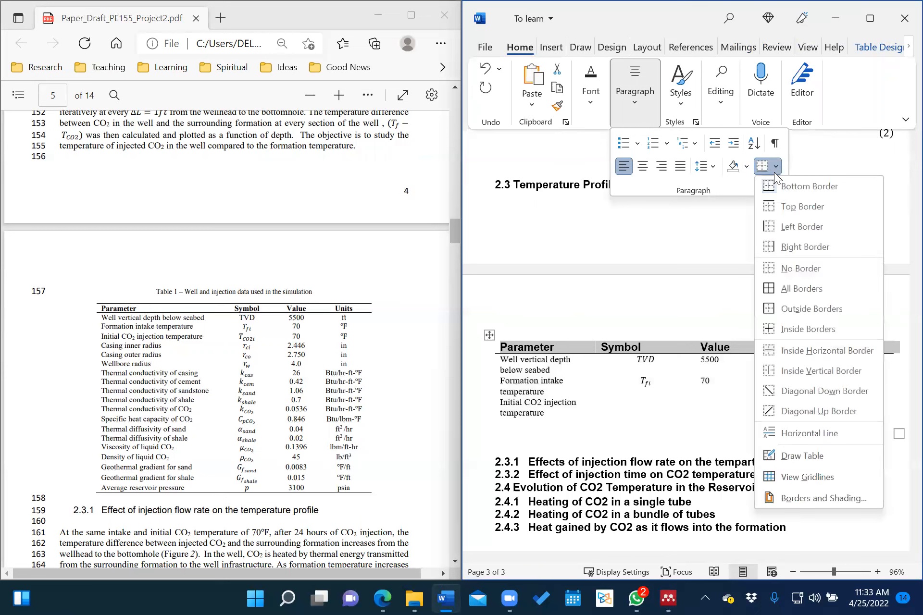
pyautogui.click(789, 206)
pyautogui.click(539, 420)
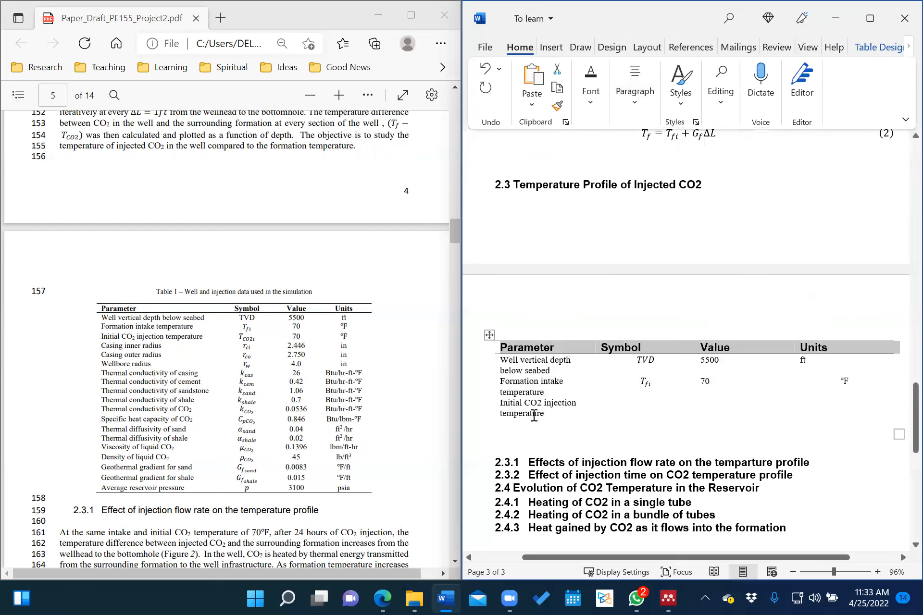
pyautogui.click(503, 414)
# Add a bottom border along the table's last row.
pyautogui.moveTo(620, 417); pyautogui.dragTo(826, 421)
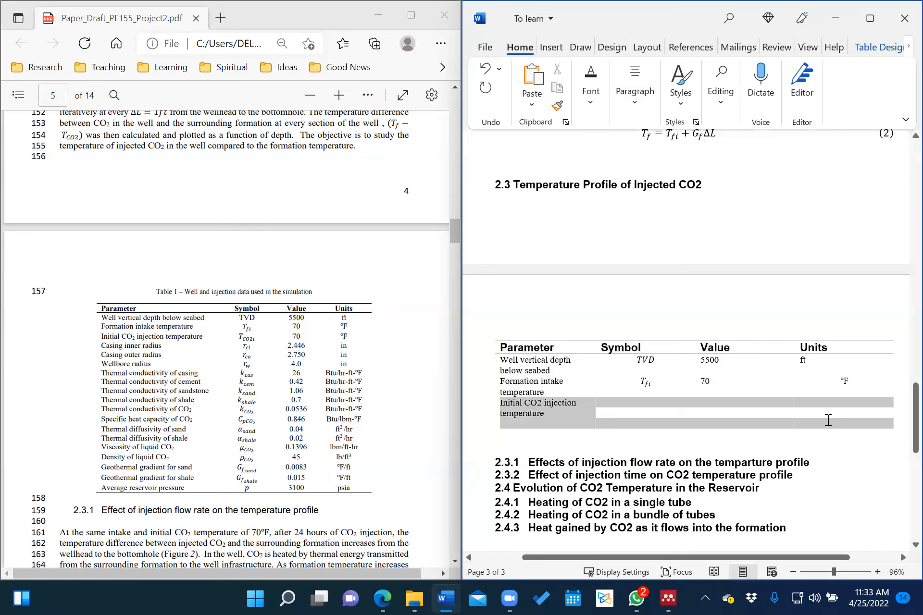
pyautogui.click(772, 420)
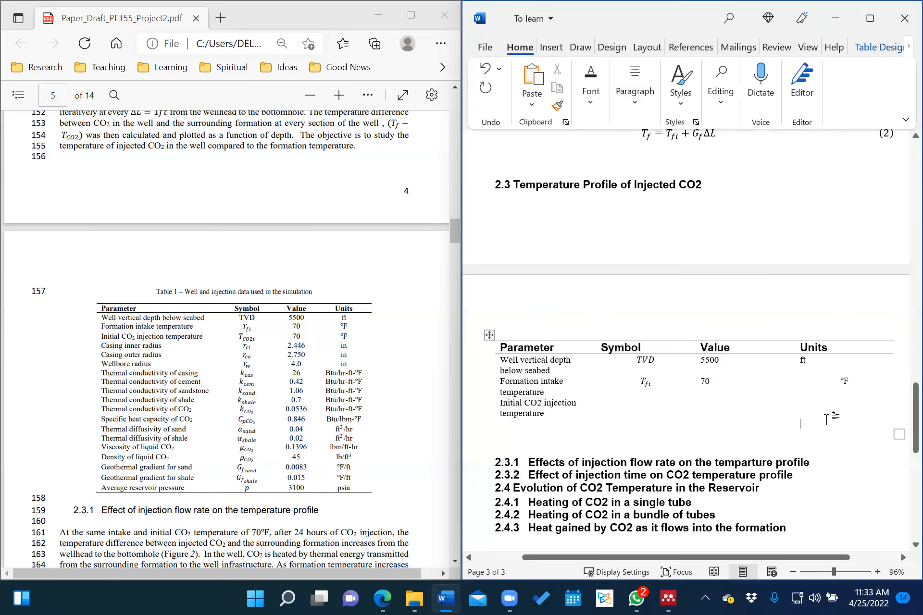
pyautogui.click(504, 429)
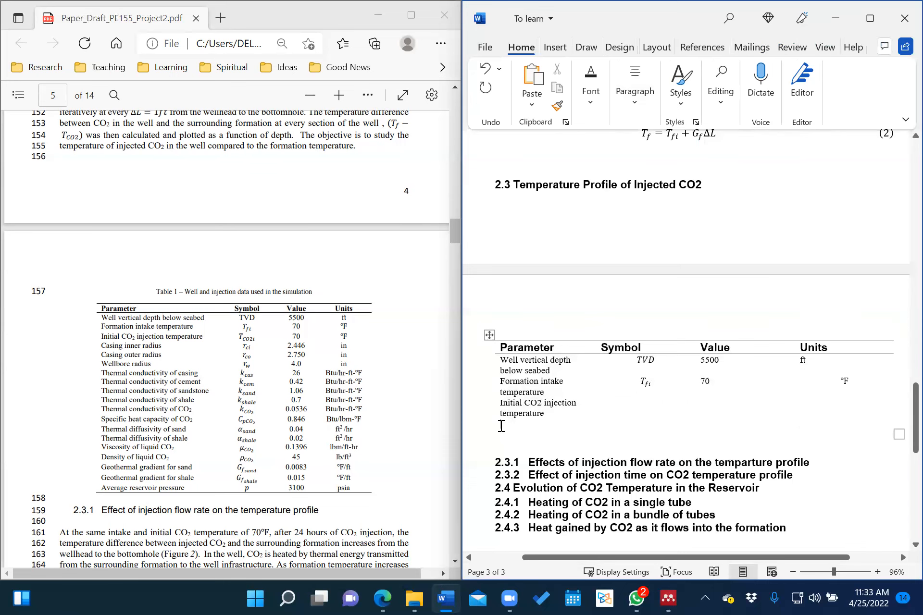
pyautogui.moveTo(501, 426); pyautogui.dragTo(867, 431)
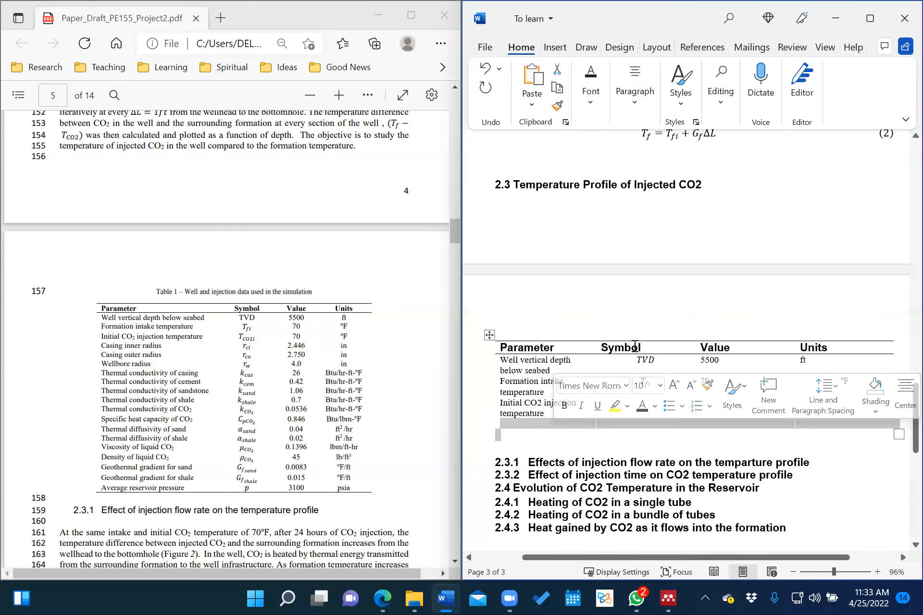
pyautogui.click(599, 103)
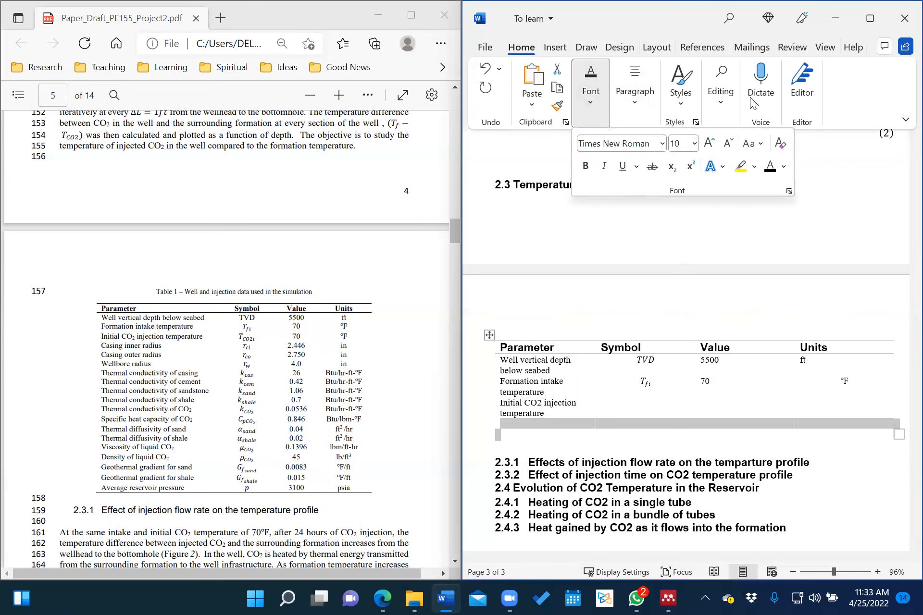
pyautogui.click(727, 102)
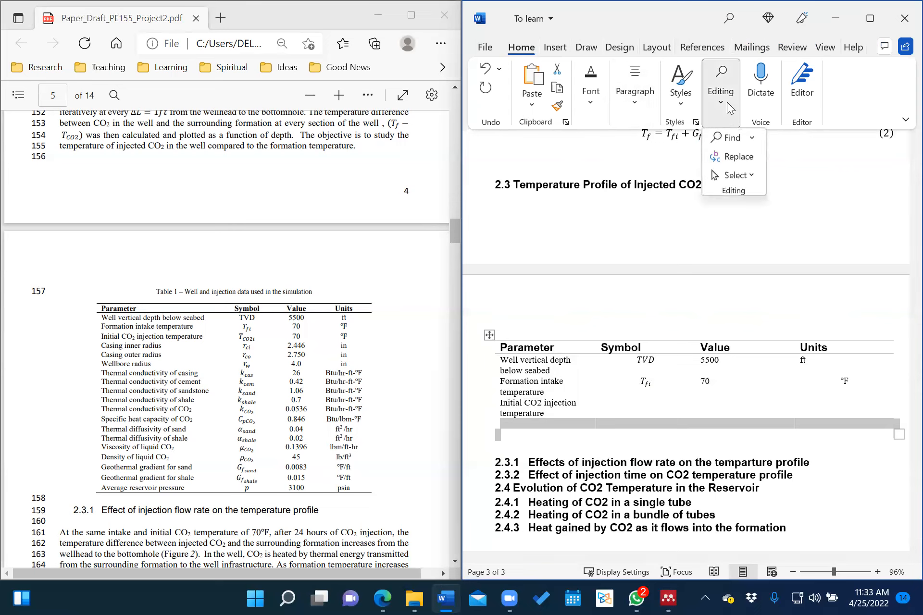
pyautogui.click(628, 101)
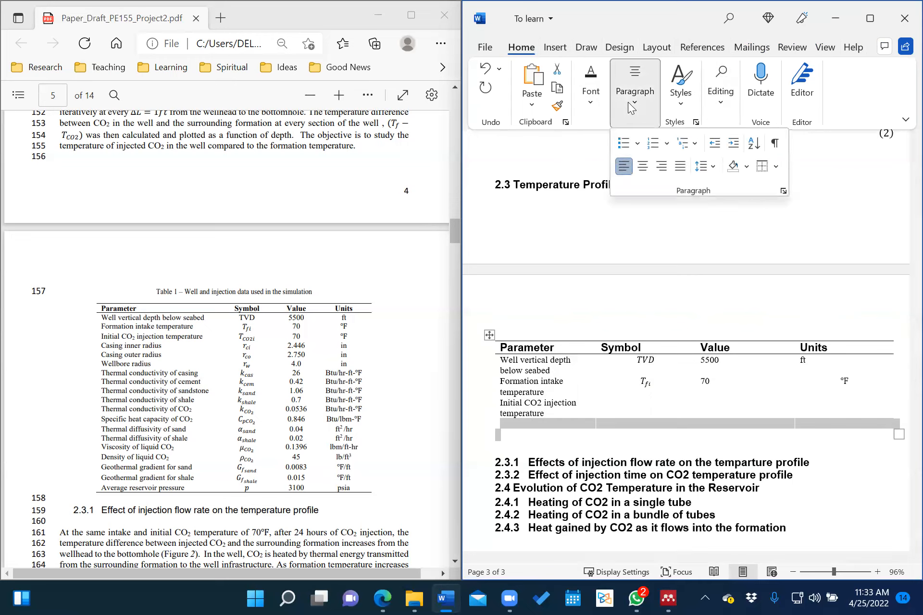
pyautogui.click(778, 166)
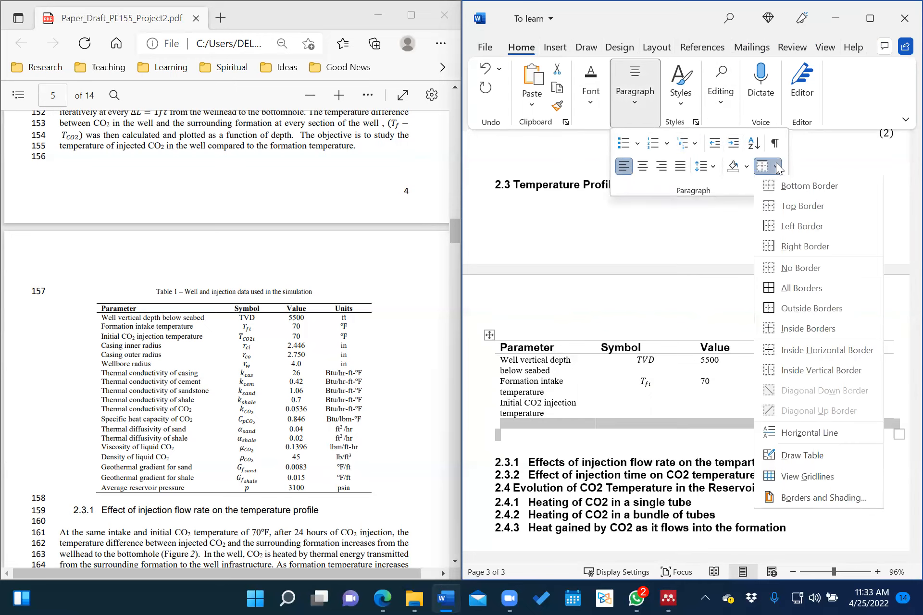
pyautogui.click(775, 187)
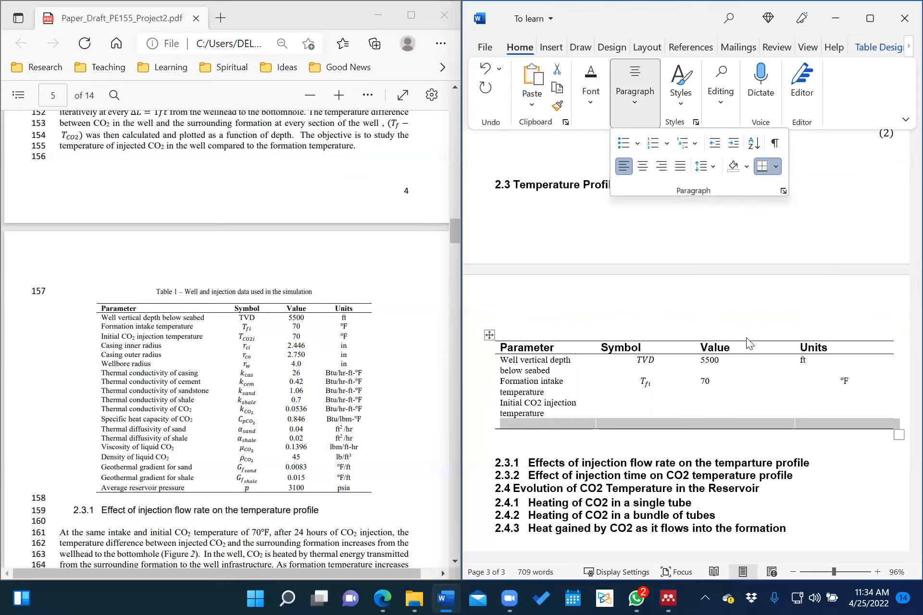
pyautogui.click(596, 434)
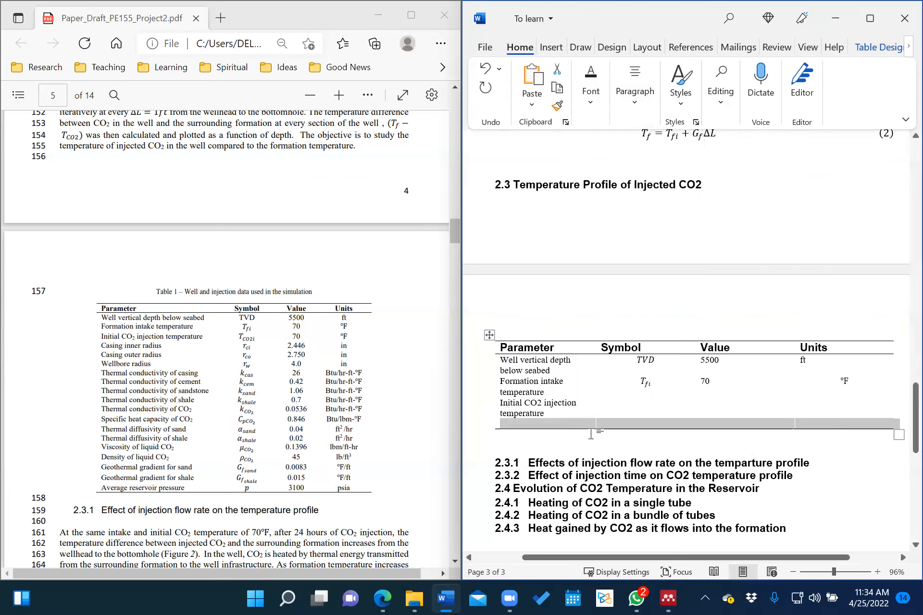
pyautogui.click(588, 431)
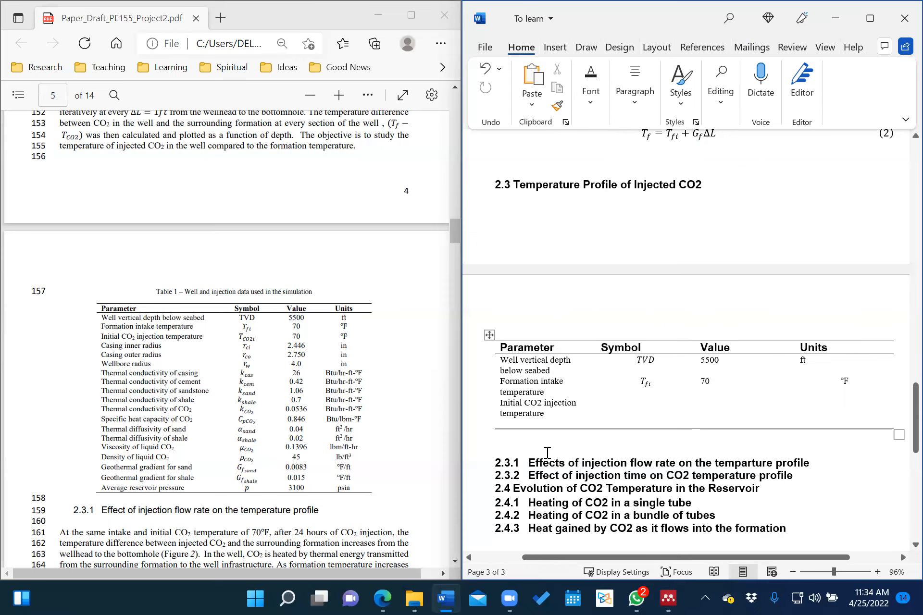
pyautogui.click(490, 430)
pyautogui.hotkey('ctrl', 'z')
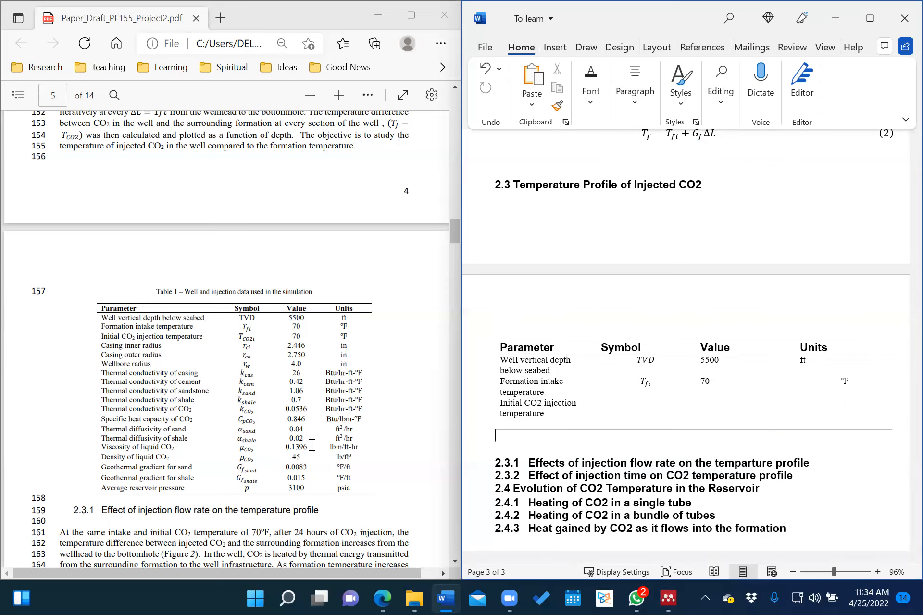
# Scroll the PDF to its page-12 References list and Word to the 6. References heading.
pyautogui.scroll(-5, 595, 404)
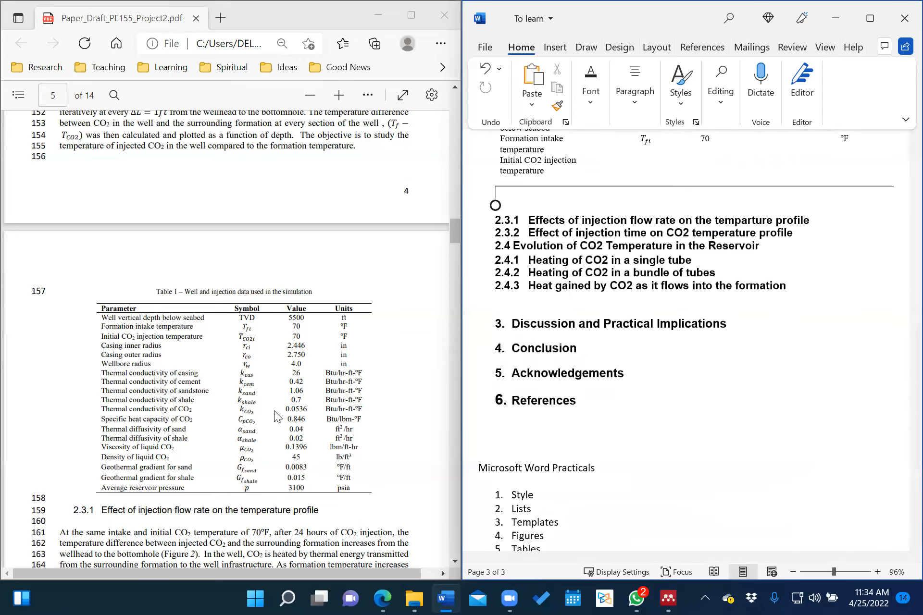
pyautogui.scroll(-5, 274, 410)
pyautogui.scroll(-5, 274, 411)
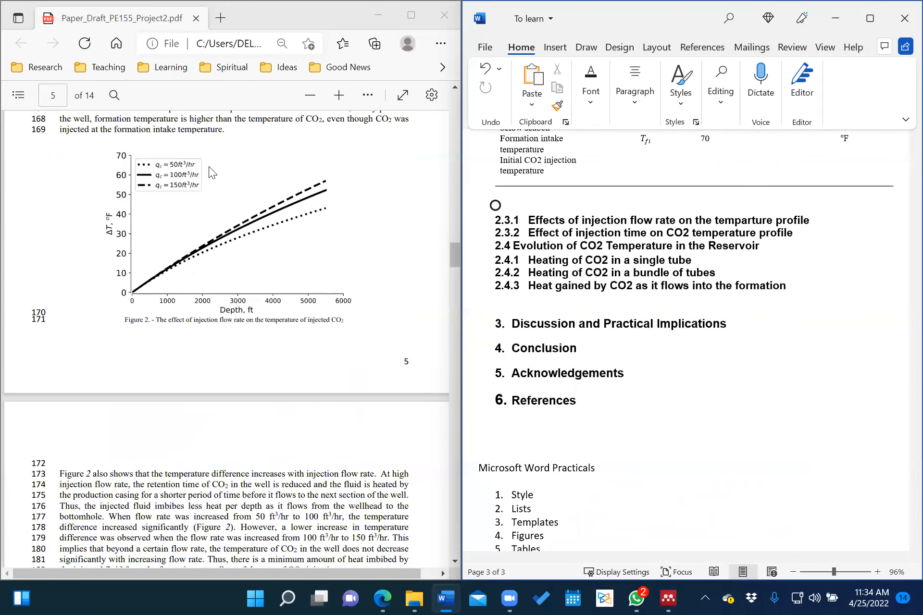
pyautogui.scroll(-6, 237, 303)
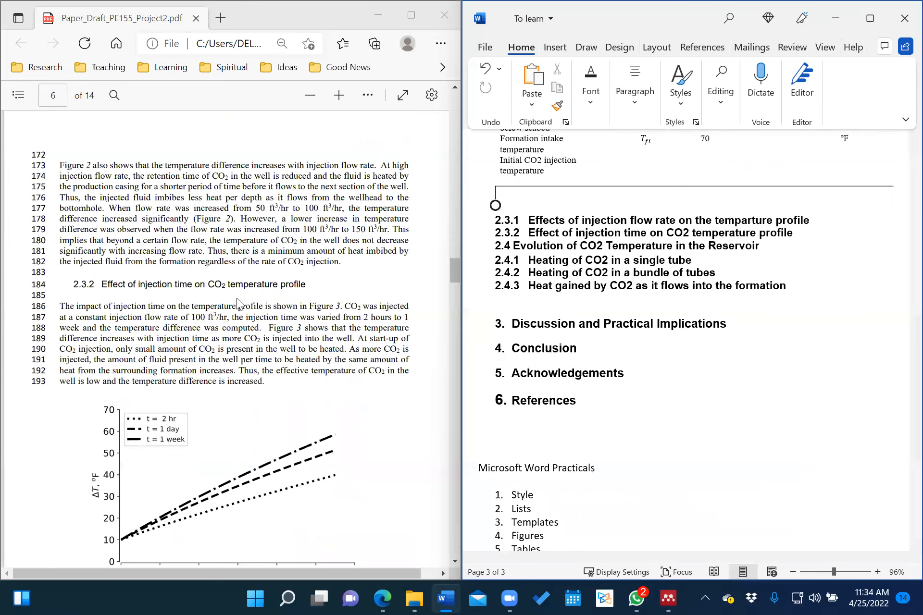
pyautogui.scroll(-9, 236, 298)
pyautogui.scroll(-6, 237, 298)
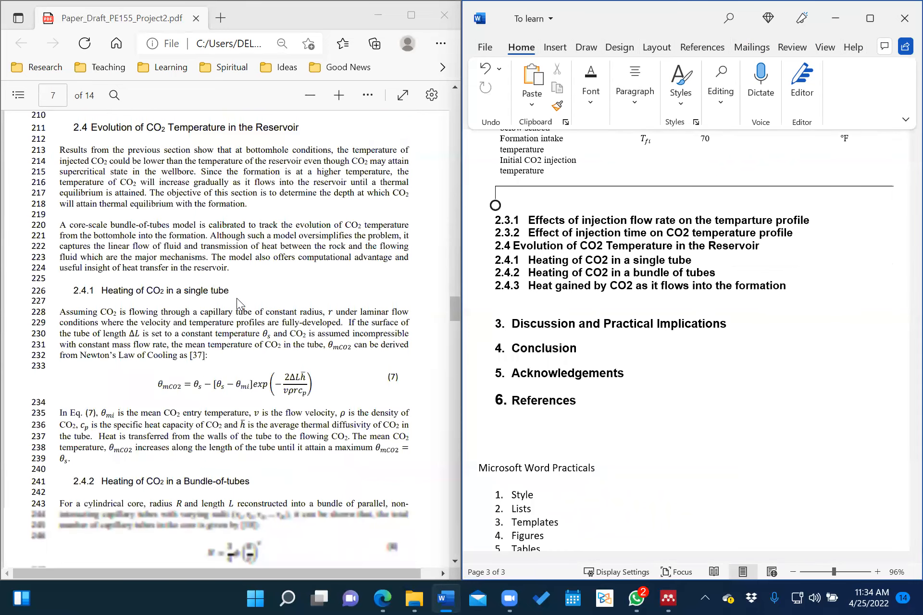
pyautogui.scroll(-5, 237, 298)
pyautogui.scroll(-1, 255, 329)
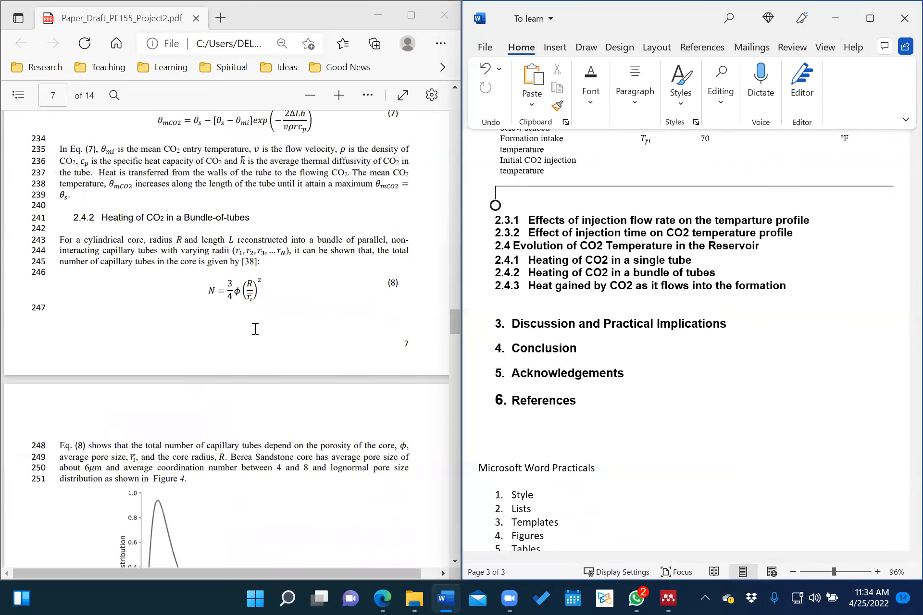
pyautogui.scroll(-1, 256, 329)
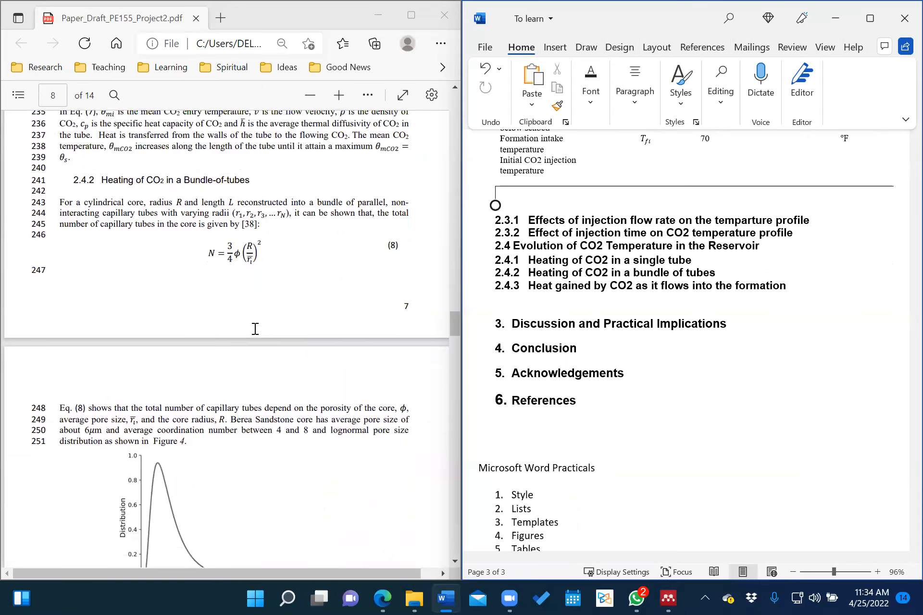
pyautogui.scroll(-2, 255, 329)
pyautogui.scroll(-7, 255, 329)
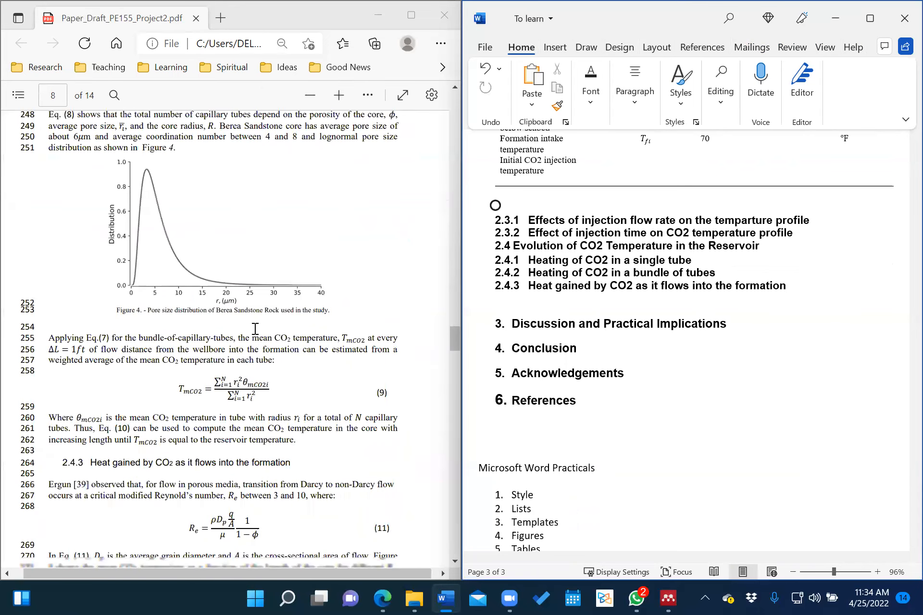
pyautogui.scroll(-15, 255, 329)
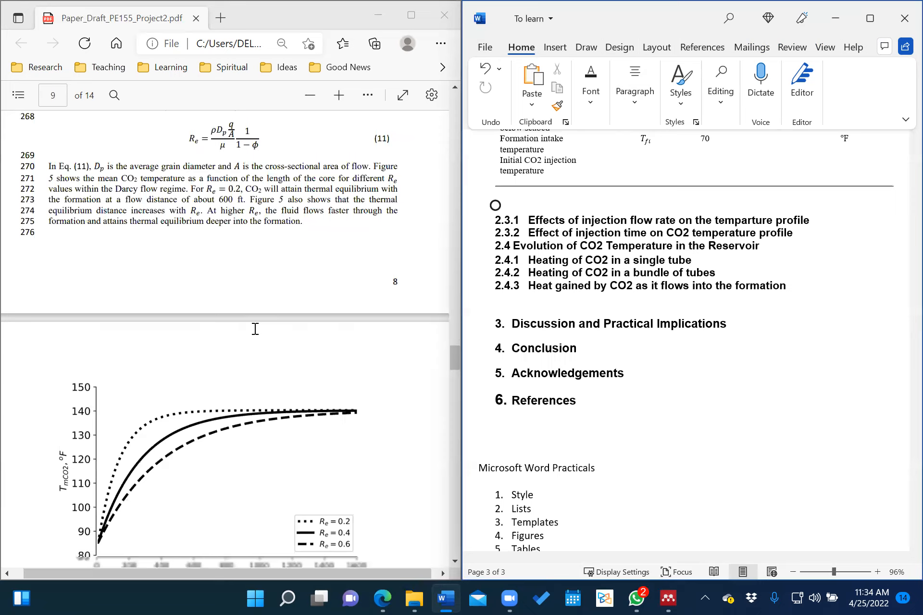
pyautogui.scroll(-5, 255, 329)
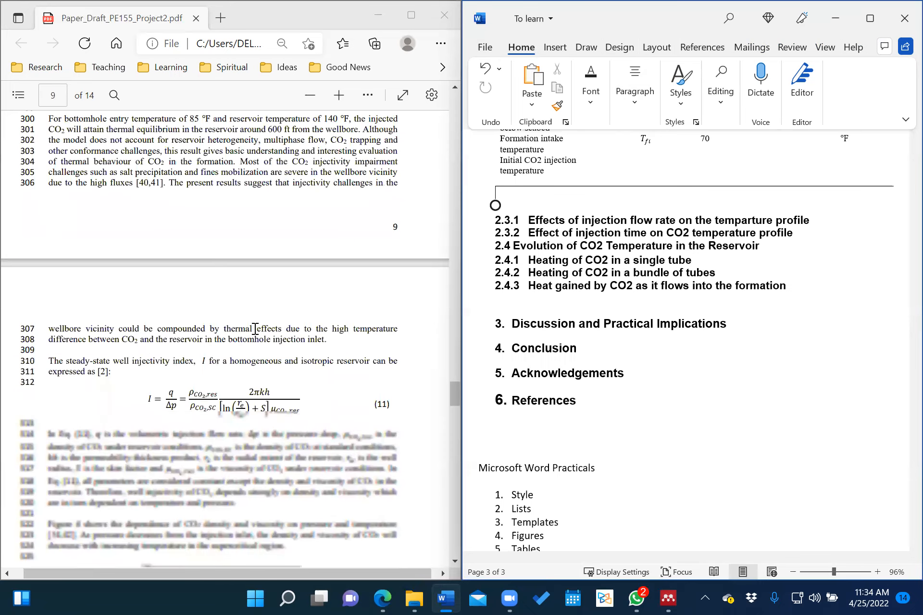
pyautogui.scroll(-13, 255, 329)
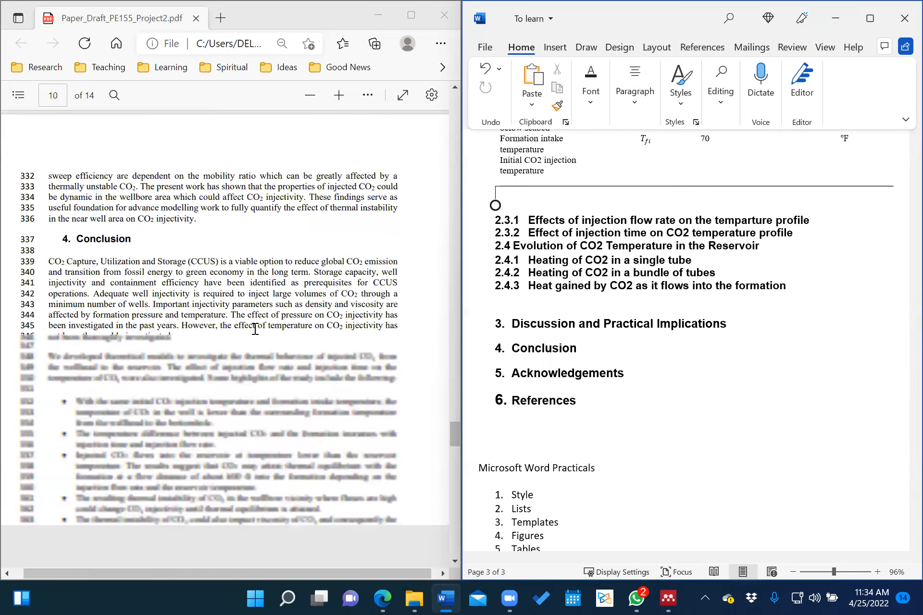
pyautogui.scroll(-5, 255, 329)
pyautogui.scroll(-10, 255, 329)
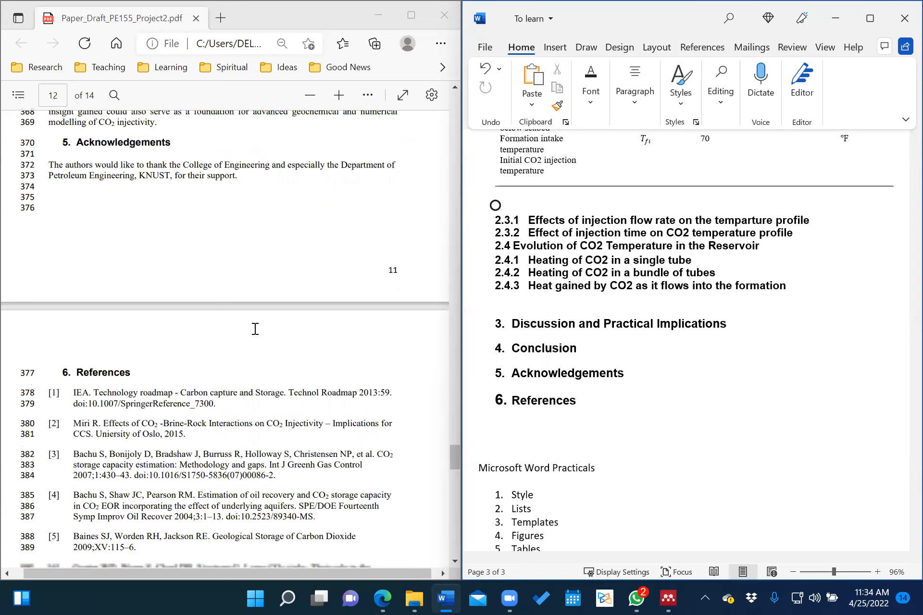
pyautogui.scroll(-5, 639, 399)
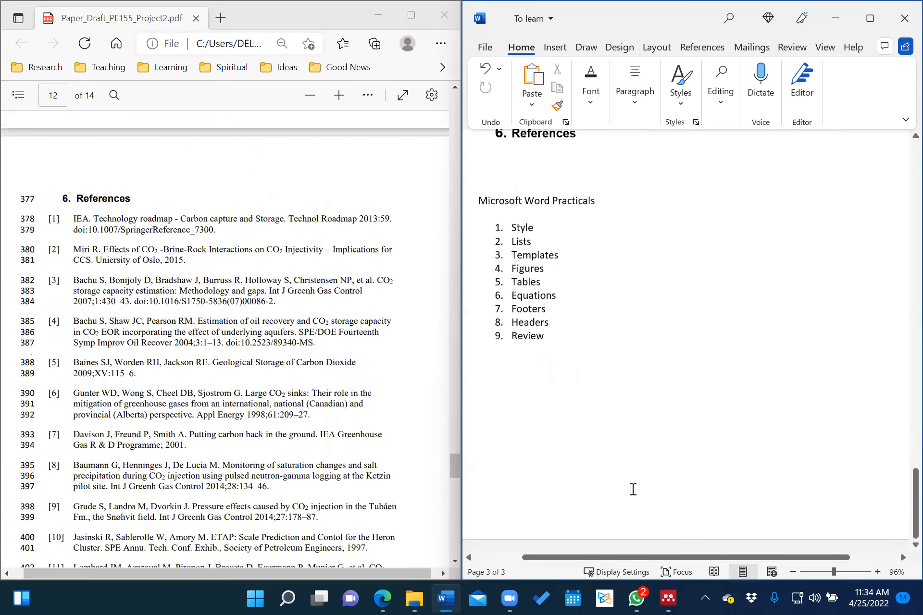
pyautogui.scroll(5, 632, 490)
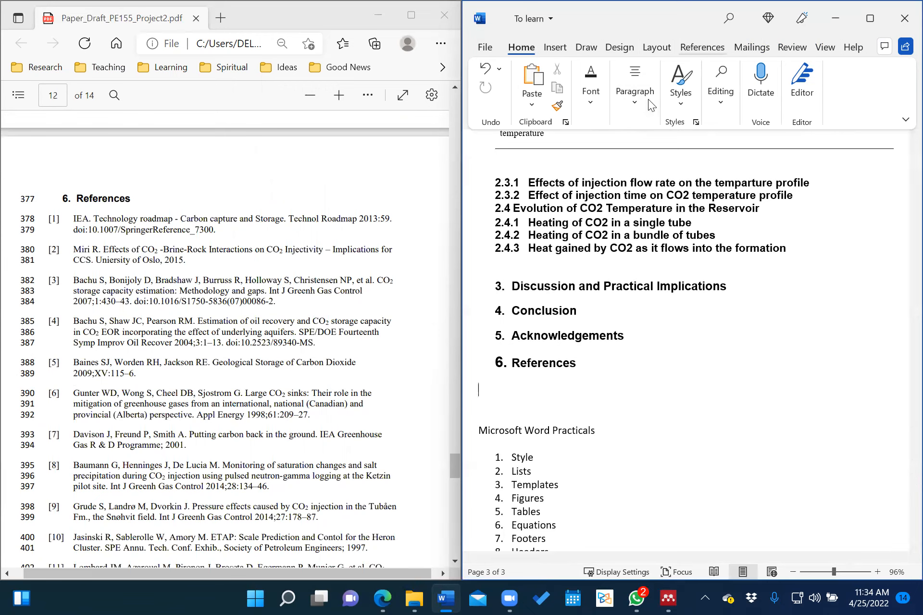
pyautogui.scroll(-5, 648, 99)
# Insert the bibliography from Mendeley Cite-O-Matic and scroll down to view the generated reference list.
pyautogui.click(607, 109)
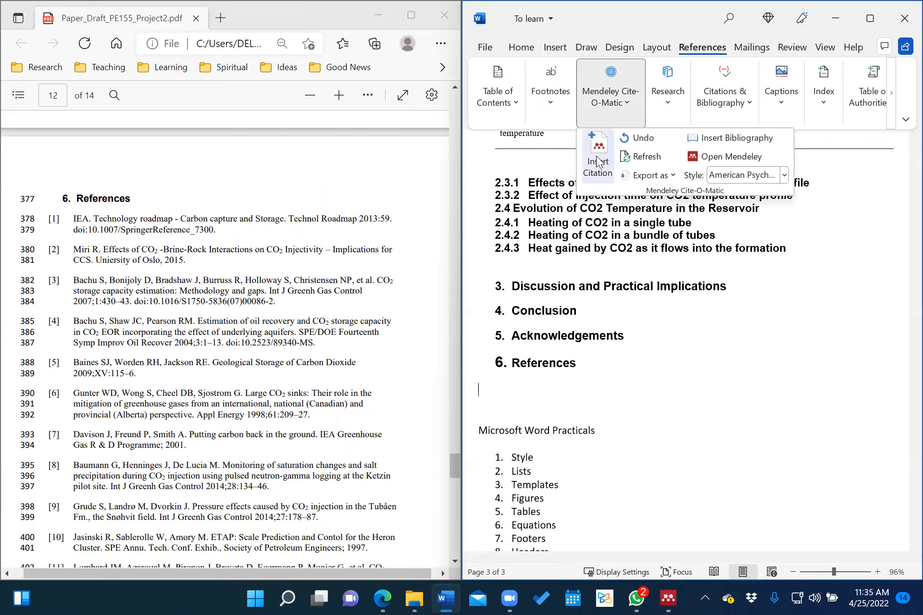
pyautogui.click(715, 137)
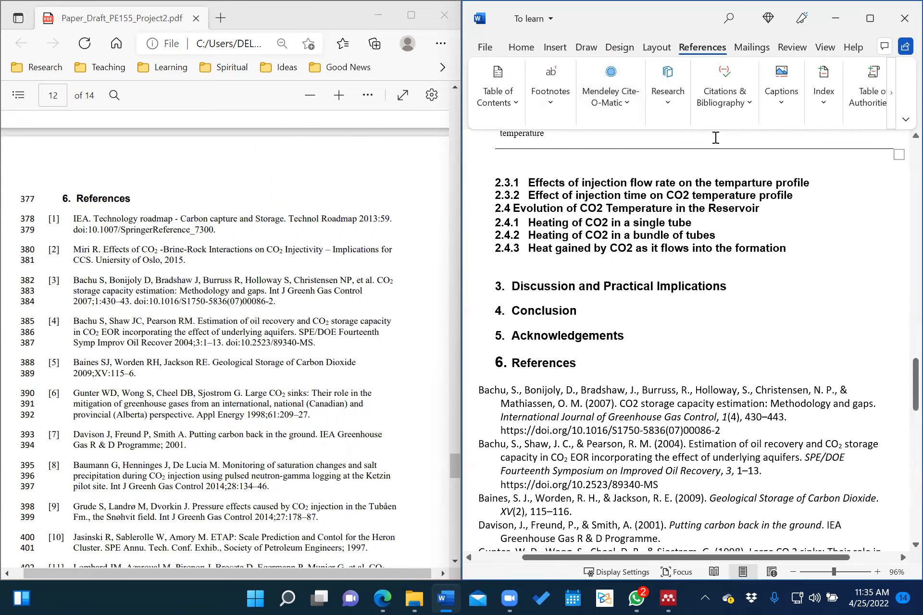
pyautogui.scroll(-3, 730, 378)
pyautogui.scroll(-2, 729, 378)
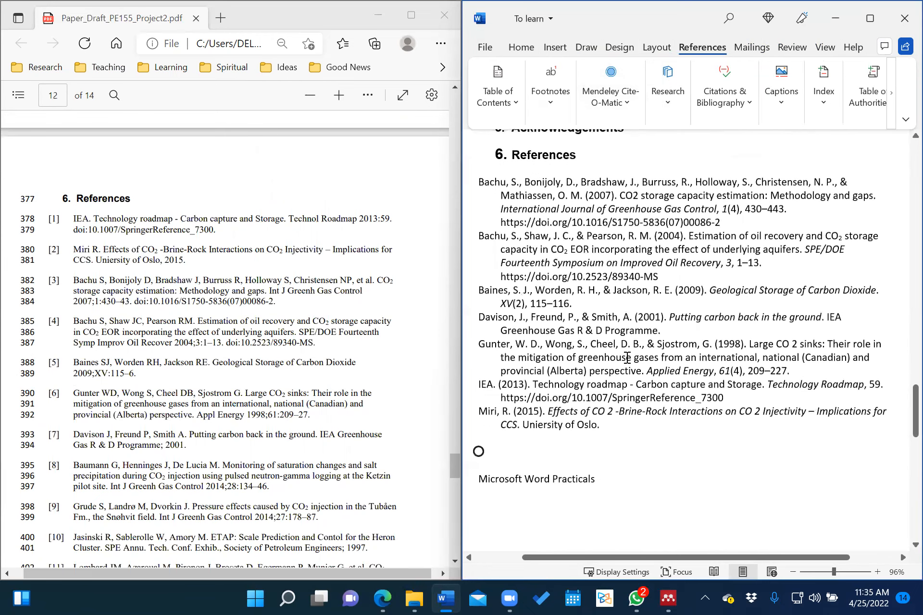
pyautogui.scroll(-1, 245, 389)
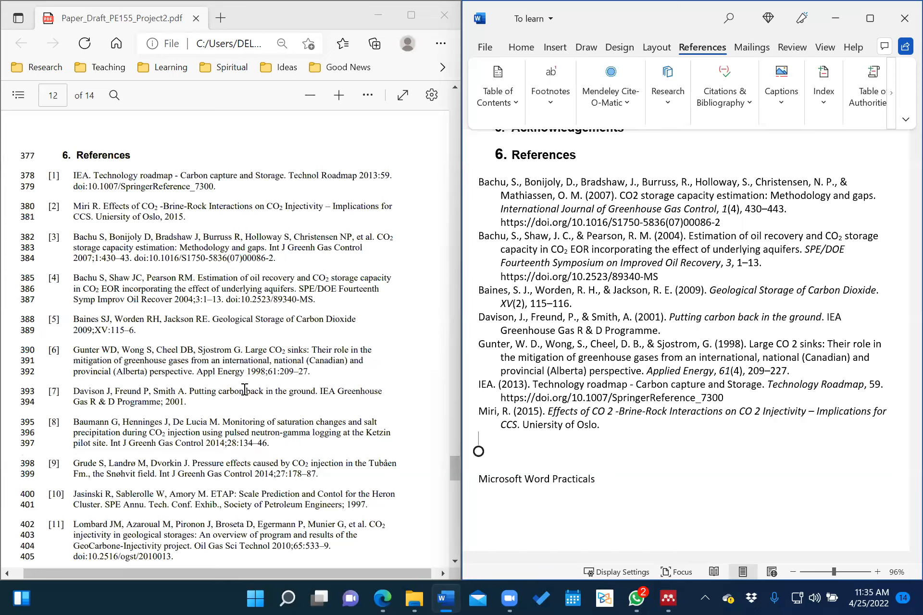
# Scroll through the paper to check the author–year citations, such as (IEA, 2013), in the Introduction.
pyautogui.scroll(2, 596, 347)
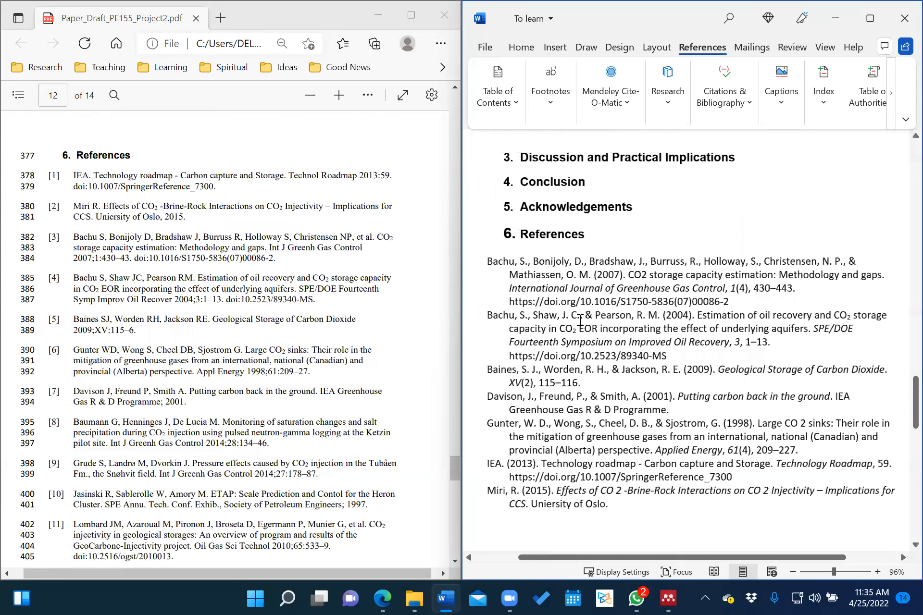
pyautogui.scroll(1, 580, 365)
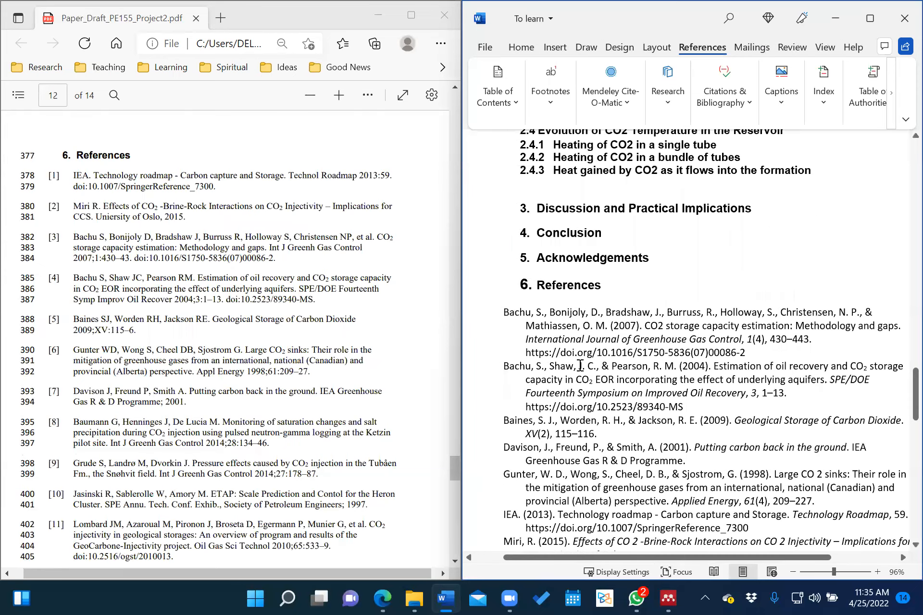
pyautogui.scroll(8, 625, 337)
pyautogui.scroll(-5, 636, 319)
pyautogui.scroll(1, 636, 318)
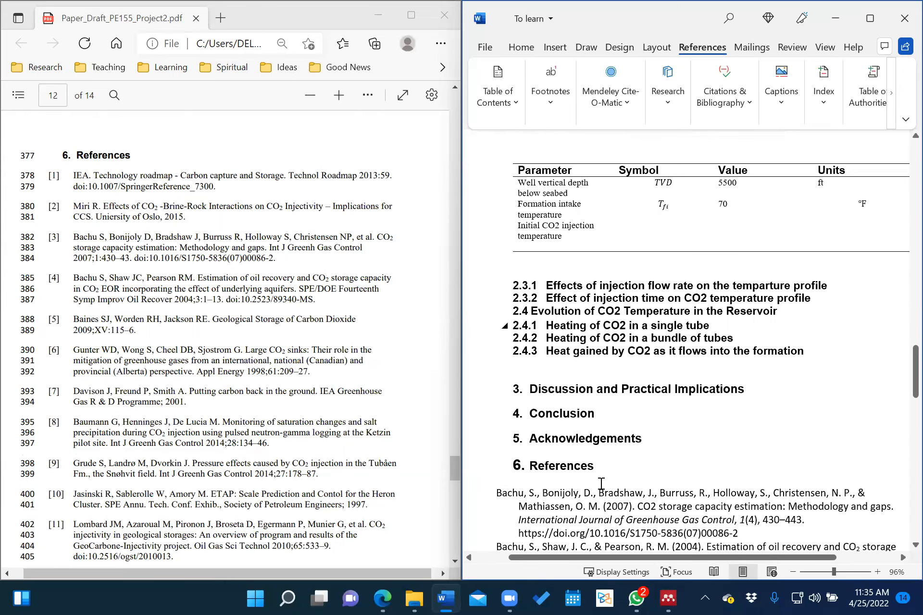
pyautogui.scroll(4, 599, 480)
pyautogui.scroll(10, 601, 483)
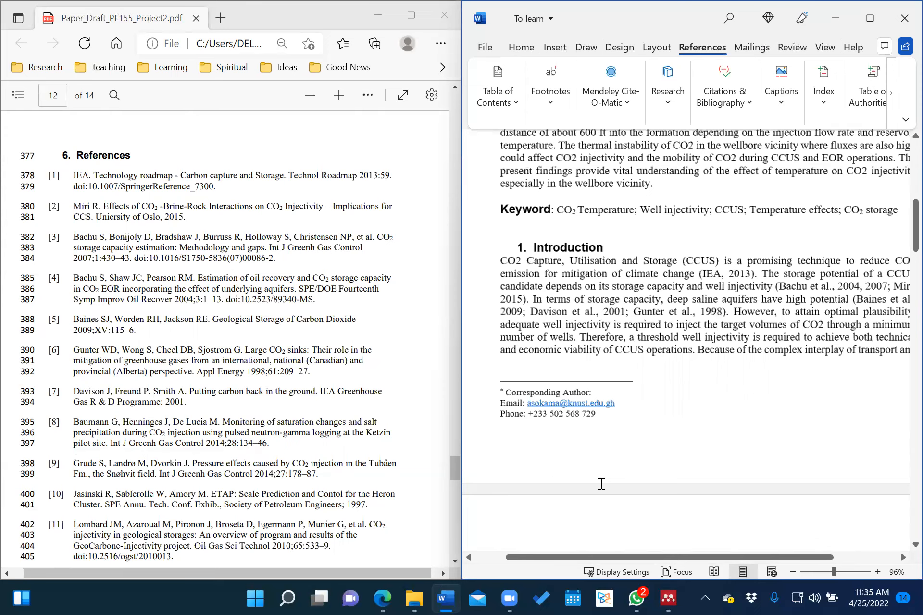
pyautogui.scroll(5, 601, 483)
pyautogui.scroll(-20, 601, 483)
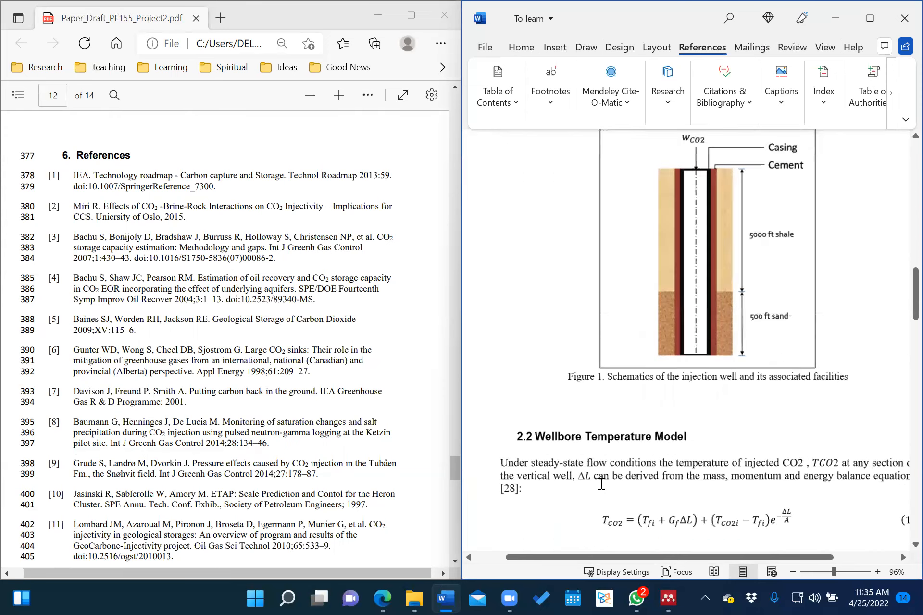
pyautogui.scroll(20, 601, 483)
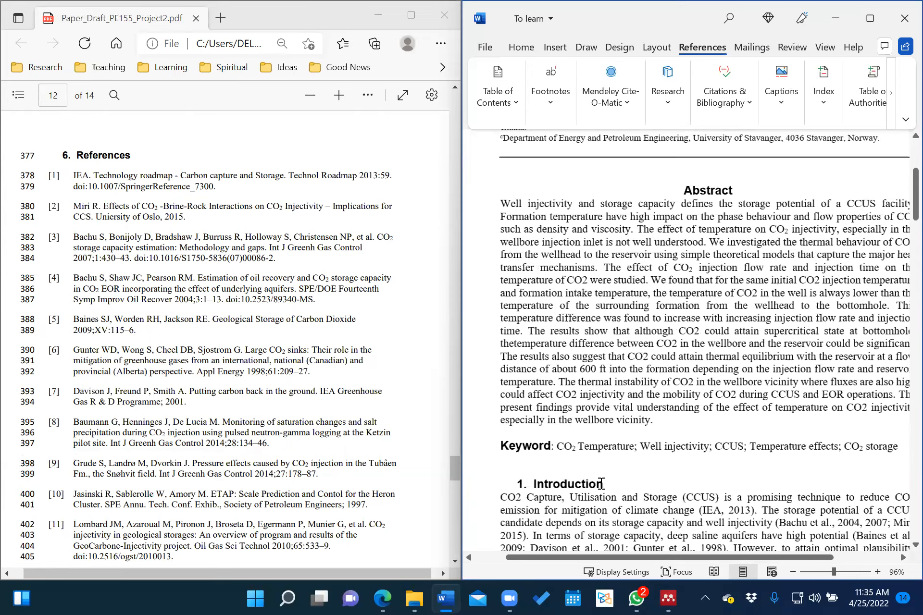
pyautogui.scroll(4, 601, 483)
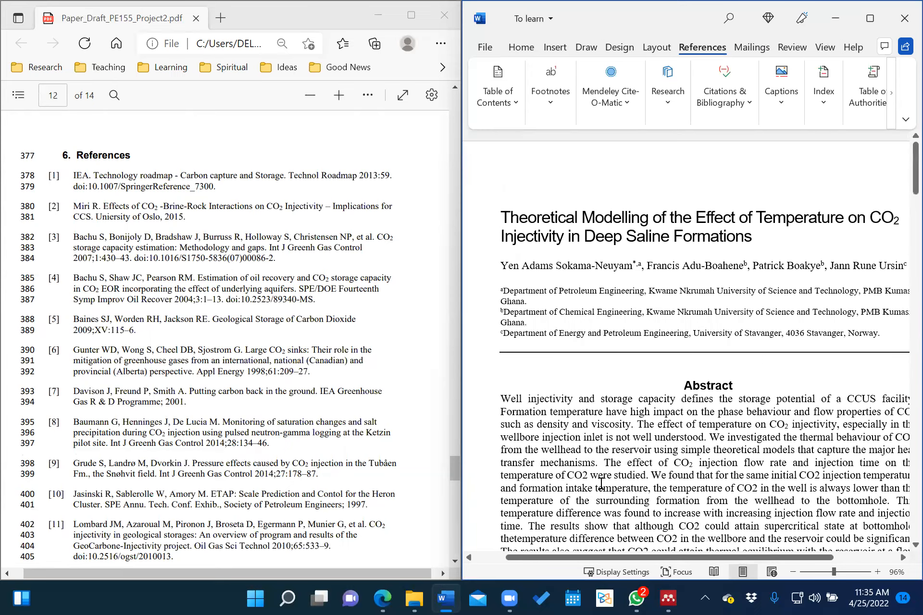
pyautogui.scroll(-7, 601, 483)
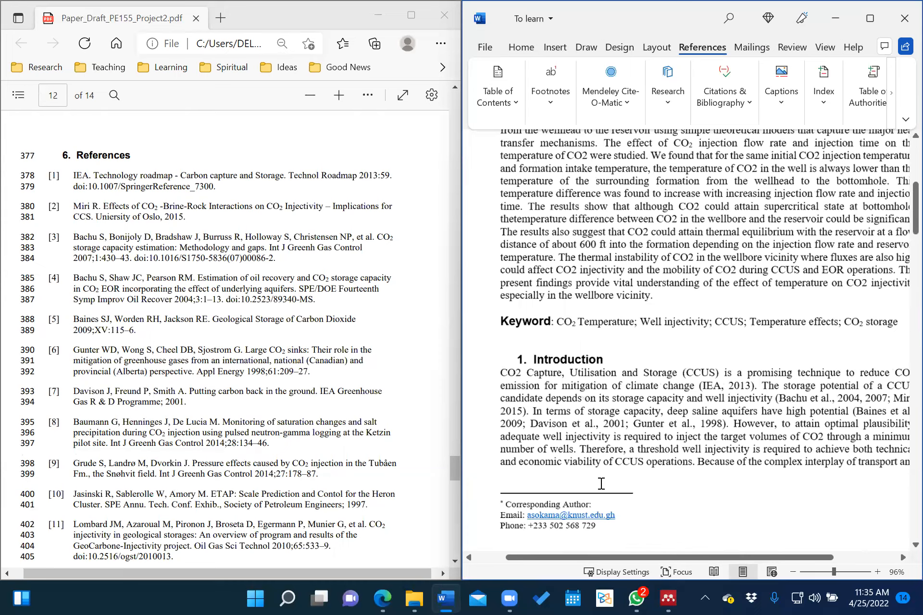
pyautogui.scroll(-1, 601, 483)
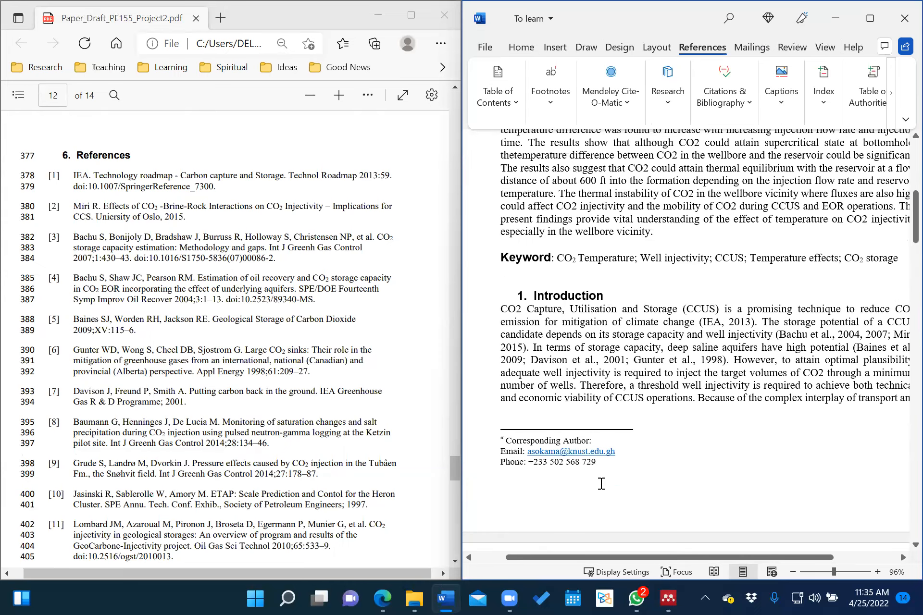
pyautogui.scroll(-2, 601, 484)
pyautogui.scroll(7, 601, 484)
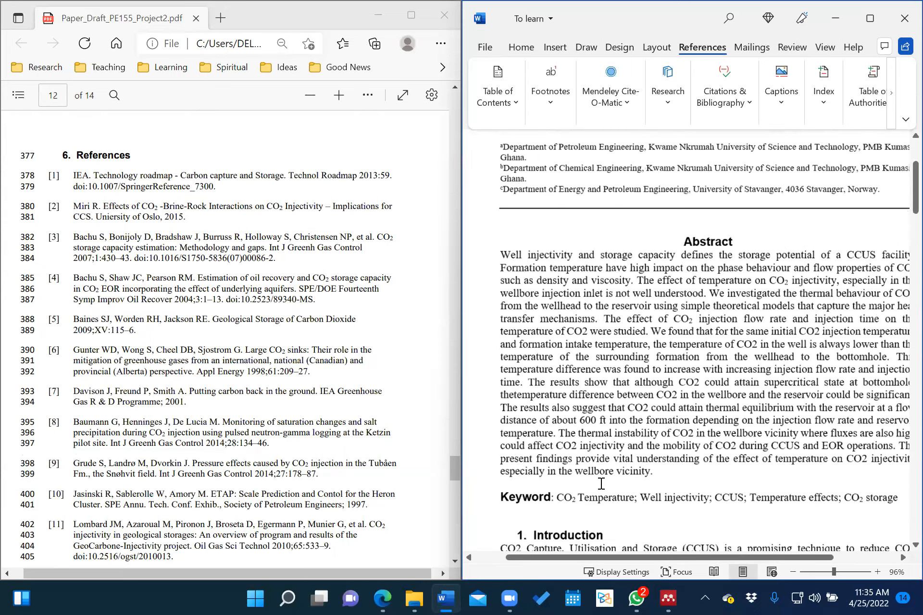
pyautogui.scroll(3, 601, 483)
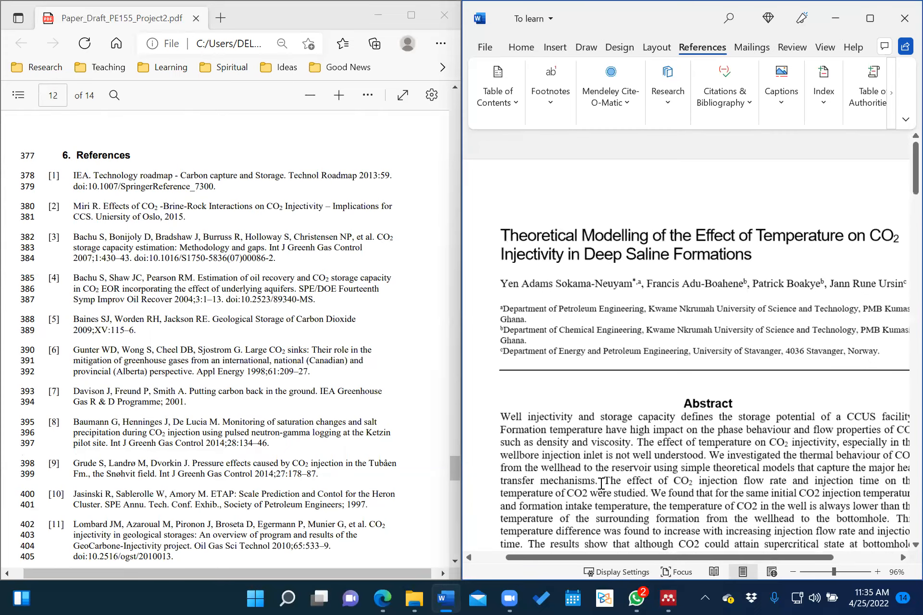
pyautogui.scroll(-4, 600, 483)
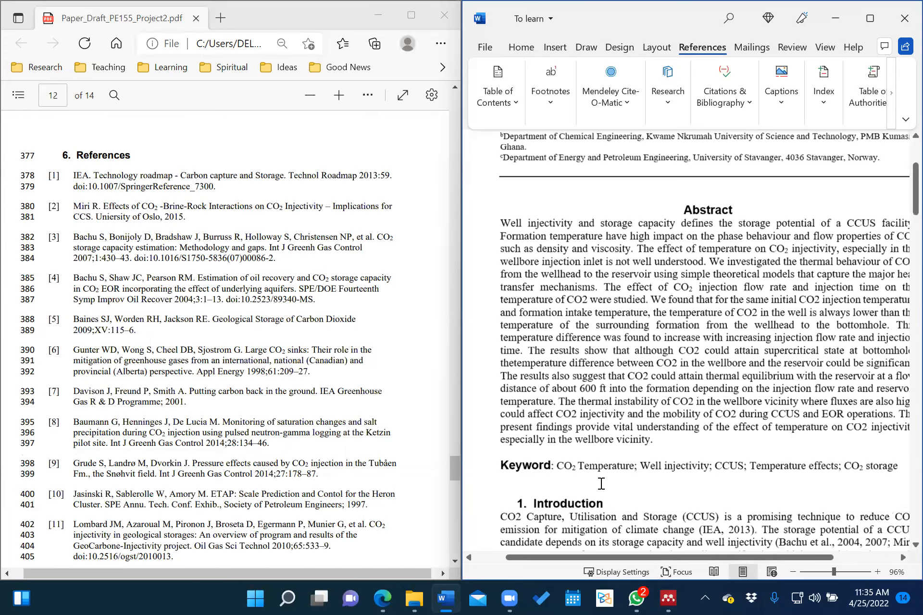
pyautogui.scroll(-18, 601, 484)
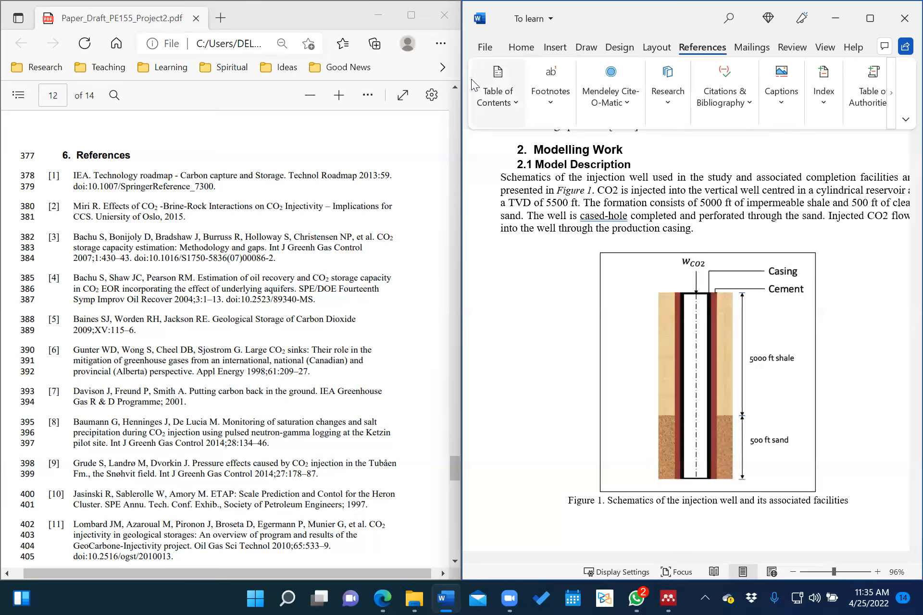